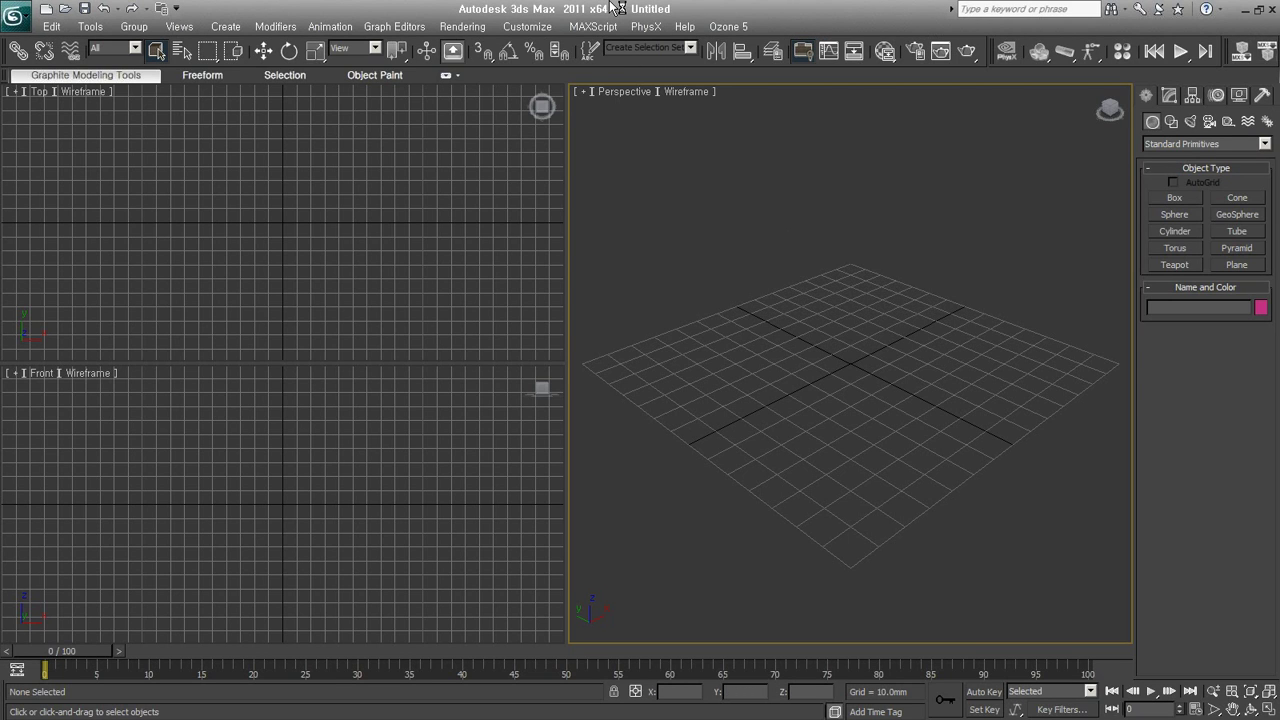
Drag the Desktop Explorer window in from the right screen edge over the 3ds Max viewports.
{"action": "left_click", "coordinate": [885, 52]}
{"action": "left_click_drag", "start_coordinate": [1279, 150], "coordinate": [500, 149]}
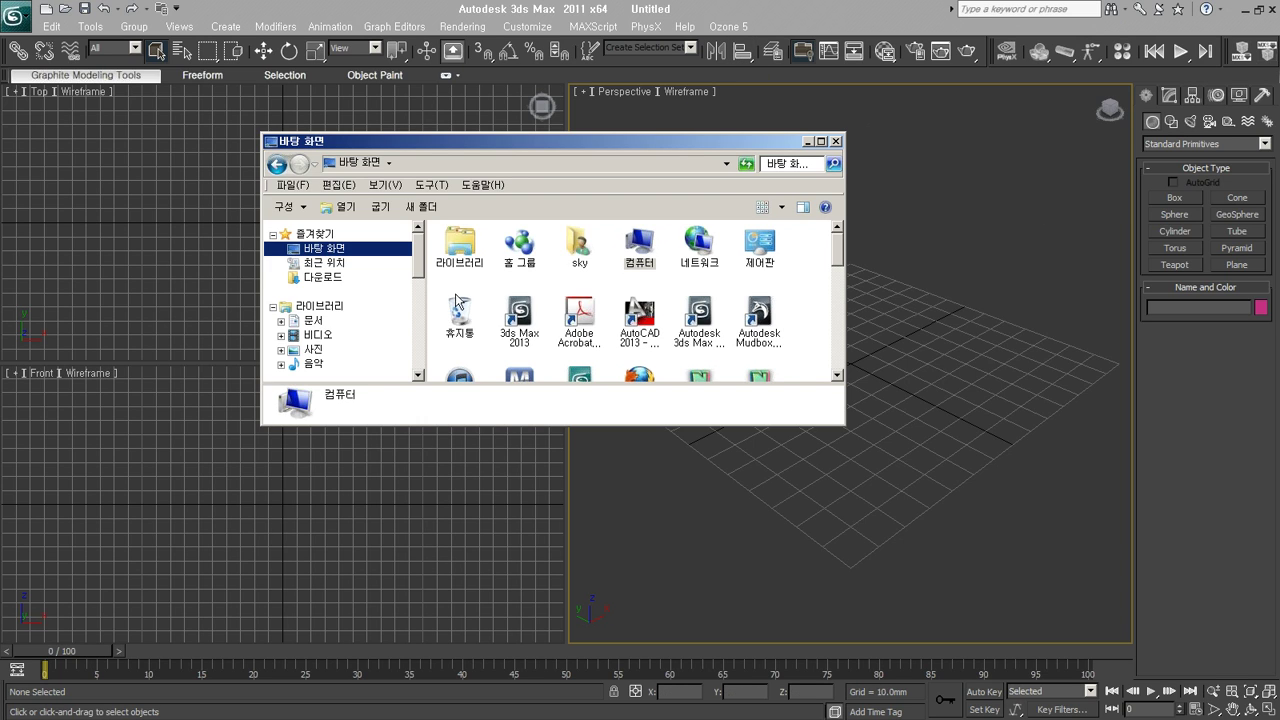
Browse to the Documents library's 3dsMax\scenes folder, enlarging the Explorer window.
{"action": "left_click", "coordinate": [314, 322]}
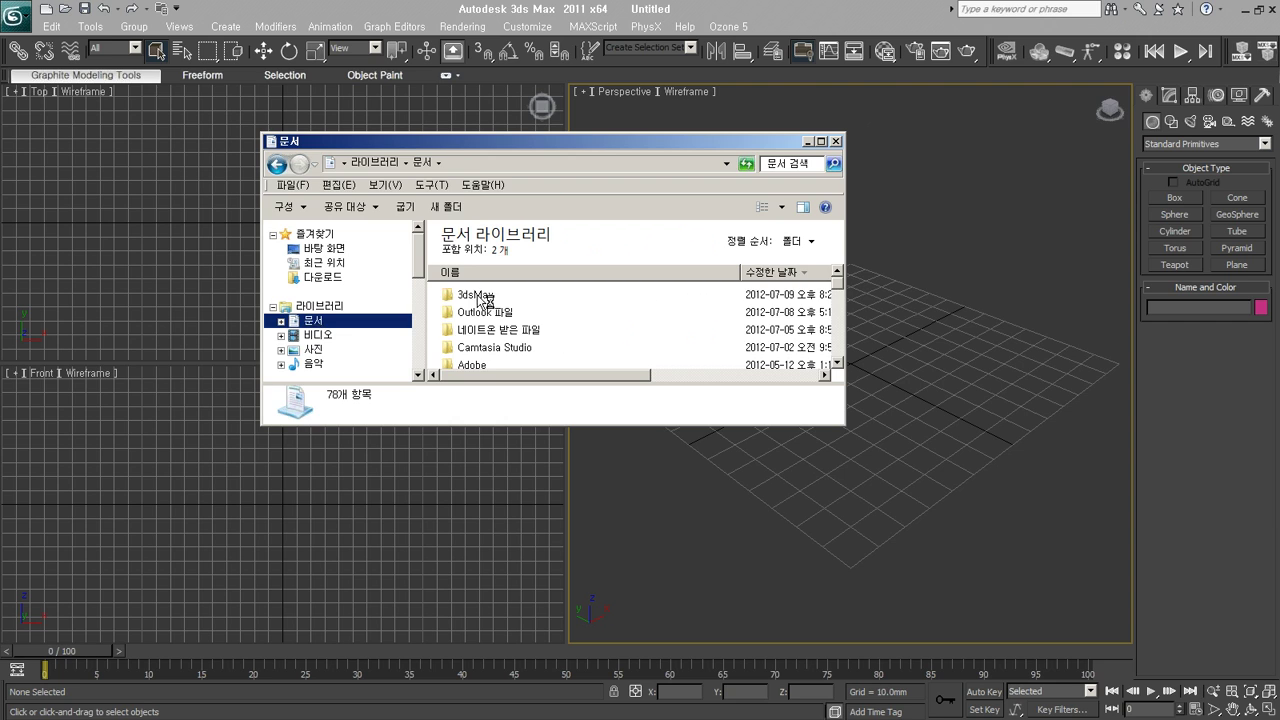
{"action": "double_click", "coordinate": [477, 296]}
{"action": "left_click_drag", "start_coordinate": [843, 424], "coordinate": [838, 604]}
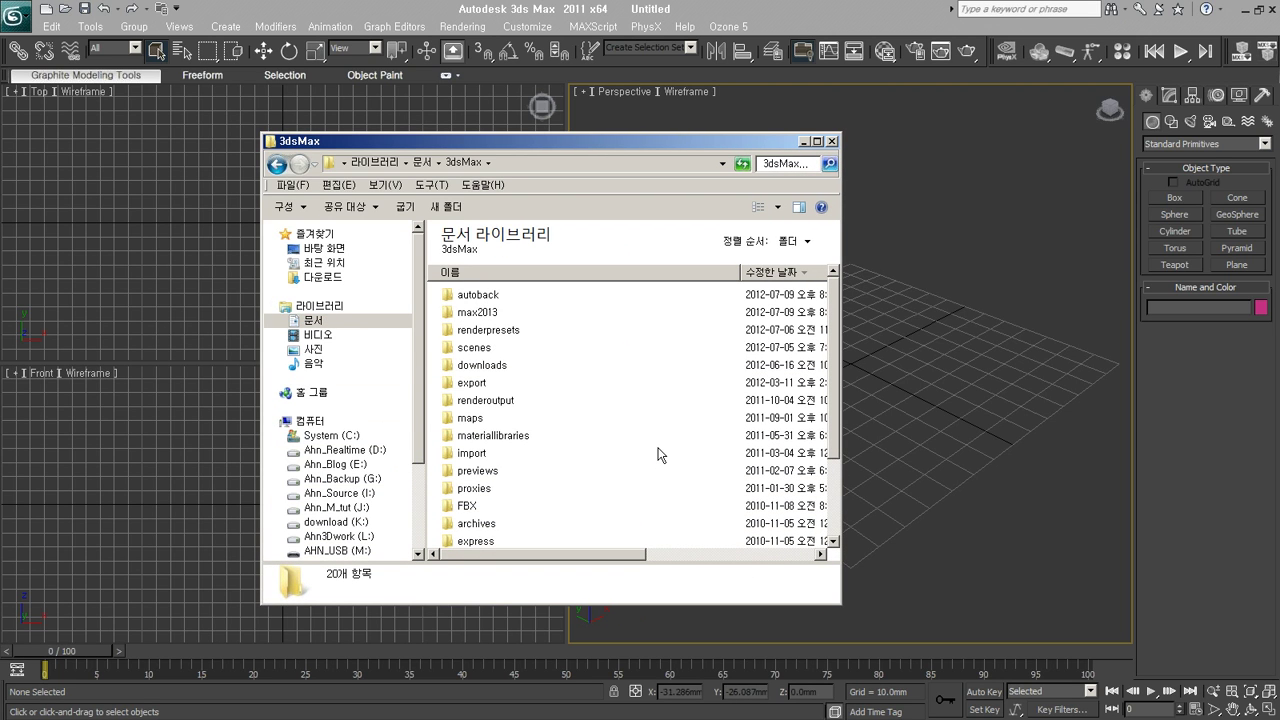
{"action": "scroll", "coordinate": [658, 455], "scroll_direction": "down", "scroll_amount": 1}
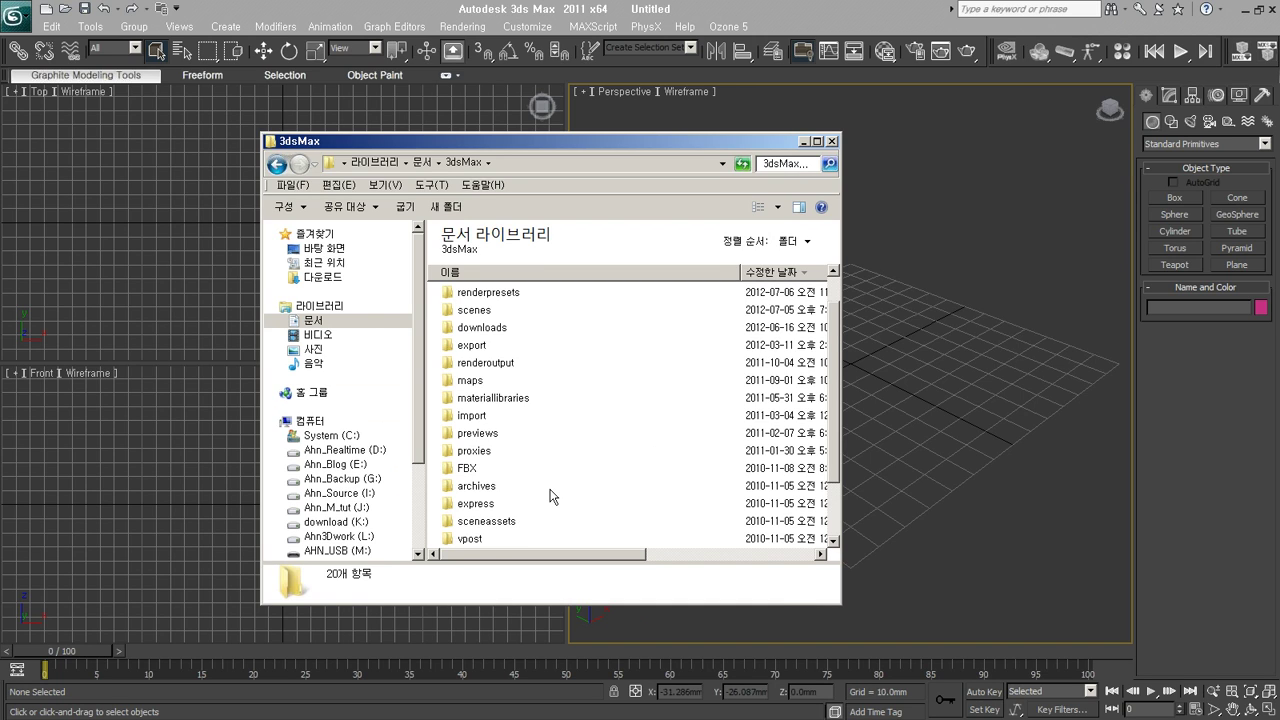
{"action": "scroll", "coordinate": [554, 497], "scroll_direction": "down", "scroll_amount": 1}
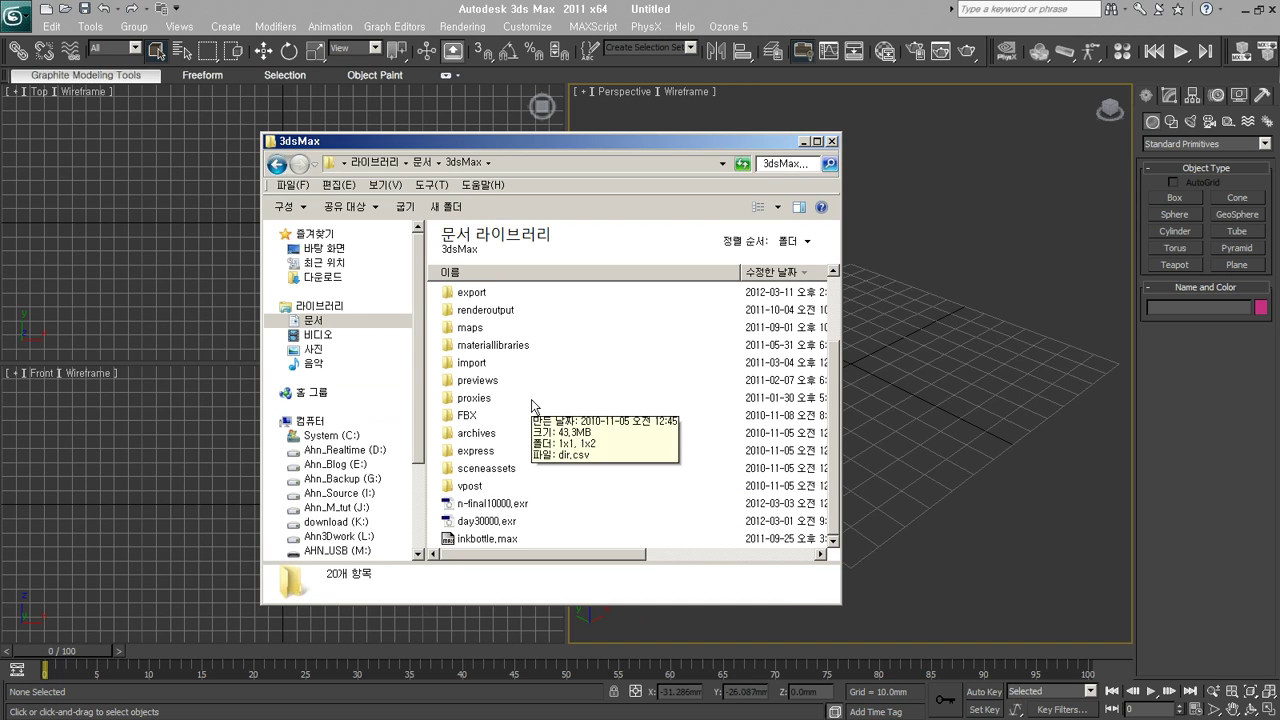
{"action": "scroll", "coordinate": [533, 405], "scroll_direction": "up", "scroll_amount": 2}
{"action": "double_click", "coordinate": [490, 352]}
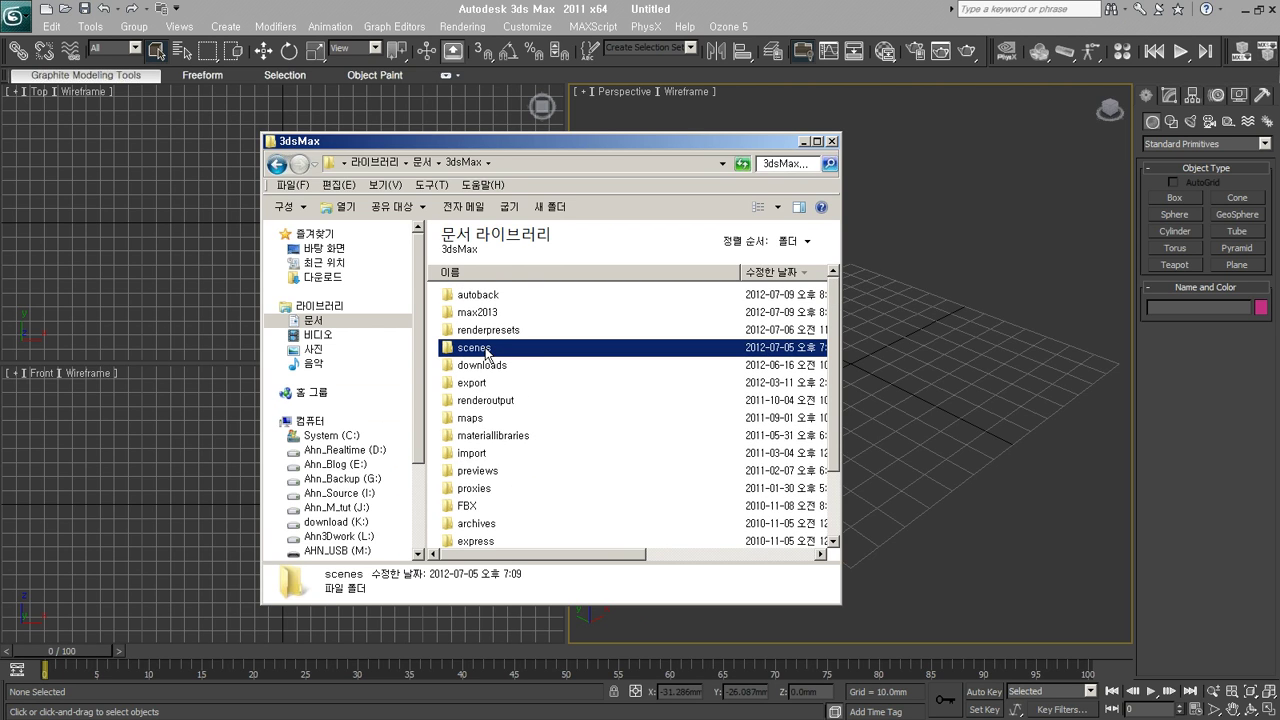
{"action": "scroll", "coordinate": [643, 390], "scroll_direction": "down", "scroll_amount": 3}
{"action": "scroll", "coordinate": [643, 390], "scroll_direction": "down", "scroll_amount": 1}
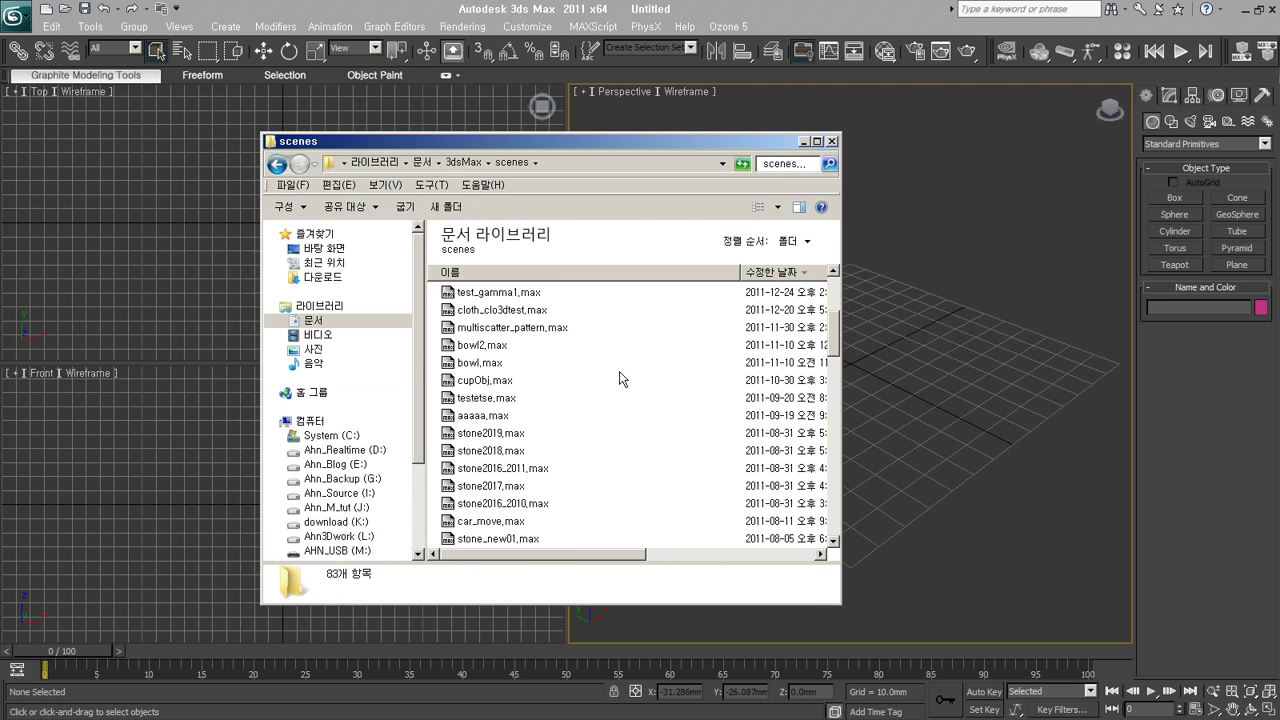
Sort the scene files by name, select MaxStart.max, and close Explorer.
{"action": "left_click", "coordinate": [619, 371]}
{"action": "key", "text": "m"}
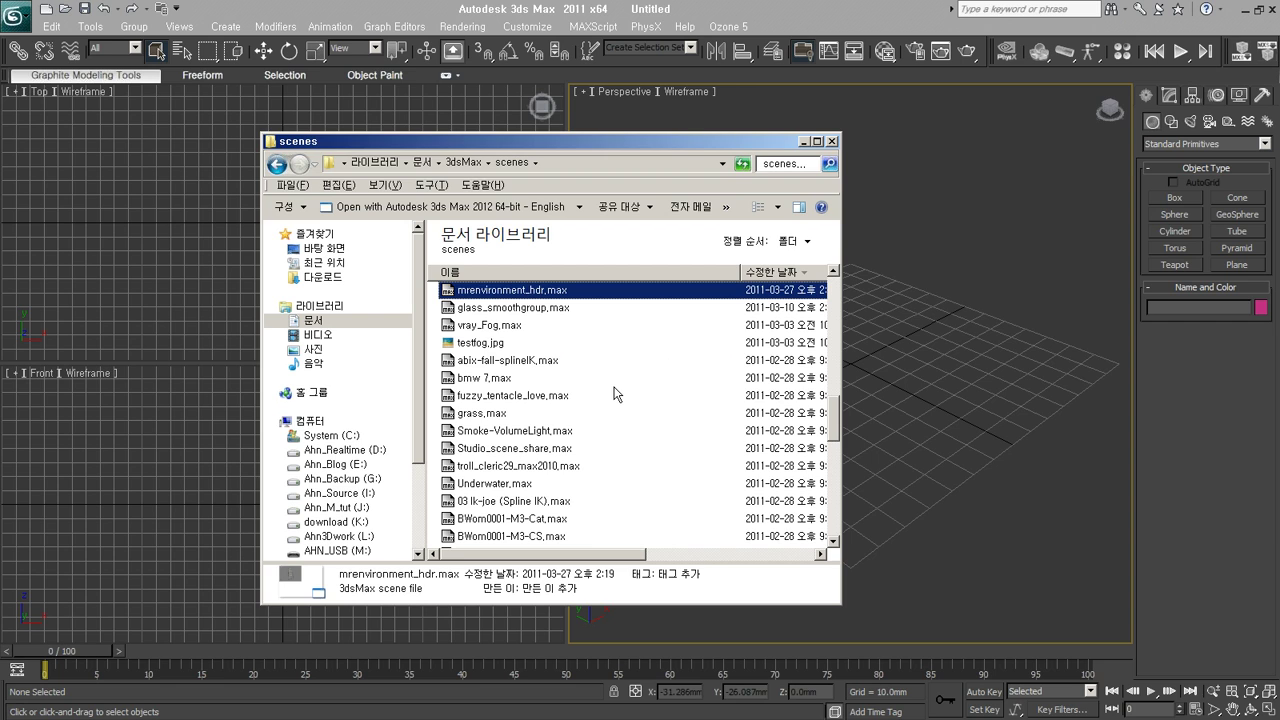
{"action": "scroll", "coordinate": [613, 394], "scroll_direction": "down", "scroll_amount": 4}
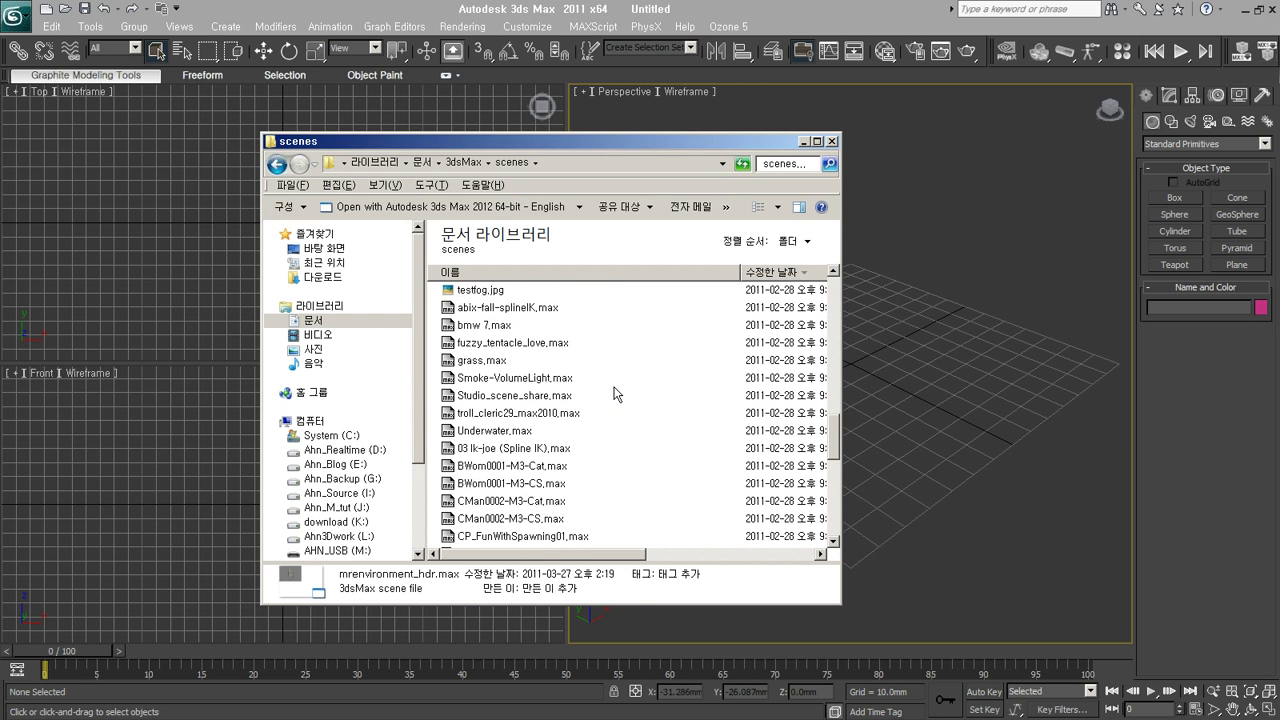
{"action": "scroll", "coordinate": [613, 394], "scroll_direction": "up", "scroll_amount": 3}
{"action": "scroll", "coordinate": [614, 390], "scroll_direction": "down", "scroll_amount": 5}
{"action": "left_click", "coordinate": [614, 385]}
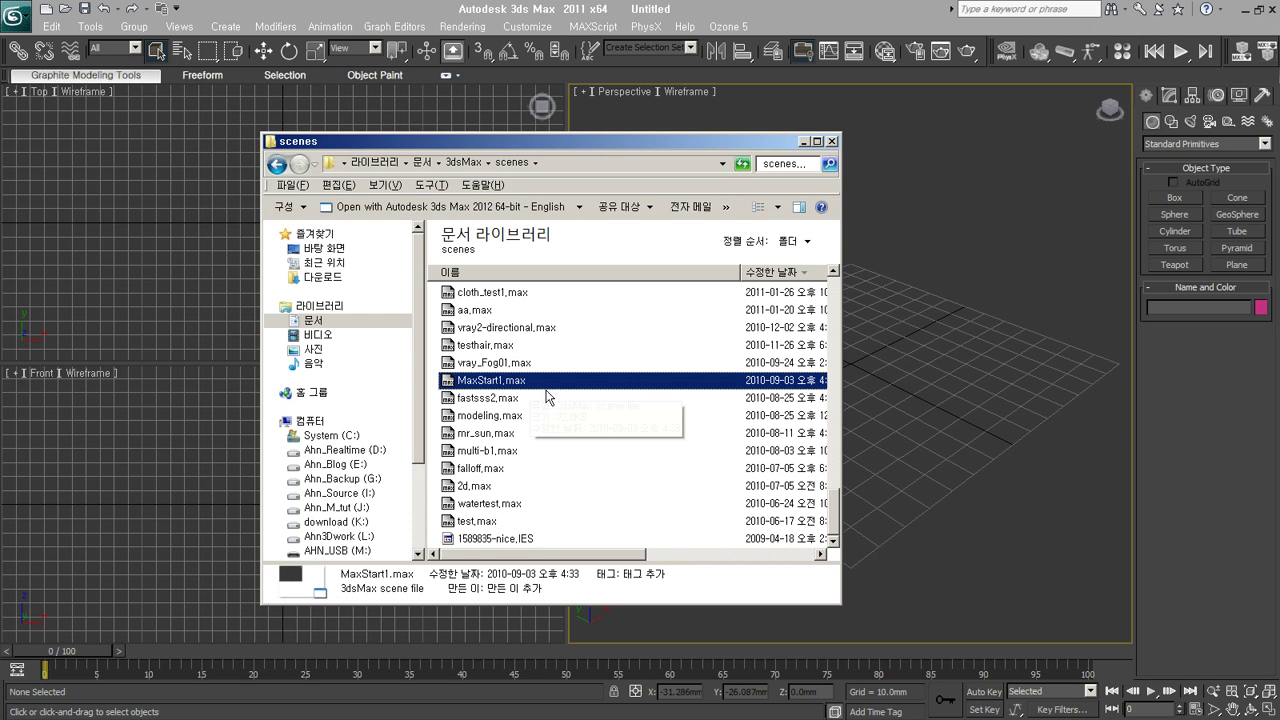
{"action": "left_click", "coordinate": [539, 276]}
{"action": "scroll", "coordinate": [600, 449], "scroll_direction": "down", "scroll_amount": 1}
{"action": "left_click", "coordinate": [495, 418]}
{"action": "left_click", "coordinate": [497, 437]}
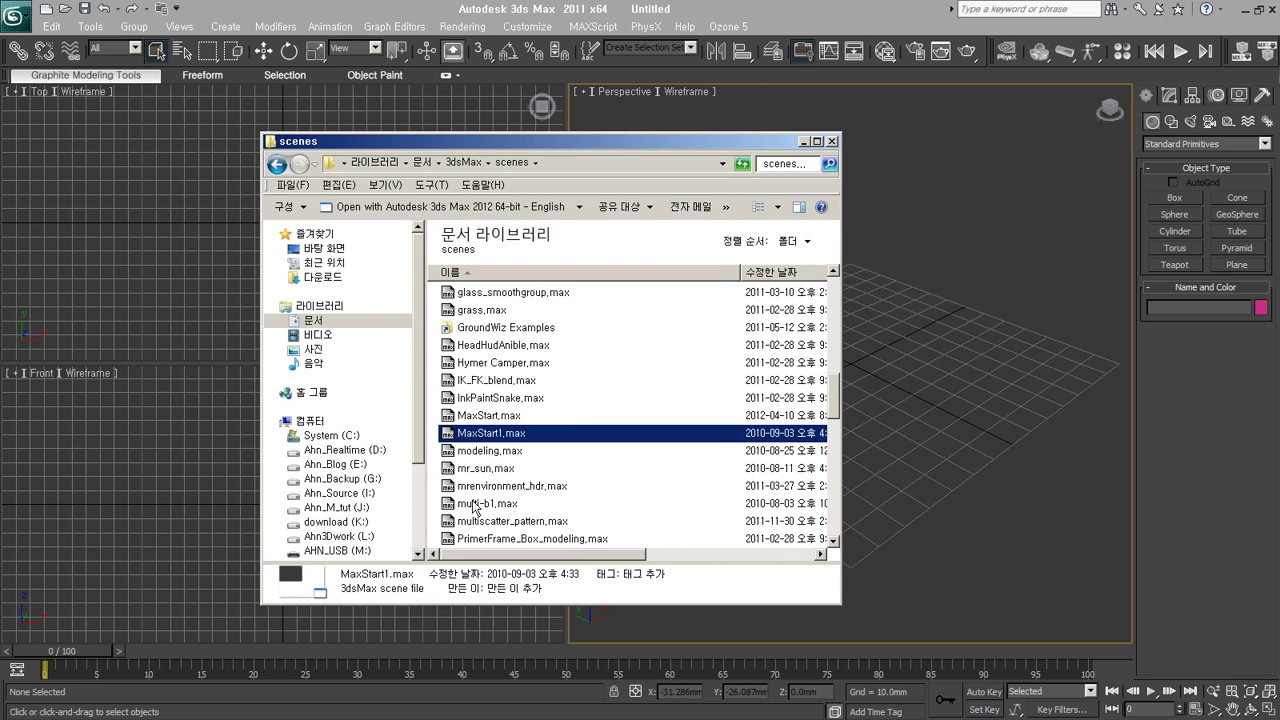
{"action": "left_click", "coordinate": [467, 416]}
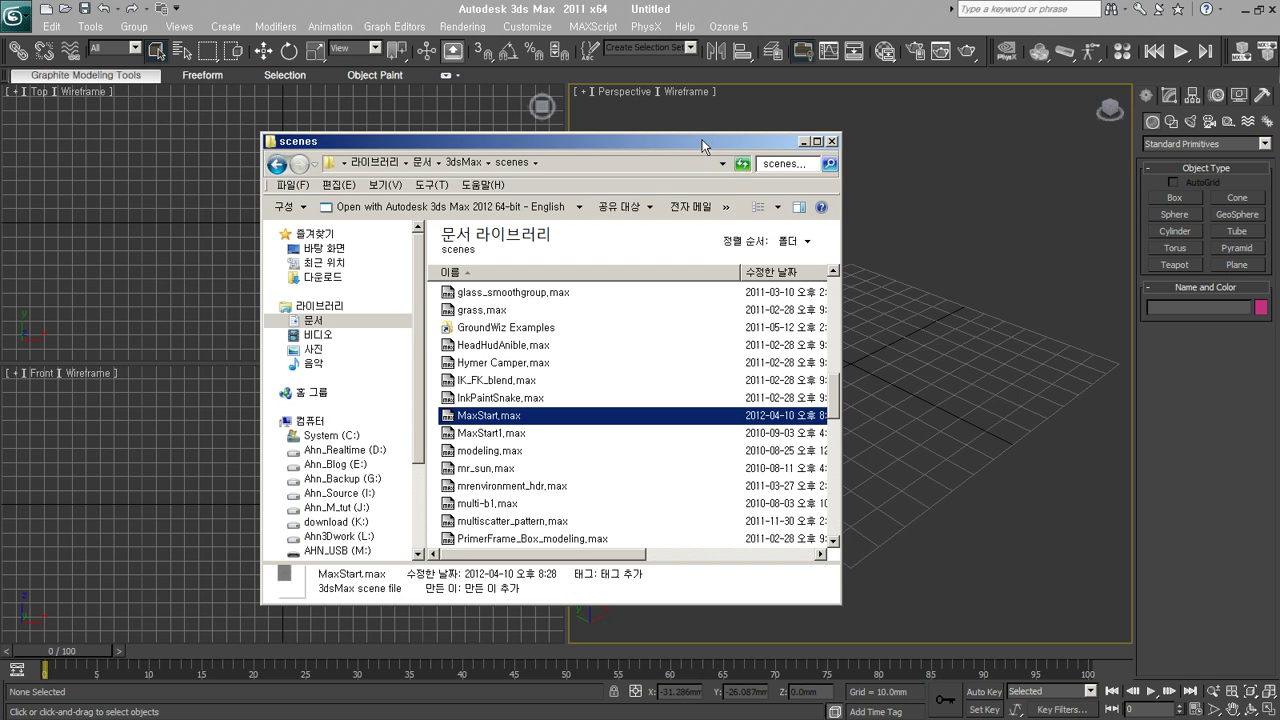
{"action": "left_click", "coordinate": [804, 141]}
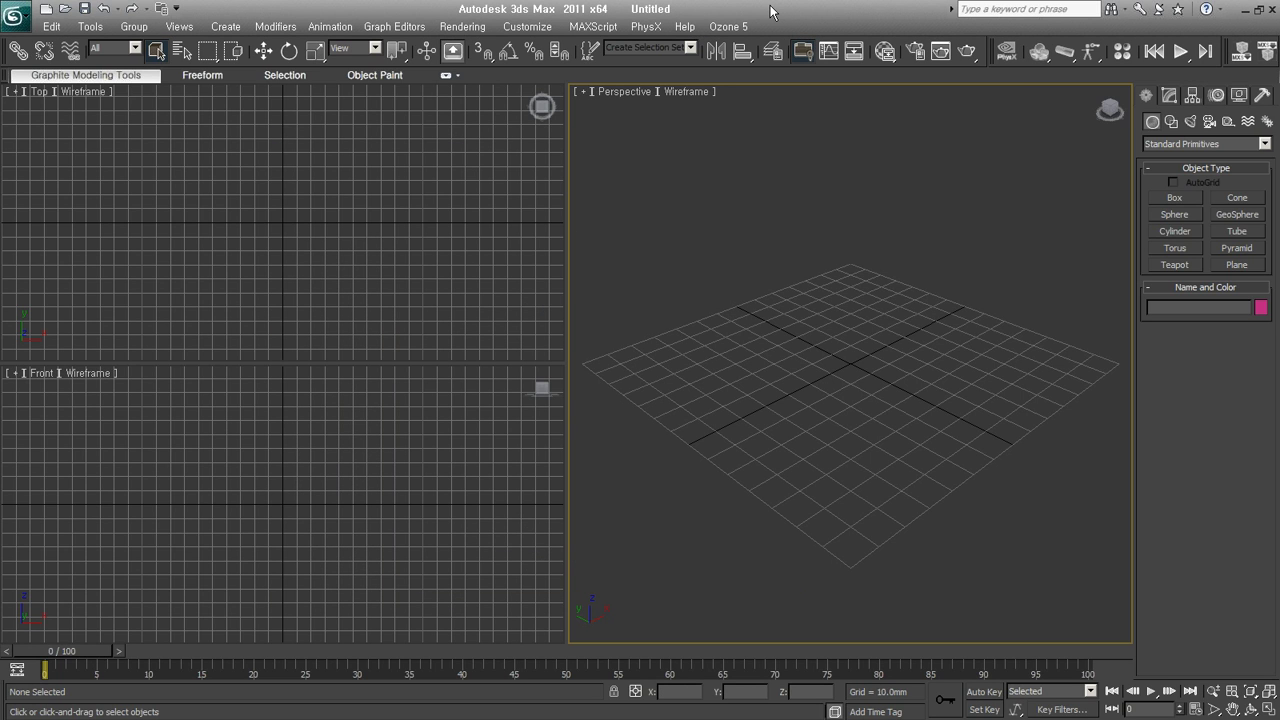
{"action": "left_click", "coordinate": [609, 28]}
{"action": "left_click", "coordinate": [609, 28]}
{"action": "left_click", "coordinate": [405, 450]}
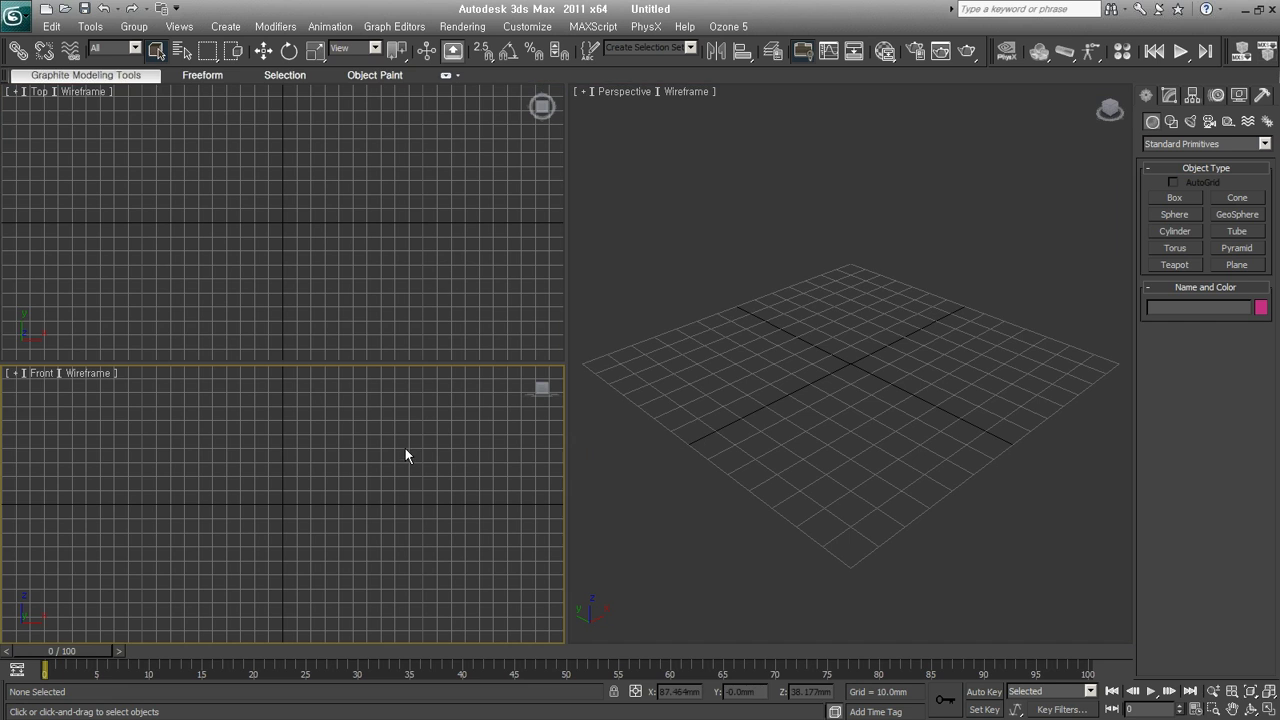
{"action": "left_click", "coordinate": [15, 17]}
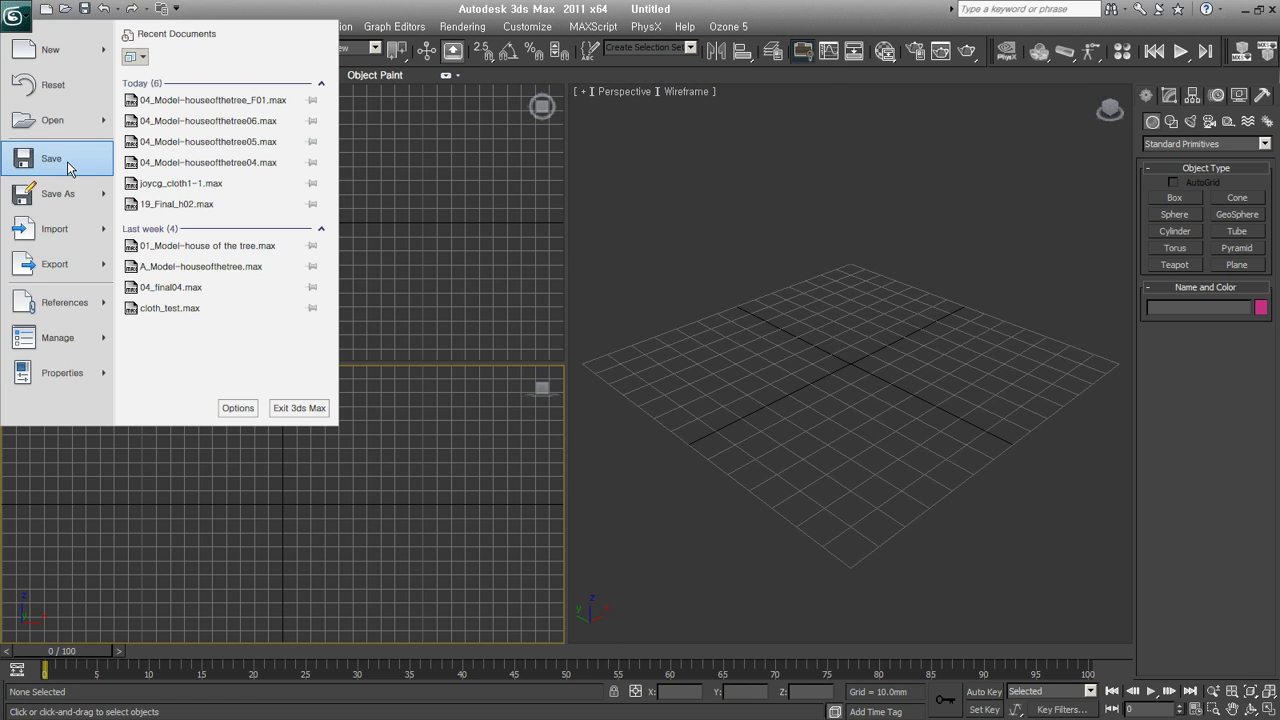
{"action": "left_click", "coordinate": [67, 161]}
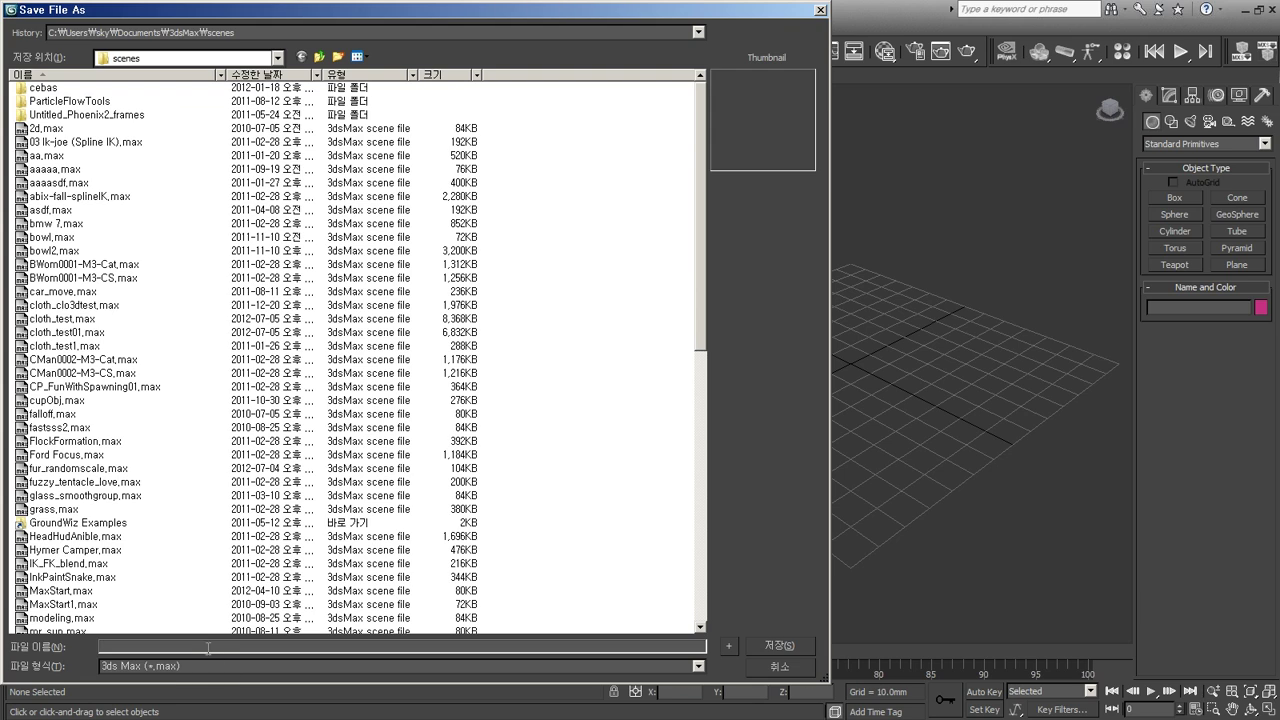
{"action": "type", "text": "maxstart"}
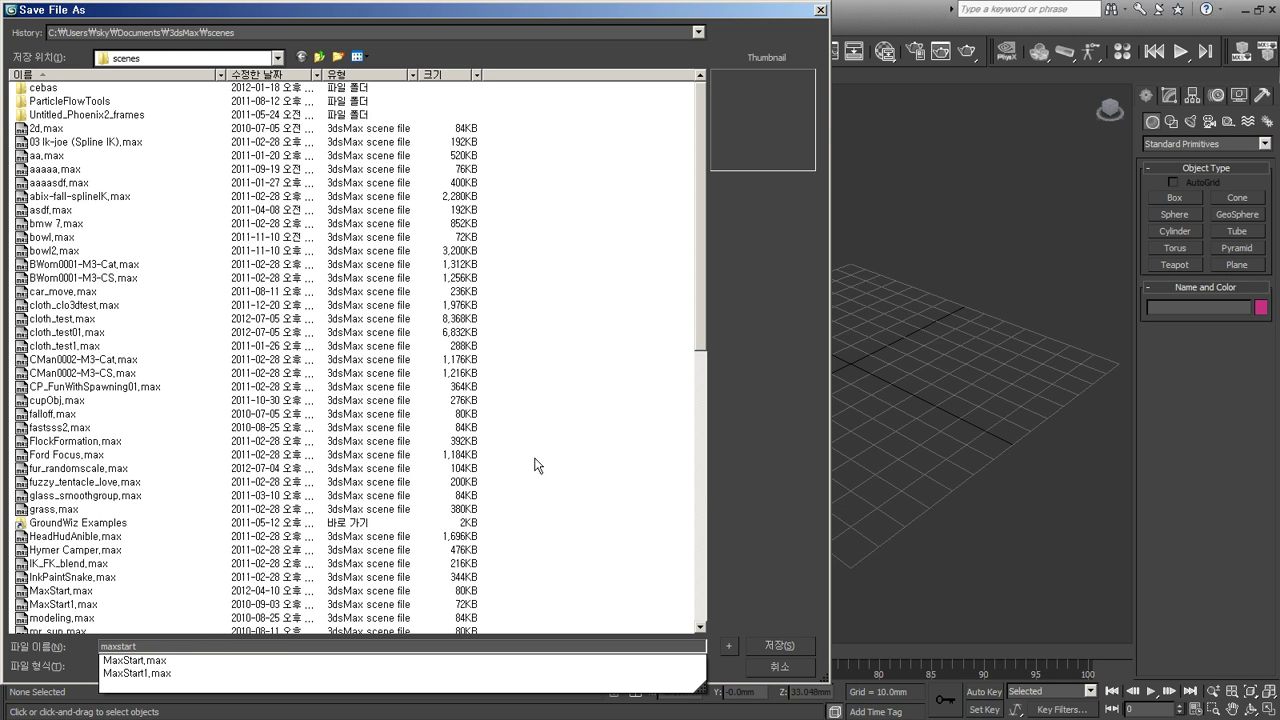
{"action": "key", "text": "Escape"}
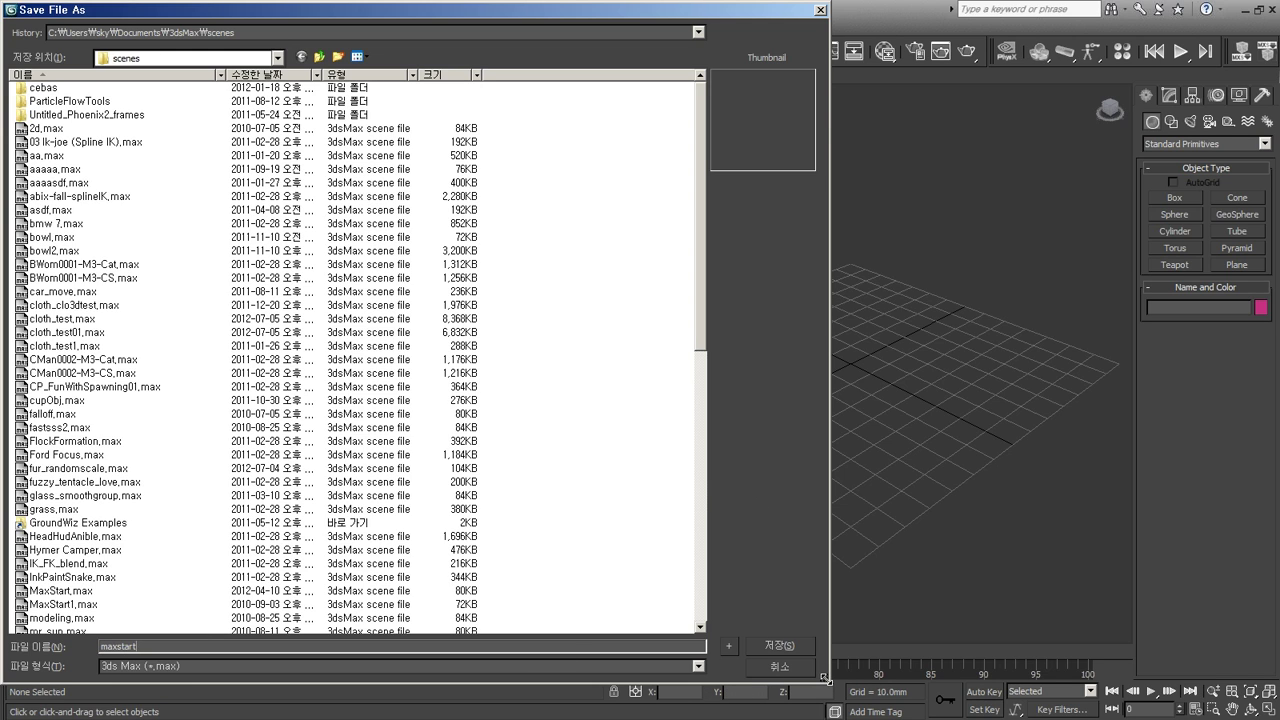
{"action": "mouse_move", "coordinate": [828, 682]}
{"action": "left_mouse_down"}
{"action": "mouse_move", "coordinate": [777, 580]}
{"action": "mouse_move", "coordinate": [660, 225]}
{"action": "mouse_move", "coordinate": [530, 278]}
{"action": "left_mouse_up"}
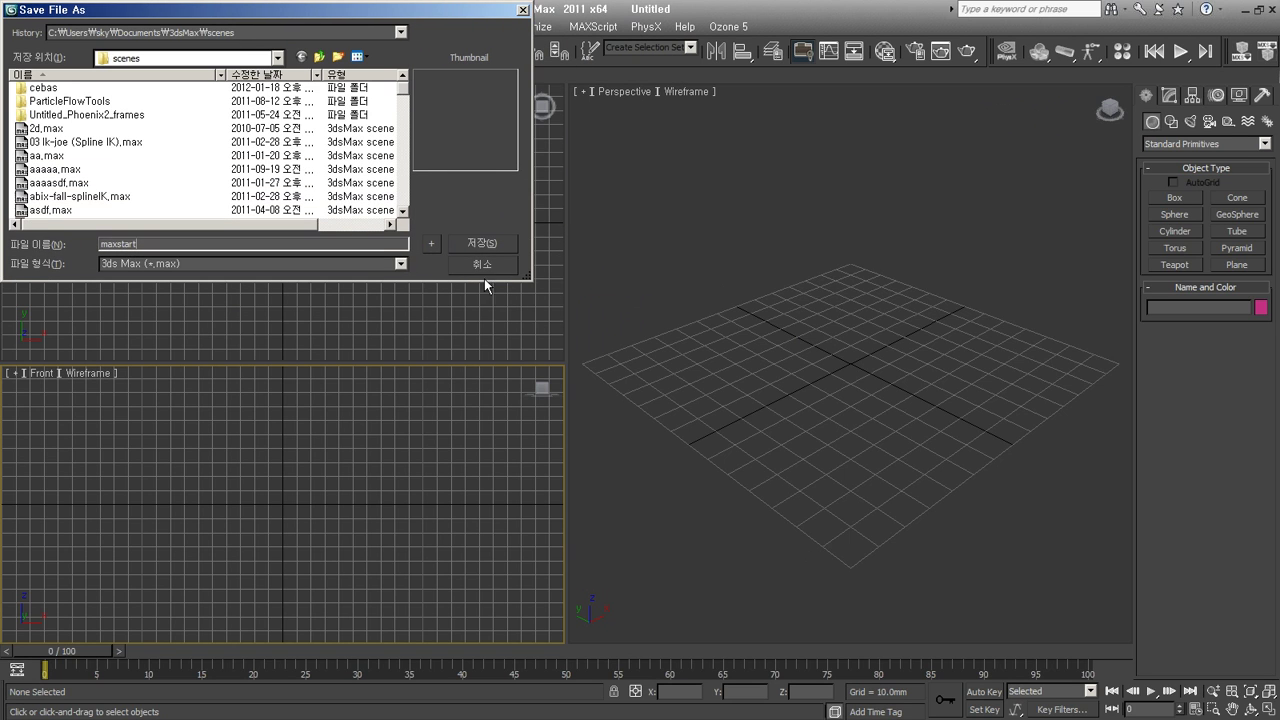
{"action": "left_click", "coordinate": [523, 10]}
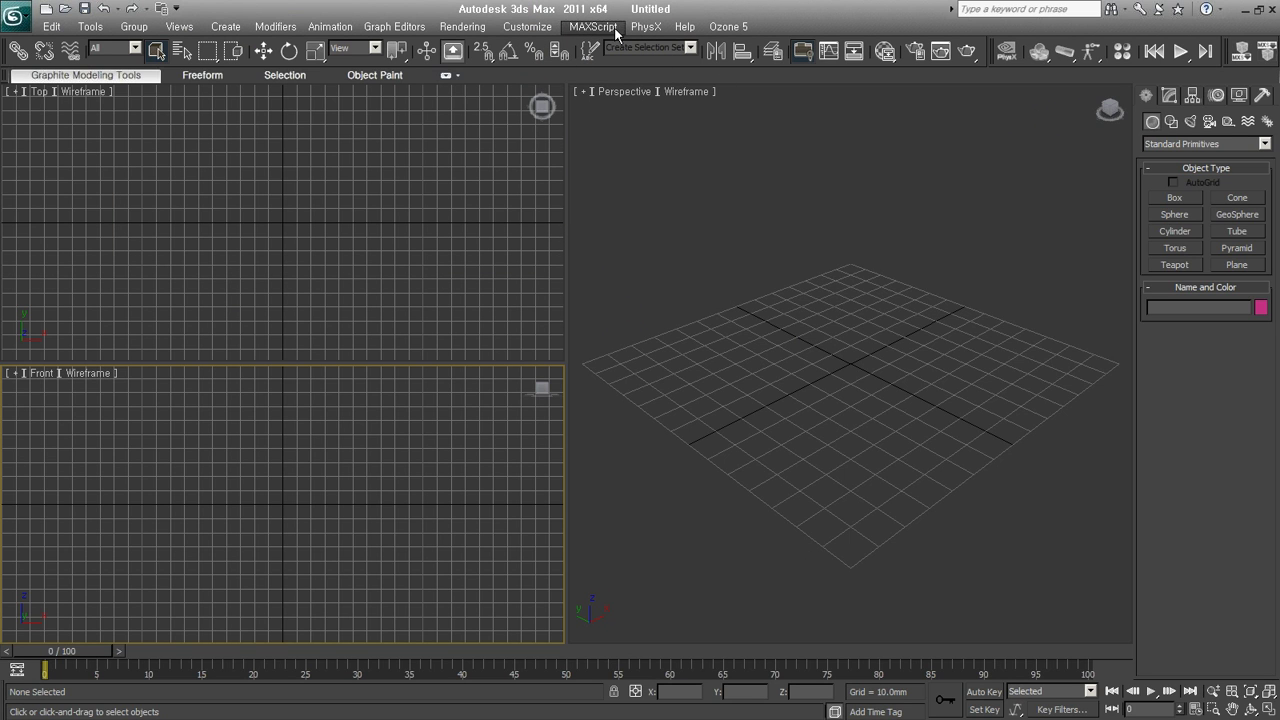
{"action": "left_click", "coordinate": [549, 28]}
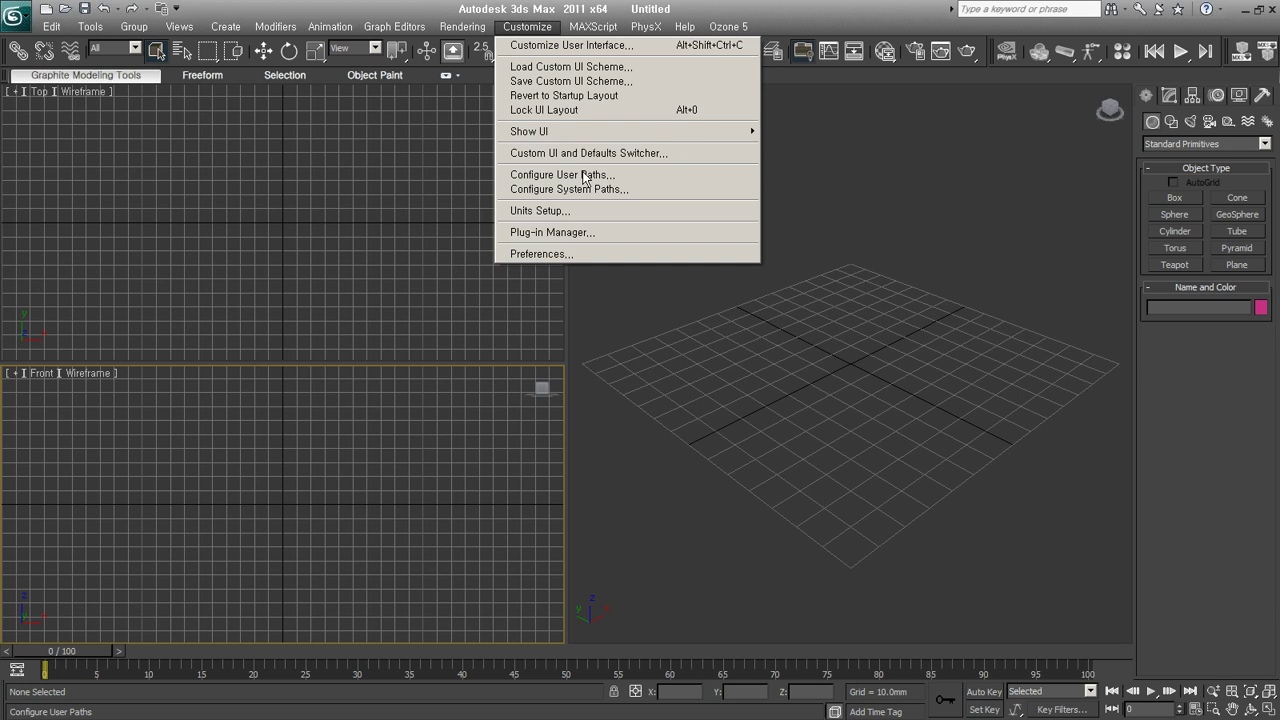
Open Configure User Paths and inspect the project folder path.
{"action": "left_click", "coordinate": [638, 177]}
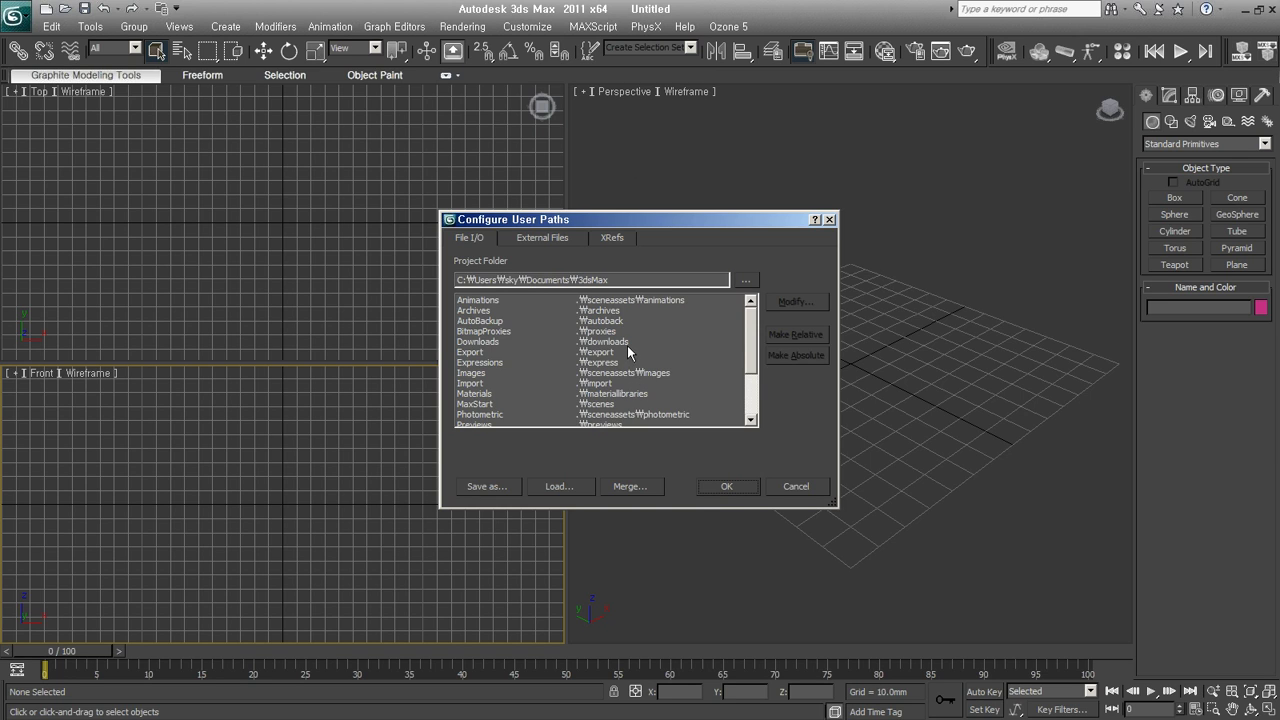
{"action": "left_click_drag", "start_coordinate": [750, 355], "coordinate": [744, 401]}
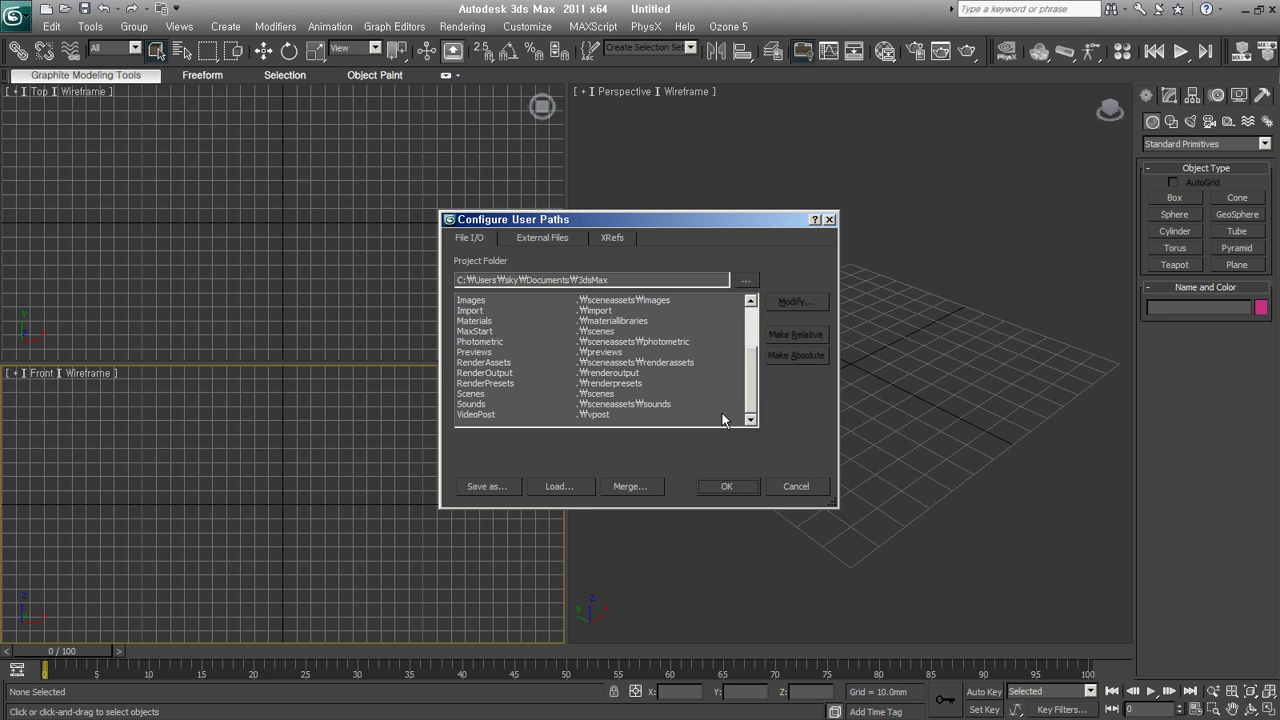
{"action": "left_click_drag", "start_coordinate": [753, 395], "coordinate": [753, 329]}
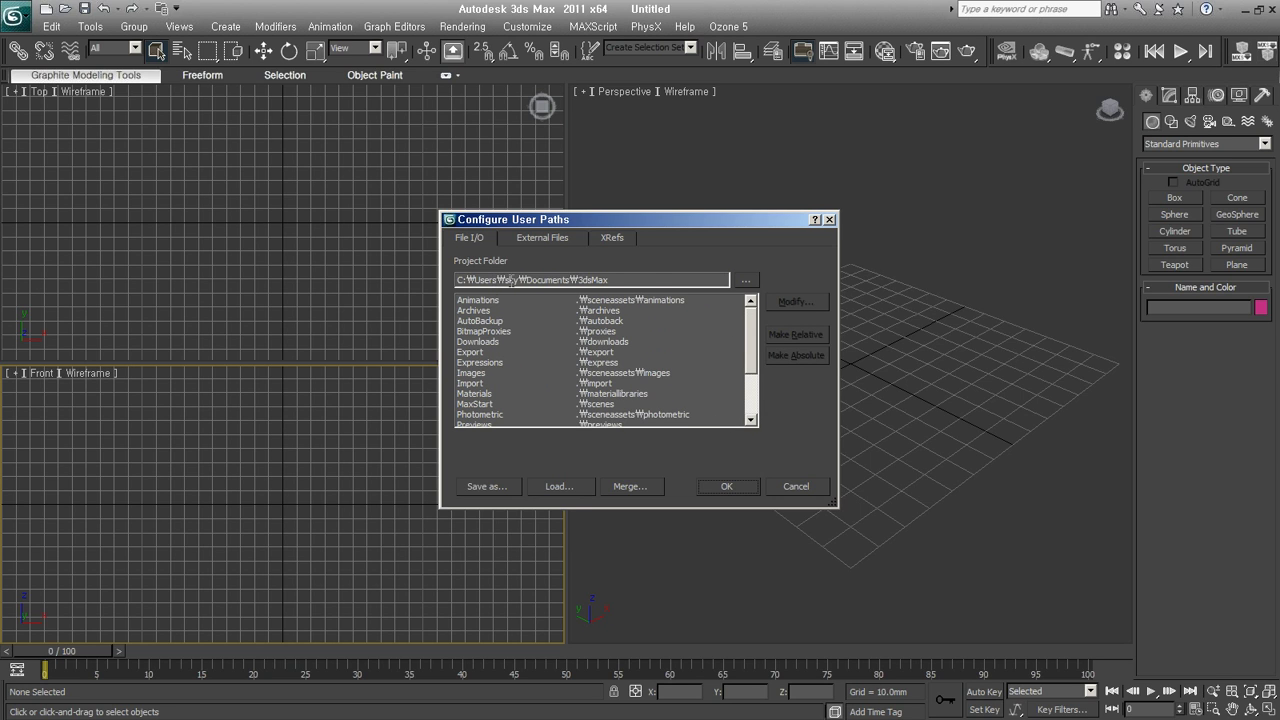
{"action": "mouse_move", "coordinate": [530, 281]}
{"action": "left_mouse_down"}
{"action": "mouse_move", "coordinate": [609, 281]}
{"action": "mouse_move", "coordinate": [579, 280]}
{"action": "left_mouse_up"}
Select the MaxStart entry in the File I/O list and choose Modify.
{"action": "left_click", "coordinate": [603, 326]}
{"action": "left_click", "coordinate": [602, 332]}
{"action": "left_click", "coordinate": [600, 353]}
{"action": "left_click", "coordinate": [600, 384]}
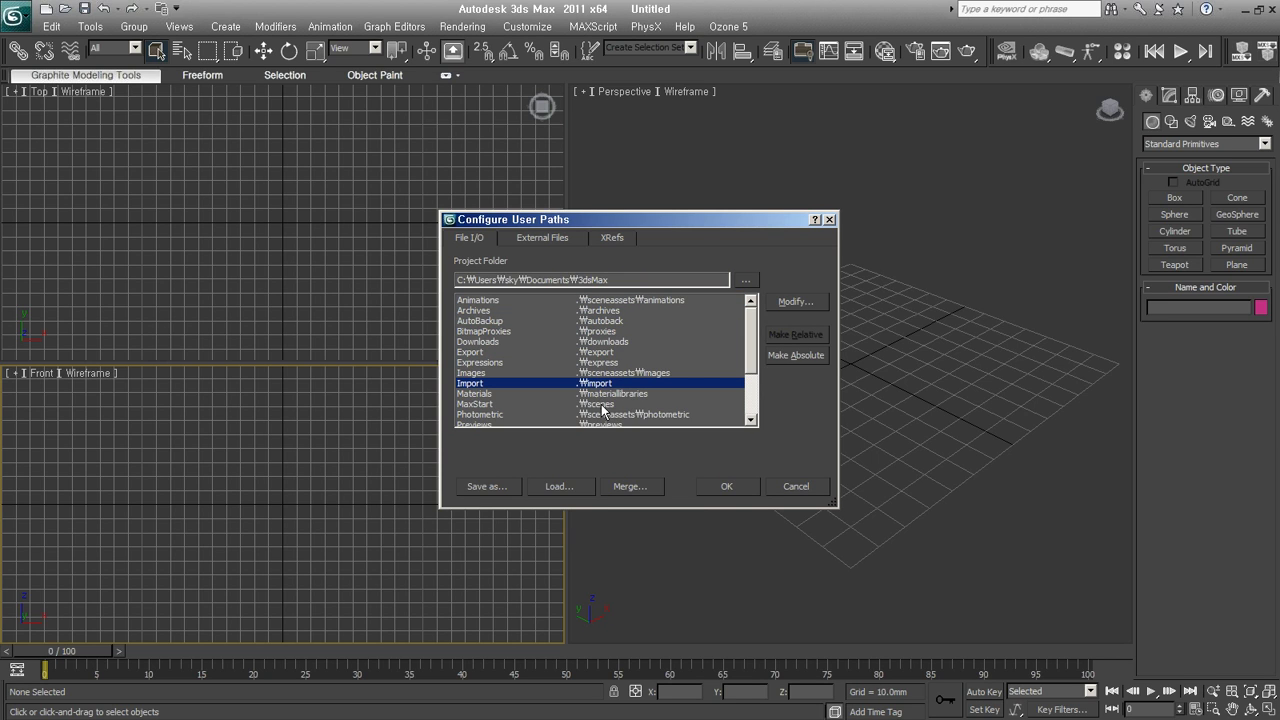
{"action": "scroll", "coordinate": [590, 380], "scroll_direction": "down", "scroll_amount": 1}
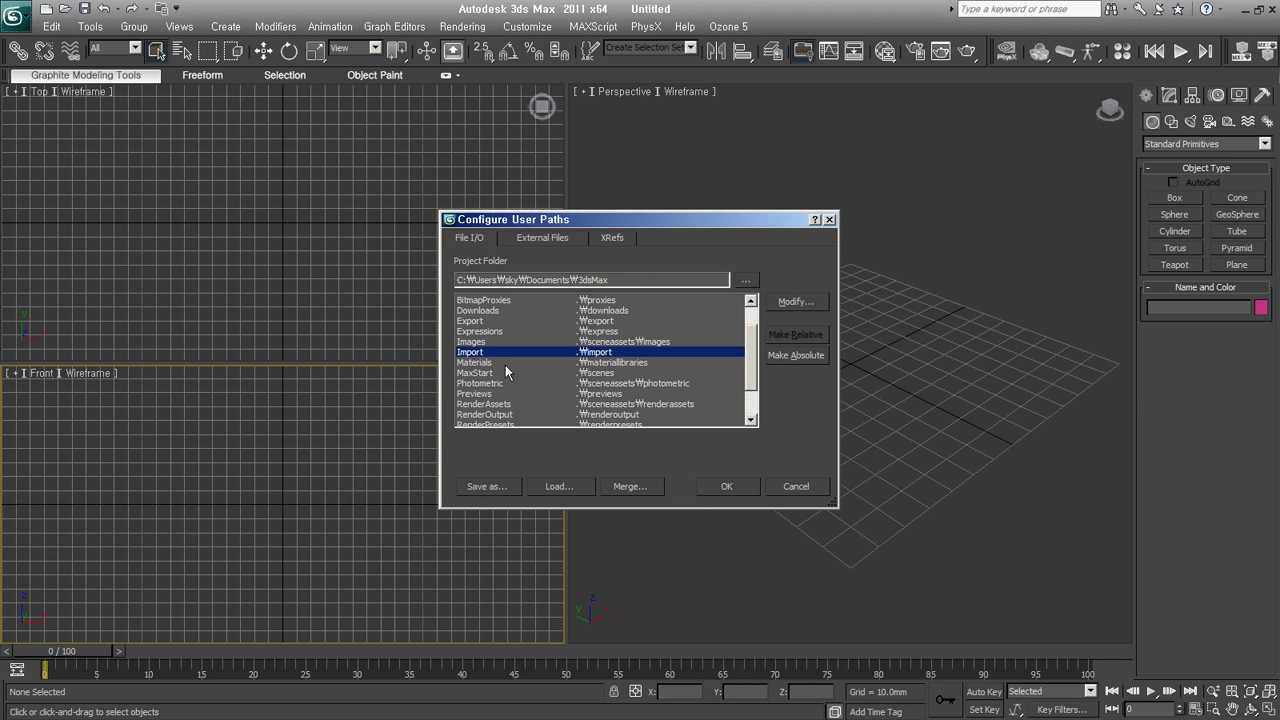
{"action": "left_click", "coordinate": [484, 375]}
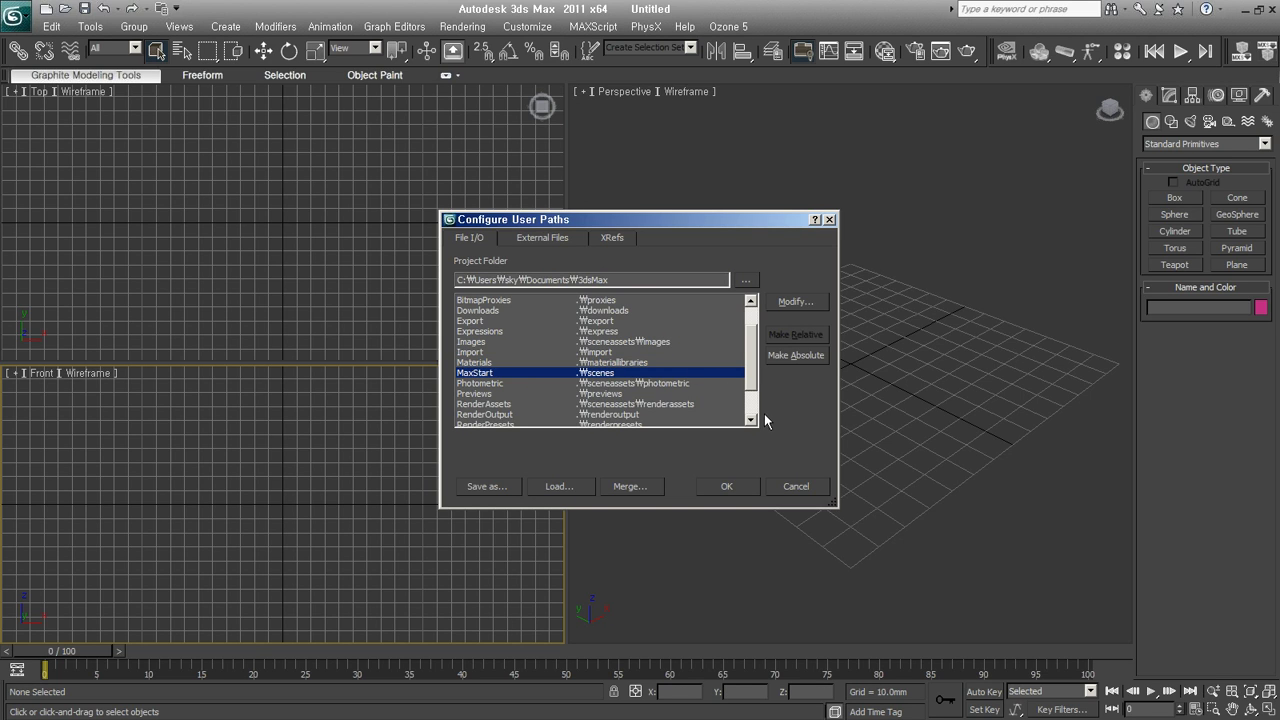
{"action": "left_click", "coordinate": [796, 303]}
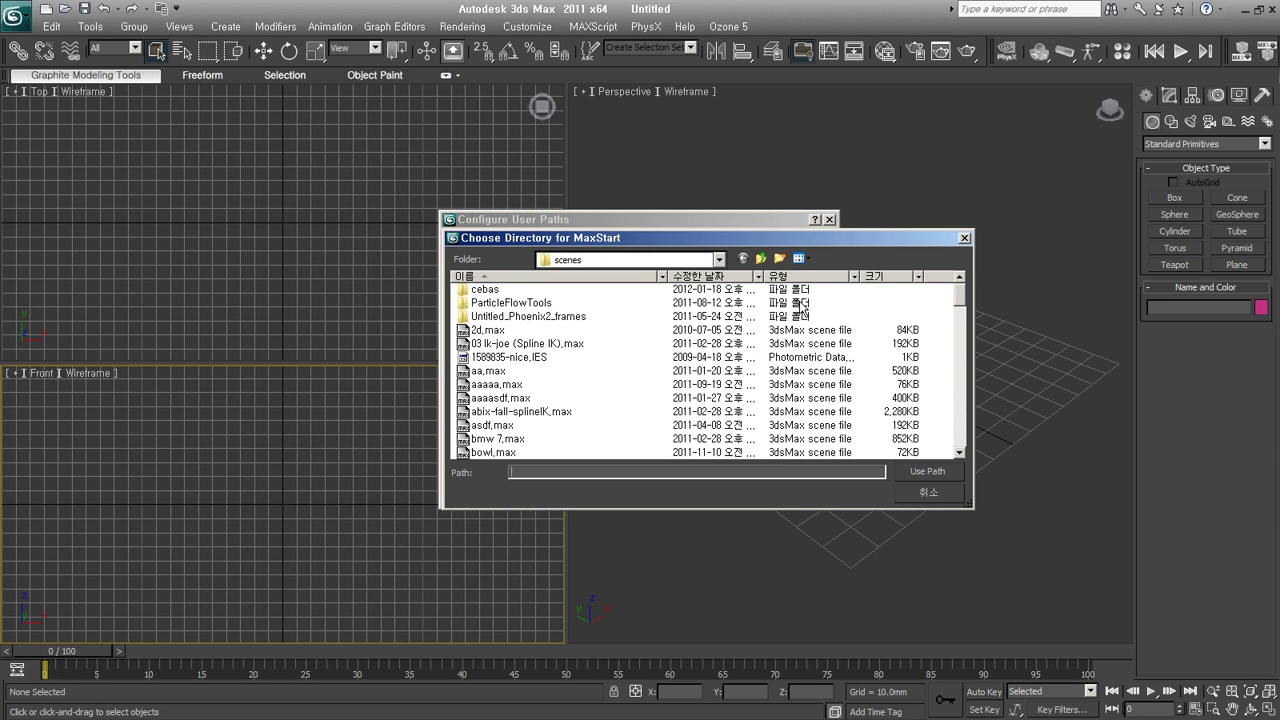
Create a max2011 folder inside 3dsMax and use it as the MaxStart path.
{"action": "left_click", "coordinate": [761, 258]}
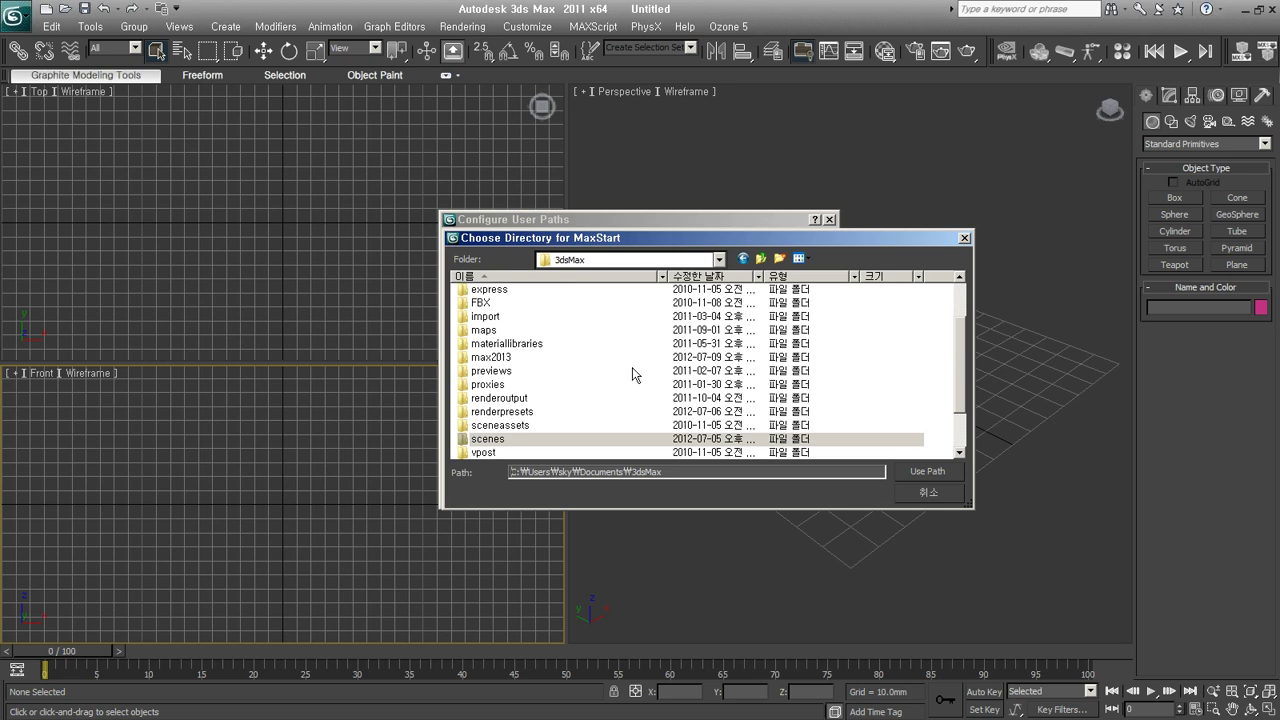
{"action": "left_click", "coordinate": [940, 362]}
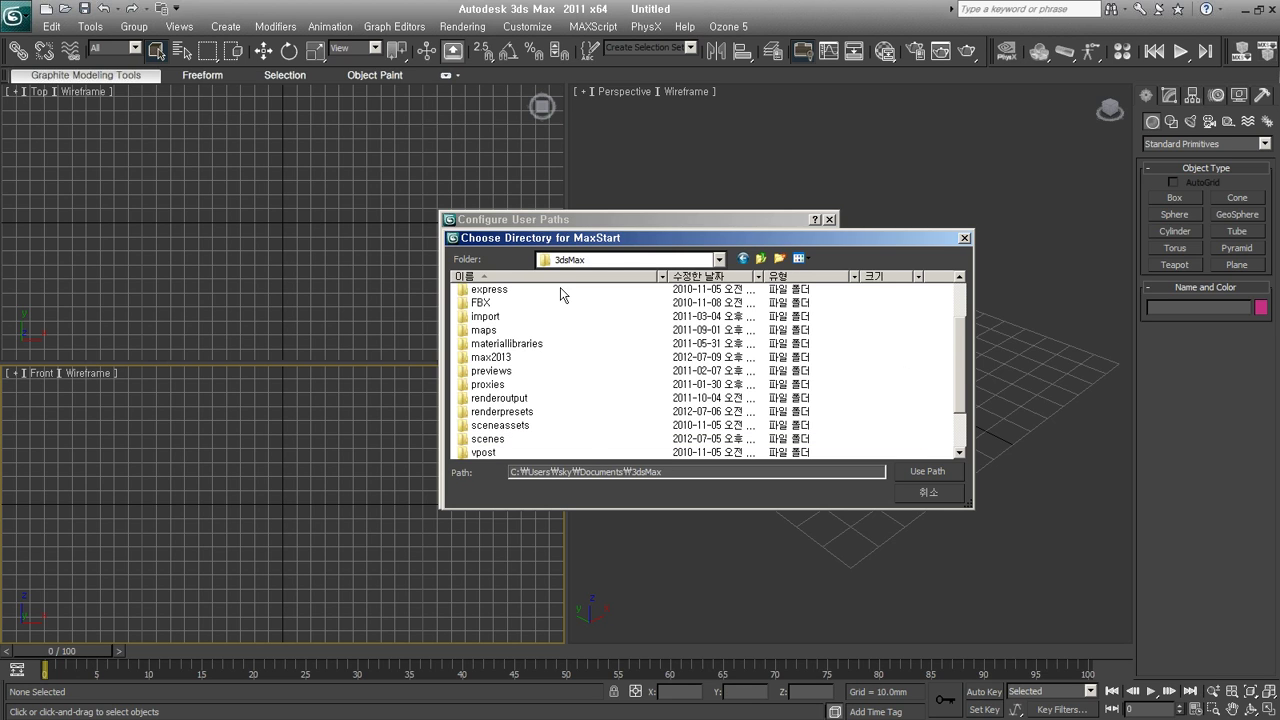
{"action": "left_click", "coordinate": [781, 259]}
{"action": "type", "text": "max2011"}
{"action": "key", "text": "Return"}
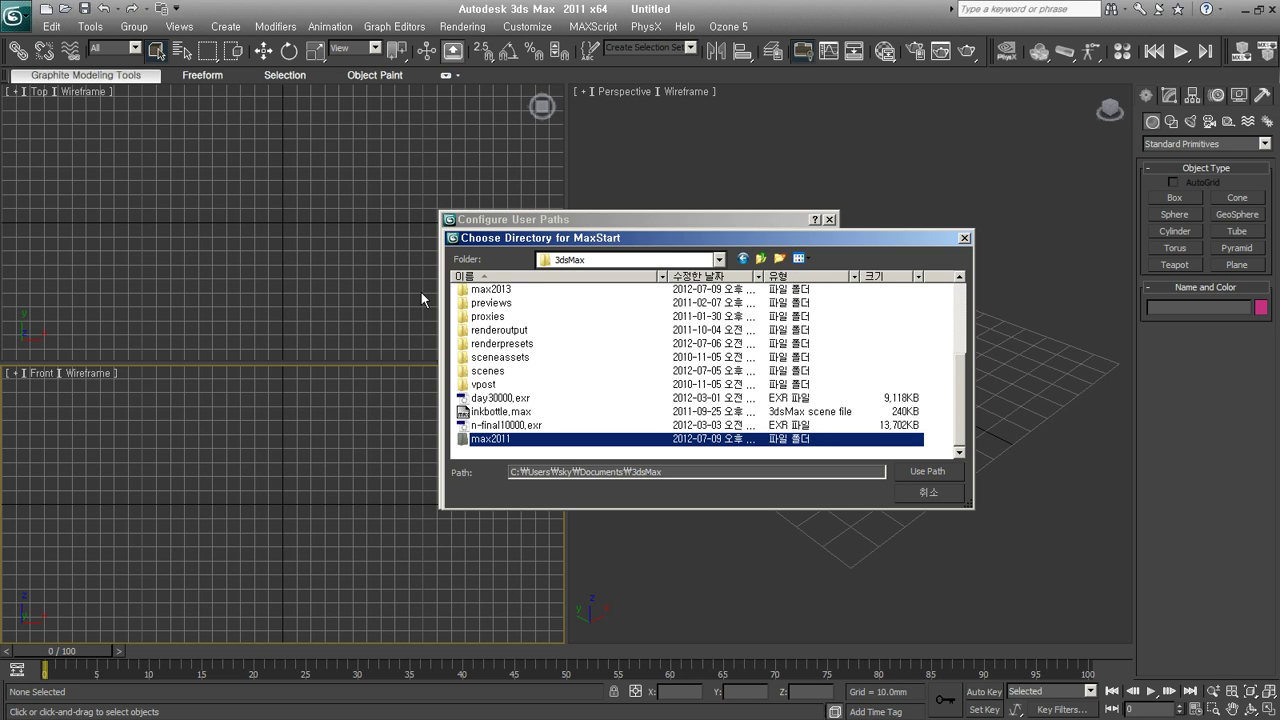
{"action": "double_click", "coordinate": [533, 441]}
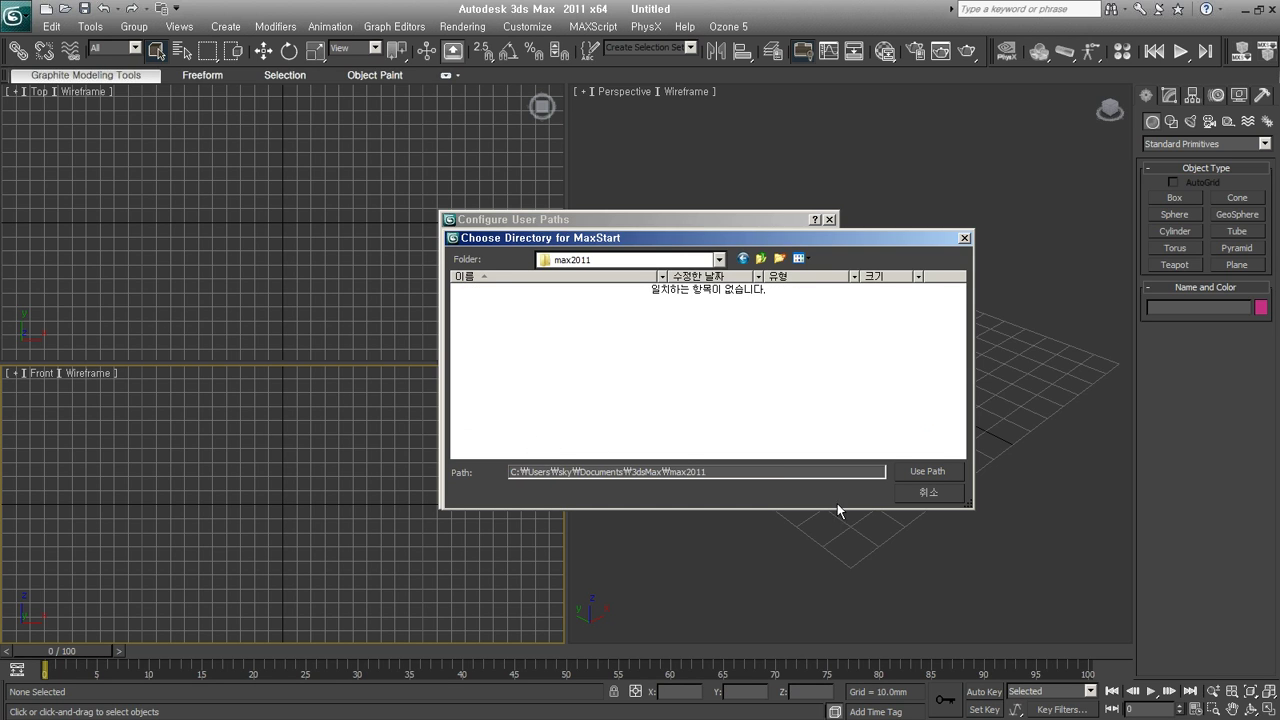
{"action": "left_click", "coordinate": [927, 471]}
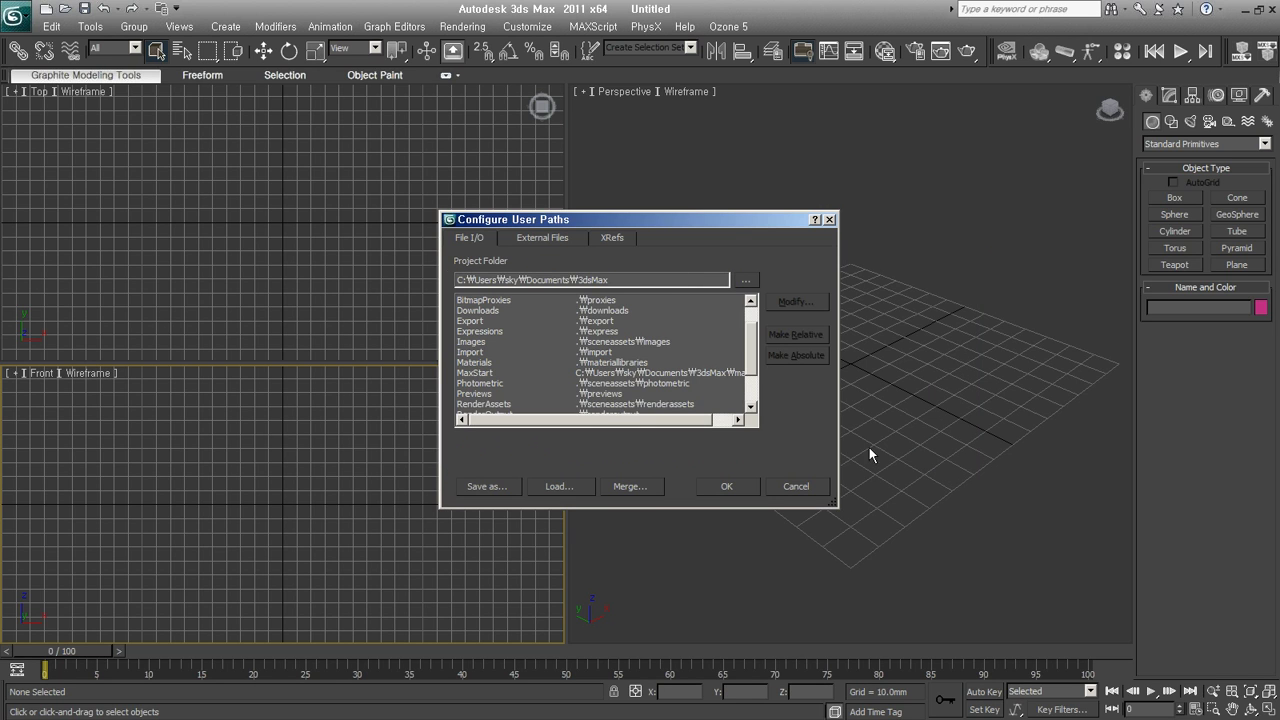
Make the MaxStart path relative (.\max2011) and confirm the user paths.
{"action": "left_click", "coordinate": [520, 373]}
{"action": "left_click_drag", "start_coordinate": [640, 420], "coordinate": [607, 420]}
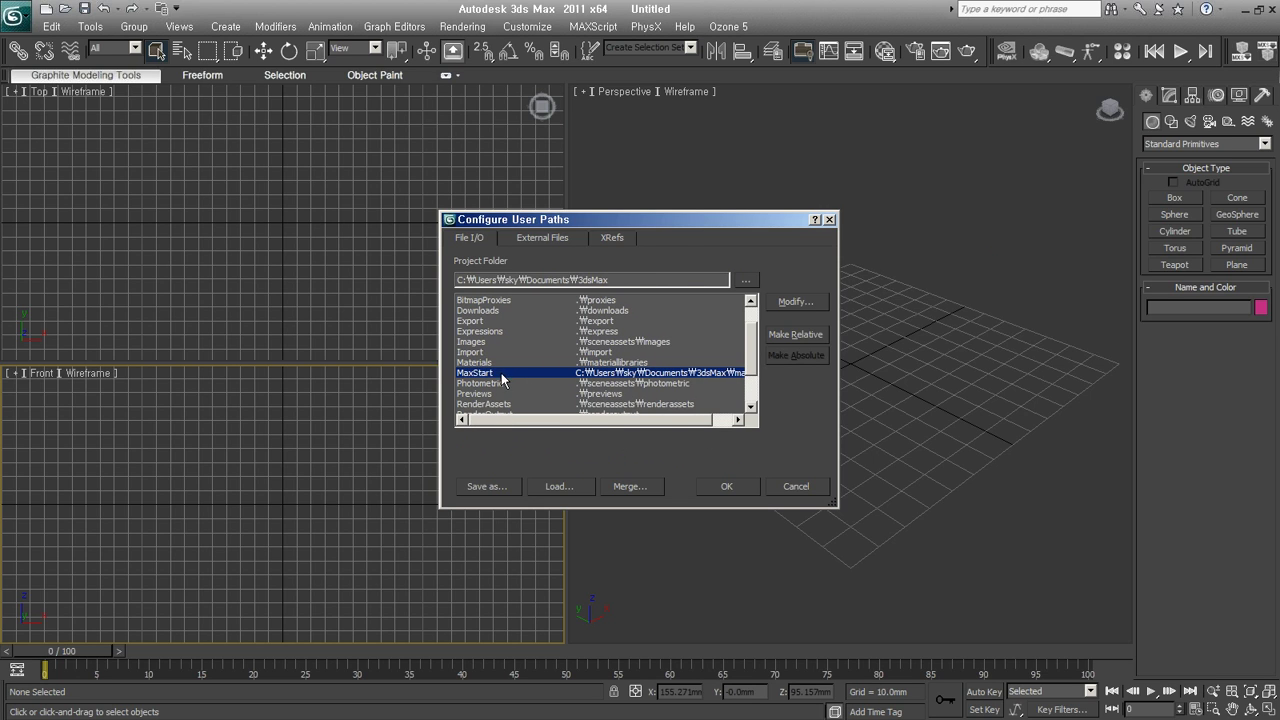
{"action": "left_click_drag", "start_coordinate": [675, 428], "coordinate": [720, 433]}
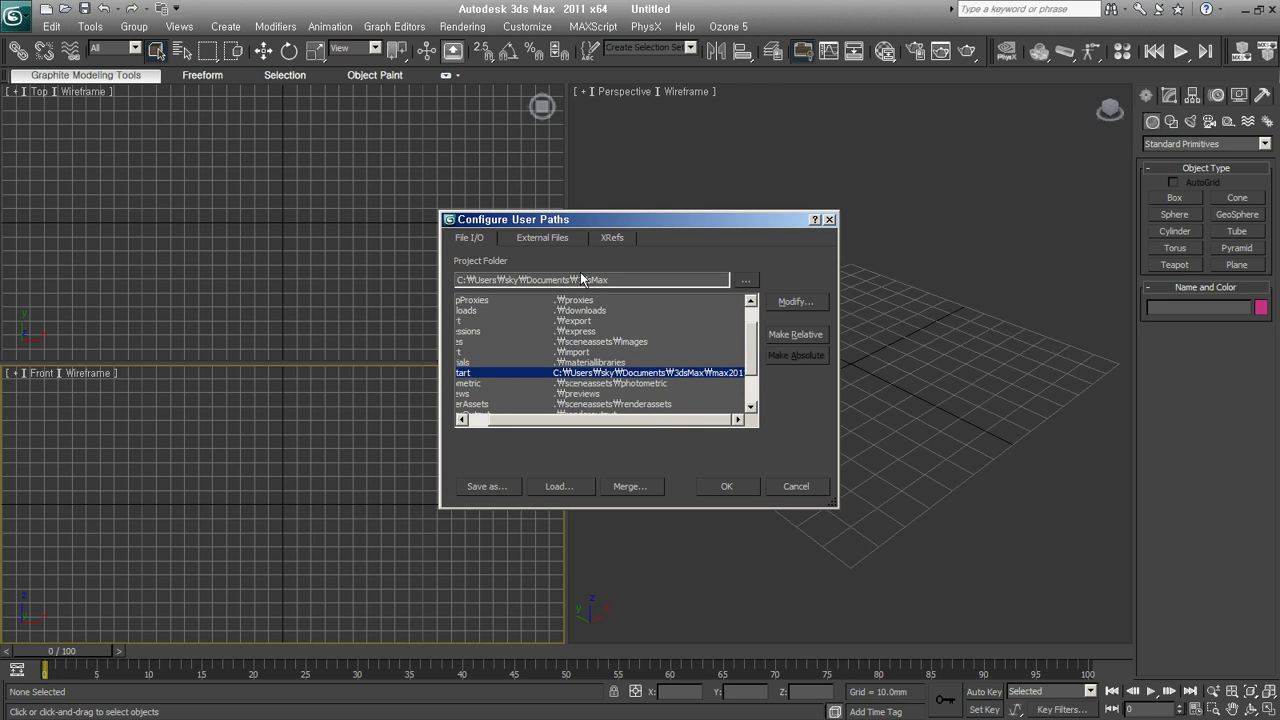
{"action": "left_click", "coordinate": [809, 335]}
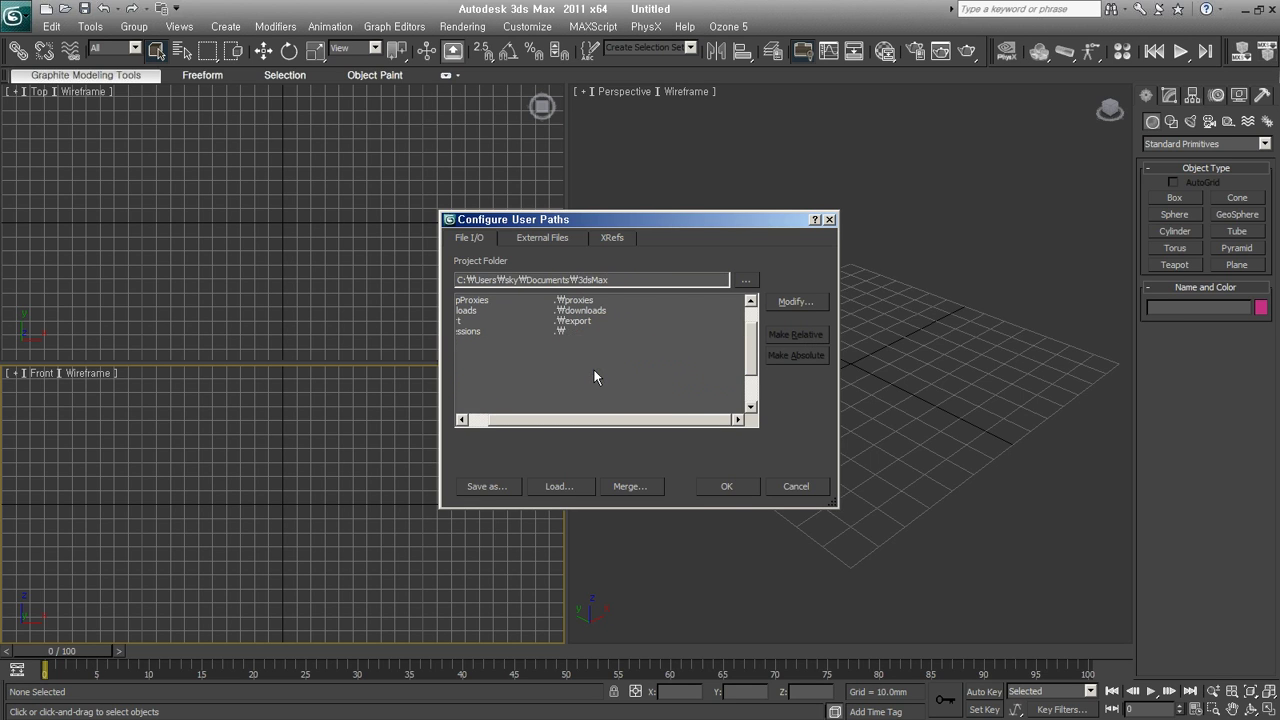
{"action": "left_click_drag", "start_coordinate": [607, 419], "coordinate": [570, 420]}
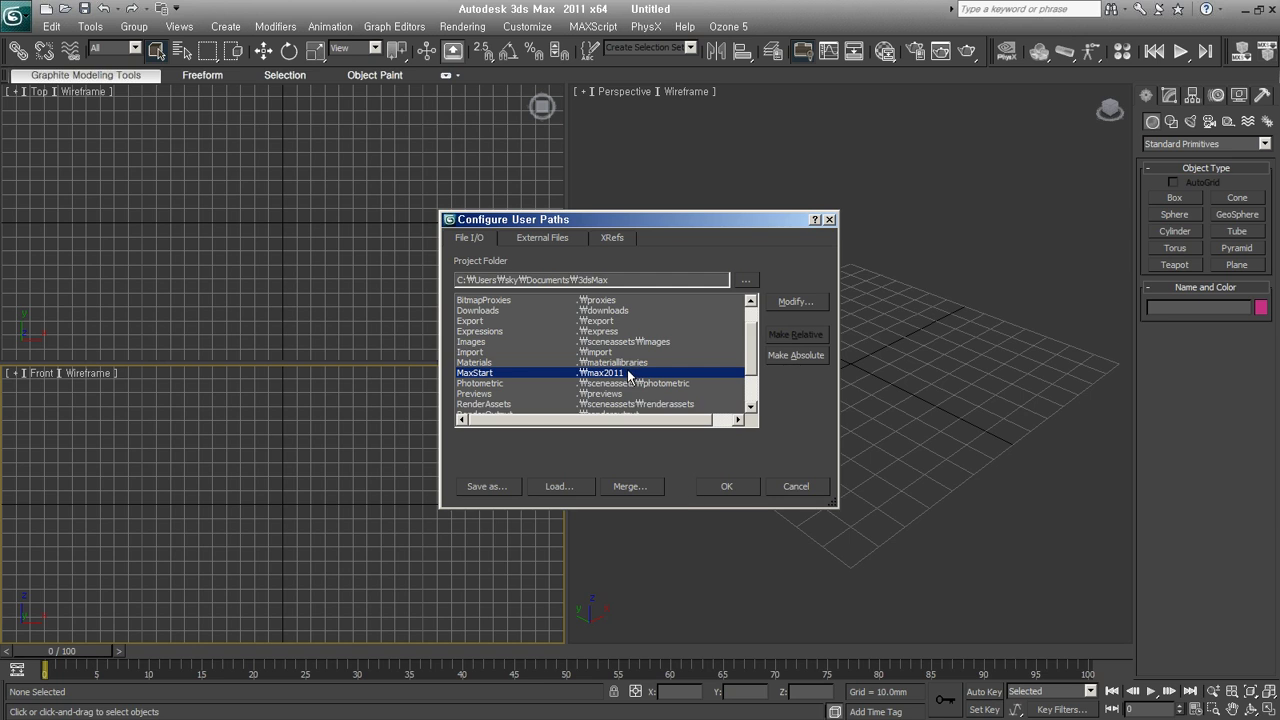
{"action": "left_click", "coordinate": [716, 490]}
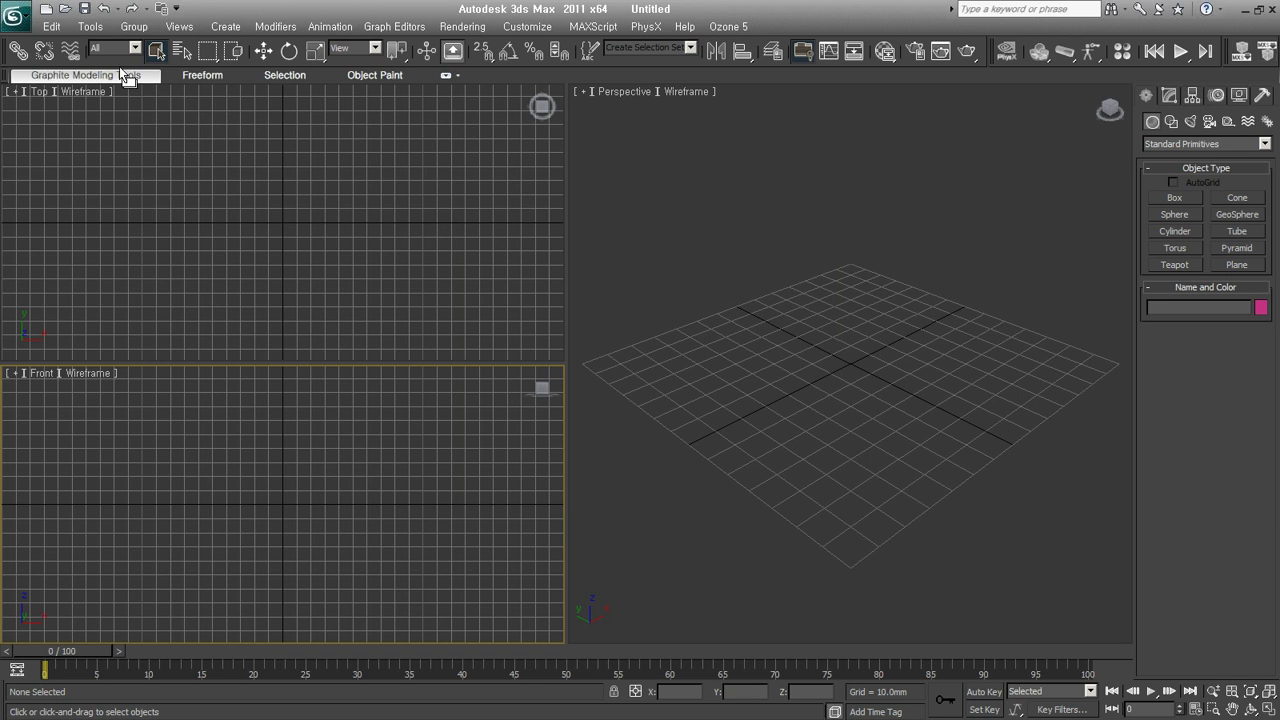
Save the empty scene as maxstart.max in the max2011 folder.
{"action": "left_click", "coordinate": [19, 18]}
{"action": "left_click", "coordinate": [52, 160]}
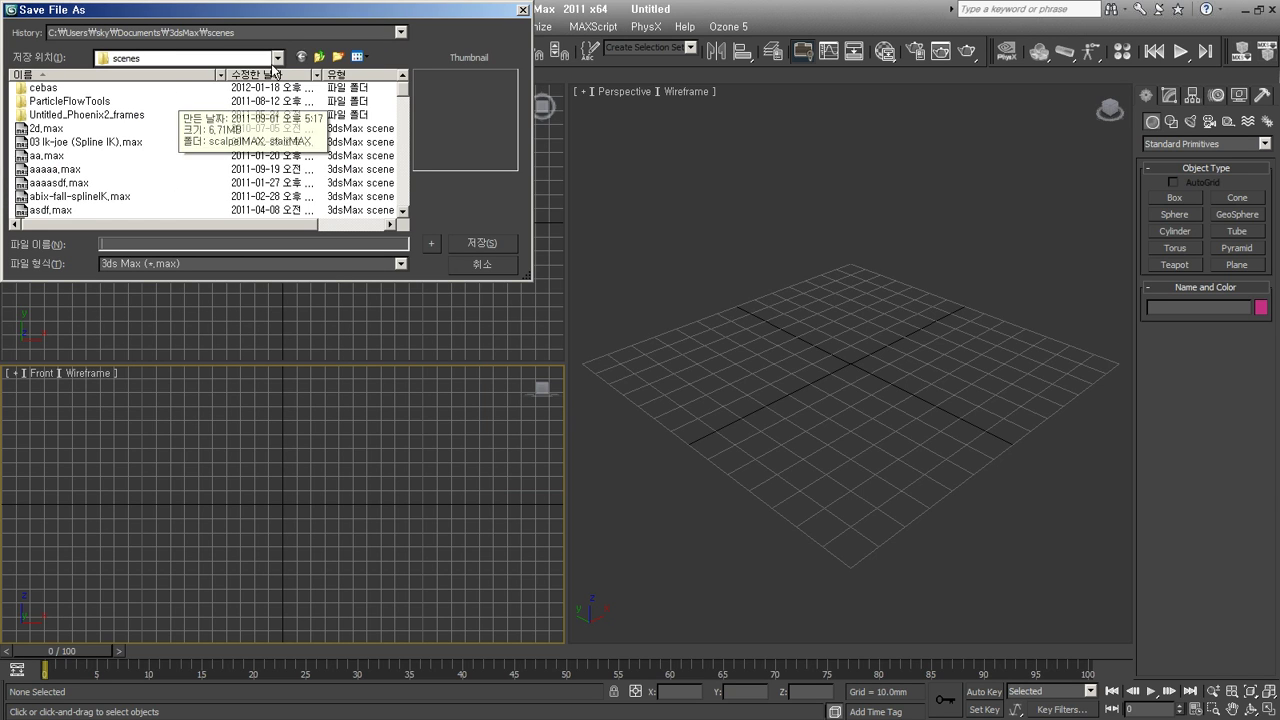
{"action": "left_click", "coordinate": [318, 58]}
{"action": "scroll", "coordinate": [180, 140], "scroll_direction": "down", "scroll_amount": 2}
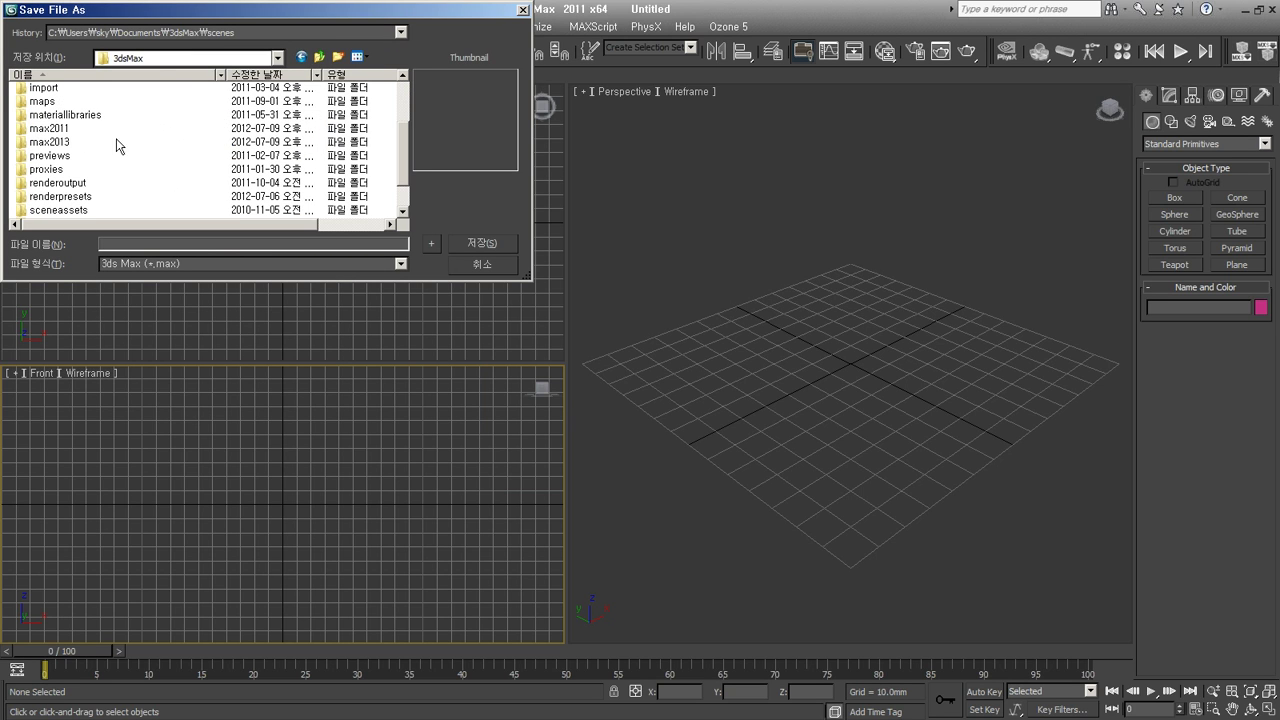
{"action": "left_click", "coordinate": [50, 128]}
{"action": "double_click", "coordinate": [48, 128]}
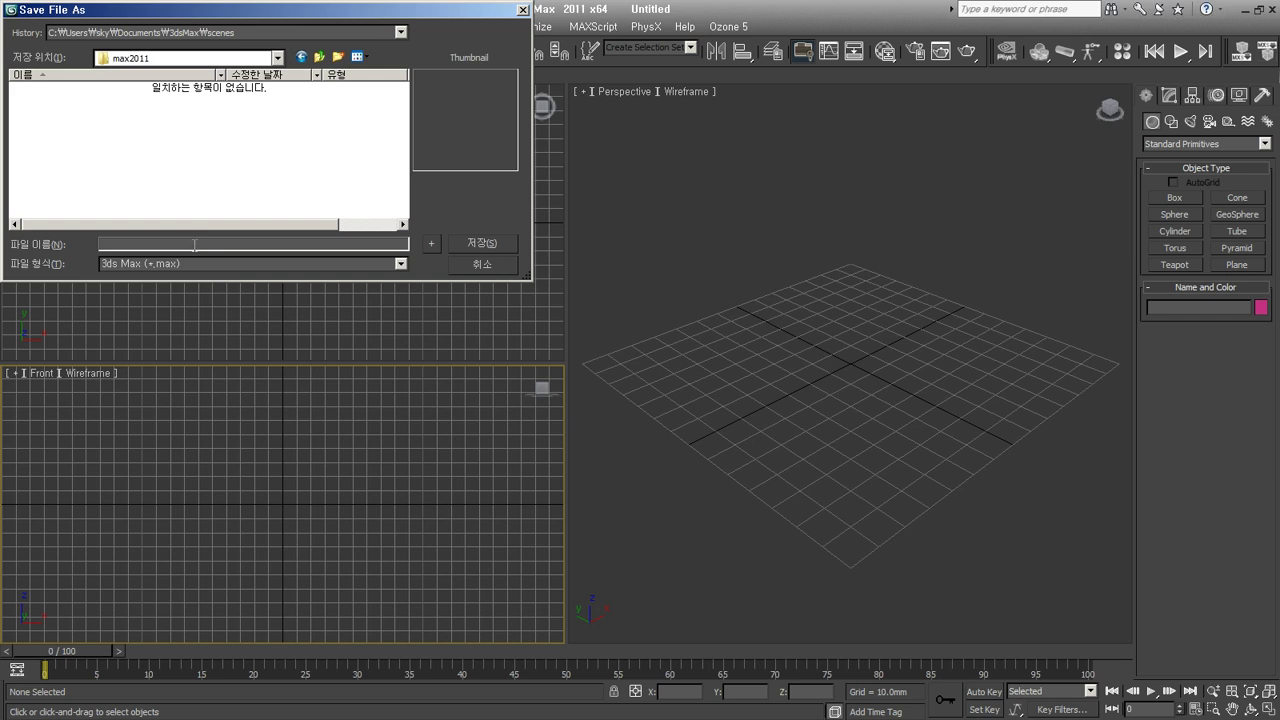
{"action": "type", "text": "maxstart"}
{"action": "left_click", "coordinate": [479, 236]}
Activate the Top, Front and then Perspective viewports.
{"action": "left_click", "coordinate": [375, 330]}
{"action": "left_click", "coordinate": [399, 478]}
{"action": "left_click", "coordinate": [808, 451]}
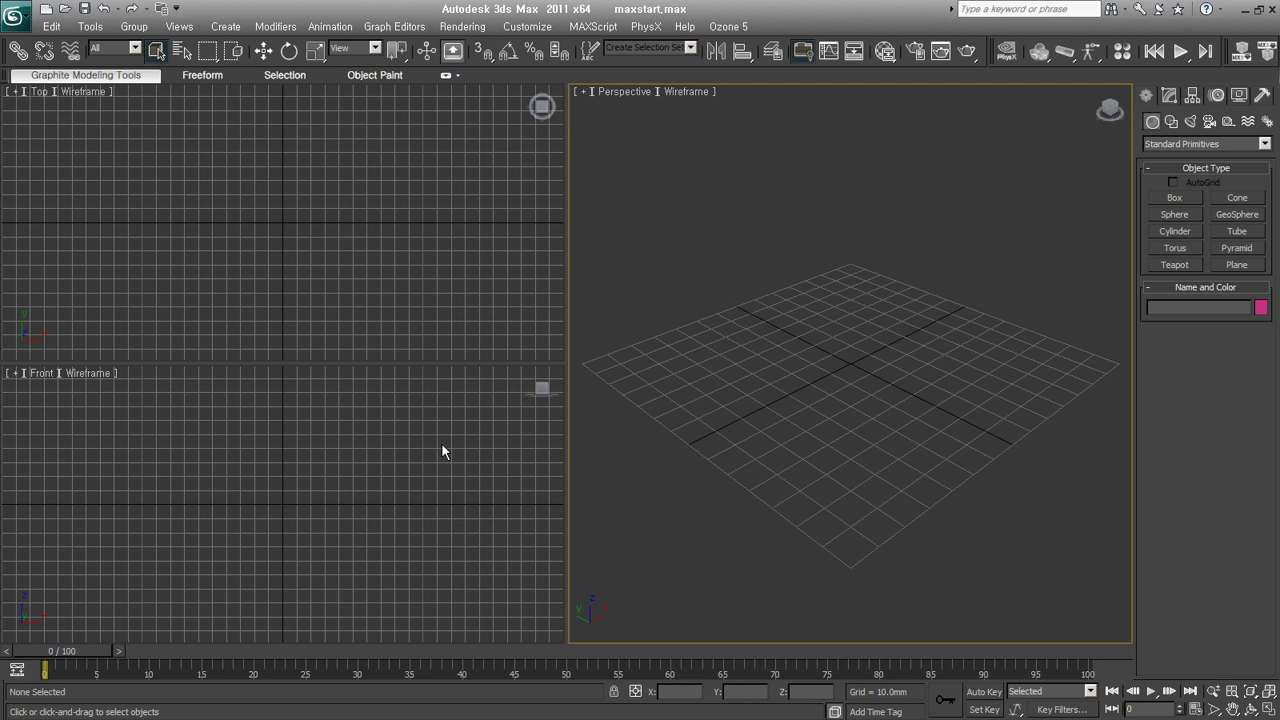
{"action": "left_click", "coordinate": [540, 28]}
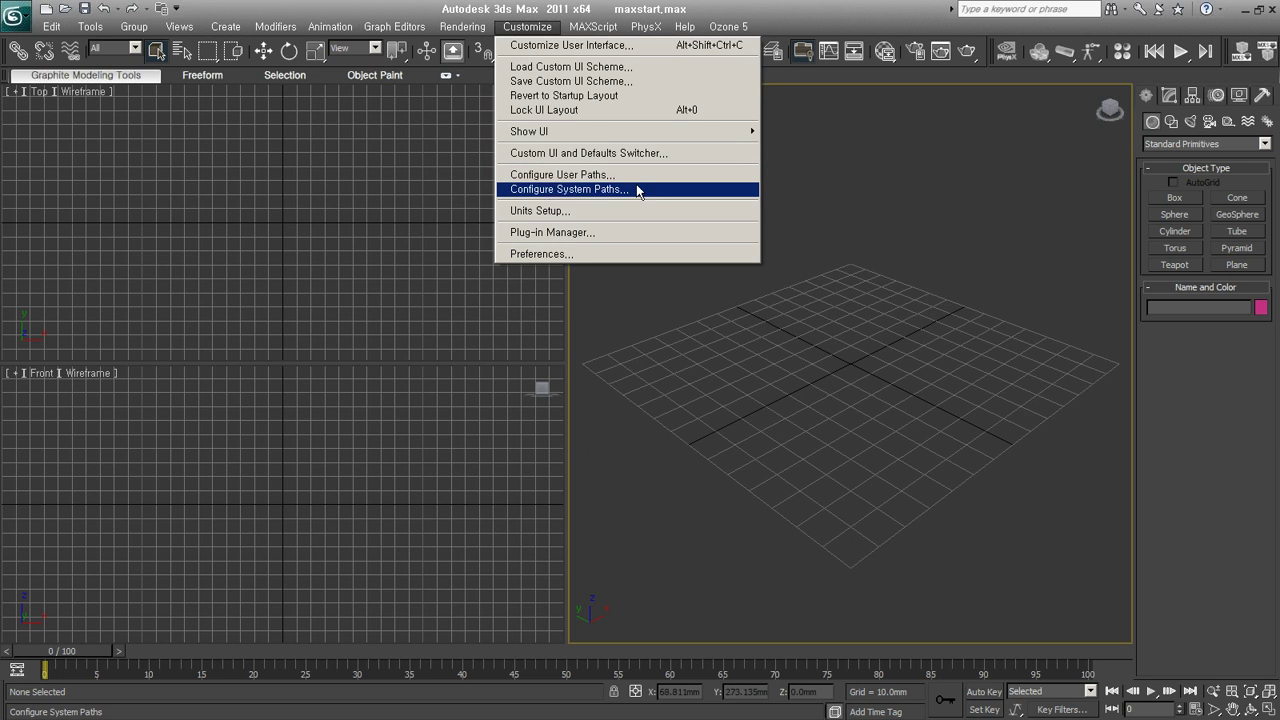
{"action": "key", "text": "Escape"}
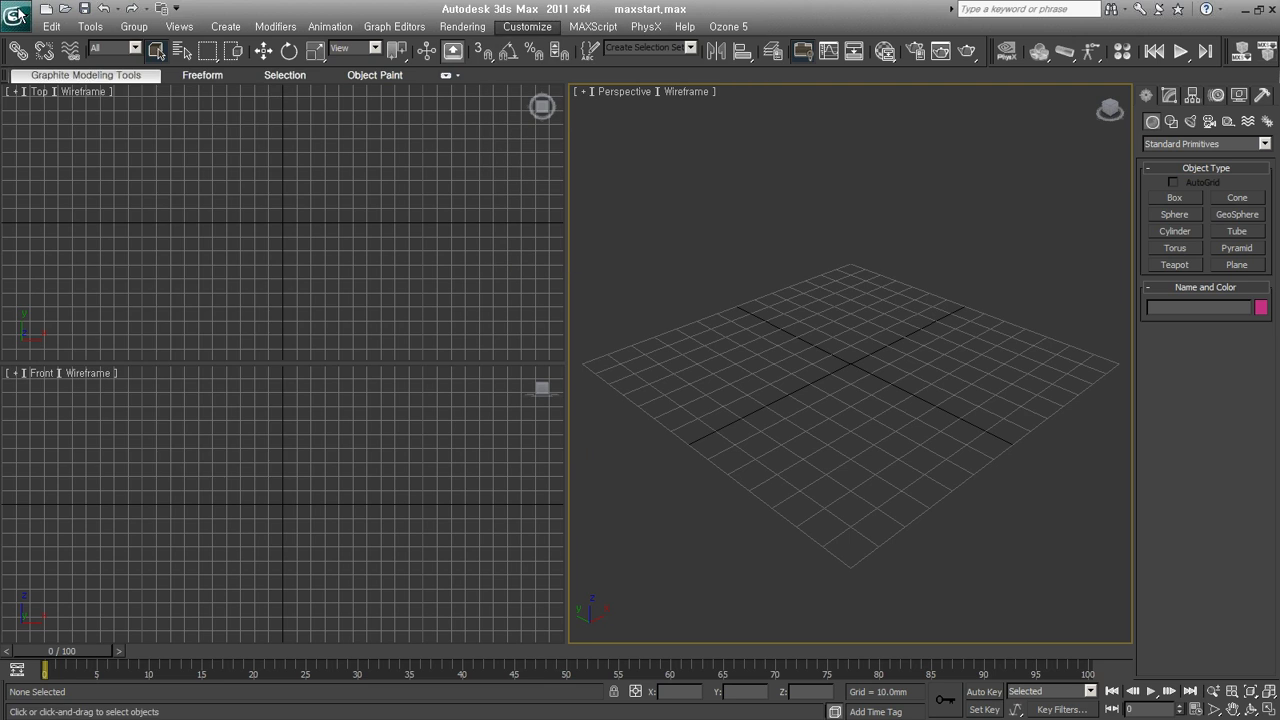
{"action": "key", "text": "alt+t"}
{"action": "left_click", "coordinate": [603, 280]}
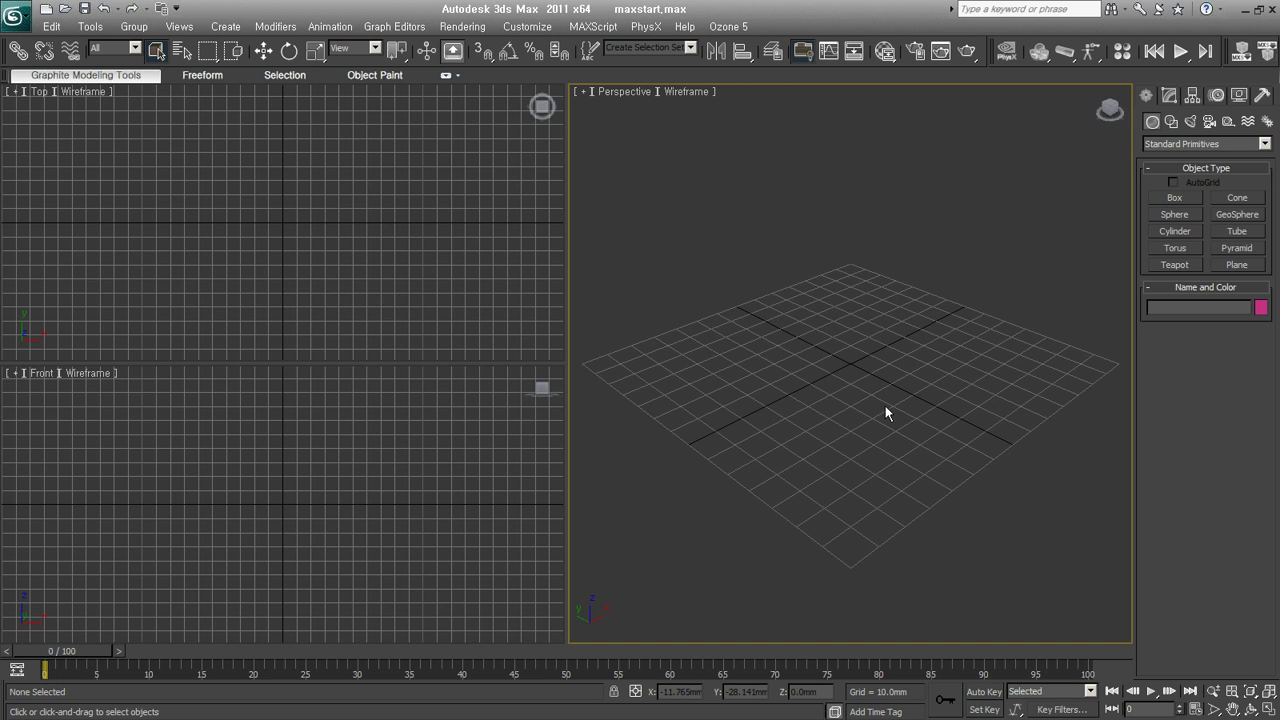
{"action": "left_click", "coordinate": [545, 345]}
{"action": "left_click", "coordinate": [510, 450]}
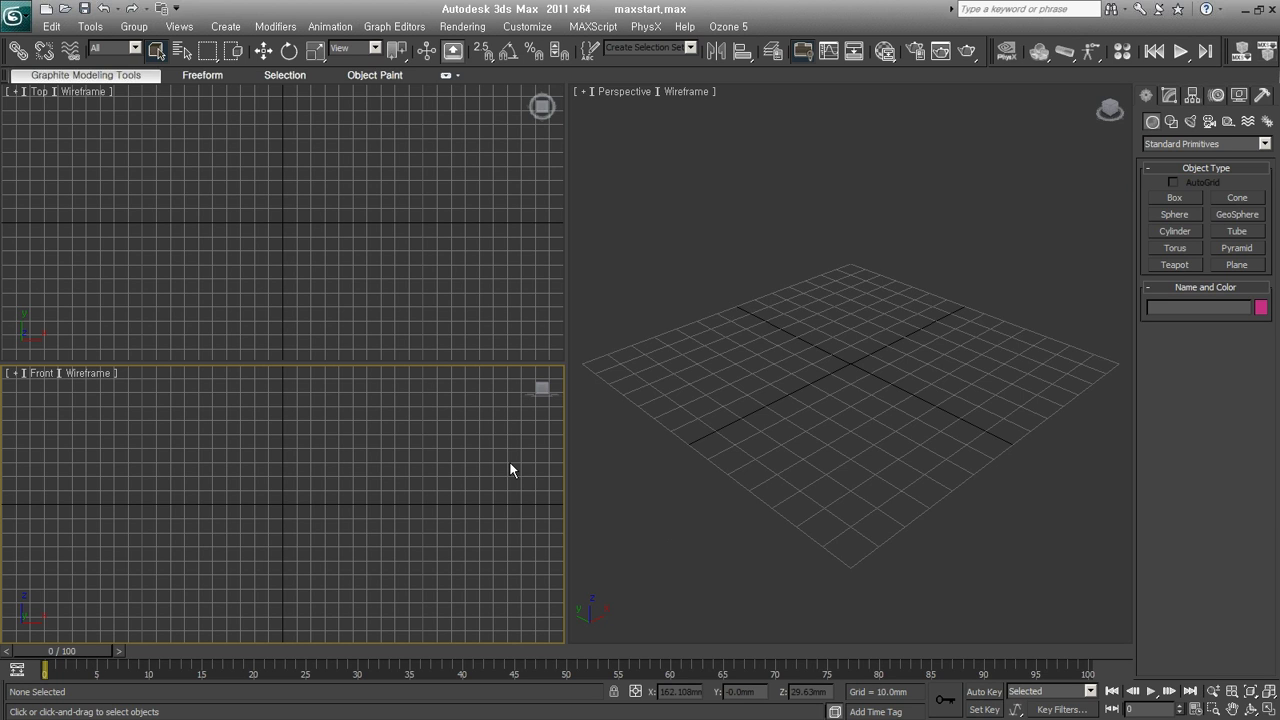
Apply a 2x2 viewport layout with the third pane Left and fourth Perspective.
{"action": "right_click", "coordinate": [1250, 700]}
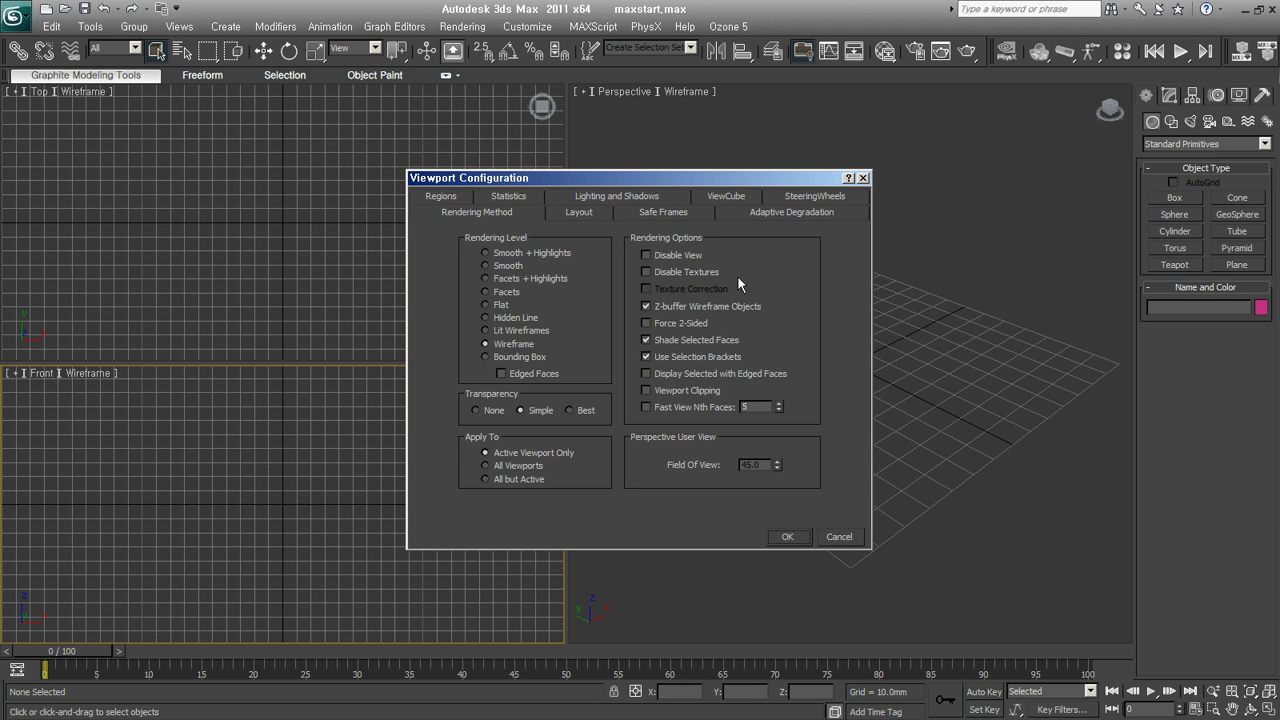
{"action": "left_click", "coordinate": [593, 211]}
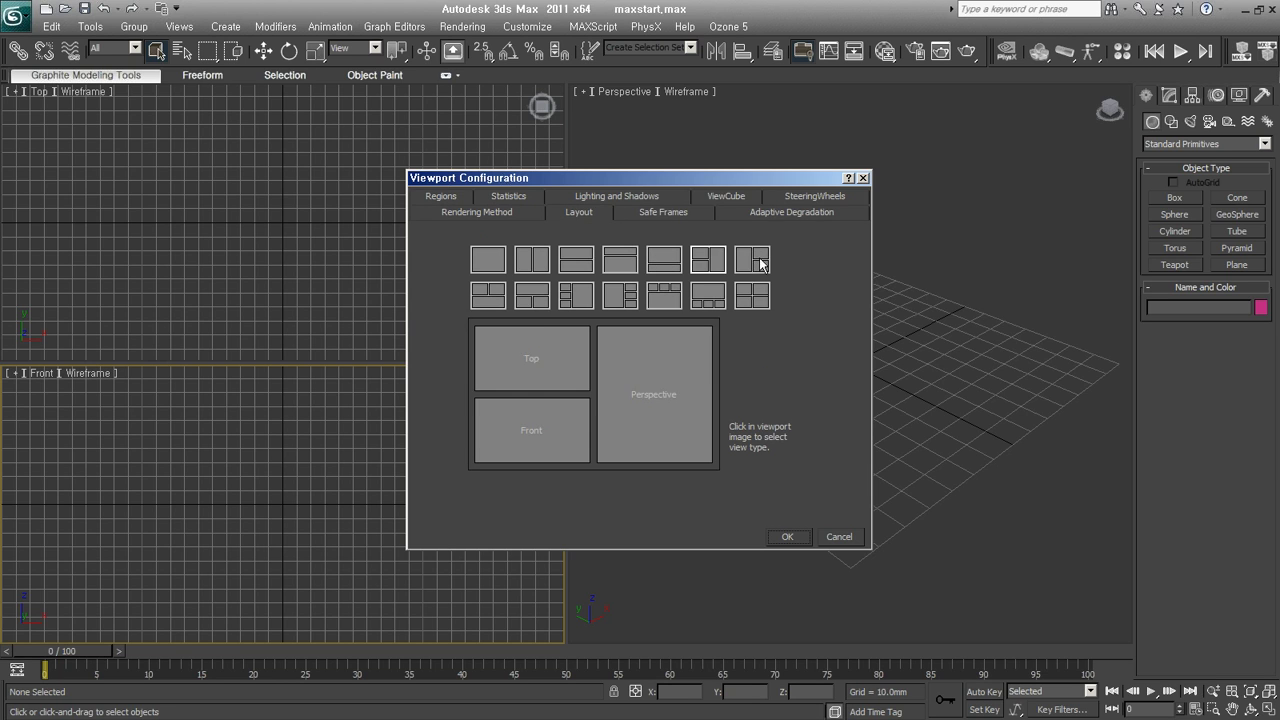
{"action": "left_click", "coordinate": [753, 293]}
{"action": "left_click", "coordinate": [646, 430]}
{"action": "left_click", "coordinate": [662, 436]}
{"action": "left_click", "coordinate": [572, 434]}
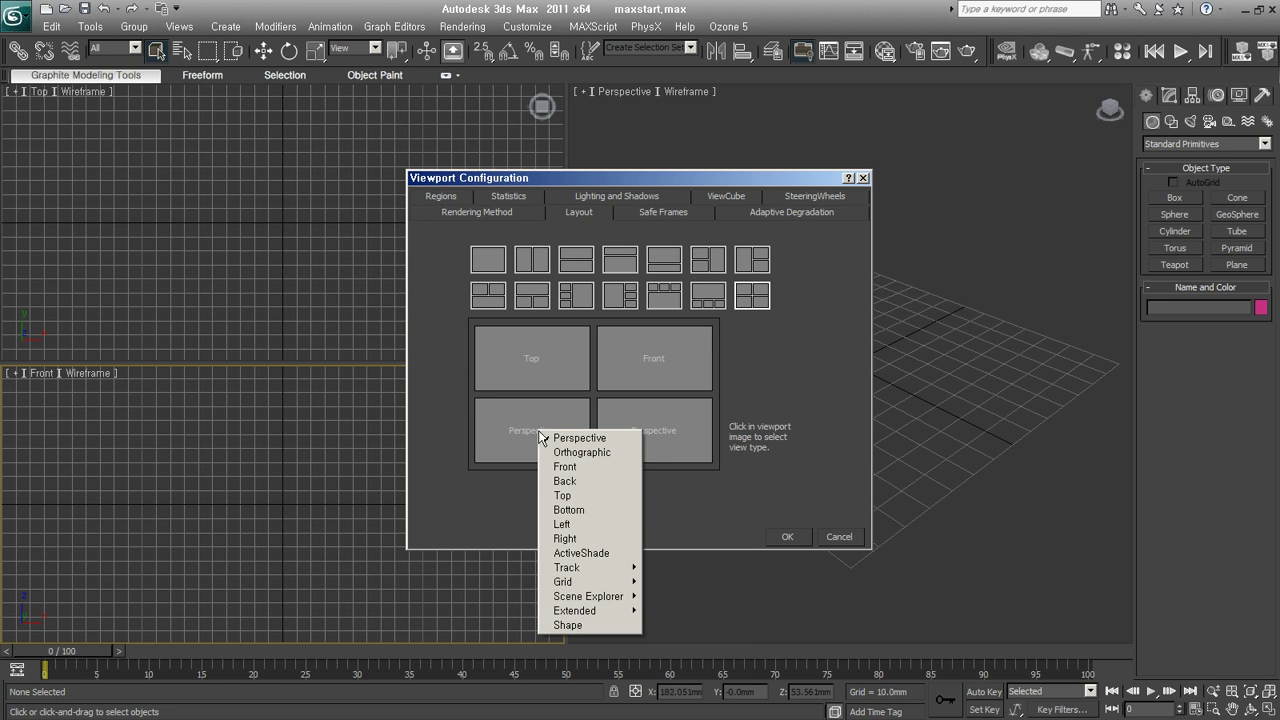
{"action": "left_click", "coordinate": [560, 524]}
{"action": "left_click", "coordinate": [786, 537]}
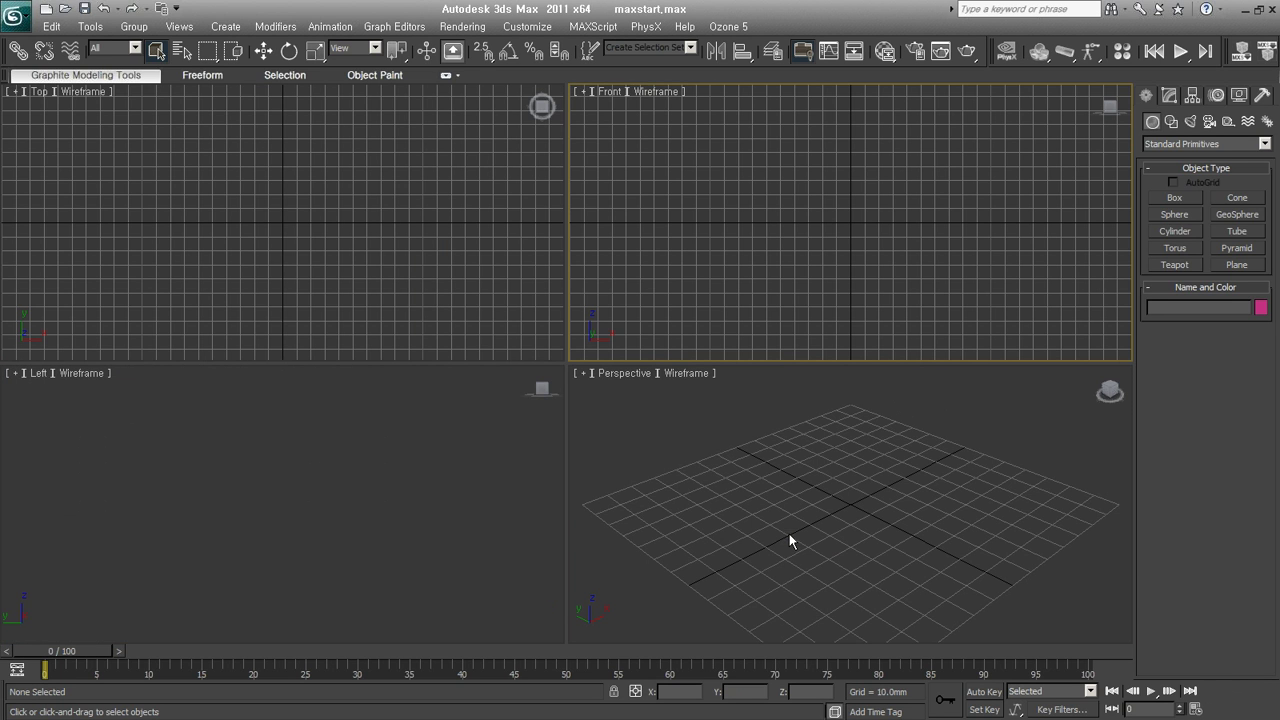
Activate each viewport in turn, ending with the Front view.
{"action": "left_click", "coordinate": [884, 542]}
{"action": "left_click", "coordinate": [413, 491]}
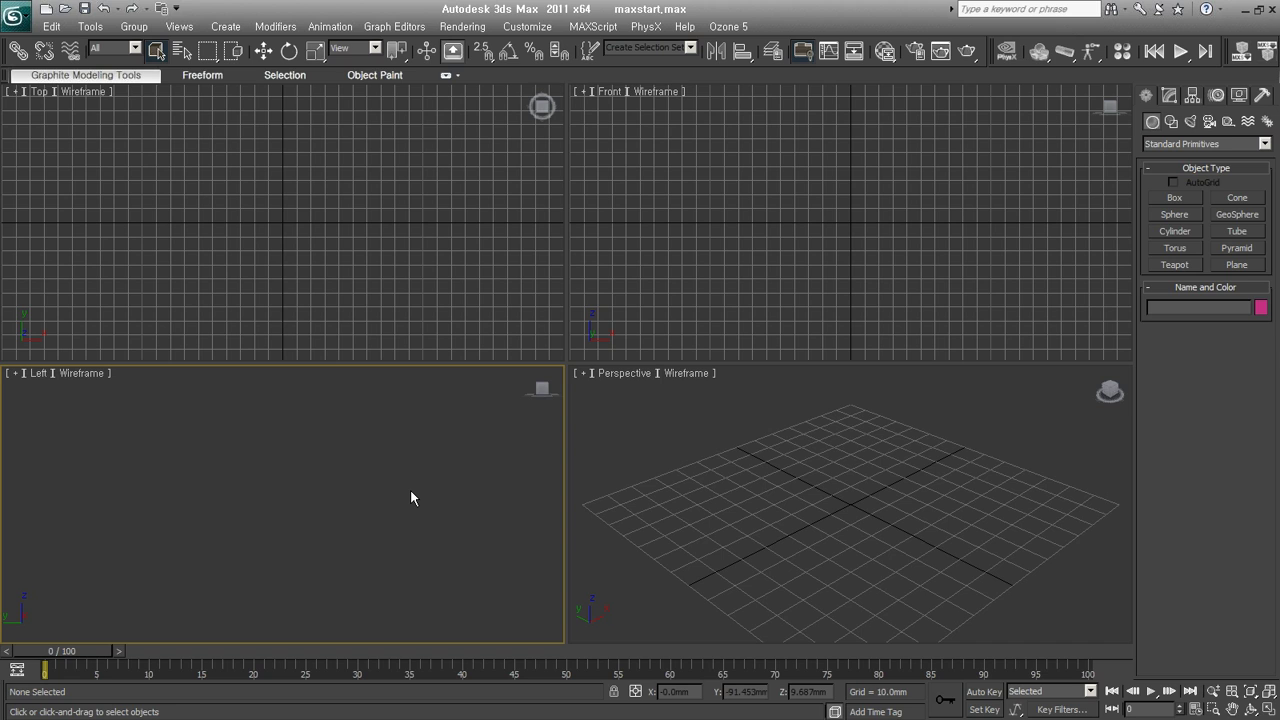
{"action": "left_click", "coordinate": [408, 345]}
{"action": "left_click", "coordinate": [397, 455]}
{"action": "left_click", "coordinate": [787, 460]}
{"action": "left_click", "coordinate": [754, 228]}
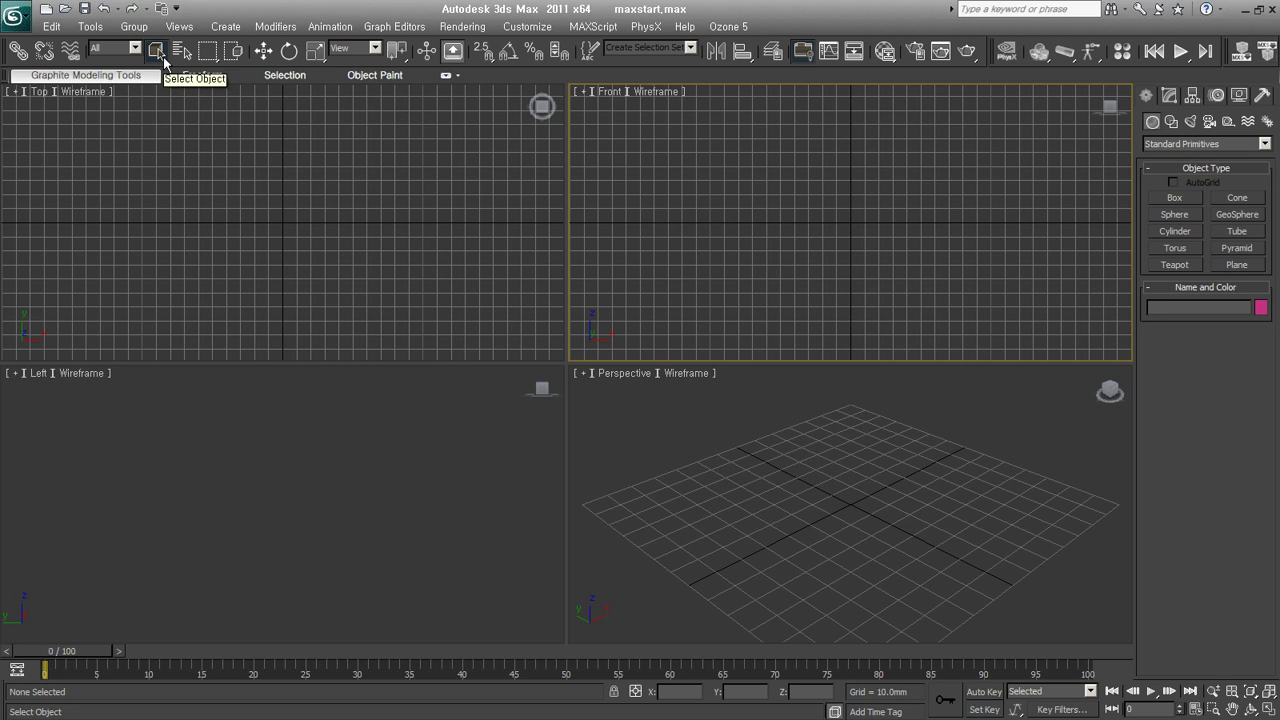
{"action": "left_click", "coordinate": [160, 56]}
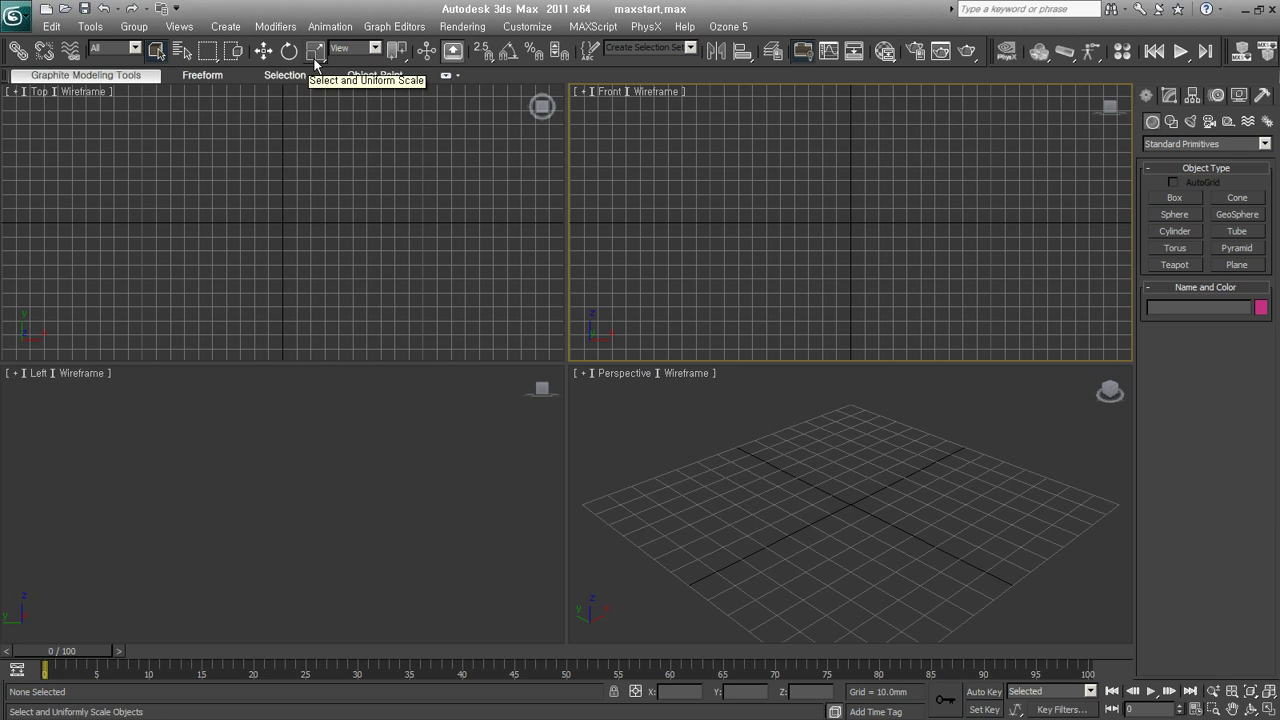
{"action": "left_click", "coordinate": [155, 58]}
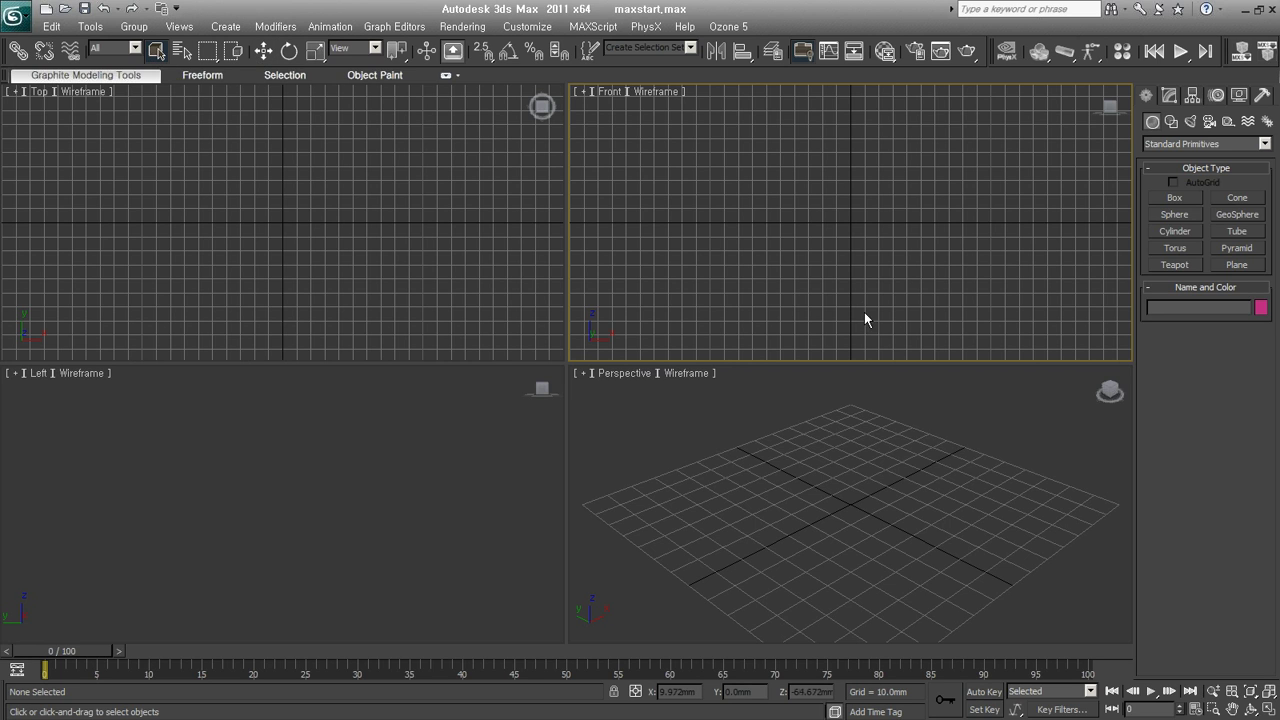
Drag out teapots in the Perspective viewport with the Teapot tool.
{"action": "left_click", "coordinate": [1175, 265]}
{"action": "left_click_drag", "start_coordinate": [980, 474], "coordinate": [1040, 490]}
{"action": "mouse_move", "coordinate": [803, 517]}
{"action": "left_mouse_down"}
{"action": "mouse_move", "coordinate": [783, 551]}
{"action": "mouse_move", "coordinate": [875, 570]}
{"action": "left_mouse_up"}
{"action": "right_click", "coordinate": [1013, 559]}
Select and deselect the green, pink and purple teapots one at a time.
{"action": "left_click", "coordinate": [1013, 559]}
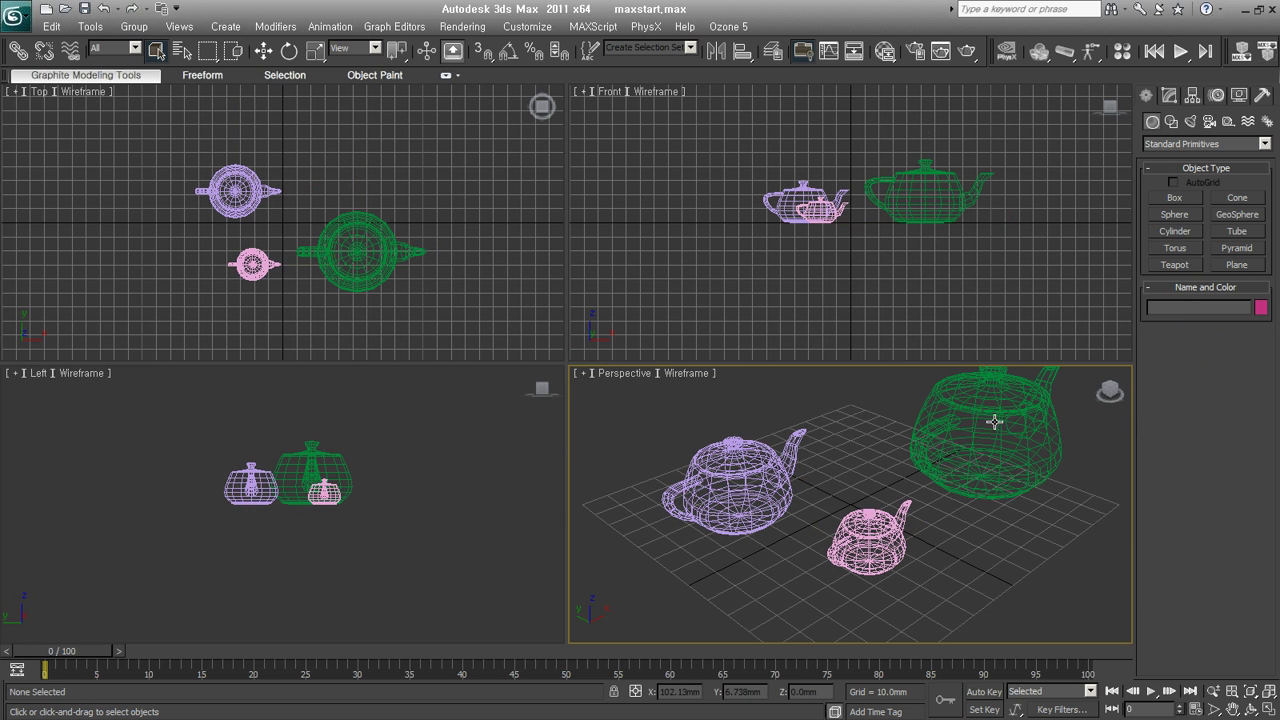
{"action": "left_click", "coordinate": [995, 420]}
{"action": "left_click", "coordinate": [996, 504]}
{"action": "left_click", "coordinate": [996, 495]}
{"action": "left_click", "coordinate": [985, 525]}
{"action": "left_click", "coordinate": [1008, 443]}
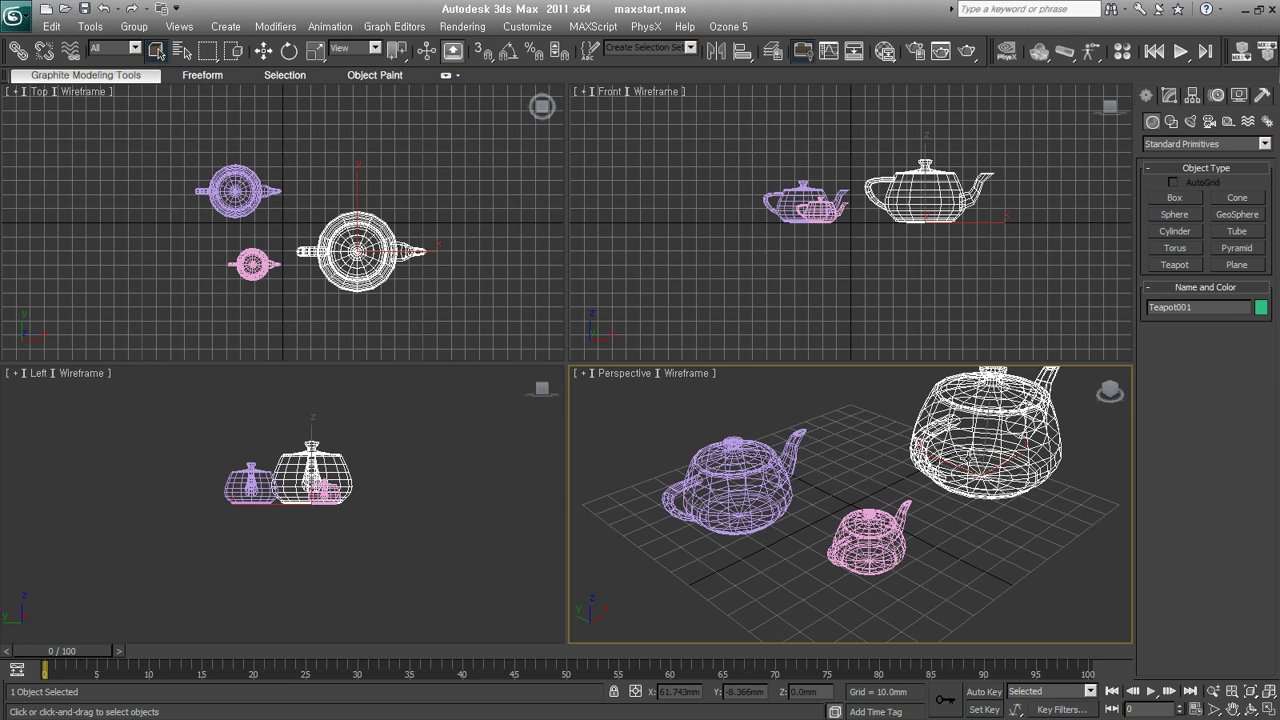
{"action": "left_click", "coordinate": [870, 563]}
{"action": "left_click", "coordinate": [740, 495]}
{"action": "left_click", "coordinate": [745, 496]}
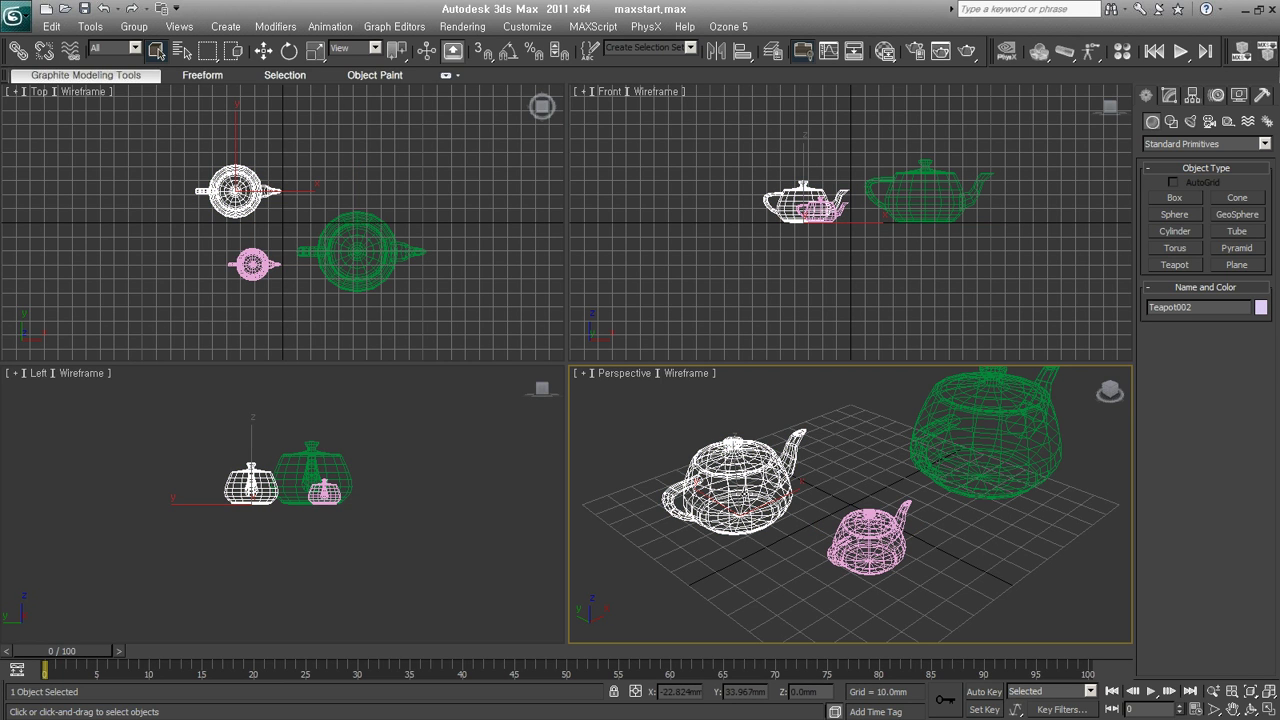
{"action": "left_click", "coordinate": [866, 476]}
{"action": "left_click", "coordinate": [870, 535]}
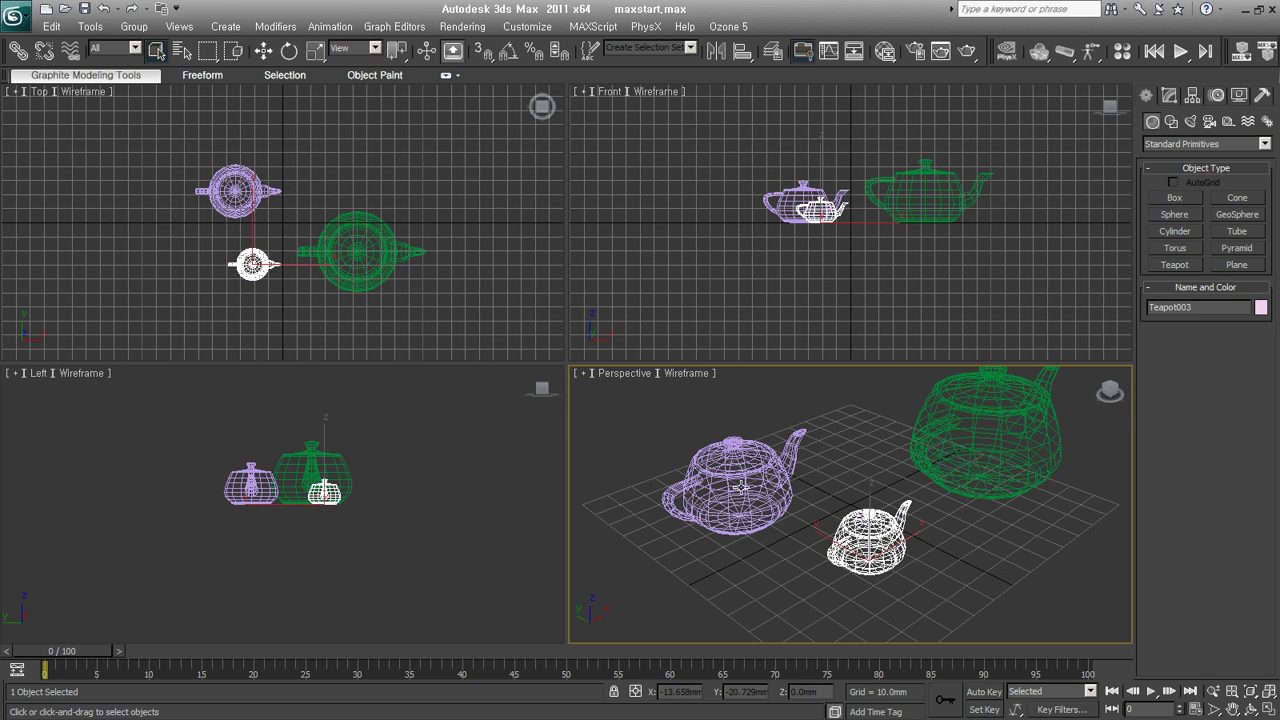
{"action": "left_click", "coordinate": [740, 486]}
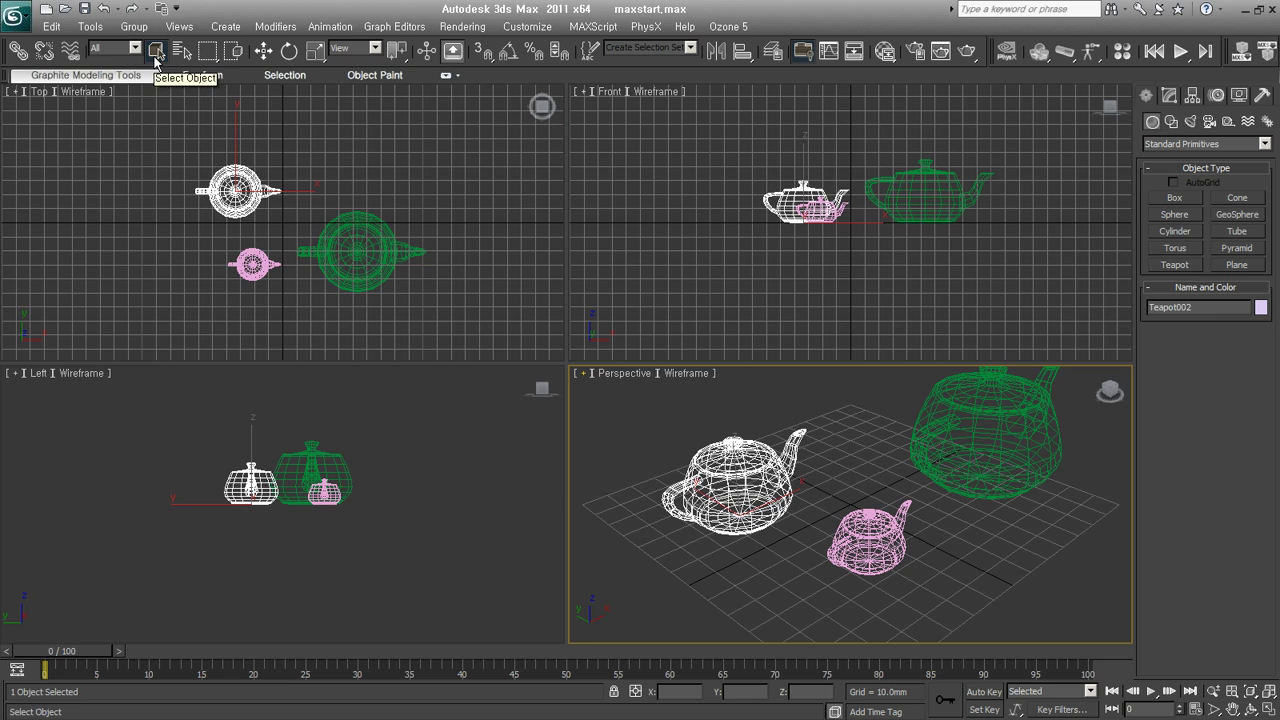
{"action": "left_click", "coordinate": [957, 518]}
Frame all teapots, region-select all three, then deselect them.
{"action": "scroll", "coordinate": [980, 457], "scroll_direction": "down", "scroll_amount": 2}
{"action": "middle_click_drag", "start_coordinate": [980, 457], "coordinate": [953, 486]}
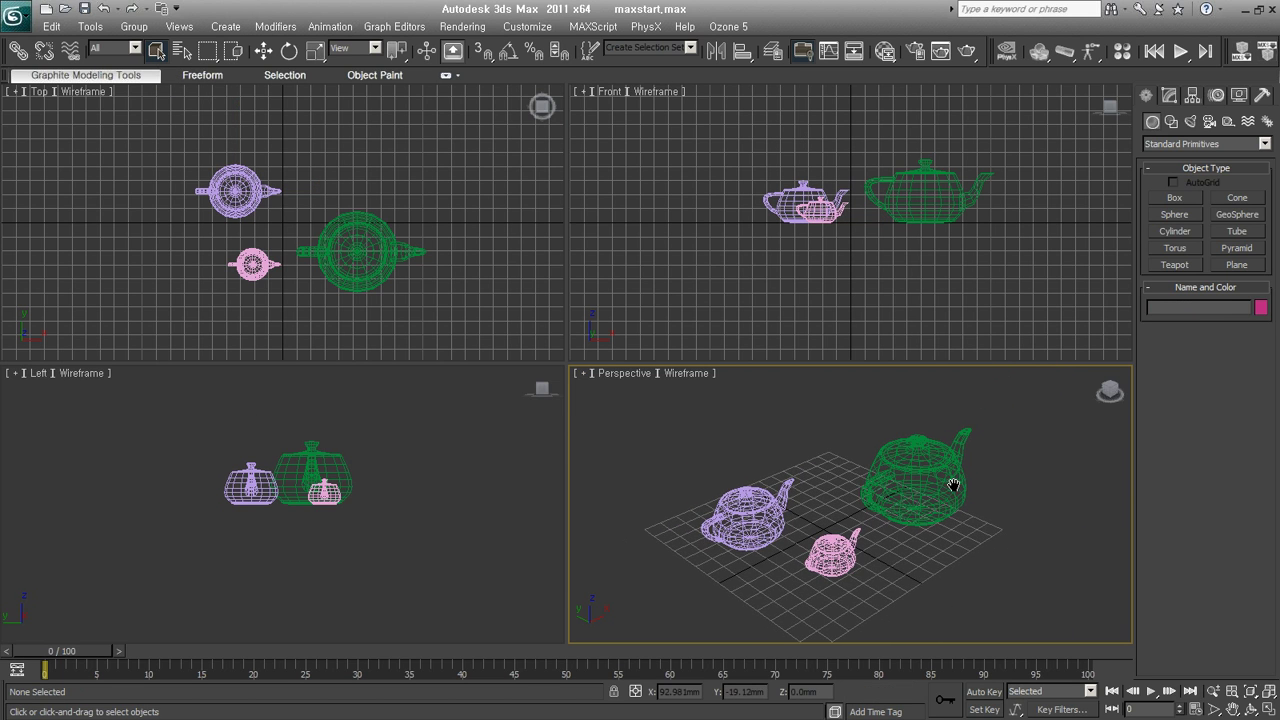
{"action": "left_click_drag", "start_coordinate": [1000, 590], "coordinate": [738, 418]}
{"action": "left_click", "coordinate": [845, 401]}
Select Teapot002 by name (H), shrinking and moving the Select From Scene dialog.
{"action": "key", "text": "h"}
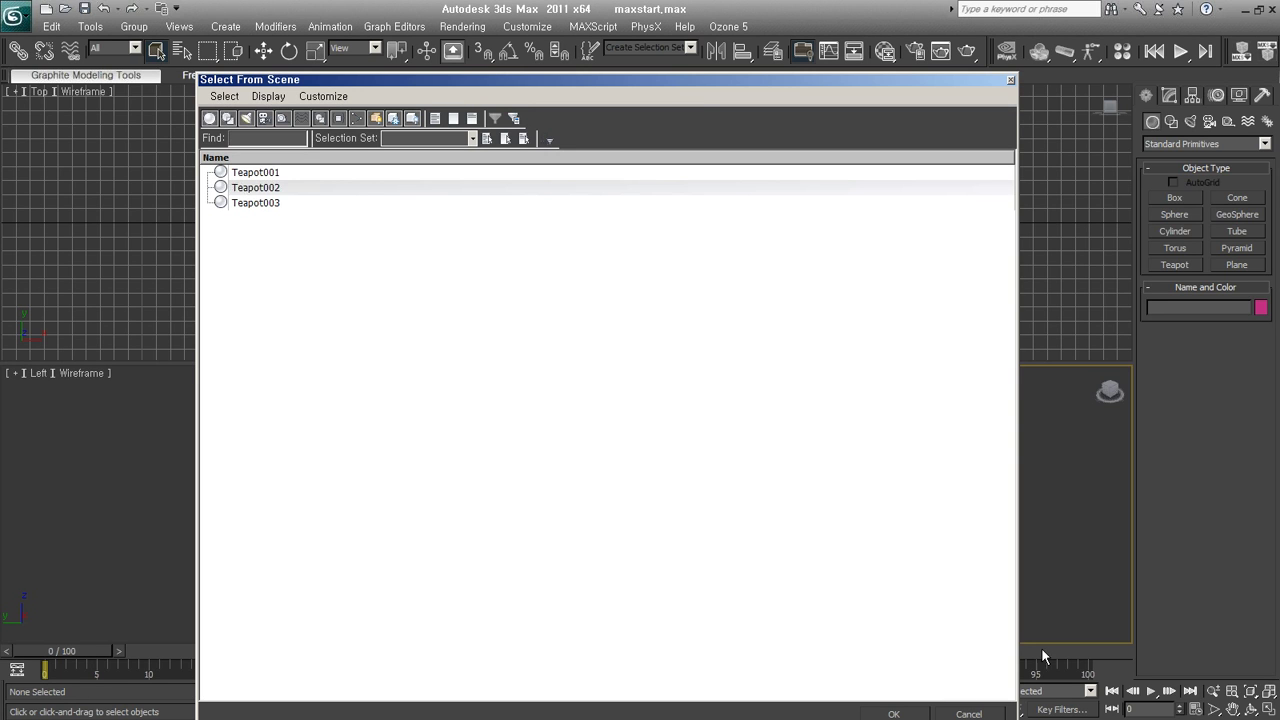
{"action": "left_click_drag", "start_coordinate": [1008, 80], "coordinate": [636, 152]}
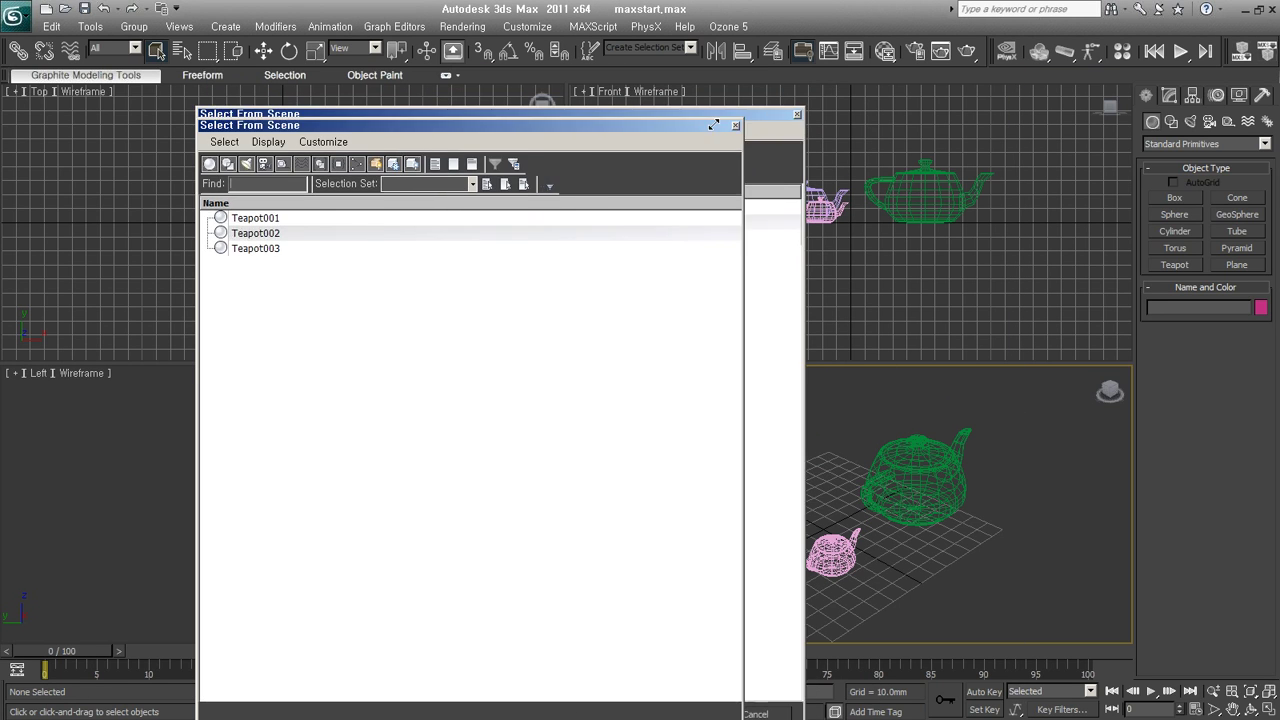
{"action": "left_click_drag", "start_coordinate": [487, 165], "coordinate": [452, 110]}
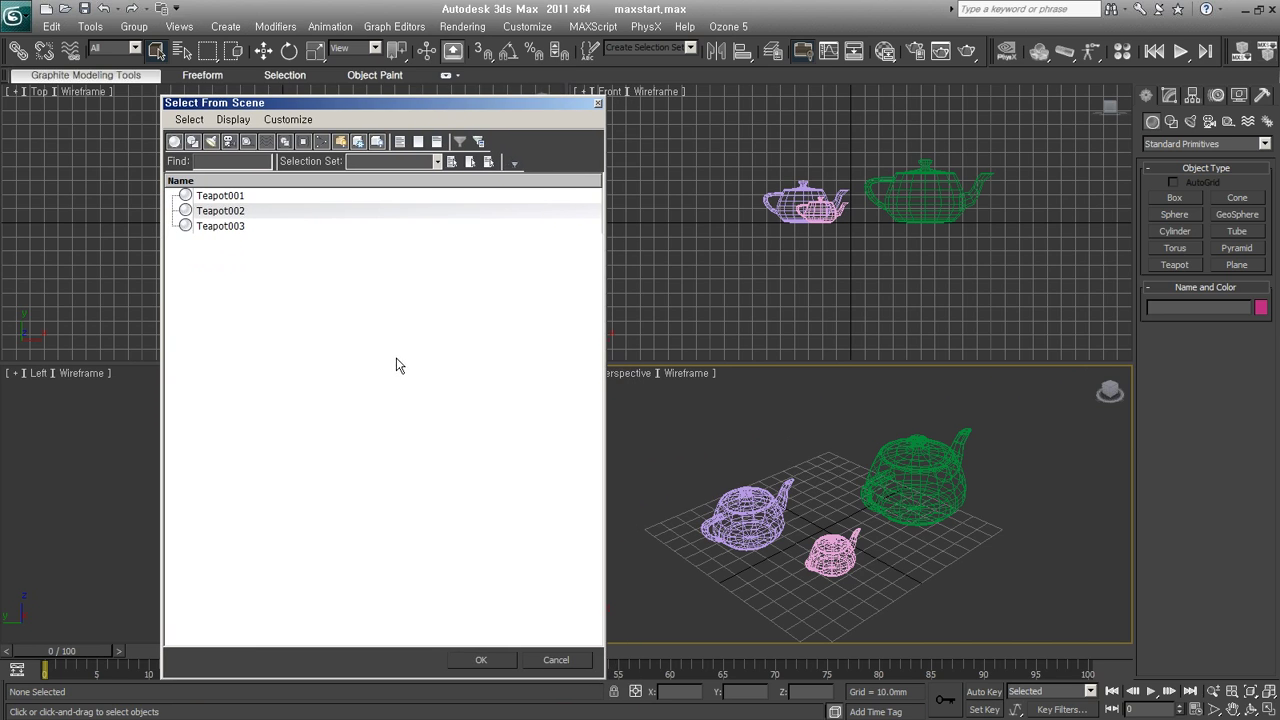
{"action": "left_click", "coordinate": [218, 214]}
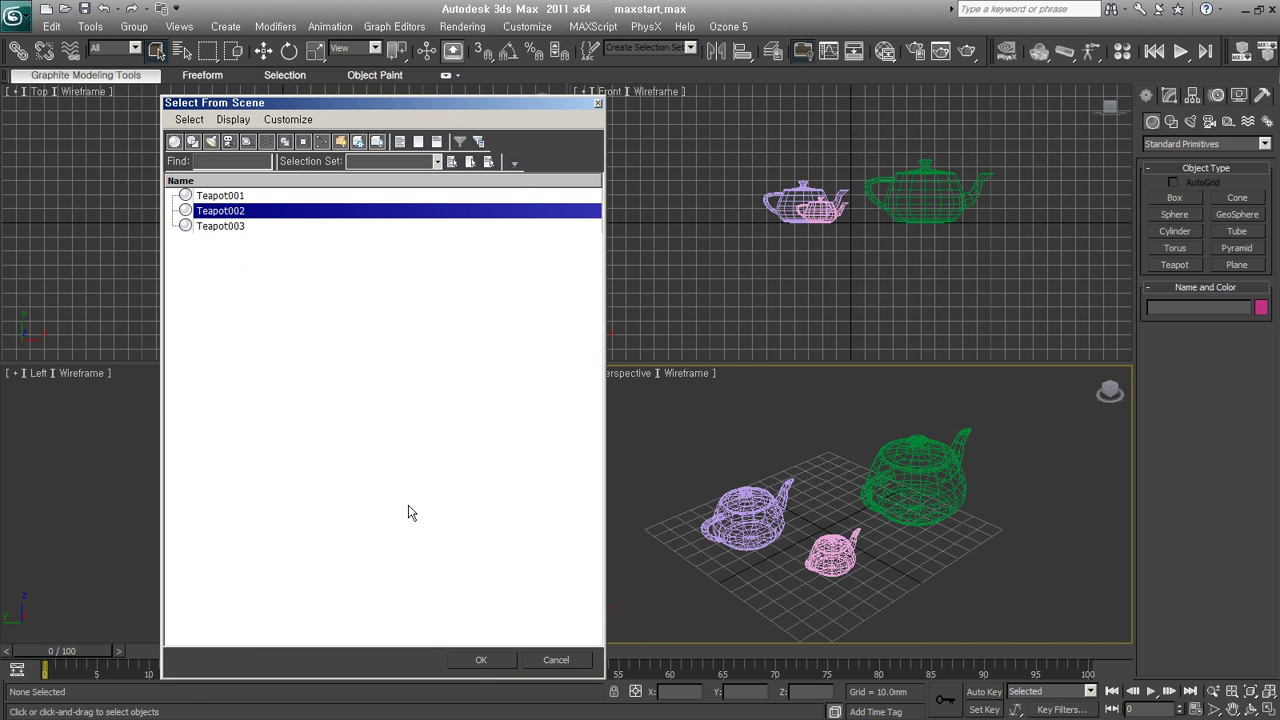
{"action": "left_click", "coordinate": [483, 661]}
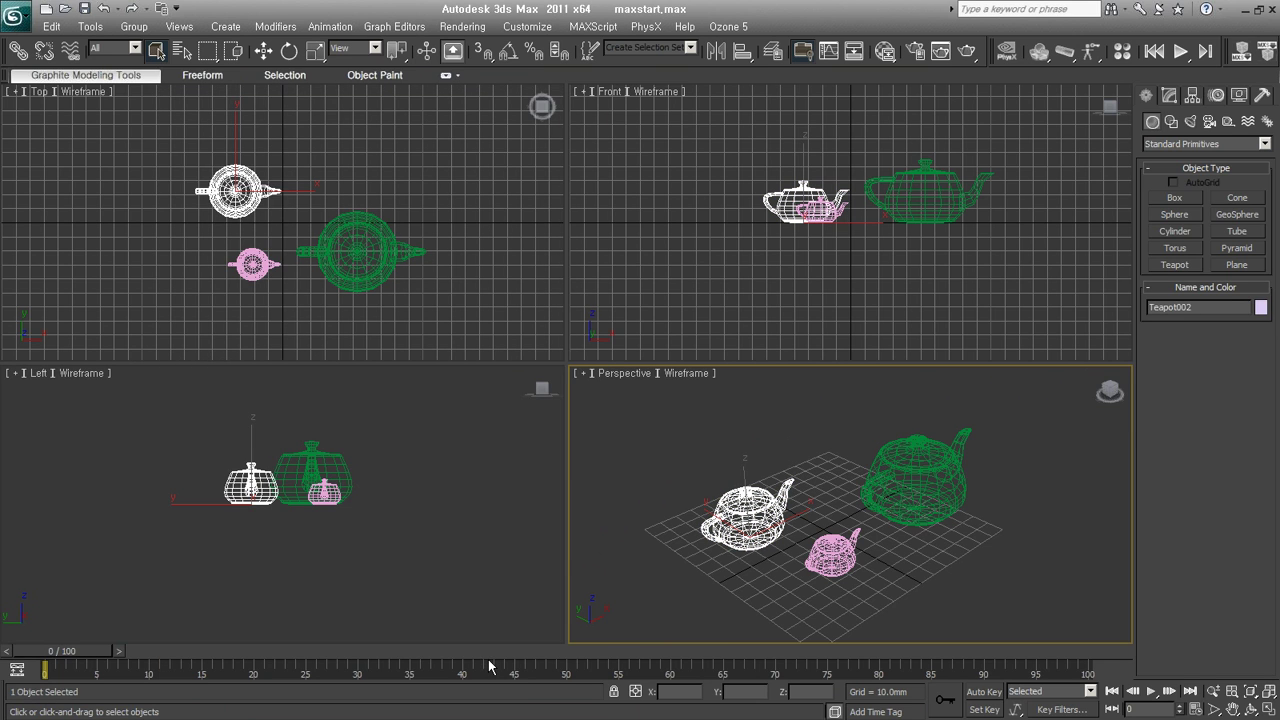
Reopen Select From Scene, shrink it further, then close it.
{"action": "left_click", "coordinate": [182, 50]}
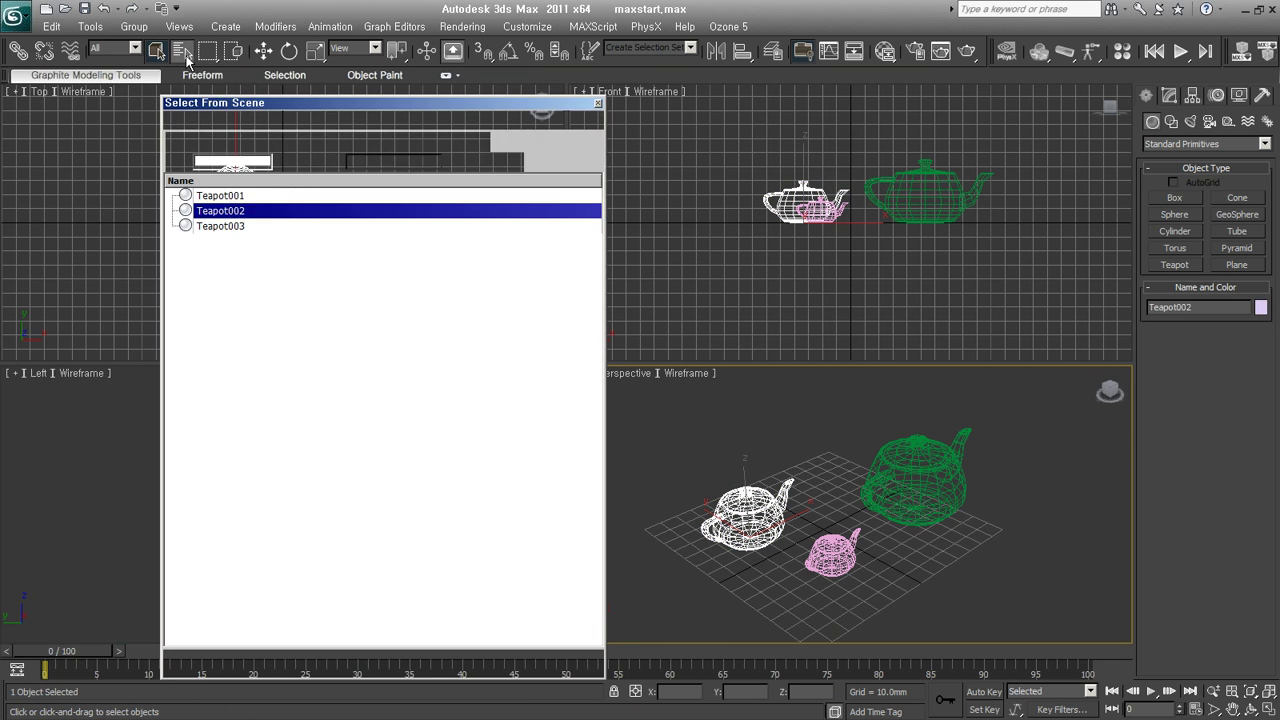
{"action": "mouse_move", "coordinate": [603, 676]}
{"action": "left_mouse_down"}
{"action": "mouse_move", "coordinate": [552, 541]}
{"action": "mouse_move", "coordinate": [501, 525]}
{"action": "left_mouse_up"}
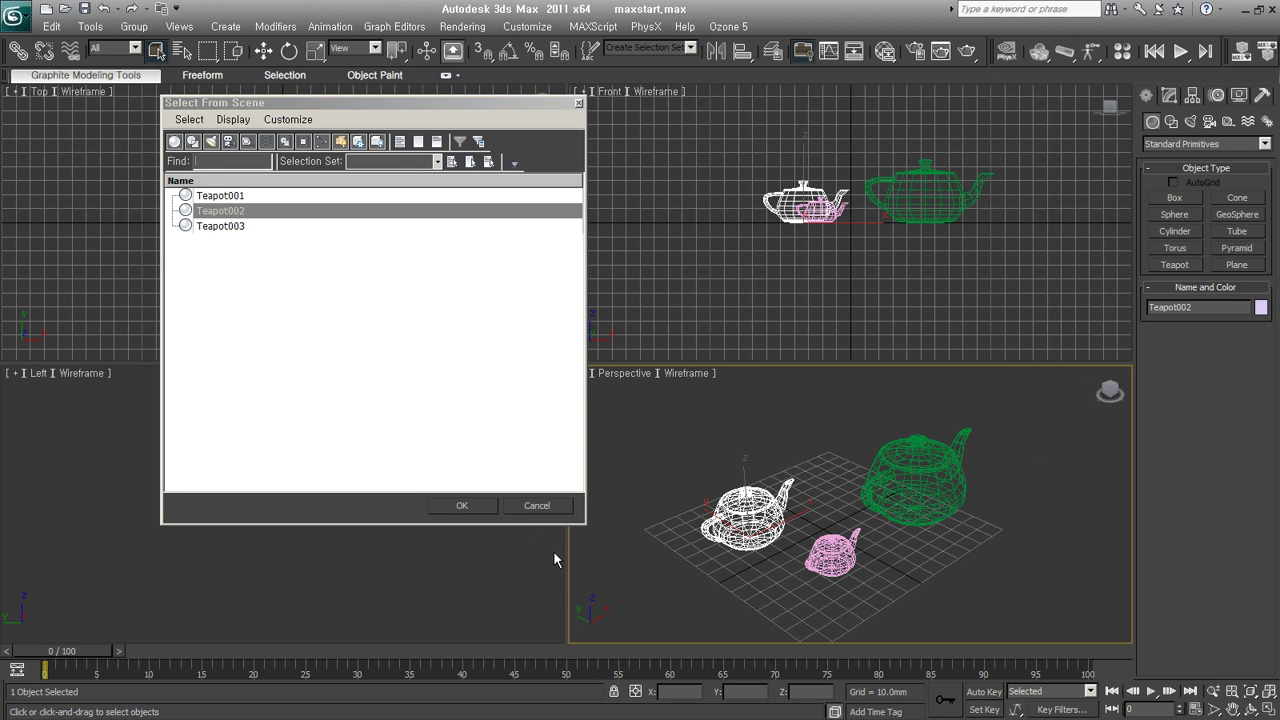
{"action": "left_click", "coordinate": [461, 505]}
Create a small sphere in front of the teapots in Perspective.
{"action": "left_click", "coordinate": [1181, 218]}
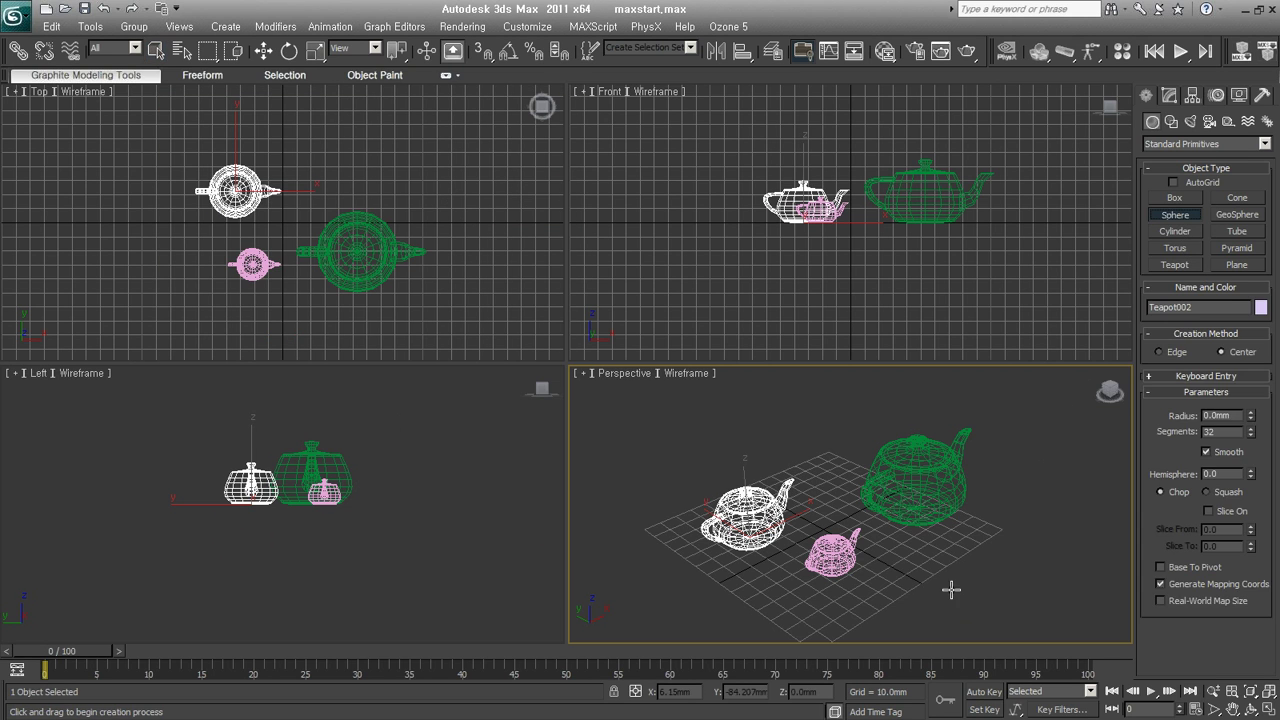
{"action": "left_click_drag", "start_coordinate": [951, 591], "coordinate": [1006, 549]}
{"action": "right_click", "coordinate": [1006, 549]}
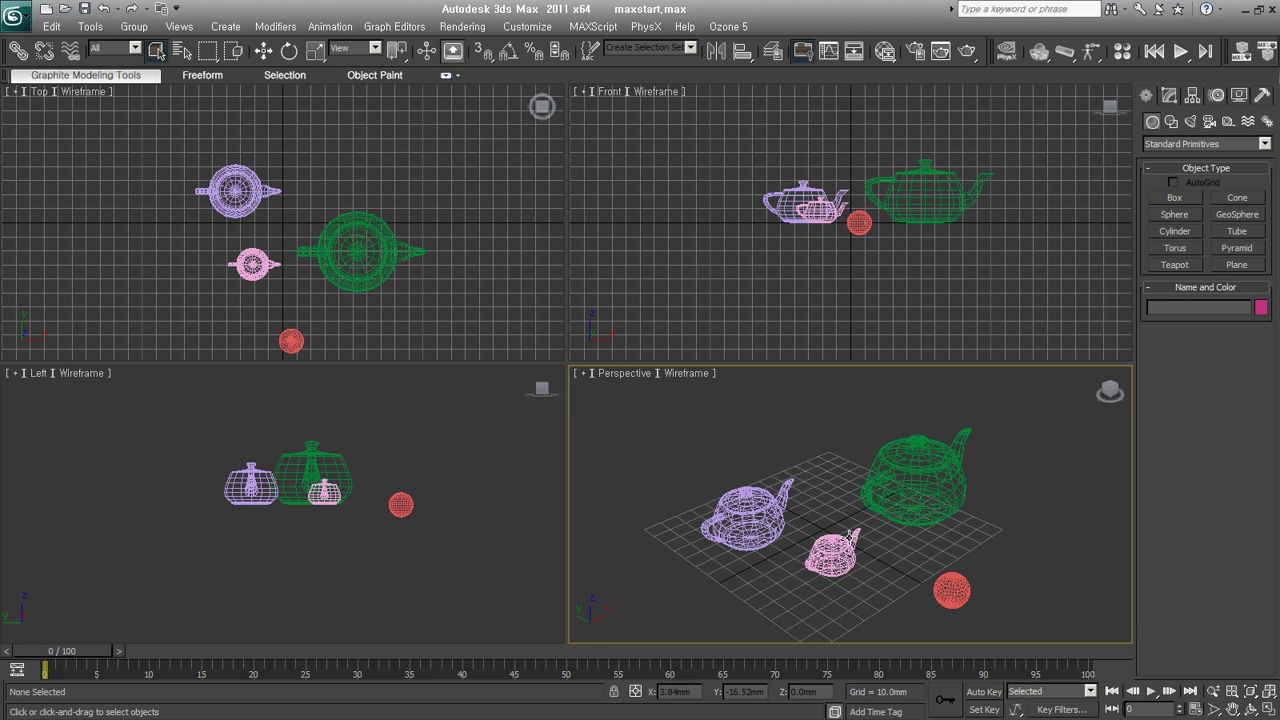
Select Sphere001 by name by finding 'sphere' in Select From Scene.
{"action": "key", "text": "h"}
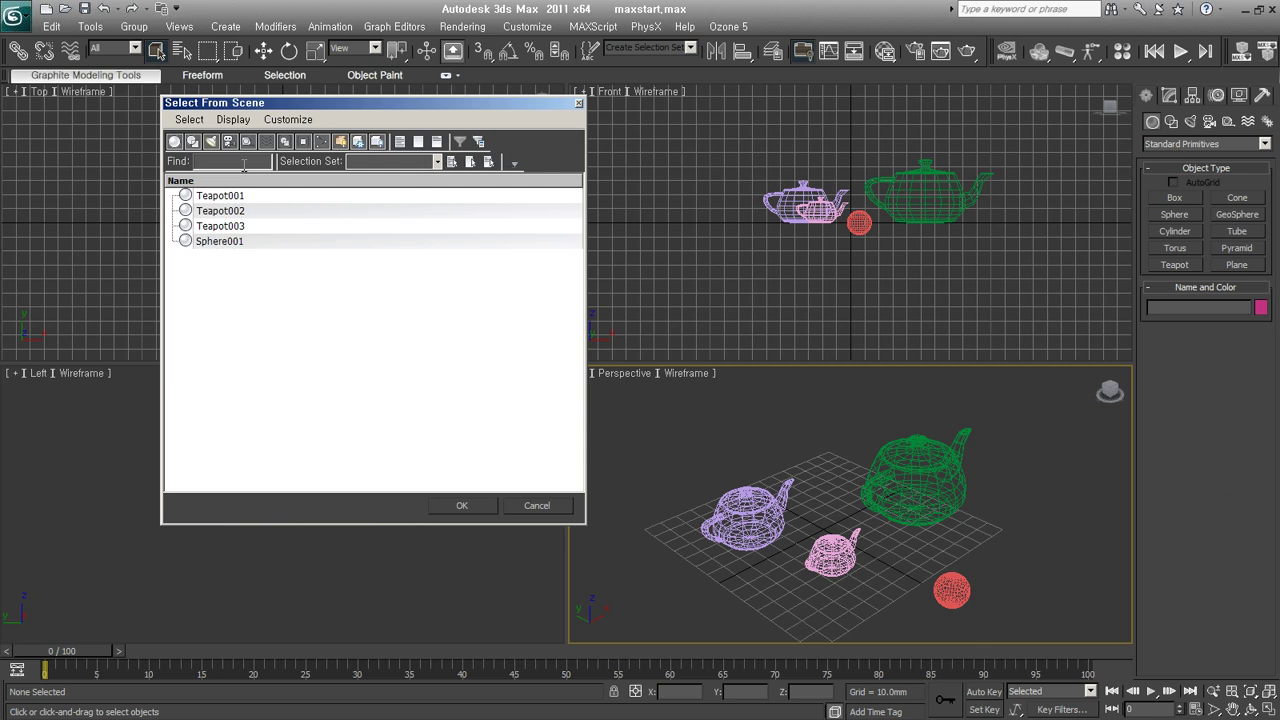
{"action": "type", "text": "s"}
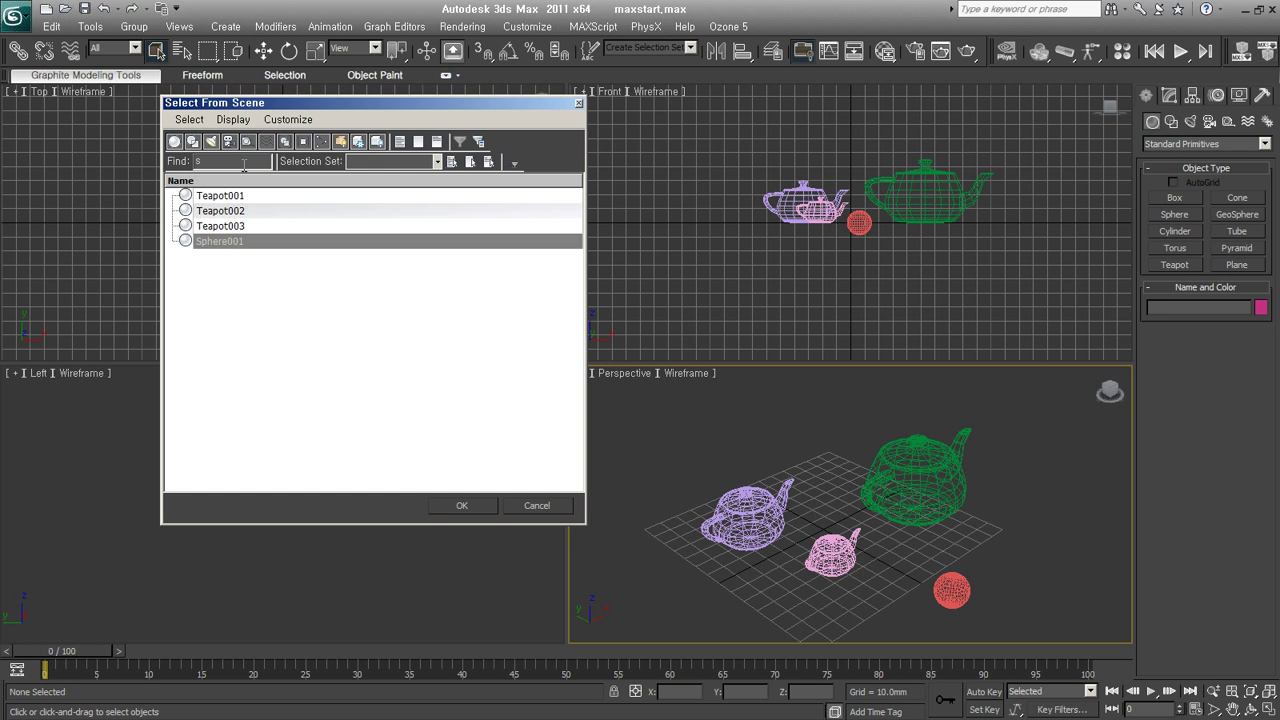
{"action": "type", "text": "ph"}
{"action": "type", "text": "ere"}
{"action": "left_click", "coordinate": [481, 509]}
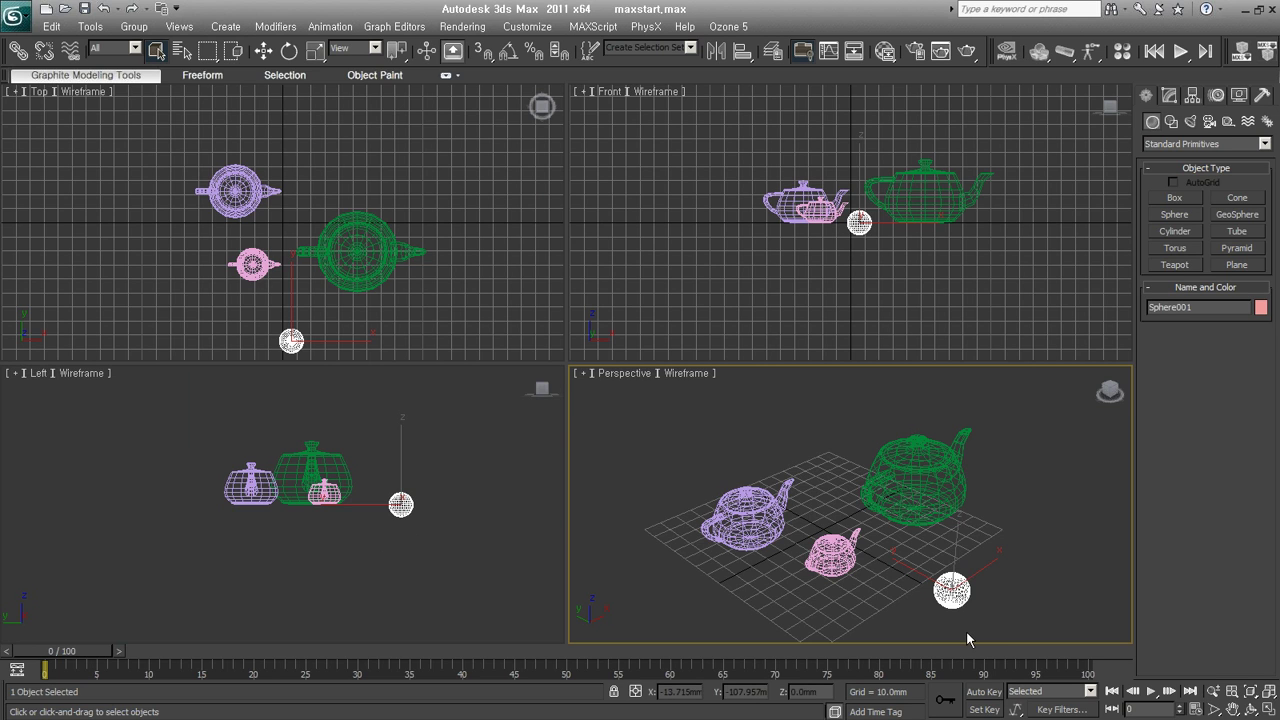
Practise rectangular region selections, including the green and pink teapots.
{"action": "left_click", "coordinate": [1017, 596]}
{"action": "left_click_drag", "start_coordinate": [1017, 596], "coordinate": [718, 432]}
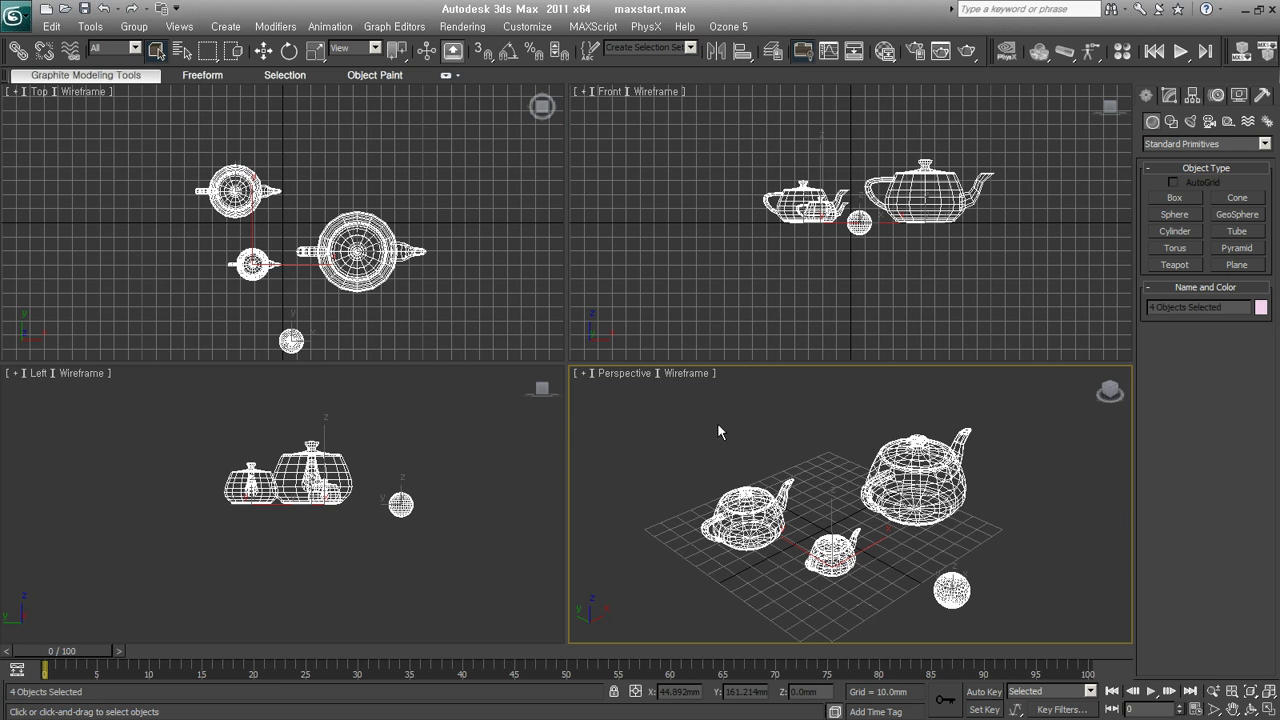
{"action": "left_click", "coordinate": [481, 321]}
{"action": "left_click", "coordinate": [594, 417]}
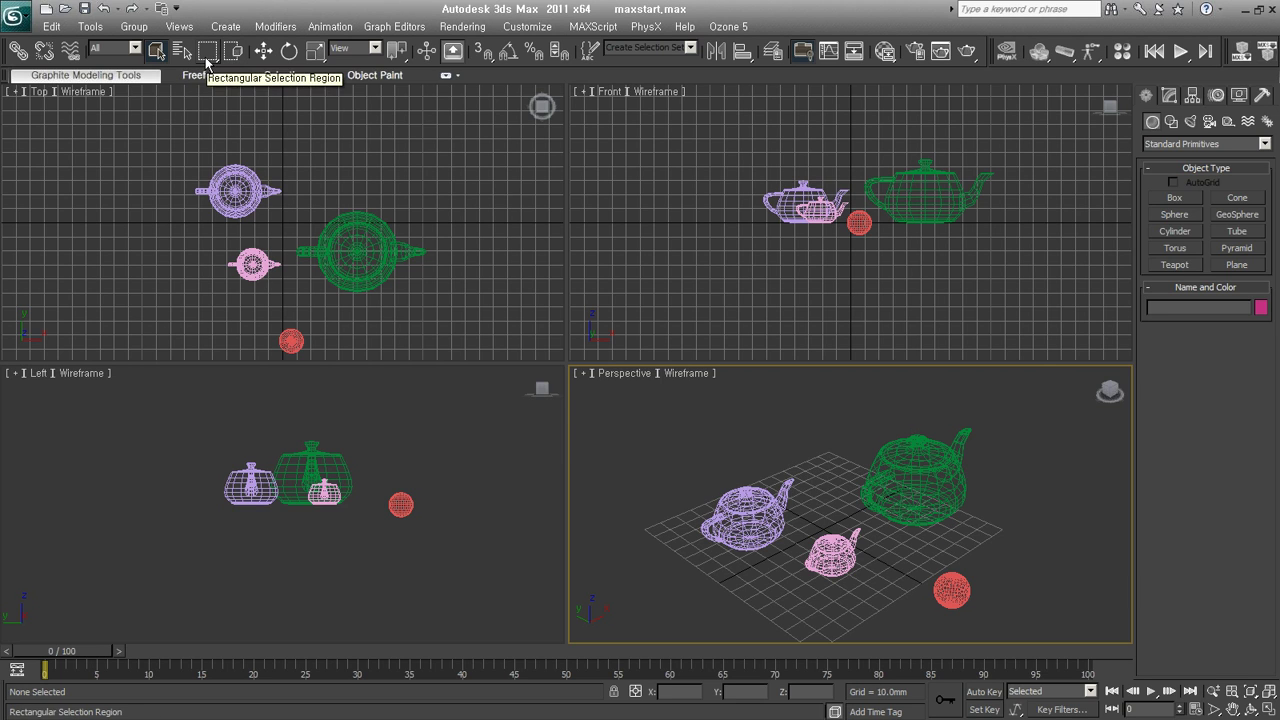
{"action": "left_click", "coordinate": [208, 58]}
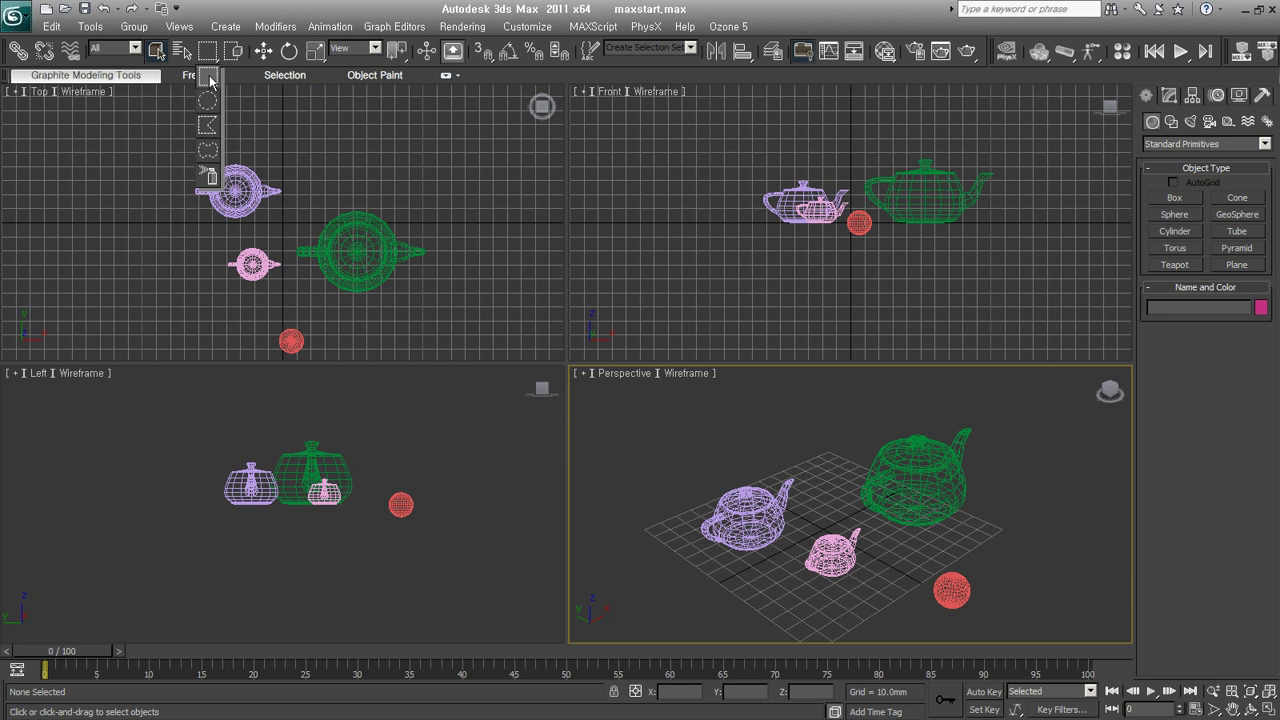
{"action": "left_click", "coordinate": [210, 80]}
{"action": "left_click", "coordinate": [748, 515]}
{"action": "left_click_drag", "start_coordinate": [720, 403], "coordinate": [1008, 598]}
{"action": "left_click", "coordinate": [637, 436]}
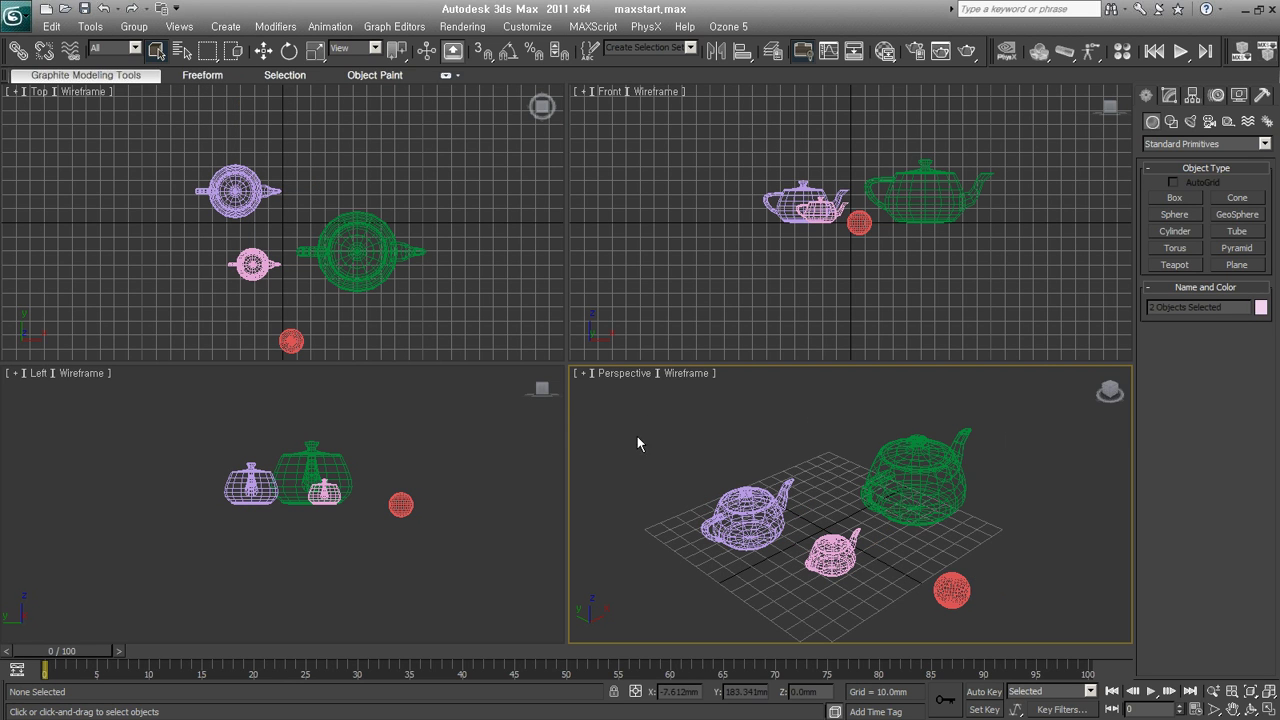
Region-select all four objects and delete them.
{"action": "left_click_drag", "start_coordinate": [1070, 419], "coordinate": [693, 625]}
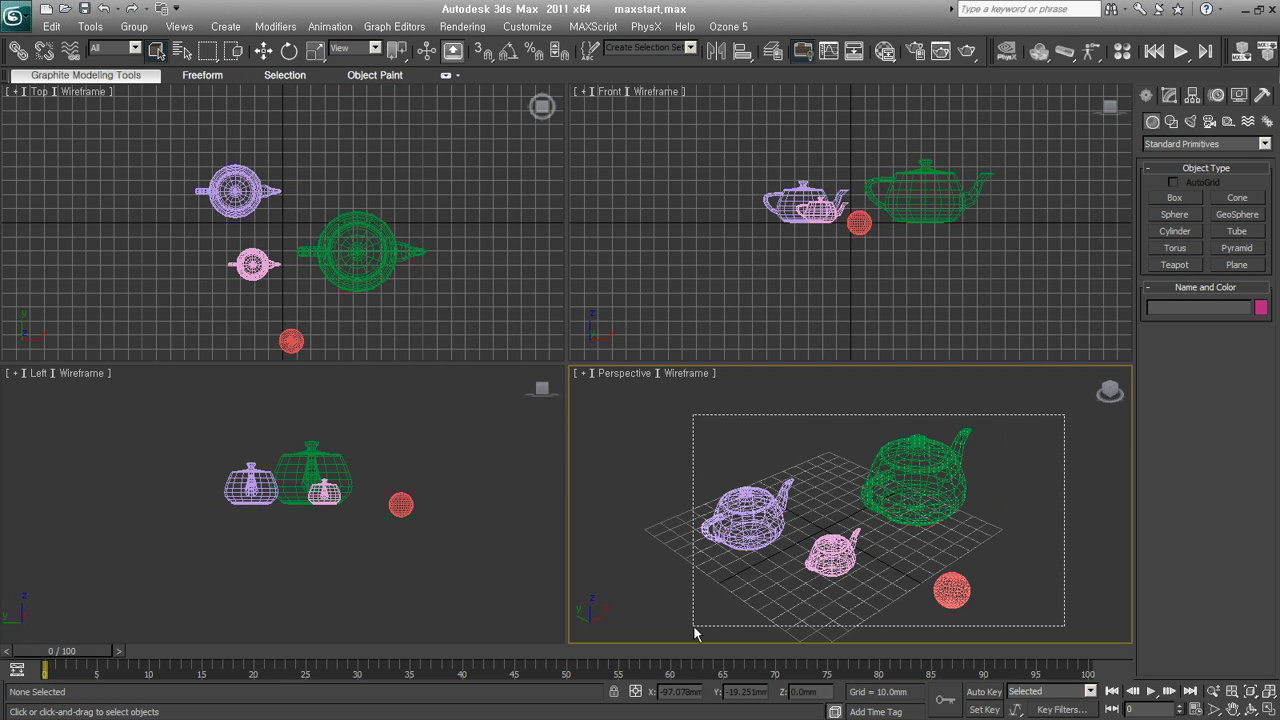
{"action": "key", "text": "Delete"}
{"action": "scroll", "coordinate": [693, 625], "scroll_direction": "up", "scroll_amount": 2}
{"action": "left_click", "coordinate": [1020, 313]}
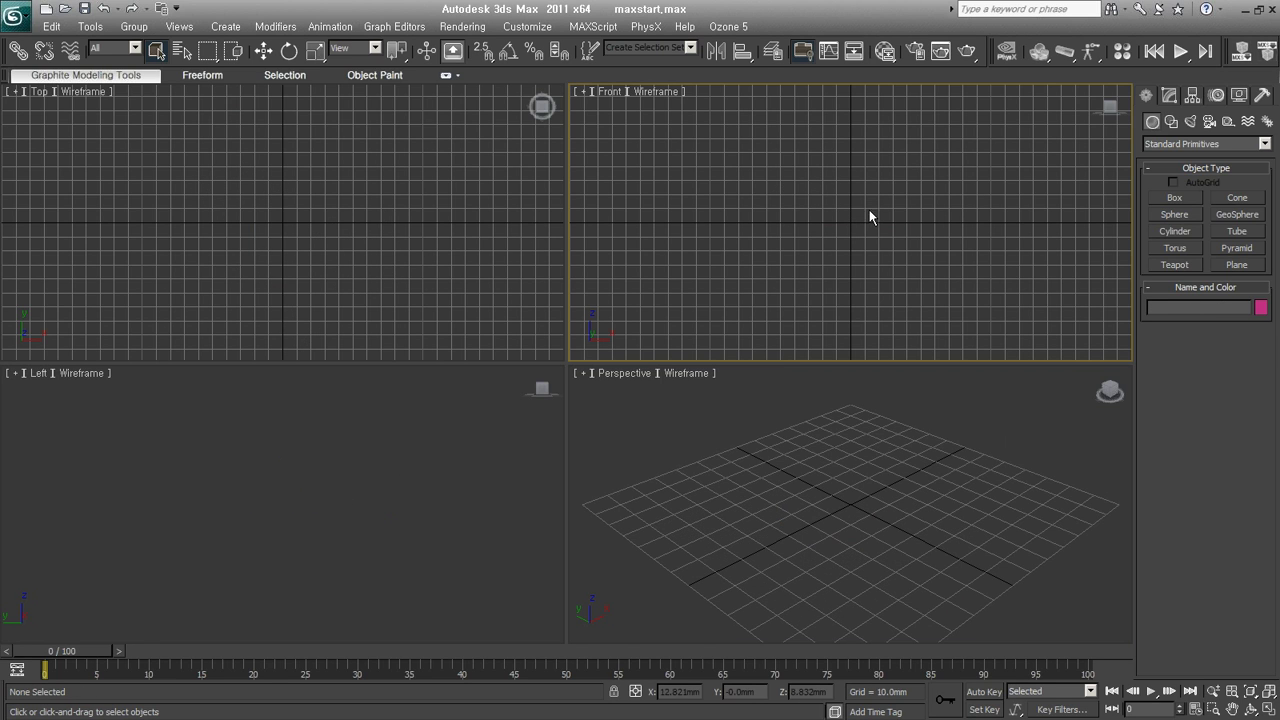
Draw a sphere of about 61.75 mm radius centred in the Front view, convert it to Editable Poly, and enter Vertex level.
{"action": "left_click", "coordinate": [1177, 216]}
{"action": "left_click", "coordinate": [1175, 231]}
{"action": "left_click_drag", "start_coordinate": [854, 229], "coordinate": [887, 308]}
{"action": "right_click", "coordinate": [887, 308]}
{"action": "left_click", "coordinate": [1177, 216]}
{"action": "left_click_drag", "start_coordinate": [849, 223], "coordinate": [855, 308]}
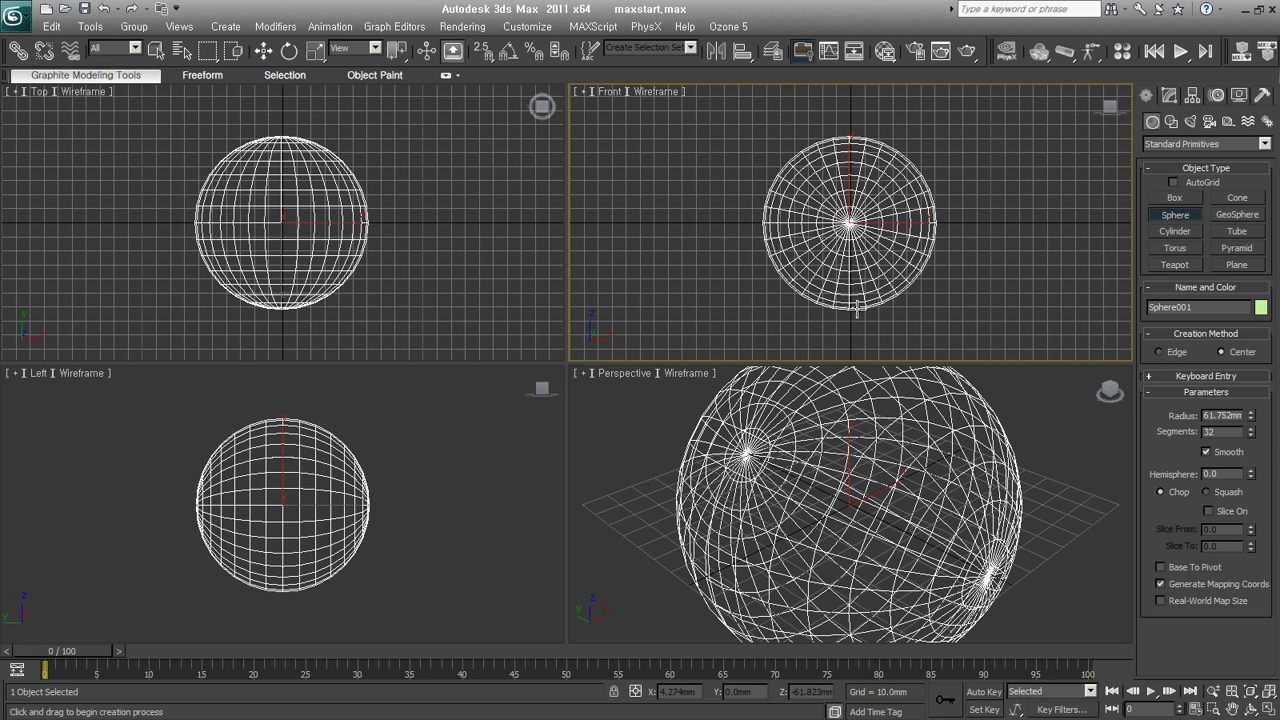
{"action": "key", "text": "ctrl+e"}
{"action": "key", "text": "1"}
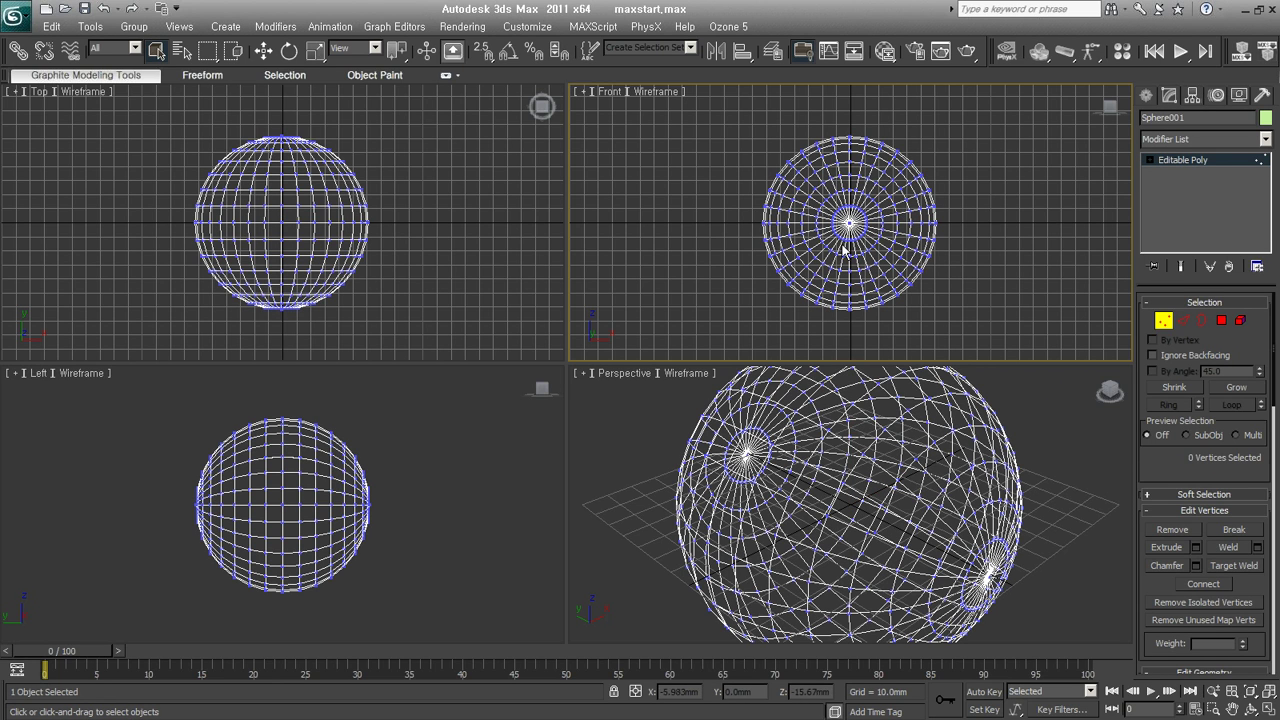
Box-select blocks and rings of vertices around the sphere's pole in the Front view, then clear the selection.
{"action": "left_click_drag", "start_coordinate": [848, 224], "coordinate": [896, 276]}
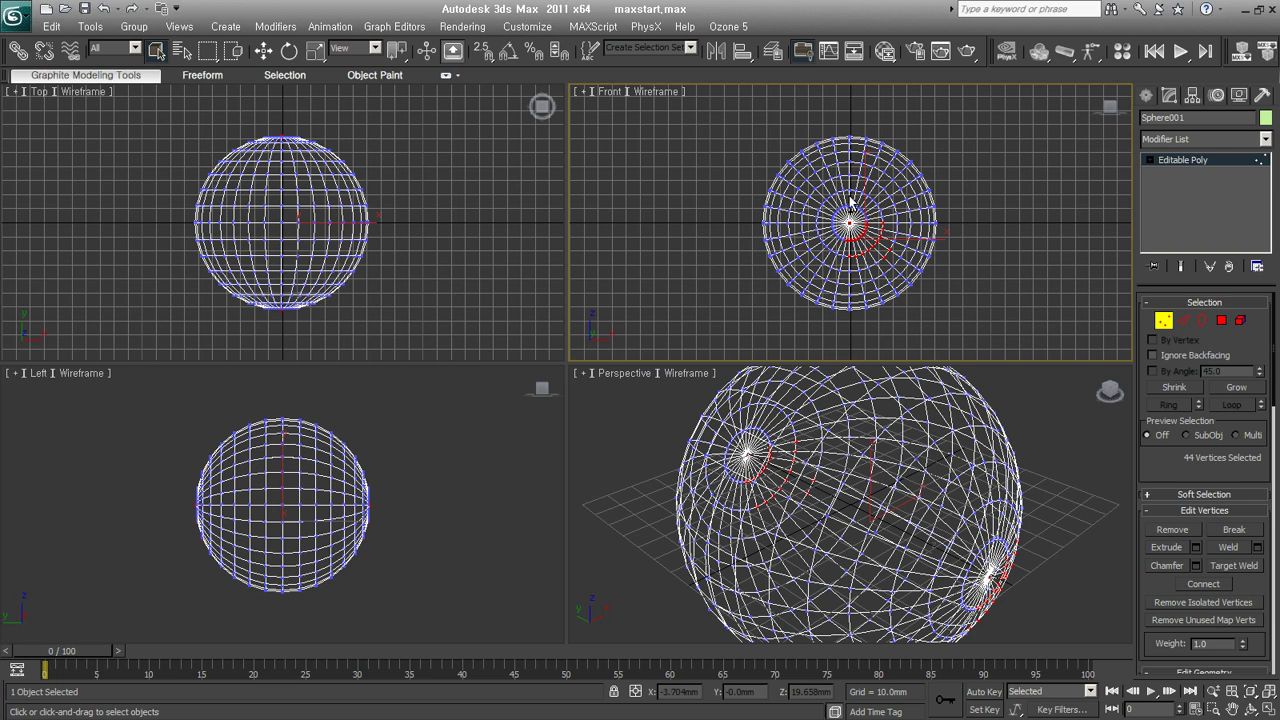
{"action": "left_click_drag", "start_coordinate": [837, 194], "coordinate": [866, 240], "text": "ctrl"}
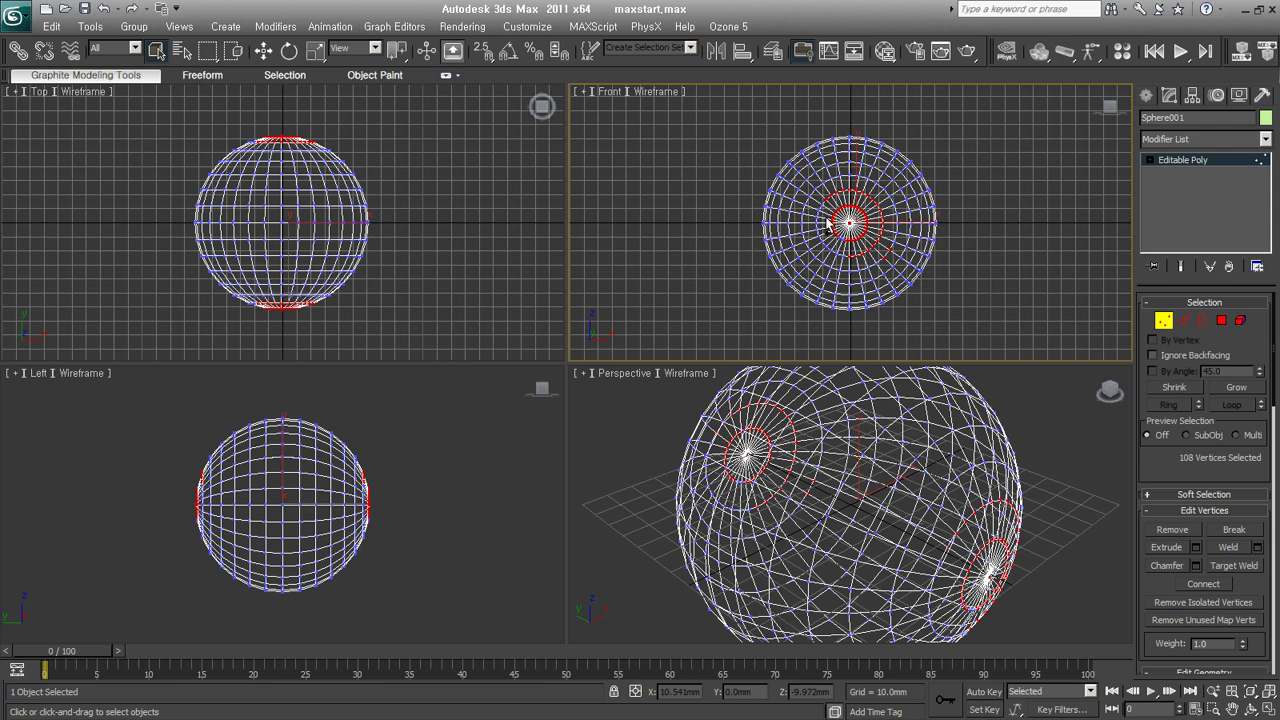
{"action": "left_click_drag", "start_coordinate": [810, 210], "coordinate": [855, 256], "text": "ctrl"}
{"action": "left_click", "coordinate": [985, 292]}
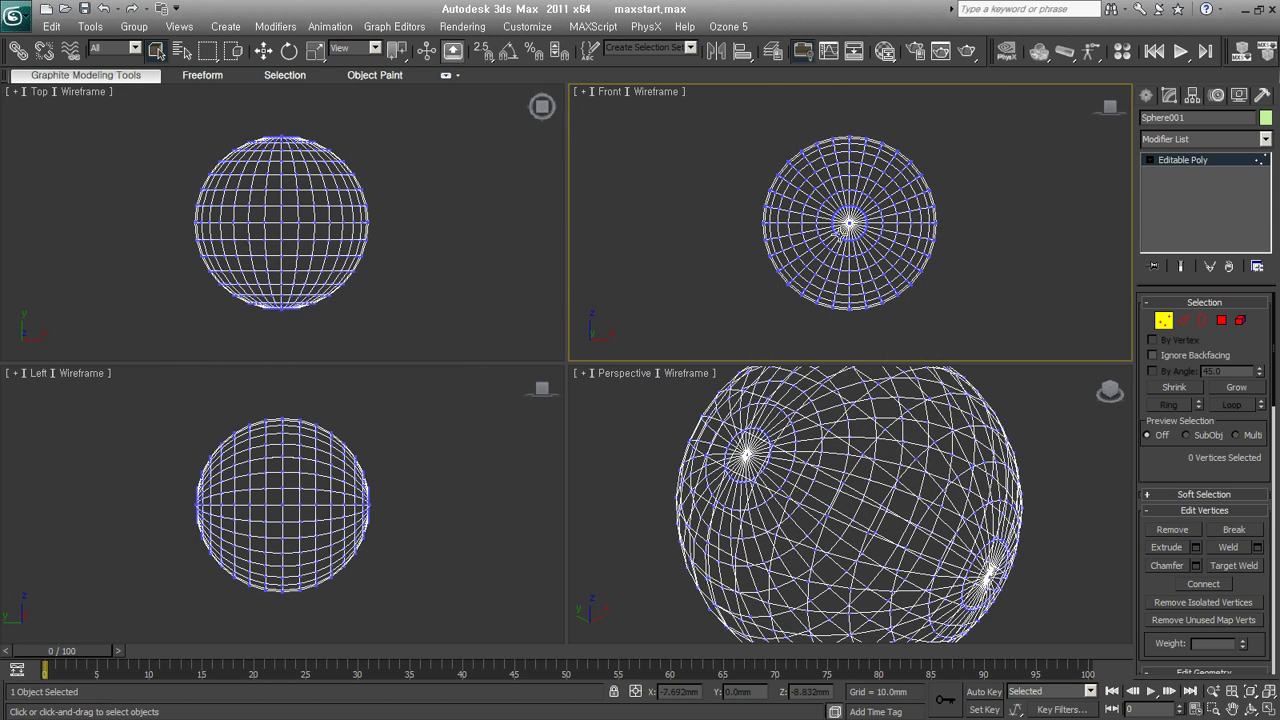
Switch to the Circular Selection Region and select the vertices within a circle around the Front-view pole.
{"action": "left_click_drag", "start_coordinate": [207, 50], "coordinate": [210, 80]}
{"action": "left_click_drag", "start_coordinate": [849, 222], "coordinate": [876, 292]}
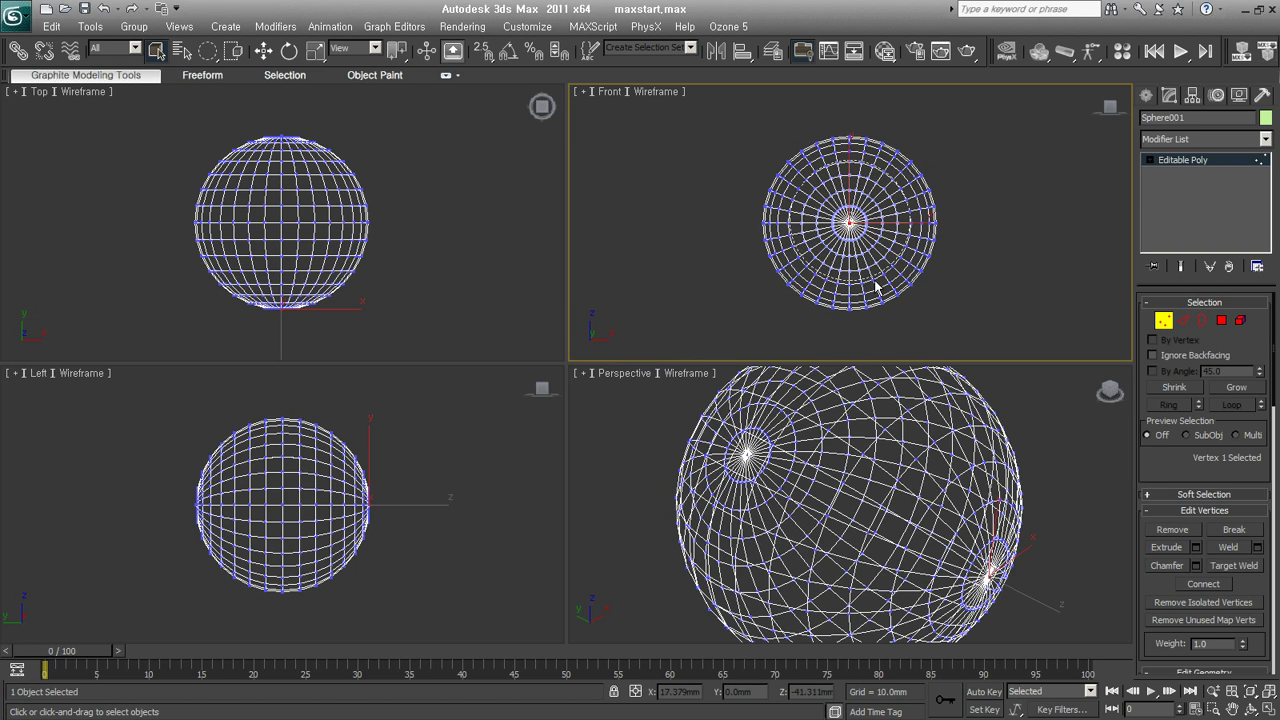
{"action": "left_click_drag", "start_coordinate": [876, 292], "coordinate": [869, 291]}
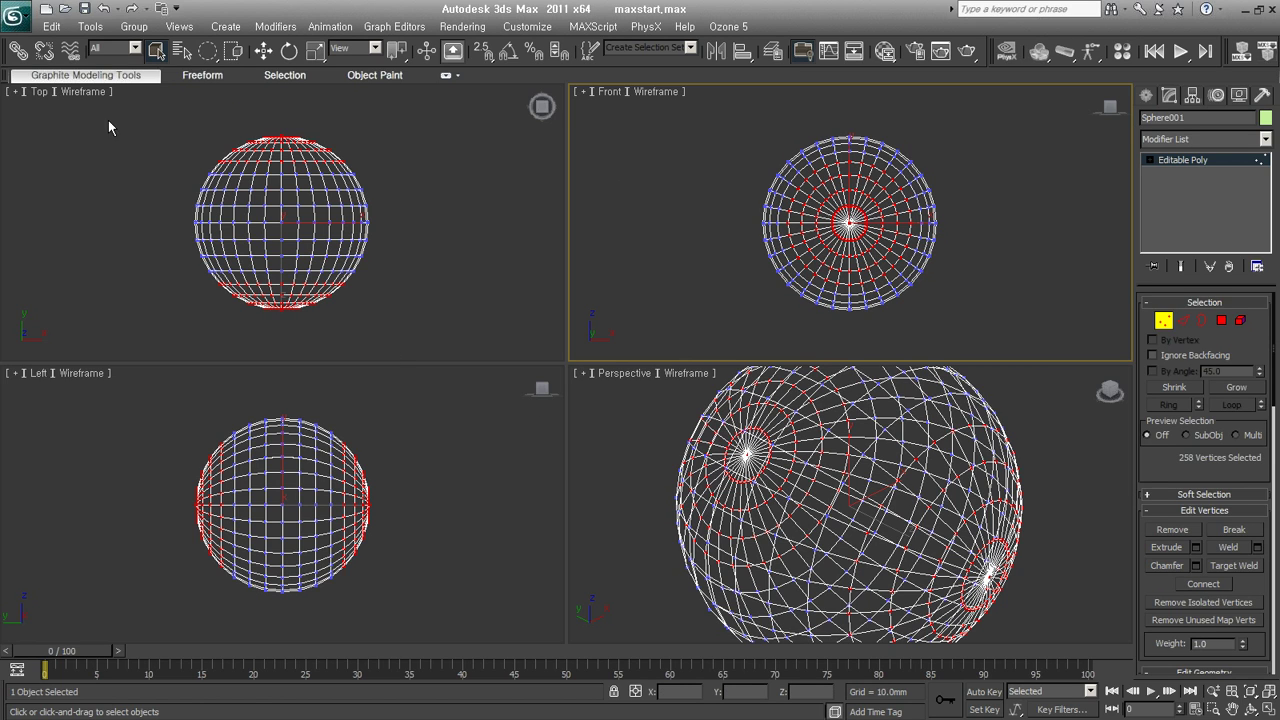
{"action": "left_click_drag", "start_coordinate": [207, 50], "coordinate": [208, 78]}
In the Left view, select vertices including those along the sphere's left edge.
{"action": "left_click", "coordinate": [444, 533]}
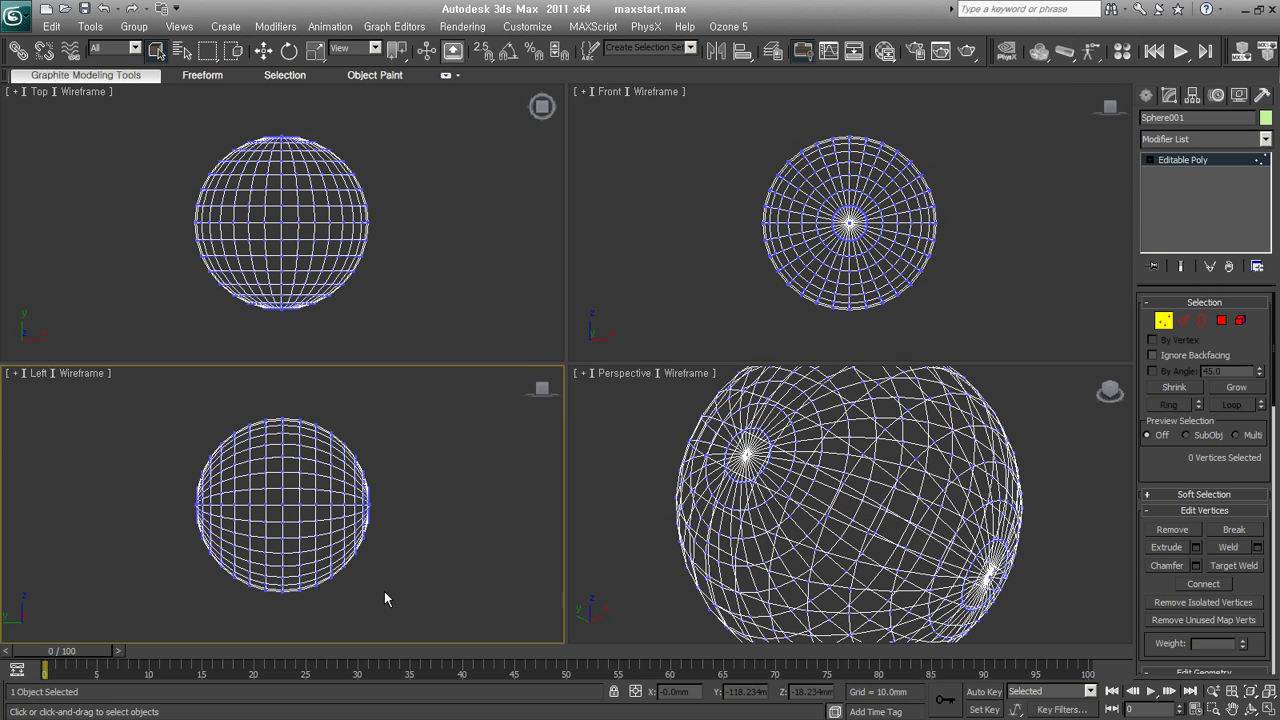
{"action": "scroll", "coordinate": [396, 564], "scroll_direction": "up", "scroll_amount": 3}
{"action": "scroll", "coordinate": [449, 417], "scroll_direction": "down", "scroll_amount": 2}
{"action": "left_click_drag", "start_coordinate": [455, 388], "coordinate": [367, 565]}
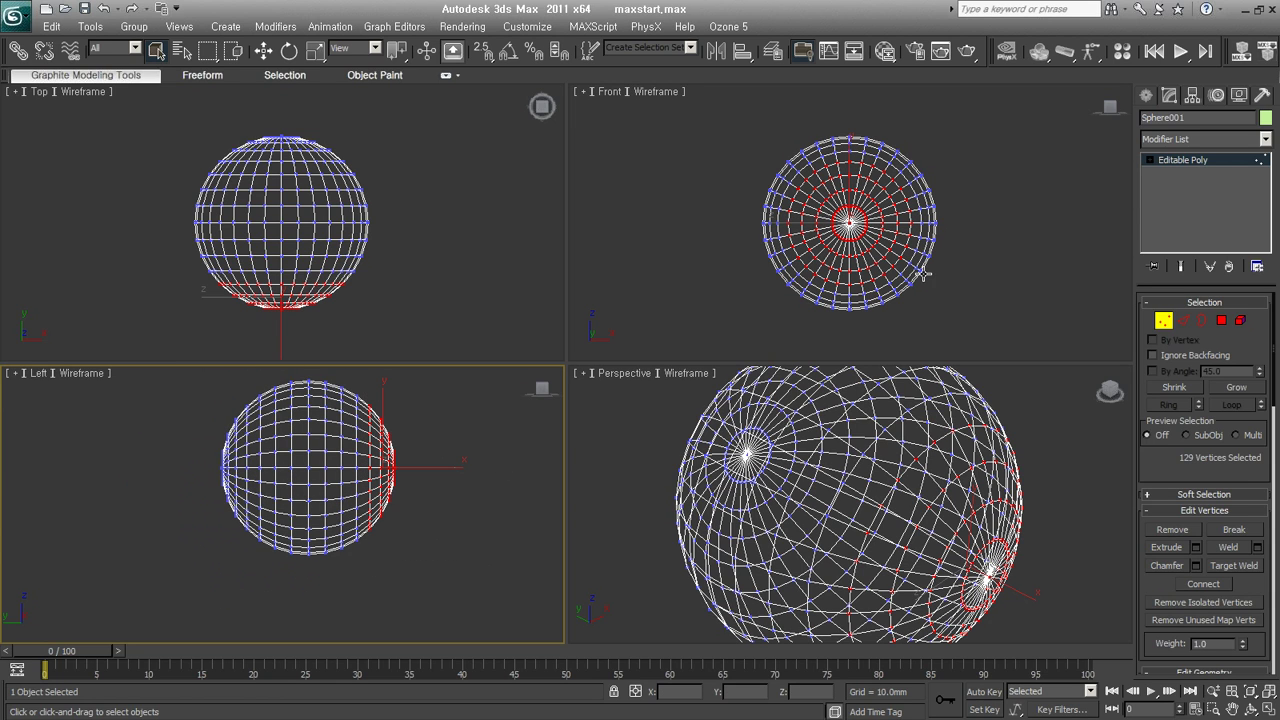
{"action": "left_click_drag", "start_coordinate": [204, 394], "coordinate": [256, 570], "text": "ctrl"}
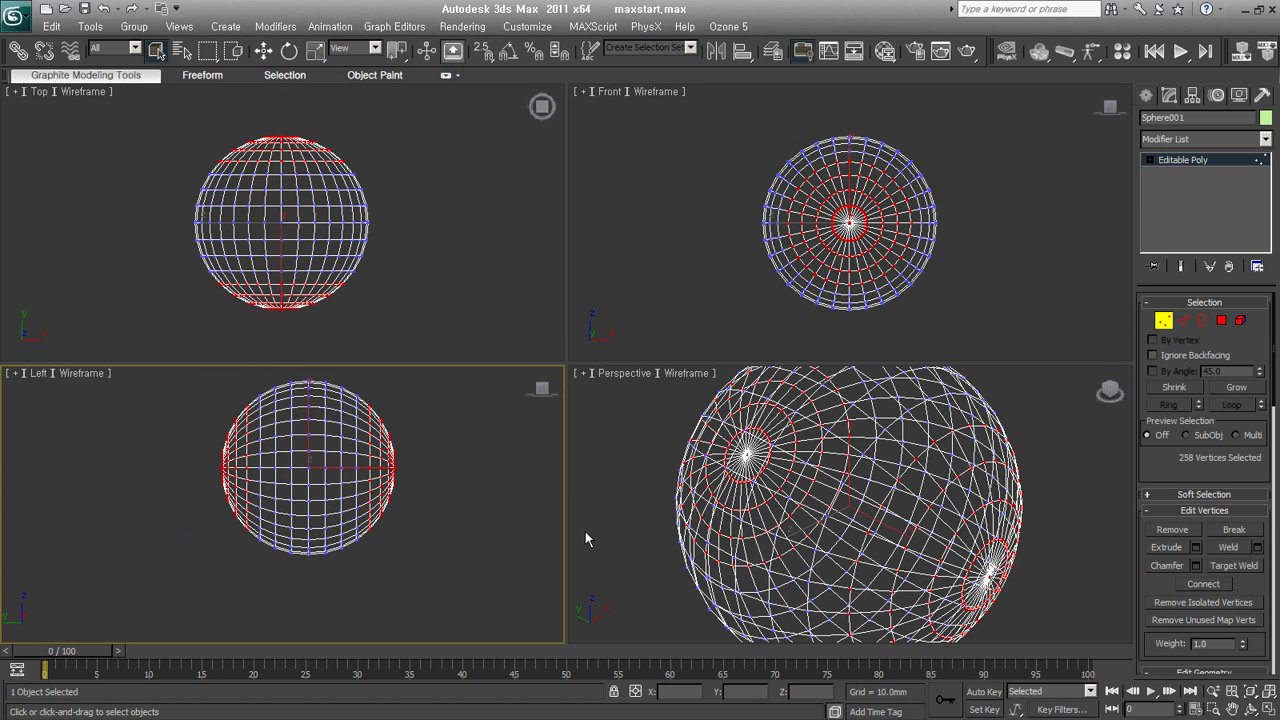
Exit Vertex level and zoom all views to fit the sphere.
{"action": "left_click", "coordinate": [1162, 321]}
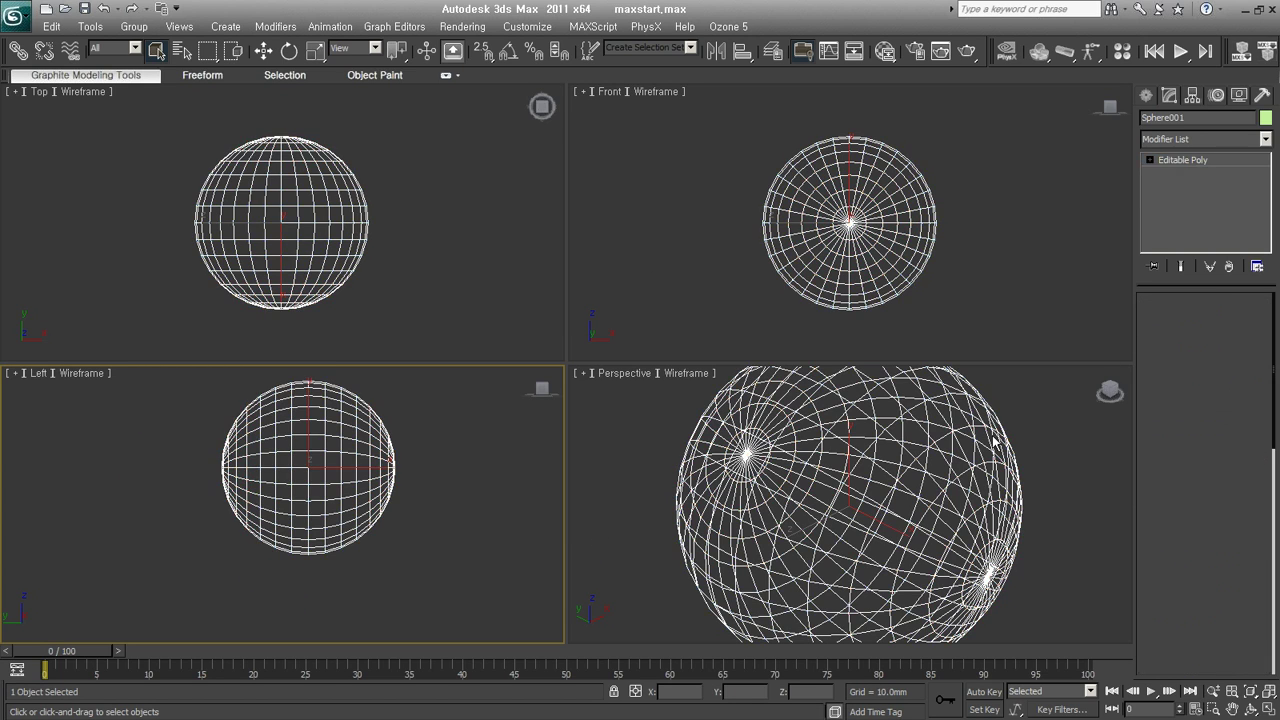
{"action": "key", "text": "z"}
{"action": "left_click", "coordinate": [209, 52]}
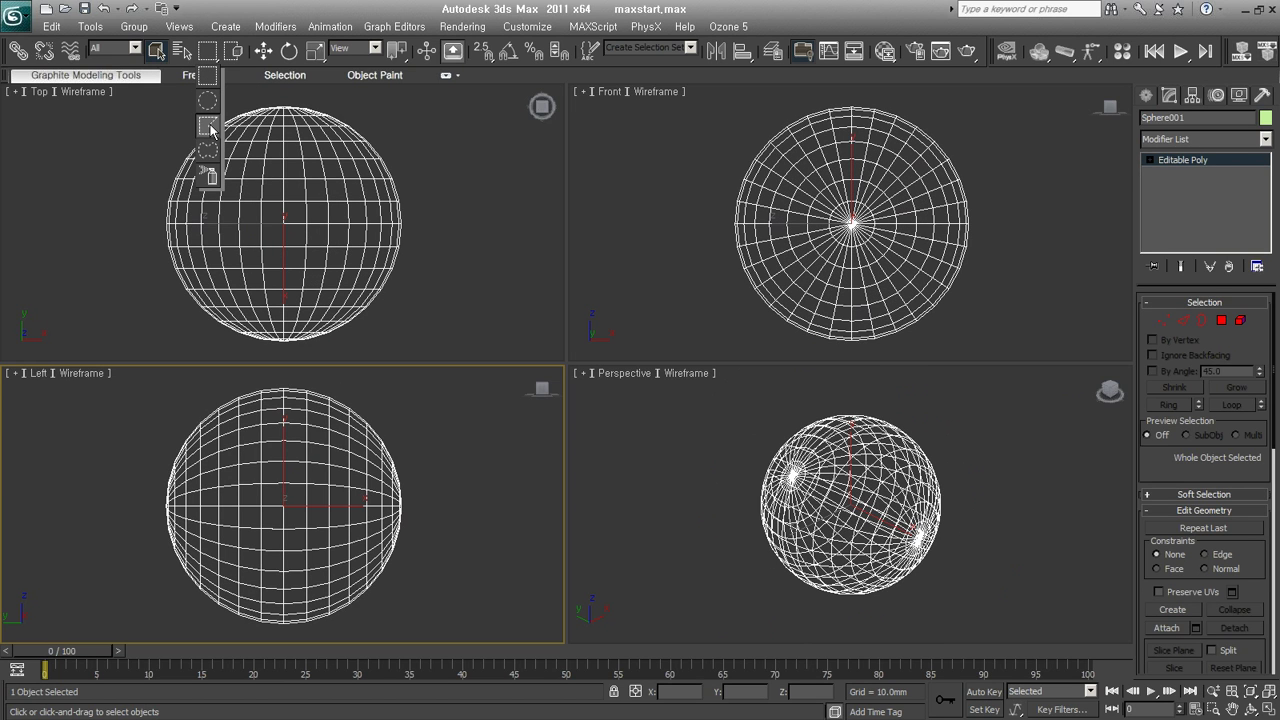
Switch to the Lasso Selection Region and lasso vertices around the sphere's upper left in the Front view.
{"action": "left_click", "coordinate": [208, 135]}
{"action": "left_click_drag", "start_coordinate": [990, 122], "coordinate": [835, 108]}
{"action": "mouse_move", "coordinate": [758, 119]}
{"action": "left_mouse_down"}
{"action": "mouse_move", "coordinate": [789, 262]}
{"action": "mouse_move", "coordinate": [897, 186]}
{"action": "left_mouse_up"}
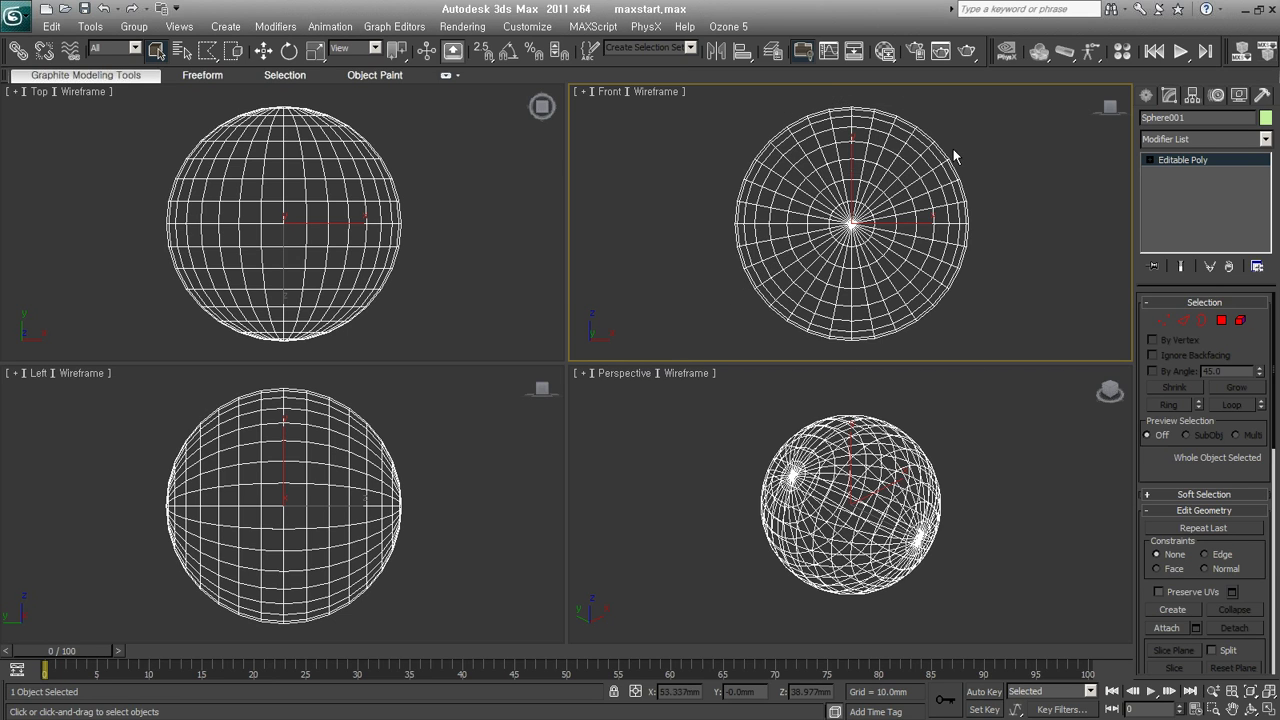
{"action": "left_click_drag", "start_coordinate": [897, 186], "coordinate": [986, 124]}
Re-enter Vertex level, select a single vertex, then lasso around the whole Front-view sphere.
{"action": "left_click", "coordinate": [1162, 318]}
{"action": "left_click", "coordinate": [1163, 320]}
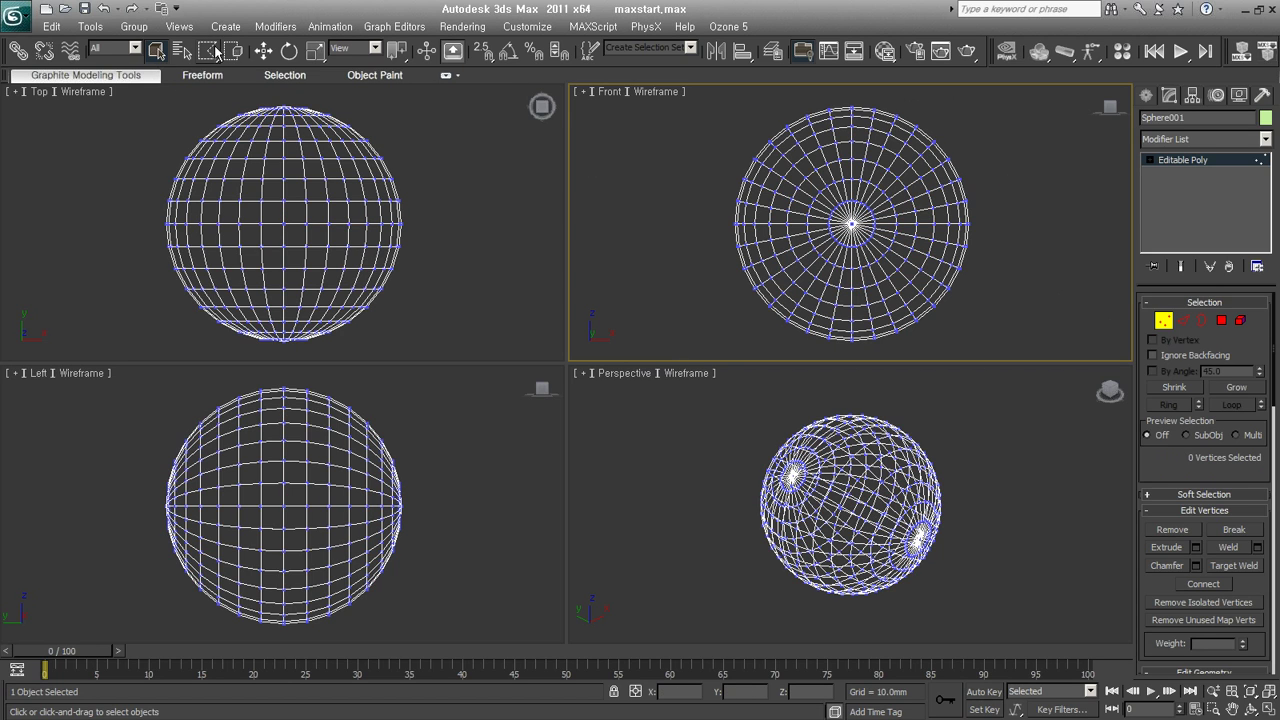
{"action": "left_click", "coordinate": [898, 153]}
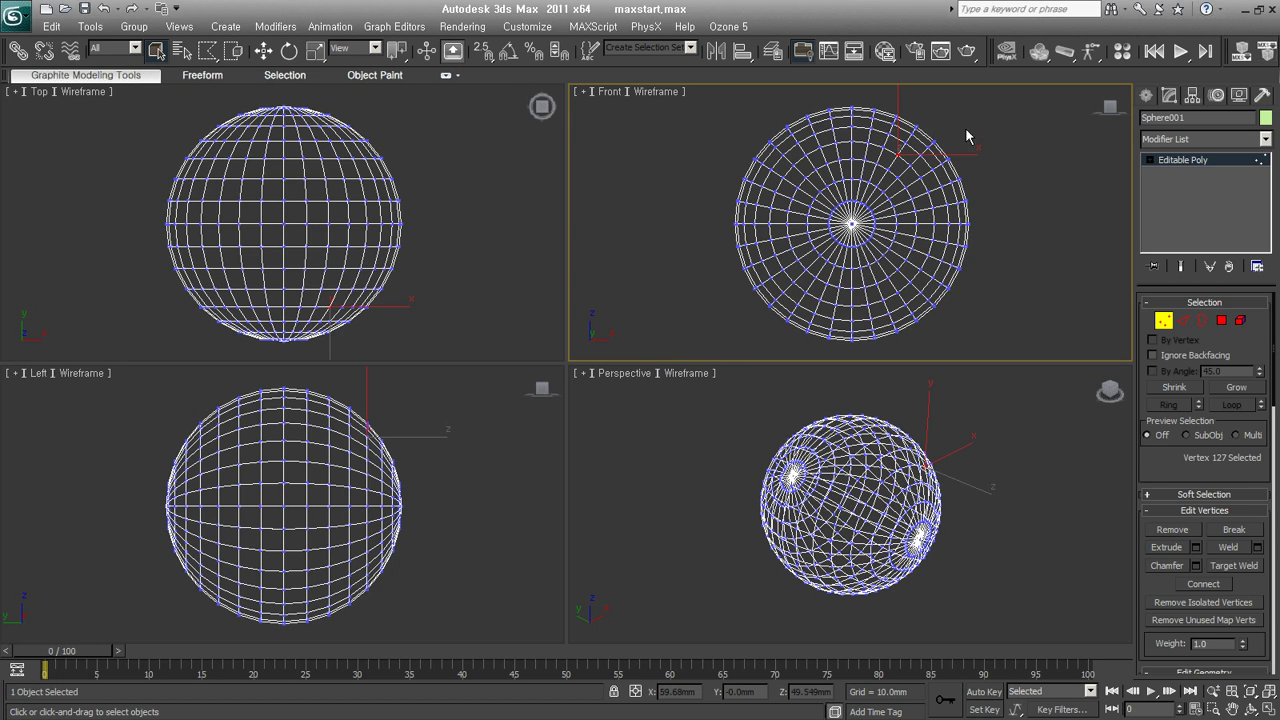
{"action": "left_click_drag", "start_coordinate": [741, 131], "coordinate": [966, 129]}
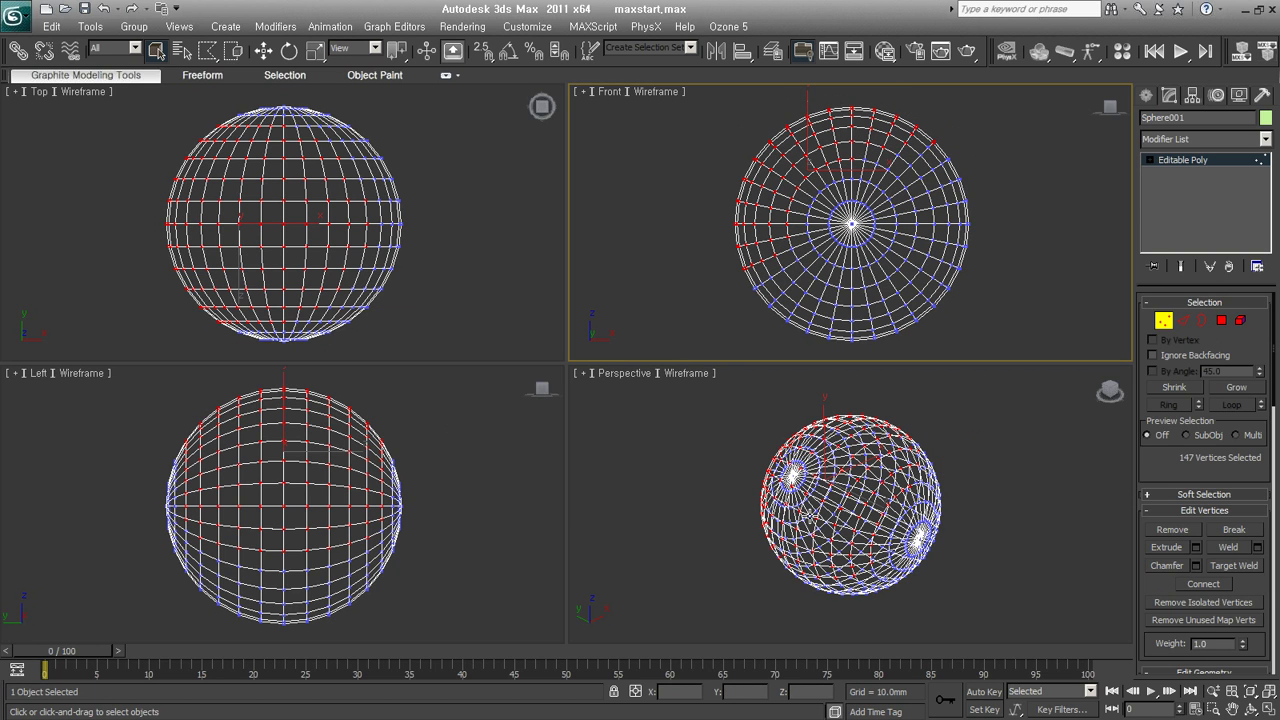
{"action": "left_click_drag", "start_coordinate": [208, 53], "coordinate": [207, 155]}
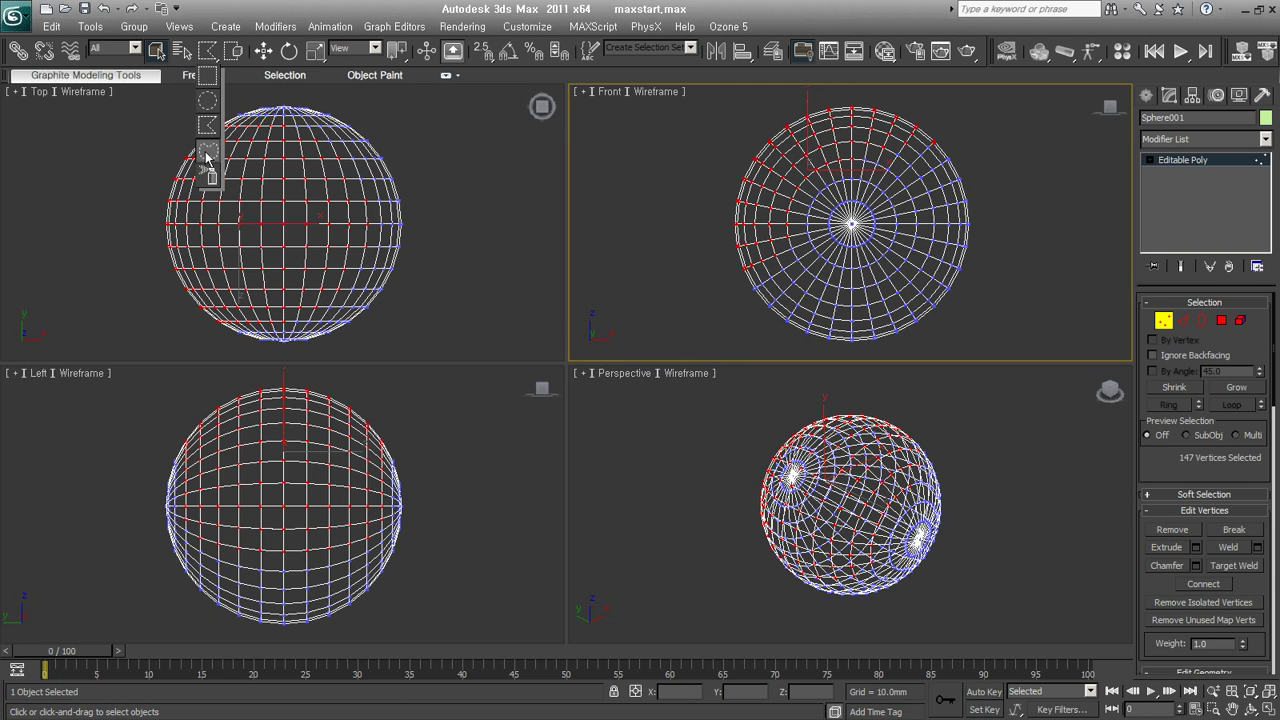
{"action": "left_click", "coordinate": [966, 147]}
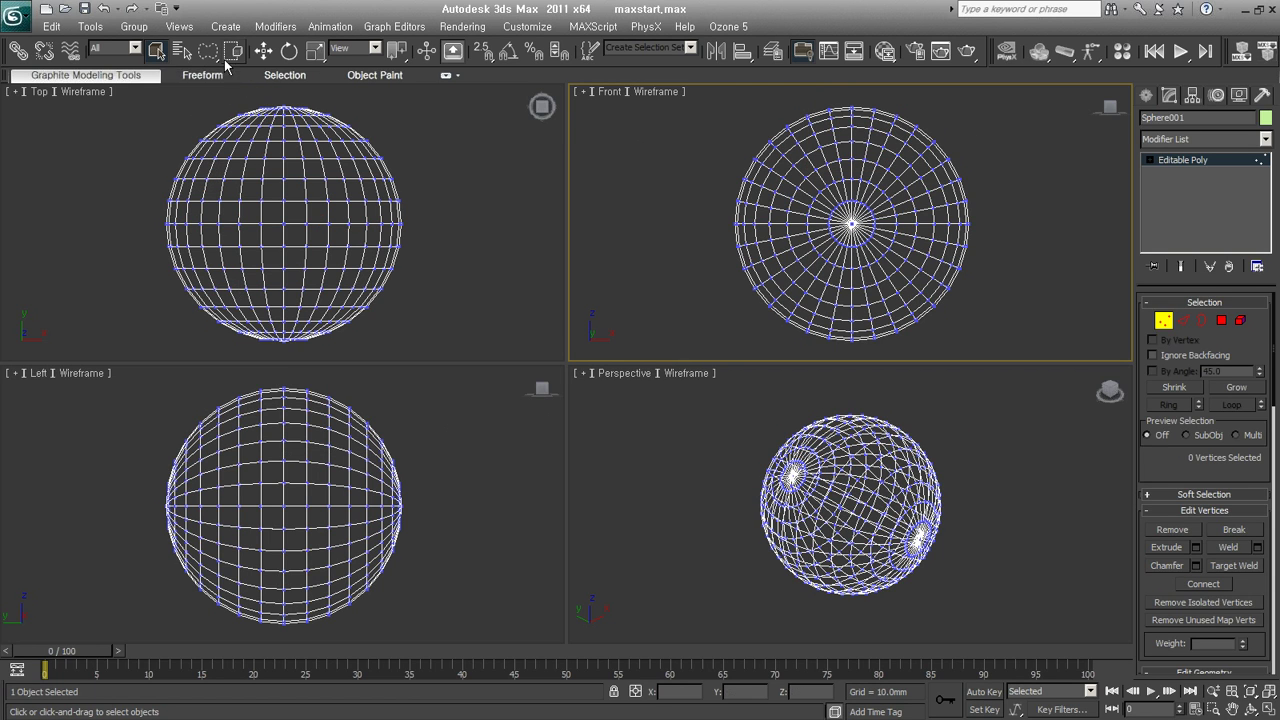
Lasso-select Front-view vertices, then switch to Paint Selection Region and brush-select rim vertices, clearing between attempts.
{"action": "mouse_move", "coordinate": [962, 117]}
{"action": "left_mouse_down"}
{"action": "mouse_move", "coordinate": [686, 208]}
{"action": "mouse_move", "coordinate": [729, 314]}
{"action": "mouse_move", "coordinate": [837, 354]}
{"action": "mouse_move", "coordinate": [795, 203]}
{"action": "mouse_move", "coordinate": [891, 149]}
{"action": "mouse_move", "coordinate": [974, 137]}
{"action": "mouse_move", "coordinate": [969, 128]}
{"action": "left_mouse_up"}
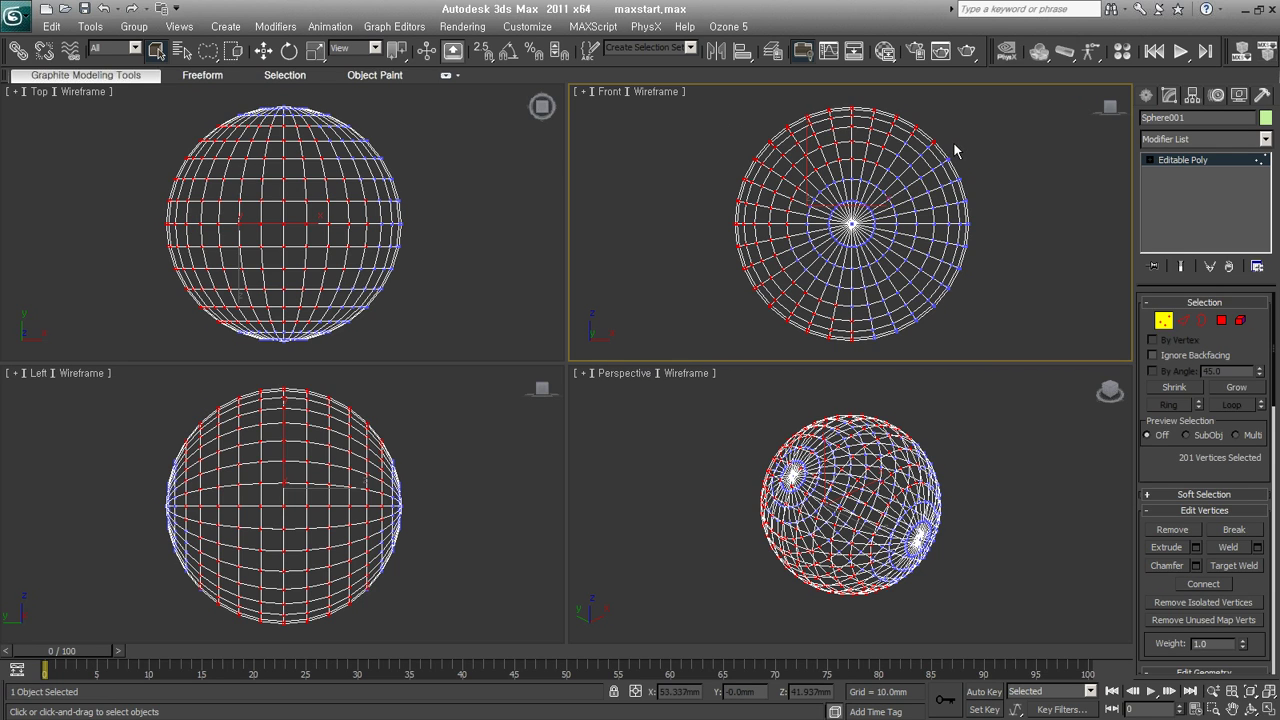
{"action": "left_click", "coordinate": [958, 146]}
{"action": "left_click_drag", "start_coordinate": [207, 50], "coordinate": [212, 180]}
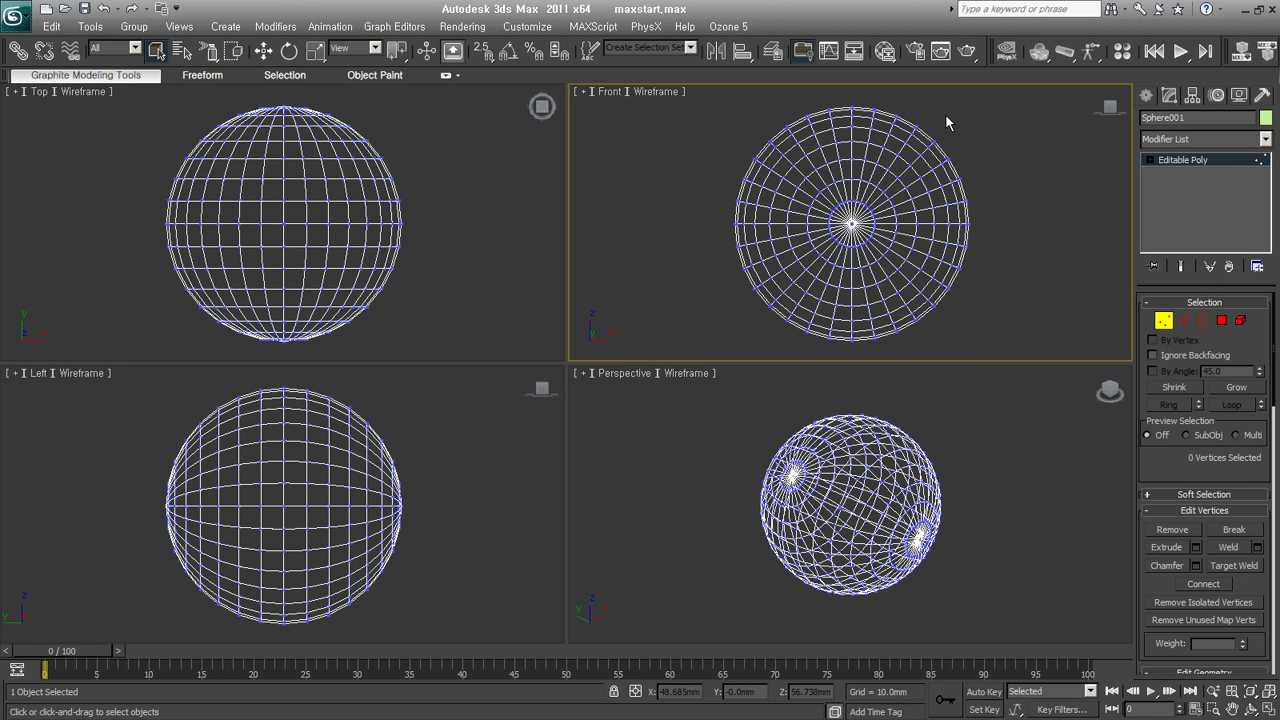
{"action": "left_click_drag", "start_coordinate": [943, 146], "coordinate": [748, 208]}
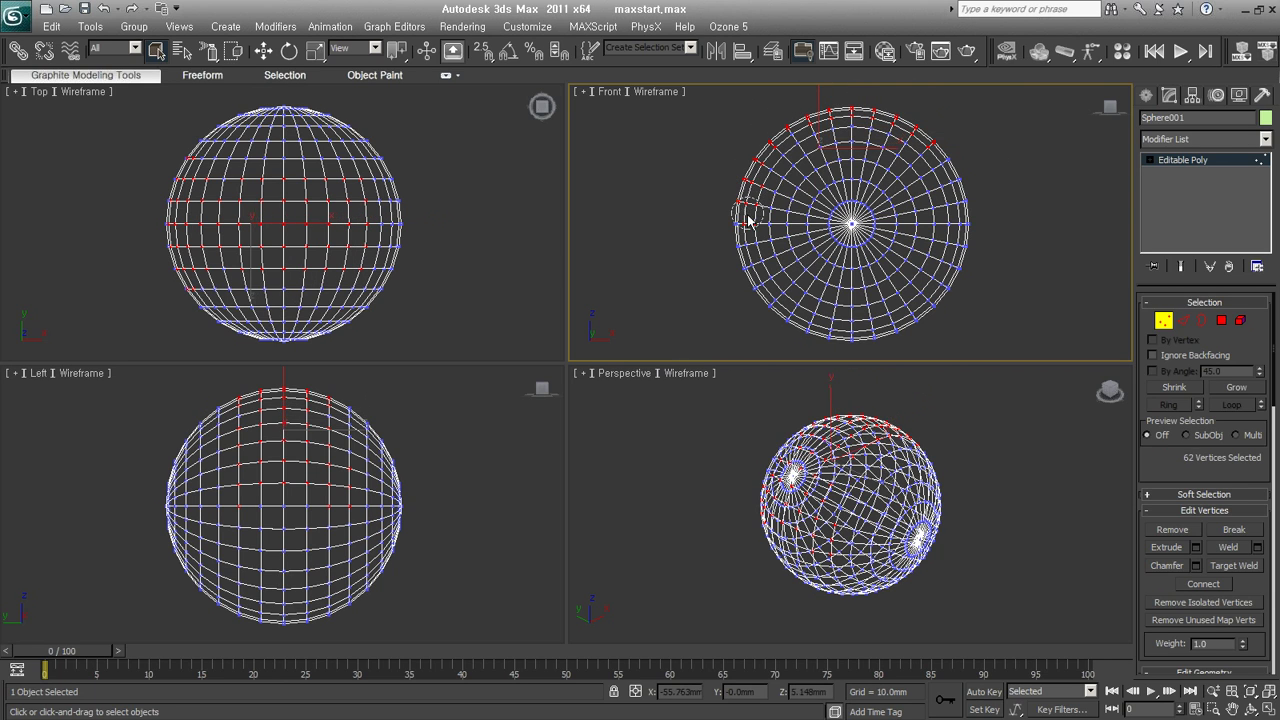
{"action": "mouse_move", "coordinate": [964, 194]}
{"action": "left_mouse_down"}
{"action": "mouse_move", "coordinate": [957, 272]}
{"action": "mouse_move", "coordinate": [886, 323]}
{"action": "mouse_move", "coordinate": [766, 306]}
{"action": "mouse_move", "coordinate": [751, 200]}
{"action": "mouse_move", "coordinate": [852, 166]}
{"action": "left_mouse_up"}
{"action": "left_click", "coordinate": [1045, 213]}
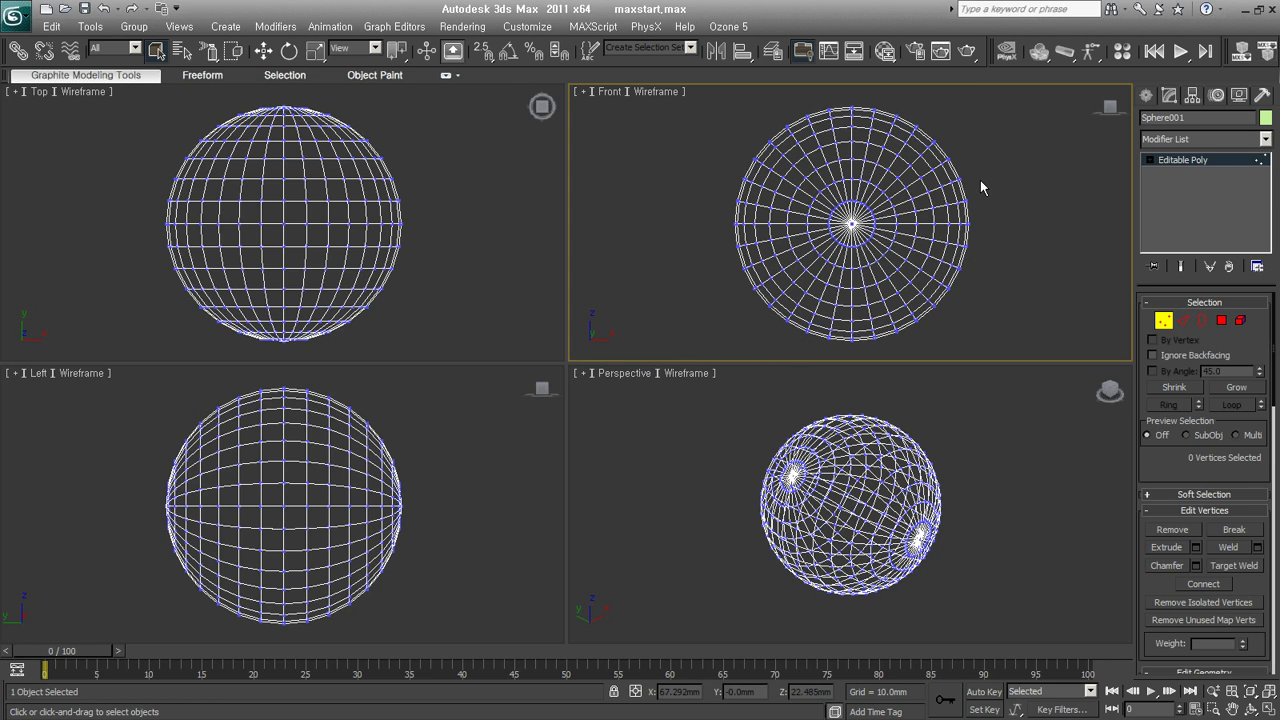
{"action": "mouse_move", "coordinate": [981, 157]}
{"action": "left_mouse_down"}
{"action": "mouse_move", "coordinate": [692, 254]}
{"action": "mouse_move", "coordinate": [989, 164]}
{"action": "left_mouse_up"}
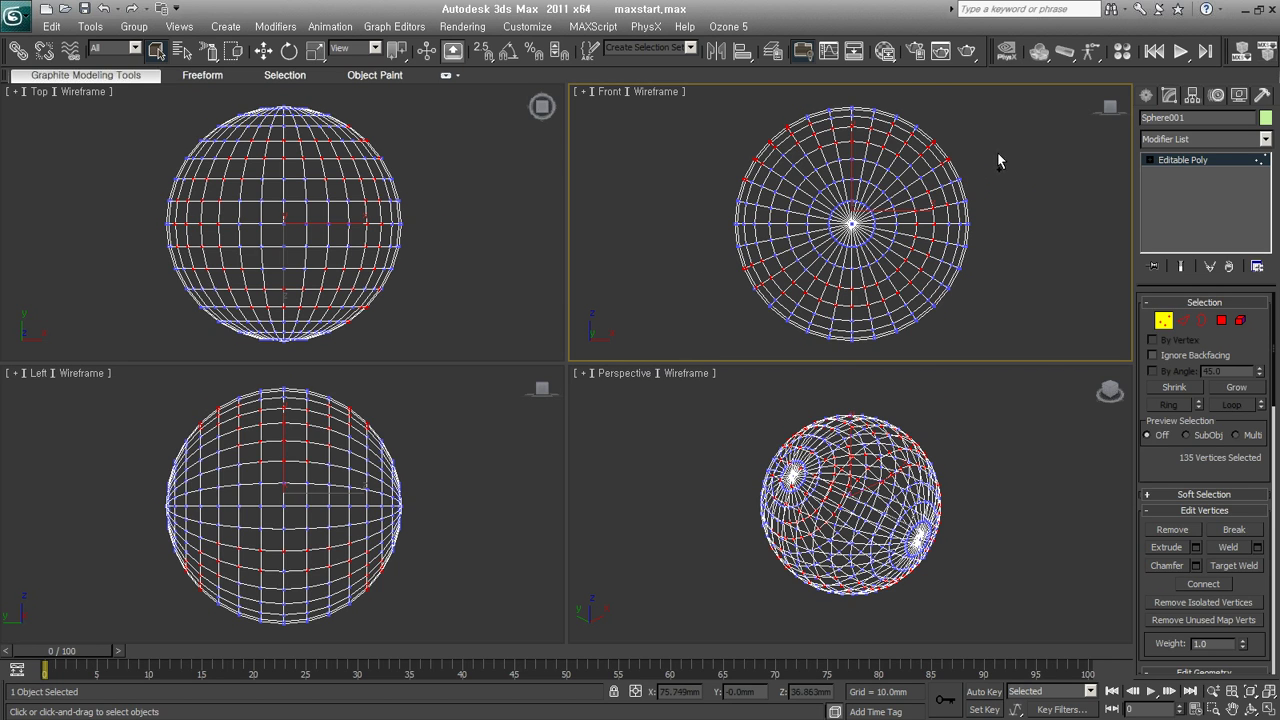
Ctrl-paint to add right-rim vertices and Alt-paint to remove lower-rim vertices.
{"action": "mouse_move", "coordinate": [997, 163]}
{"action": "left_mouse_down", "text": "ctrl"}
{"action": "mouse_move", "coordinate": [833, 337]}
{"action": "mouse_move", "coordinate": [828, 237]}
{"action": "left_mouse_up", "text": "ctrl"}
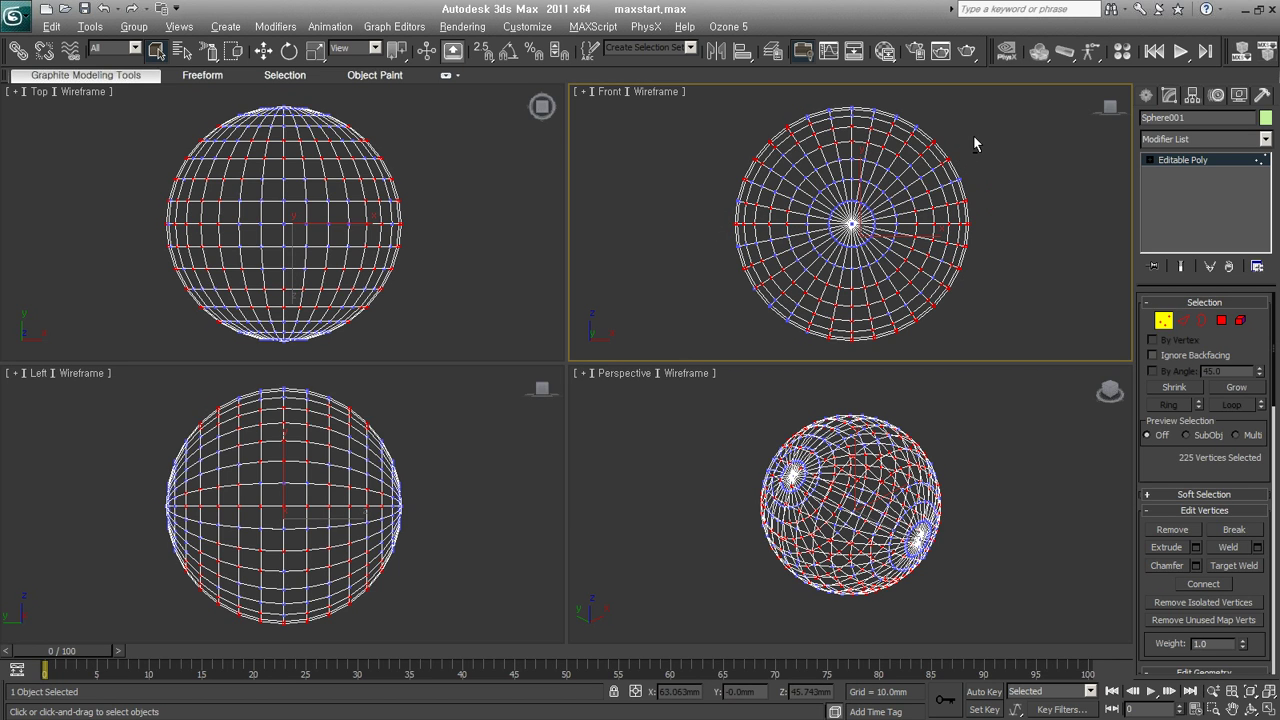
{"action": "mouse_move", "coordinate": [955, 195]}
{"action": "left_mouse_down", "text": "alt"}
{"action": "mouse_move", "coordinate": [826, 329]}
{"action": "mouse_move", "coordinate": [731, 271]}
{"action": "mouse_move", "coordinate": [780, 329]}
{"action": "mouse_move", "coordinate": [940, 266]}
{"action": "mouse_move", "coordinate": [958, 309]}
{"action": "mouse_move", "coordinate": [877, 346]}
{"action": "left_mouse_up", "text": "alt"}
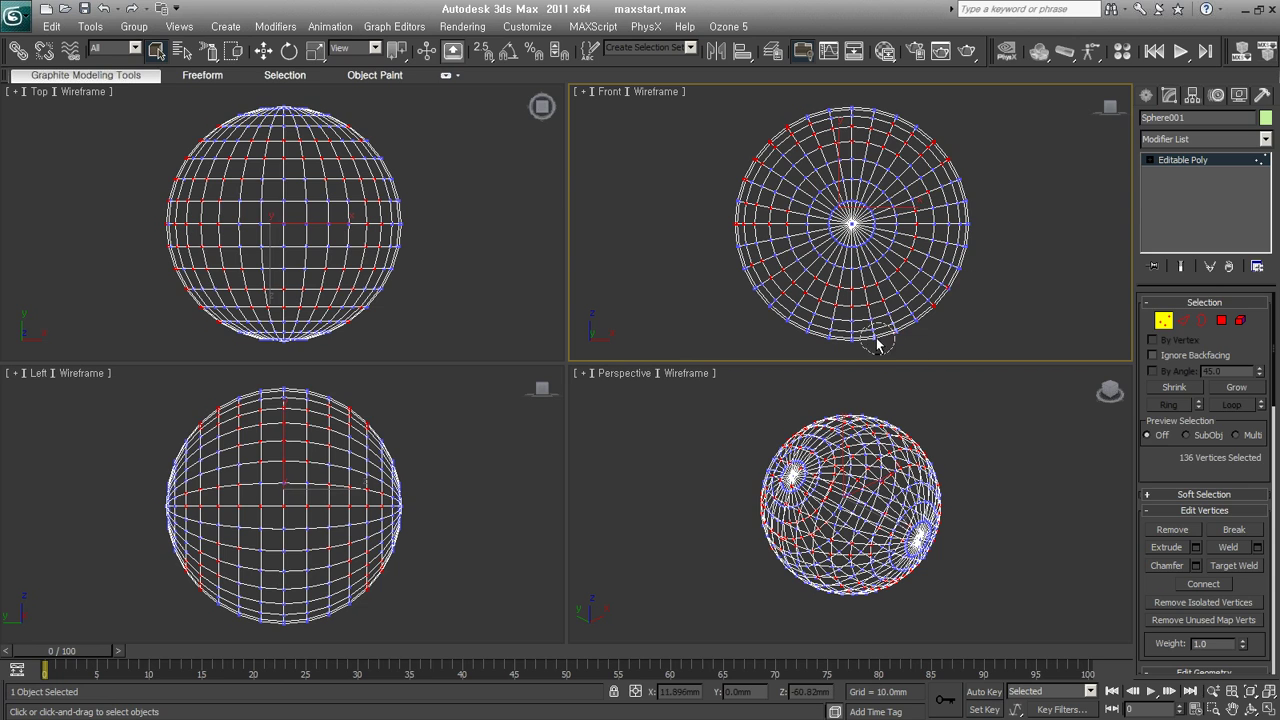
{"action": "left_click_drag", "start_coordinate": [209, 51], "coordinate": [220, 80]}
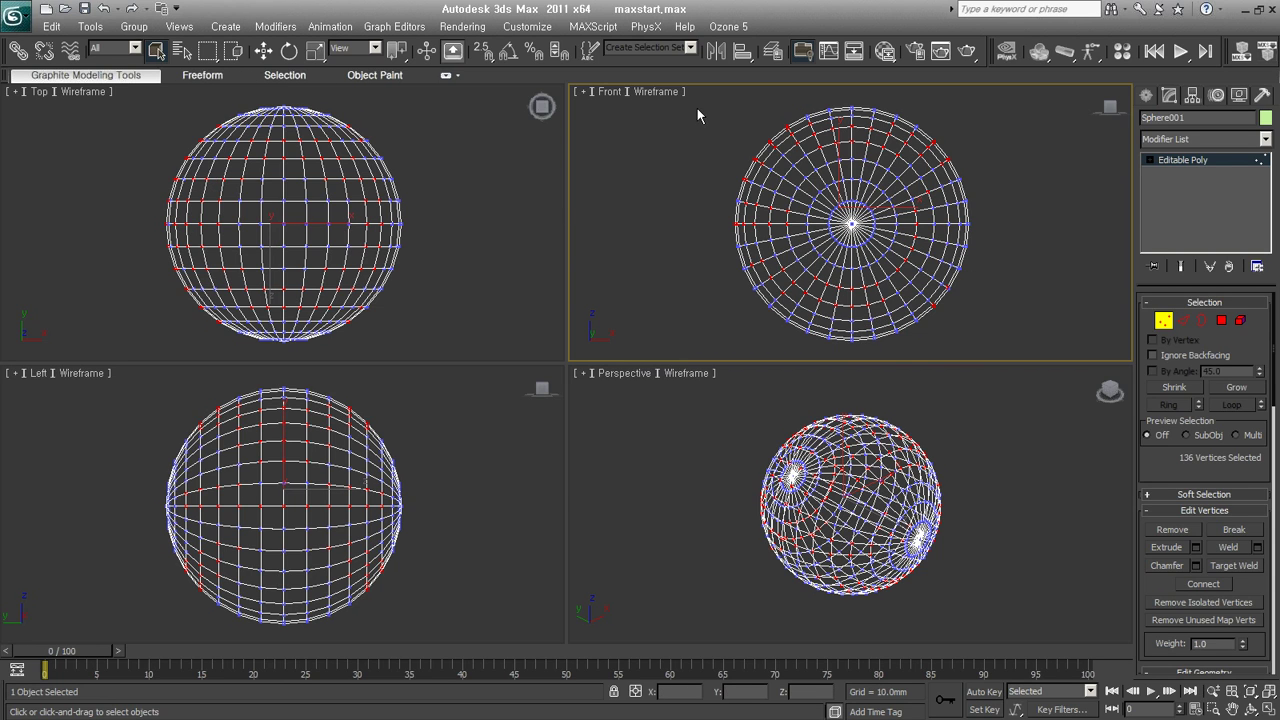
With Rectangular region, box-select upper and lower halves, subtract middle and lower-right vertices, then exit Vertex level.
{"action": "left_click", "coordinate": [1014, 152]}
{"action": "left_click_drag", "start_coordinate": [685, 103], "coordinate": [1005, 203]}
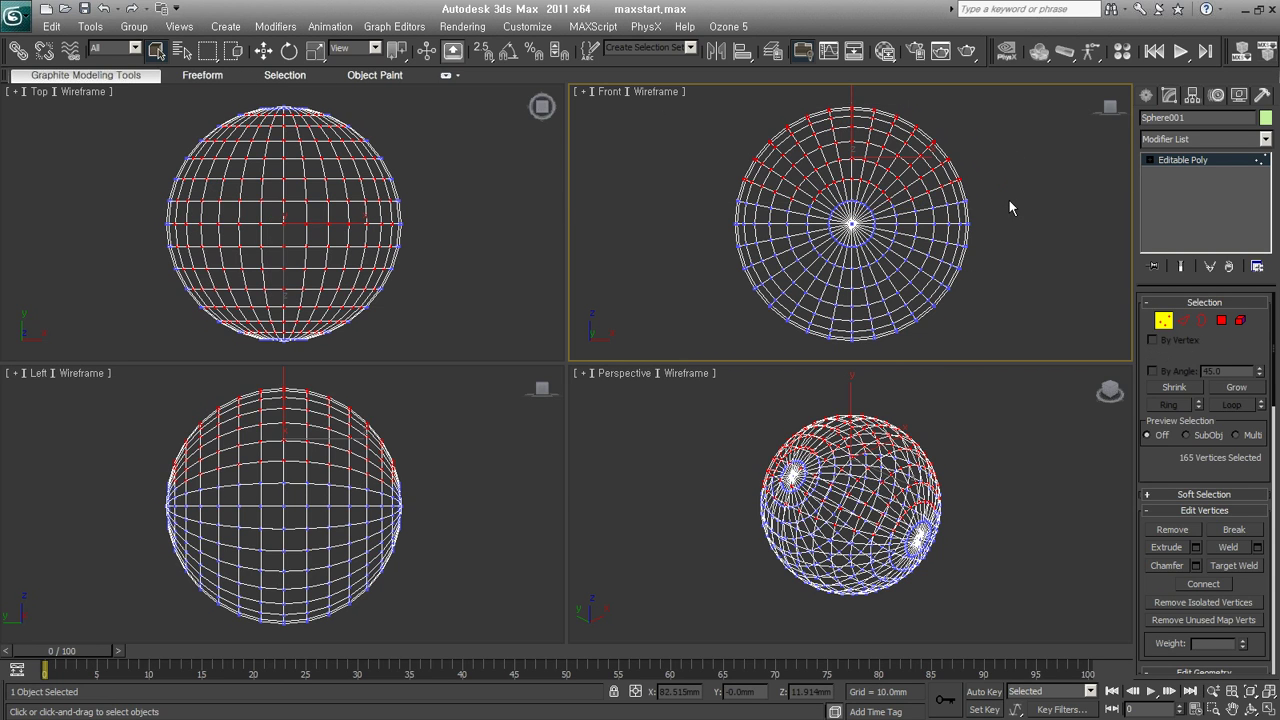
{"action": "left_click_drag", "start_coordinate": [1020, 264], "coordinate": [732, 358], "text": "ctrl"}
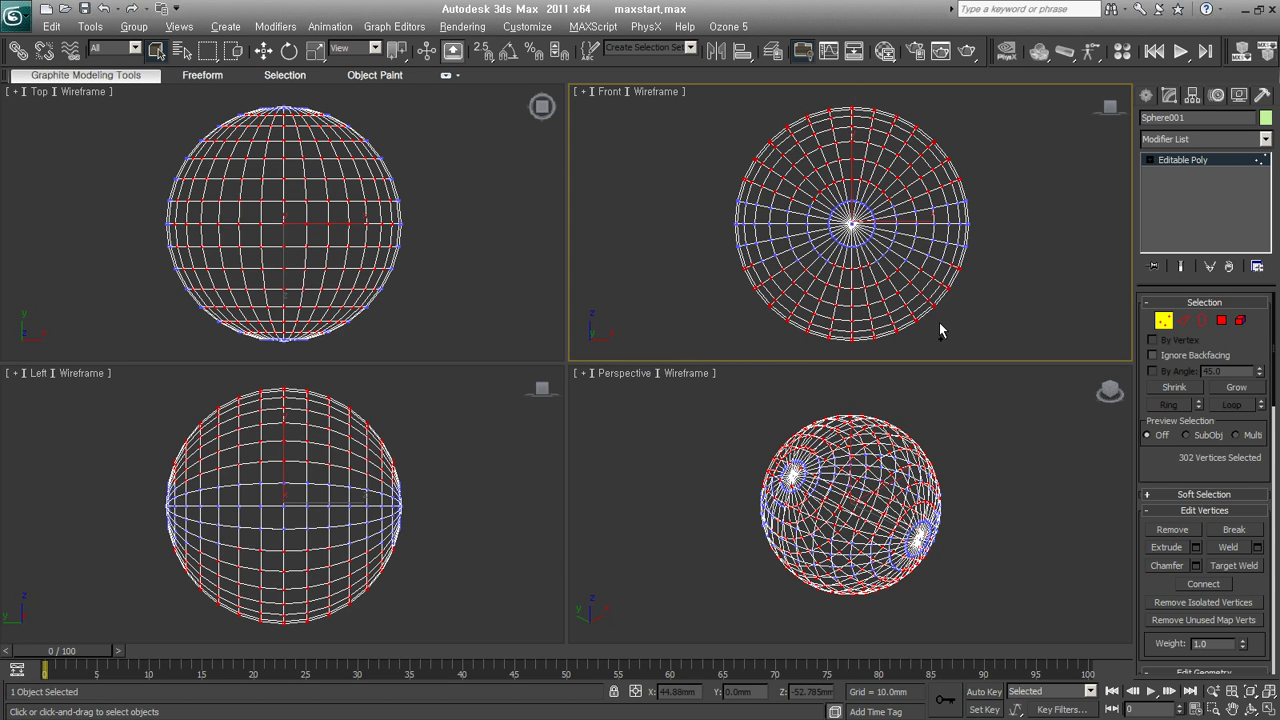
{"action": "left_click_drag", "start_coordinate": [1002, 276], "coordinate": [705, 176], "text": "alt"}
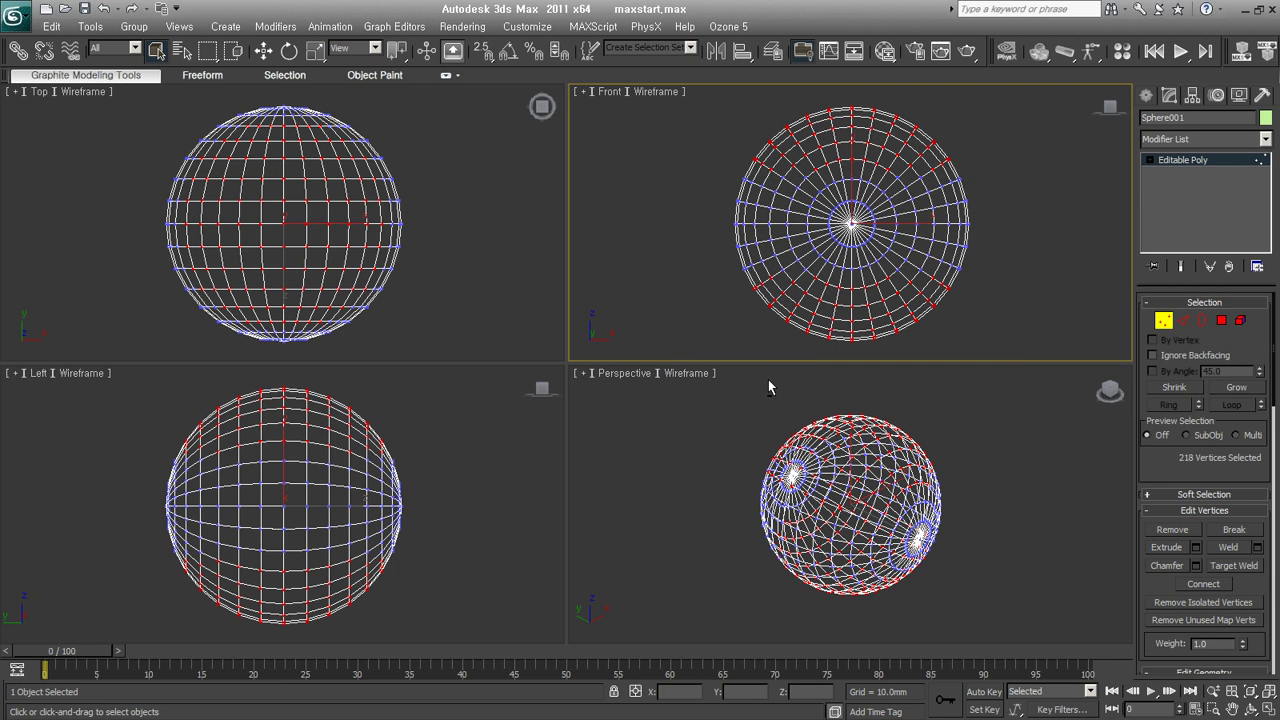
{"action": "left_click_drag", "start_coordinate": [871, 349], "coordinate": [820, 100]}
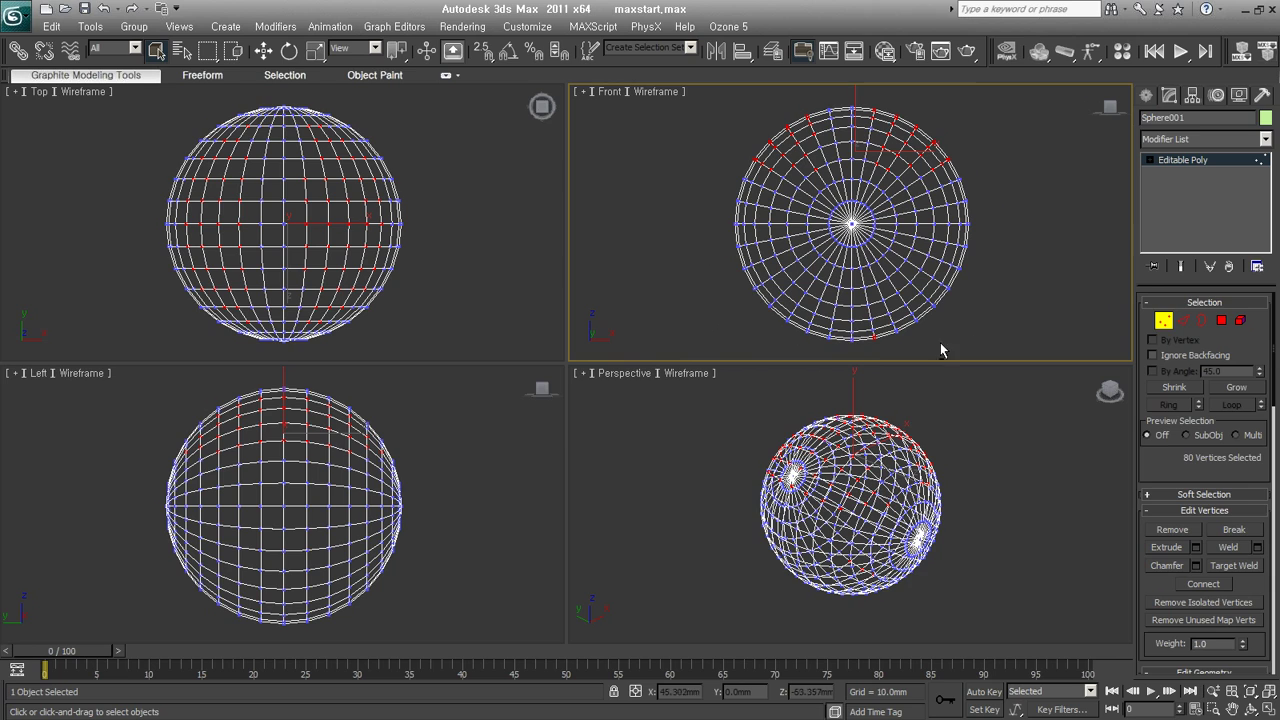
{"action": "left_click_drag", "start_coordinate": [903, 353], "coordinate": [710, 258], "text": "alt"}
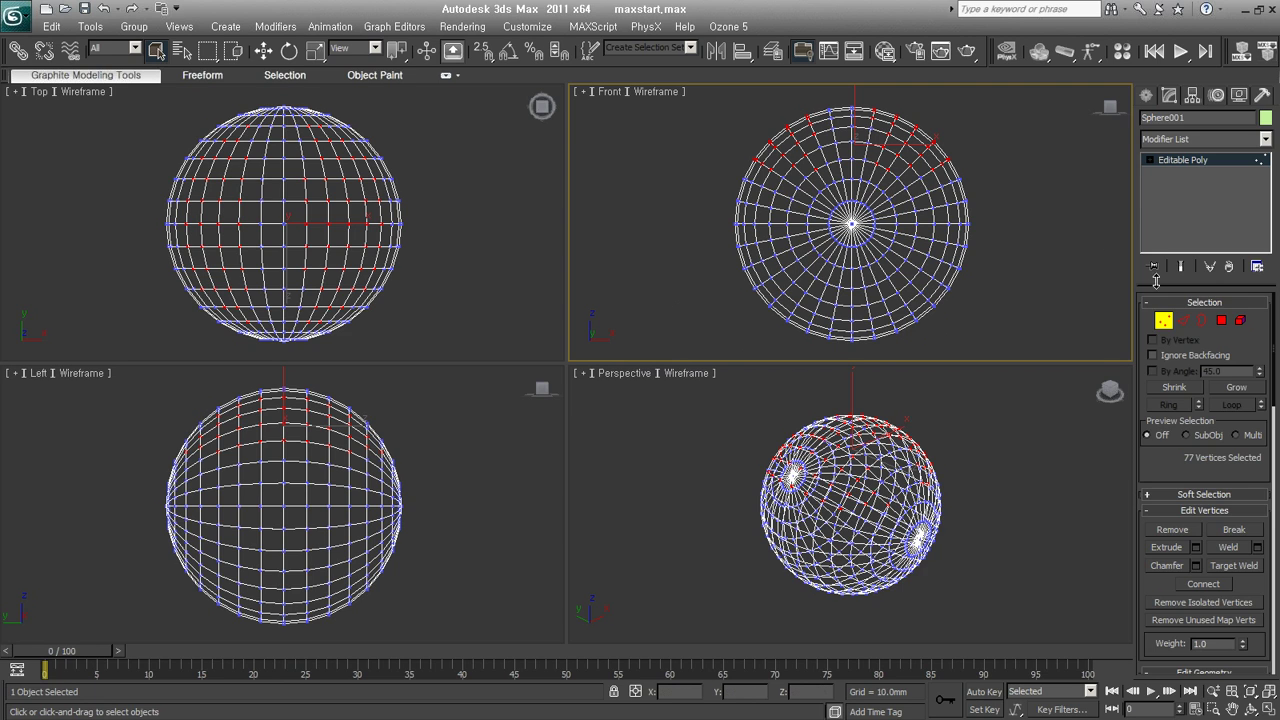
{"action": "left_click", "coordinate": [1163, 320]}
{"action": "left_click_drag", "start_coordinate": [207, 51], "coordinate": [215, 84]}
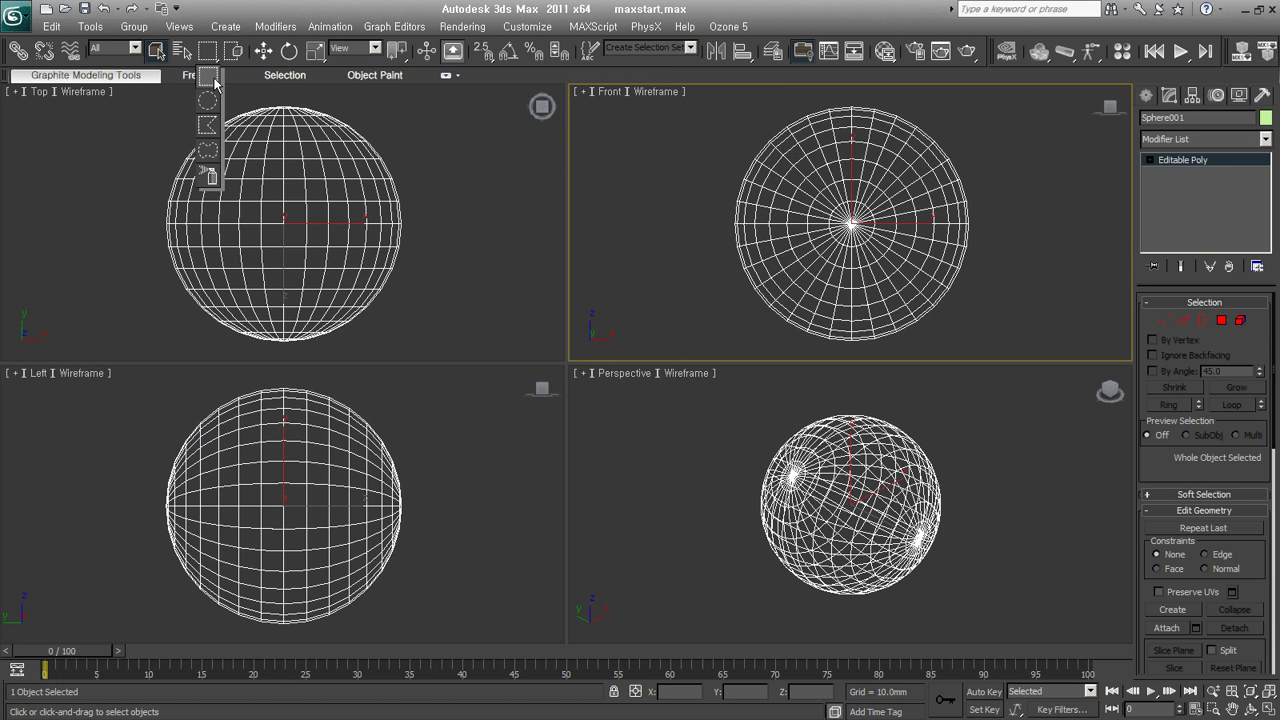
{"action": "left_click_drag", "start_coordinate": [213, 83], "coordinate": [208, 169]}
{"action": "left_click_drag", "start_coordinate": [207, 176], "coordinate": [461, 218]}
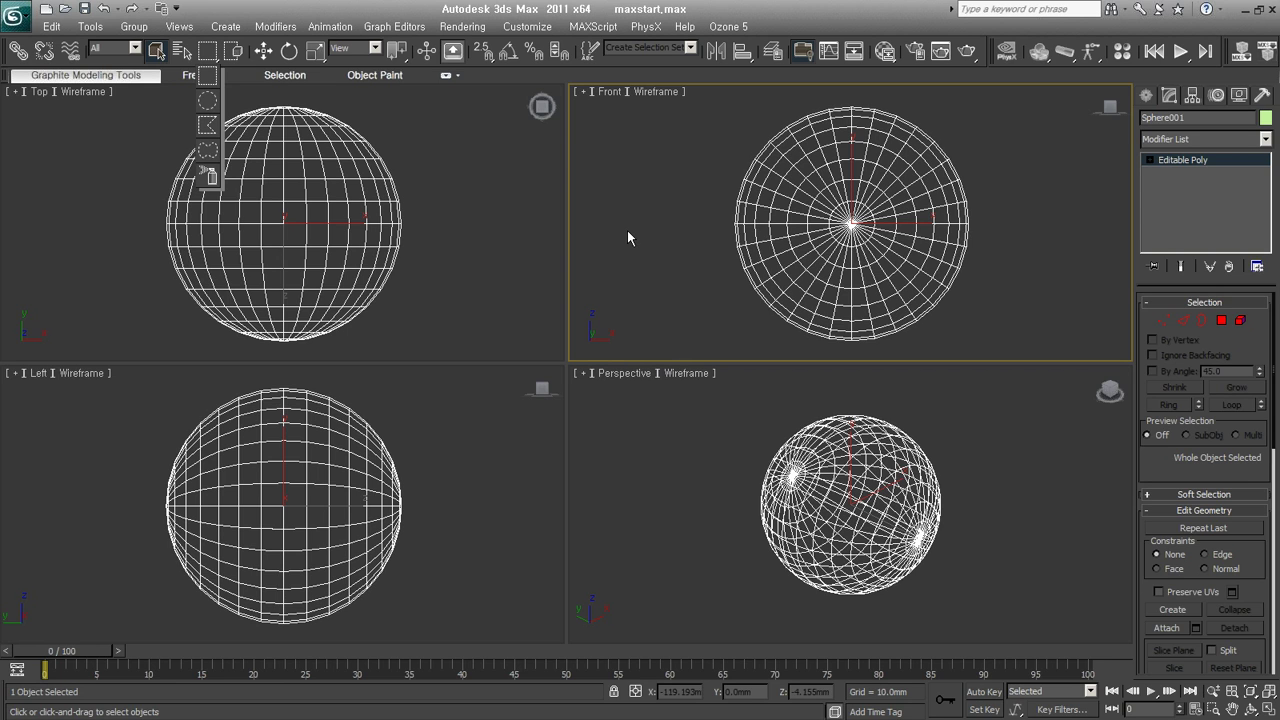
{"action": "left_click", "coordinate": [593, 264]}
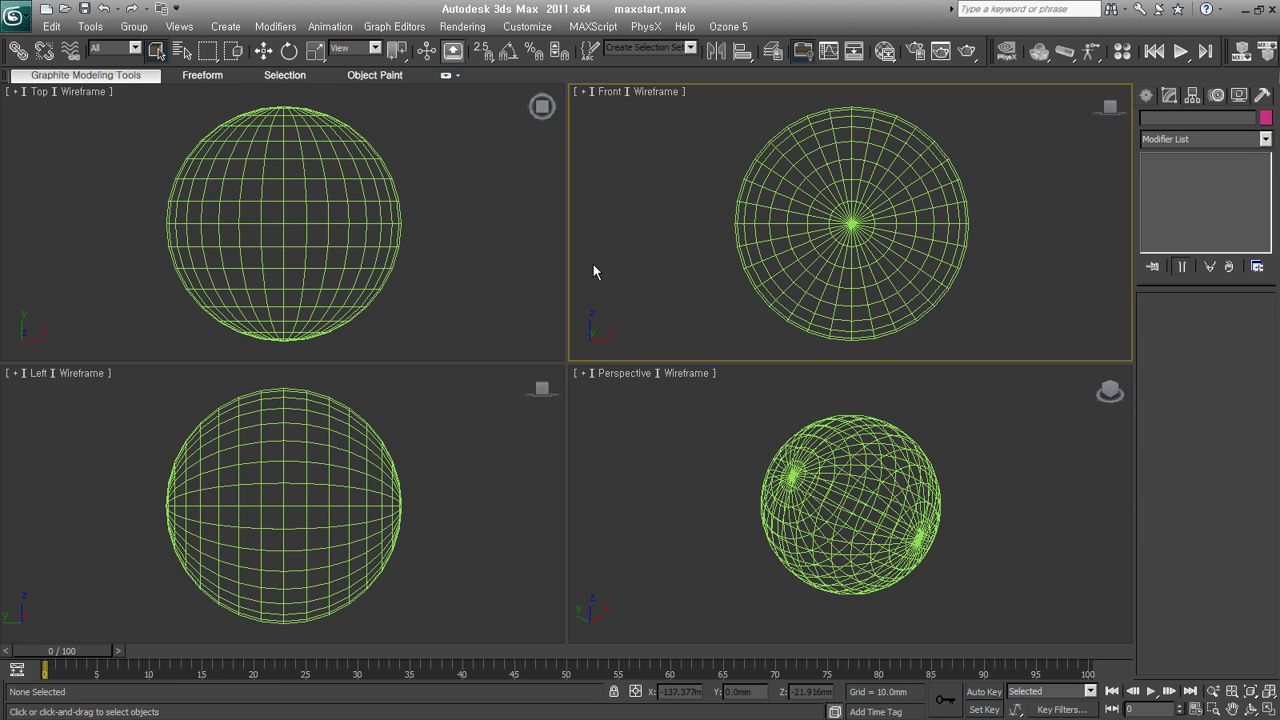
{"action": "left_click", "coordinate": [773, 240]}
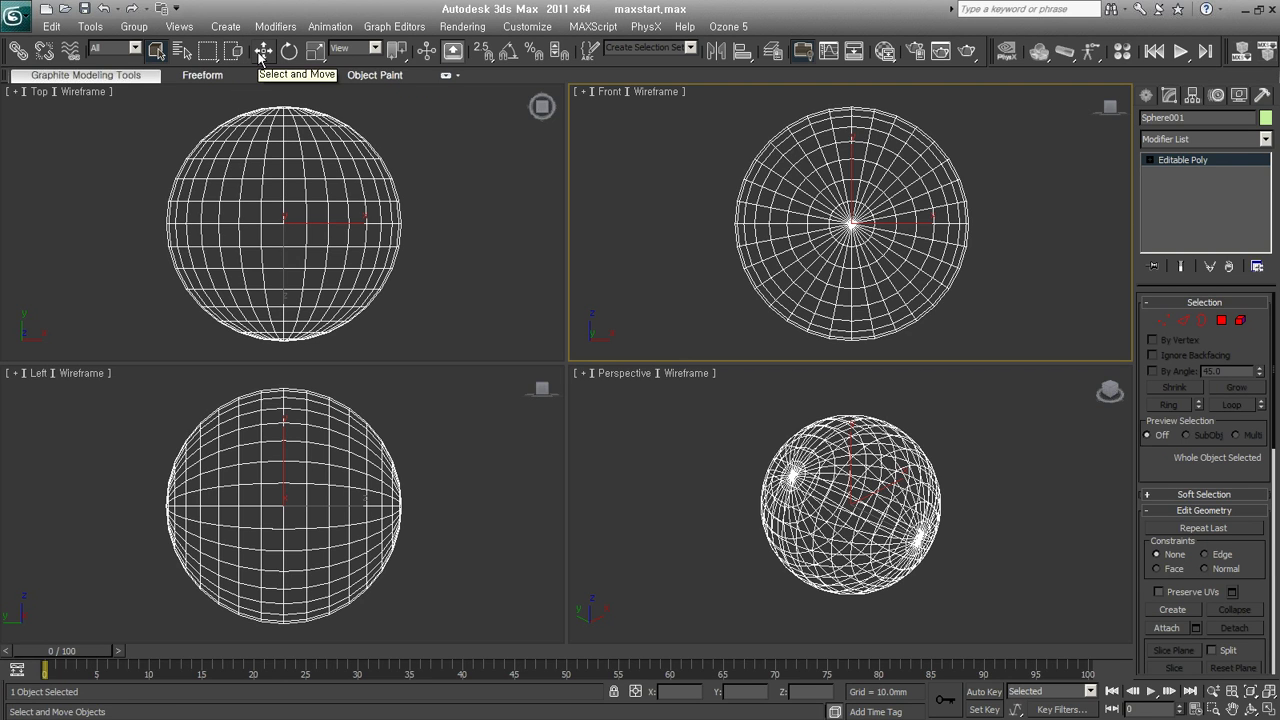
Turn on Select and Move for the sphere, activate the Perspective view, and orbit around the sphere.
{"action": "left_click", "coordinate": [263, 51]}
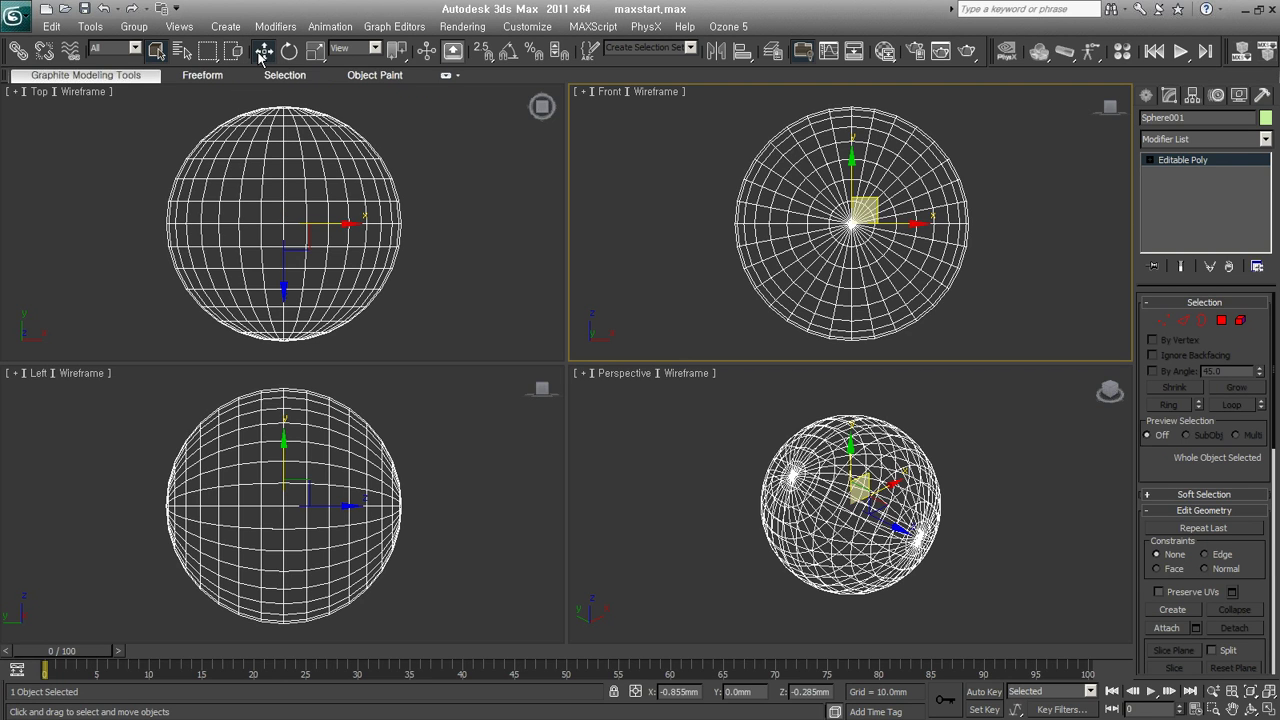
{"action": "middle_click", "coordinate": [950, 493]}
{"action": "mouse_move", "coordinate": [943, 551]}
{"action": "middle_mouse_down", "text": "alt"}
{"action": "mouse_move", "coordinate": [932, 537]}
{"action": "mouse_move", "coordinate": [937, 570]}
{"action": "middle_mouse_up", "text": "alt"}
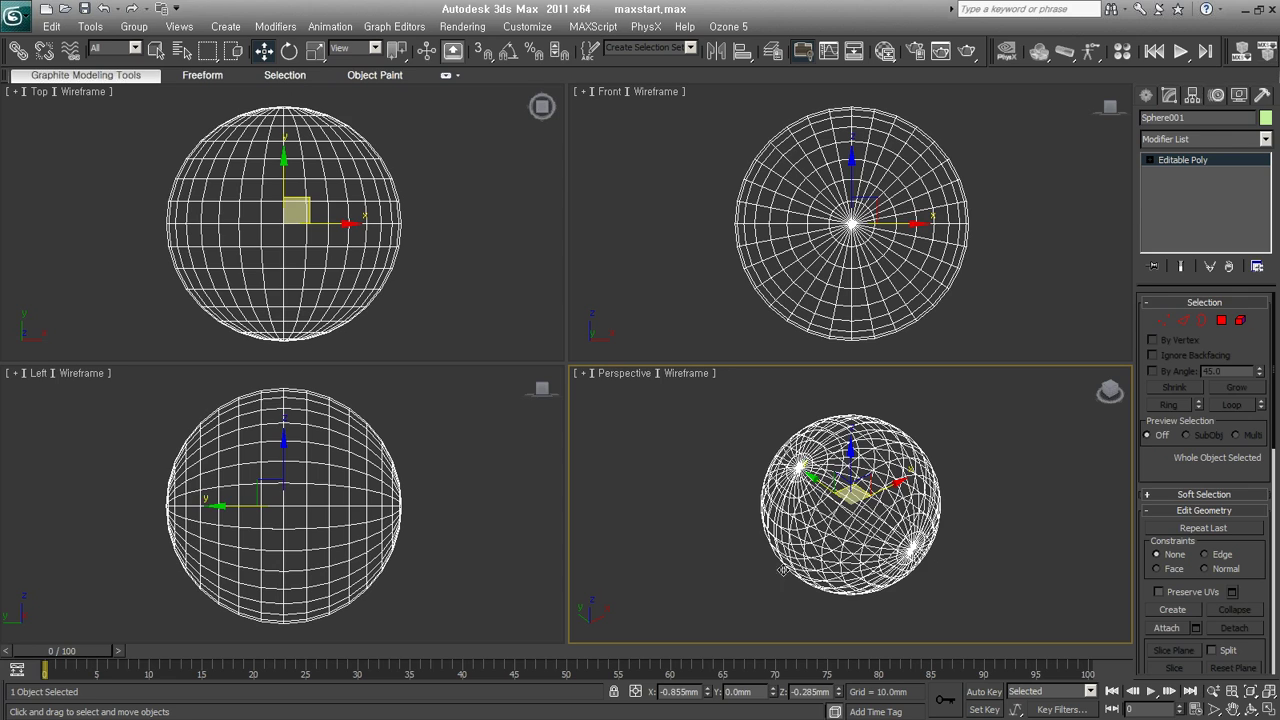
{"action": "left_click", "coordinate": [1001, 510]}
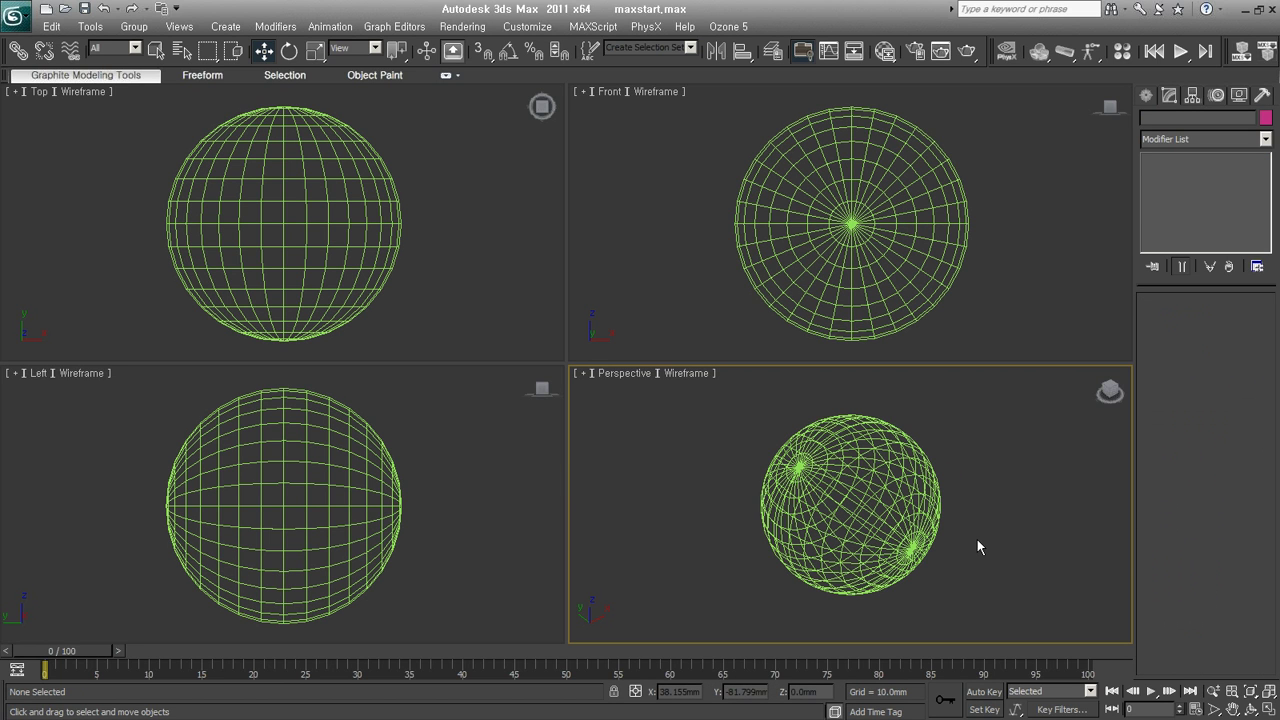
{"action": "left_click", "coordinate": [907, 497]}
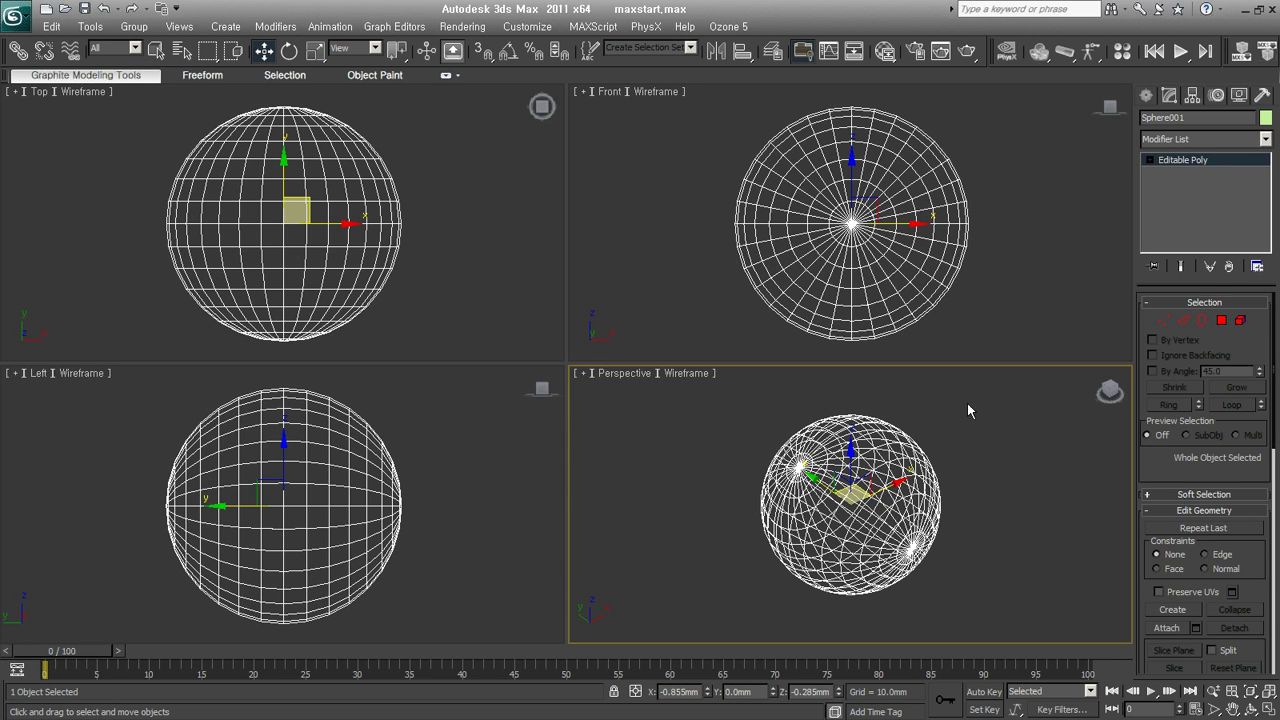
{"action": "mouse_move", "coordinate": [993, 566]}
{"action": "middle_mouse_down", "text": "alt"}
{"action": "mouse_move", "coordinate": [929, 514]}
{"action": "mouse_move", "coordinate": [997, 558]}
{"action": "mouse_move", "coordinate": [984, 557]}
{"action": "middle_mouse_up", "text": "alt"}
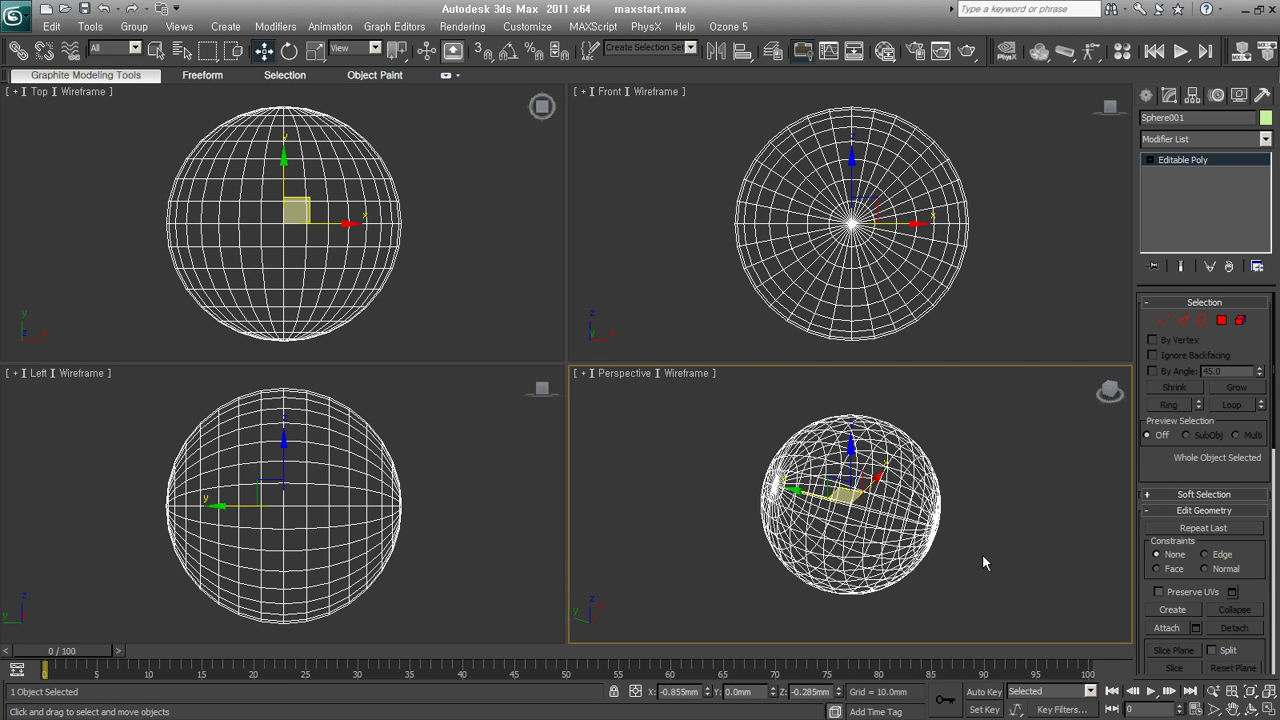
Activate the Front, Top, Left and Perspective views in turn to compare the move gizmo's orientation.
{"action": "right_click", "coordinate": [711, 289]}
{"action": "key", "text": "ctrl+z"}
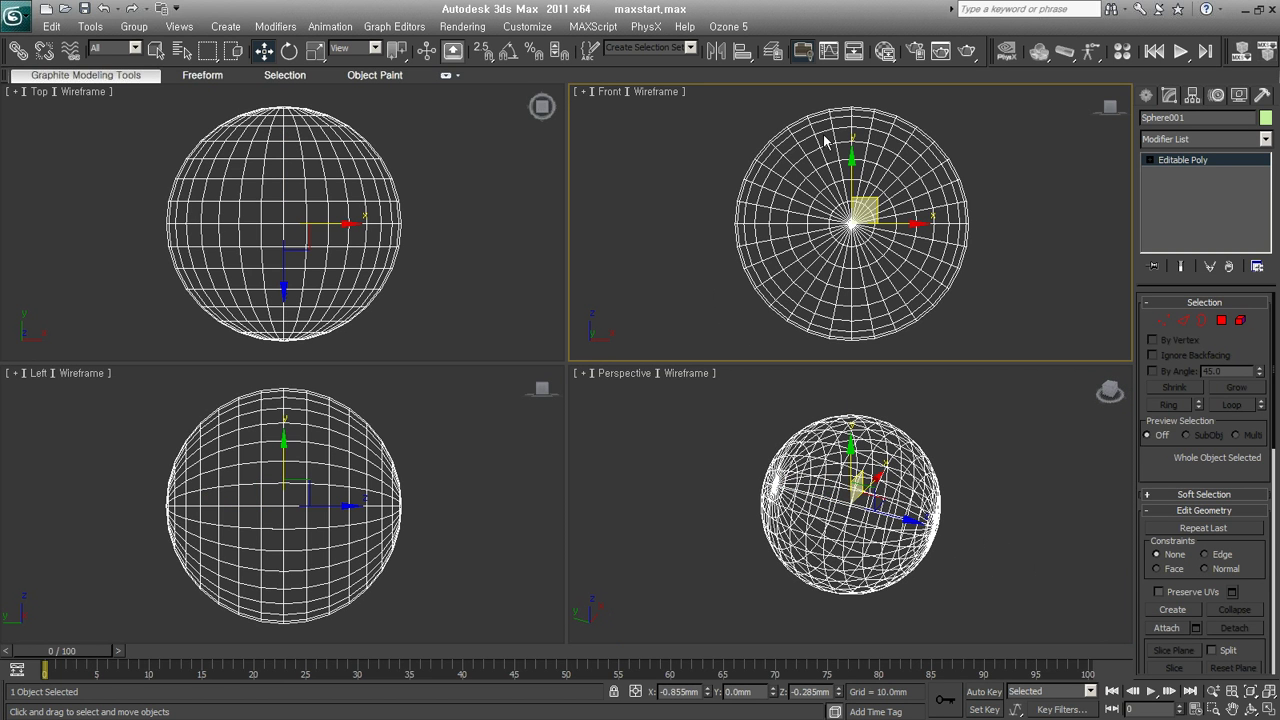
{"action": "right_click", "coordinate": [460, 277]}
{"action": "right_click", "coordinate": [362, 486]}
{"action": "key", "text": "ctrl+z"}
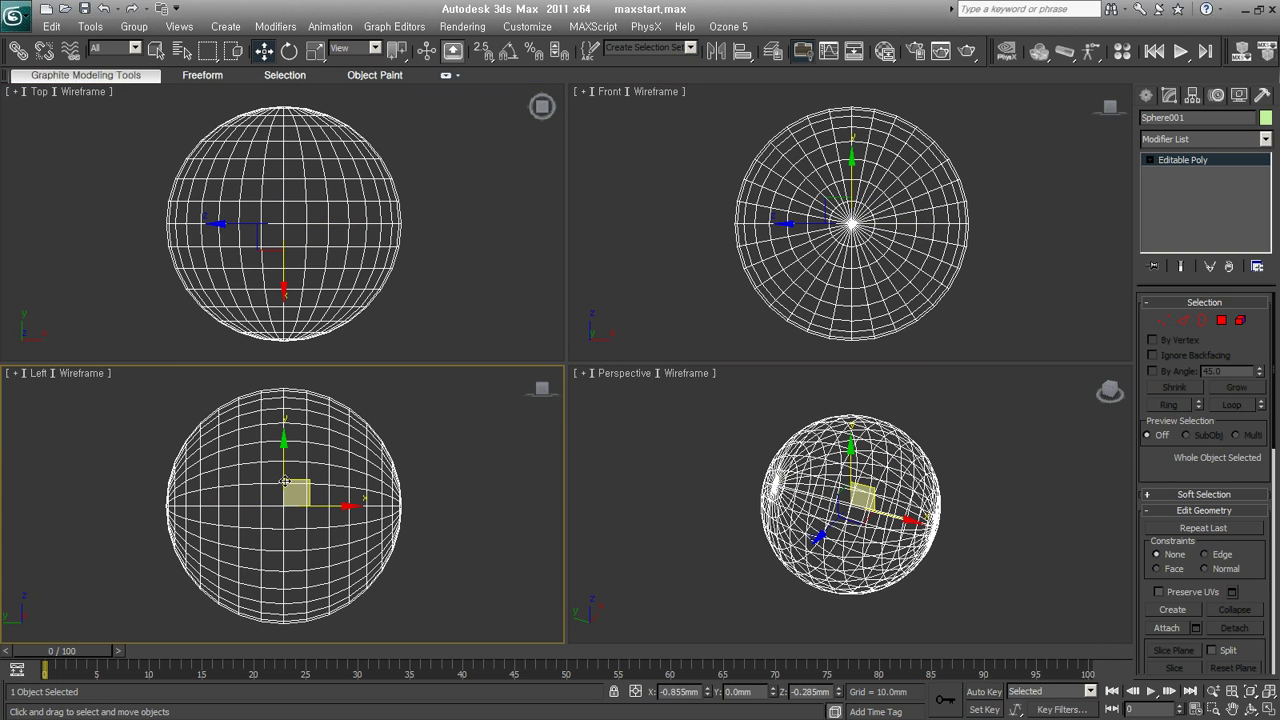
{"action": "left_click", "coordinate": [866, 219]}
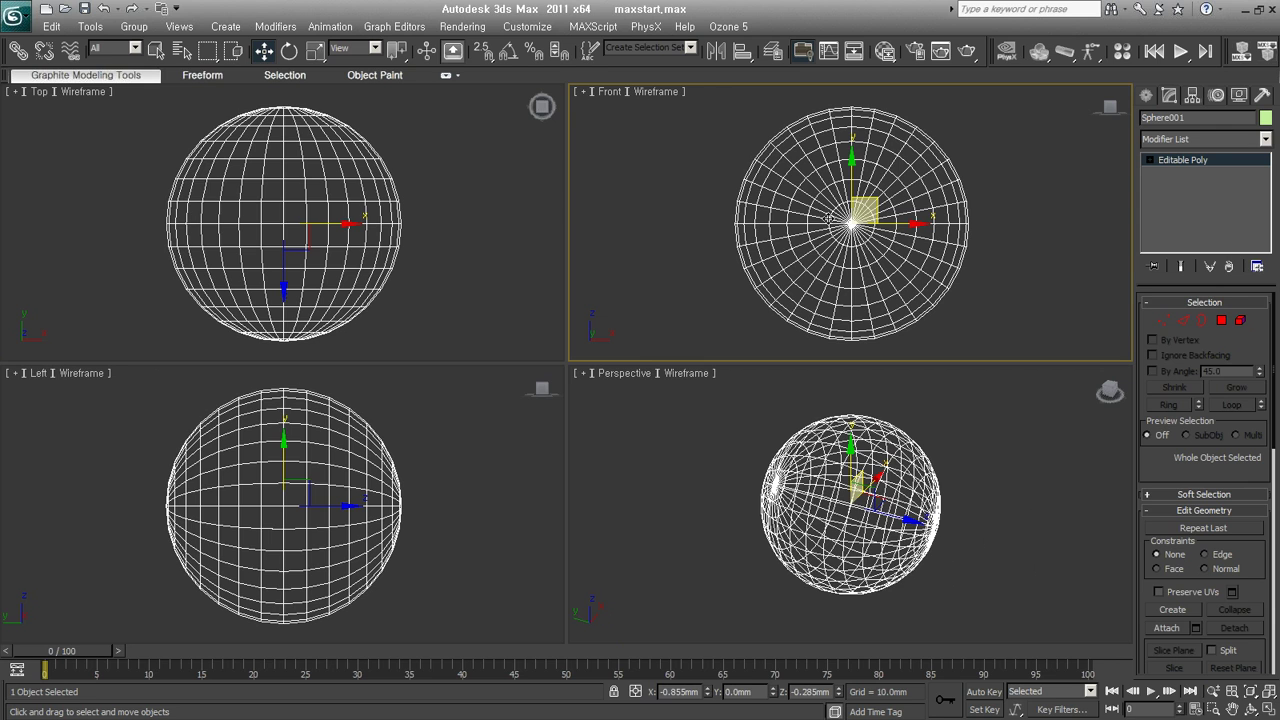
{"action": "right_click", "coordinate": [984, 525]}
{"action": "key", "text": "ctrl+z"}
Orbit the Perspective view, step through selection changes with undo/redo, and show the home grid.
{"action": "mouse_move", "coordinate": [984, 525]}
{"action": "middle_mouse_down", "text": "alt"}
{"action": "mouse_move", "coordinate": [969, 537]}
{"action": "mouse_move", "coordinate": [963, 504]}
{"action": "mouse_move", "coordinate": [807, 555]}
{"action": "middle_mouse_up", "text": "alt"}
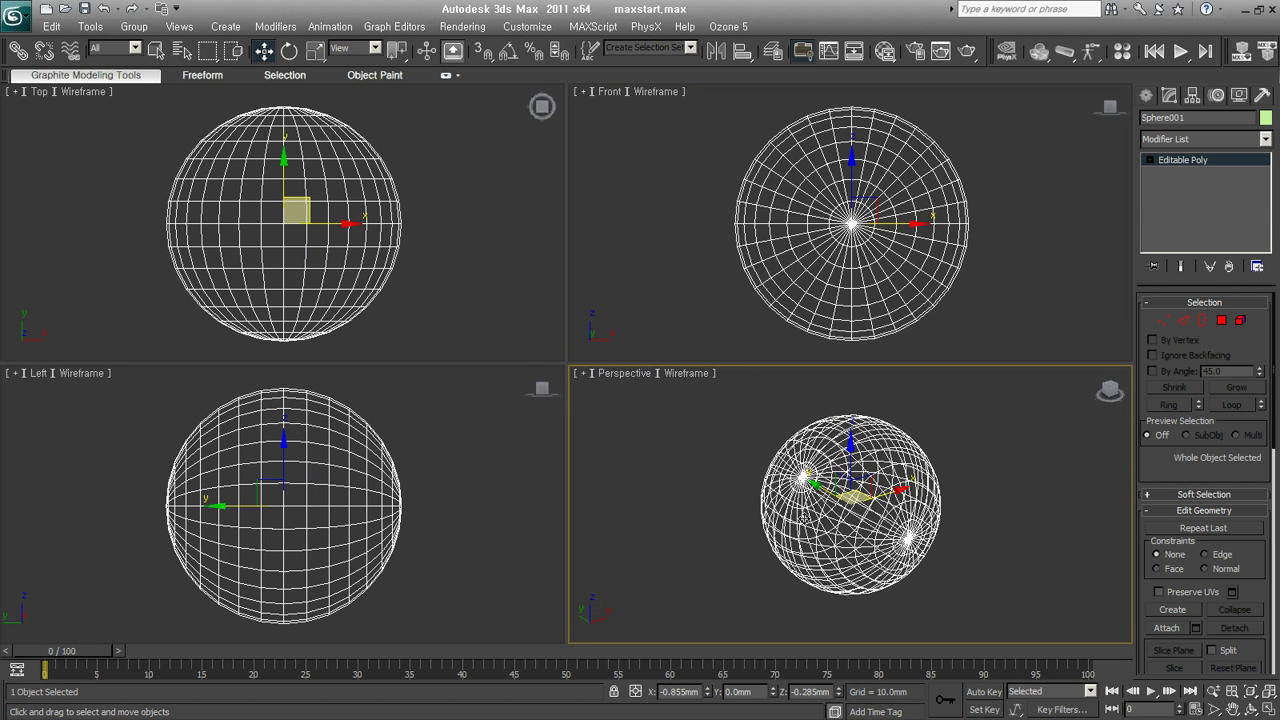
{"action": "key", "text": "ctrl+z"}
{"action": "key", "text": "ctrl+y"}
{"action": "key", "text": "ctrl+z"}
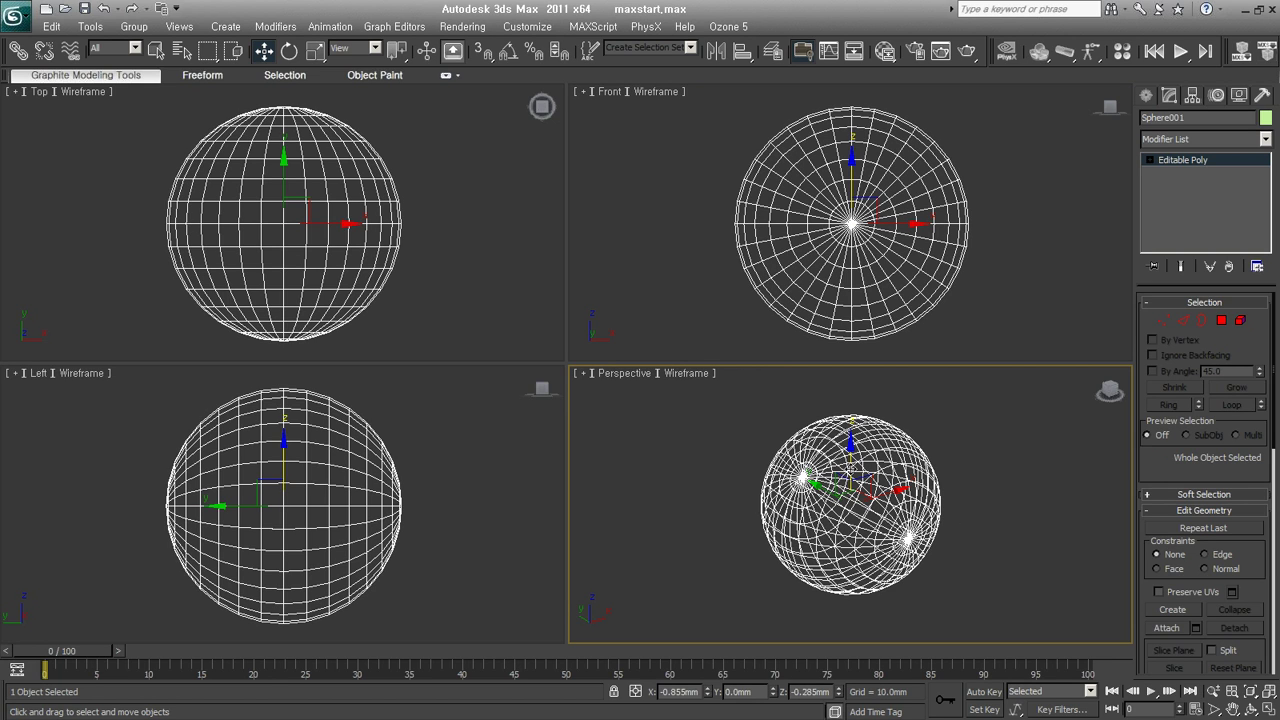
{"action": "key", "text": "ctrl+y"}
{"action": "key", "text": "ctrl+z"}
{"action": "key", "text": "ctrl+y"}
{"action": "key", "text": "ctrl+z"}
{"action": "key", "text": "ctrl+y"}
{"action": "key", "text": "ctrl+y"}
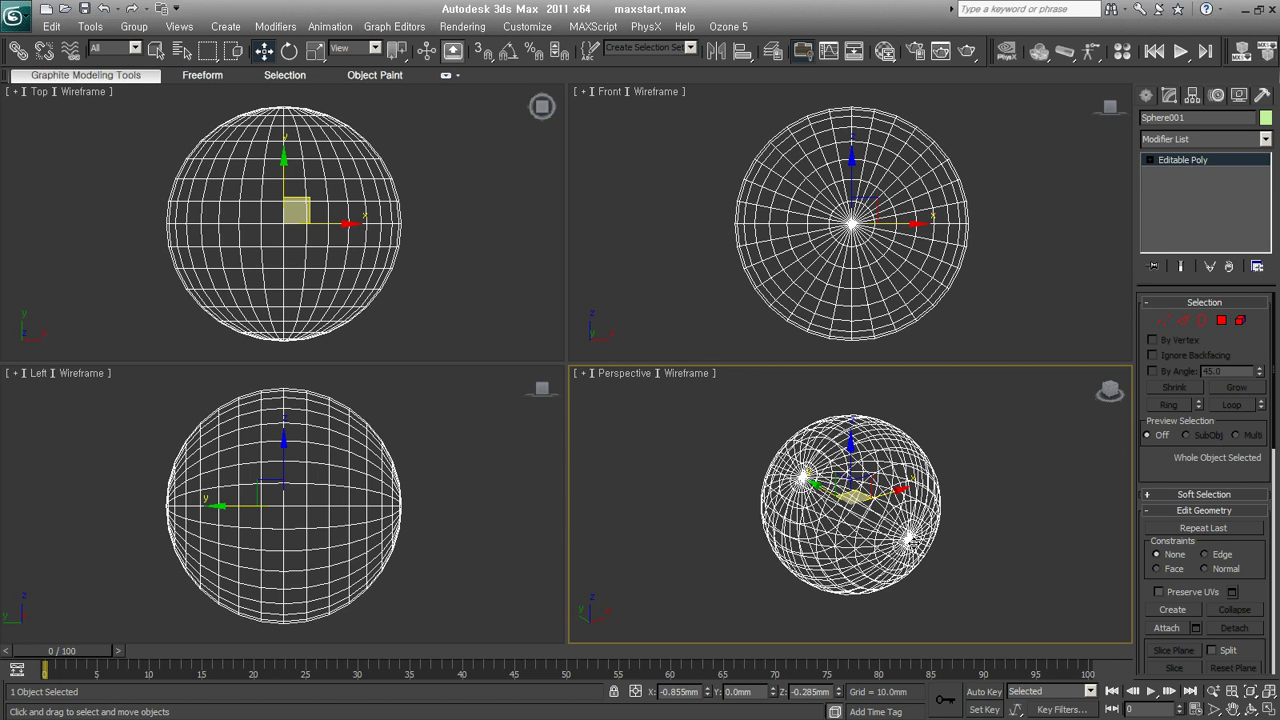
{"action": "key", "text": "g"}
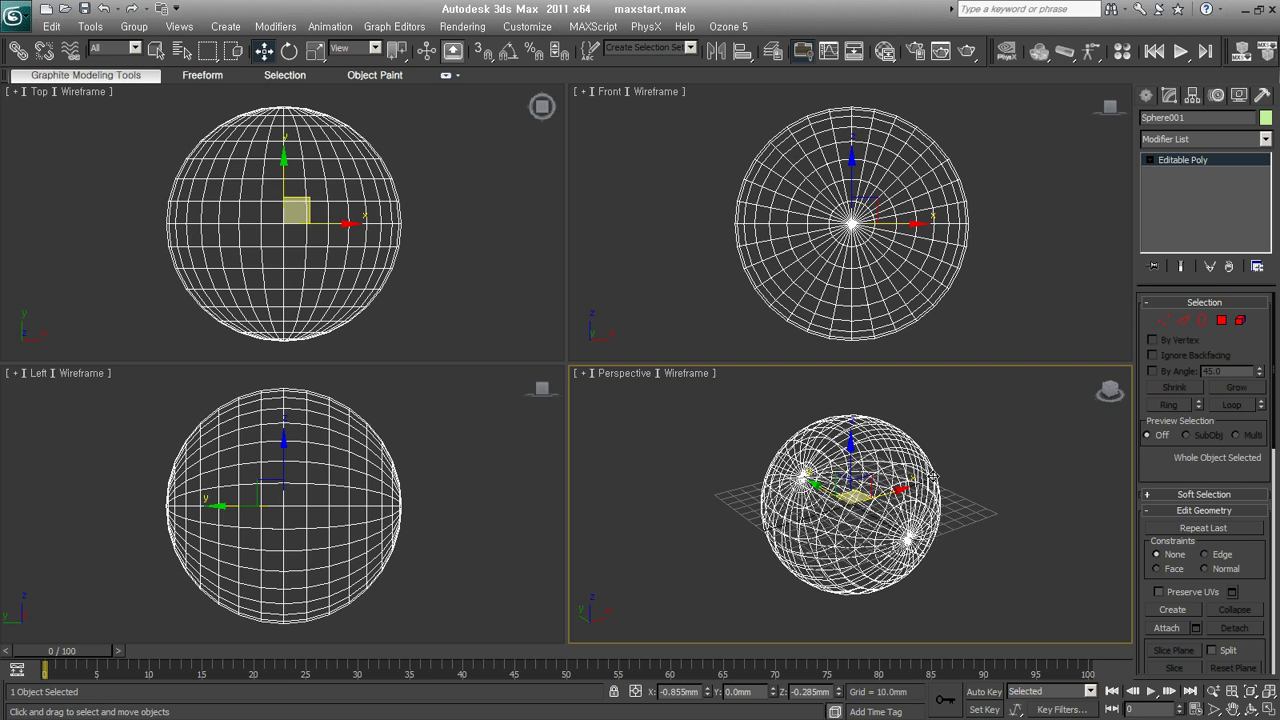
Drag the sphere down along Z and back to its starting height, then activate the Front view.
{"action": "middle_click_drag", "start_coordinate": [832, 553], "coordinate": [797, 538], "text": "alt"}
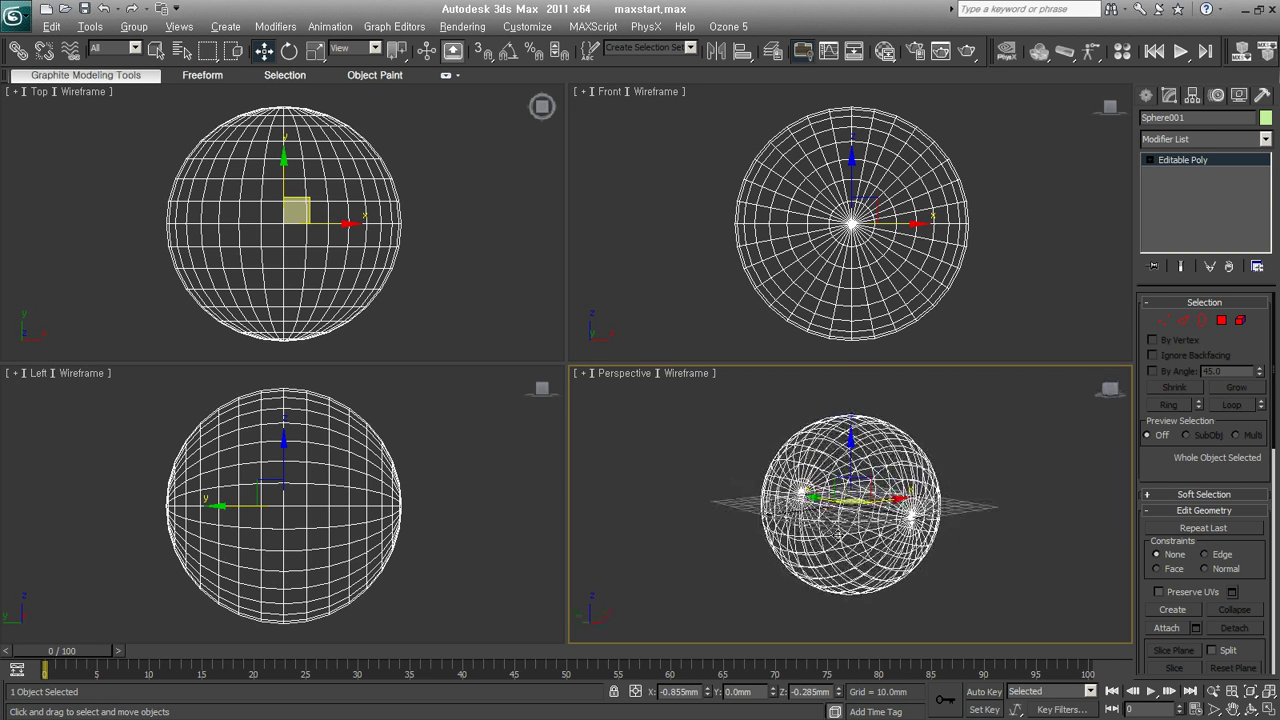
{"action": "middle_click_drag", "start_coordinate": [850, 560], "coordinate": [850, 540], "text": "alt"}
{"action": "left_click_drag", "start_coordinate": [851, 455], "coordinate": [832, 552]}
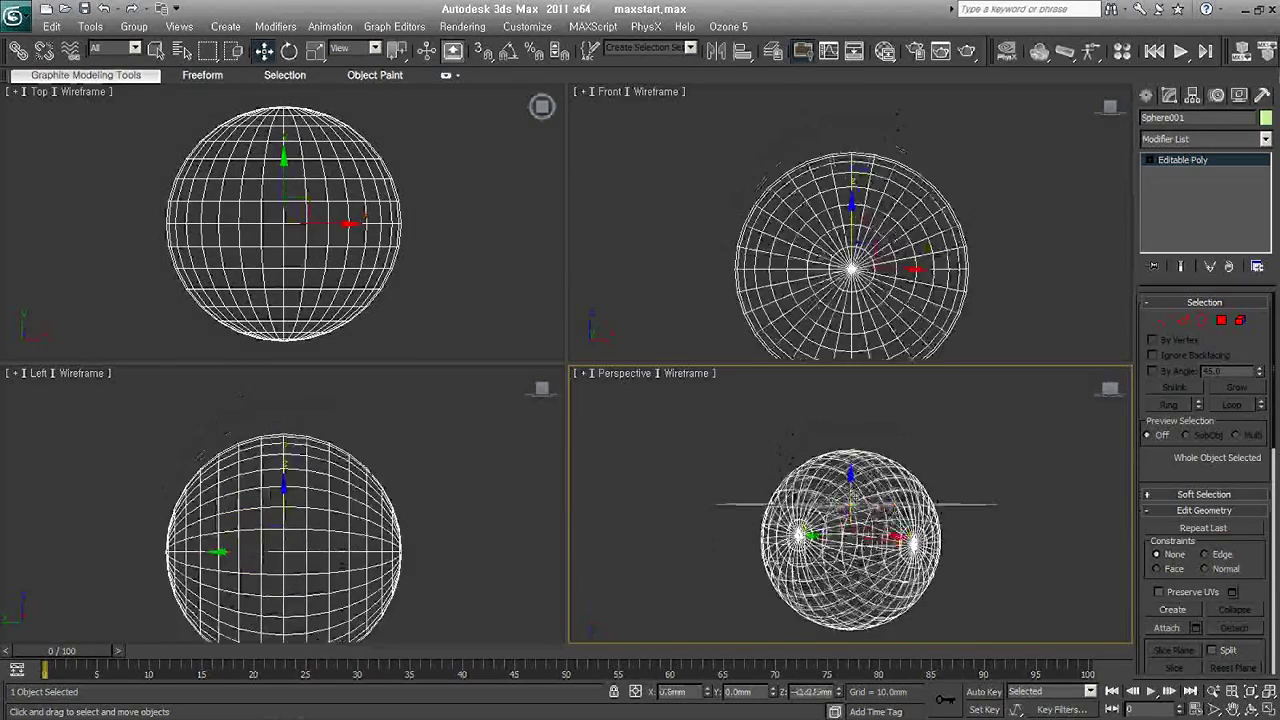
{"action": "left_click_drag", "start_coordinate": [832, 552], "coordinate": [850, 455]}
{"action": "mouse_move", "coordinate": [850, 470]}
{"action": "middle_mouse_down", "text": "alt"}
{"action": "mouse_move", "coordinate": [850, 500]}
{"action": "mouse_move", "coordinate": [840, 487]}
{"action": "middle_mouse_up", "text": "alt"}
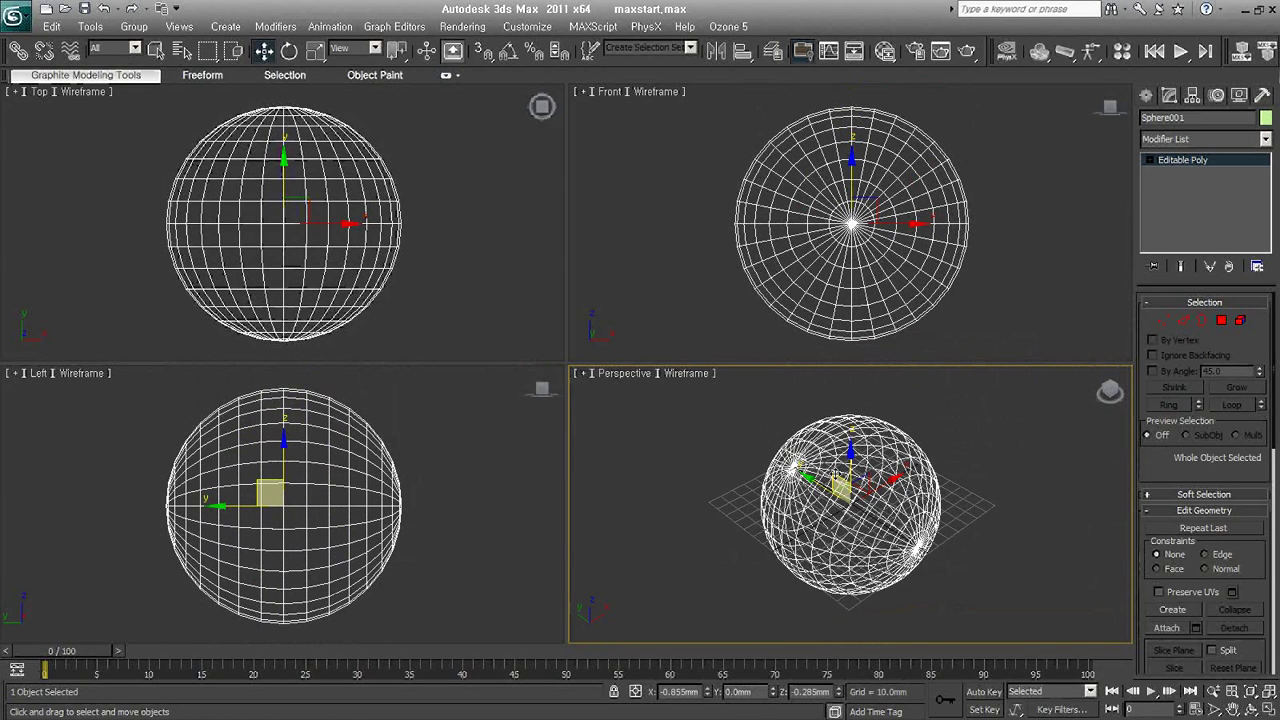
{"action": "right_click", "coordinate": [741, 297]}
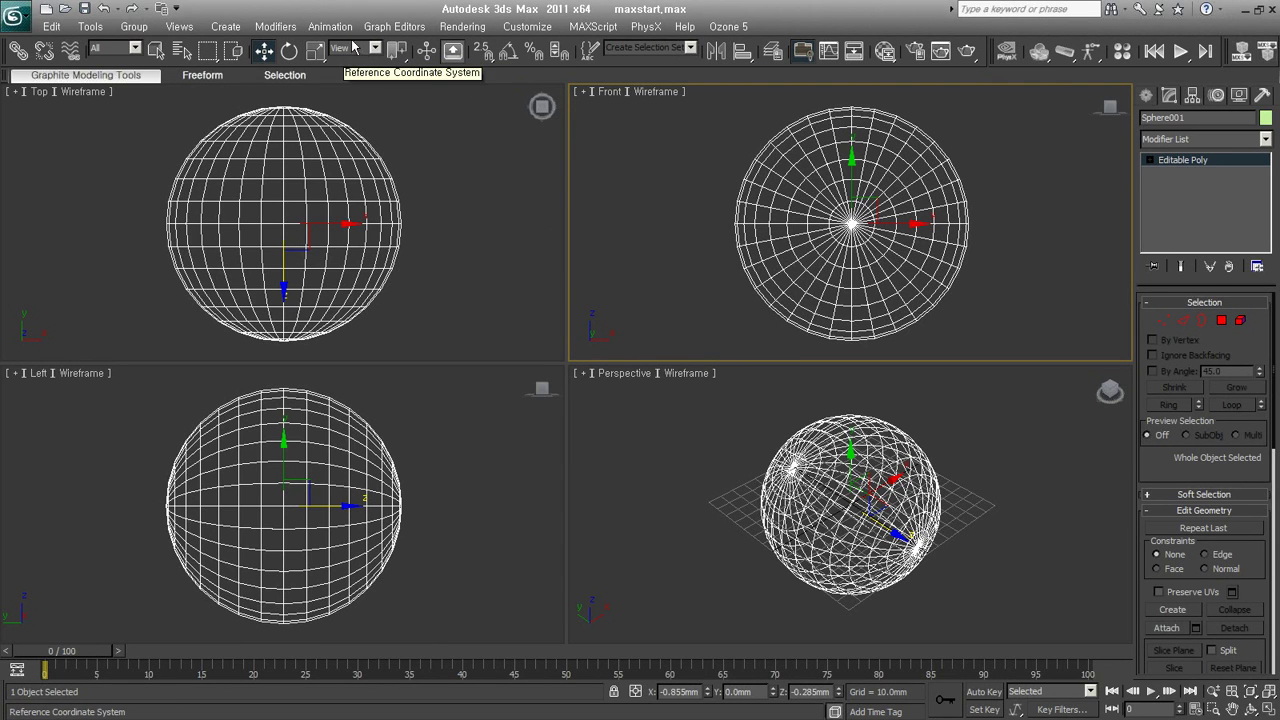
Cycle through the Top, Left and Perspective views, then reselect the old sphere and delete it.
{"action": "right_click", "coordinate": [430, 276]}
{"action": "right_click", "coordinate": [436, 464]}
{"action": "right_click", "coordinate": [760, 488]}
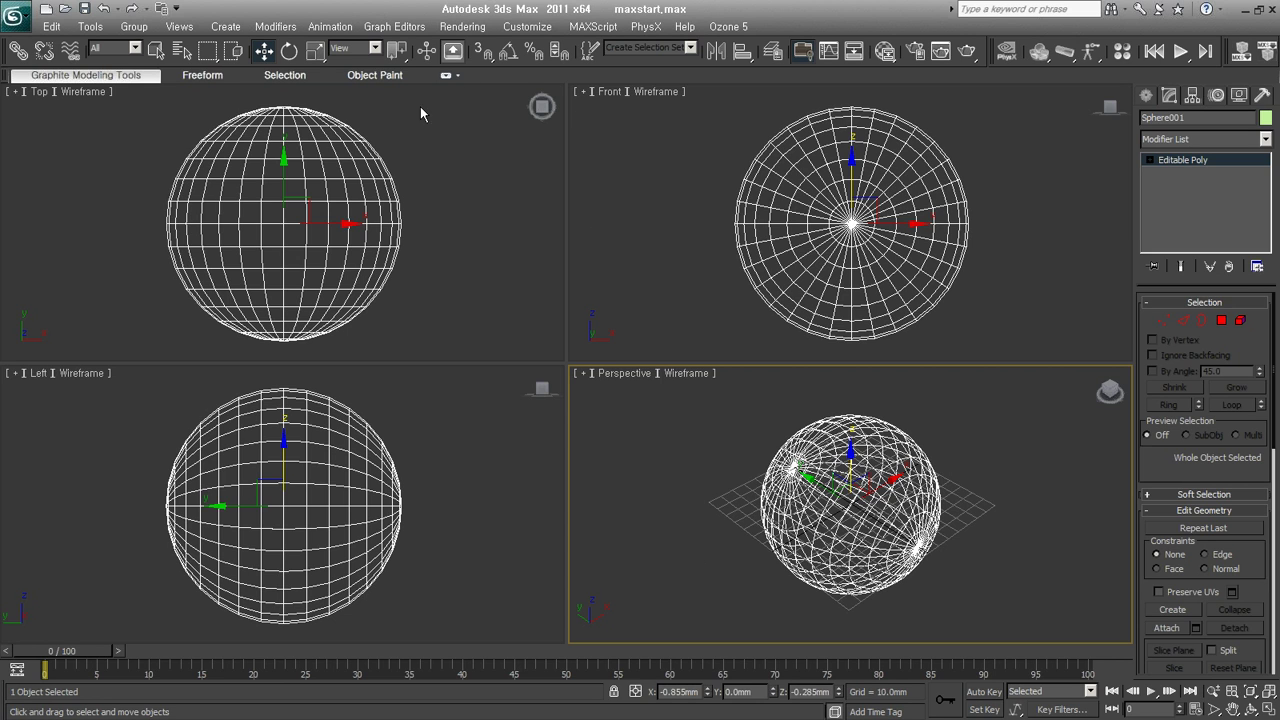
{"action": "left_click", "coordinate": [699, 480]}
{"action": "left_click", "coordinate": [745, 160]}
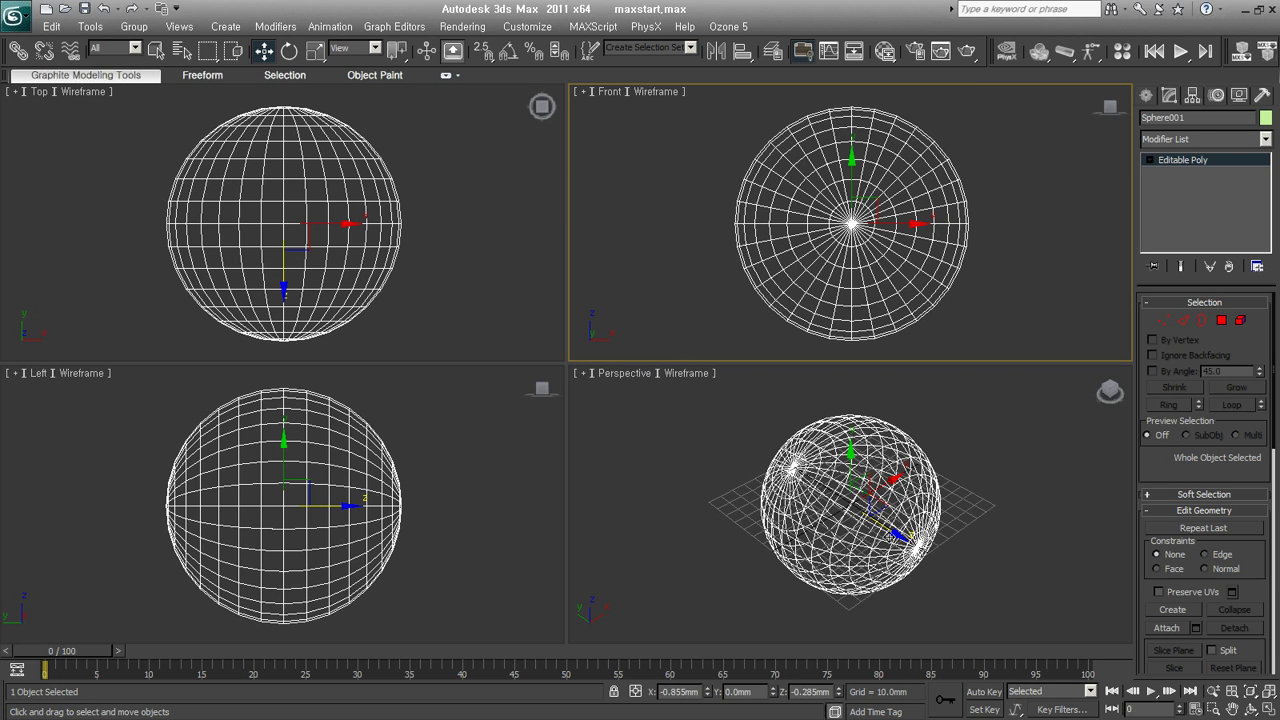
{"action": "key", "text": "Delete"}
Create a new Standard Primitives sphere by dragging in the Perspective view.
{"action": "left_click", "coordinate": [1146, 98]}
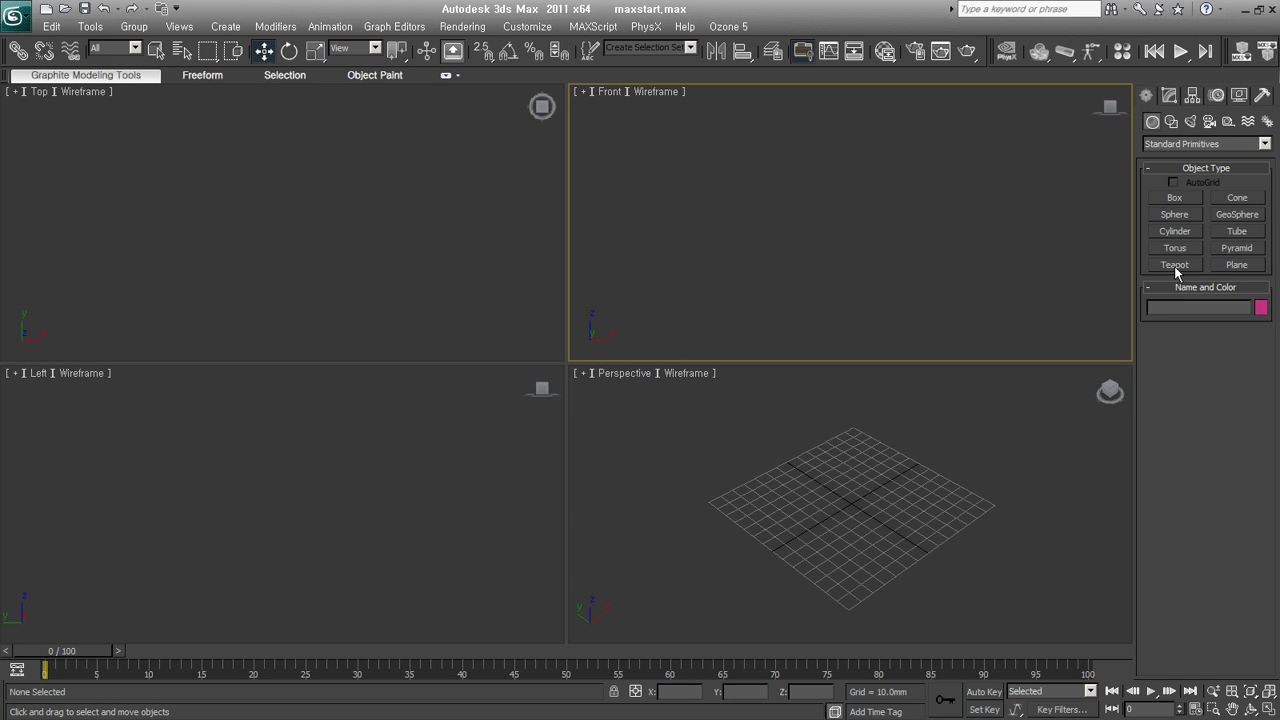
{"action": "left_click", "coordinate": [1178, 216]}
{"action": "left_click", "coordinate": [856, 532]}
{"action": "left_click_drag", "start_coordinate": [856, 532], "coordinate": [935, 532]}
{"action": "right_click", "coordinate": [935, 532]}
Select the new sphere with the Move tool, delete it, and make the Front view active.
{"action": "key", "text": "w"}
{"action": "left_click", "coordinate": [960, 500]}
{"action": "left_click", "coordinate": [899, 503]}
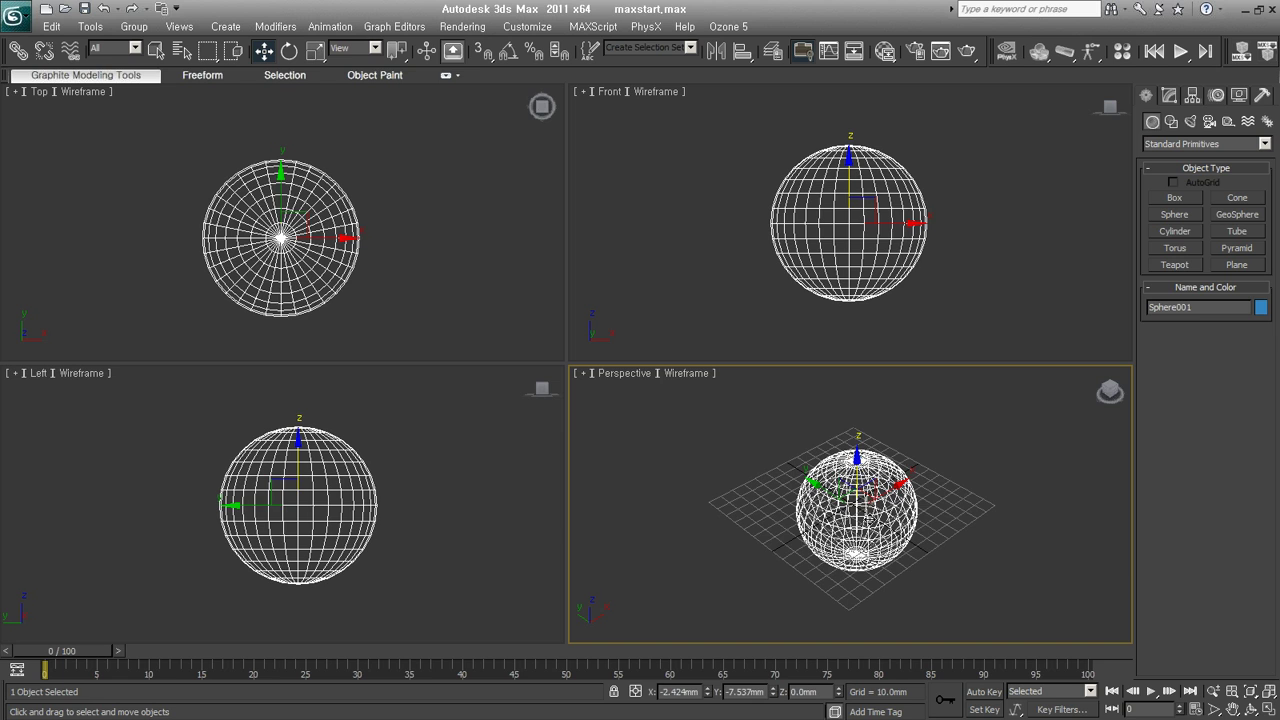
{"action": "middle_click_drag", "start_coordinate": [850, 480], "coordinate": [847, 488], "text": "alt"}
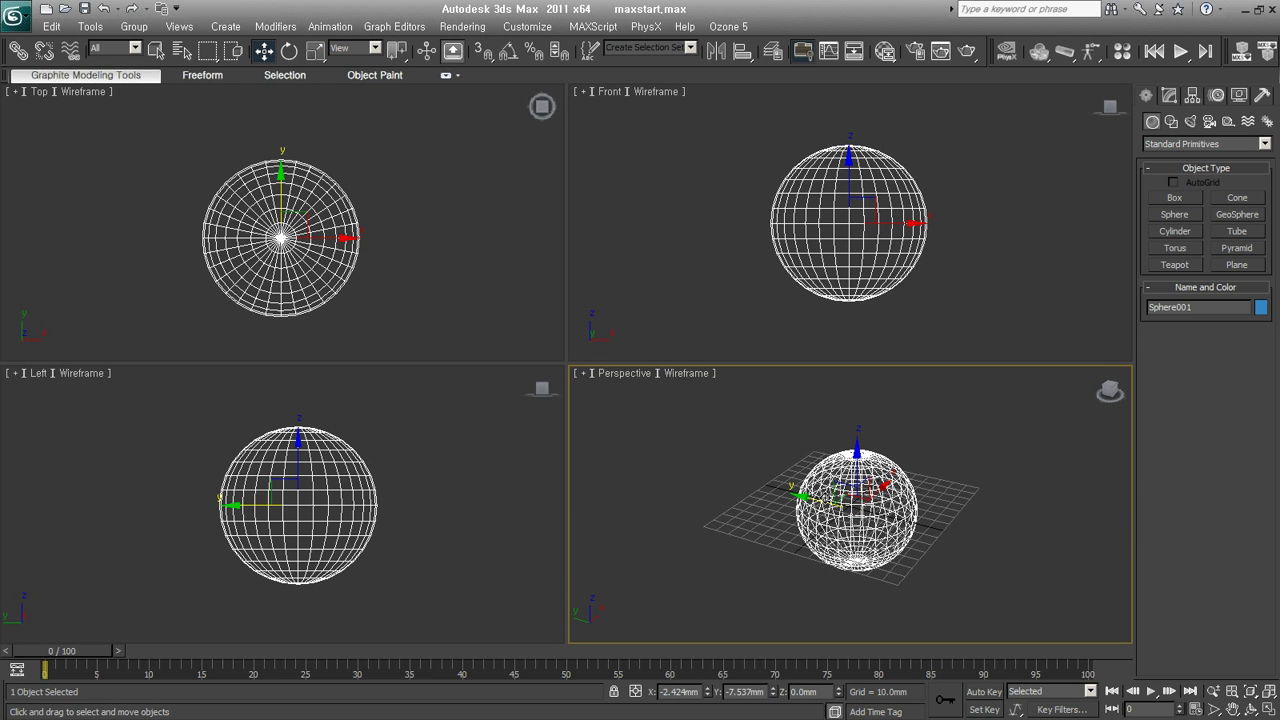
{"action": "key", "text": "Delete"}
{"action": "left_click", "coordinate": [860, 225]}
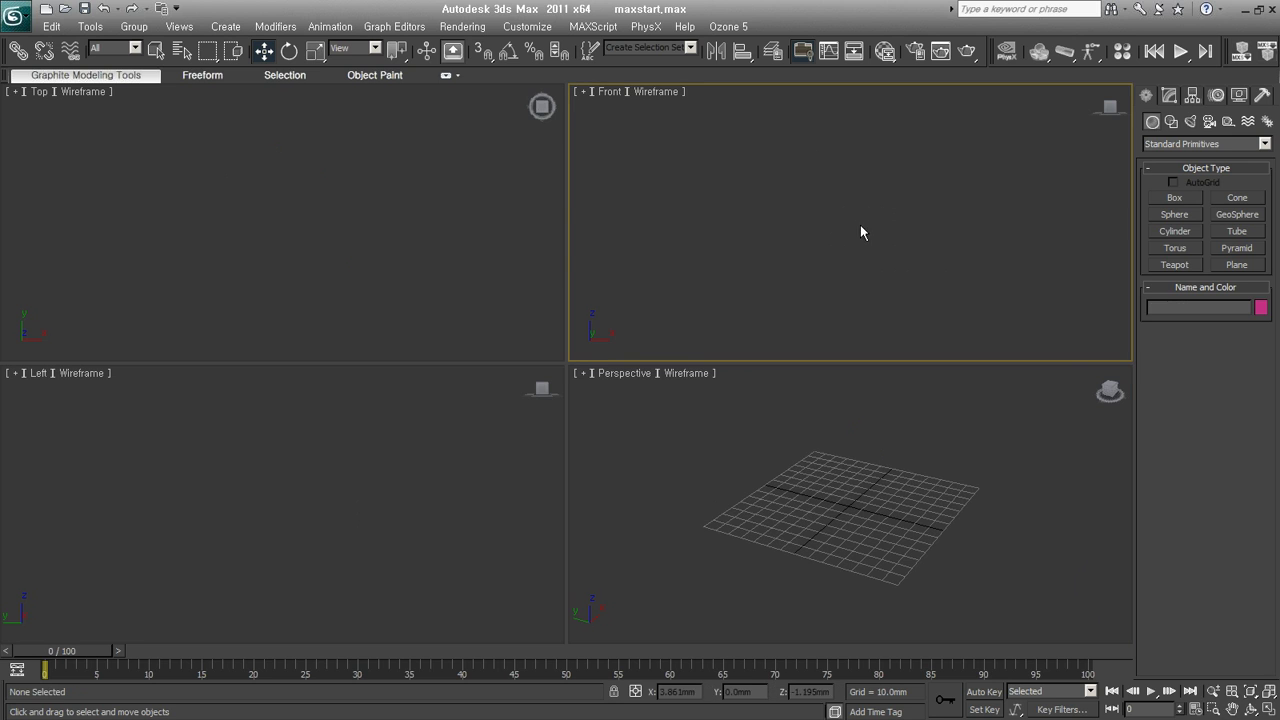
Draw a sphere in the Front view and set the reference coordinate system to Local.
{"action": "left_click", "coordinate": [1175, 214]}
{"action": "left_click_drag", "start_coordinate": [837, 208], "coordinate": [840, 285]}
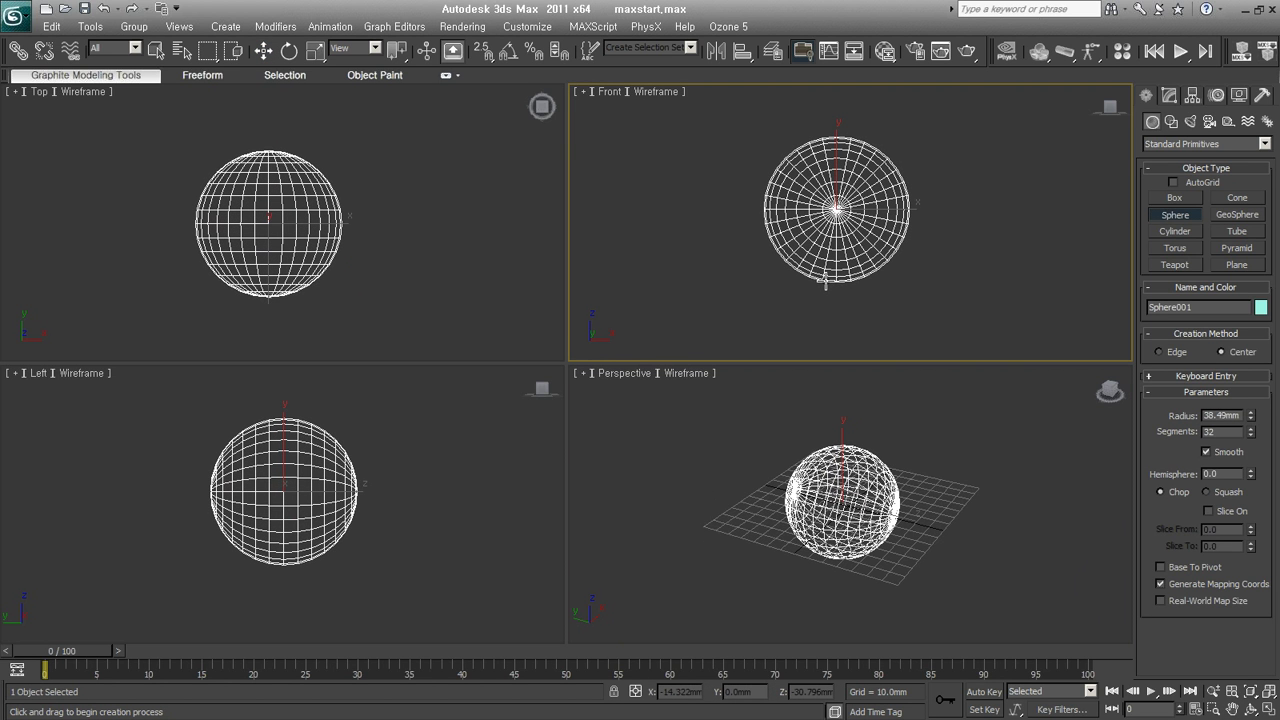
{"action": "left_click", "coordinate": [355, 48]}
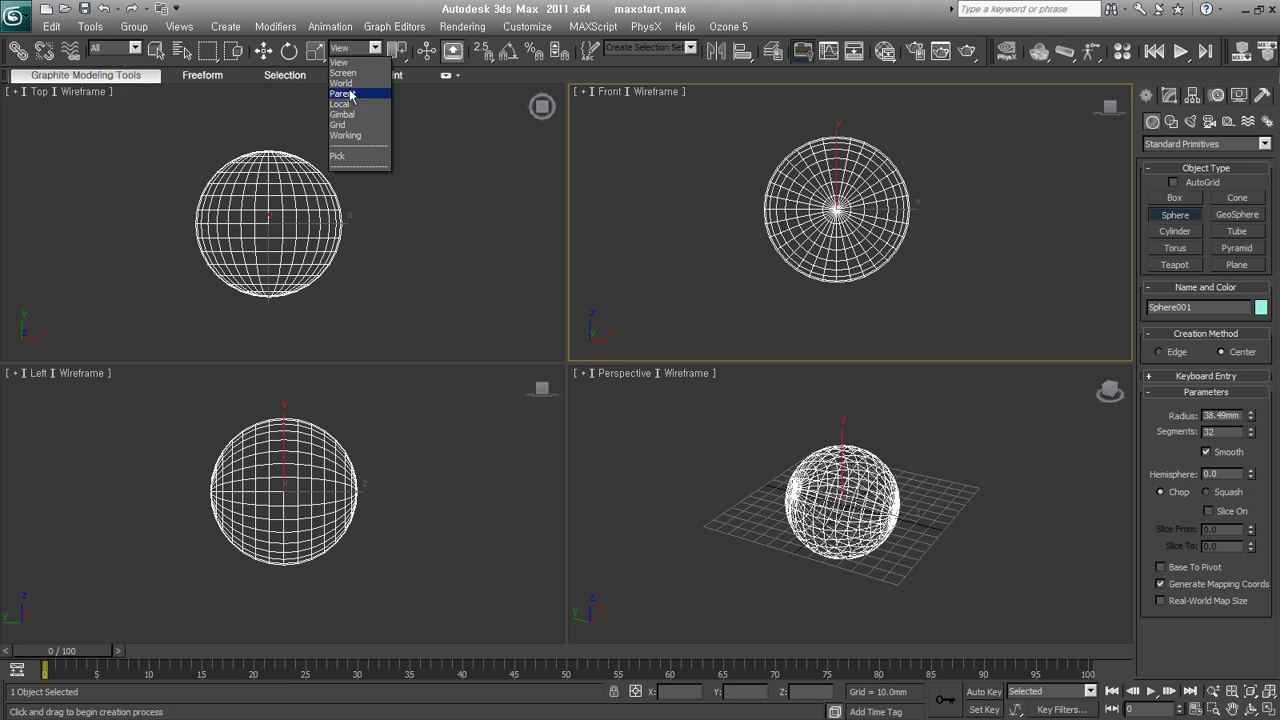
{"action": "left_click", "coordinate": [345, 104]}
{"action": "right_click", "coordinate": [746, 441]}
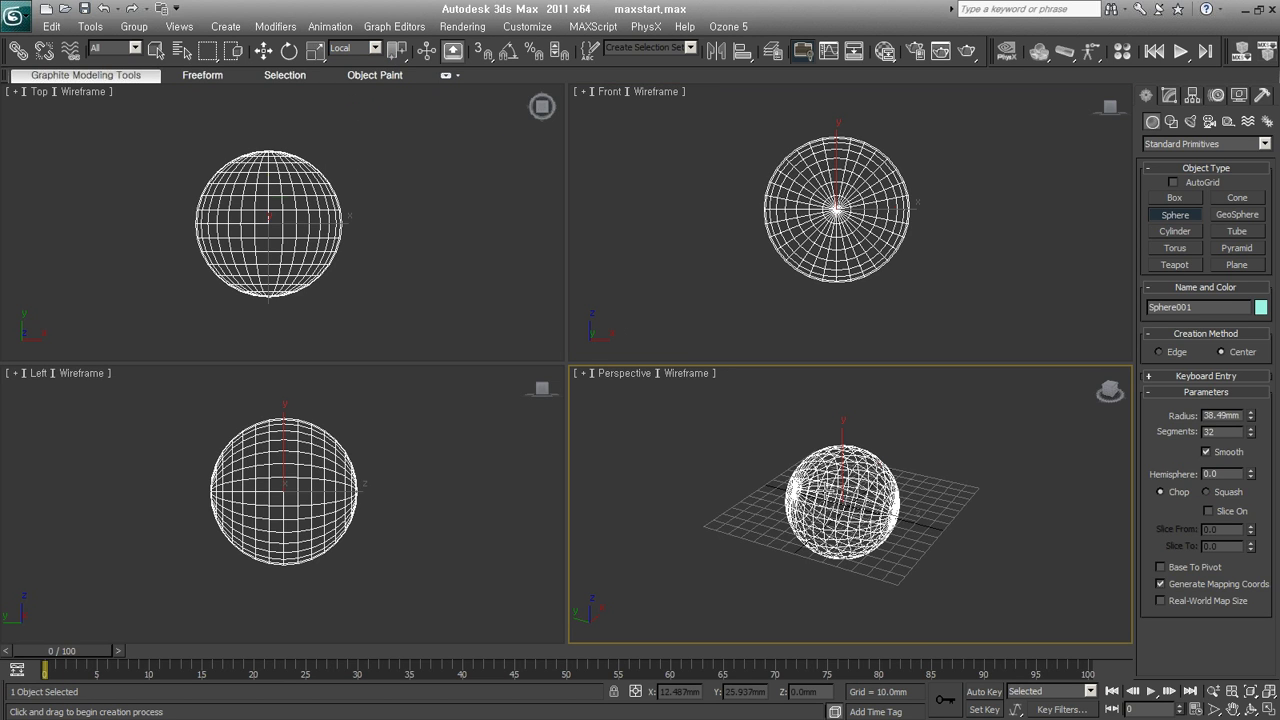
Check the sphere's Local axes, test-move it up on Z and cancel, then delete it.
{"action": "middle_click_drag", "start_coordinate": [941, 552], "coordinate": [903, 551], "text": "alt"}
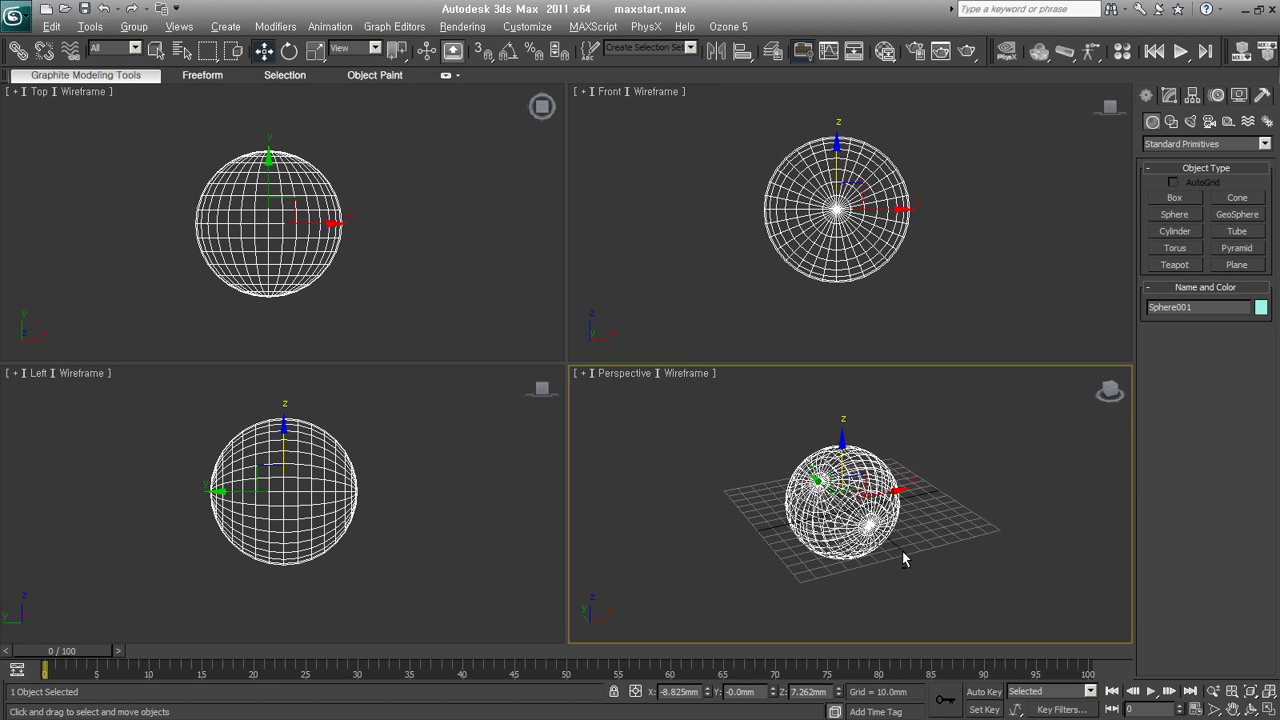
{"action": "left_click", "coordinate": [355, 48]}
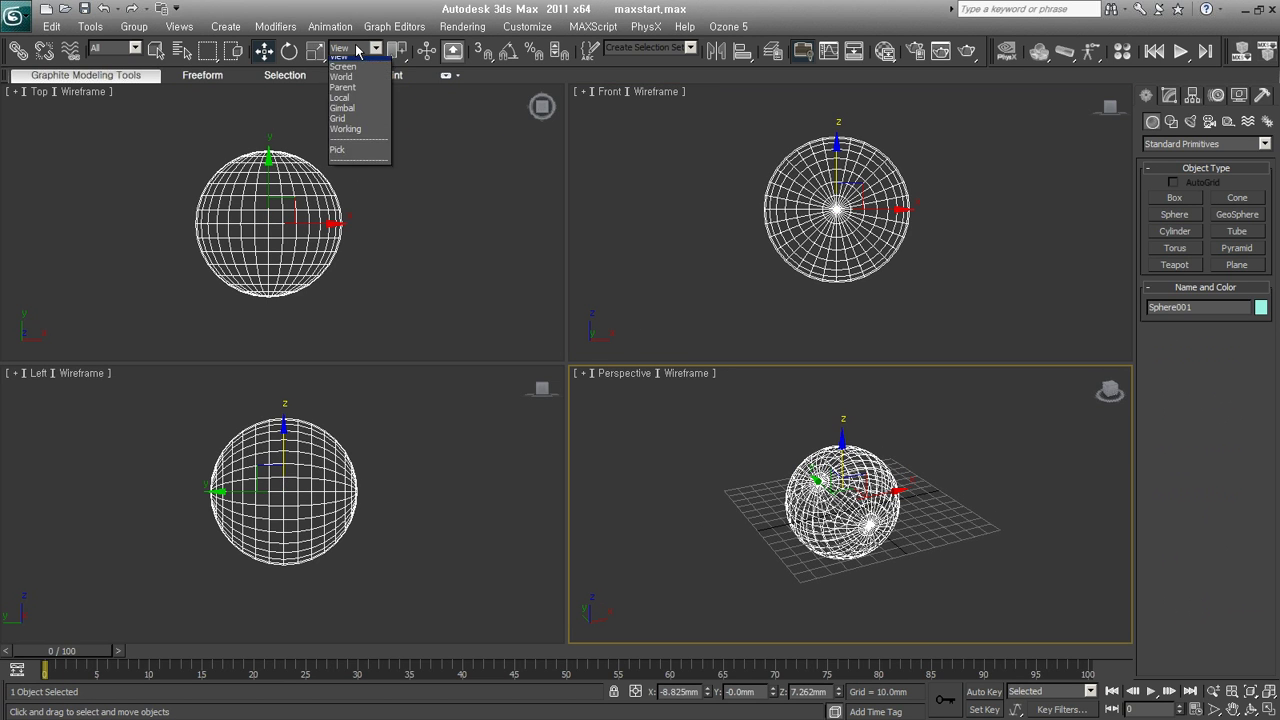
{"action": "left_click", "coordinate": [349, 105]}
{"action": "middle_click_drag", "start_coordinate": [770, 450], "coordinate": [785, 450], "text": "alt"}
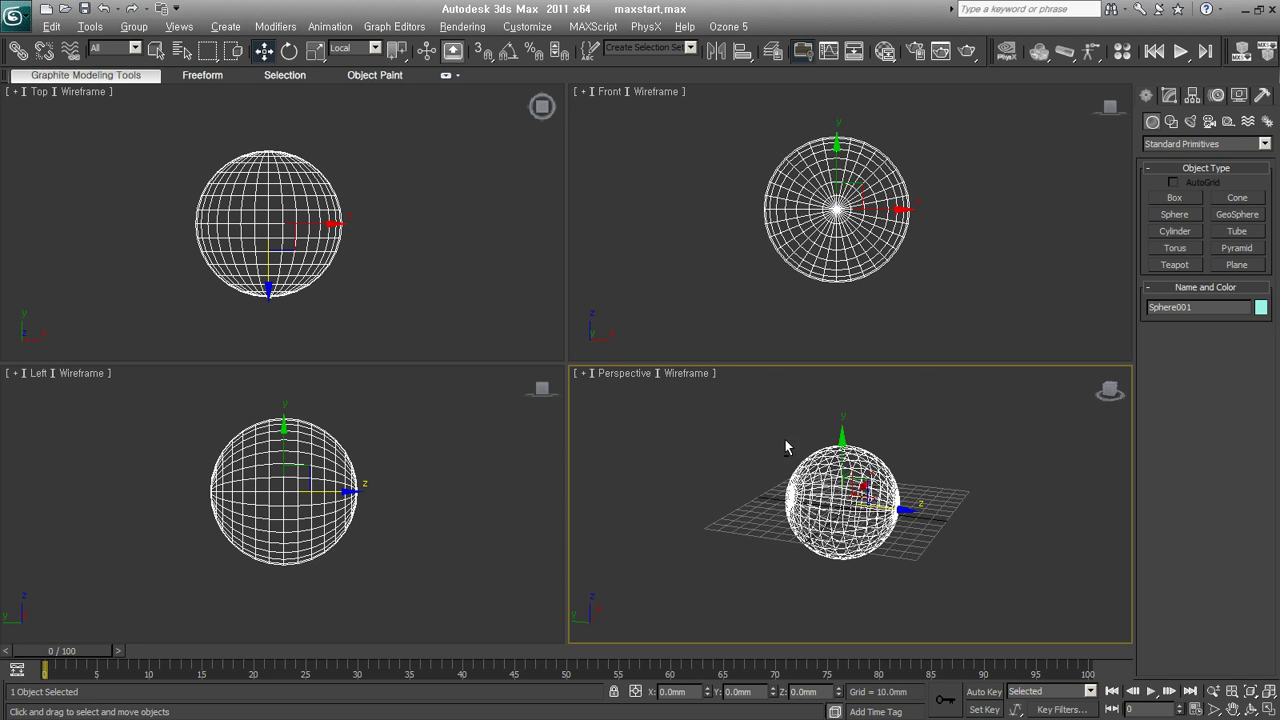
{"action": "middle_click_drag", "start_coordinate": [953, 573], "coordinate": [860, 543], "text": "alt"}
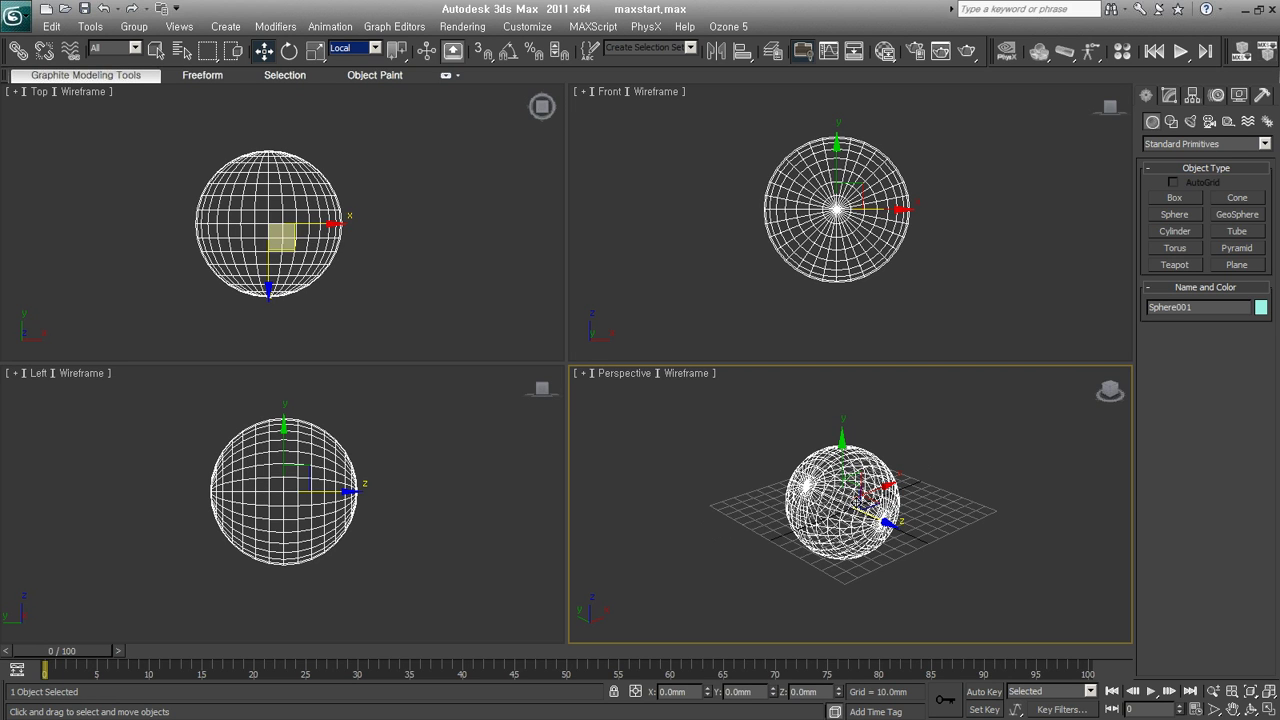
{"action": "mouse_move", "coordinate": [885, 522]}
{"action": "left_mouse_down"}
{"action": "mouse_move", "coordinate": [975, 564]}
{"action": "mouse_move", "coordinate": [829, 506]}
{"action": "mouse_move", "coordinate": [991, 566]}
{"action": "mouse_move", "coordinate": [889, 523]}
{"action": "mouse_move", "coordinate": [895, 595]}
{"action": "left_mouse_up"}
{"action": "right_click", "coordinate": [895, 595]}
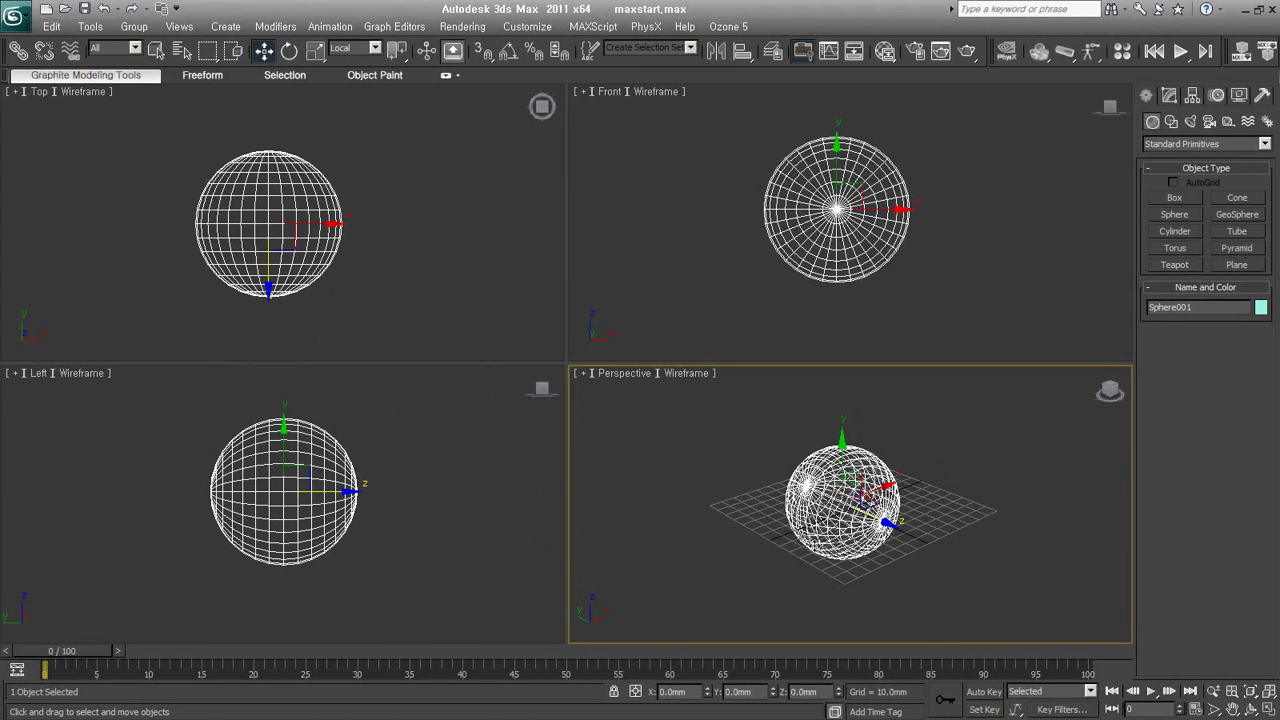
{"action": "key", "text": "Delete"}
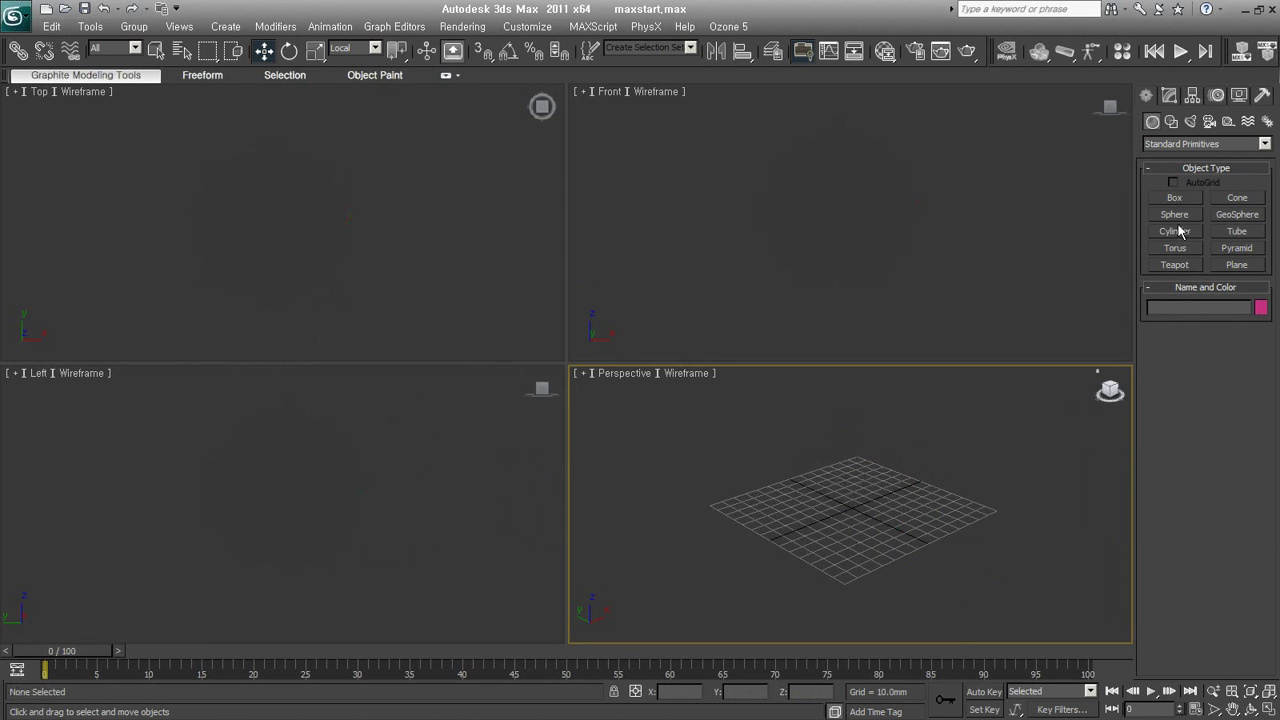
{"action": "left_click", "coordinate": [1175, 265]}
{"action": "left_click_drag", "start_coordinate": [837, 523], "coordinate": [886, 538]}
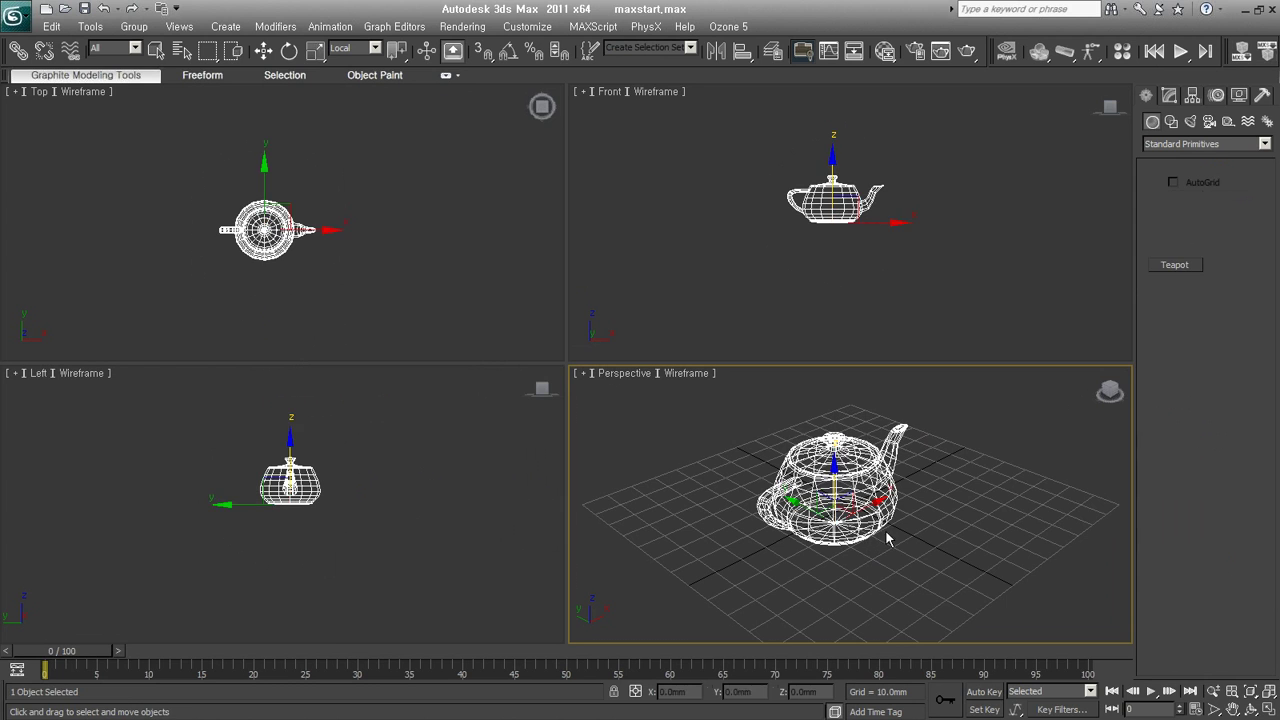
{"action": "key", "text": "w"}
{"action": "mouse_move", "coordinate": [838, 565]}
{"action": "middle_mouse_down", "text": "alt"}
{"action": "mouse_move", "coordinate": [894, 580]}
{"action": "mouse_move", "coordinate": [777, 543]}
{"action": "mouse_move", "coordinate": [820, 437]}
{"action": "mouse_move", "coordinate": [823, 492]}
{"action": "mouse_move", "coordinate": [833, 476]}
{"action": "middle_mouse_up", "text": "alt"}
{"action": "mouse_move", "coordinate": [833, 476]}
{"action": "left_mouse_down"}
{"action": "mouse_move", "coordinate": [833, 462]}
{"action": "mouse_move", "coordinate": [828, 485]}
{"action": "left_mouse_up"}
{"action": "middle_click_drag", "start_coordinate": [828, 485], "coordinate": [820, 562], "text": "alt"}
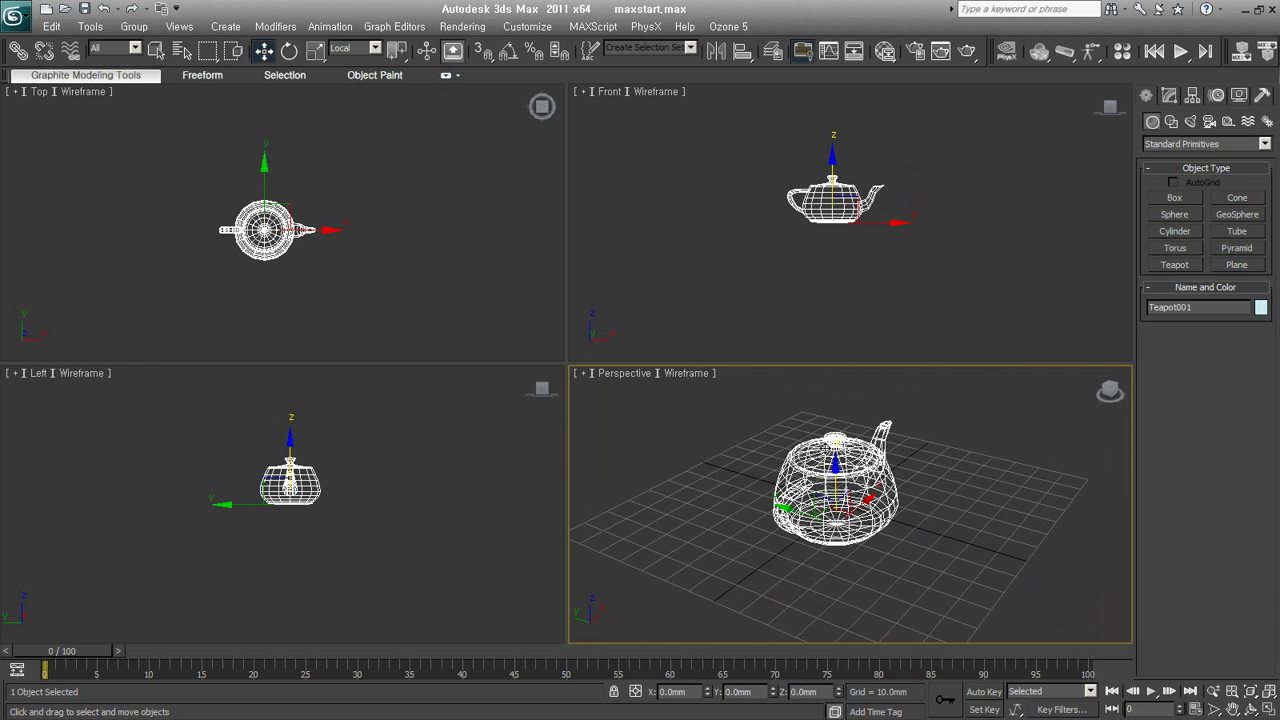
{"action": "mouse_move", "coordinate": [835, 478]}
{"action": "left_mouse_down"}
{"action": "mouse_move", "coordinate": [835, 362]}
{"action": "mouse_move", "coordinate": [835, 478]}
{"action": "left_mouse_up"}
{"action": "key", "text": "Delete"}
{"action": "key", "text": "shift+z"}
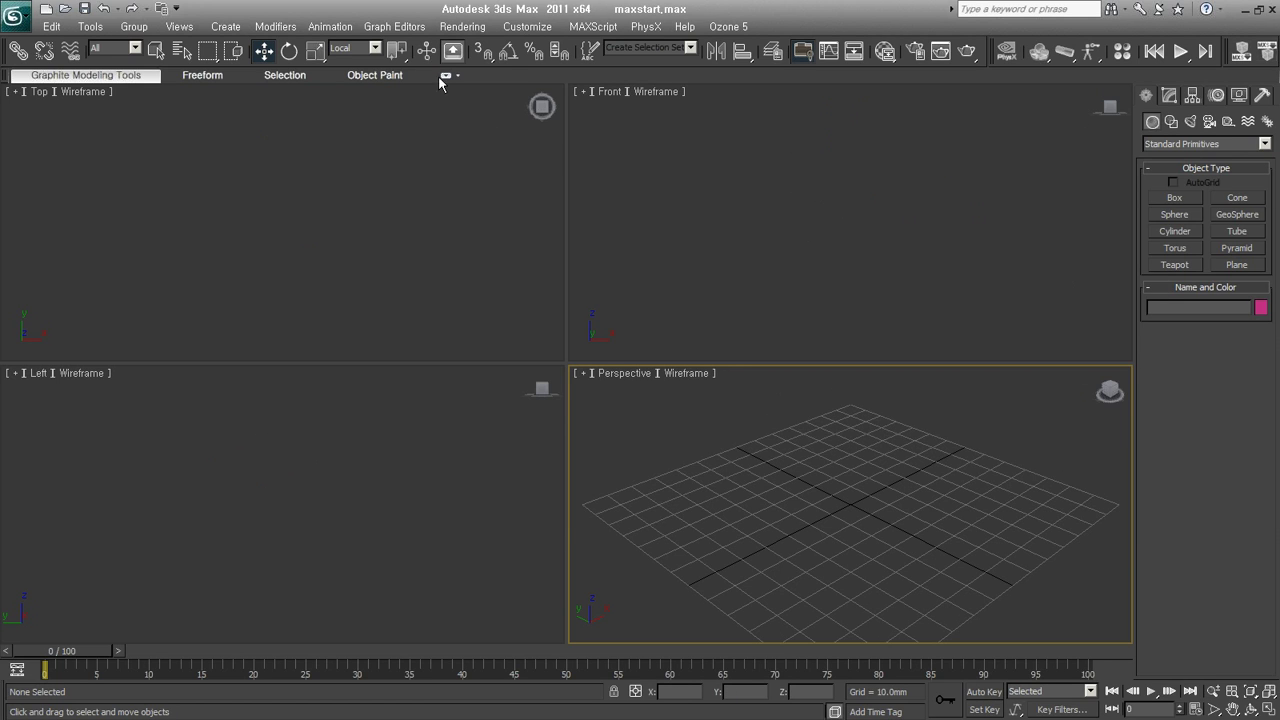
Set the reference coordinate system back to View, try Rotate and Uniform Scale, then pick Sphere.
{"action": "left_click", "coordinate": [374, 48]}
{"action": "left_click", "coordinate": [358, 64]}
{"action": "left_click", "coordinate": [289, 53]}
{"action": "left_click", "coordinate": [316, 54]}
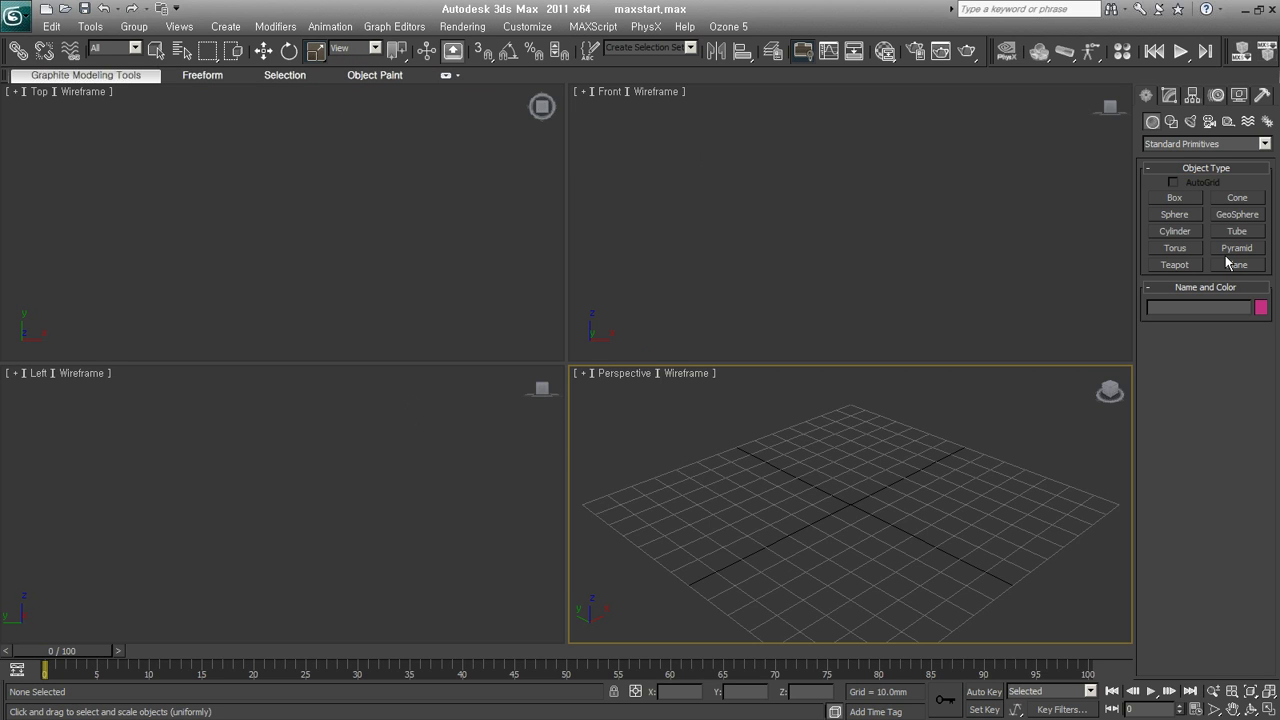
{"action": "left_click", "coordinate": [1175, 214]}
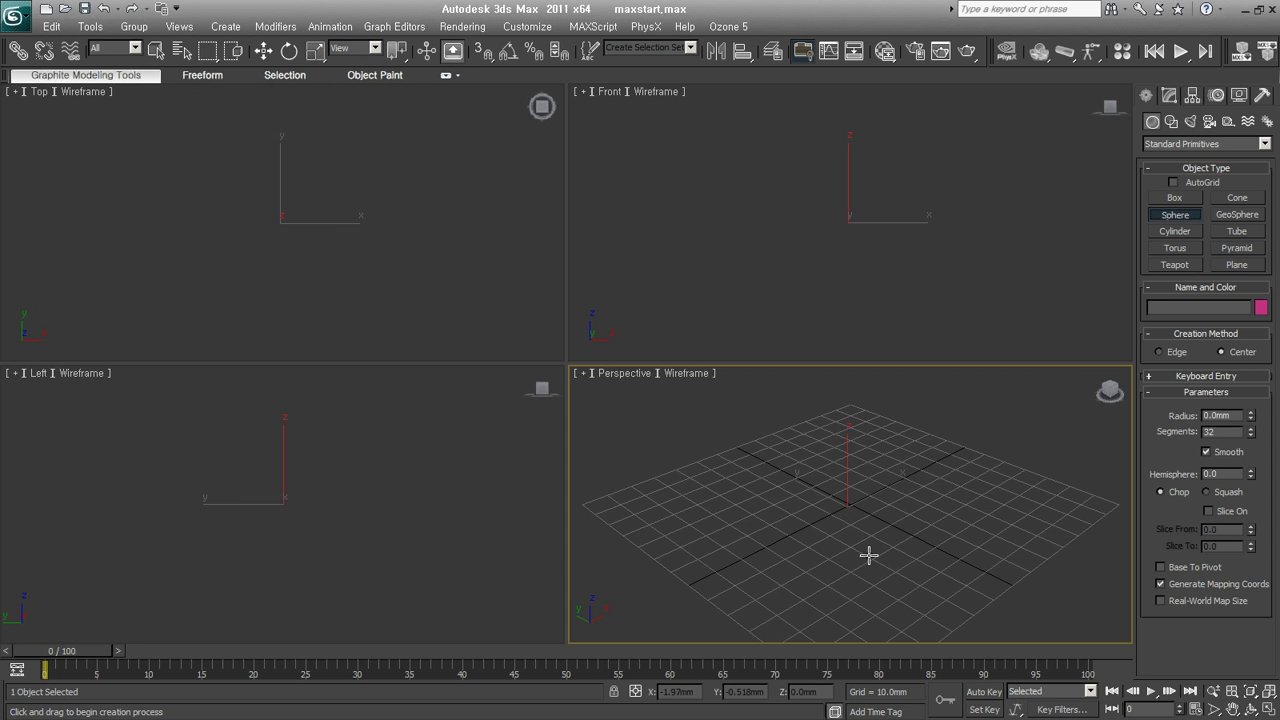
Draw a sphere in the Perspective view and zoom extents all views to fit it.
{"action": "left_click_drag", "start_coordinate": [869, 551], "coordinate": [918, 478]}
{"action": "key", "text": "ctrl+shift+z"}
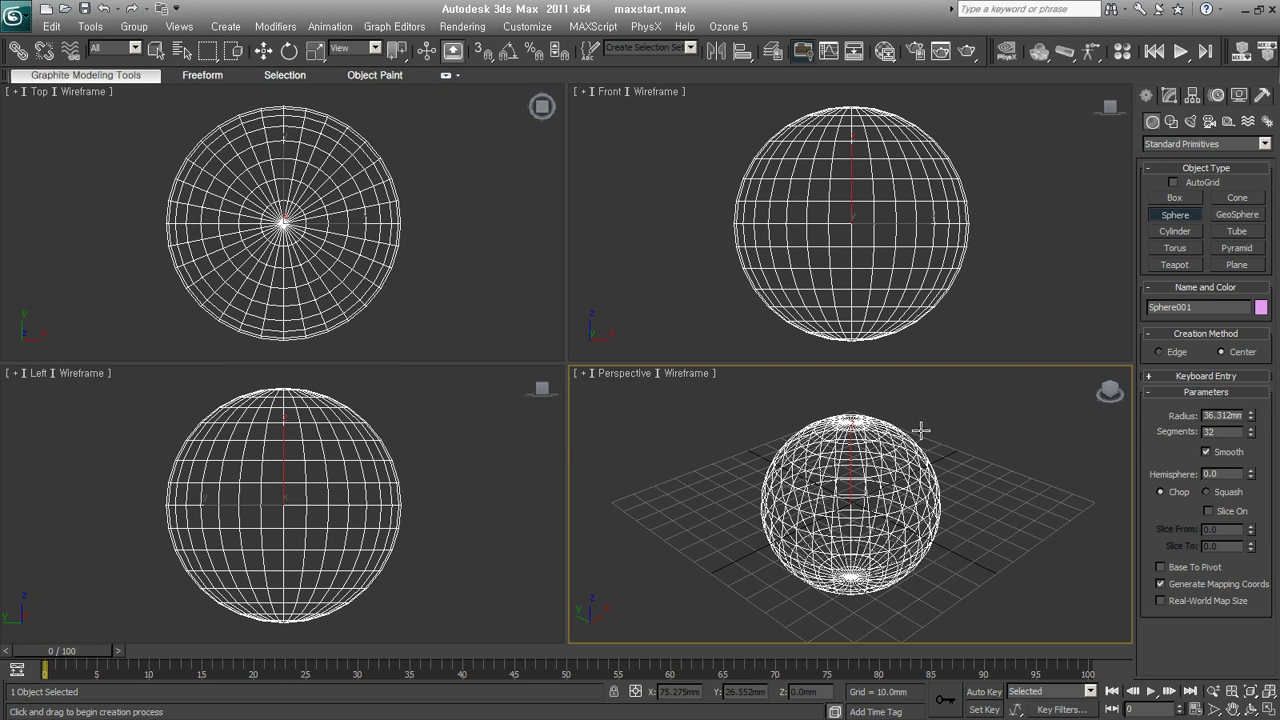
{"action": "key", "text": "r"}
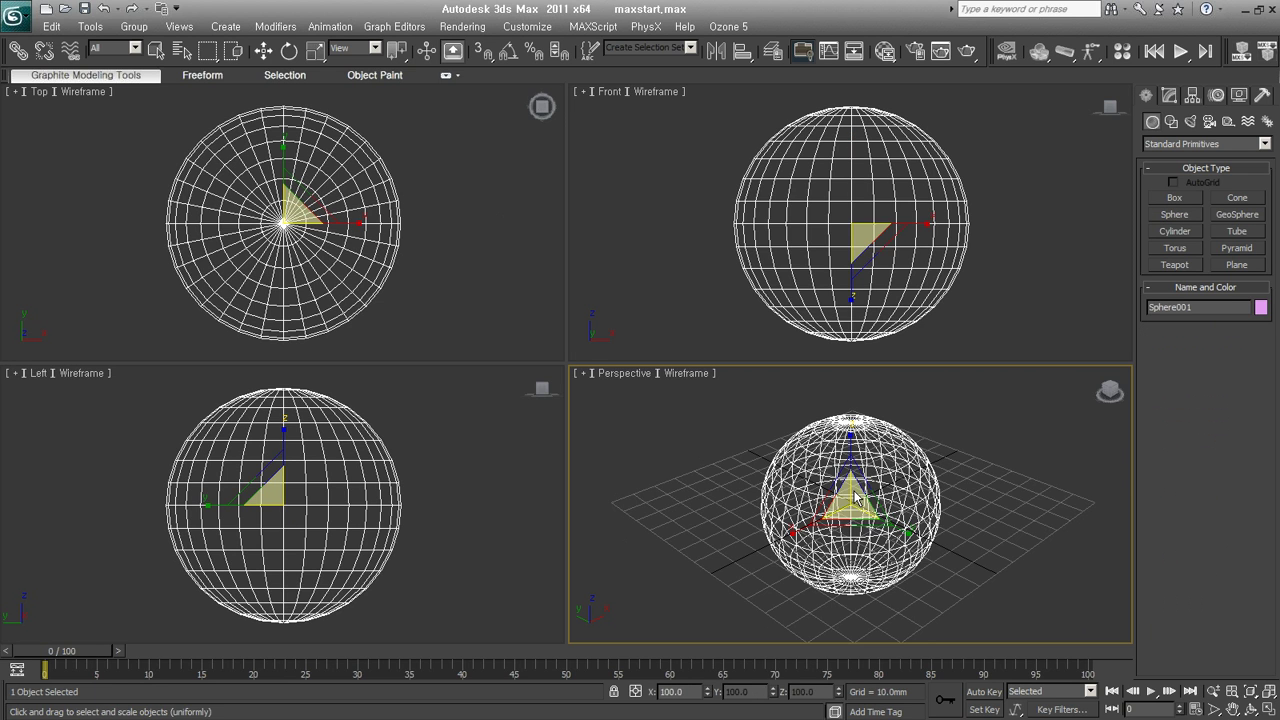
{"action": "right_click", "coordinate": [851, 408]}
{"action": "left_click", "coordinate": [870, 420]}
Hide the Perspective grid and move the sphere to sit near the origin.
{"action": "middle_click_drag", "start_coordinate": [930, 552], "coordinate": [892, 560], "text": "alt"}
{"action": "key", "text": "g"}
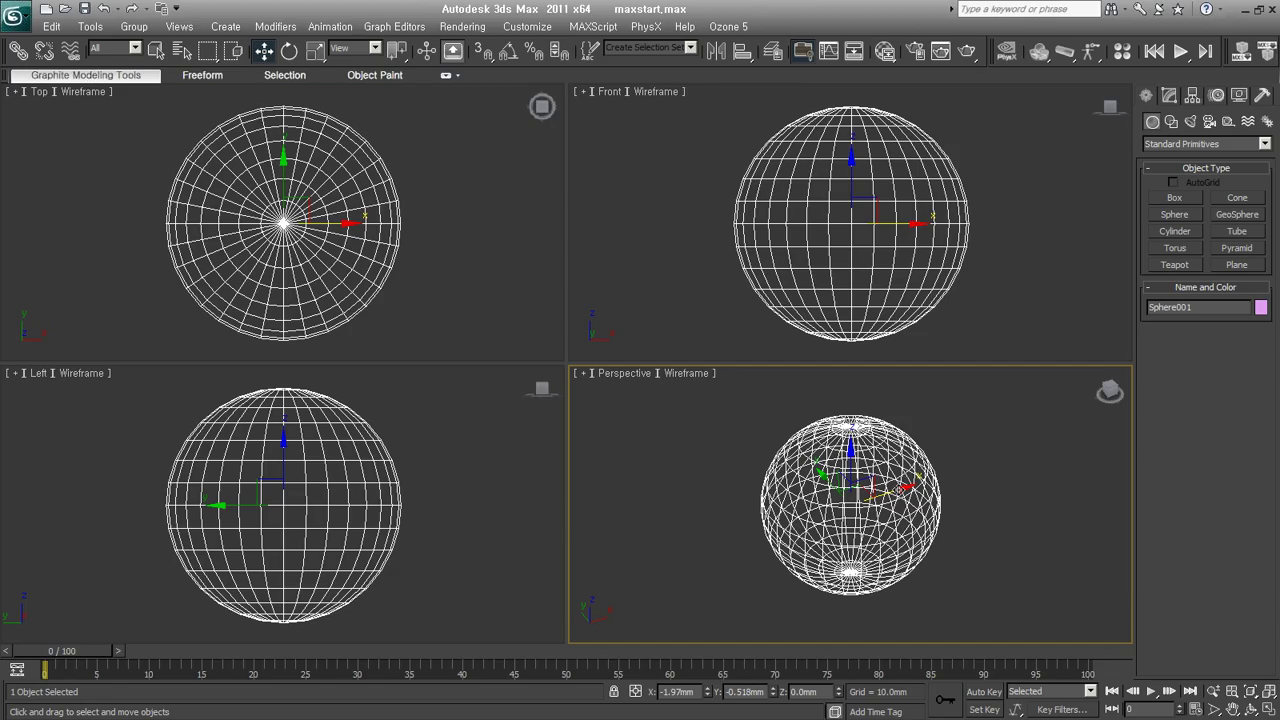
{"action": "mouse_move", "coordinate": [905, 487]}
{"action": "left_mouse_down"}
{"action": "mouse_move", "coordinate": [899, 593]}
{"action": "mouse_move", "coordinate": [930, 581]}
{"action": "mouse_move", "coordinate": [862, 570]}
{"action": "left_mouse_up"}
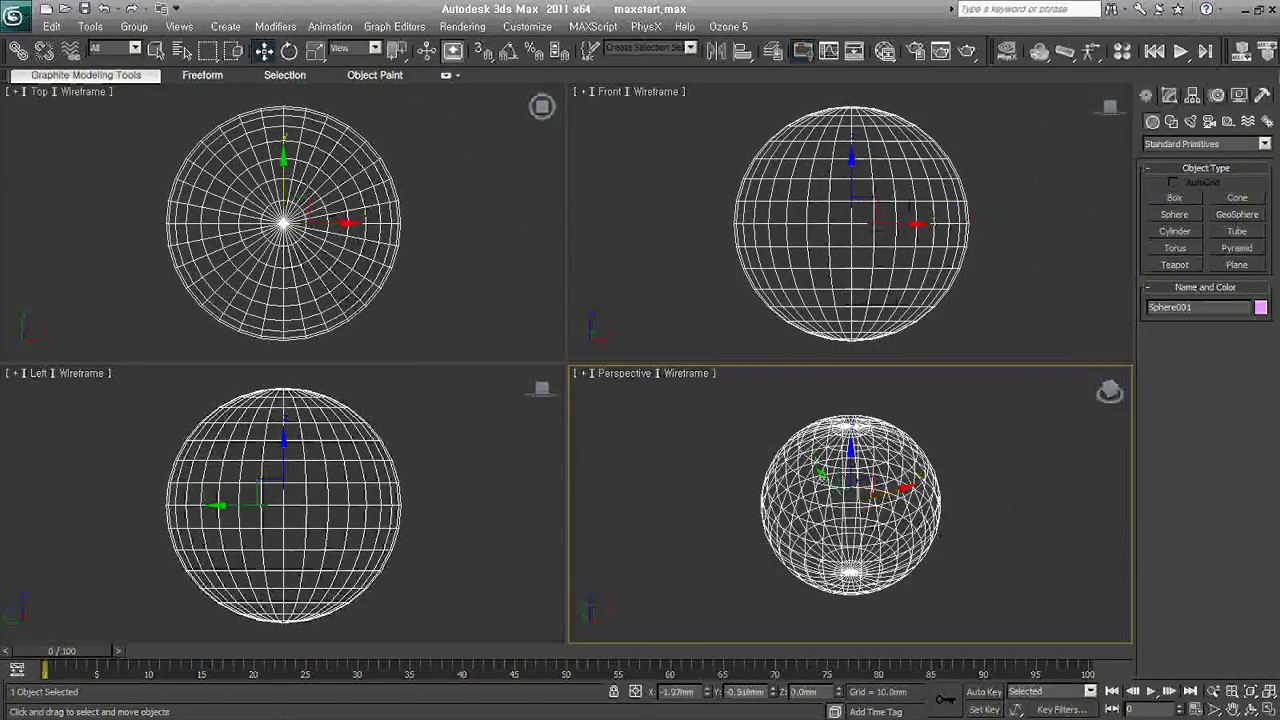
{"action": "left_click_drag", "start_coordinate": [862, 570], "coordinate": [886, 595]}
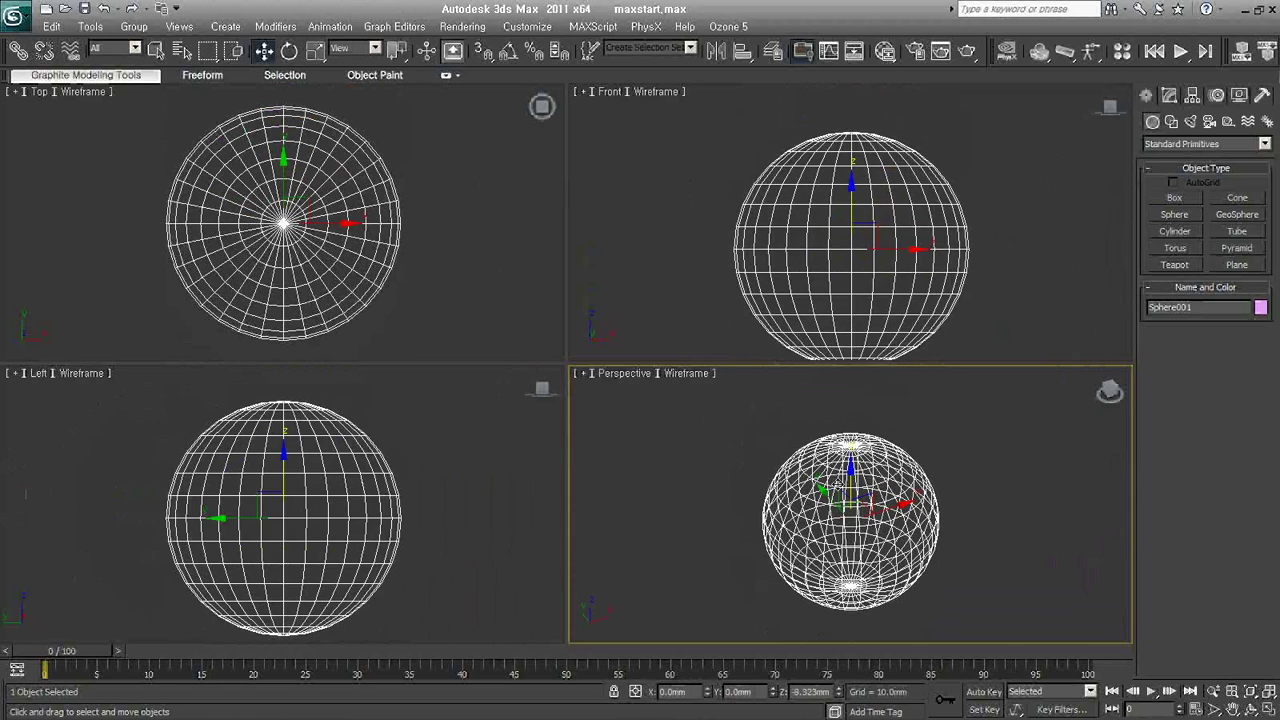
{"action": "left_click", "coordinate": [288, 51]}
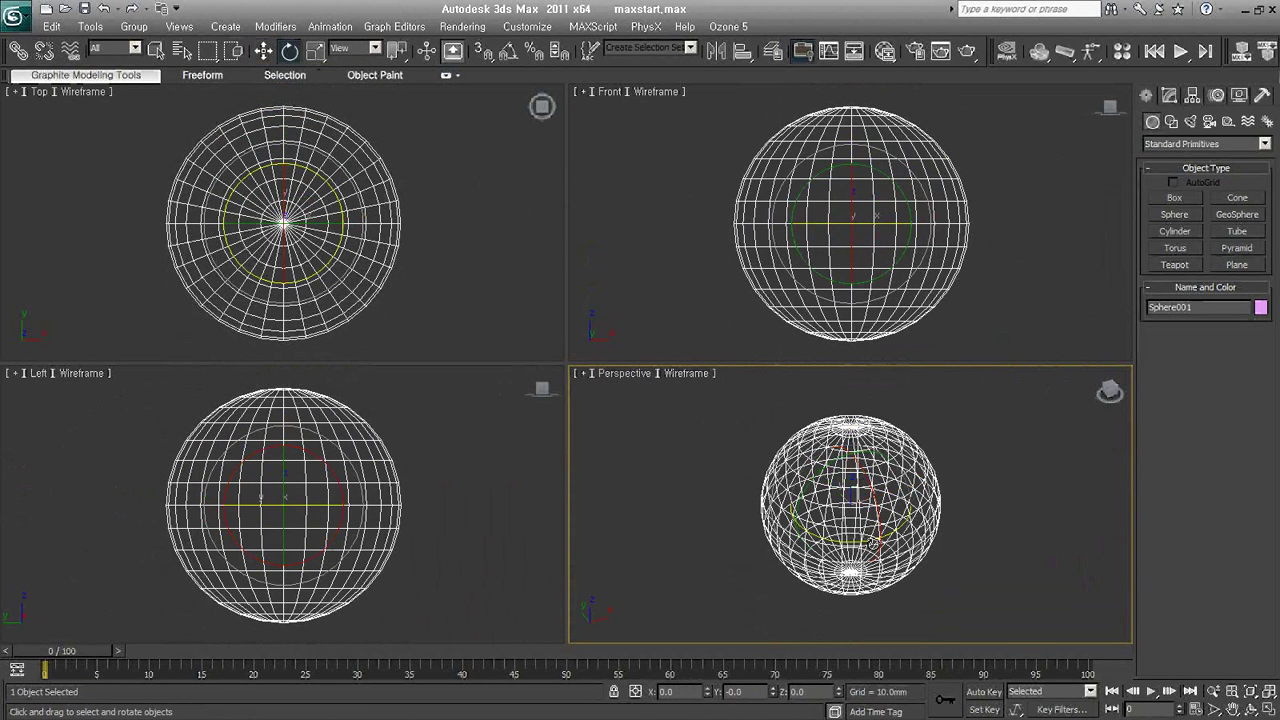
Rotate the sphere a few ways with the rotate gizmo and return it upright.
{"action": "mouse_move", "coordinate": [876, 487]}
{"action": "left_mouse_down"}
{"action": "mouse_move", "coordinate": [852, 456]}
{"action": "mouse_move", "coordinate": [876, 498]}
{"action": "left_mouse_up"}
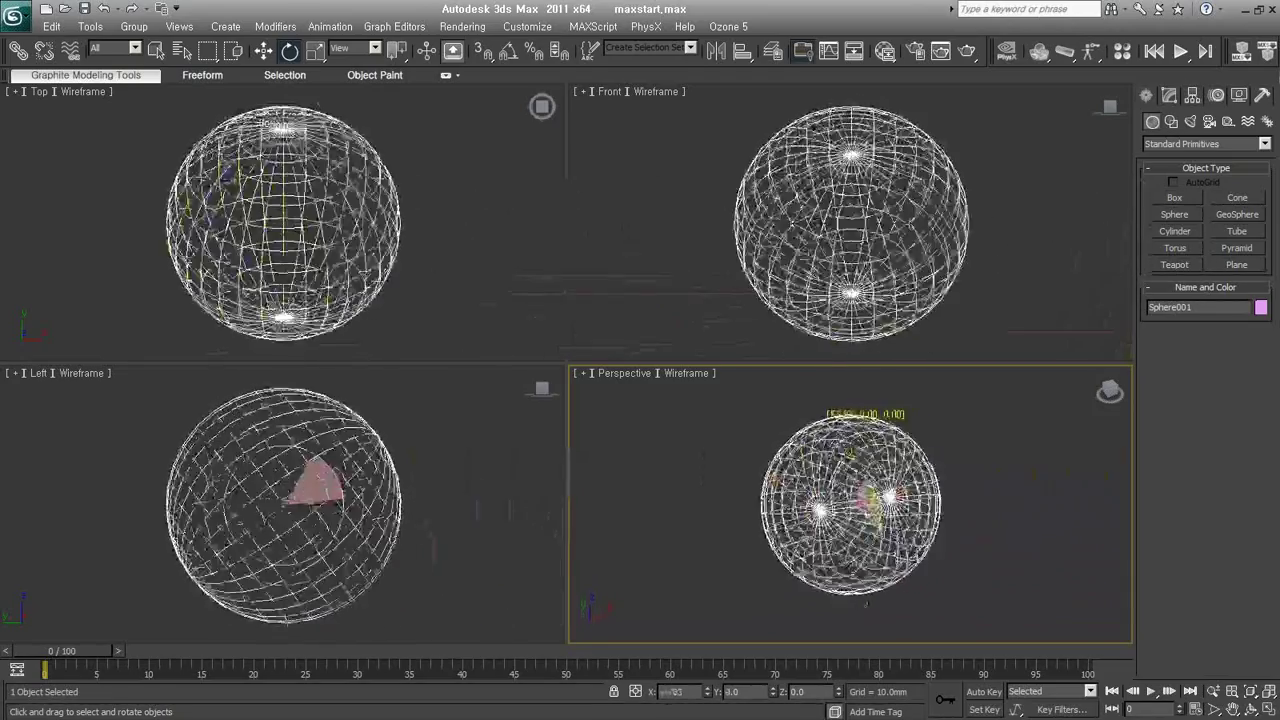
{"action": "left_click_drag", "start_coordinate": [876, 498], "coordinate": [815, 495]}
{"action": "left_click_drag", "start_coordinate": [876, 200], "coordinate": [876, 215]}
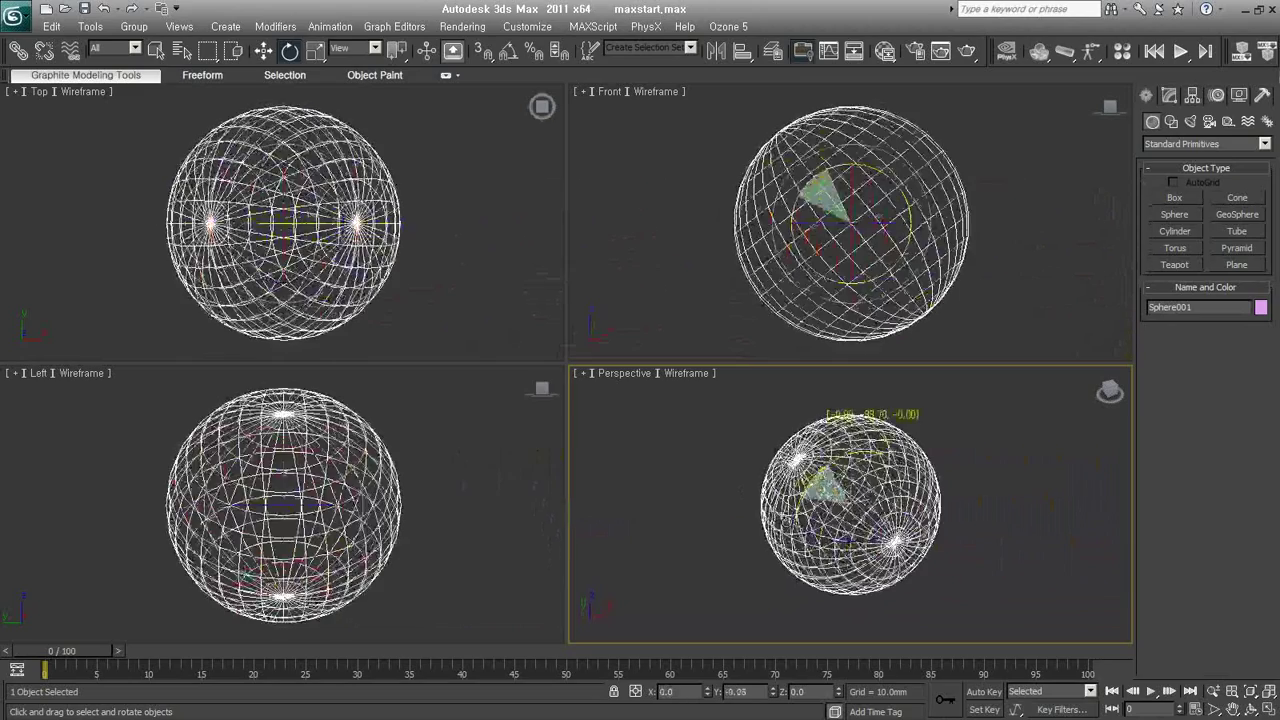
Zoom the Perspective view out and delete the sphere.
{"action": "scroll", "coordinate": [840, 495], "scroll_direction": "up", "scroll_amount": 2}
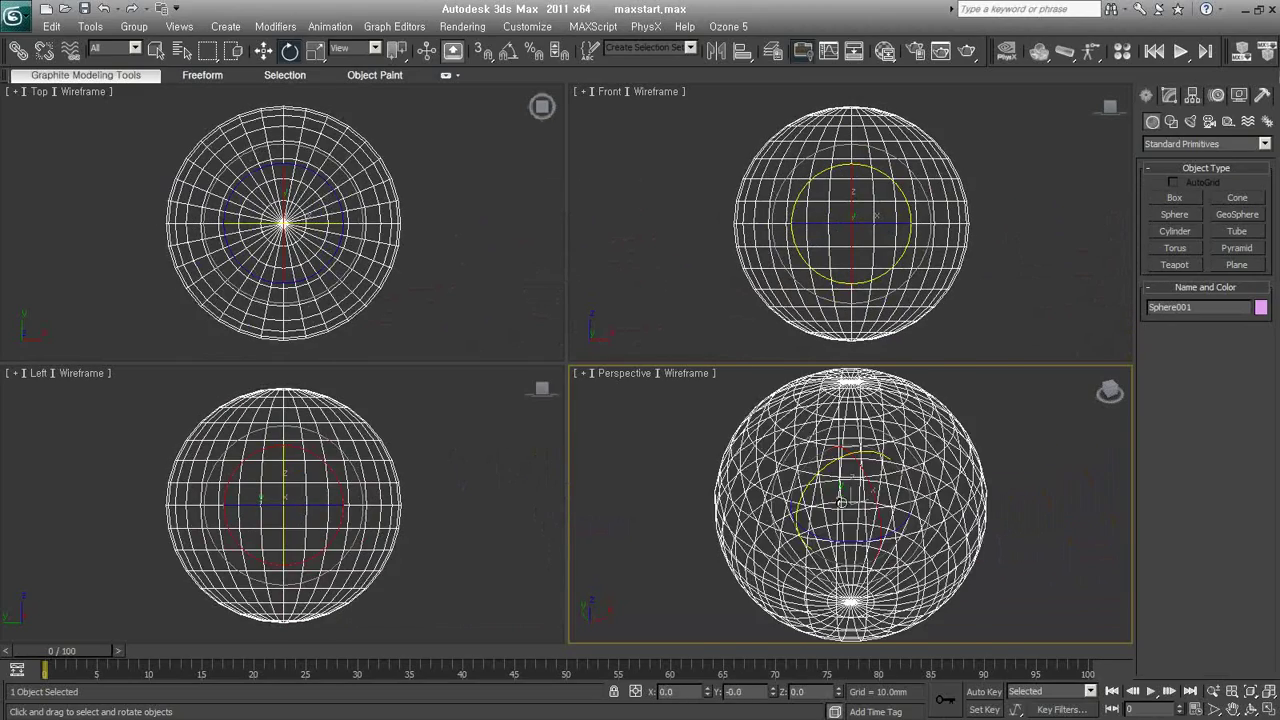
{"action": "scroll", "coordinate": [840, 495], "scroll_direction": "up", "scroll_amount": 2}
{"action": "scroll", "coordinate": [840, 498], "scroll_direction": "down", "scroll_amount": 2}
{"action": "scroll", "coordinate": [840, 501], "scroll_direction": "down", "scroll_amount": 2}
{"action": "scroll", "coordinate": [840, 501], "scroll_direction": "down", "scroll_amount": 3}
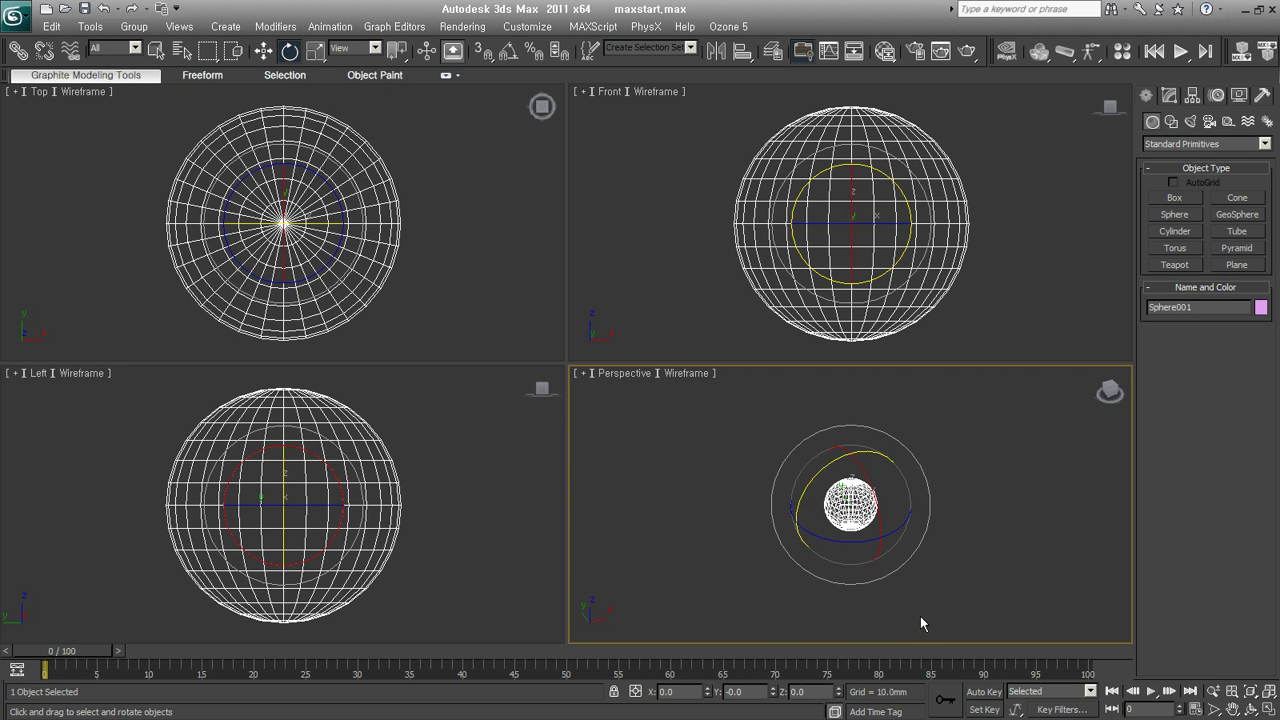
{"action": "key", "text": "Delete"}
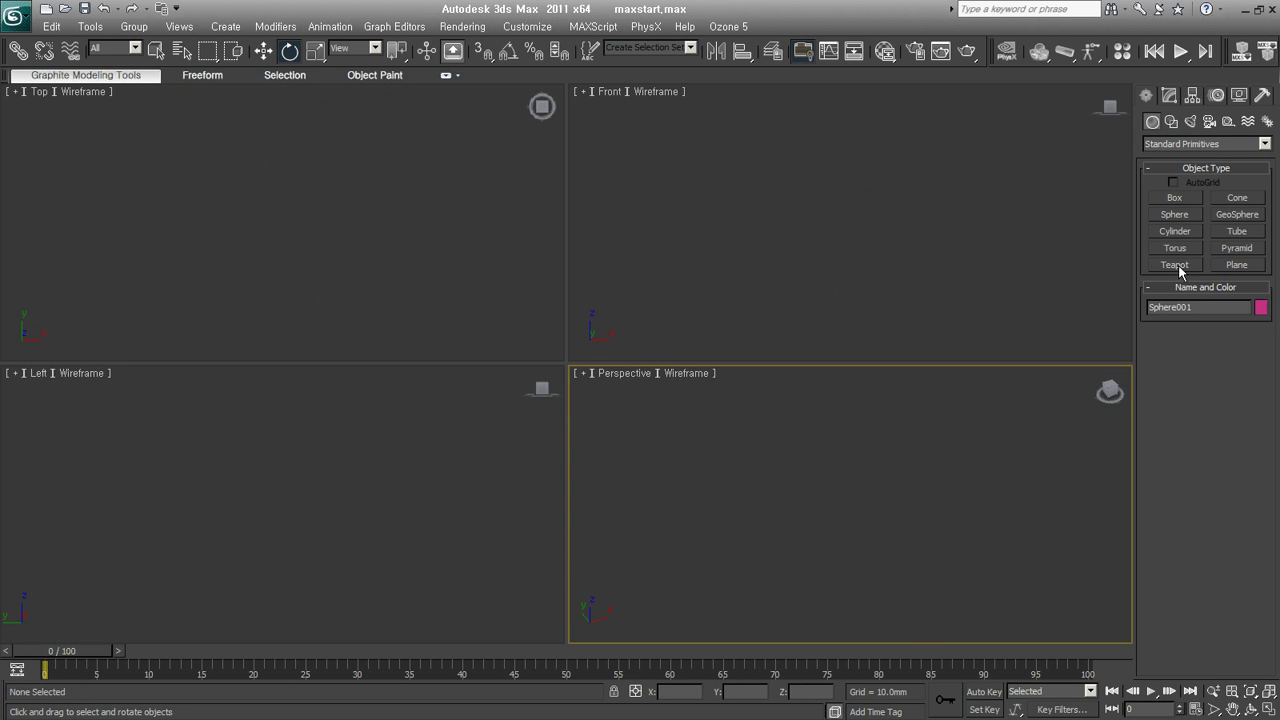
Create a teapot in the Perspective view and tilt it freely, cancelling back to upright.
{"action": "left_click", "coordinate": [1176, 265]}
{"action": "left_click_drag", "start_coordinate": [843, 540], "coordinate": [872, 553]}
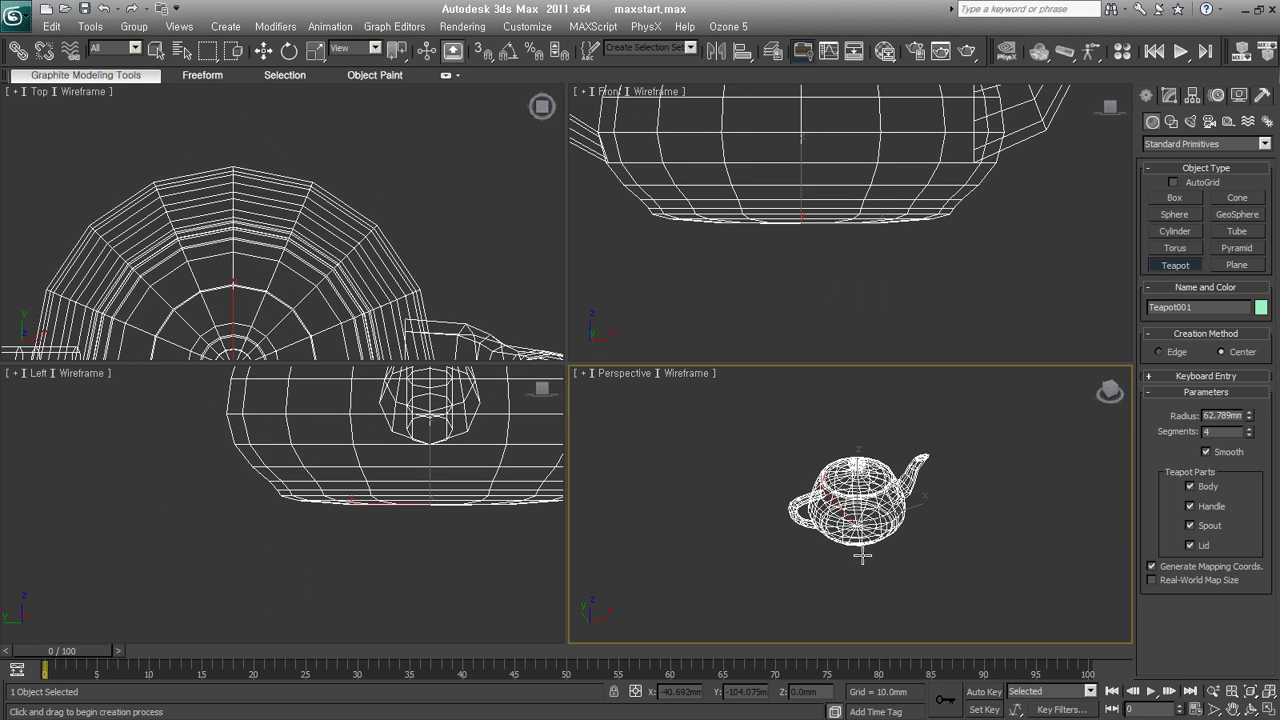
{"action": "key", "text": "e"}
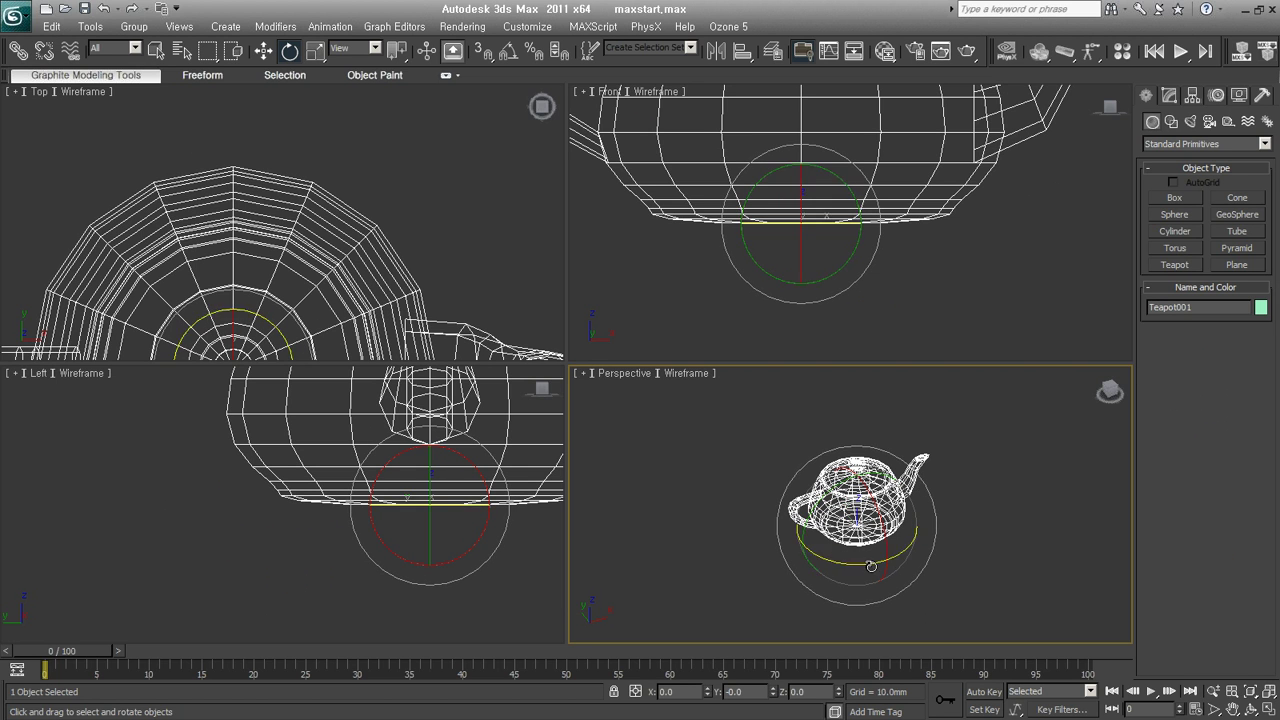
{"action": "mouse_move", "coordinate": [930, 486]}
{"action": "left_mouse_down"}
{"action": "mouse_move", "coordinate": [827, 547]}
{"action": "mouse_move", "coordinate": [732, 637]}
{"action": "left_mouse_up"}
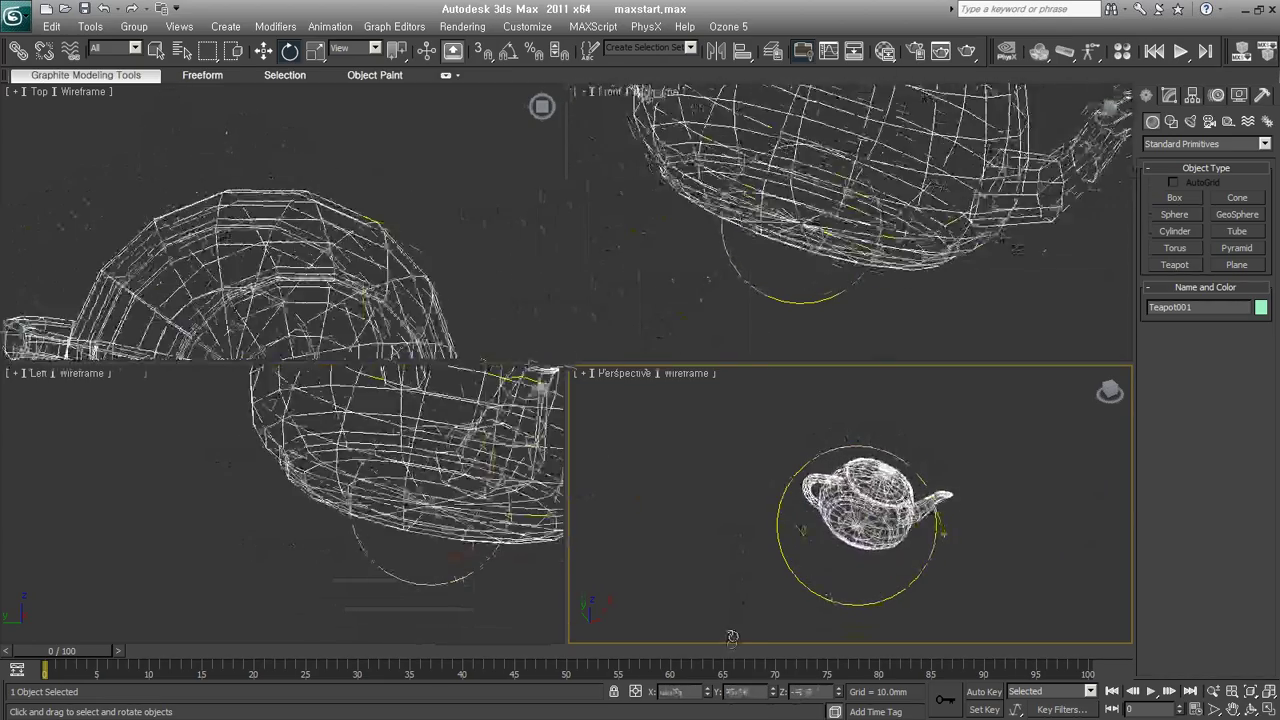
{"action": "left_click_drag", "start_coordinate": [732, 637], "coordinate": [720, 508]}
{"action": "right_click", "coordinate": [735, 519]}
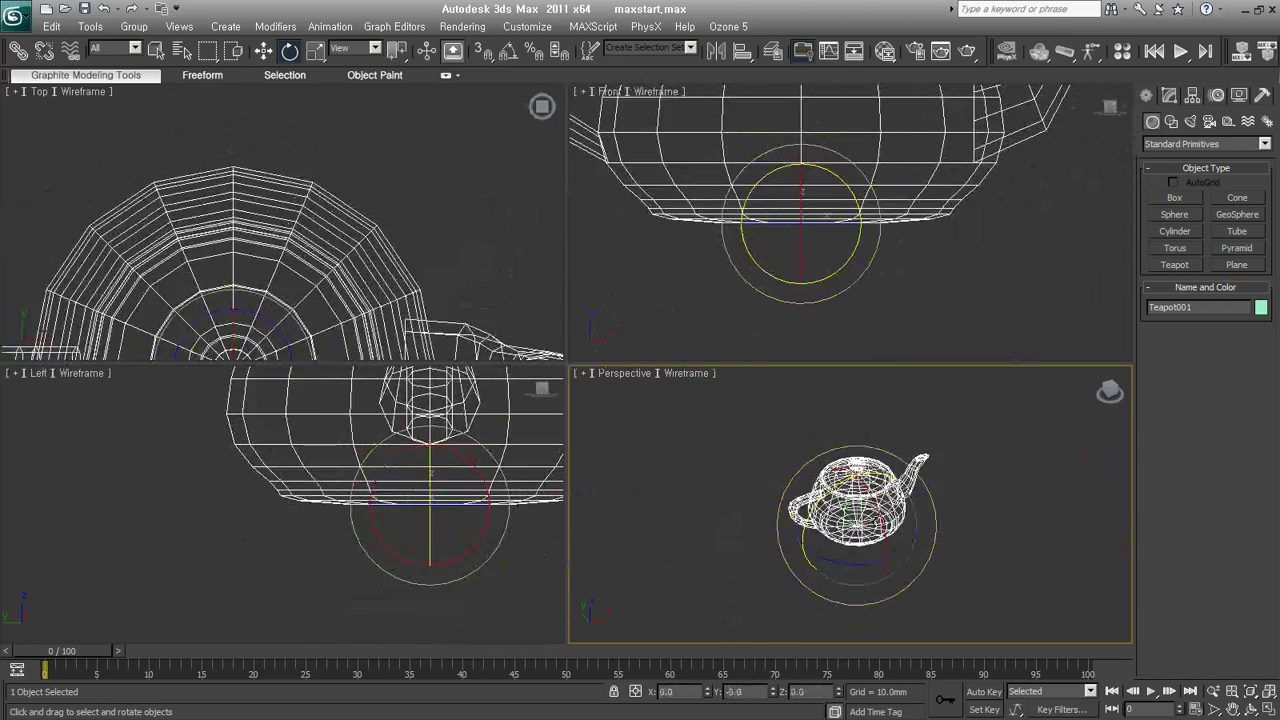
Spin the teapot and turn it upright, zoom extents all, and rotate it relative to the screen.
{"action": "left_click_drag", "start_coordinate": [880, 510], "coordinate": [820, 569]}
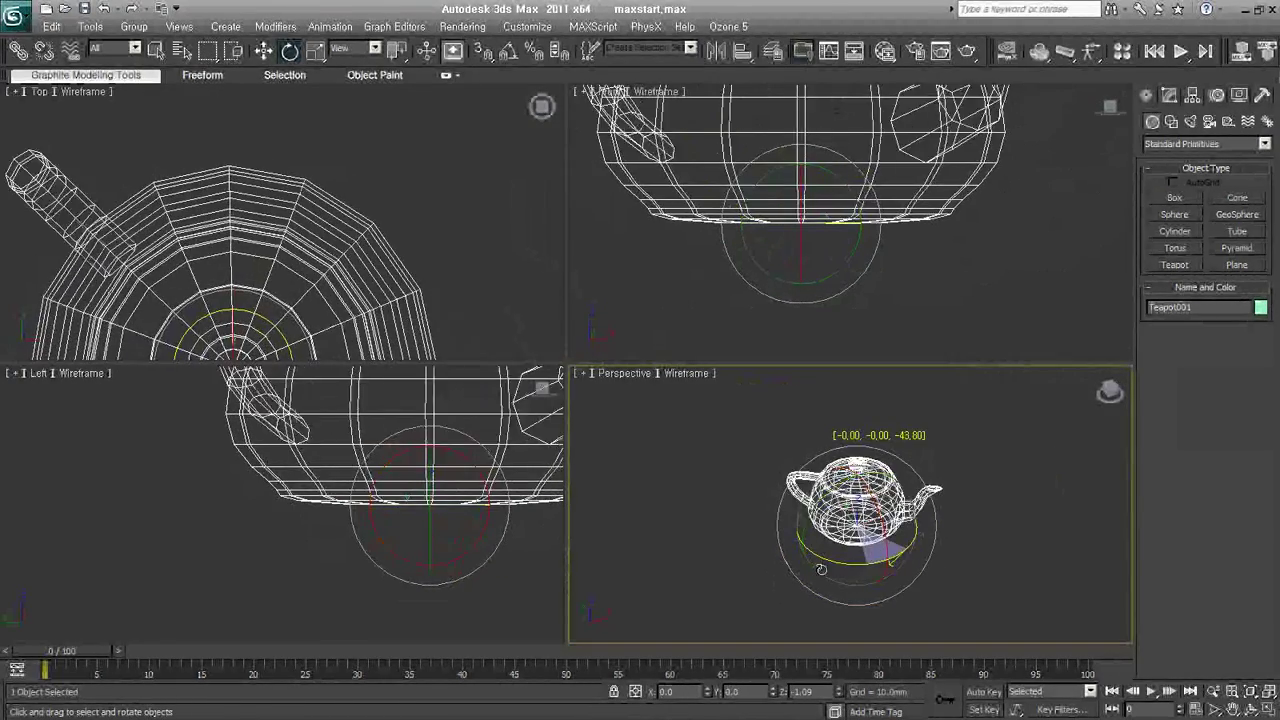
{"action": "left_click_drag", "start_coordinate": [820, 569], "coordinate": [880, 540]}
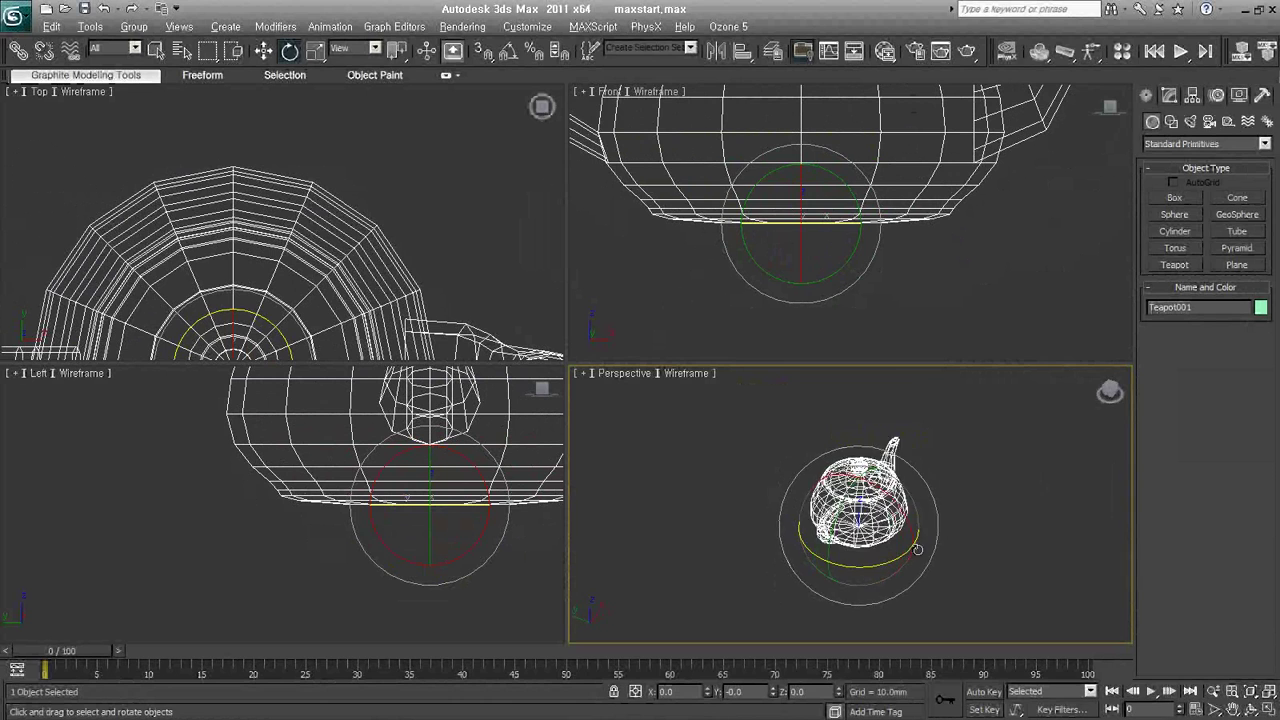
{"action": "left_click_drag", "start_coordinate": [917, 549], "coordinate": [818, 505]}
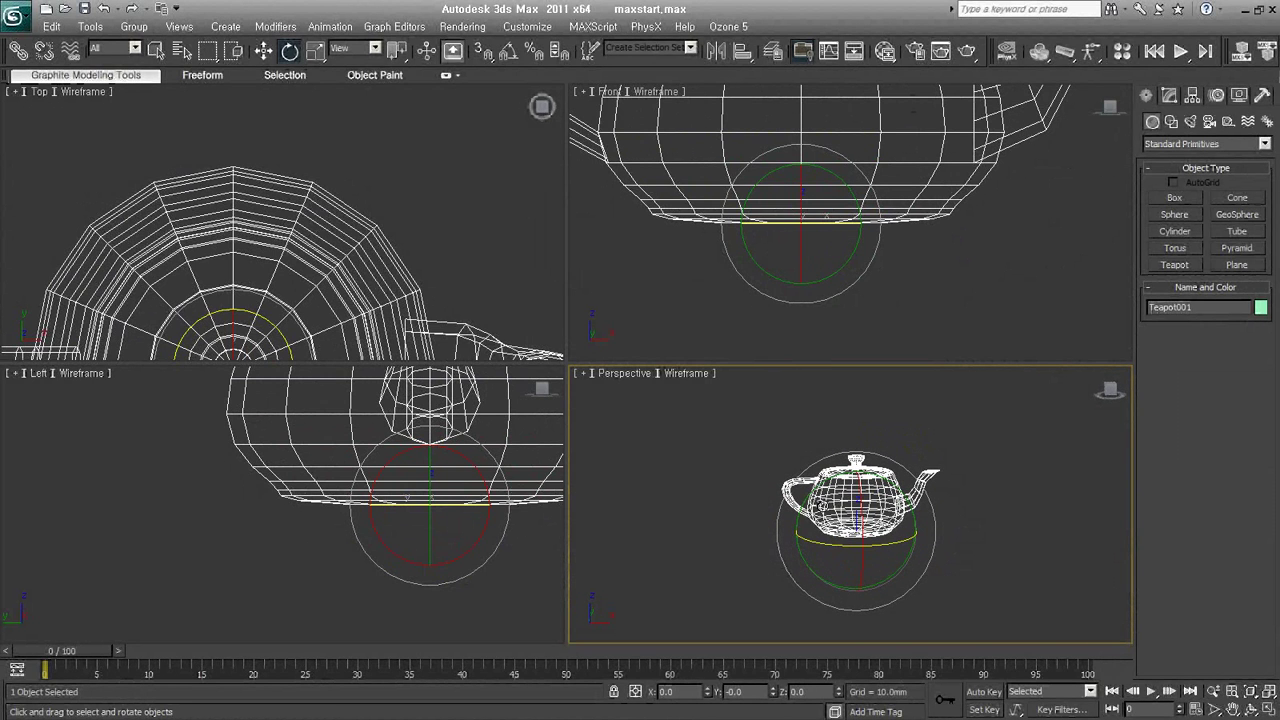
{"action": "key", "text": "ctrl+shift+z"}
{"action": "scroll", "coordinate": [825, 495], "scroll_direction": "down", "scroll_amount": 2}
{"action": "scroll", "coordinate": [825, 495], "scroll_direction": "down", "scroll_amount": 2}
{"action": "scroll", "coordinate": [825, 495], "scroll_direction": "down", "scroll_amount": 2}
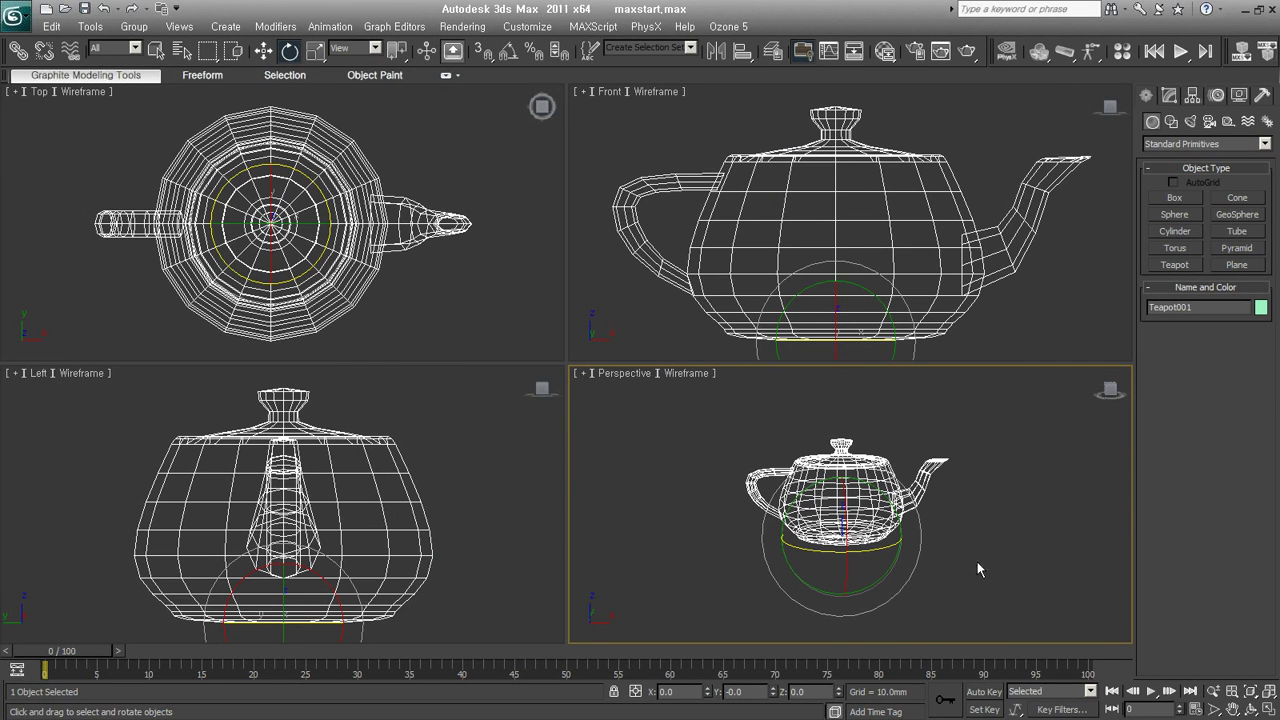
{"action": "middle_click_drag", "start_coordinate": [757, 528], "coordinate": [868, 565], "text": "alt"}
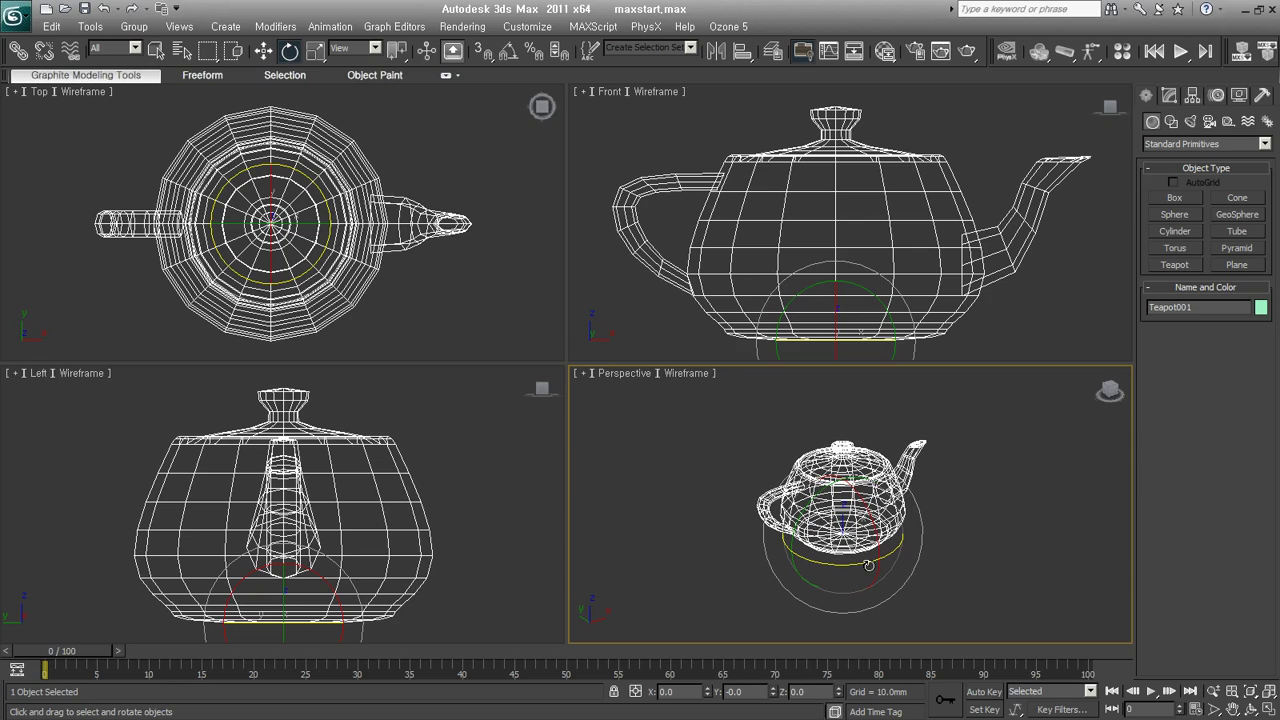
{"action": "left_click_drag", "start_coordinate": [922, 529], "coordinate": [878, 616]}
{"action": "left_click", "coordinate": [316, 51]}
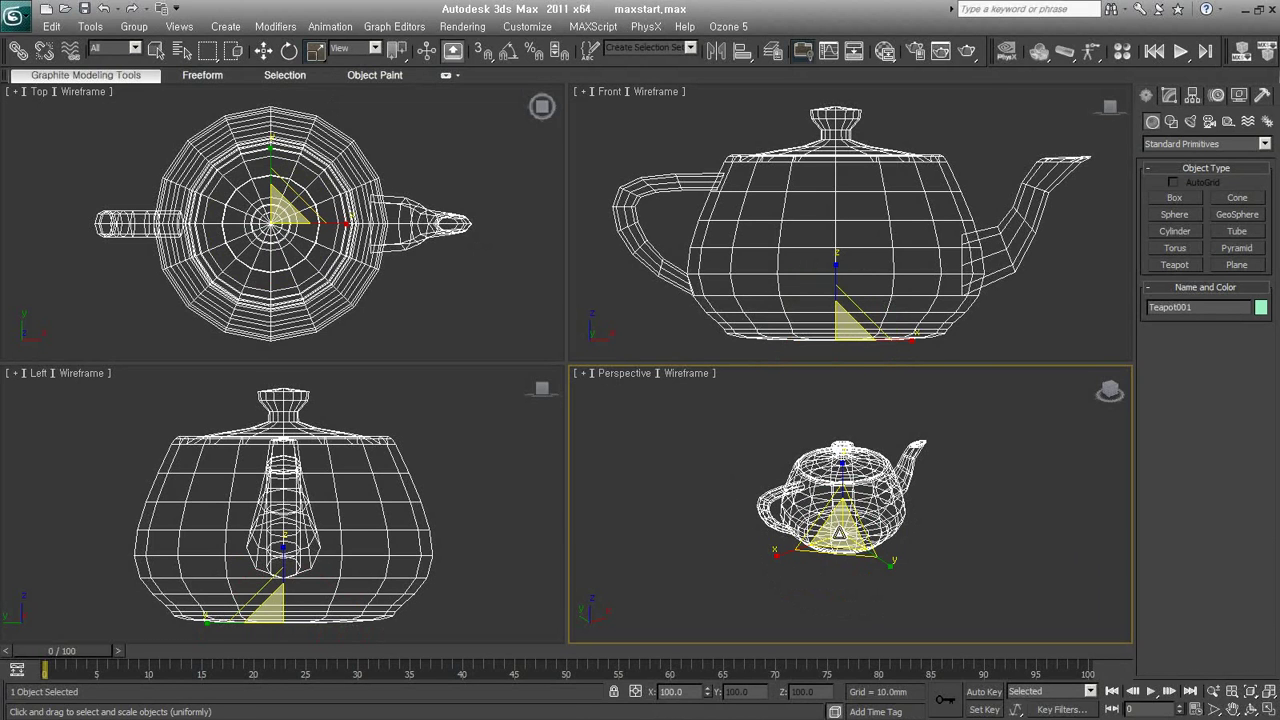
{"action": "left_click_drag", "start_coordinate": [840, 533], "coordinate": [830, 463]}
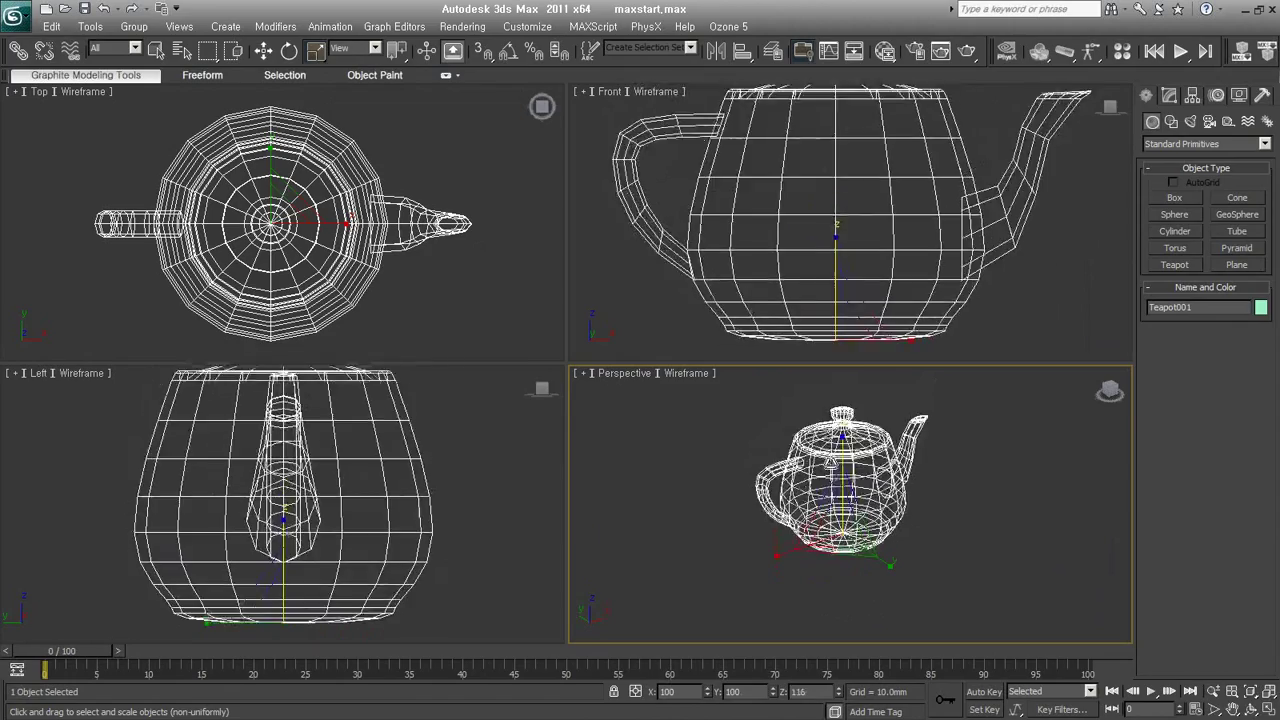
{"action": "key", "text": "ctrl+z"}
{"action": "left_click_drag", "start_coordinate": [872, 556], "coordinate": [906, 596]}
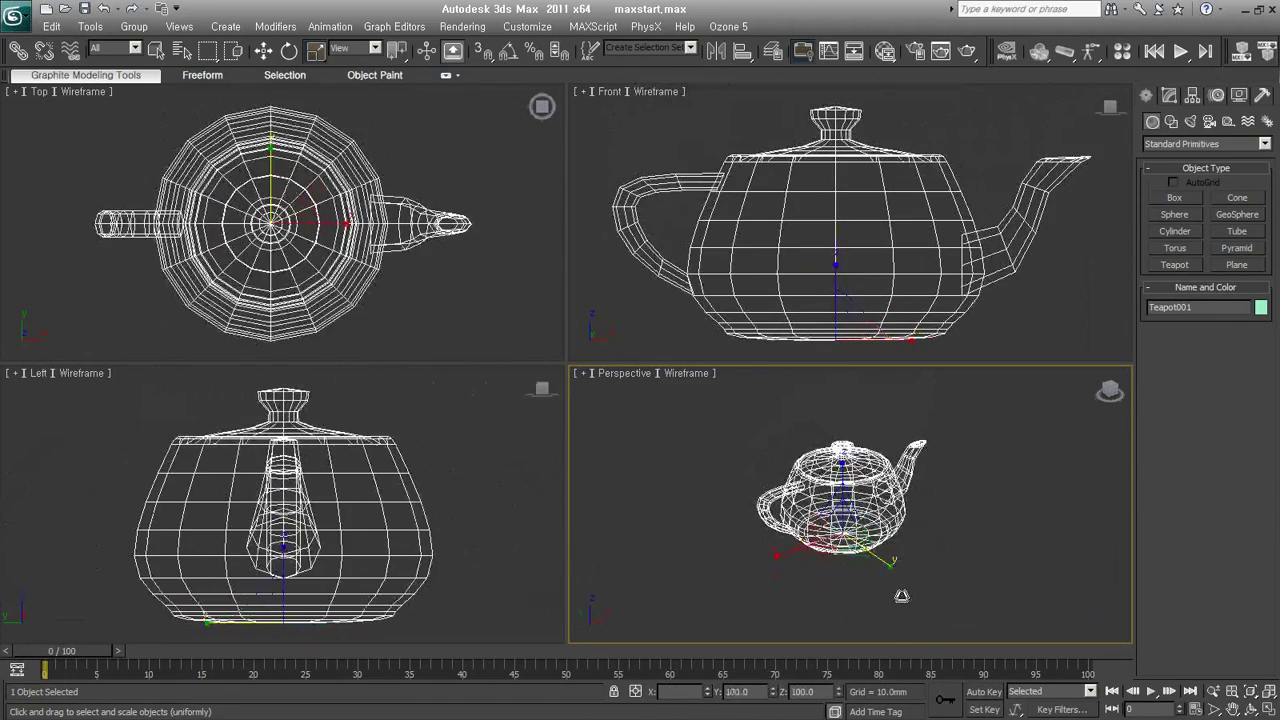
{"action": "left_click_drag", "start_coordinate": [906, 596], "coordinate": [769, 616]}
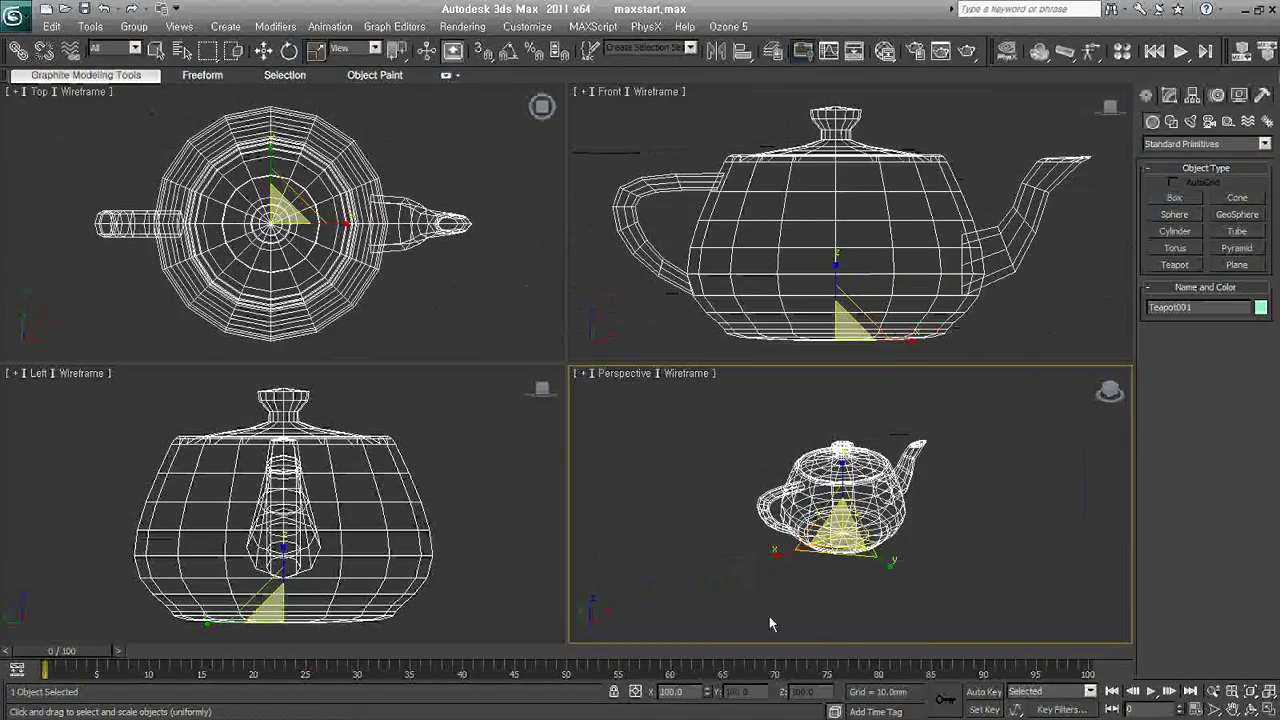
{"action": "left_click_drag", "start_coordinate": [785, 548], "coordinate": [730, 570]}
{"action": "key", "text": "ctrl+z"}
{"action": "mouse_move", "coordinate": [830, 552]}
{"action": "left_mouse_down"}
{"action": "mouse_move", "coordinate": [817, 580]}
{"action": "mouse_move", "coordinate": [865, 535]}
{"action": "mouse_move", "coordinate": [837, 580]}
{"action": "left_mouse_up"}
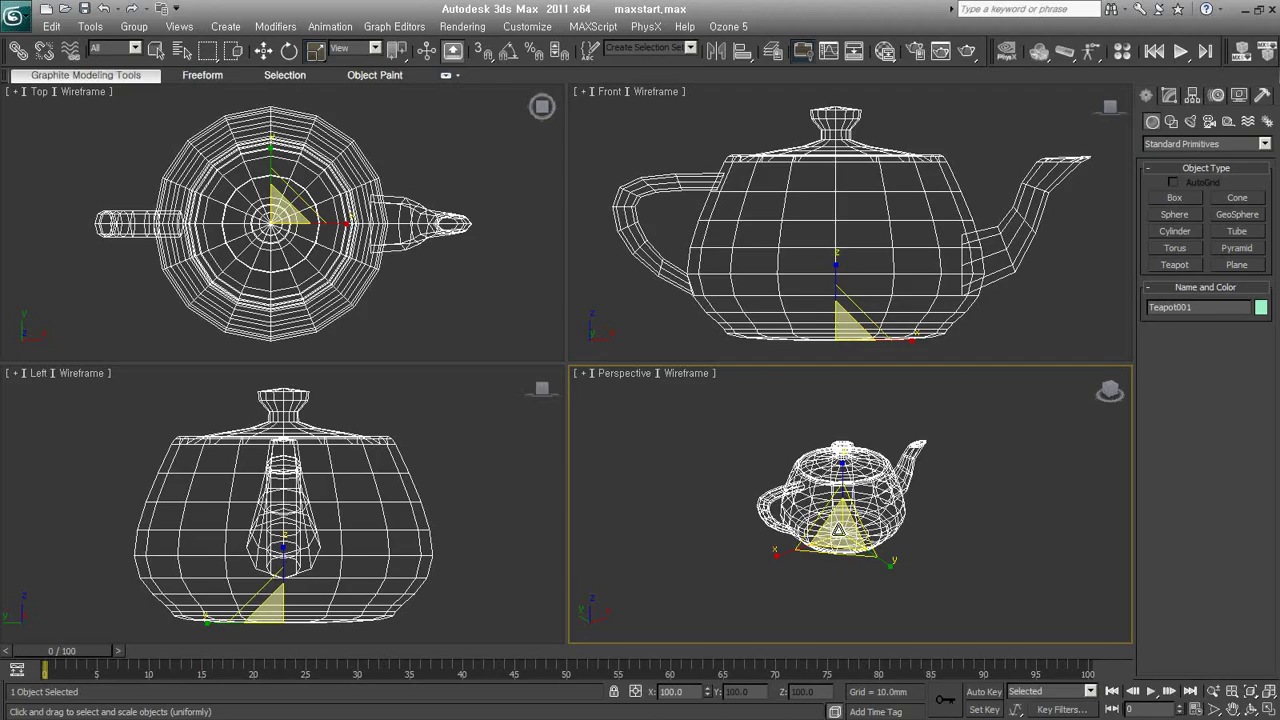
{"action": "left_click_drag", "start_coordinate": [840, 530], "coordinate": [837, 582]}
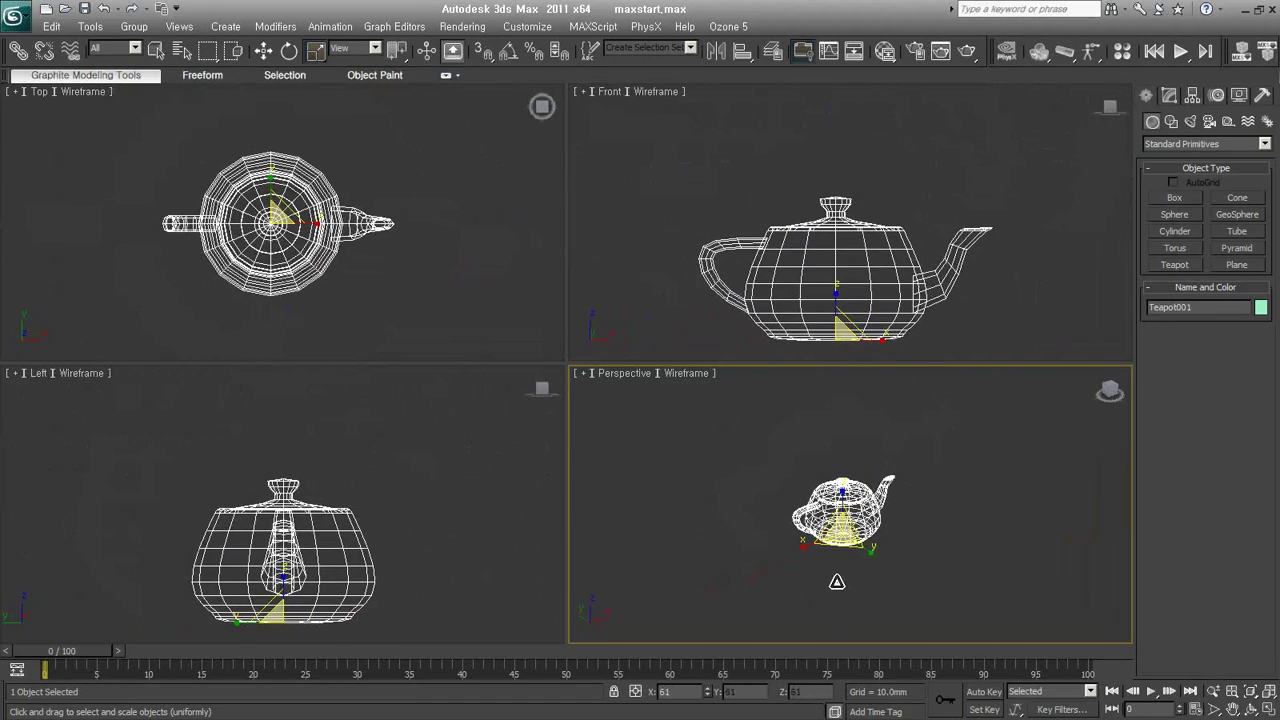
{"action": "right_click", "coordinate": [837, 582]}
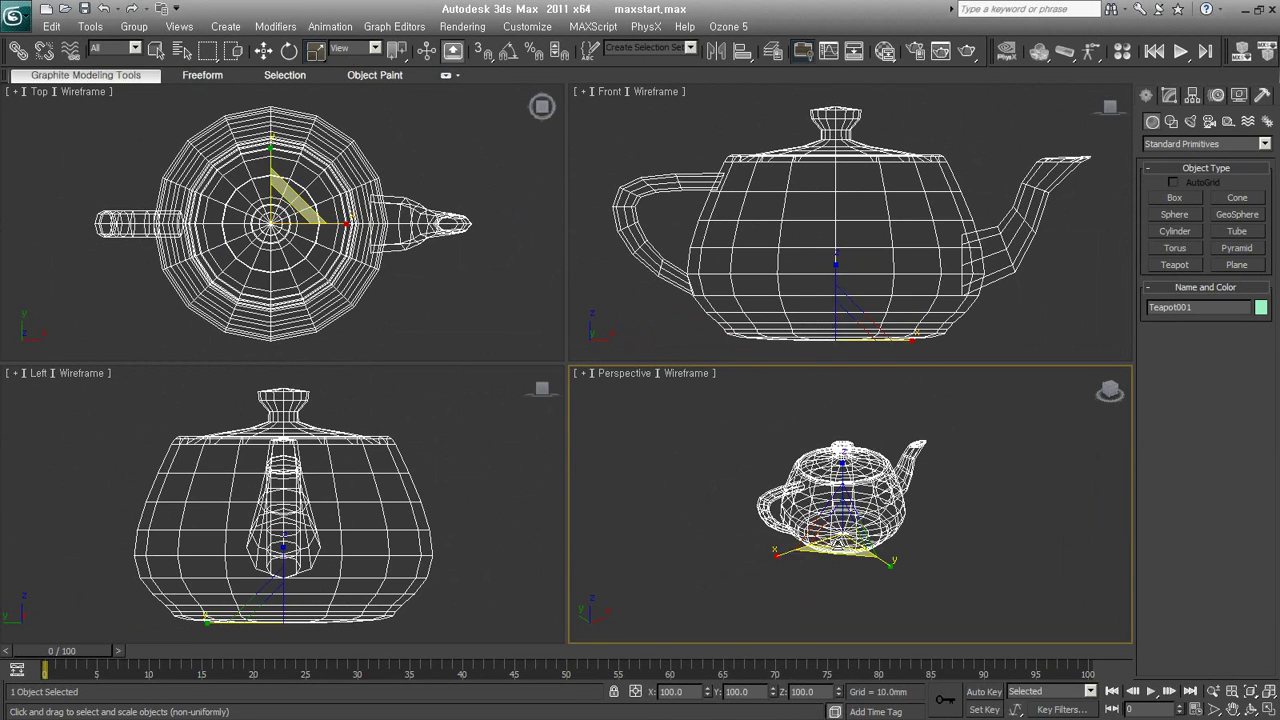
{"action": "left_click_drag", "start_coordinate": [838, 535], "coordinate": [803, 636]}
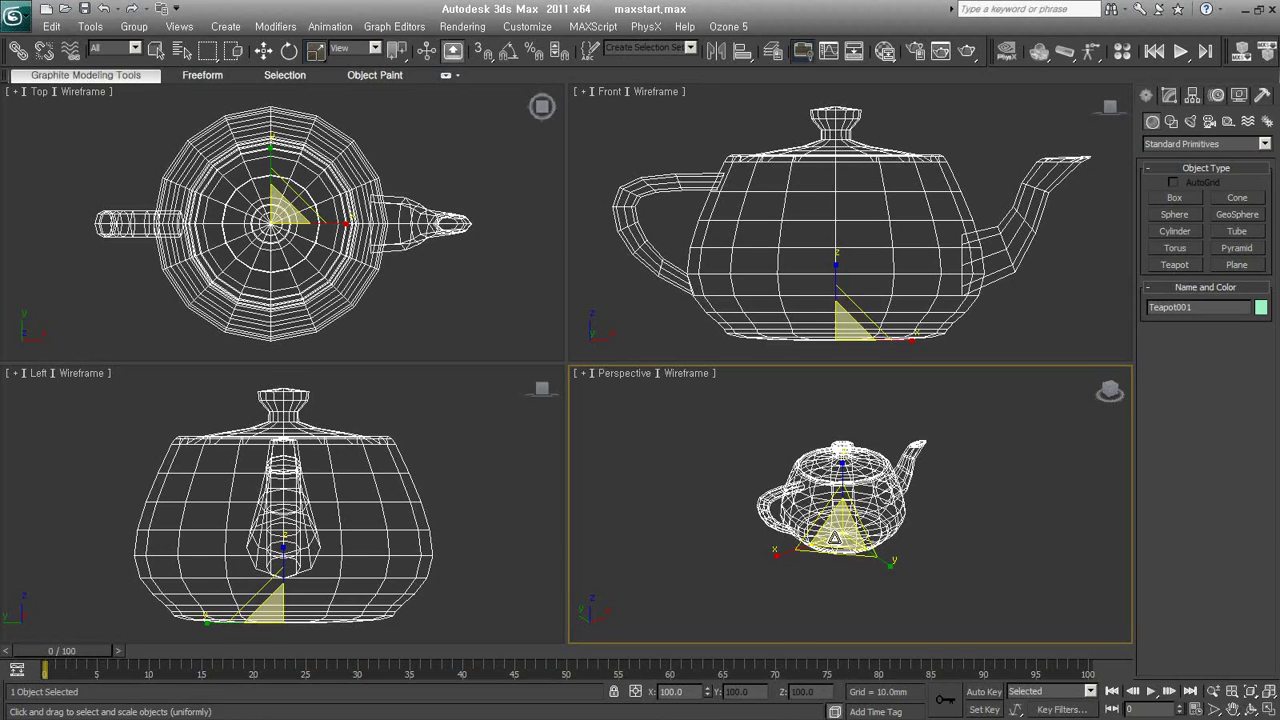
{"action": "left_click", "coordinate": [289, 51]}
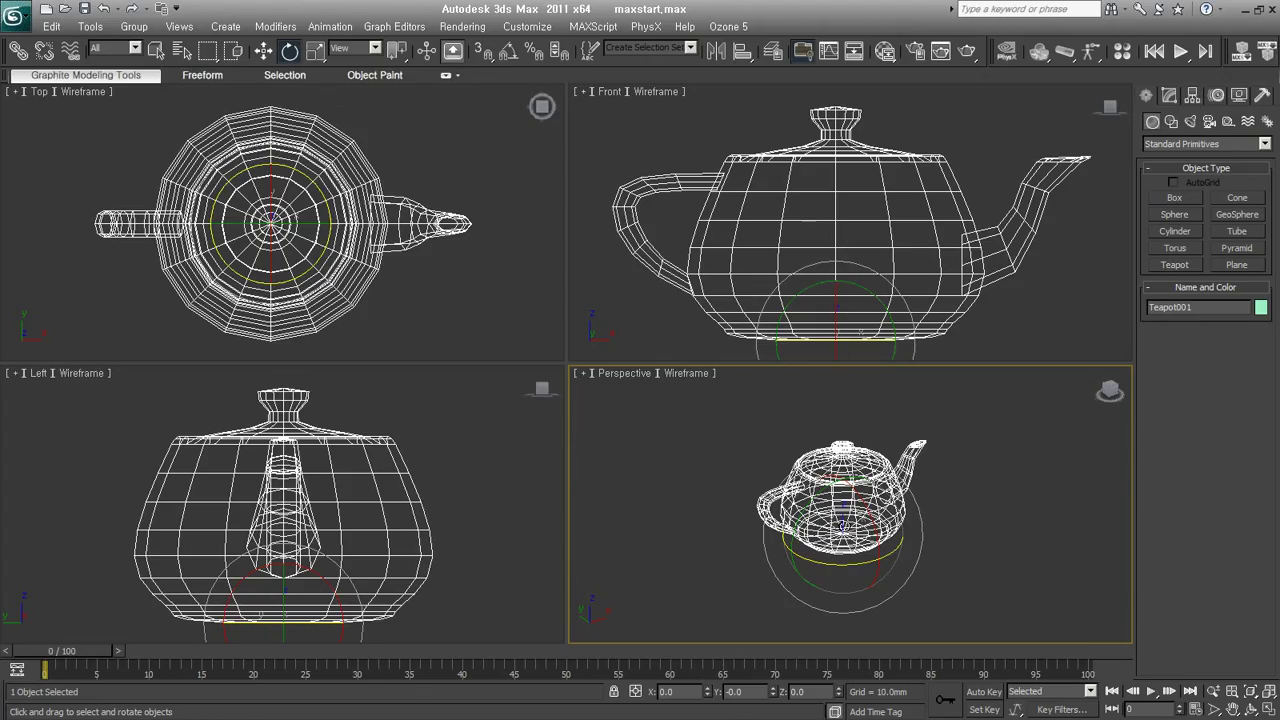
{"action": "mouse_move", "coordinate": [840, 524]}
{"action": "left_mouse_down"}
{"action": "mouse_move", "coordinate": [850, 520]}
{"action": "mouse_move", "coordinate": [845, 535]}
{"action": "left_mouse_up"}
{"action": "right_click", "coordinate": [845, 535]}
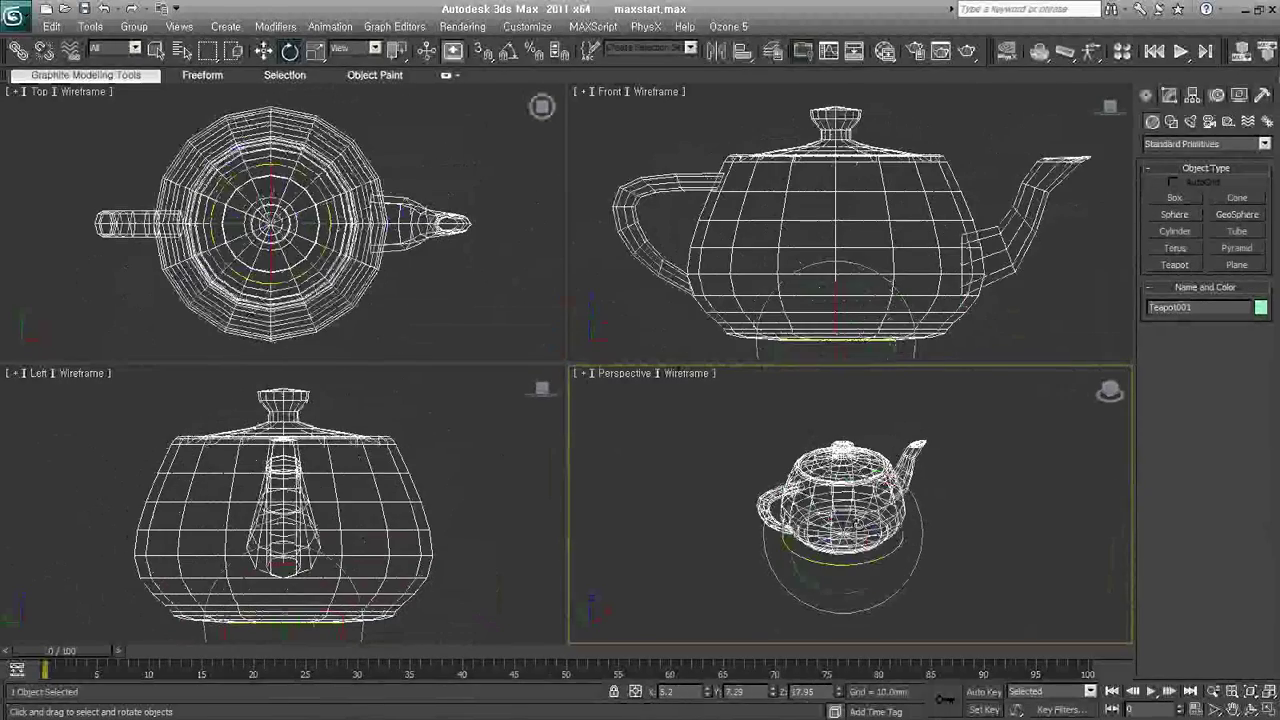
{"action": "left_click", "coordinate": [264, 51]}
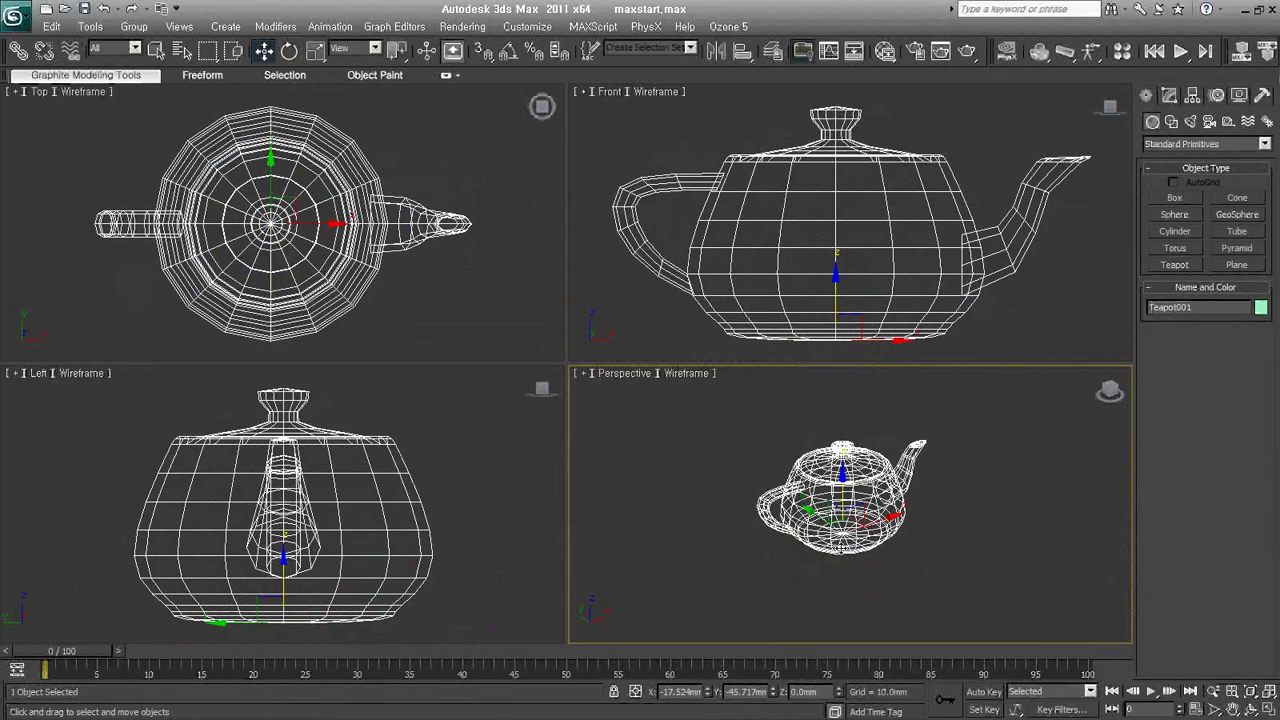
Constrain movement to the Z axis and pan the Perspective view to shift the teapot left.
{"action": "middle_click_drag", "start_coordinate": [921, 549], "coordinate": [905, 535], "text": "alt"}
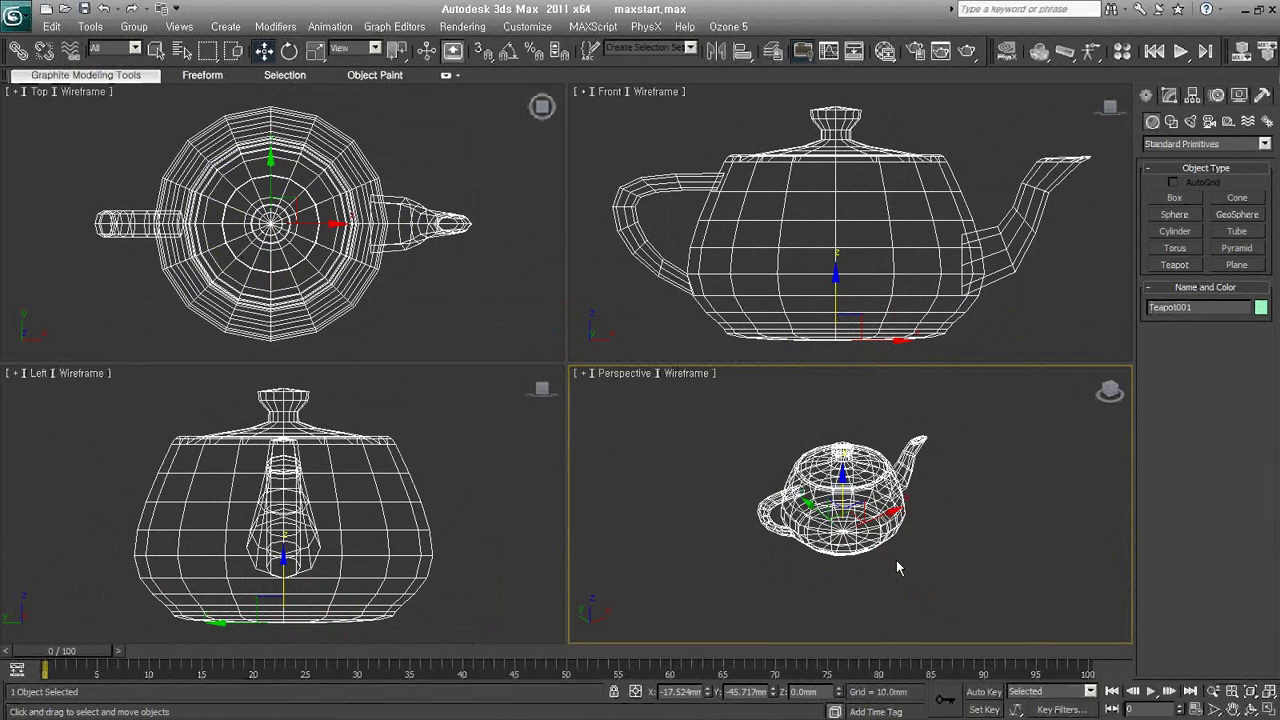
{"action": "right_click", "coordinate": [905, 535]}
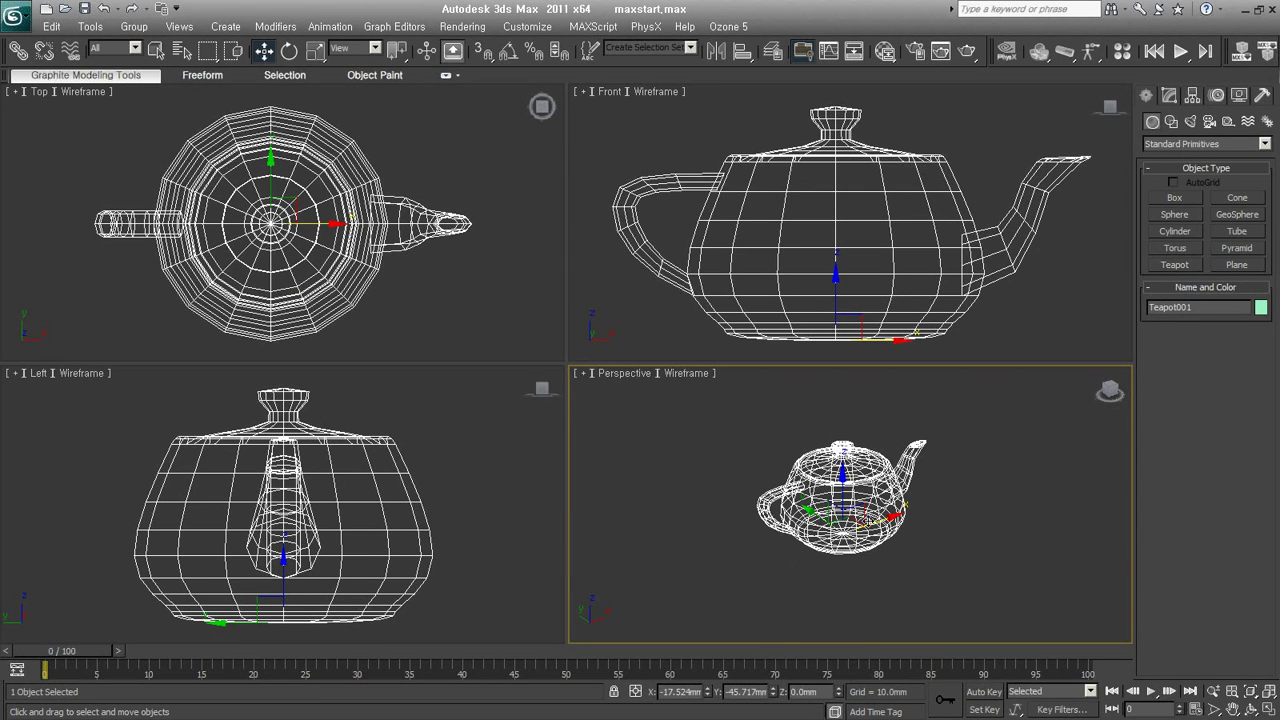
{"action": "key", "text": "F7"}
{"action": "middle_click_drag", "start_coordinate": [1023, 589], "coordinate": [888, 572]}
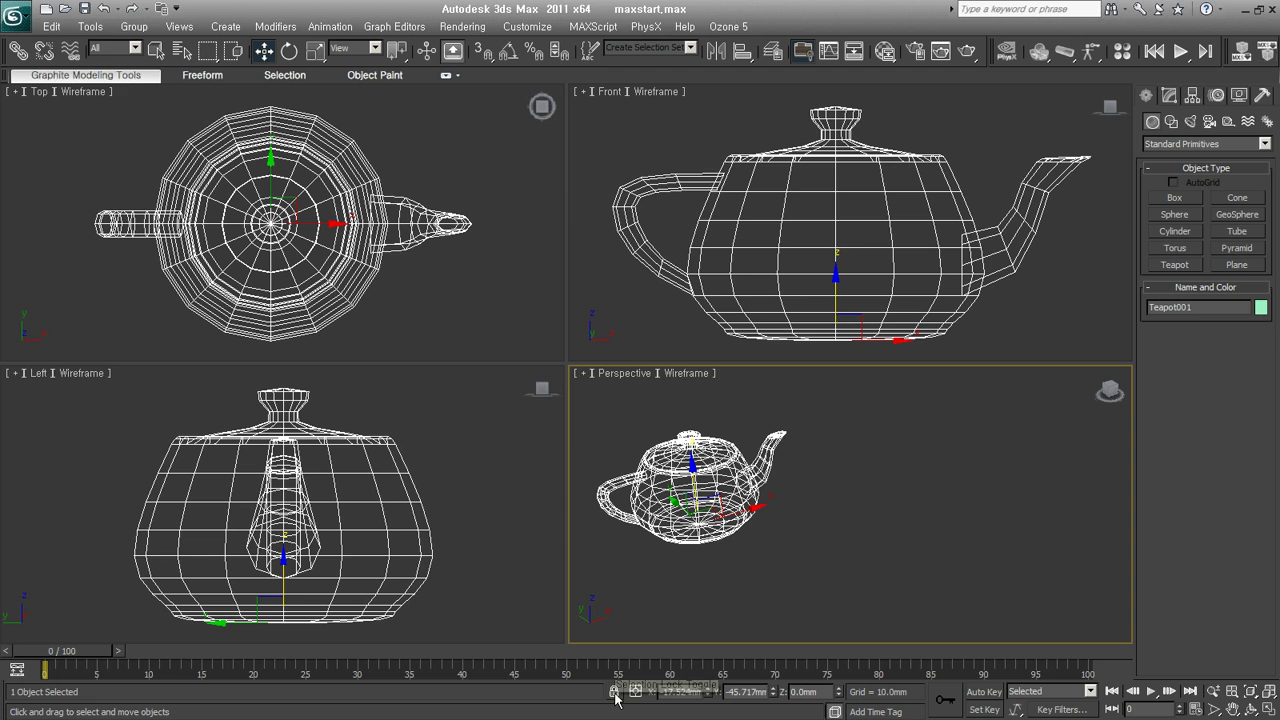
With Selection Lock on, slide the teapot down and back up on Z, then along X.
{"action": "key", "text": "space"}
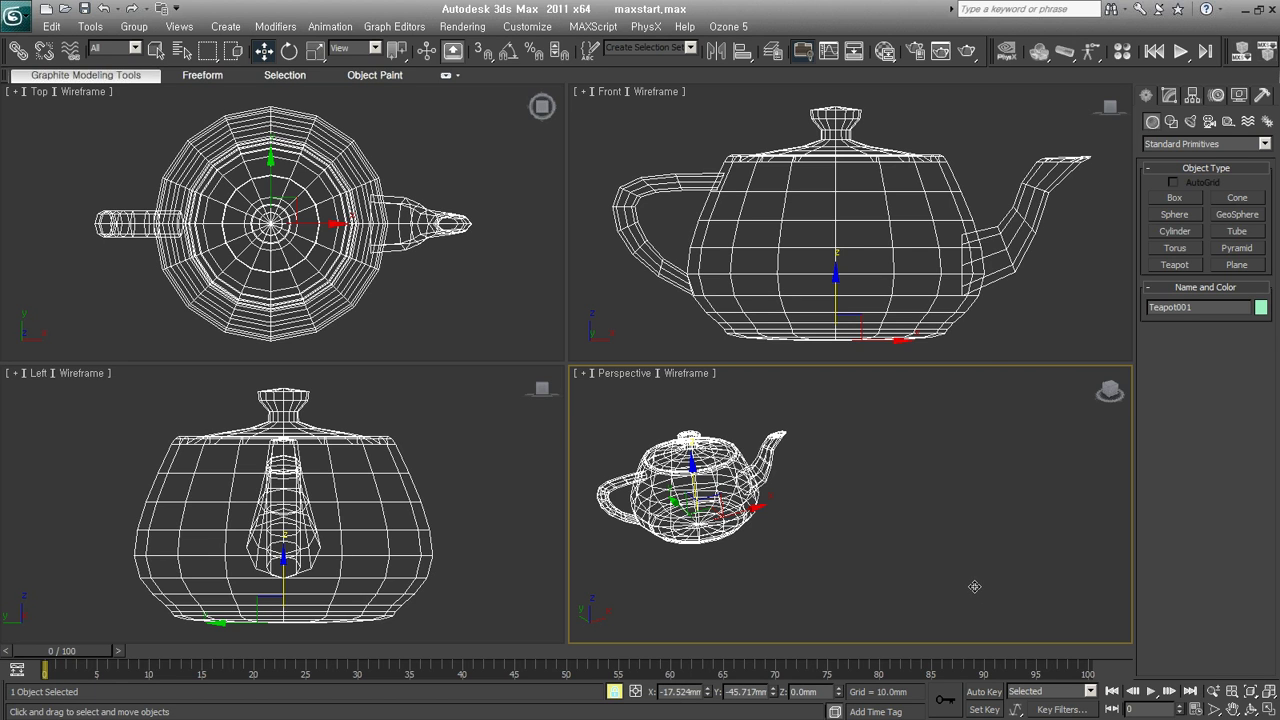
{"action": "mouse_move", "coordinate": [992, 472]}
{"action": "left_mouse_down"}
{"action": "mouse_move", "coordinate": [998, 540]}
{"action": "mouse_move", "coordinate": [1006, 423]}
{"action": "mouse_move", "coordinate": [950, 538]}
{"action": "mouse_move", "coordinate": [897, 409]}
{"action": "mouse_move", "coordinate": [947, 492]}
{"action": "left_mouse_up"}
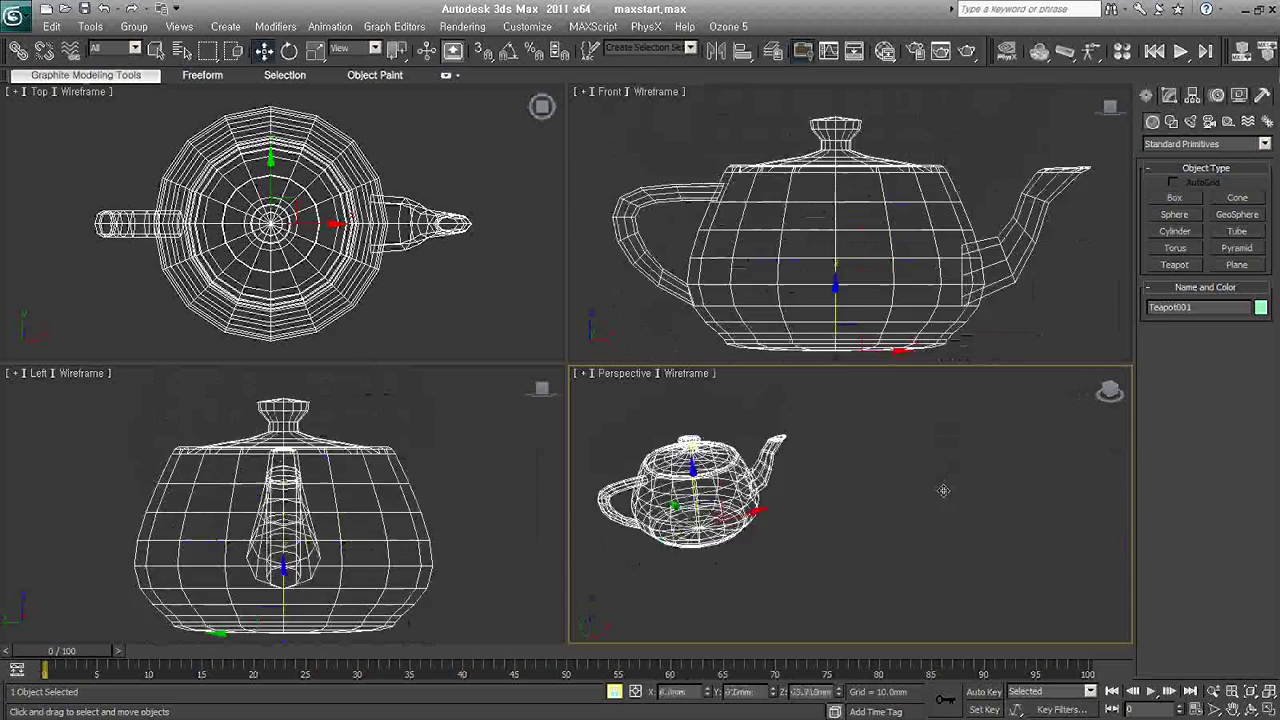
{"action": "left_click_drag", "start_coordinate": [947, 492], "coordinate": [949, 492]}
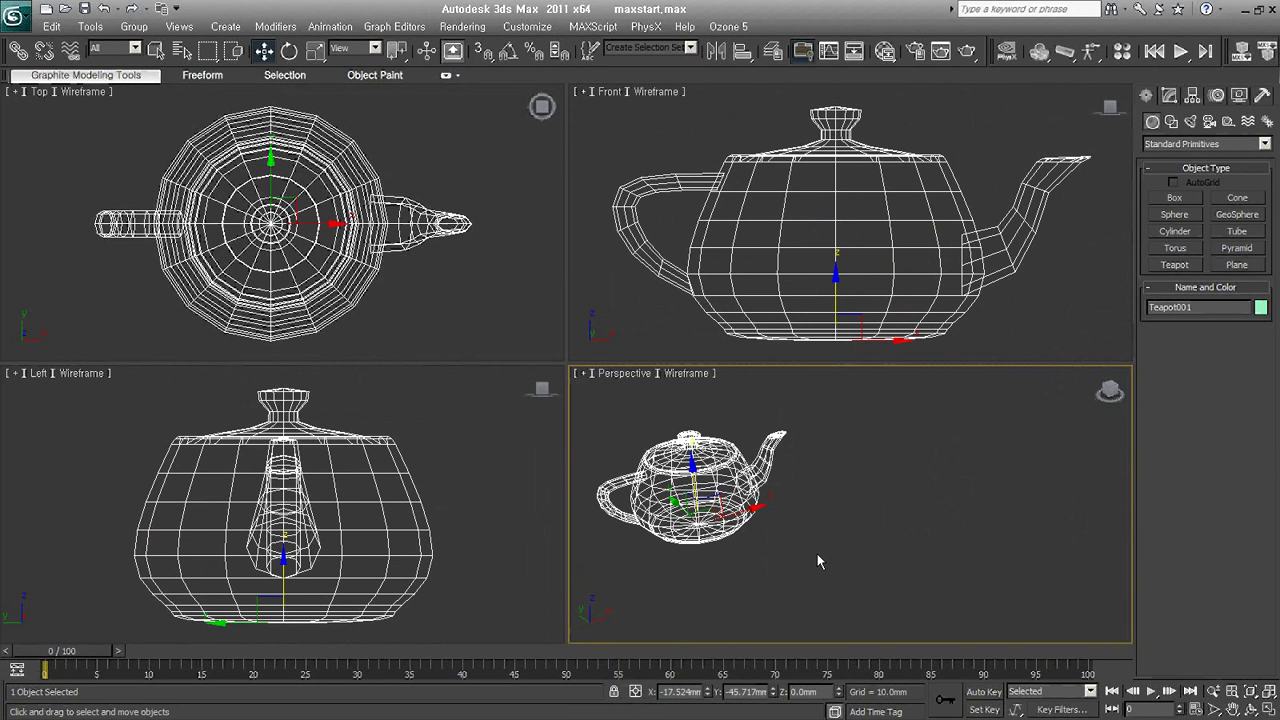
{"action": "key", "text": "space"}
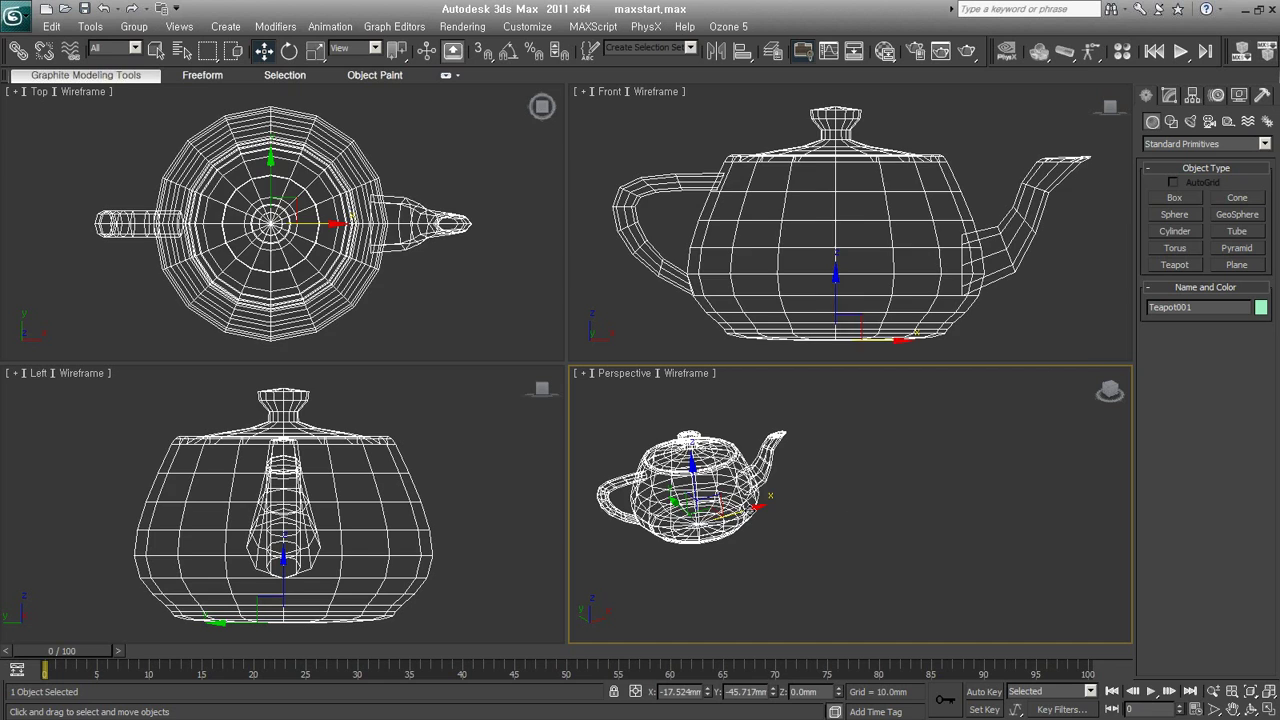
{"action": "mouse_move", "coordinate": [745, 532]}
{"action": "left_mouse_down"}
{"action": "mouse_move", "coordinate": [907, 503]}
{"action": "mouse_move", "coordinate": [790, 512]}
{"action": "left_mouse_up"}
{"action": "key", "text": "space"}
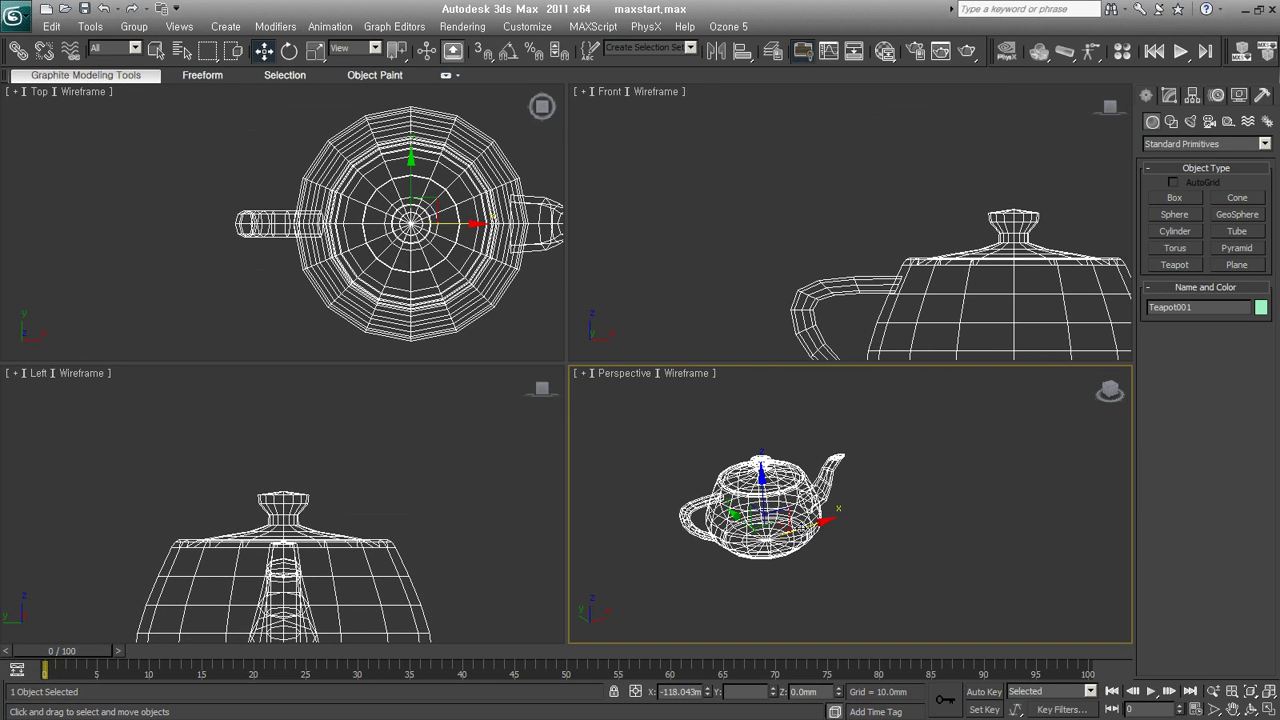
Switch to rotating with the selection locked, then cancel the rotation to keep the teapot unrotated.
{"action": "key", "text": "space"}
{"action": "right_click", "coordinate": [800, 525]}
{"action": "left_click", "coordinate": [840, 429]}
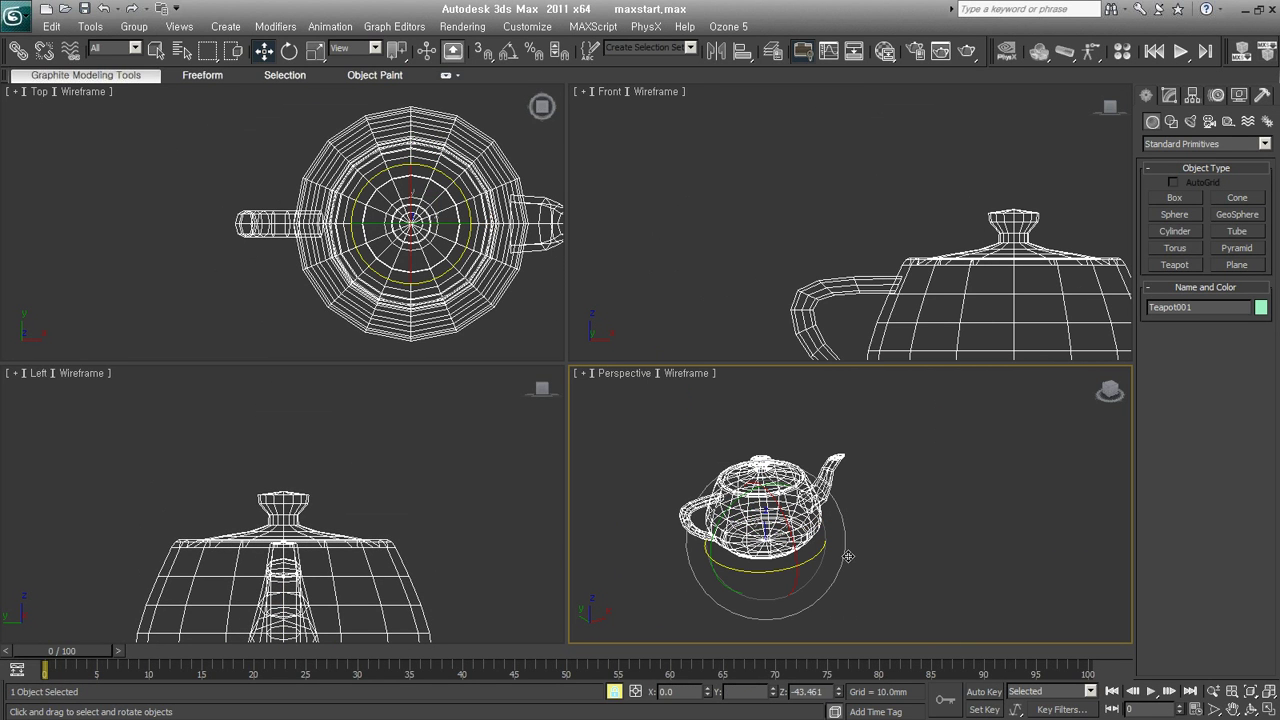
{"action": "key", "text": "space"}
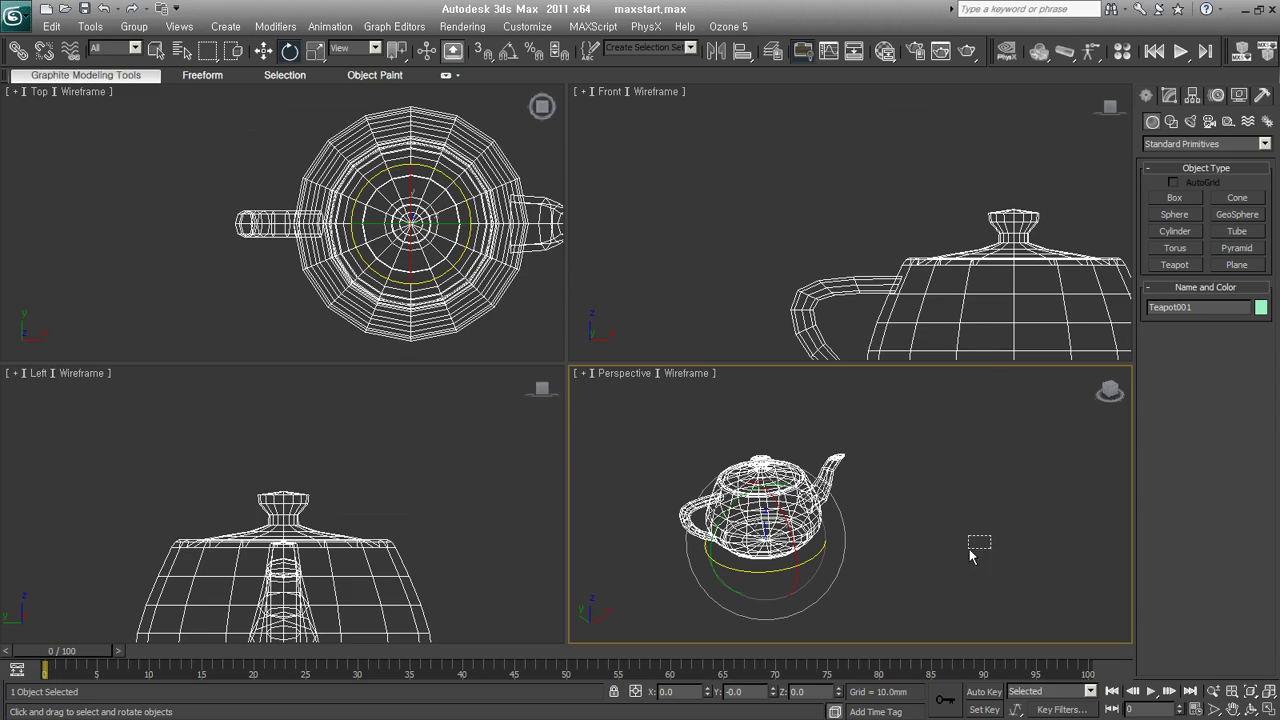
{"action": "key", "text": "space"}
{"action": "left_click_drag", "start_coordinate": [956, 568], "coordinate": [925, 560]}
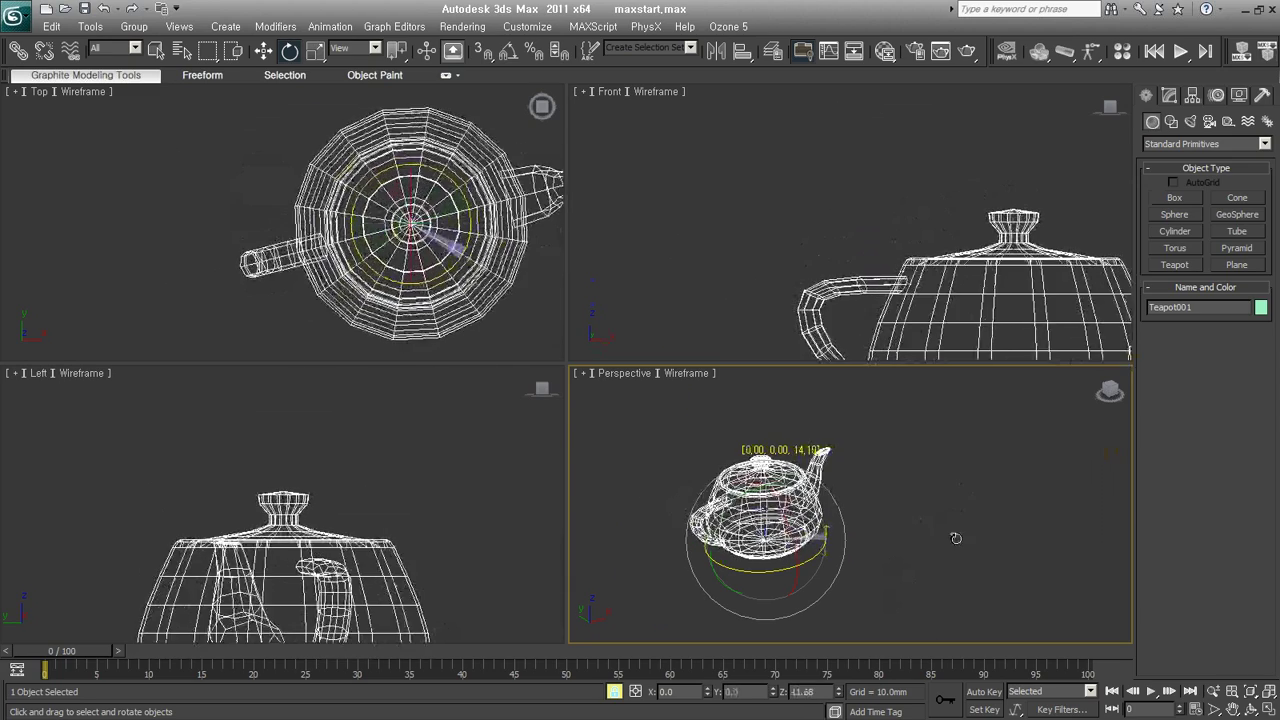
{"action": "right_click", "coordinate": [925, 560]}
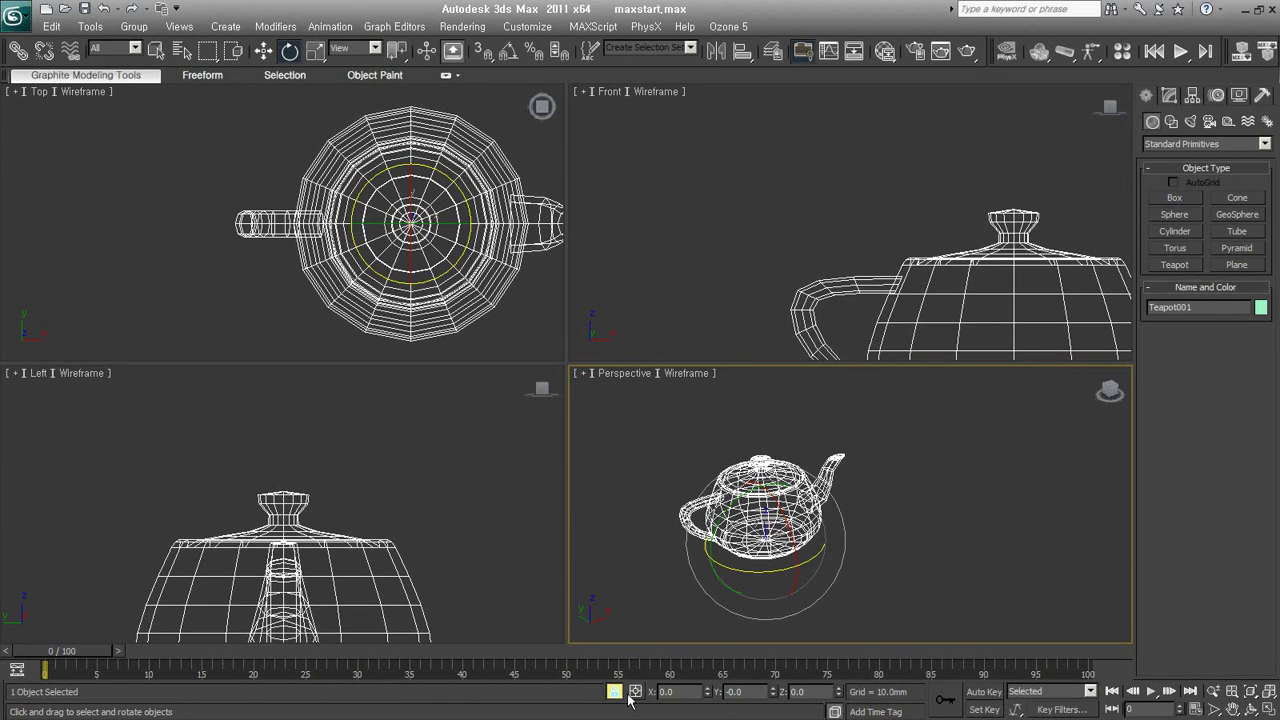
Return to Select and Move, turn Selection Lock off, and zoom extents to fit the teapot.
{"action": "right_click", "coordinate": [833, 398]}
{"action": "key", "text": "w"}
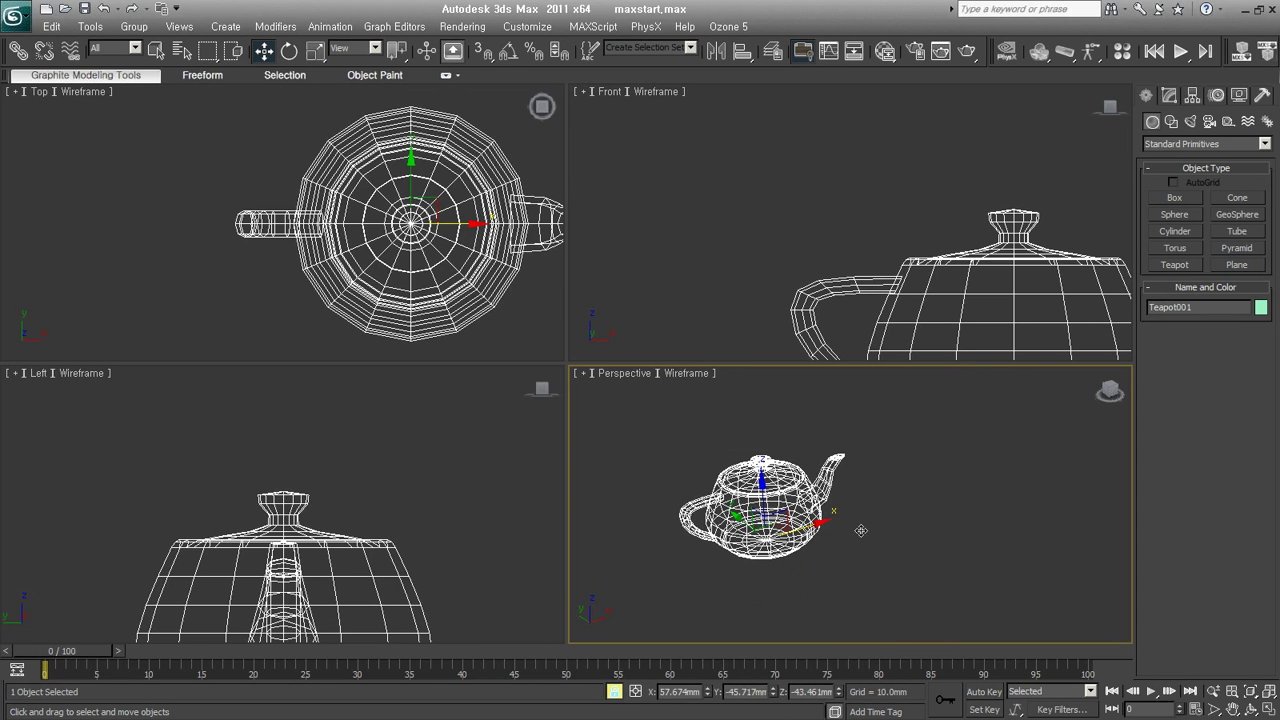
{"action": "left_click", "coordinate": [614, 691]}
{"action": "left_click", "coordinate": [264, 52]}
{"action": "key", "text": "z"}
{"action": "left_click_drag", "start_coordinate": [984, 527], "coordinate": [797, 588]}
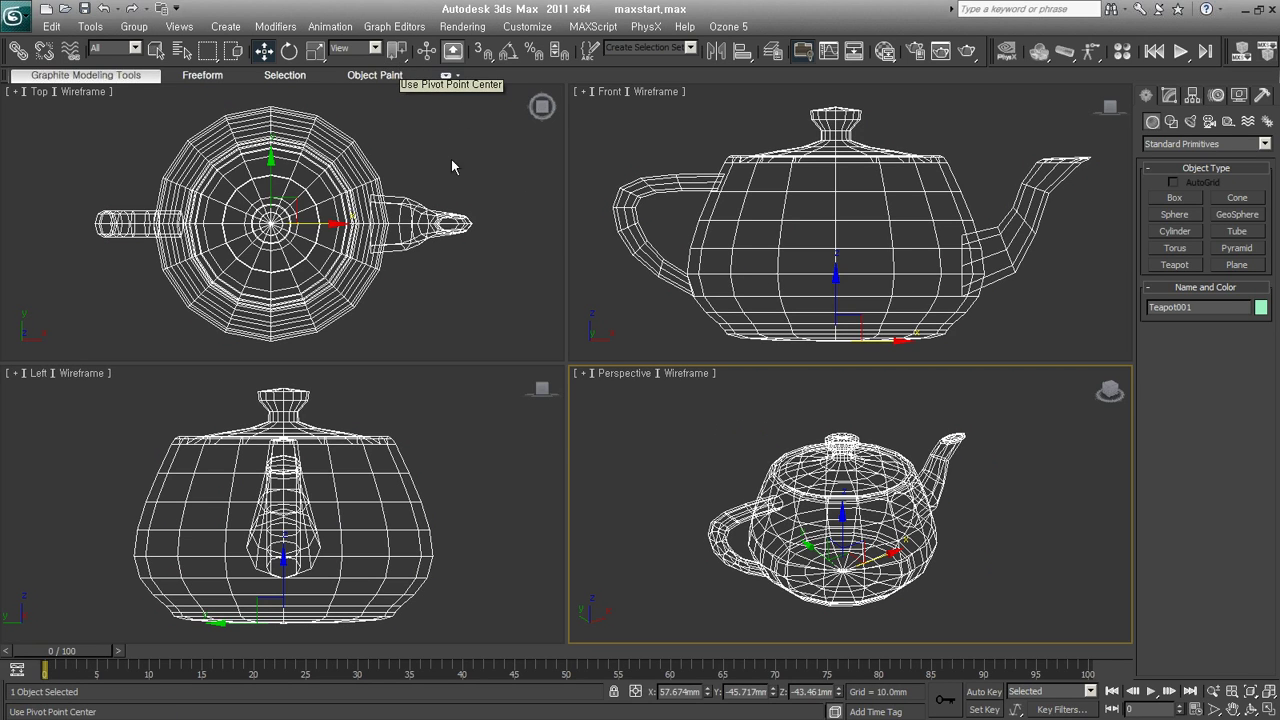
Shift-drag the teapot along X in the Front view, cloning 2 copies into a row.
{"action": "scroll", "coordinate": [663, 277], "scroll_direction": "down", "scroll_amount": 1}
{"action": "scroll", "coordinate": [700, 273], "scroll_direction": "down", "scroll_amount": 1}
{"action": "scroll", "coordinate": [760, 260], "scroll_direction": "down", "scroll_amount": 1}
{"action": "scroll", "coordinate": [805, 245], "scroll_direction": "down", "scroll_amount": 1}
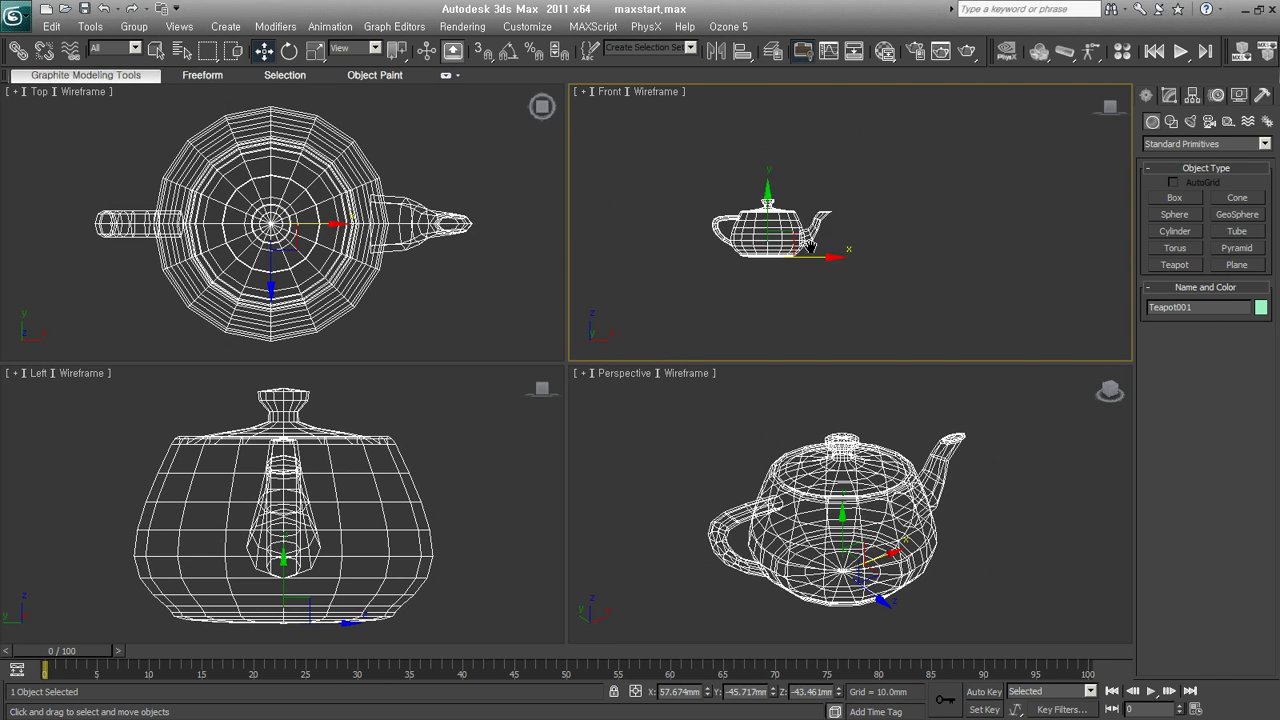
{"action": "middle_click_drag", "start_coordinate": [808, 245], "coordinate": [752, 227]}
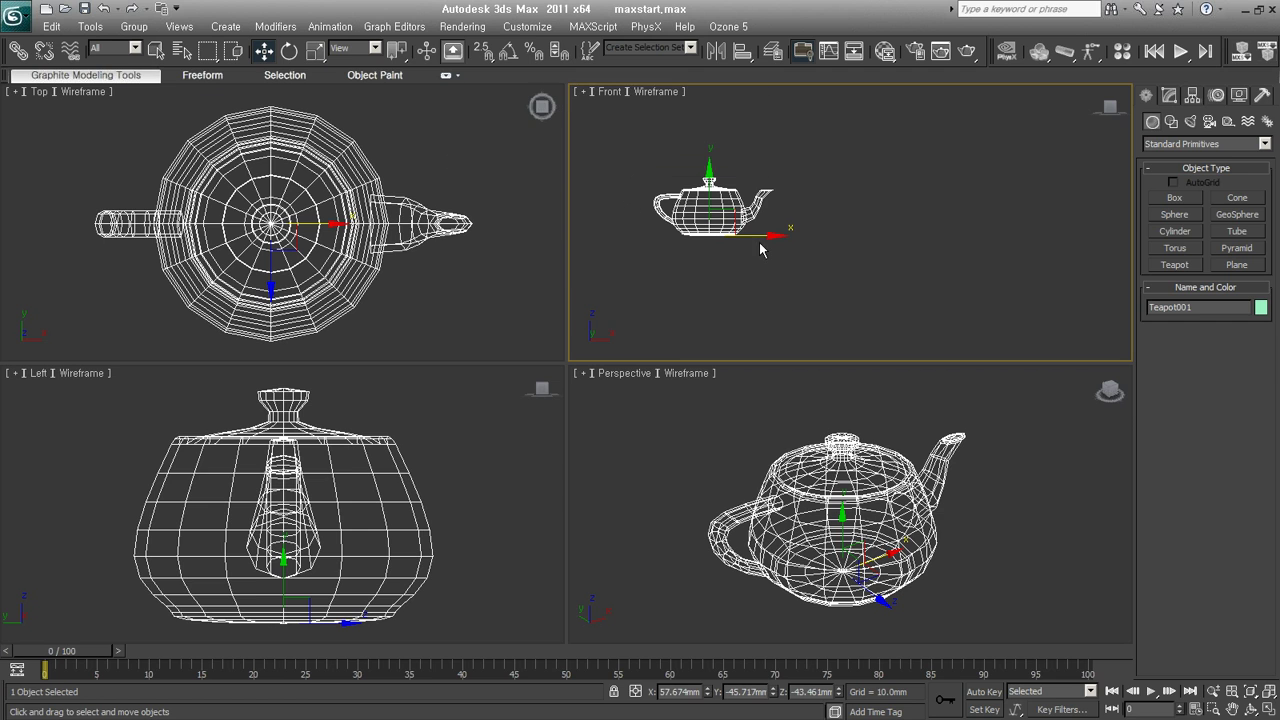
{"action": "left_click_drag", "start_coordinate": [750, 235], "coordinate": [852, 290], "text": "shift"}
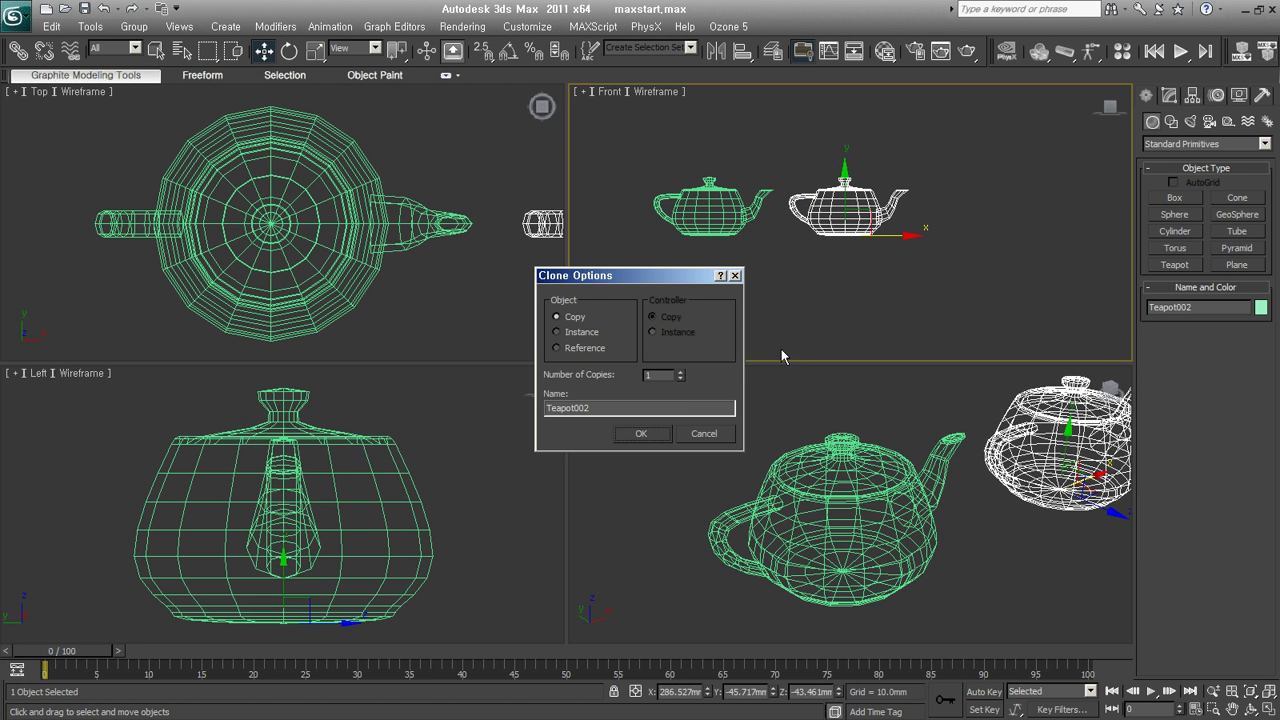
{"action": "left_click", "coordinate": [680, 374]}
{"action": "left_click", "coordinate": [641, 433]}
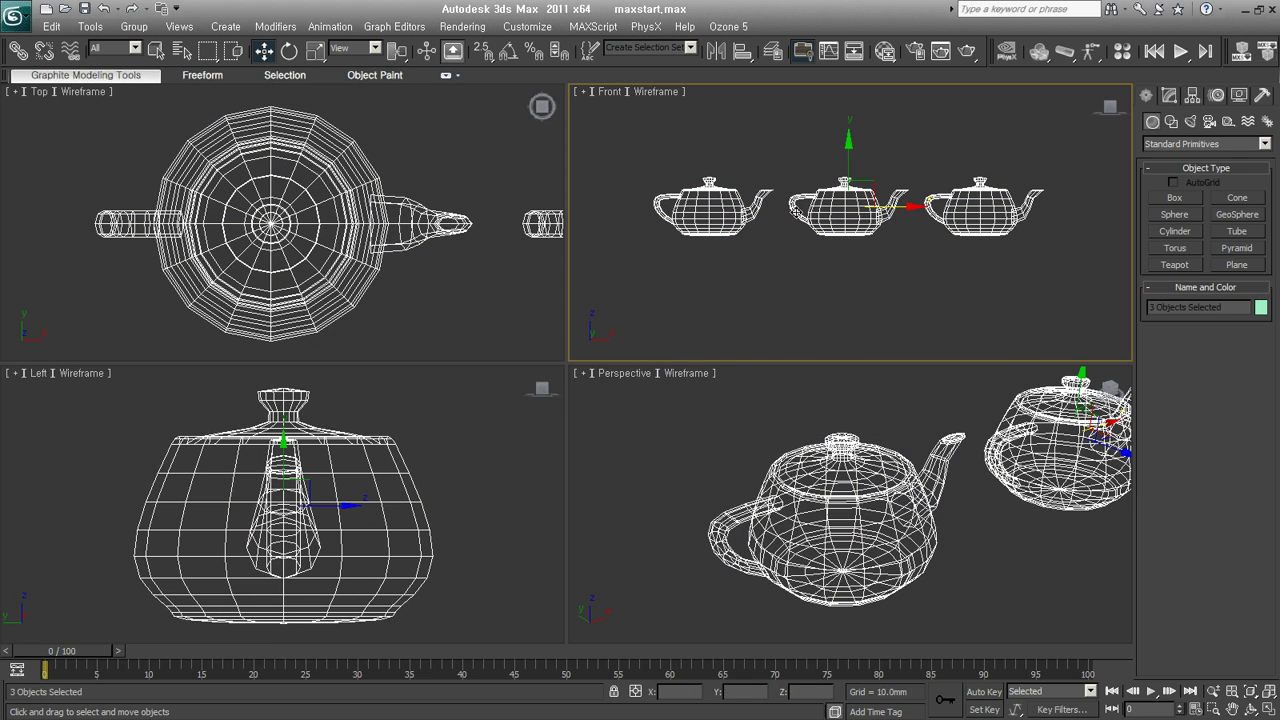
{"action": "right_click", "coordinate": [837, 193]}
{"action": "left_click", "coordinate": [871, 220]}
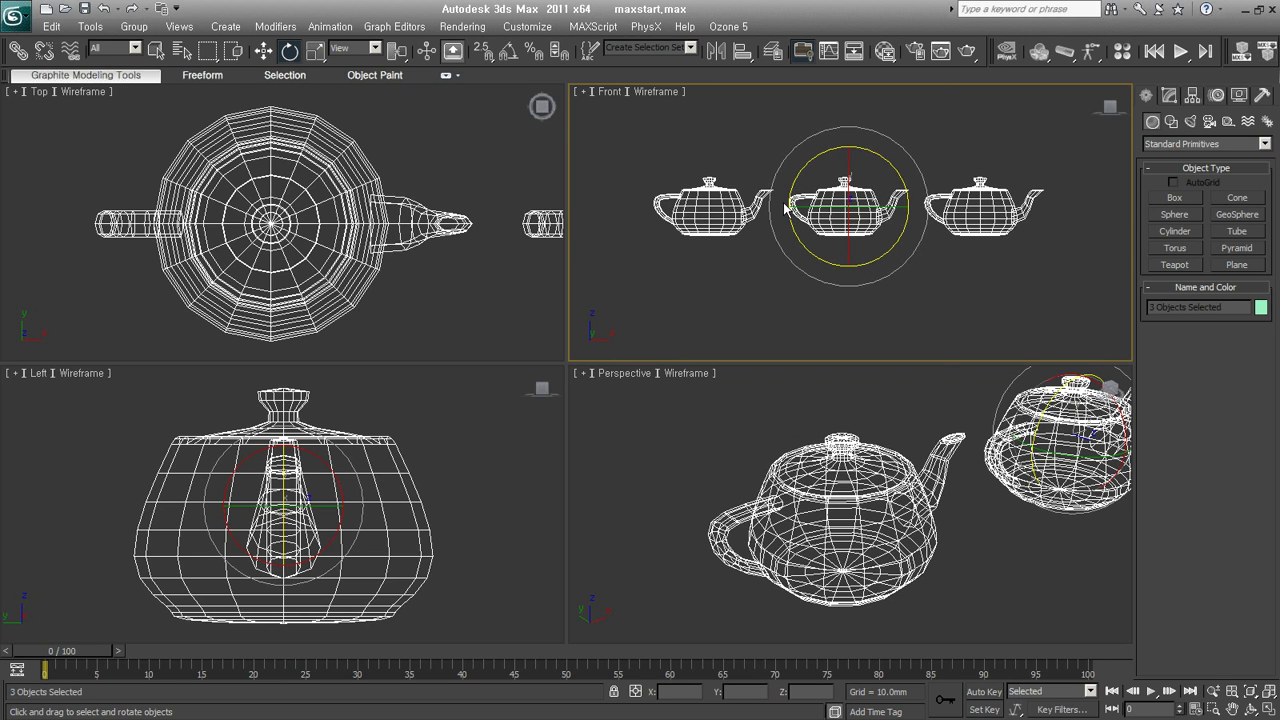
Rotate the teapots about their shared centre, then about their own pivots with Use Pivot Point Center.
{"action": "mouse_move", "coordinate": [889, 257]}
{"action": "left_mouse_down"}
{"action": "mouse_move", "coordinate": [744, 282]}
{"action": "mouse_move", "coordinate": [955, 312]}
{"action": "left_mouse_up"}
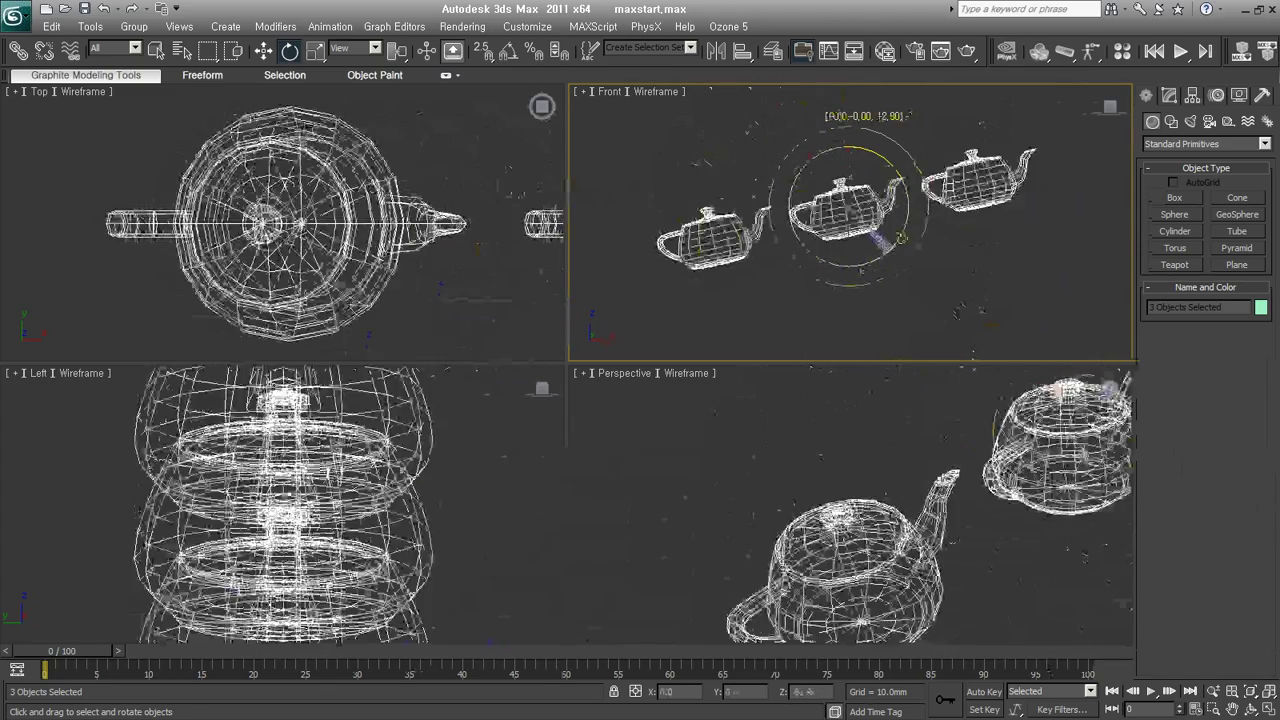
{"action": "left_click_drag", "start_coordinate": [955, 312], "coordinate": [868, 299]}
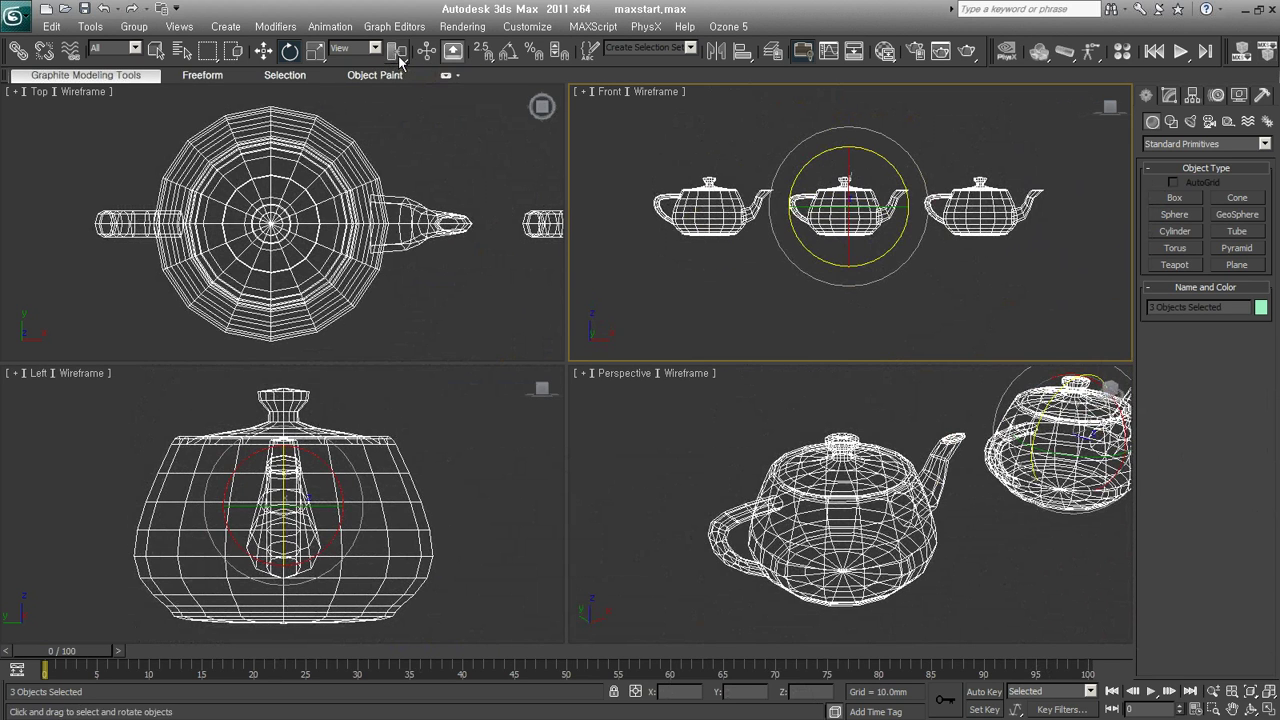
{"action": "mouse_move", "coordinate": [399, 58]}
{"action": "left_mouse_down"}
{"action": "mouse_move", "coordinate": [404, 125]}
{"action": "mouse_move", "coordinate": [403, 90]}
{"action": "left_mouse_up"}
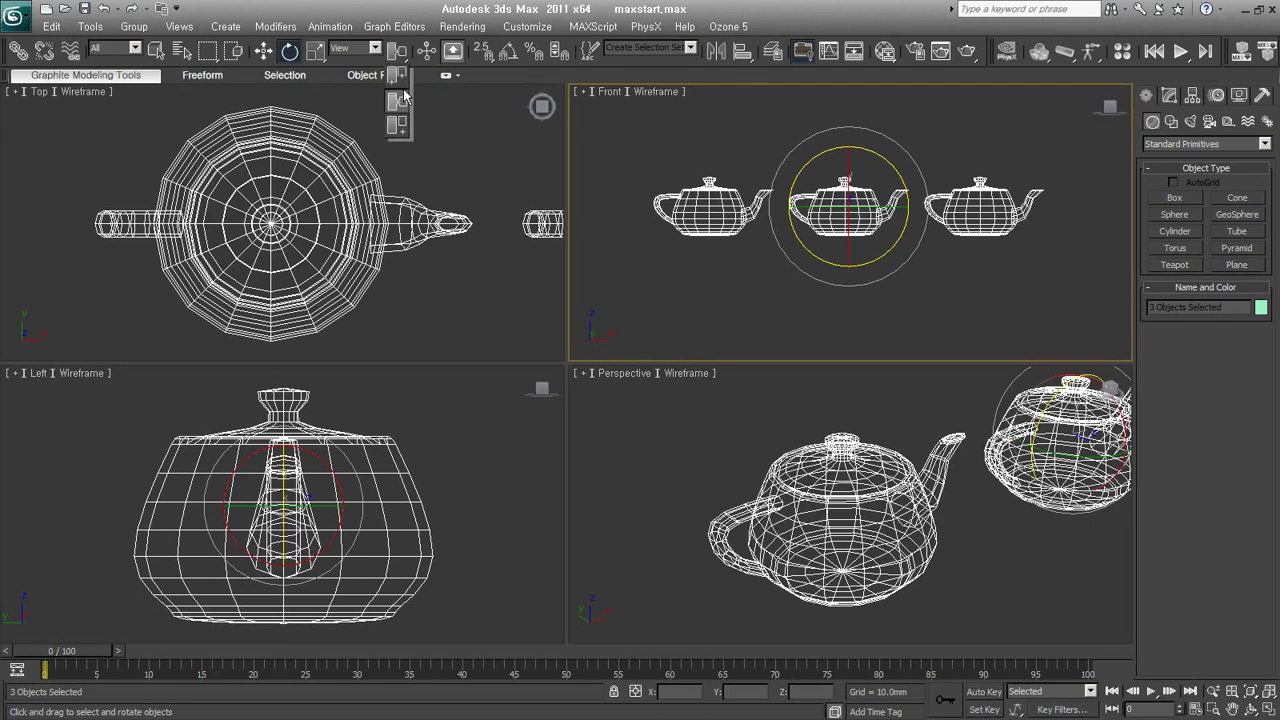
{"action": "left_click_drag", "start_coordinate": [403, 87], "coordinate": [398, 80]}
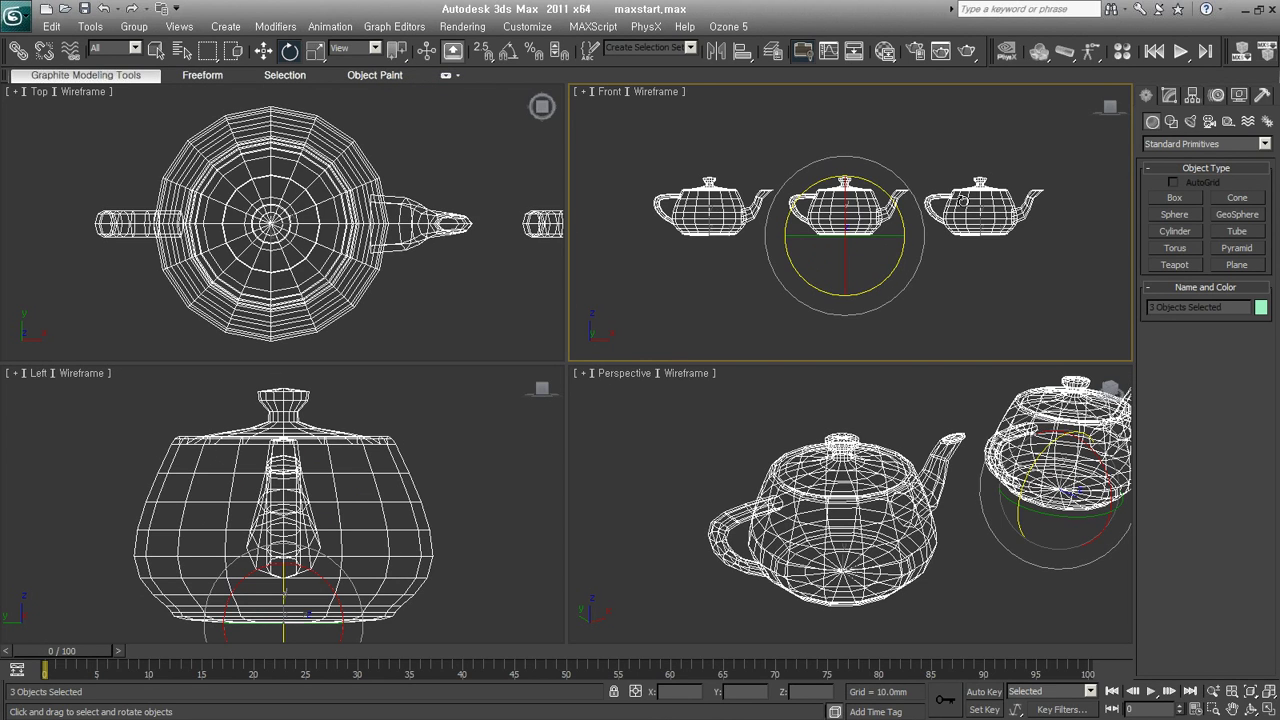
{"action": "mouse_move", "coordinate": [901, 264]}
{"action": "left_mouse_down"}
{"action": "mouse_move", "coordinate": [806, 292]}
{"action": "mouse_move", "coordinate": [840, 325]}
{"action": "left_mouse_up"}
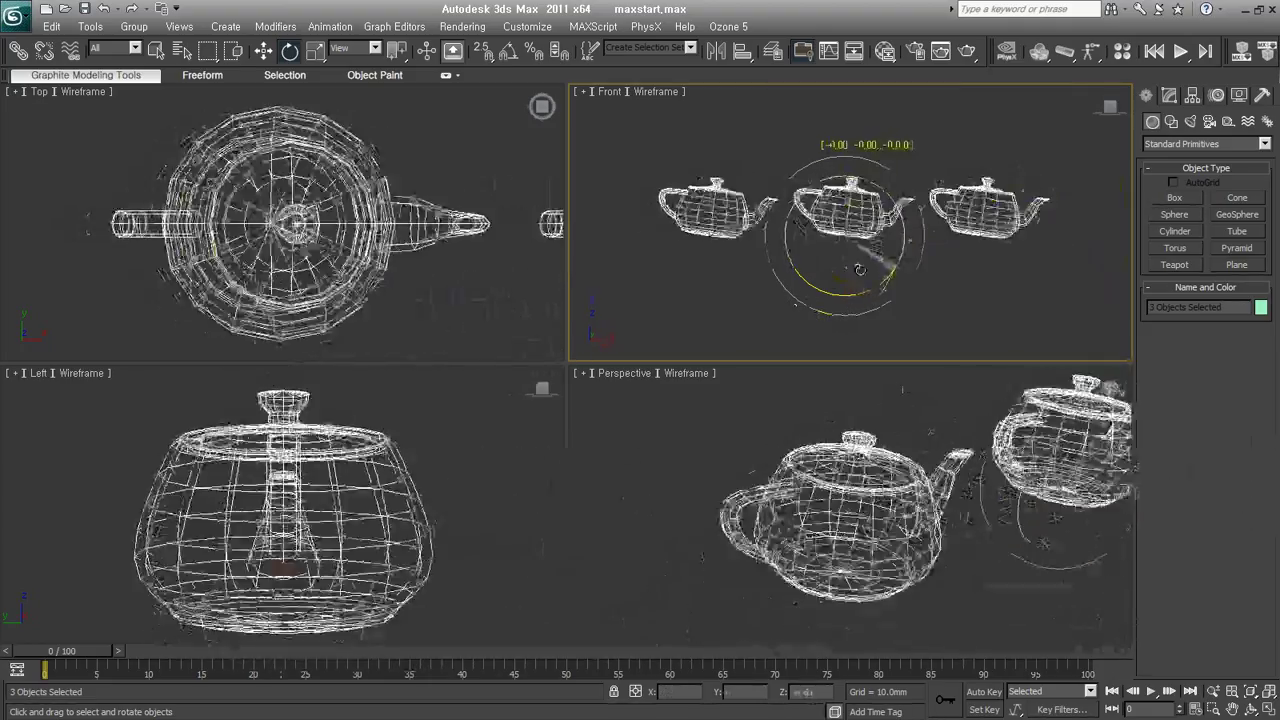
{"action": "mouse_move", "coordinate": [840, 325]}
{"action": "left_mouse_down"}
{"action": "mouse_move", "coordinate": [868, 229]}
{"action": "mouse_move", "coordinate": [866, 253]}
{"action": "left_mouse_up"}
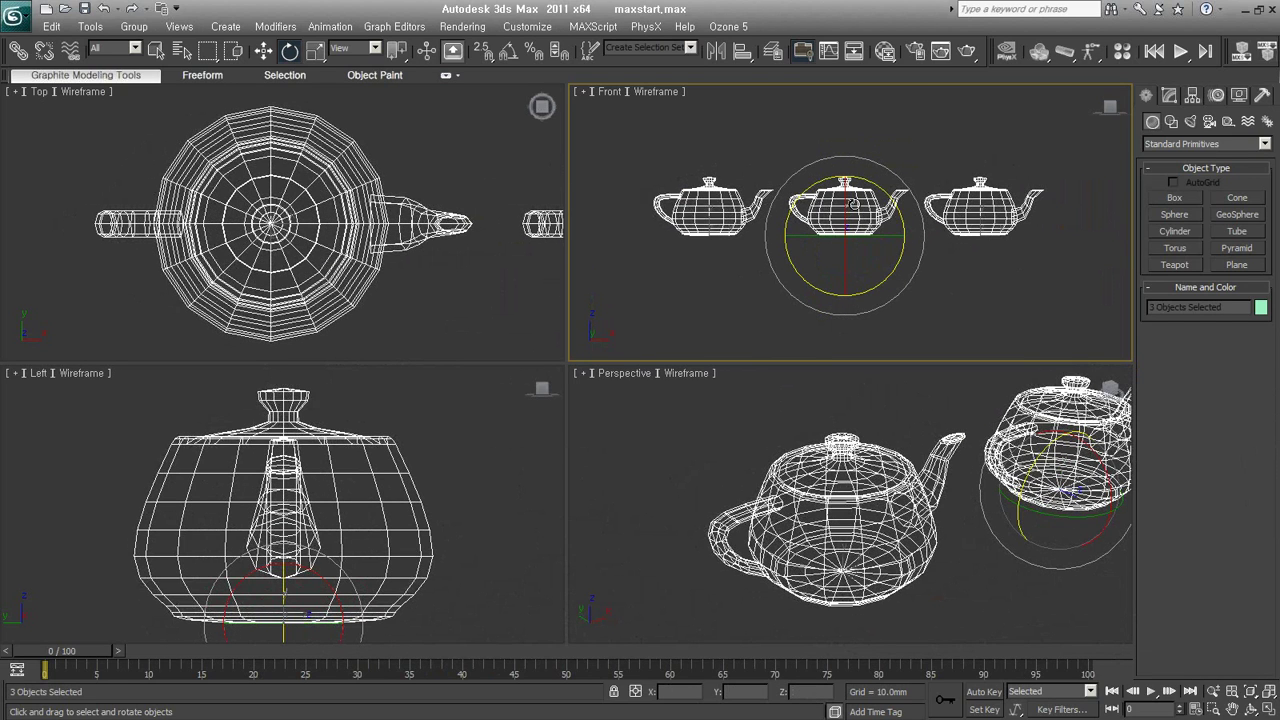
Restore Use Selection Center, test a rotation and cancel it, then switch to Uniform Scale.
{"action": "left_click", "coordinate": [399, 52]}
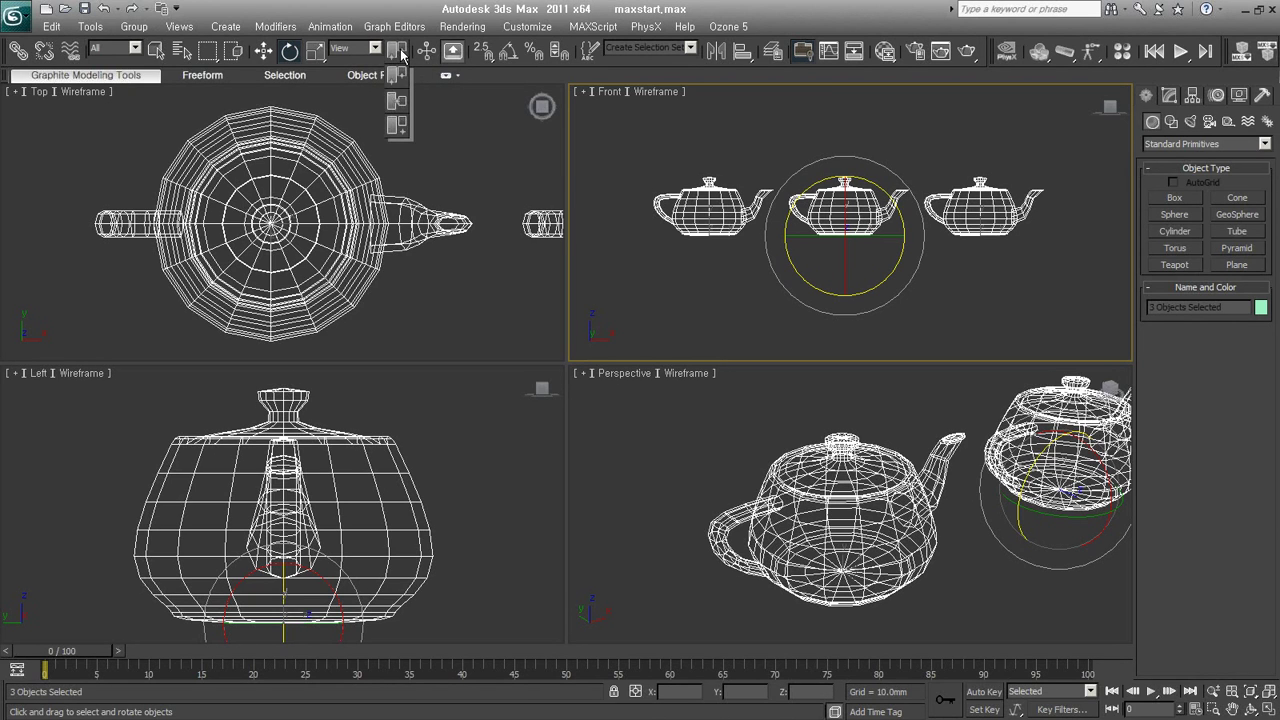
{"action": "left_click", "coordinate": [403, 107]}
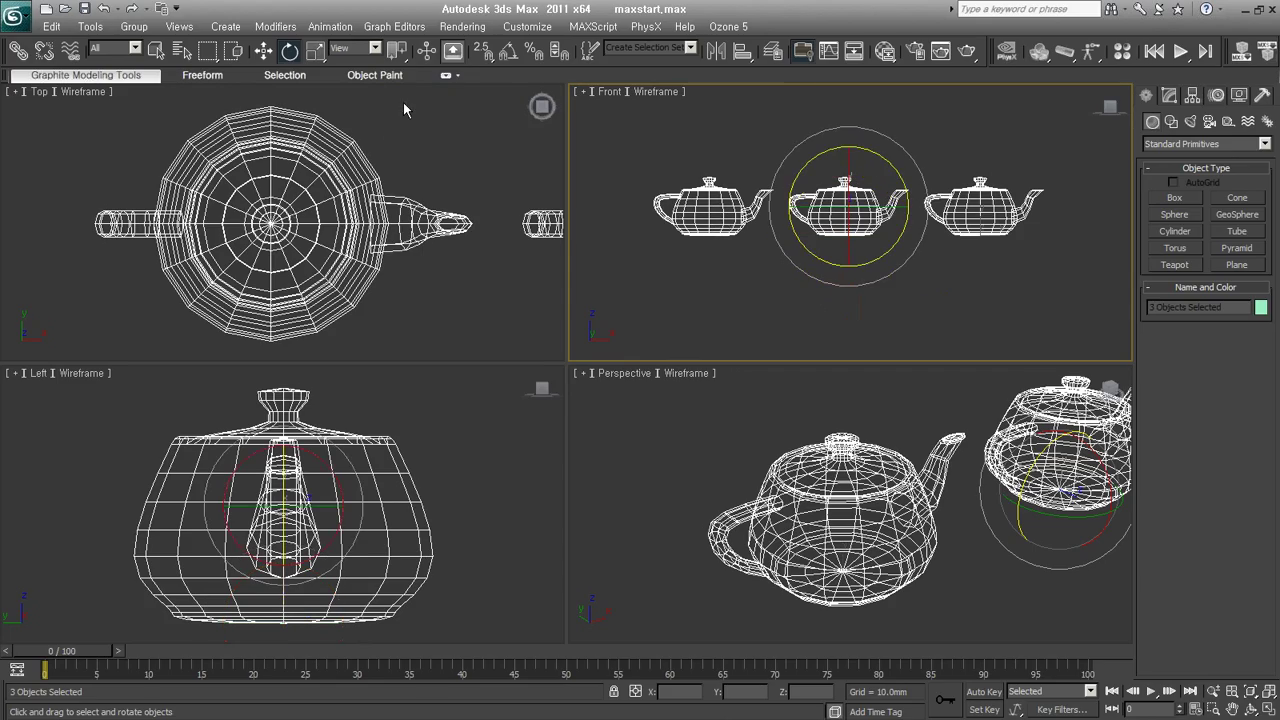
{"action": "left_click_drag", "start_coordinate": [897, 203], "coordinate": [885, 260]}
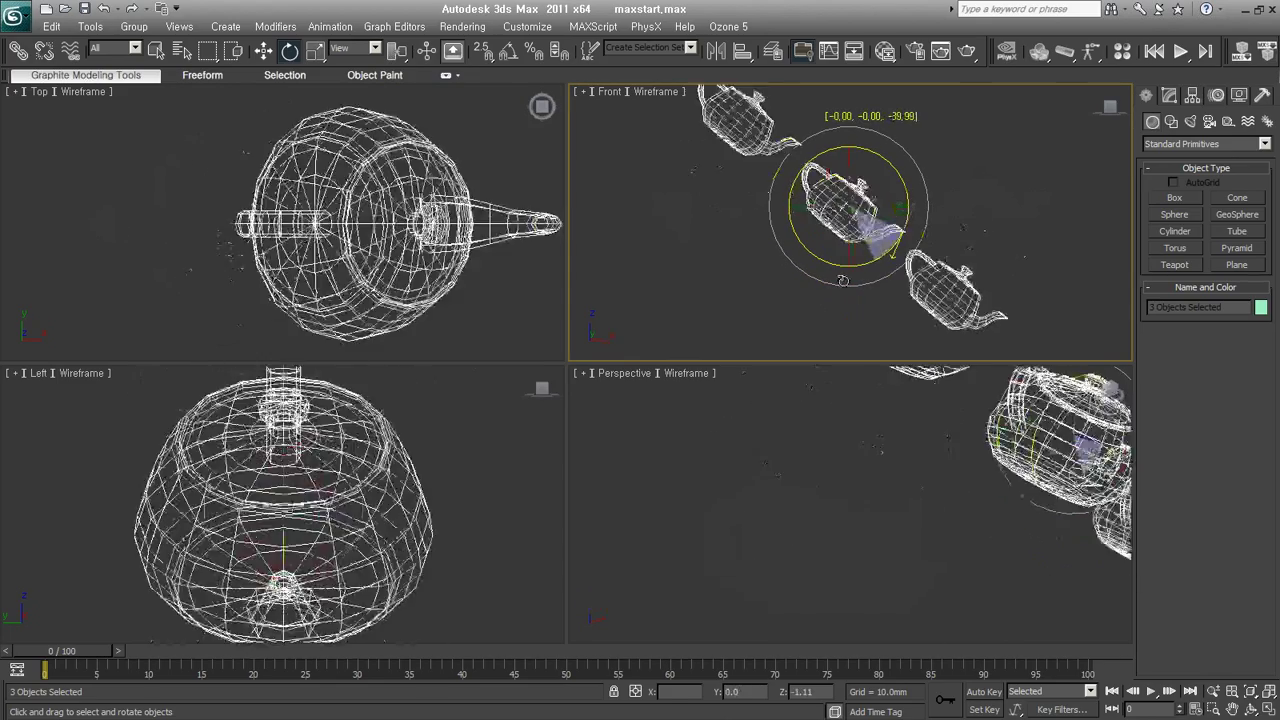
{"action": "right_click", "coordinate": [885, 260]}
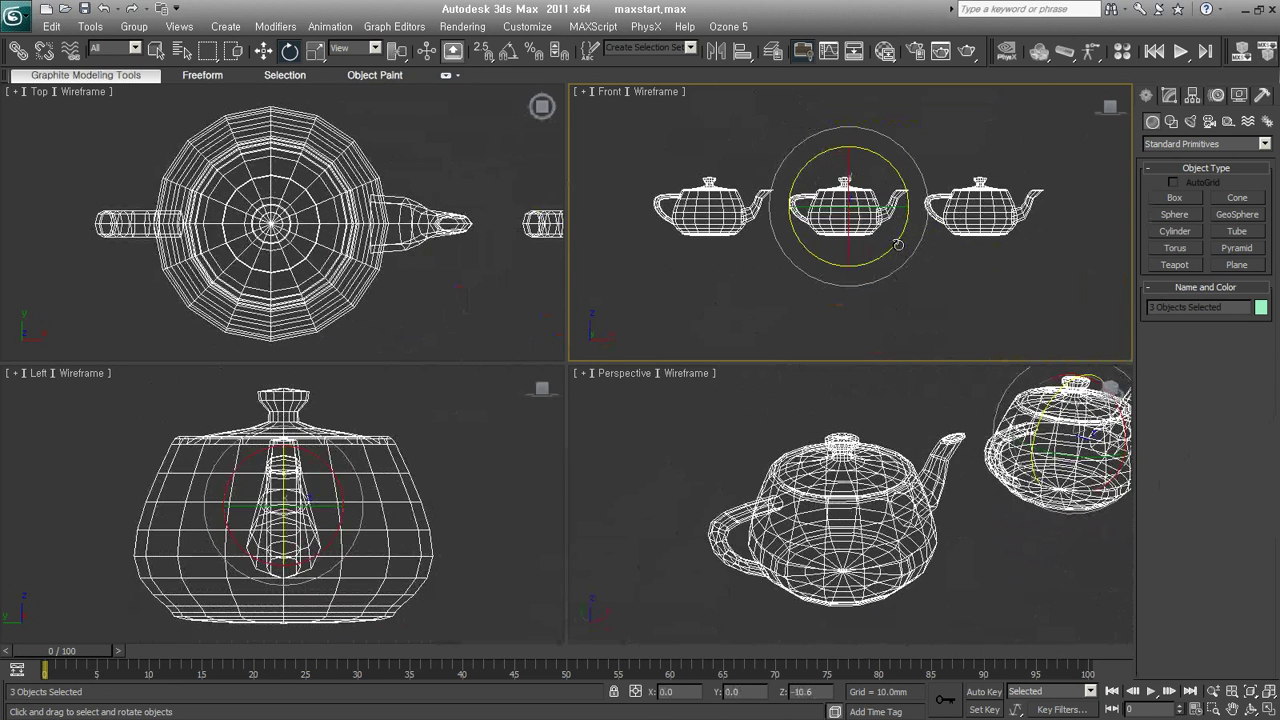
{"action": "right_click", "coordinate": [870, 185]}
{"action": "left_click", "coordinate": [893, 228]}
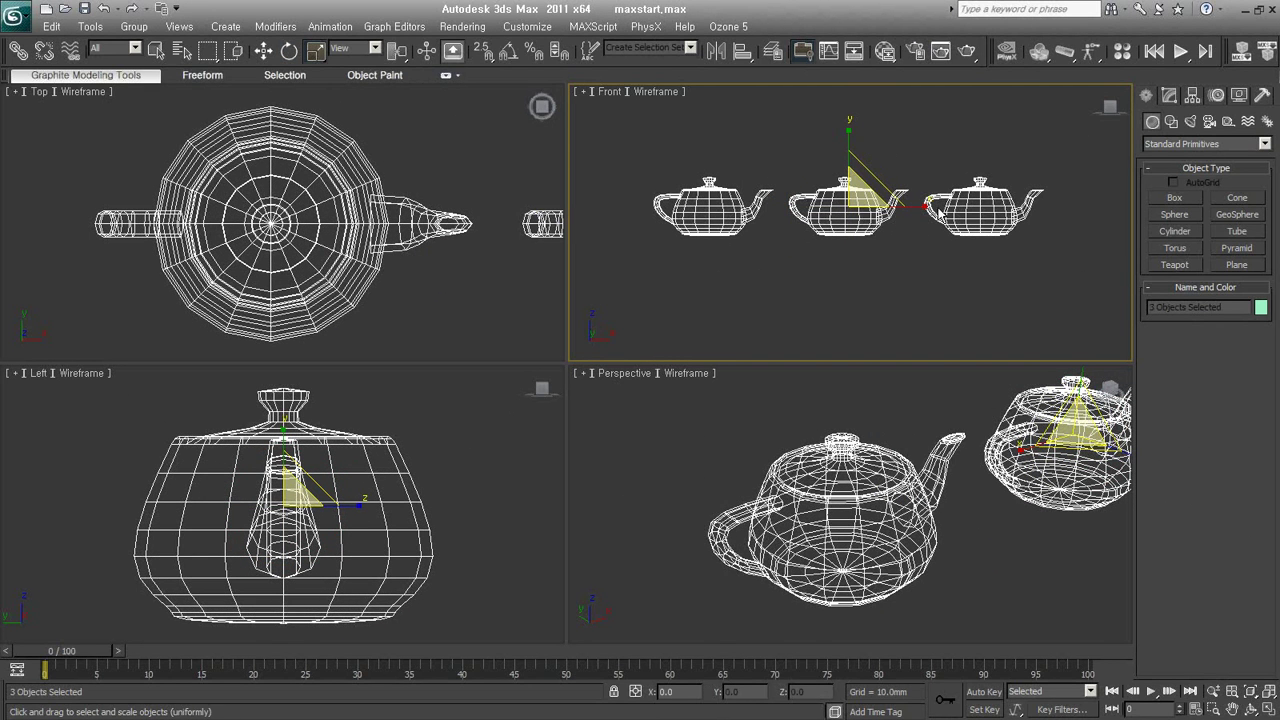
Try scaling along X and revert, then uniformly scale the three teapots to 97%.
{"action": "left_click_drag", "start_coordinate": [866, 193], "coordinate": [960, 231]}
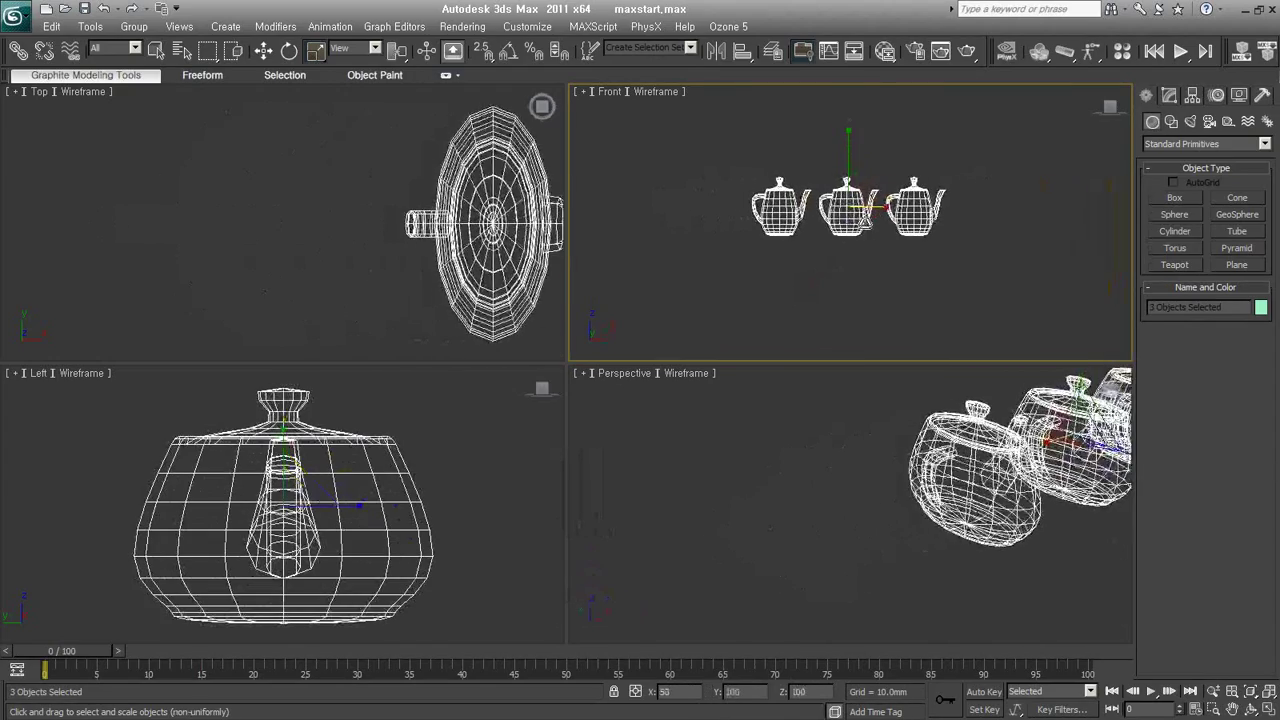
{"action": "left_click_drag", "start_coordinate": [960, 231], "coordinate": [926, 206]}
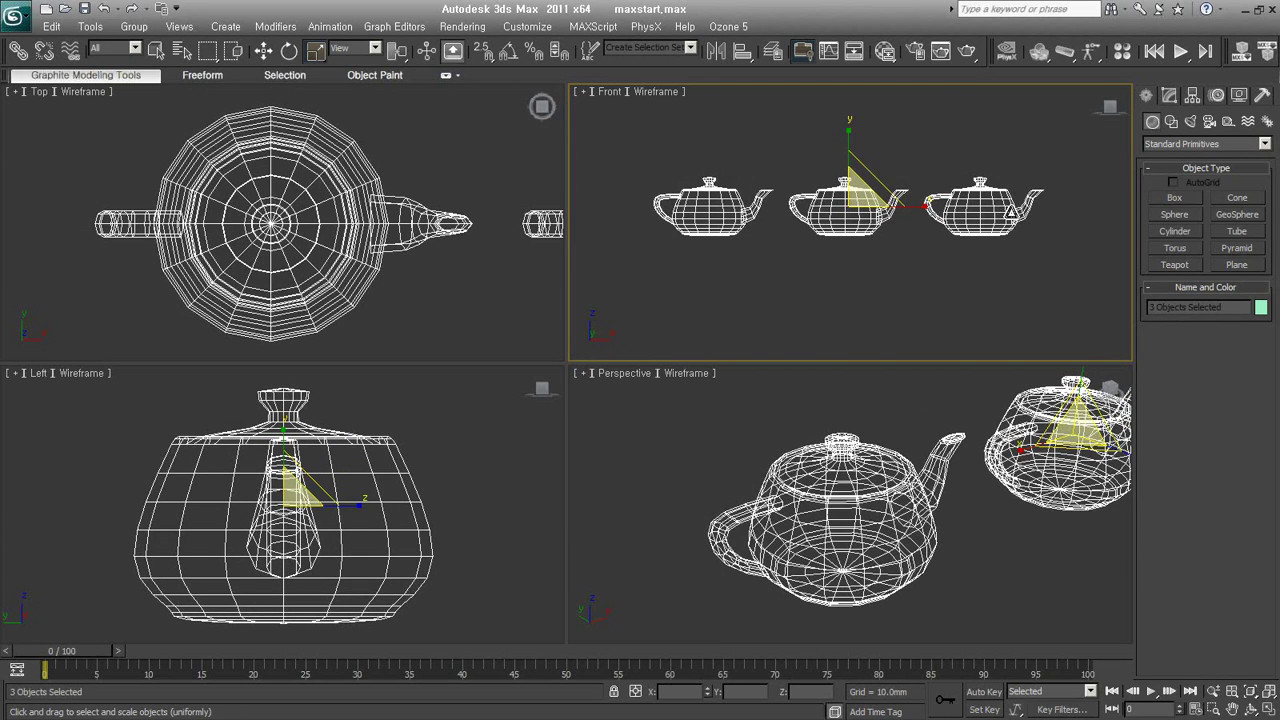
{"action": "left_click_drag", "start_coordinate": [397, 50], "coordinate": [400, 80]}
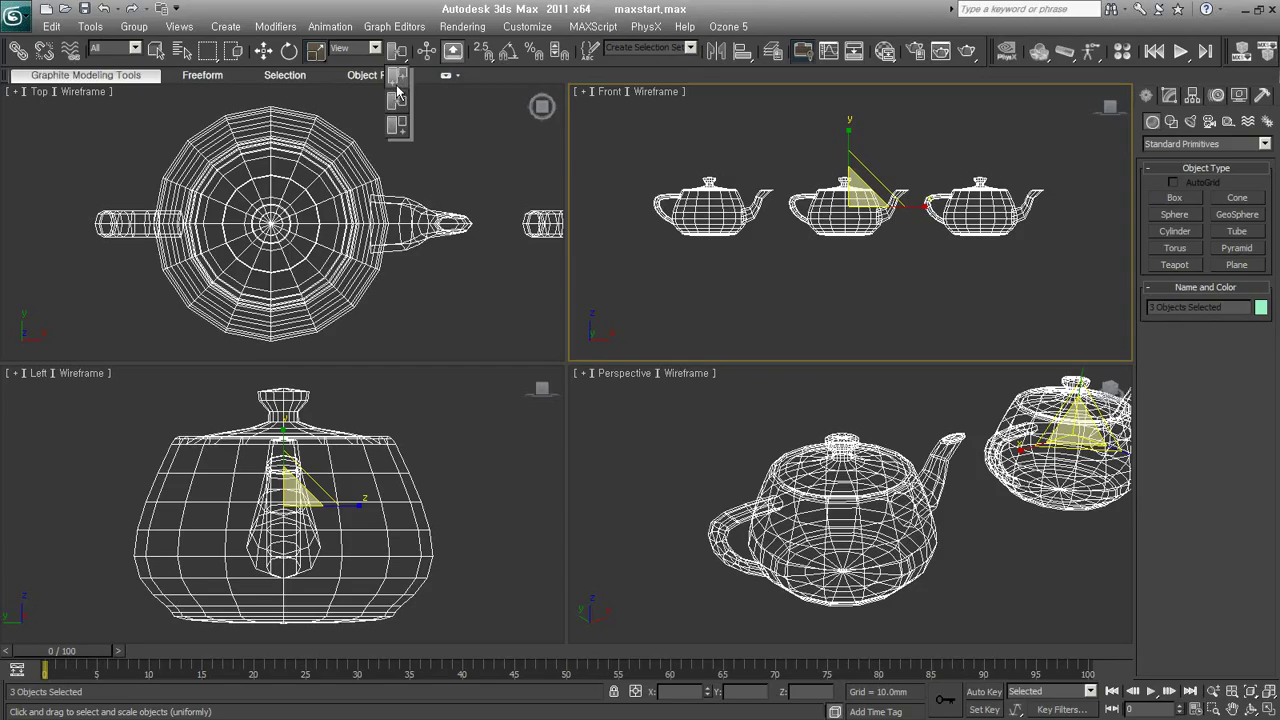
{"action": "mouse_move", "coordinate": [845, 228]}
{"action": "left_mouse_down"}
{"action": "mouse_move", "coordinate": [852, 256]}
{"action": "mouse_move", "coordinate": [843, 200]}
{"action": "mouse_move", "coordinate": [743, 222]}
{"action": "left_mouse_up"}
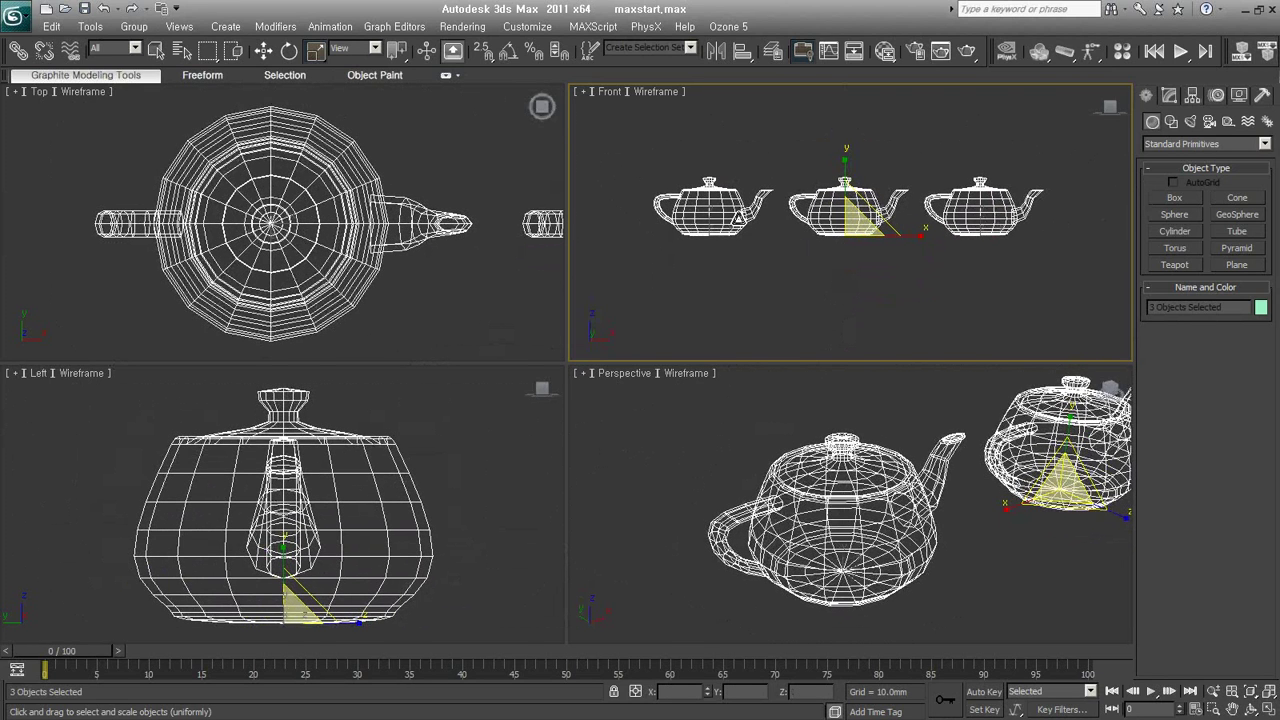
Show the Front view grid, zoom out, and move the three teapots to the right.
{"action": "left_click_drag", "start_coordinate": [397, 50], "coordinate": [836, 289]}
{"action": "key", "text": "g"}
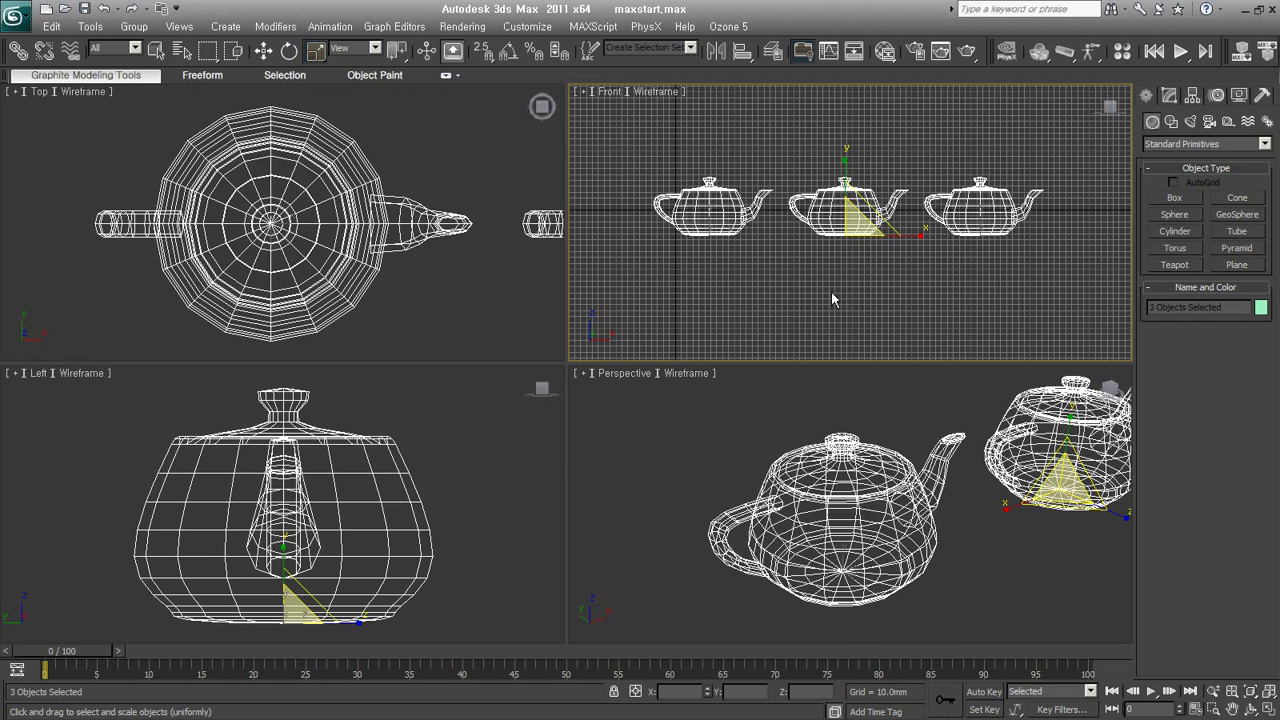
{"action": "scroll", "coordinate": [753, 256], "scroll_direction": "down", "scroll_amount": 2}
{"action": "key", "text": "w"}
{"action": "left_click_drag", "start_coordinate": [847, 210], "coordinate": [897, 208]}
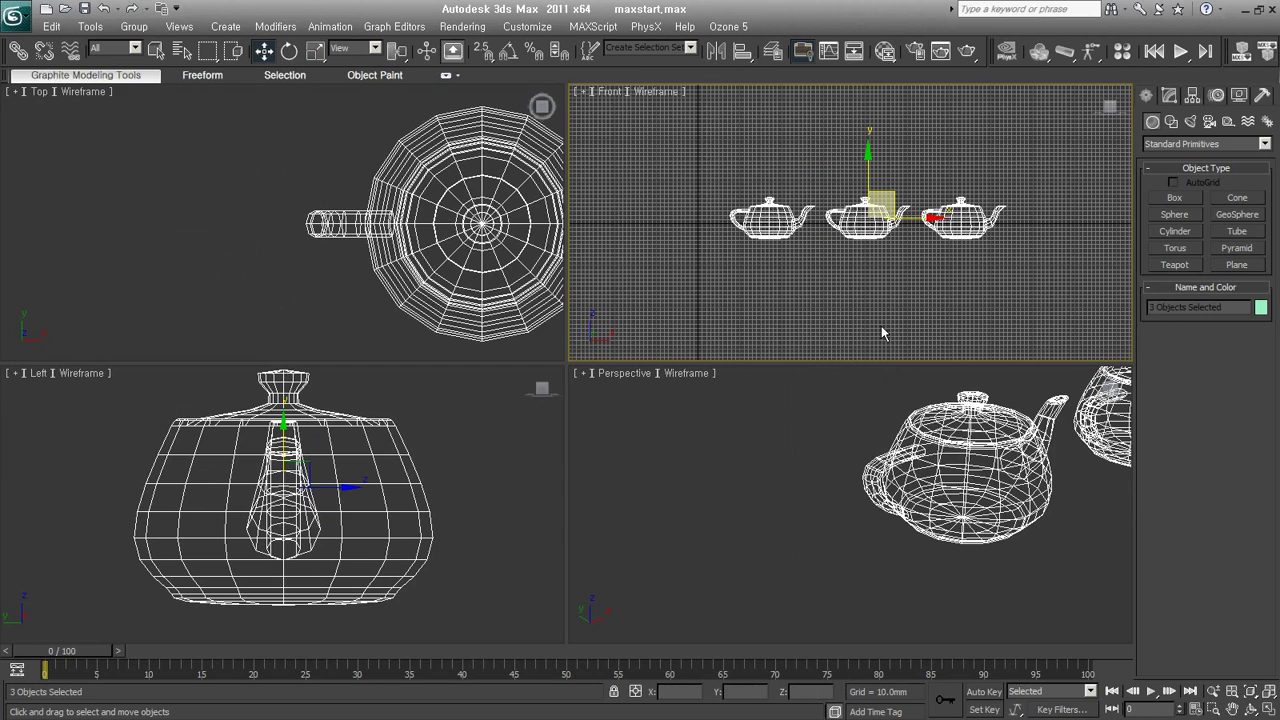
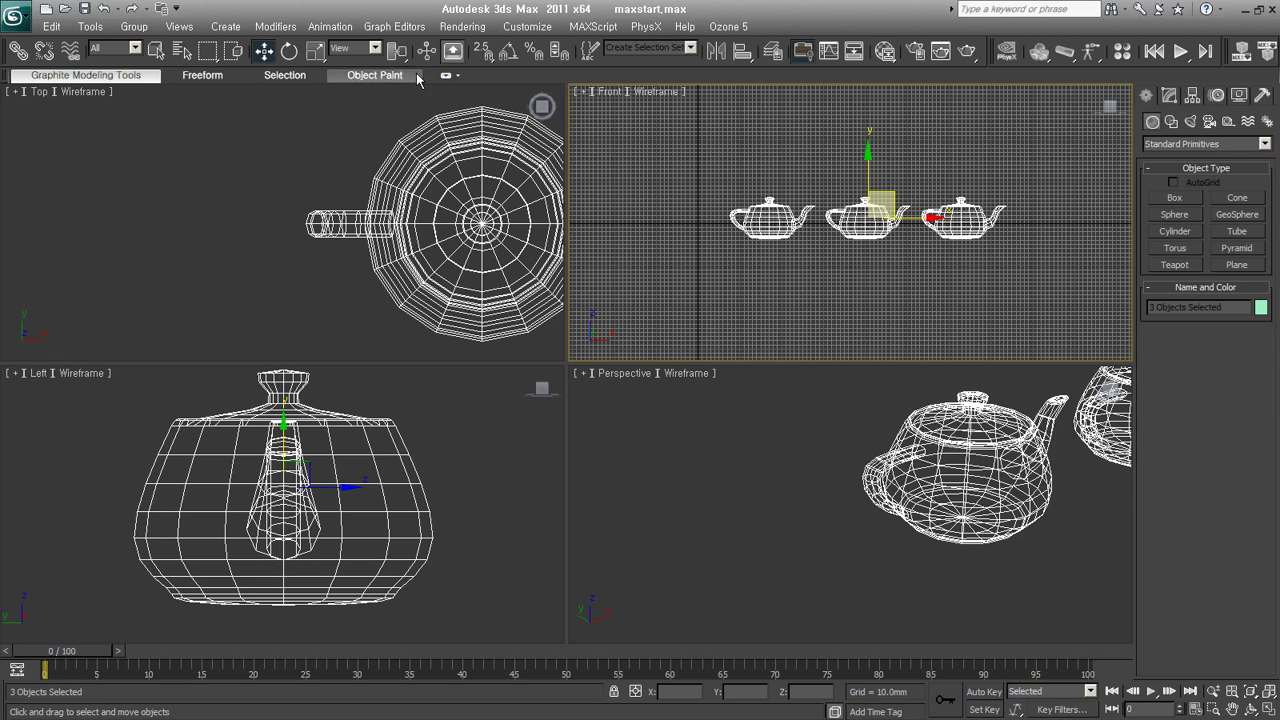
Pick a different Use Center option for the three teapots and try the Rotate tool.
{"action": "left_click_drag", "start_coordinate": [405, 62], "coordinate": [398, 110]}
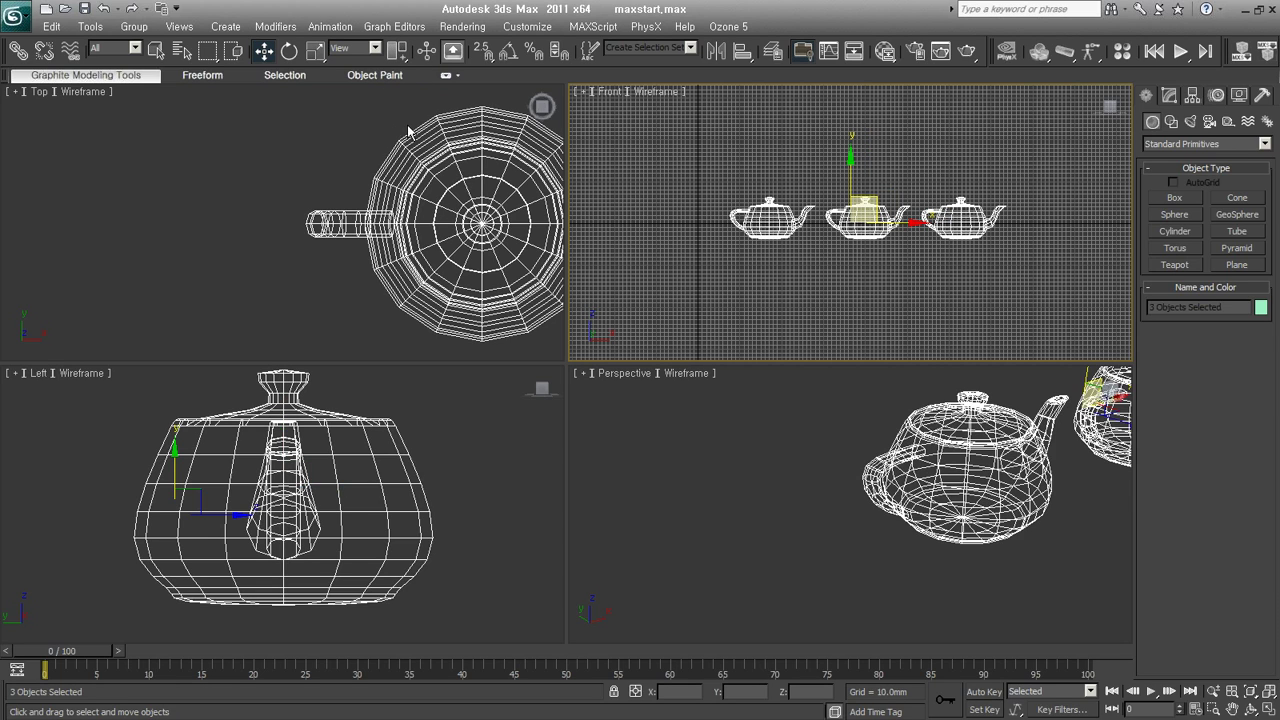
{"action": "left_click", "coordinate": [289, 50]}
{"action": "left_click_drag", "start_coordinate": [397, 50], "coordinate": [397, 122]}
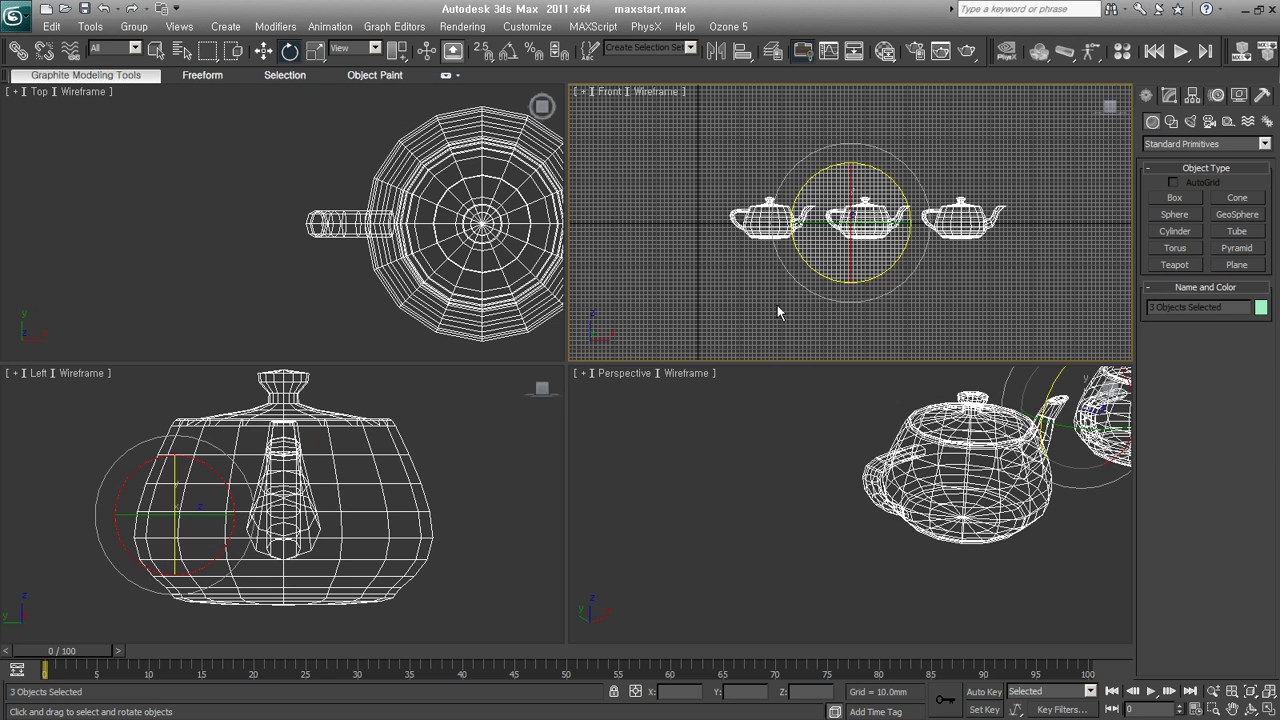
Return to Move from the quad menu and deselect the three teapots.
{"action": "right_click", "coordinate": [803, 293]}
{"action": "left_click", "coordinate": [808, 298]}
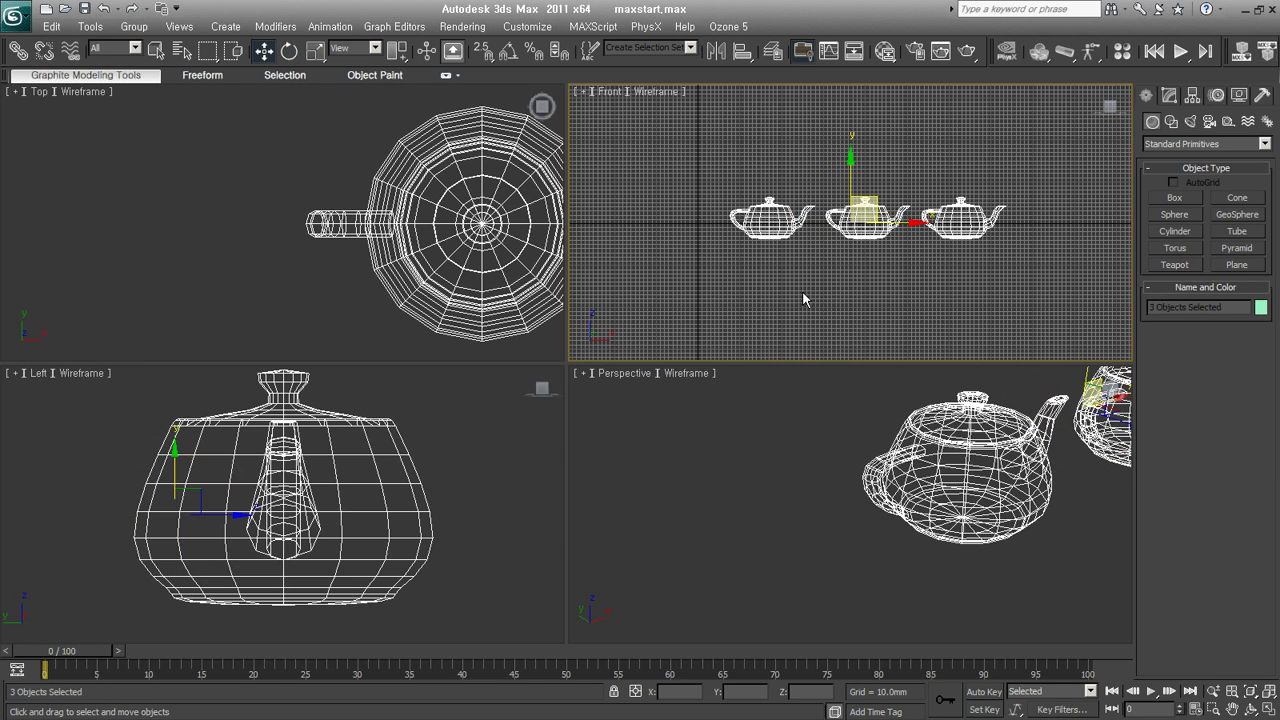
{"action": "left_click", "coordinate": [1110, 272]}
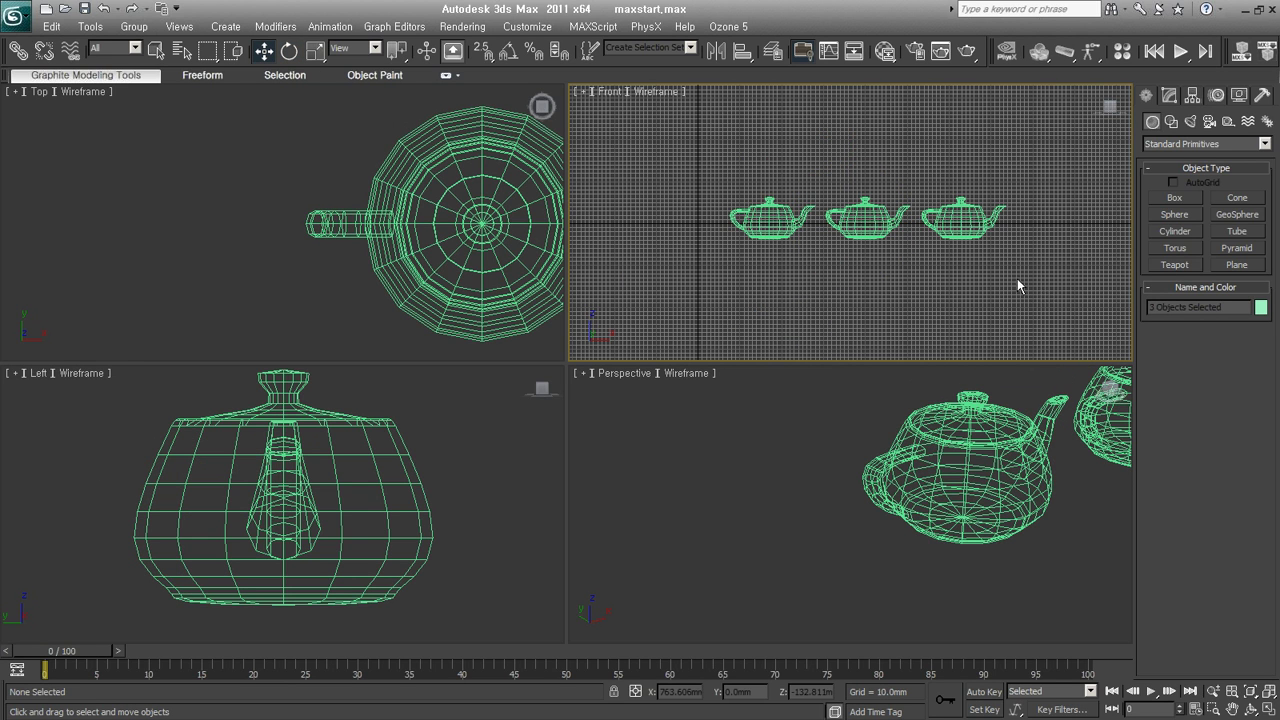
Create a sphere below and left of the teapots in the Top viewport.
{"action": "left_click", "coordinate": [1183, 214]}
{"action": "scroll", "coordinate": [280, 254], "scroll_direction": "down", "scroll_amount": 2}
{"action": "mouse_move", "coordinate": [280, 254]}
{"action": "middle_mouse_down"}
{"action": "mouse_move", "coordinate": [382, 245]}
{"action": "mouse_move", "coordinate": [400, 270]}
{"action": "middle_mouse_up"}
{"action": "scroll", "coordinate": [284, 258], "scroll_direction": "down", "scroll_amount": 3}
{"action": "scroll", "coordinate": [284, 258], "scroll_direction": "down", "scroll_amount": 2}
{"action": "left_click_drag", "start_coordinate": [298, 282], "coordinate": [302, 292]}
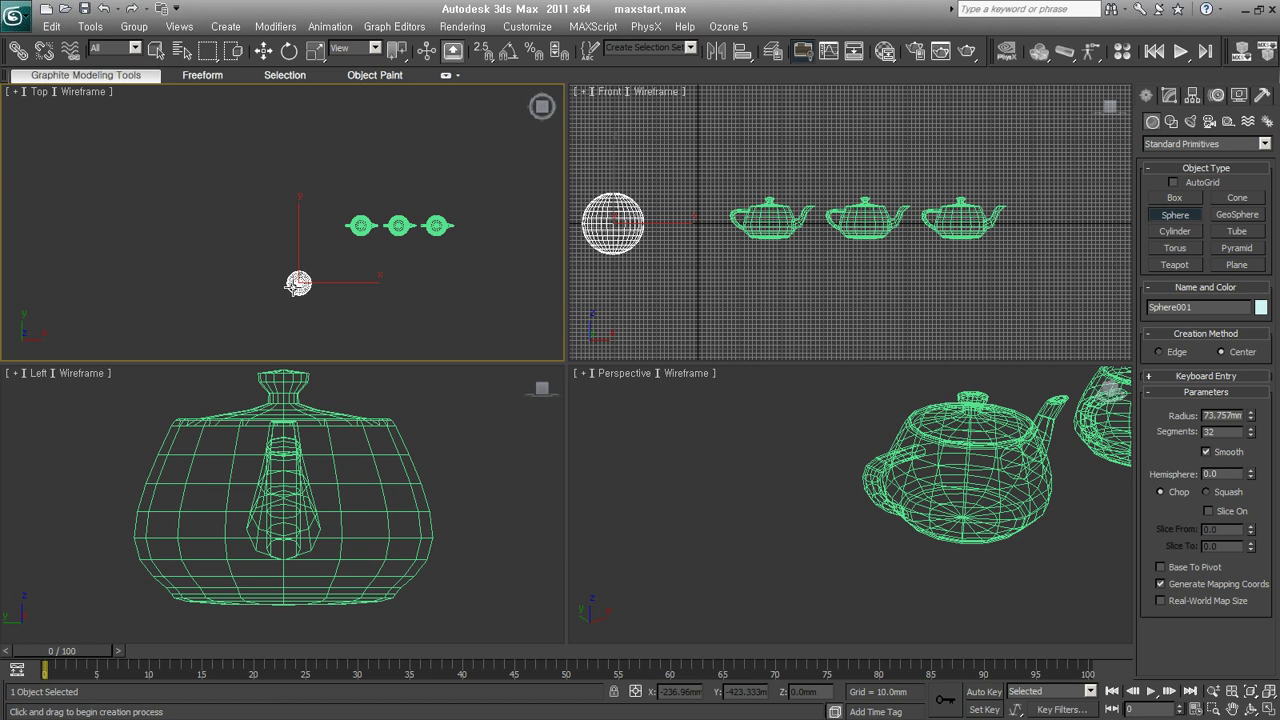
{"action": "middle_click_drag", "start_coordinate": [302, 305], "coordinate": [290, 268]}
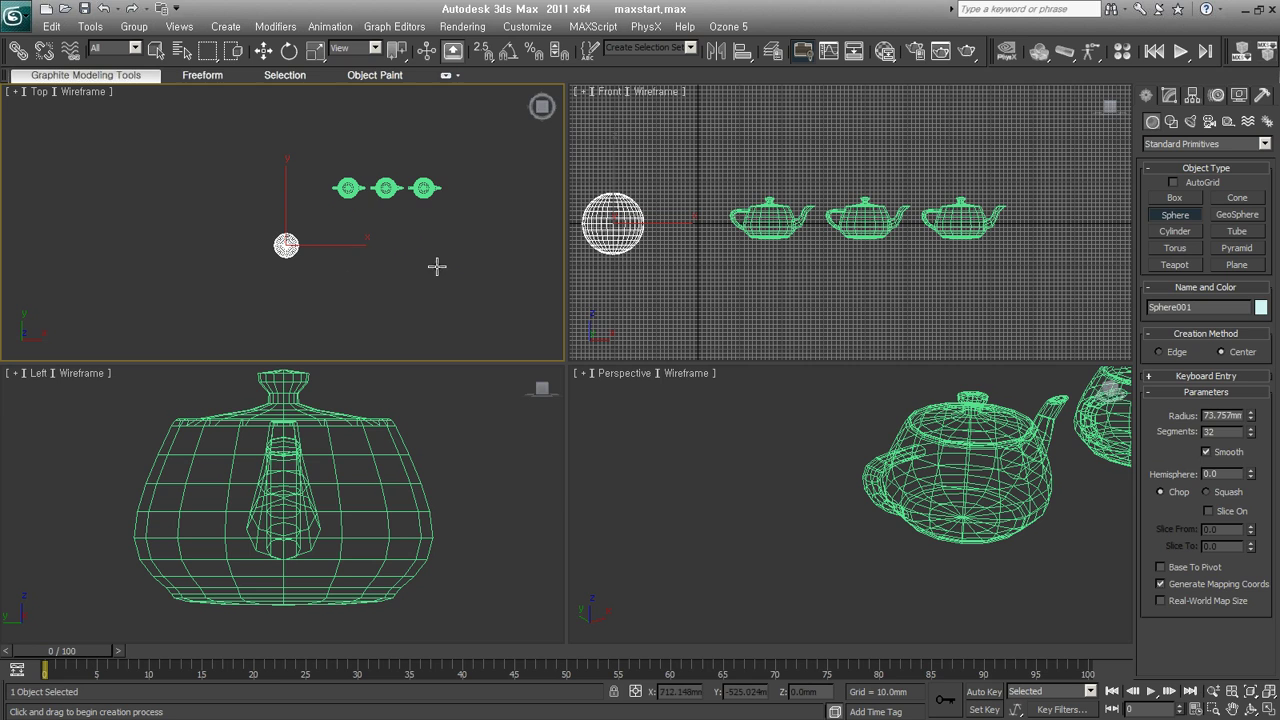
Turn the Front viewport into a grid-less second Top view.
{"action": "left_click", "coordinate": [643, 280]}
{"action": "key", "text": "g"}
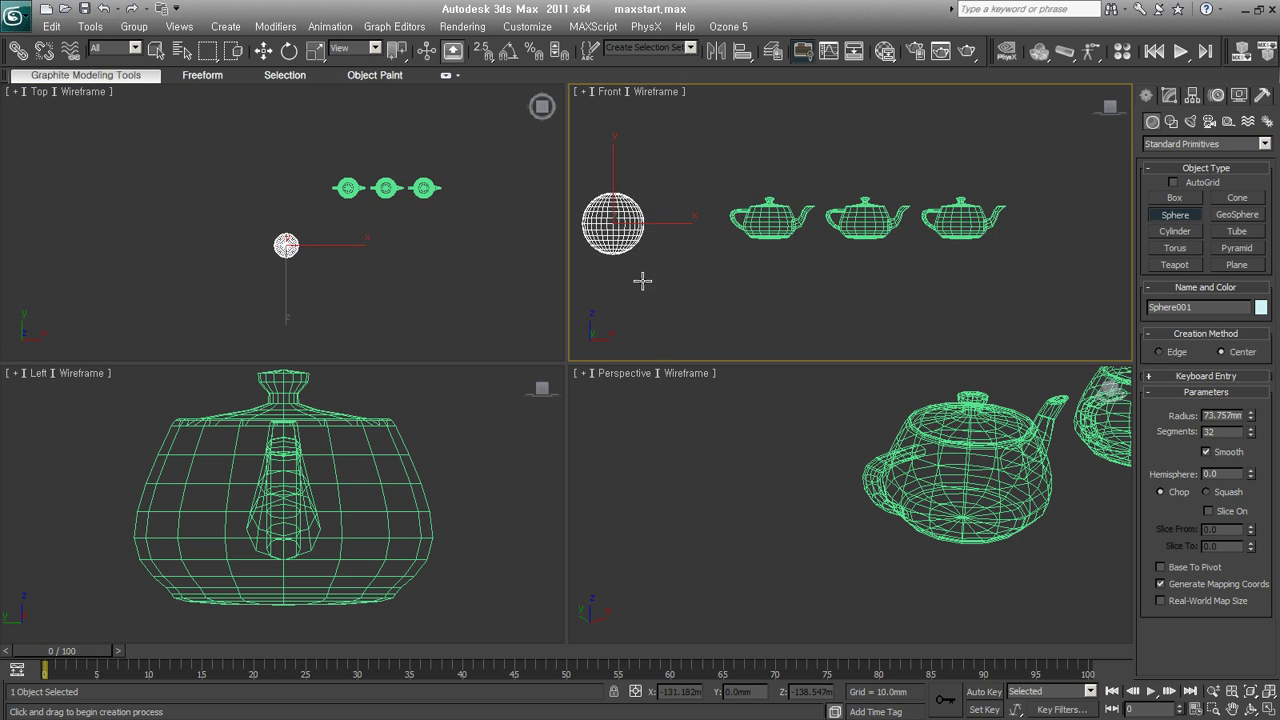
{"action": "key", "text": "t"}
{"action": "scroll", "coordinate": [772, 260], "scroll_direction": "down", "scroll_amount": 3}
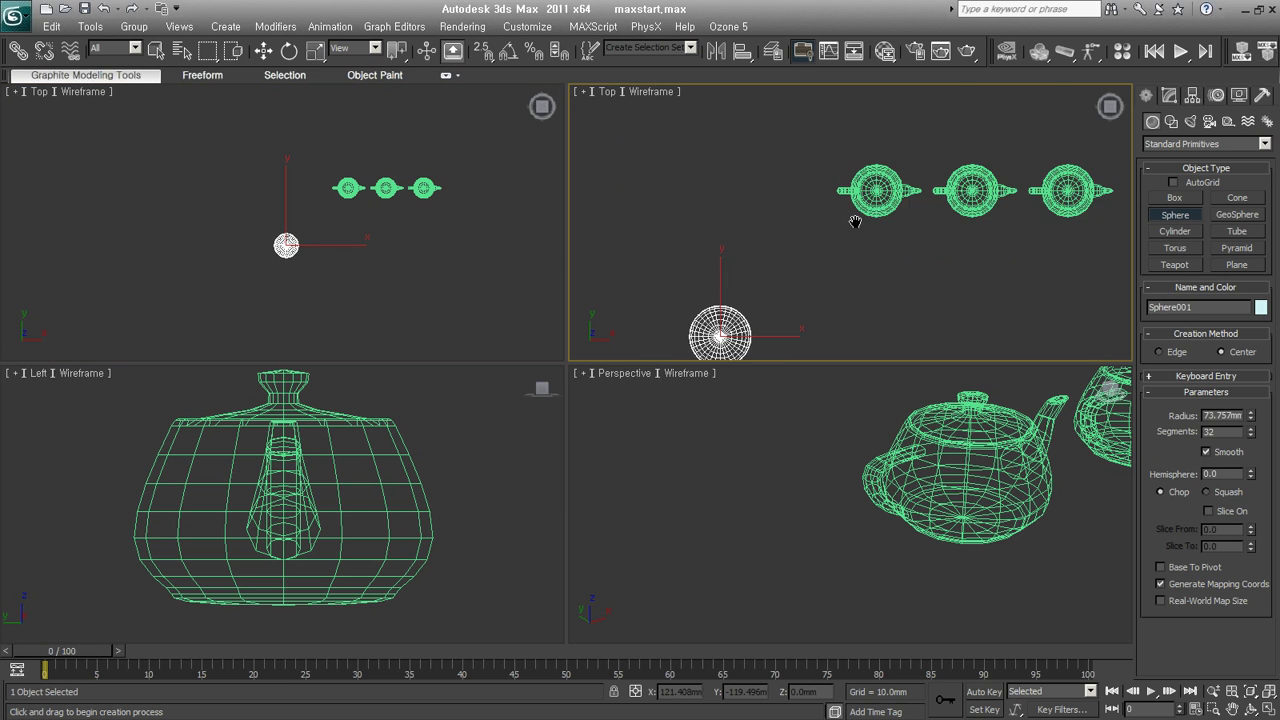
{"action": "middle_click_drag", "start_coordinate": [877, 209], "coordinate": [894, 180]}
Switch to Move and box-select the three teapots.
{"action": "key", "text": "w"}
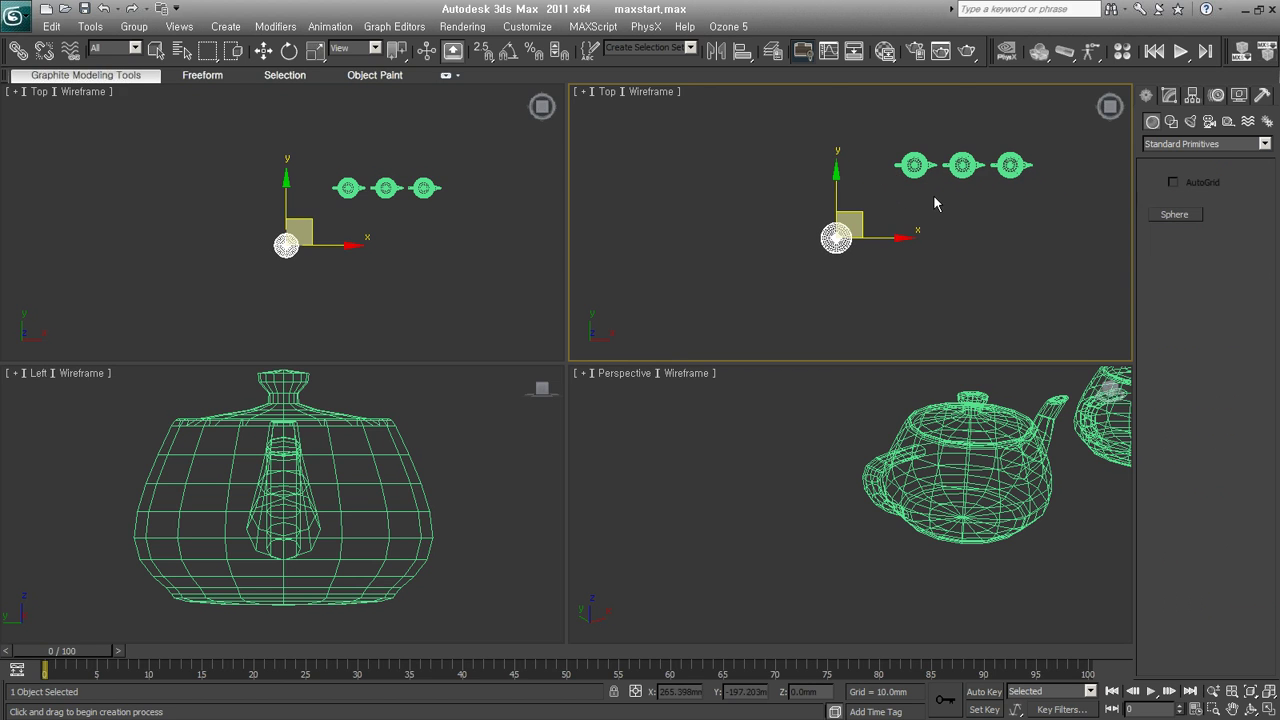
{"action": "left_click_drag", "start_coordinate": [1060, 199], "coordinate": [885, 138]}
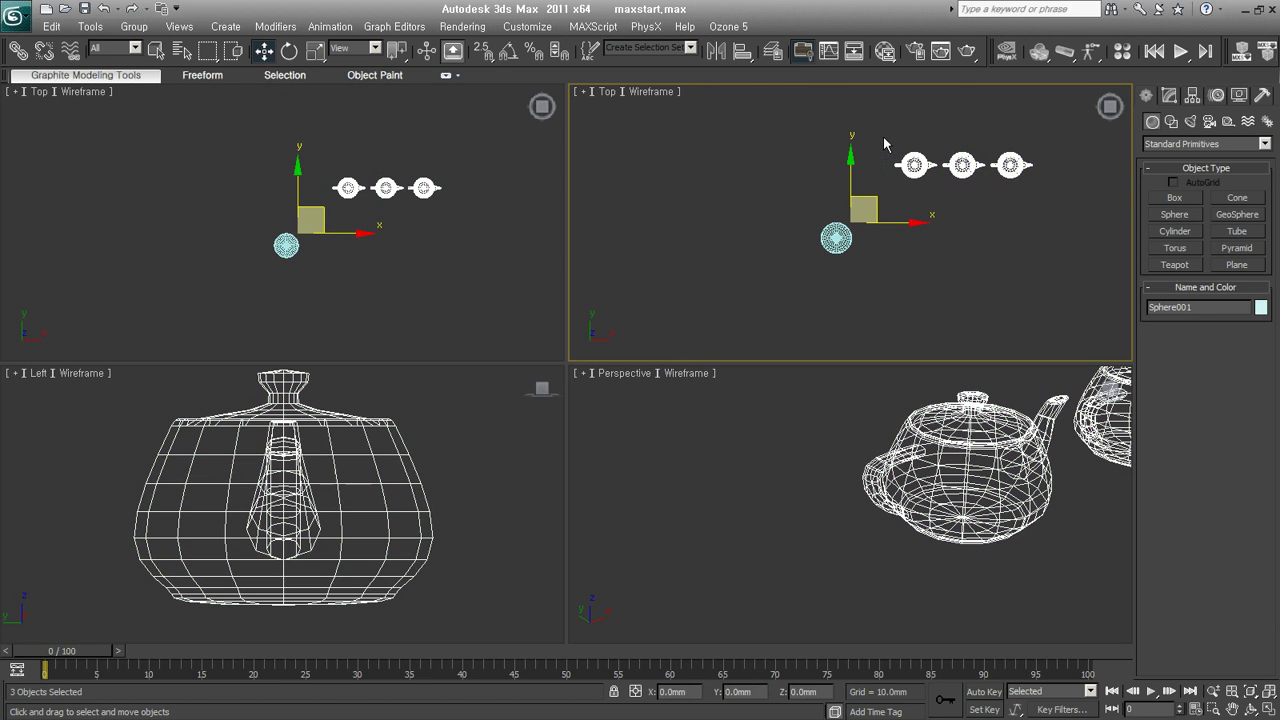
{"action": "left_click", "coordinate": [288, 51]}
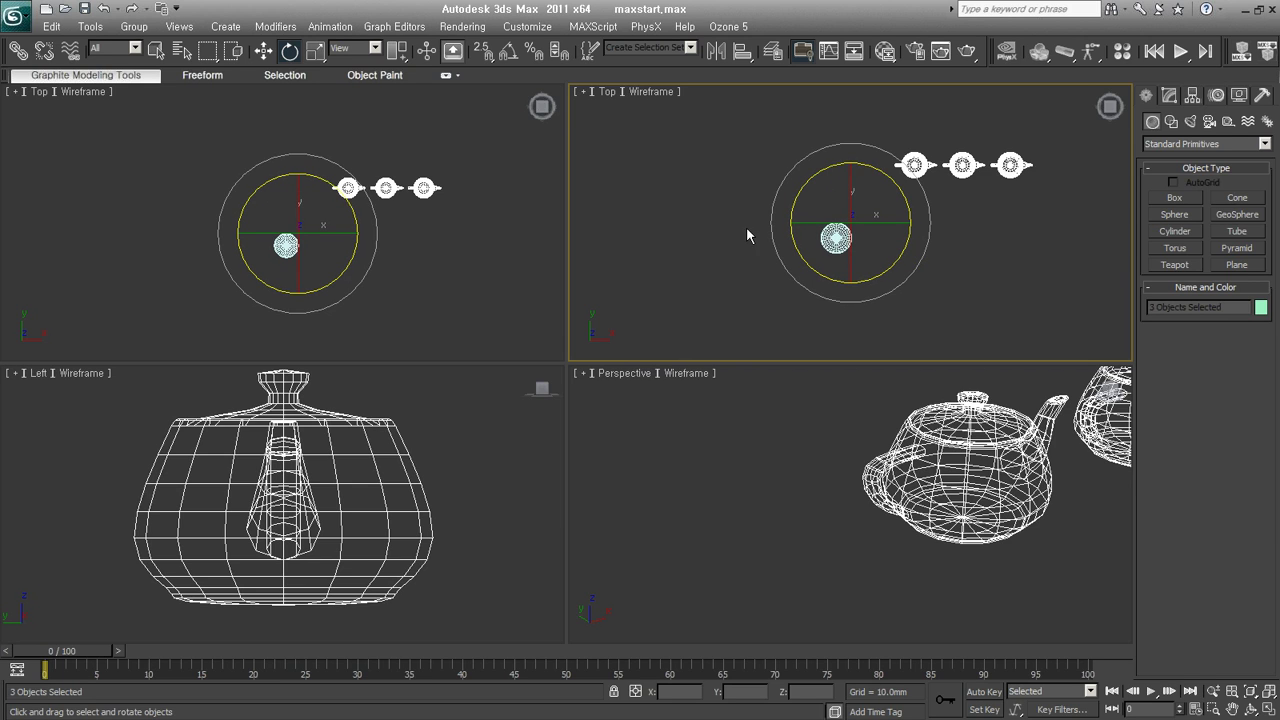
Set the reference coordinate system to Pick with the sphere, then rotate the teapots.
{"action": "left_click", "coordinate": [358, 50]}
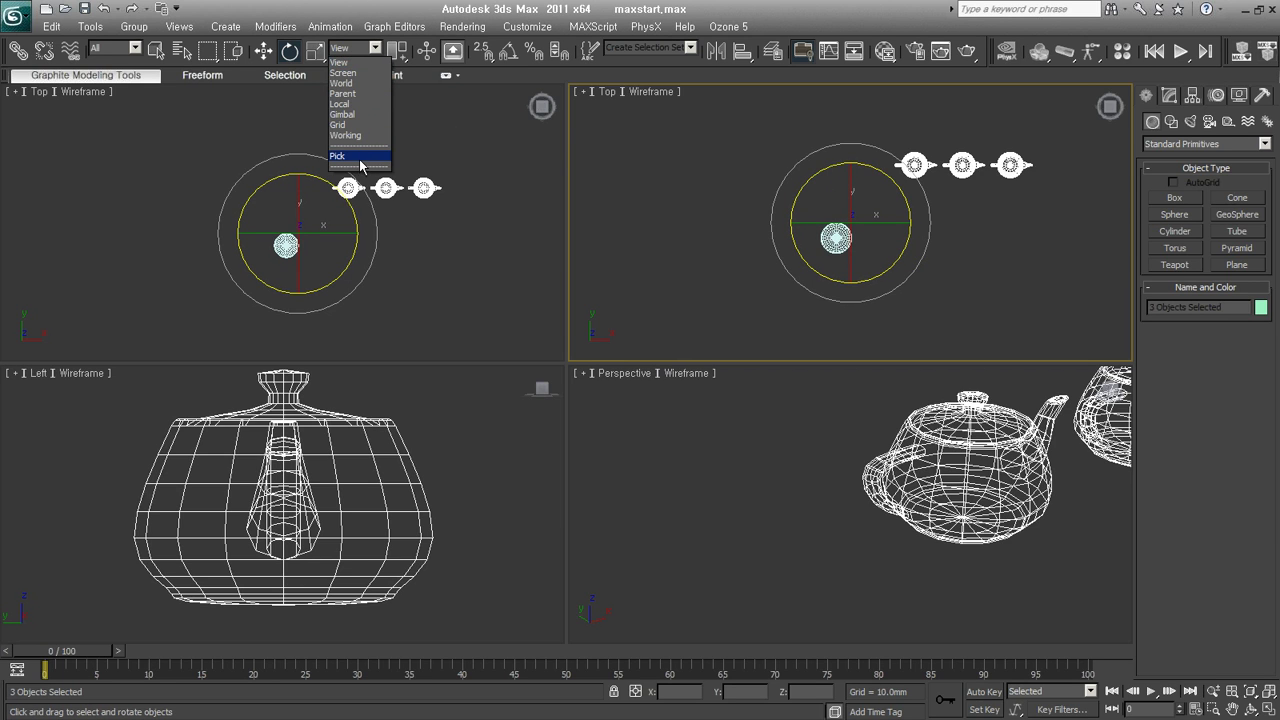
{"action": "left_click", "coordinate": [360, 158]}
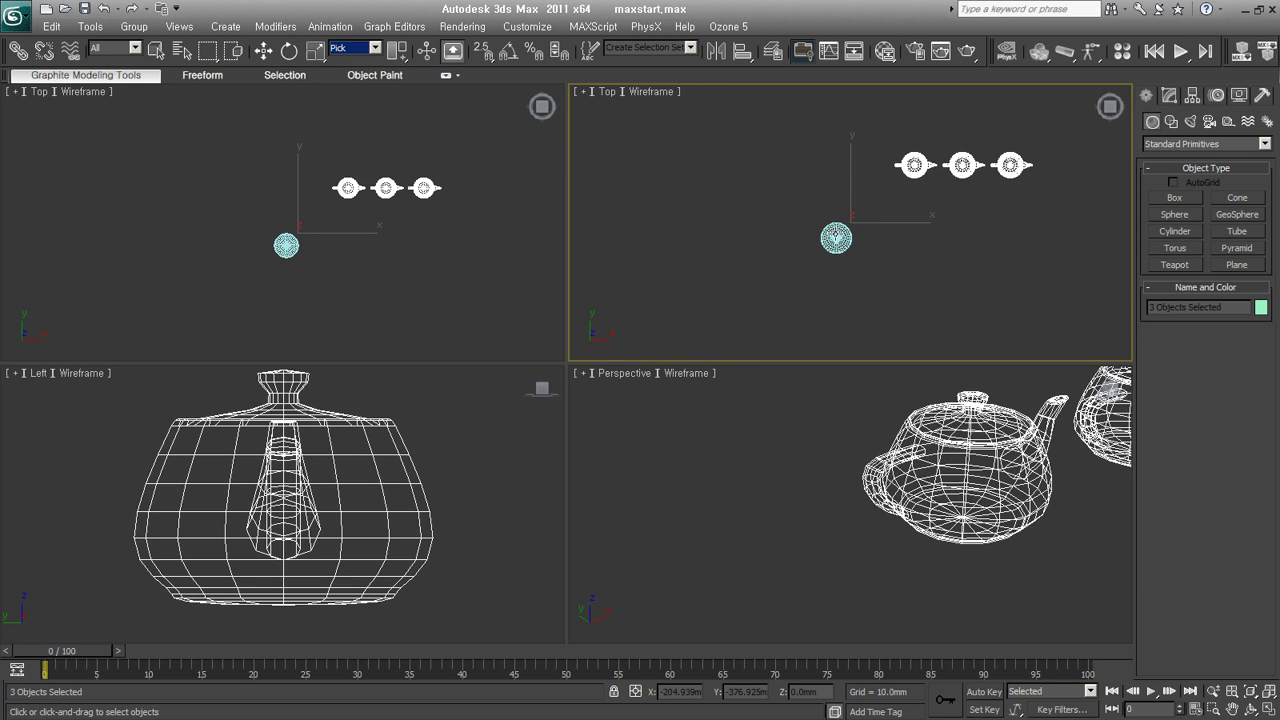
{"action": "left_click", "coordinate": [836, 236]}
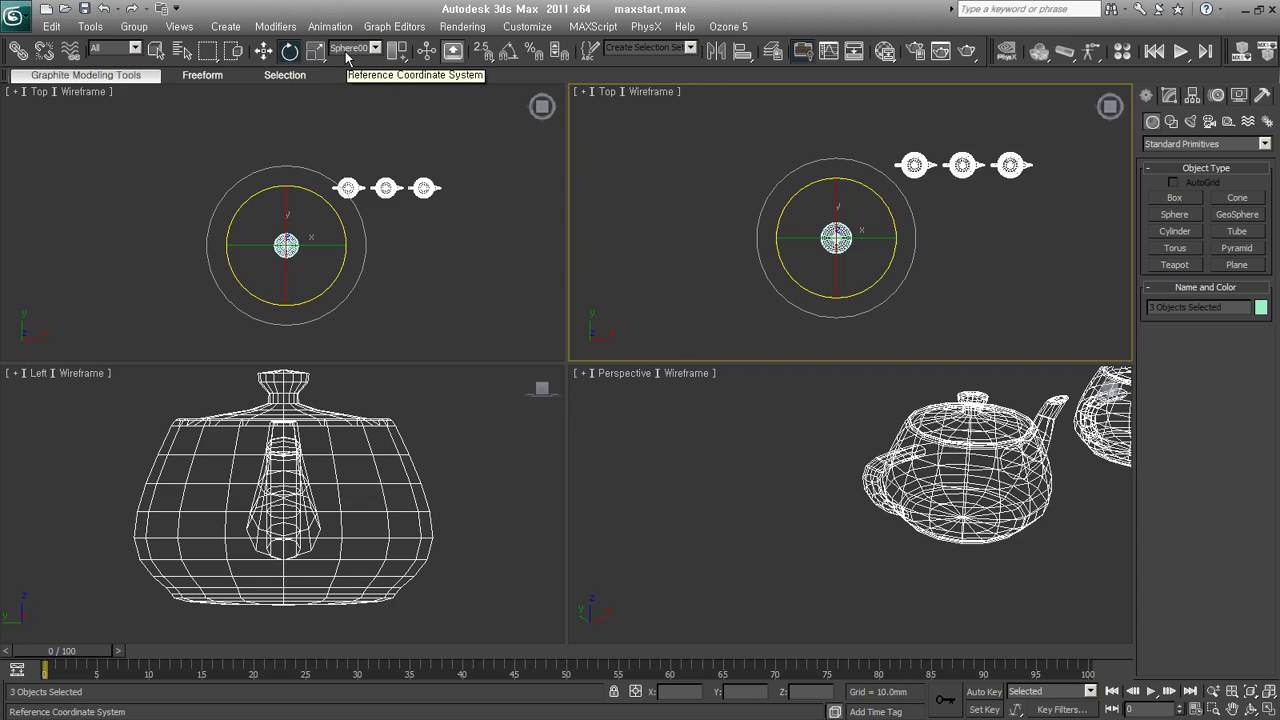
{"action": "mouse_move", "coordinate": [828, 182]}
{"action": "left_mouse_down"}
{"action": "mouse_move", "coordinate": [768, 208]}
{"action": "mouse_move", "coordinate": [789, 249]}
{"action": "left_mouse_up"}
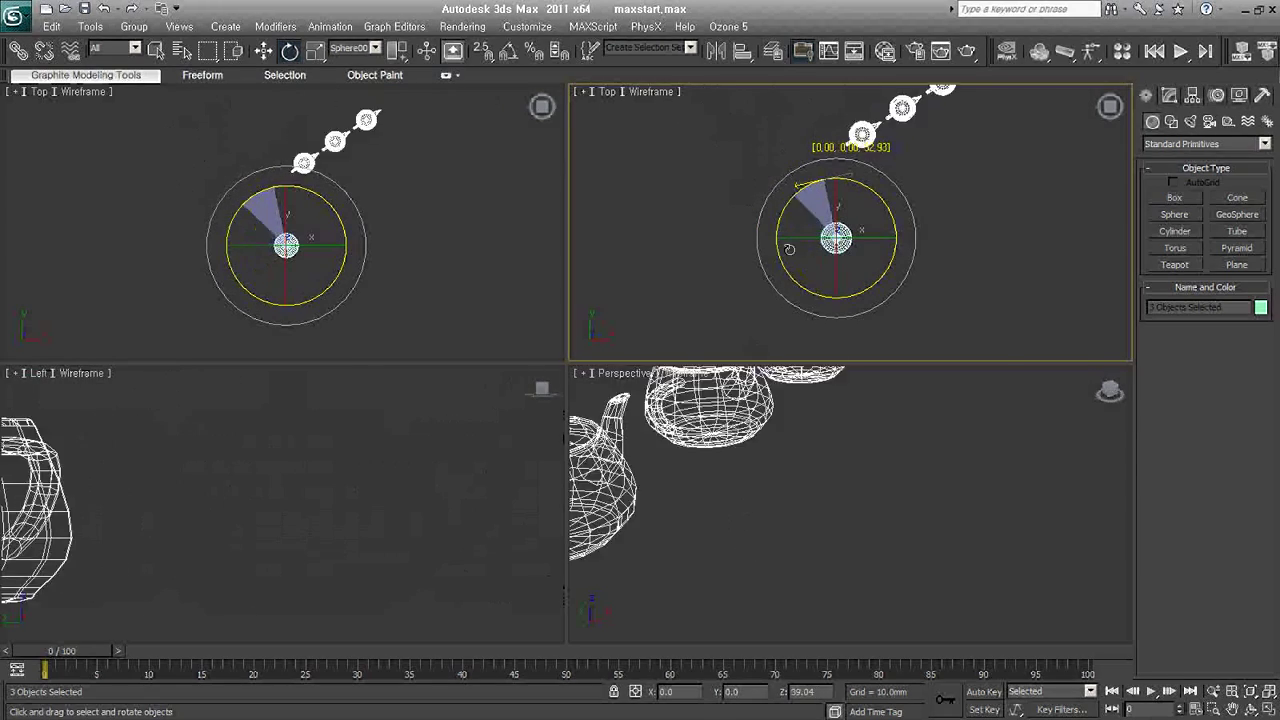
{"action": "left_click_drag", "start_coordinate": [789, 249], "coordinate": [831, 202]}
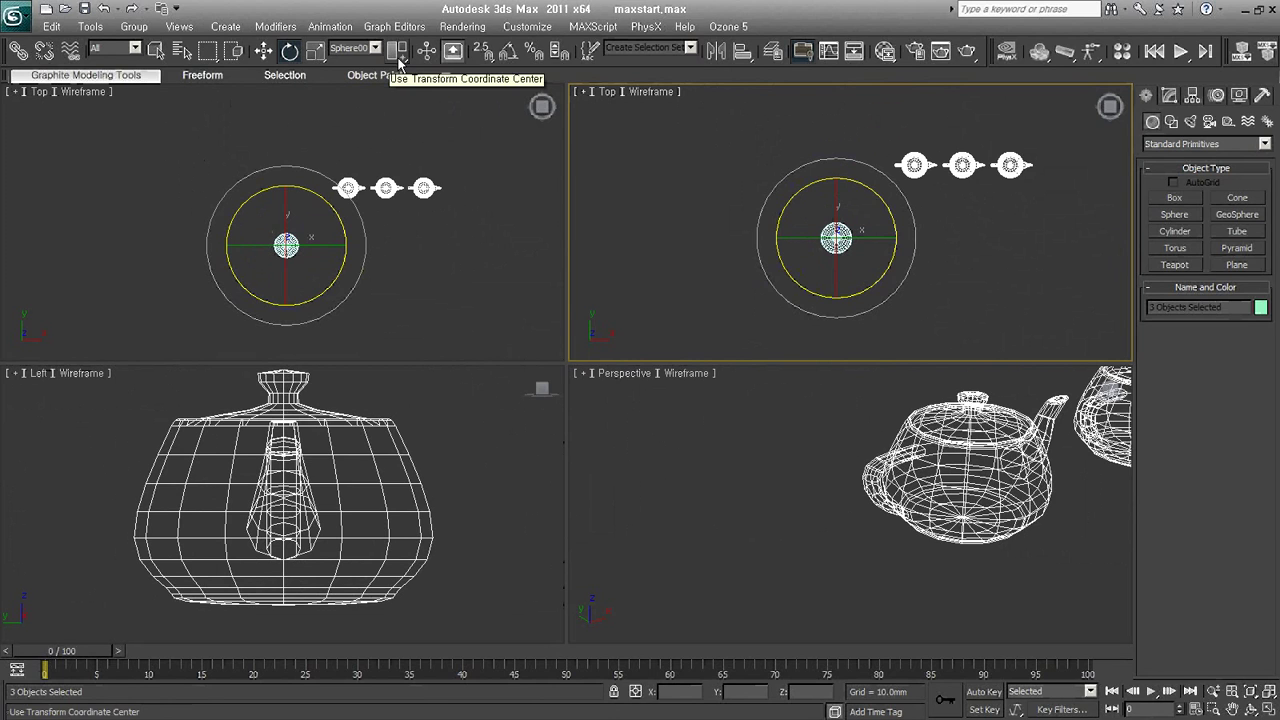
Try the Use Center options and rotate the teapots around the sphere's centre, cancelling afterwards.
{"action": "left_click_drag", "start_coordinate": [399, 58], "coordinate": [390, 124]}
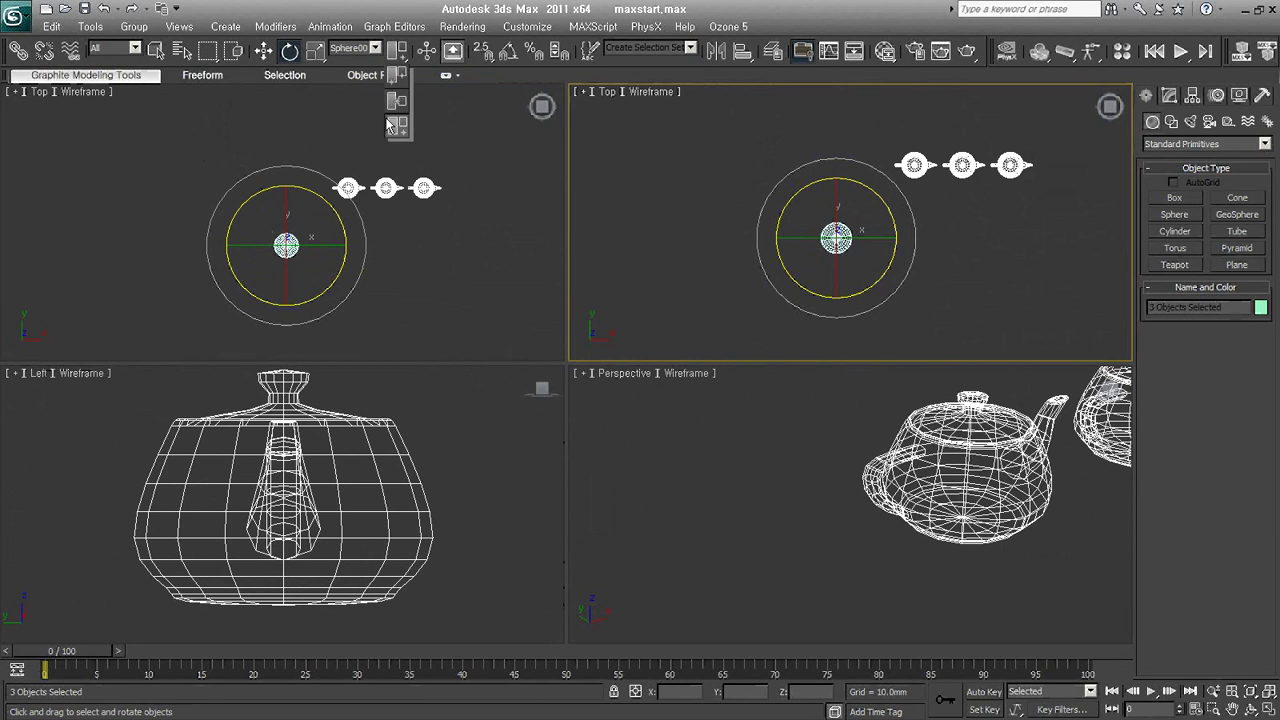
{"action": "left_click_drag", "start_coordinate": [388, 103], "coordinate": [390, 101]}
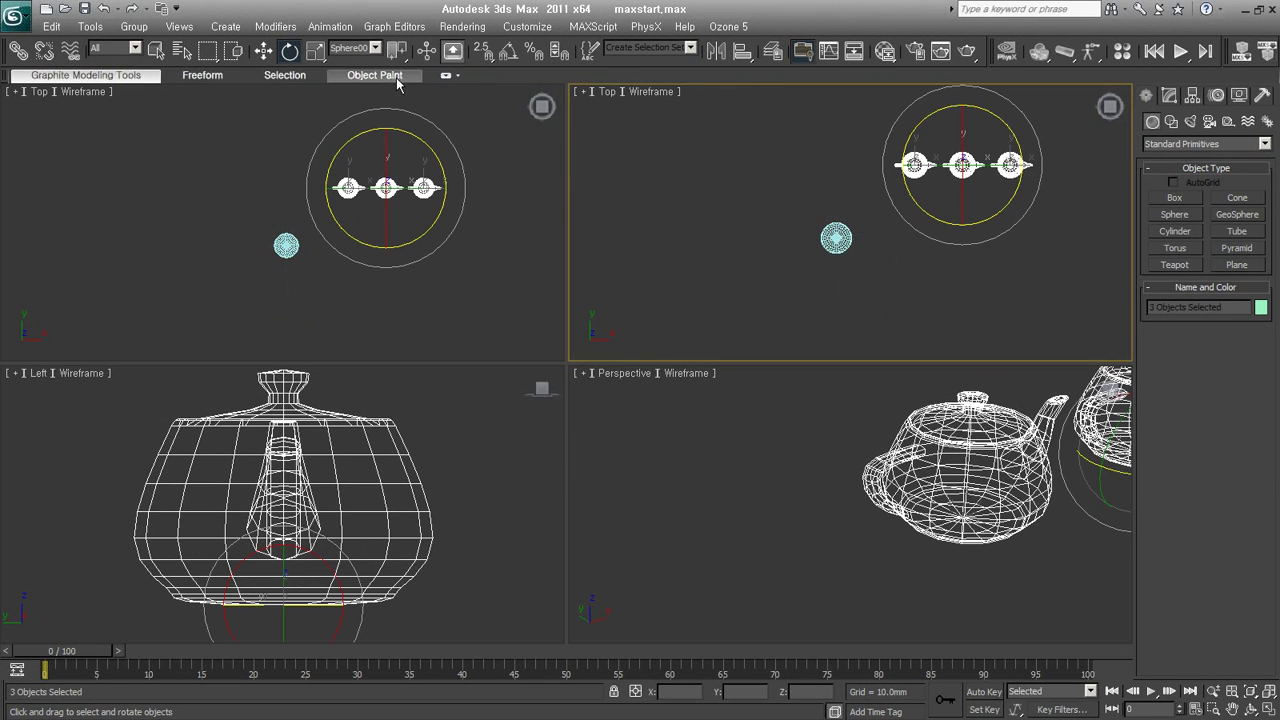
{"action": "left_click_drag", "start_coordinate": [925, 121], "coordinate": [950, 160]}
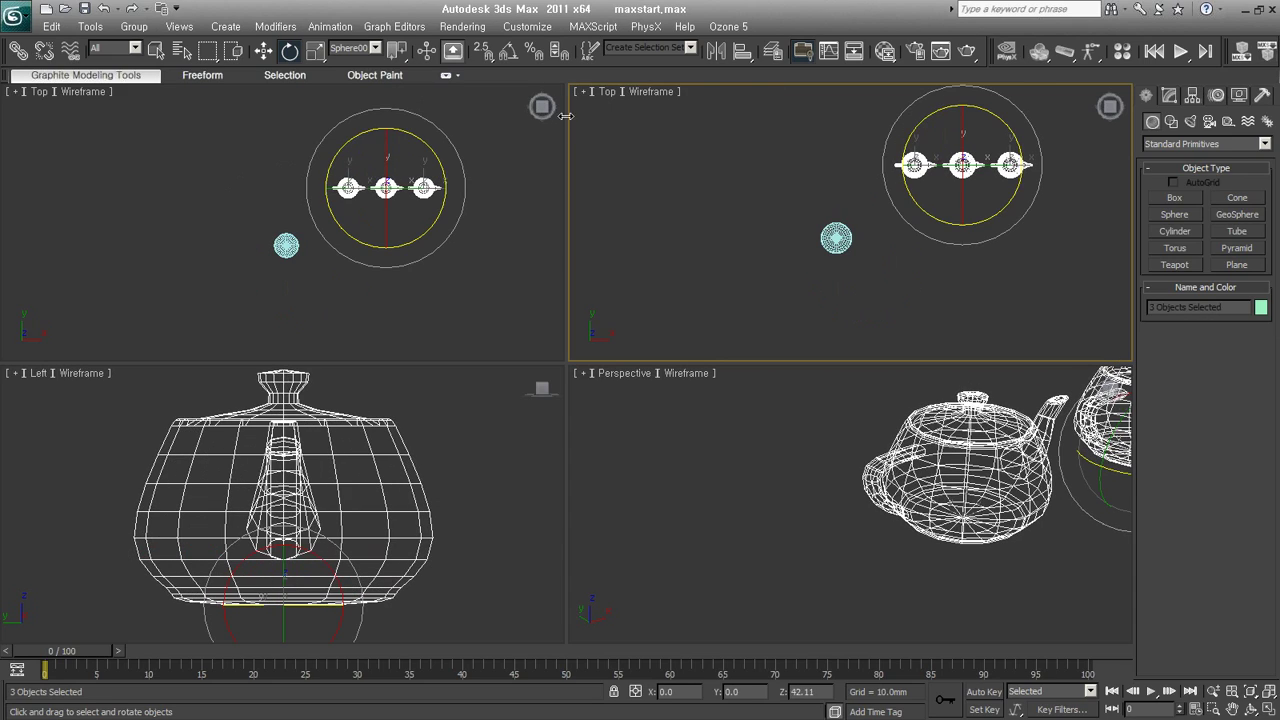
{"action": "left_click_drag", "start_coordinate": [397, 50], "coordinate": [408, 100]}
{"action": "left_click_drag", "start_coordinate": [940, 118], "coordinate": [925, 160]}
{"action": "right_click", "coordinate": [925, 158]}
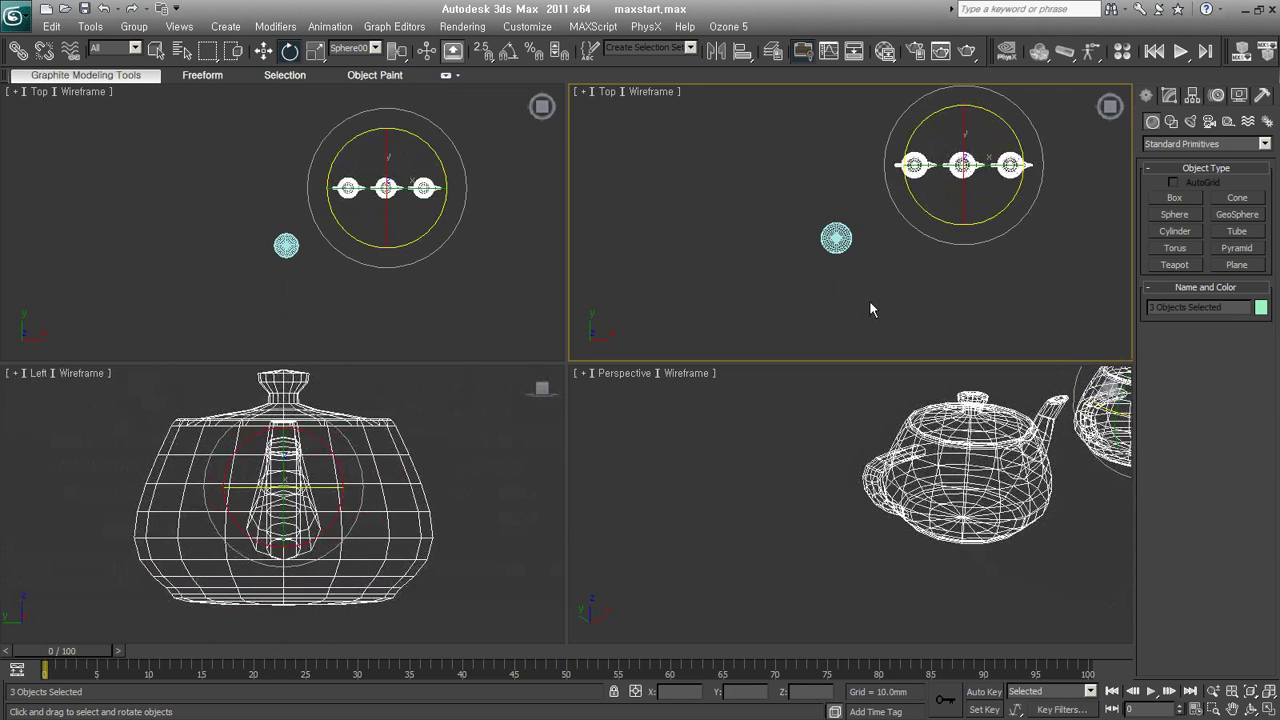
{"action": "left_click_drag", "start_coordinate": [397, 50], "coordinate": [404, 134]}
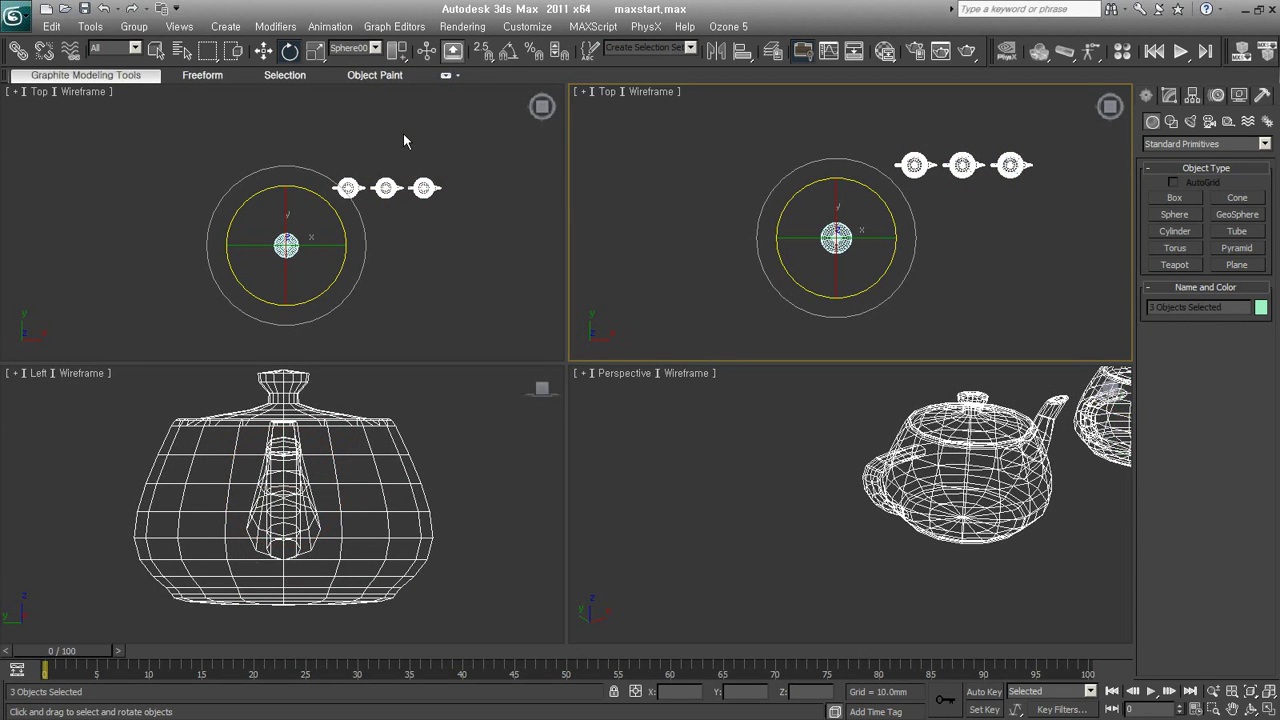
{"action": "left_click_drag", "start_coordinate": [800, 187], "coordinate": [784, 264]}
{"action": "right_click", "coordinate": [784, 264]}
Return to Move, box-select the three teapots and delete them.
{"action": "right_click", "coordinate": [828, 206]}
{"action": "left_click", "coordinate": [830, 215]}
{"action": "left_click", "coordinate": [927, 279]}
{"action": "scroll", "coordinate": [946, 251], "scroll_direction": "down", "scroll_amount": 2}
{"action": "scroll", "coordinate": [906, 241], "scroll_direction": "down", "scroll_amount": 2}
{"action": "left_click_drag", "start_coordinate": [906, 241], "coordinate": [800, 206]}
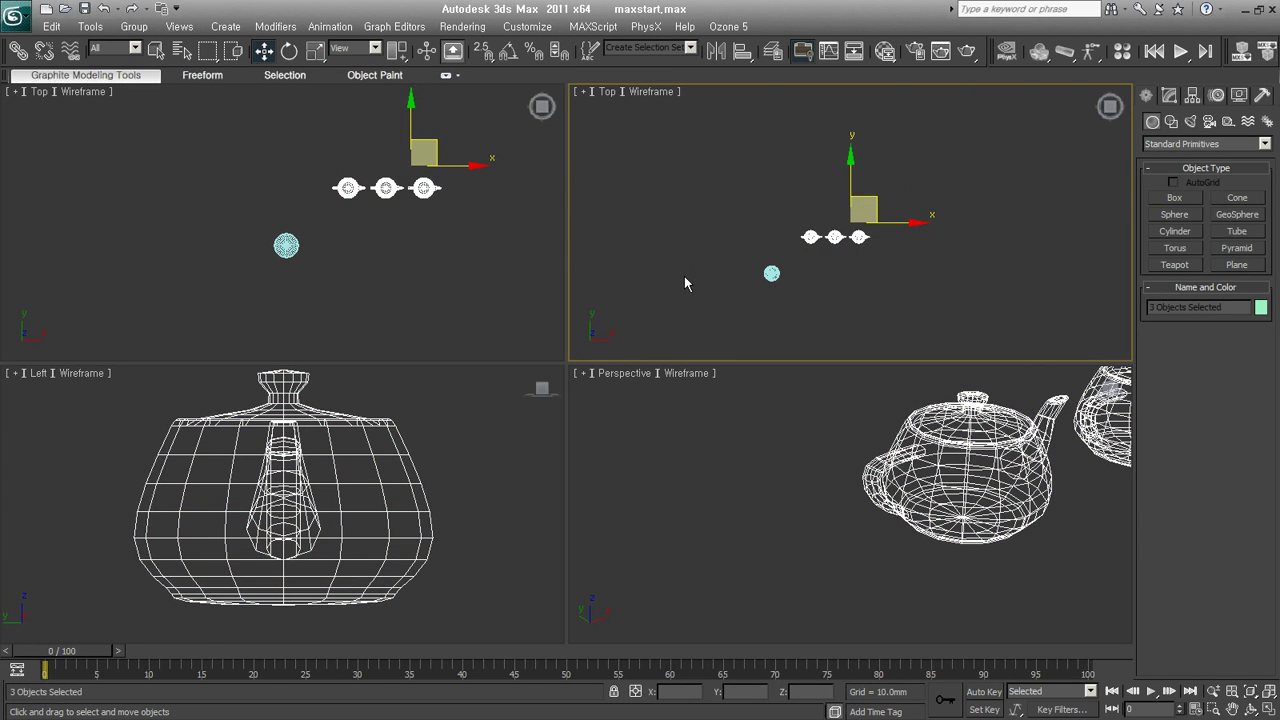
{"action": "middle_click_drag", "start_coordinate": [830, 263], "coordinate": [838, 235]}
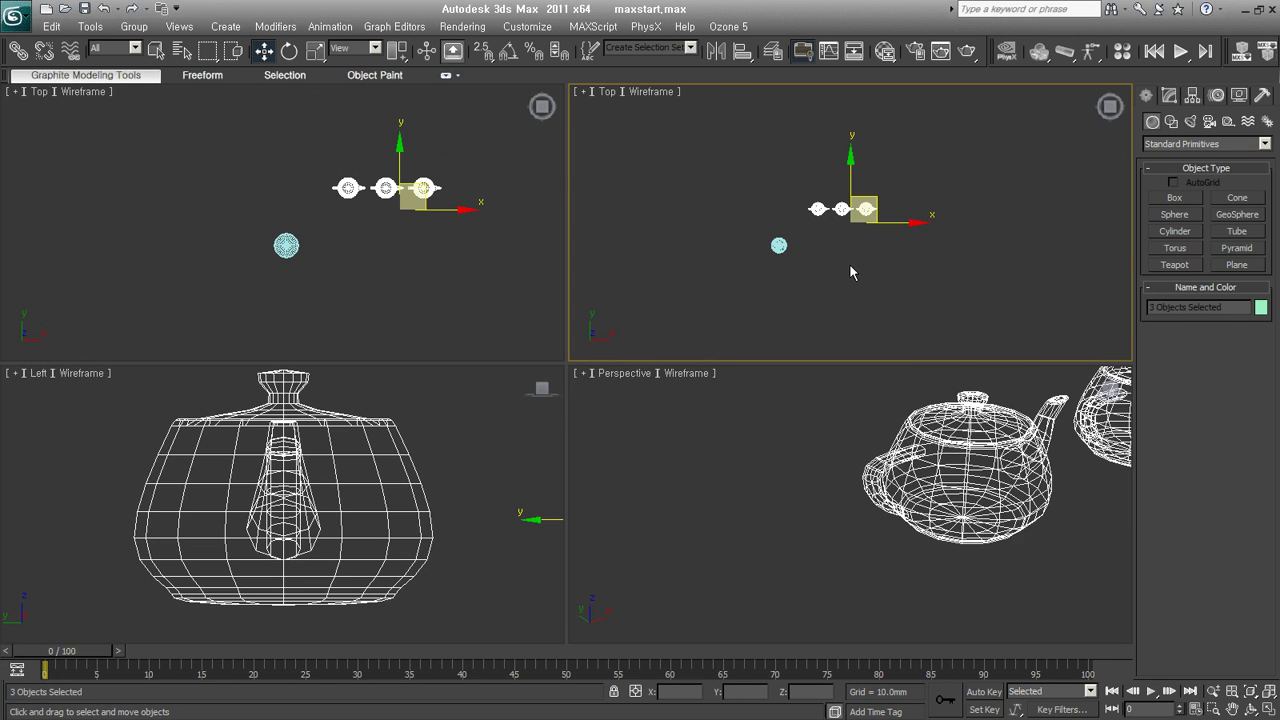
{"action": "left_click", "coordinate": [852, 261]}
{"action": "left_click_drag", "start_coordinate": [955, 231], "coordinate": [757, 176]}
{"action": "key", "text": "Delete"}
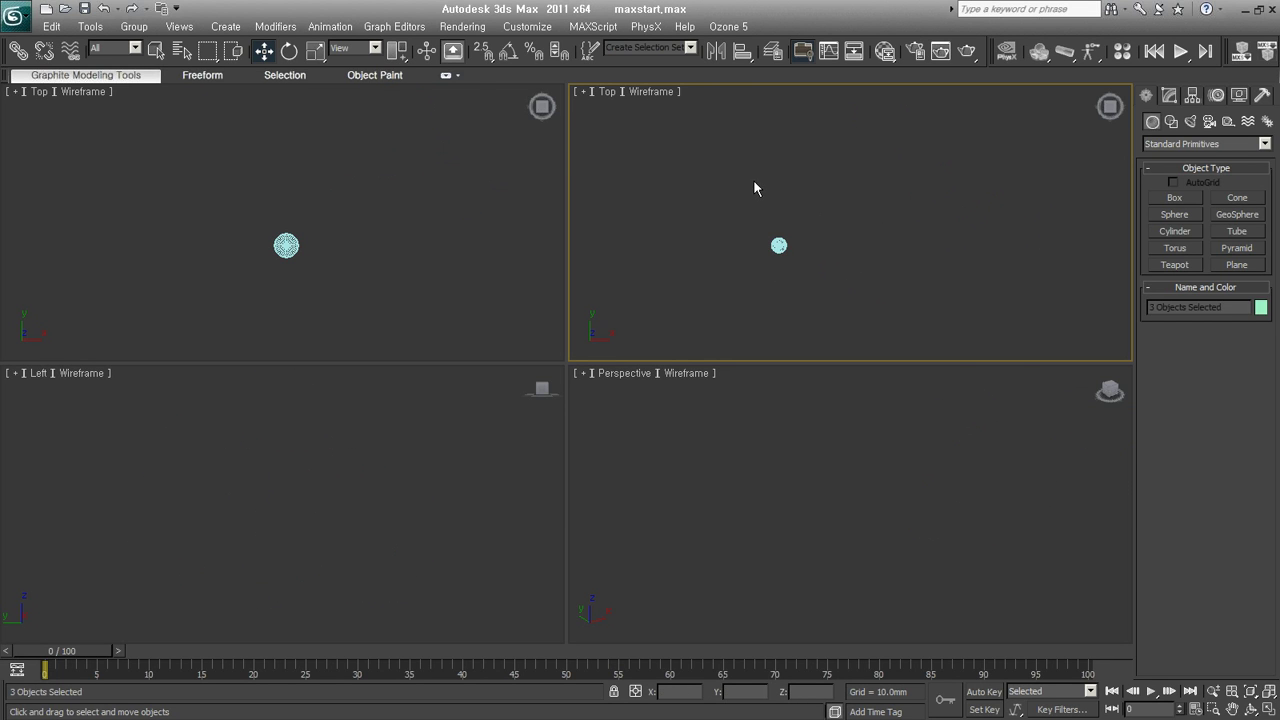
Box-select the sphere and delete it.
{"action": "left_click", "coordinate": [336, 46]}
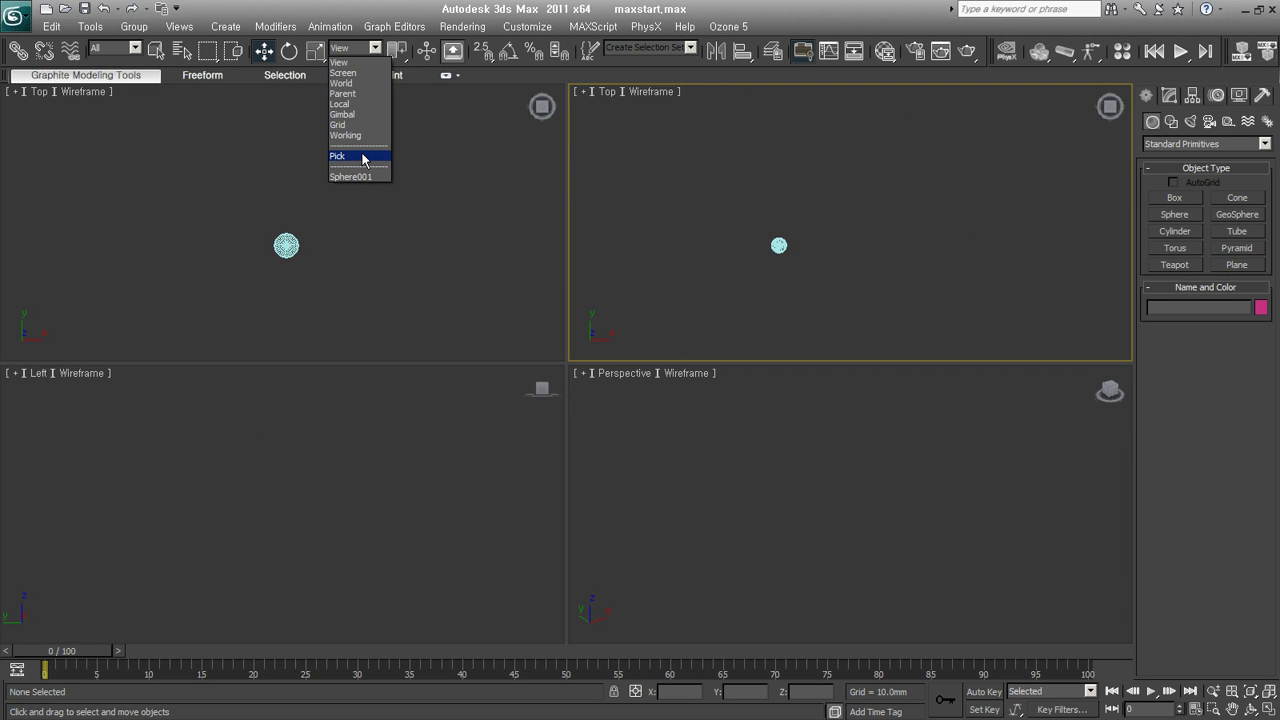
{"action": "left_click", "coordinate": [897, 309]}
{"action": "left_click_drag", "start_coordinate": [897, 309], "coordinate": [756, 200]}
{"action": "key", "text": "Delete"}
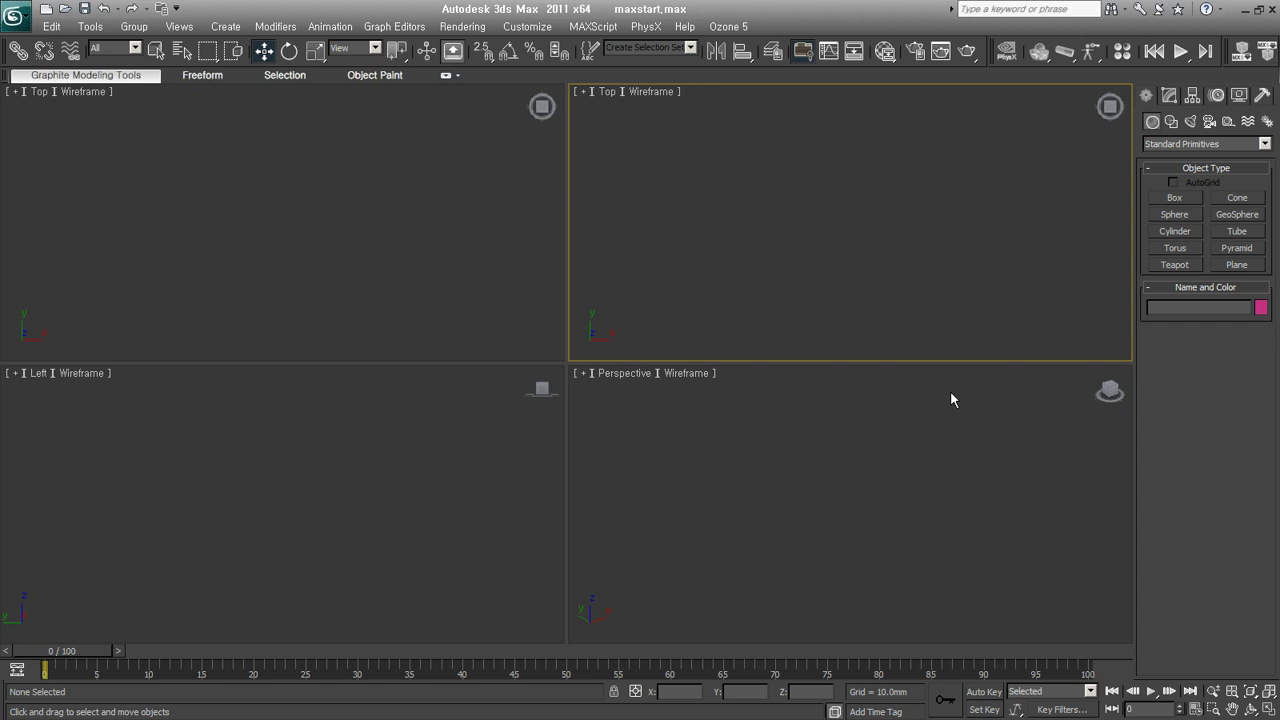
Turn off keyboard shortcut override and make the upper-right Top view active.
{"action": "left_click", "coordinate": [944, 449]}
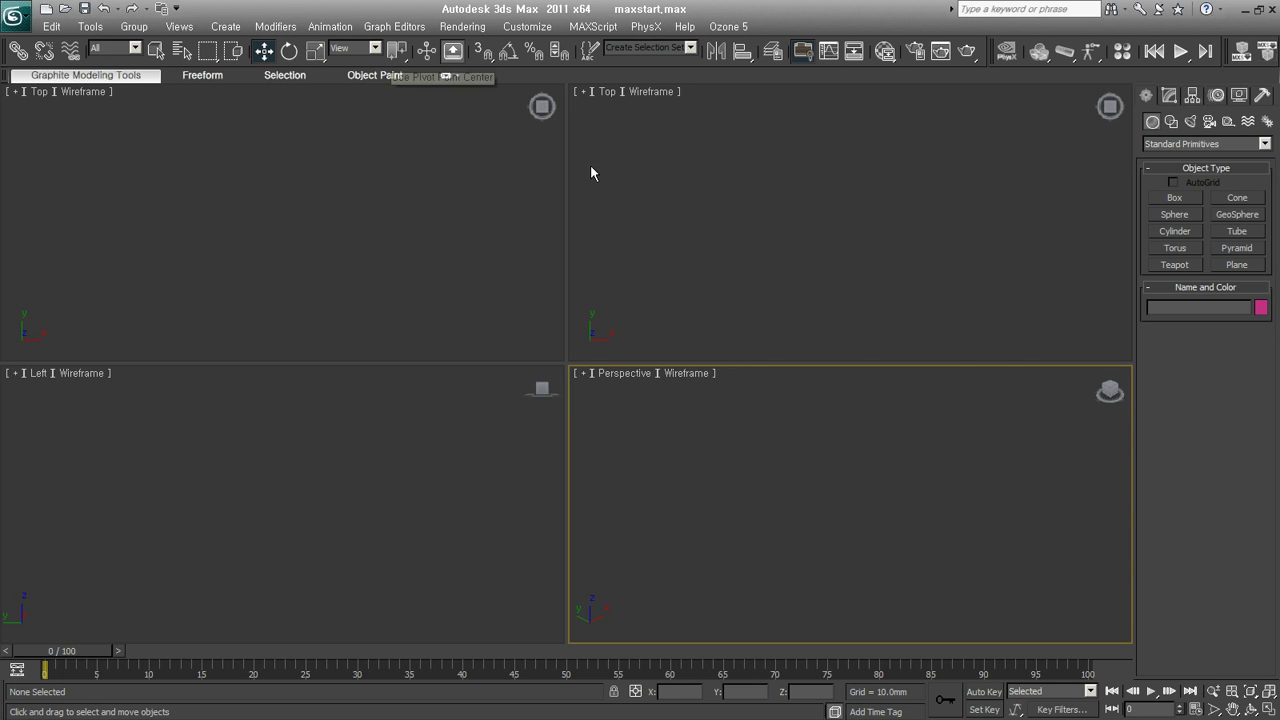
{"action": "left_click", "coordinate": [453, 51]}
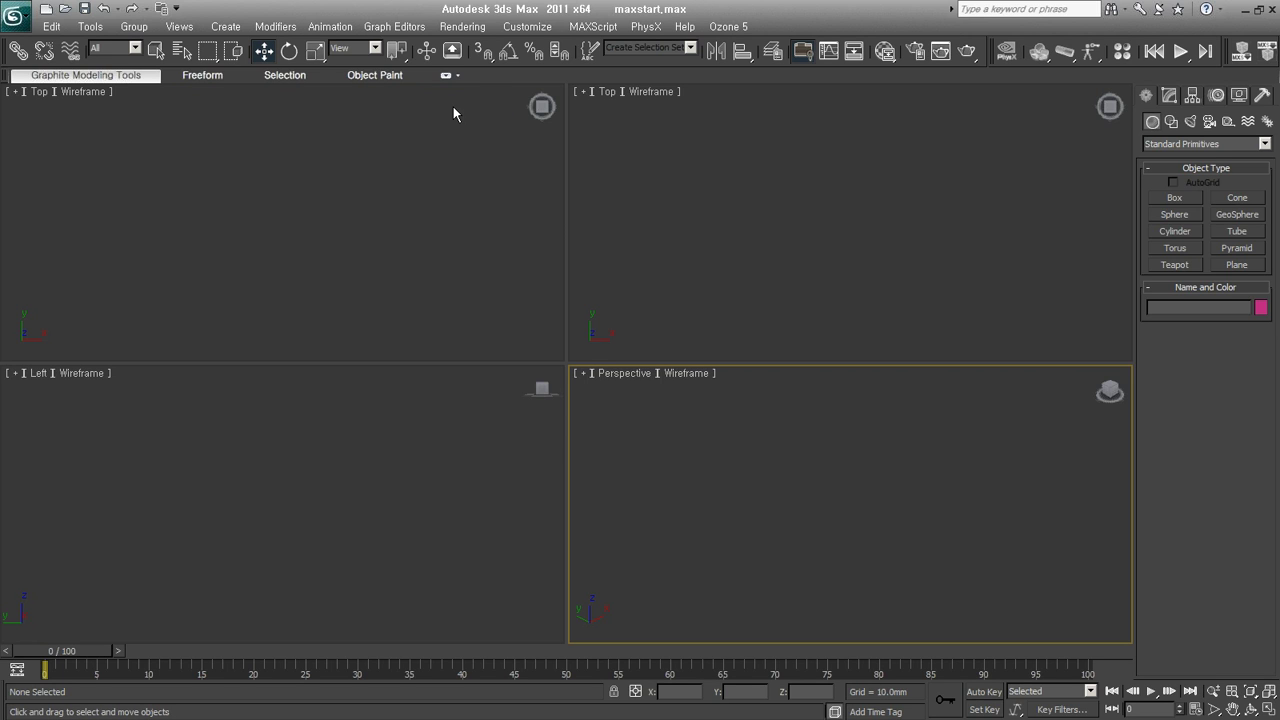
{"action": "left_click", "coordinate": [740, 256]}
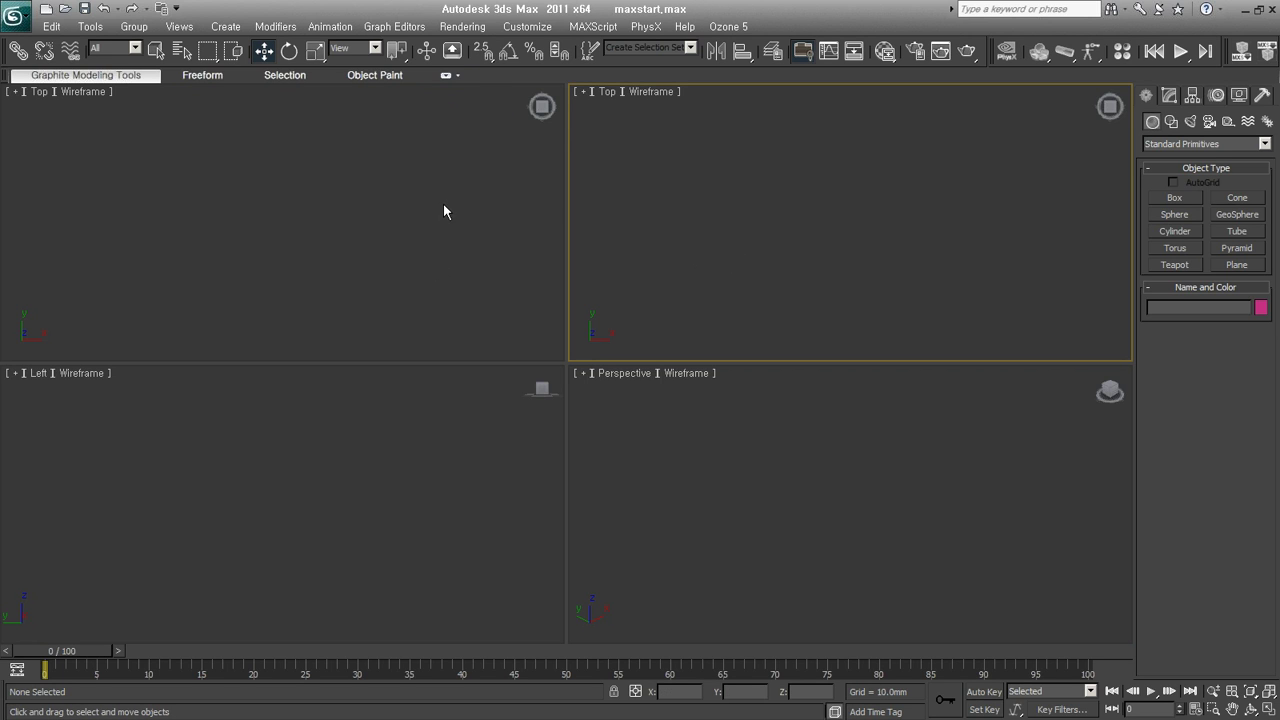
Create a teapot in Perspective and shrink its radius to about 16.6 mm with the manipulator.
{"action": "left_click", "coordinate": [1175, 264]}
{"action": "left_click_drag", "start_coordinate": [834, 537], "coordinate": [833, 592]}
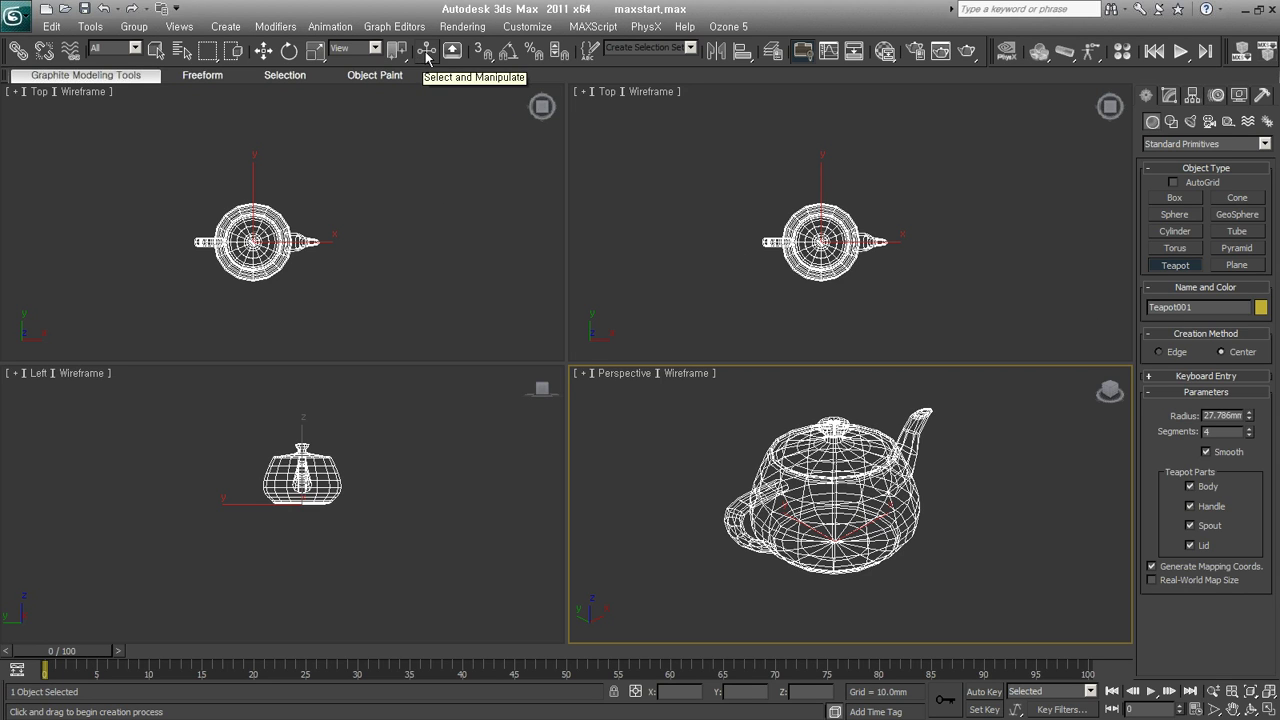
{"action": "left_click", "coordinate": [427, 52]}
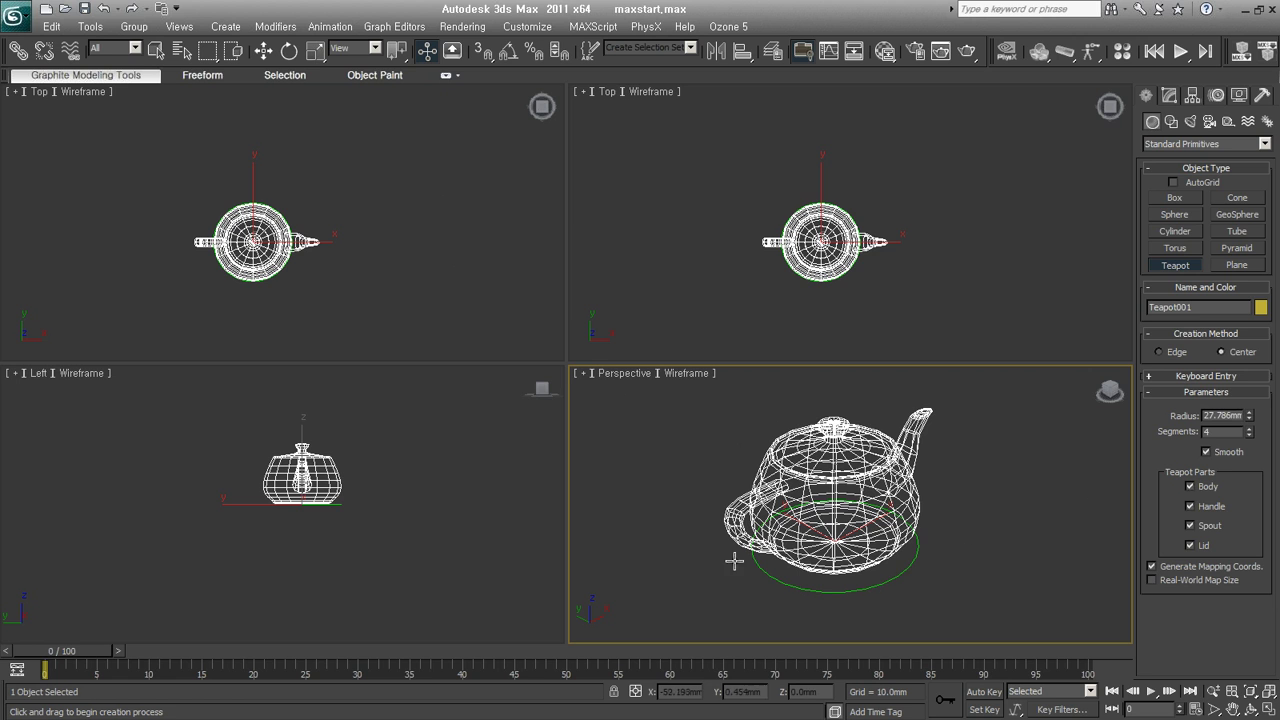
{"action": "mouse_move", "coordinate": [903, 571]}
{"action": "left_mouse_down"}
{"action": "mouse_move", "coordinate": [892, 537]}
{"action": "mouse_move", "coordinate": [854, 568]}
{"action": "left_mouse_up"}
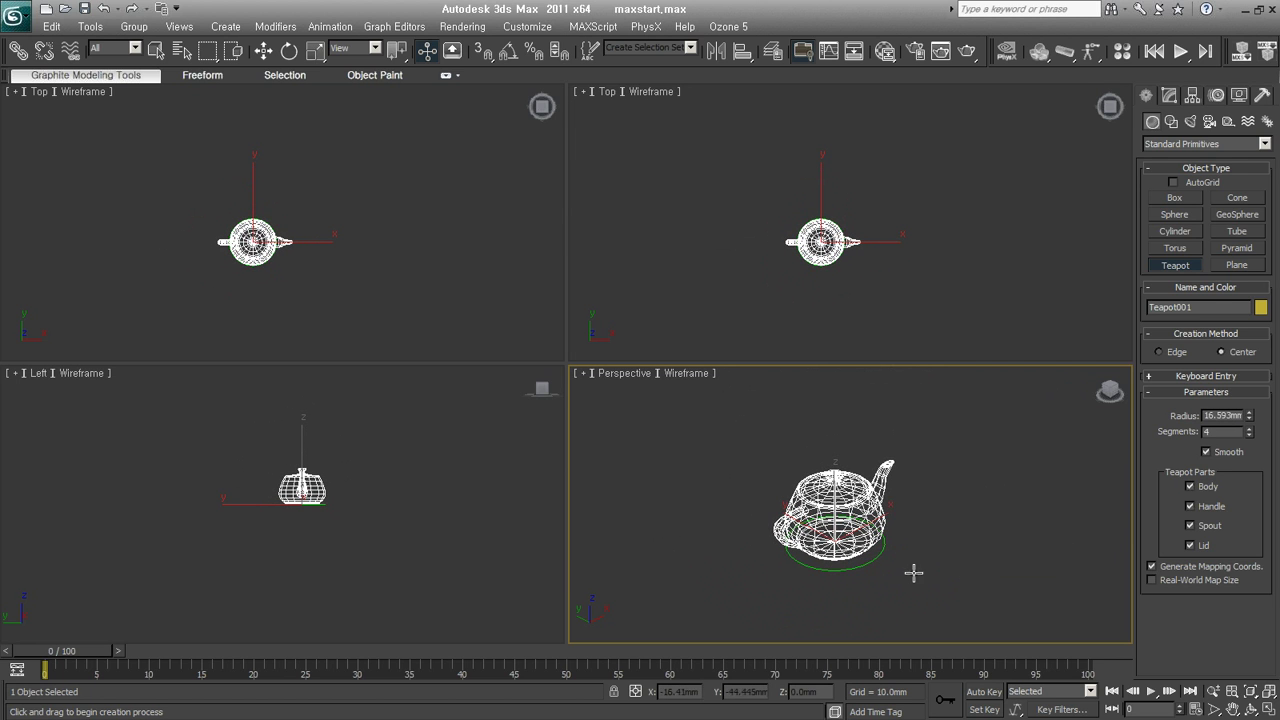
{"action": "mouse_move", "coordinate": [966, 534]}
{"action": "middle_mouse_down"}
{"action": "mouse_move", "coordinate": [800, 525]}
{"action": "mouse_move", "coordinate": [845, 521]}
{"action": "middle_mouse_up"}
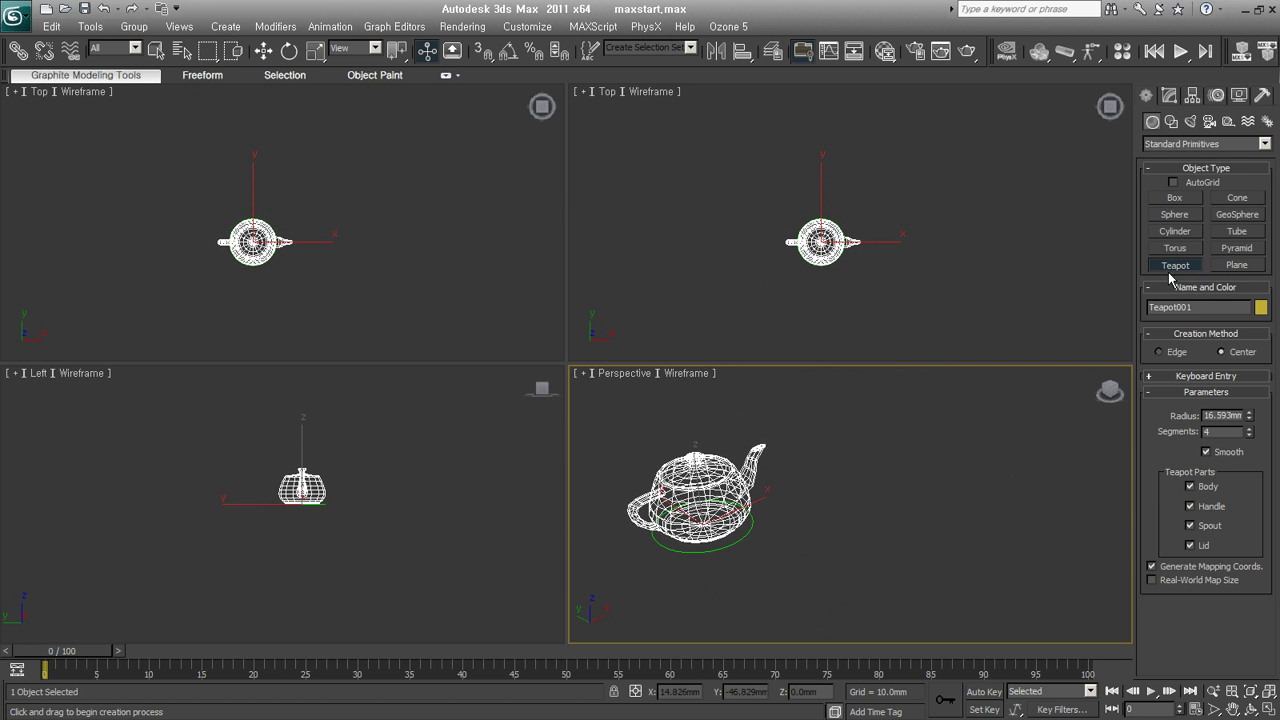
Add a sphere of about 20 mm radius beside the teapot and begin a box's base.
{"action": "left_click", "coordinate": [1175, 214]}
{"action": "mouse_move", "coordinate": [886, 537]}
{"action": "left_mouse_down"}
{"action": "mouse_move", "coordinate": [932, 540]}
{"action": "mouse_move", "coordinate": [918, 548]}
{"action": "mouse_move", "coordinate": [912, 533]}
{"action": "left_mouse_up"}
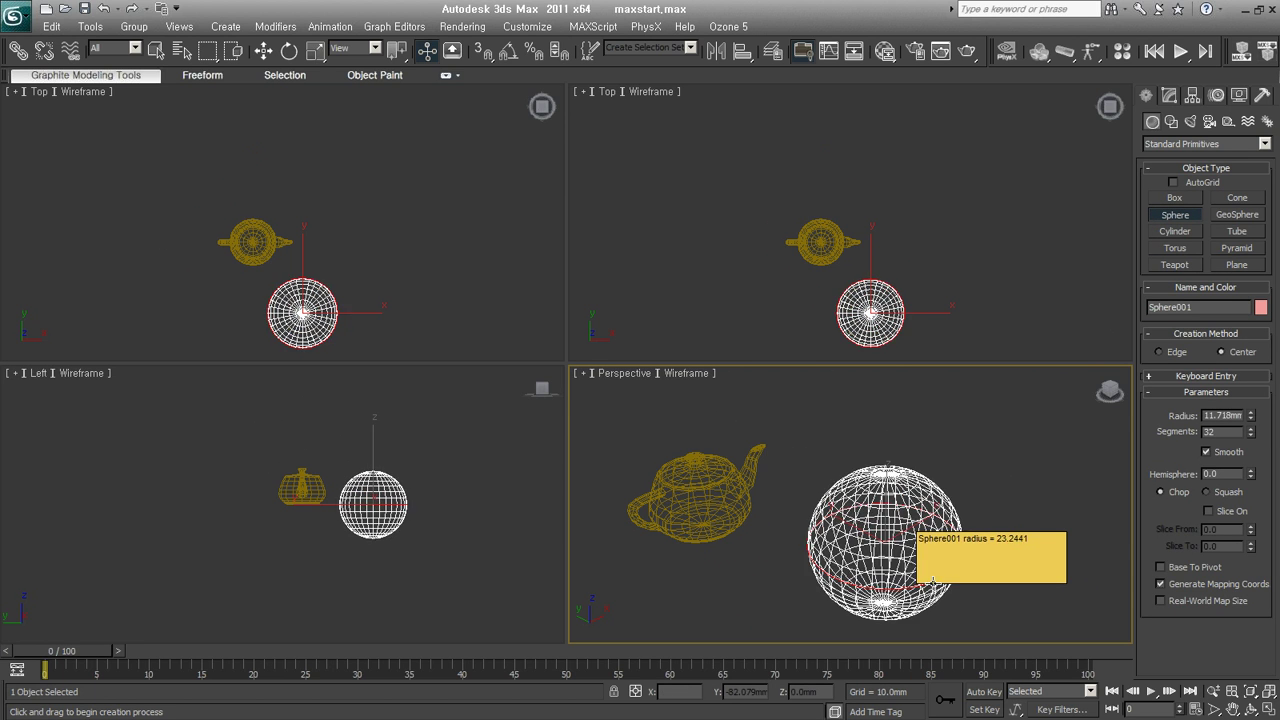
{"action": "left_click_drag", "start_coordinate": [913, 532], "coordinate": [912, 527]}
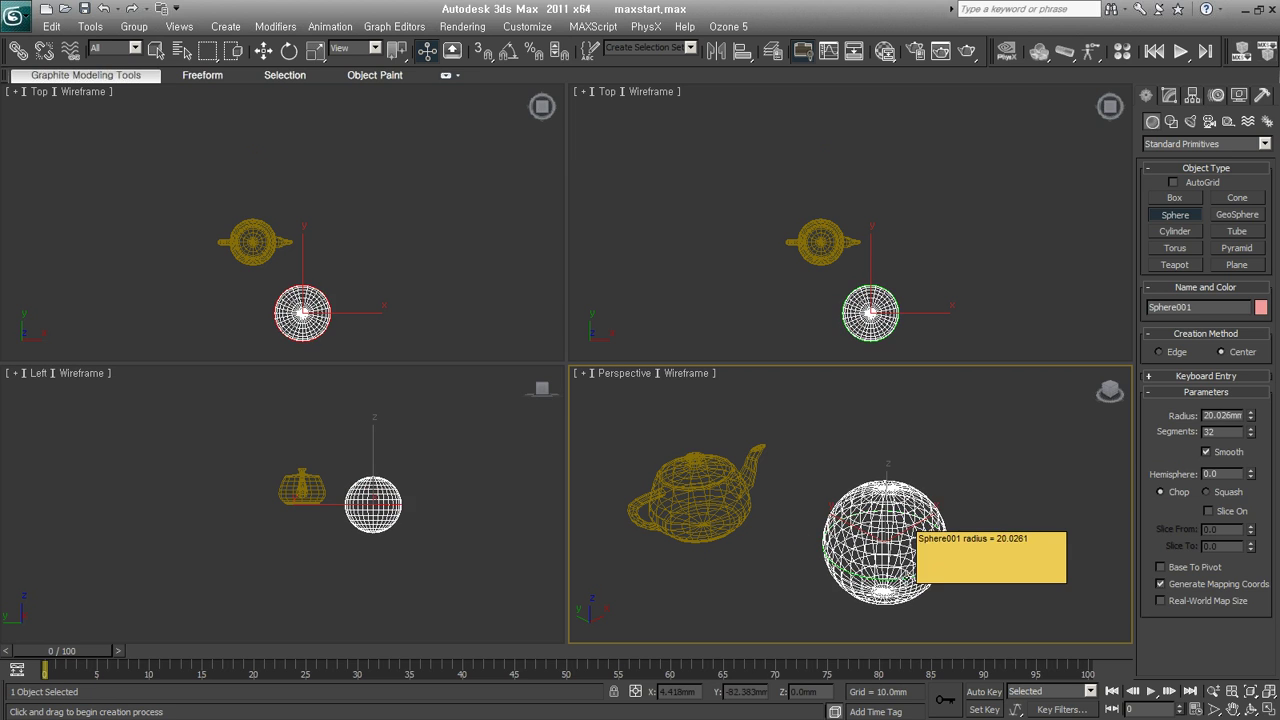
{"action": "left_click", "coordinate": [1179, 208]}
{"action": "left_click_drag", "start_coordinate": [985, 466], "coordinate": [990, 512]}
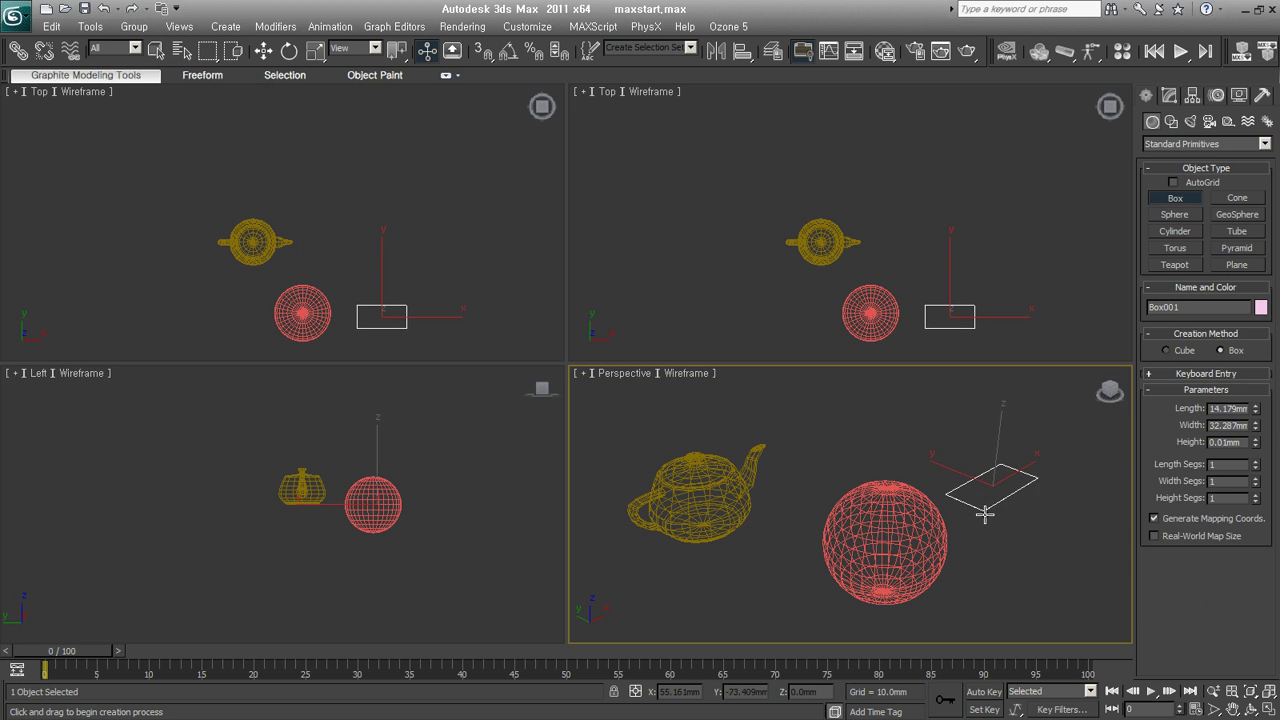
Finish the box's height and reframe the Perspective view.
{"action": "left_click", "coordinate": [998, 441]}
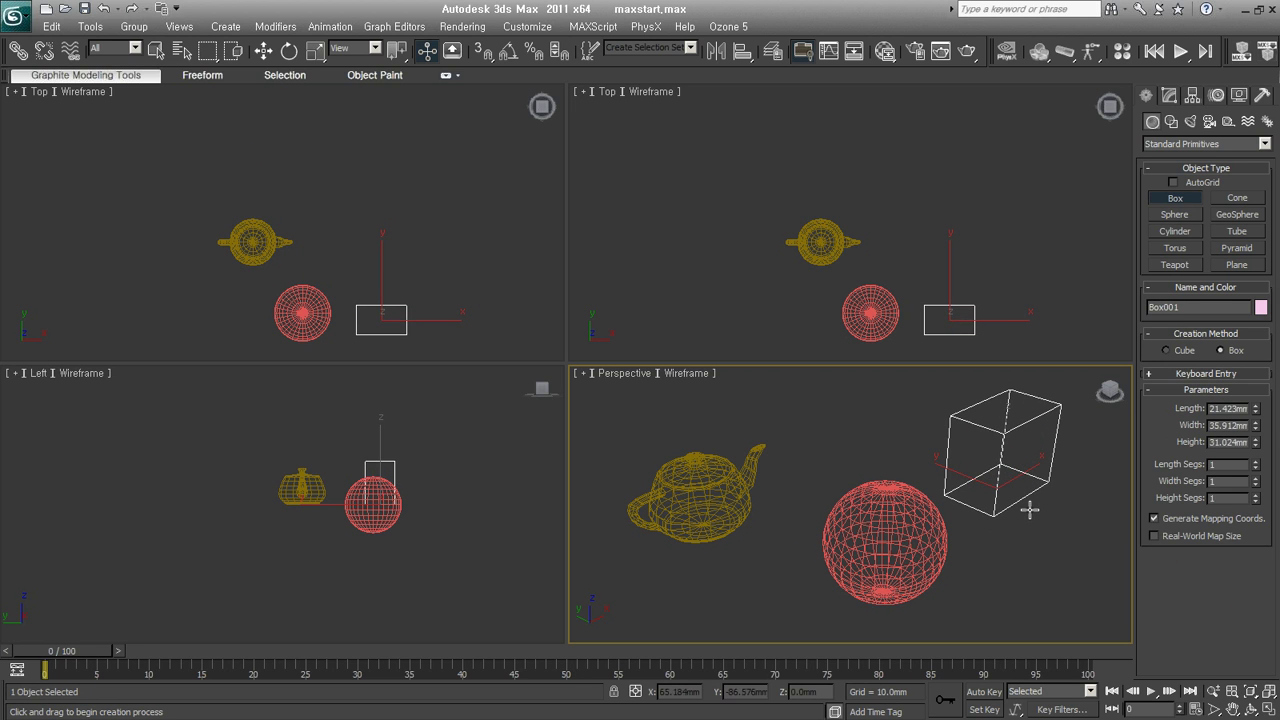
{"action": "key", "text": "w"}
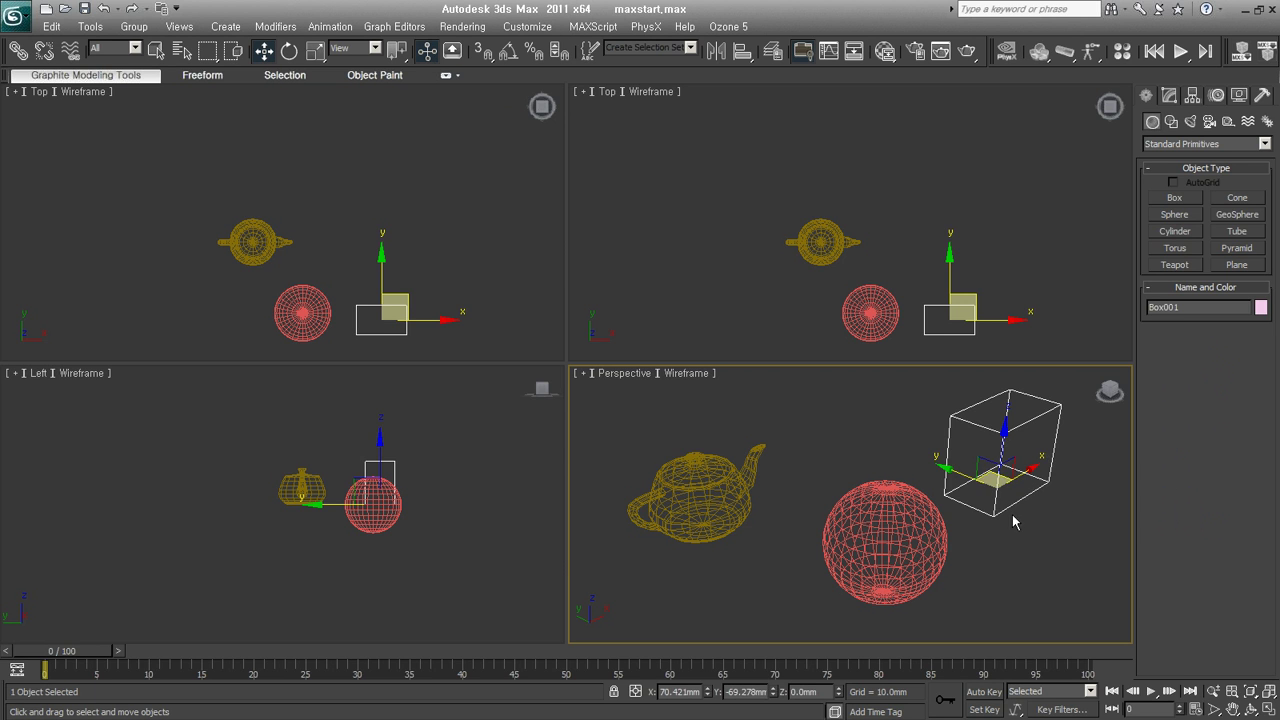
{"action": "middle_click_drag", "start_coordinate": [1013, 520], "coordinate": [957, 520]}
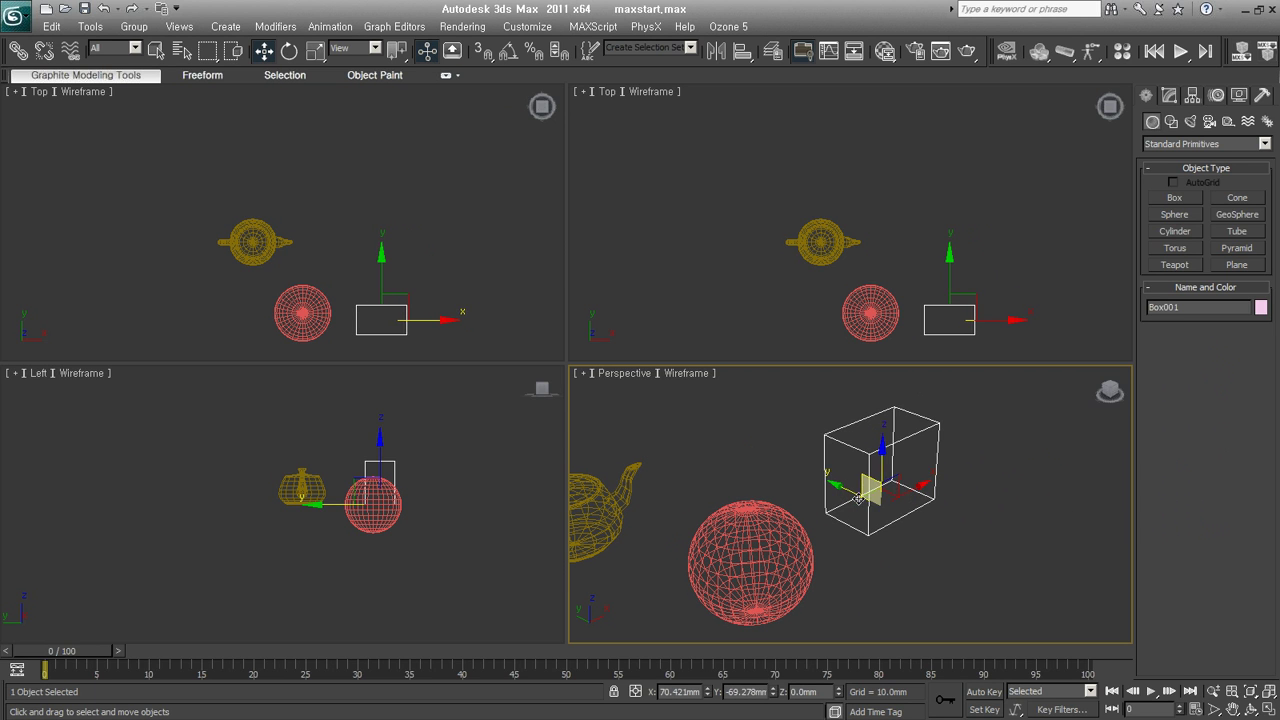
{"action": "middle_click_drag", "start_coordinate": [858, 498], "coordinate": [808, 500]}
{"action": "scroll", "coordinate": [808, 500], "scroll_direction": "down", "scroll_amount": 5}
{"action": "middle_click_drag", "start_coordinate": [953, 427], "coordinate": [936, 404]}
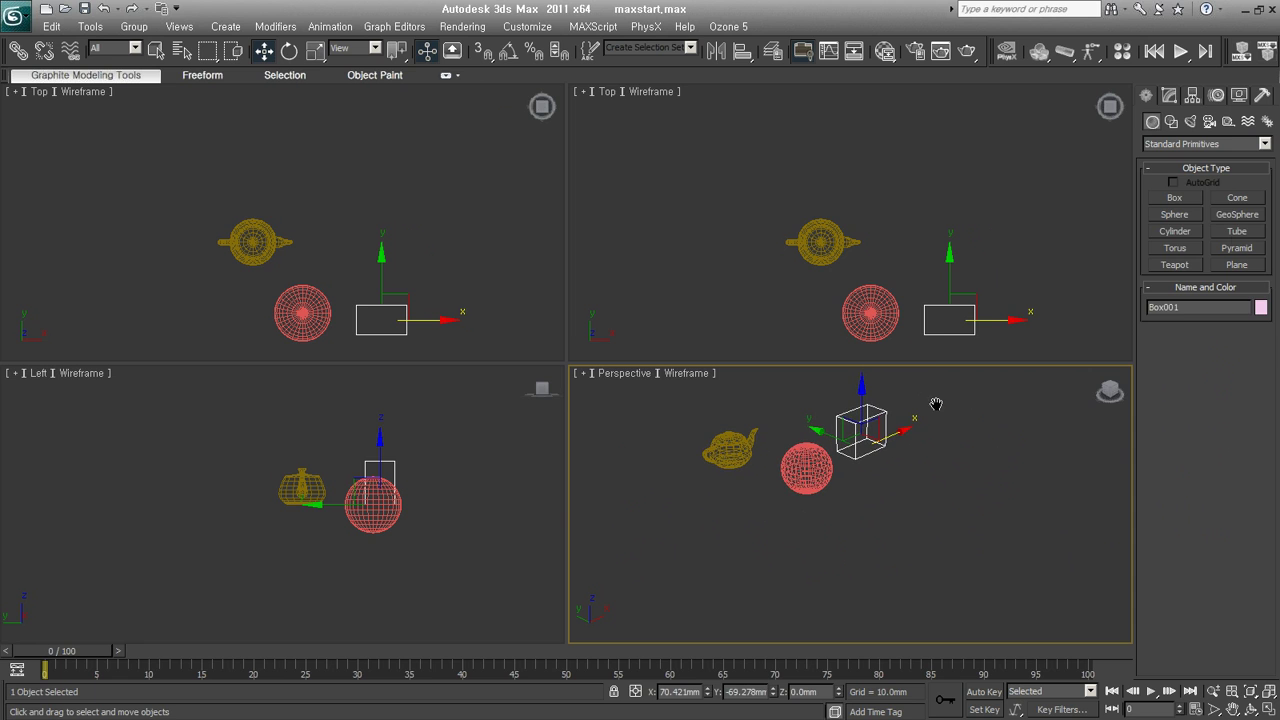
Draw a cylinder with radius 18.441 mm and height 63.574 mm right of the box.
{"action": "left_click", "coordinate": [1175, 231]}
{"action": "left_click_drag", "start_coordinate": [896, 531], "coordinate": [914, 531]}
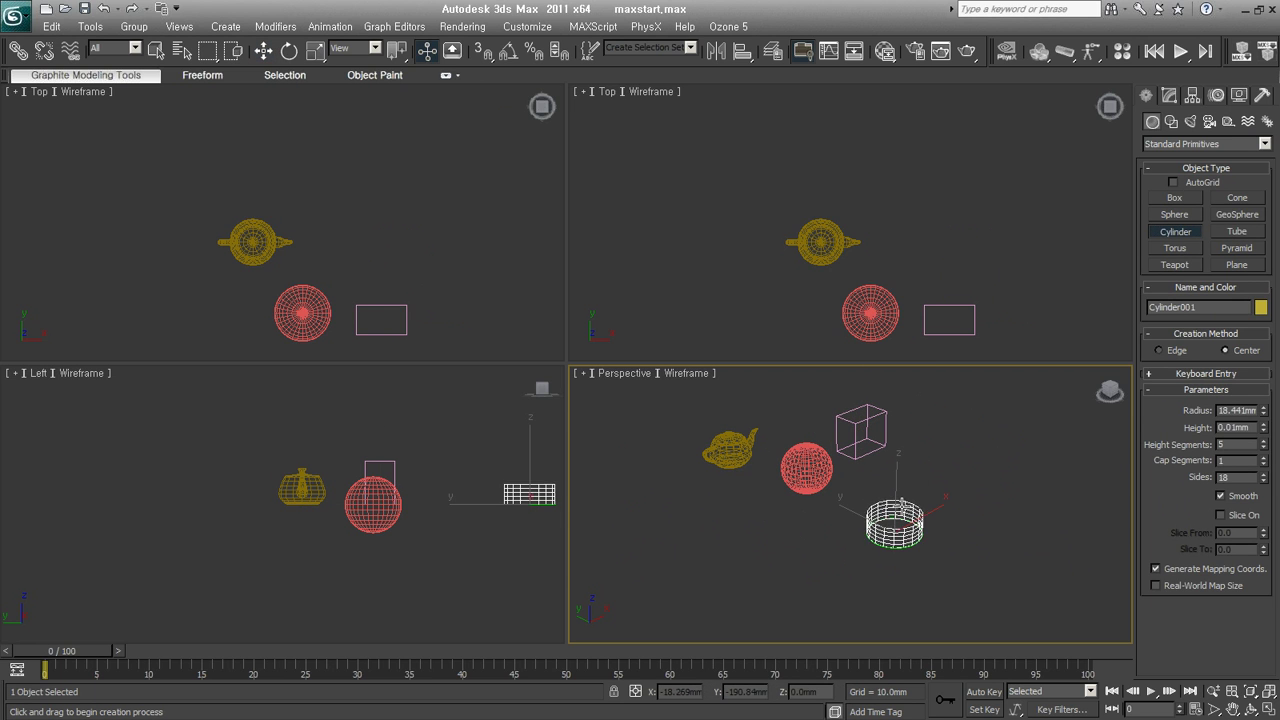
{"action": "mouse_move", "coordinate": [910, 547]}
{"action": "left_mouse_down"}
{"action": "mouse_move", "coordinate": [923, 558]}
{"action": "mouse_move", "coordinate": [910, 545]}
{"action": "left_mouse_up"}
{"action": "mouse_move", "coordinate": [842, 522]}
{"action": "middle_mouse_down"}
{"action": "mouse_move", "coordinate": [798, 528]}
{"action": "mouse_move", "coordinate": [807, 497]}
{"action": "middle_mouse_up"}
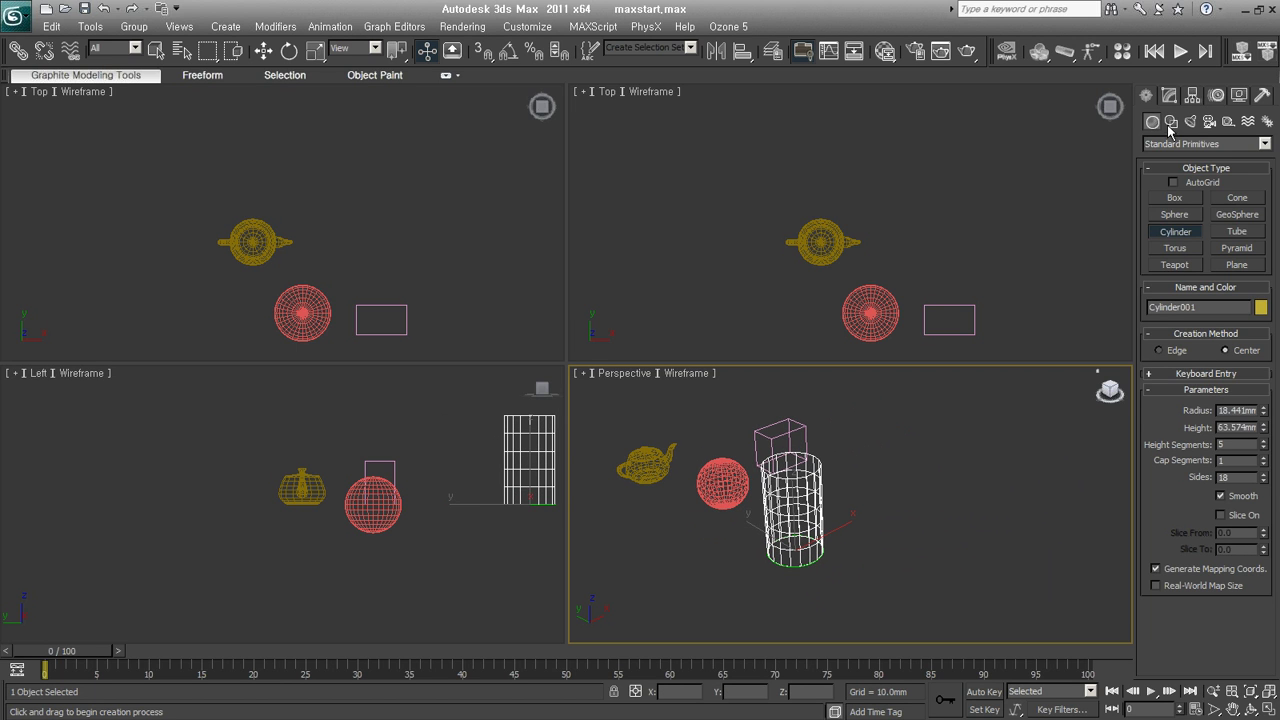
{"action": "middle_click_drag", "start_coordinate": [648, 462], "coordinate": [741, 484]}
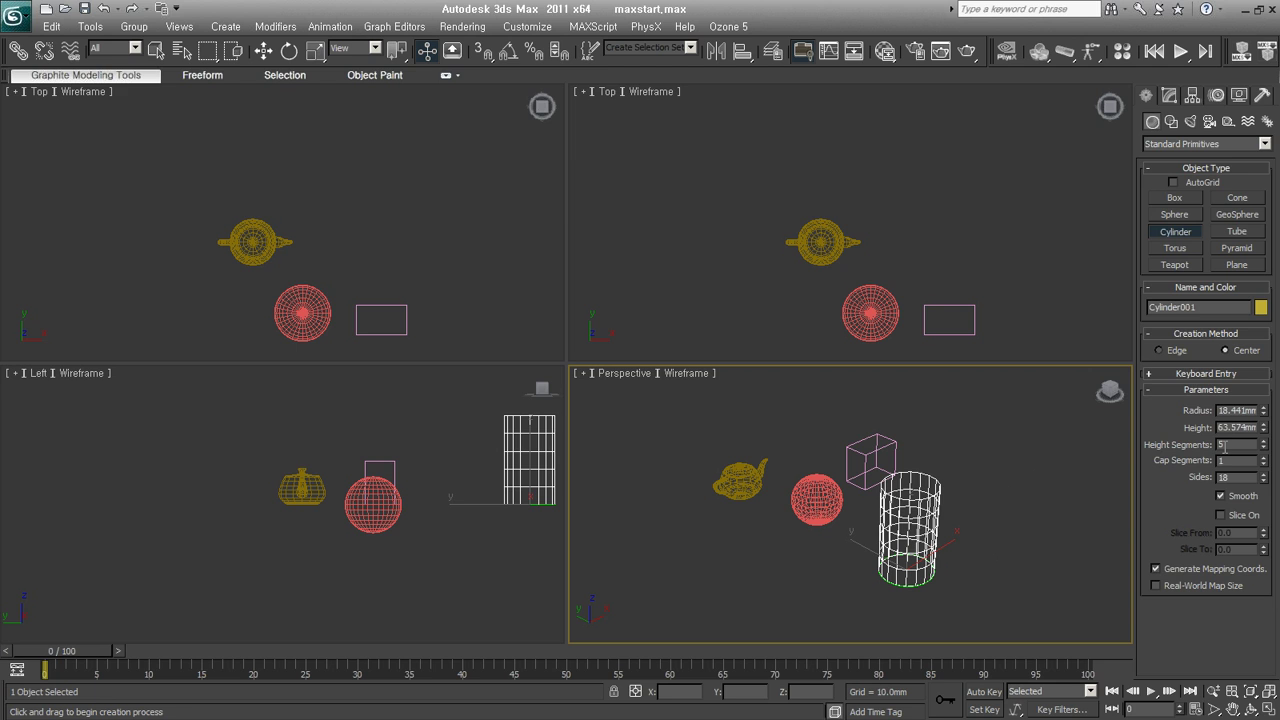
{"action": "left_click", "coordinate": [1169, 95]}
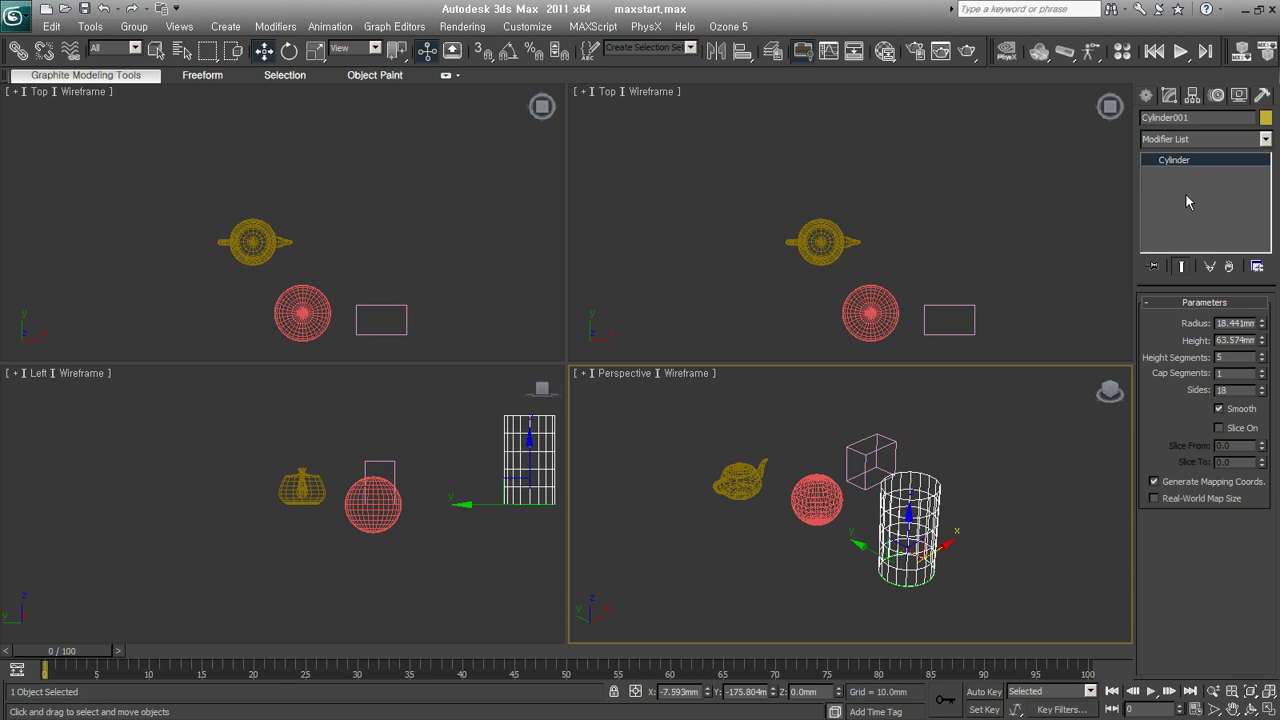
Add a UVW Map modifier to the cylinder from the Modifier List.
{"action": "left_click", "coordinate": [1183, 141]}
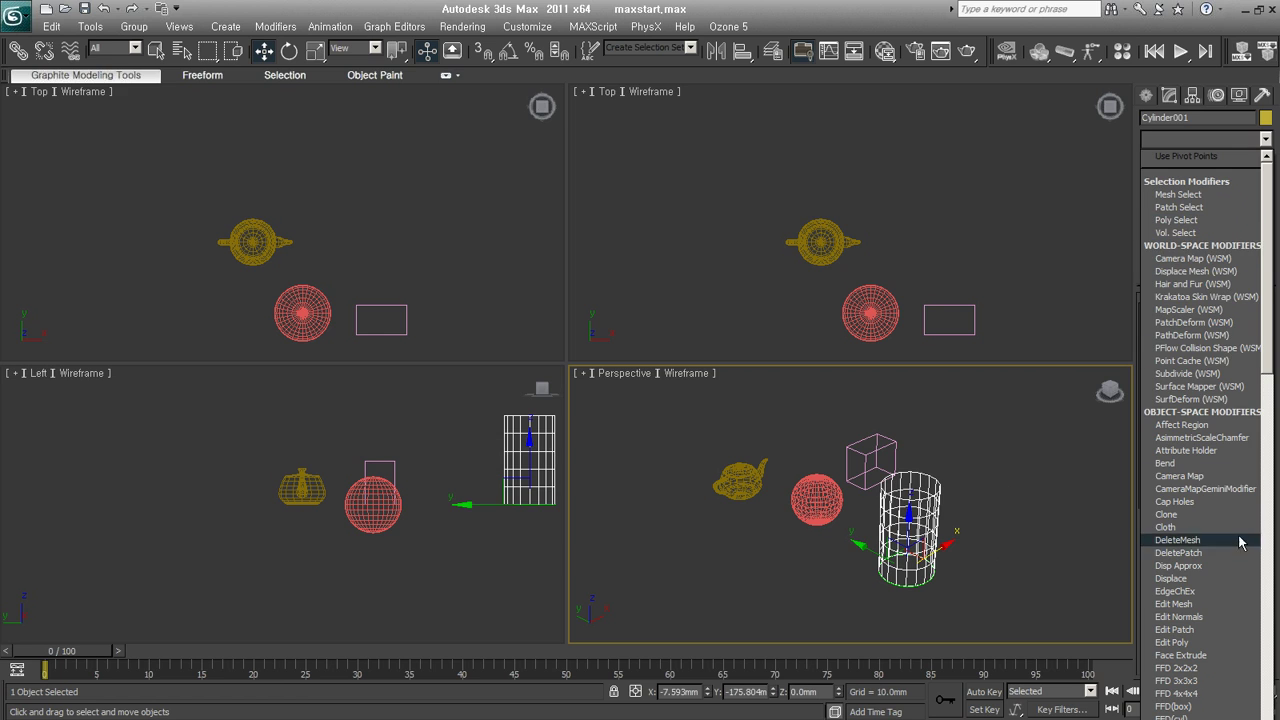
{"action": "scroll", "coordinate": [1237, 608], "scroll_direction": "down", "scroll_amount": 20}
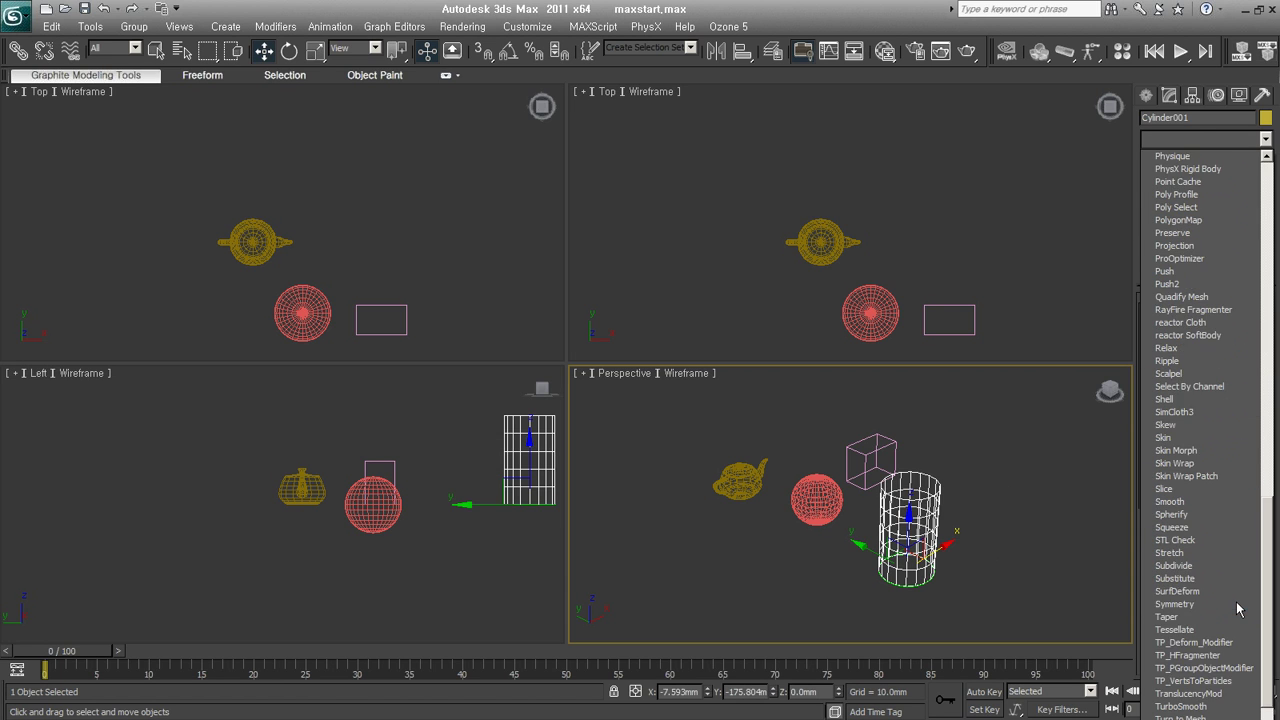
{"action": "scroll", "coordinate": [1237, 608], "scroll_direction": "down", "scroll_amount": 5}
{"action": "left_click", "coordinate": [1224, 617]}
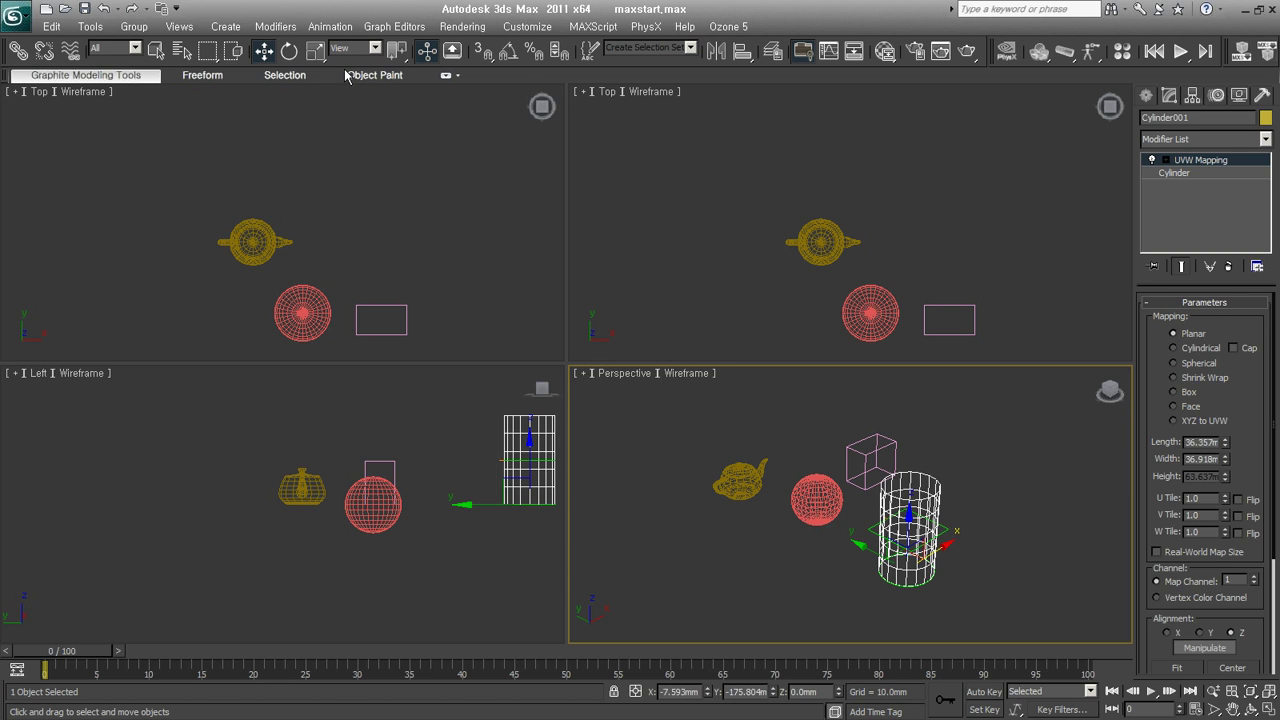
Resize the planar mapping gizmo to about 70.5 mm length and 111.9 mm width.
{"action": "left_click", "coordinate": [426, 52]}
{"action": "left_click_drag", "start_coordinate": [945, 548], "coordinate": [962, 560]}
{"action": "left_click_drag", "start_coordinate": [851, 551], "coordinate": [829, 560]}
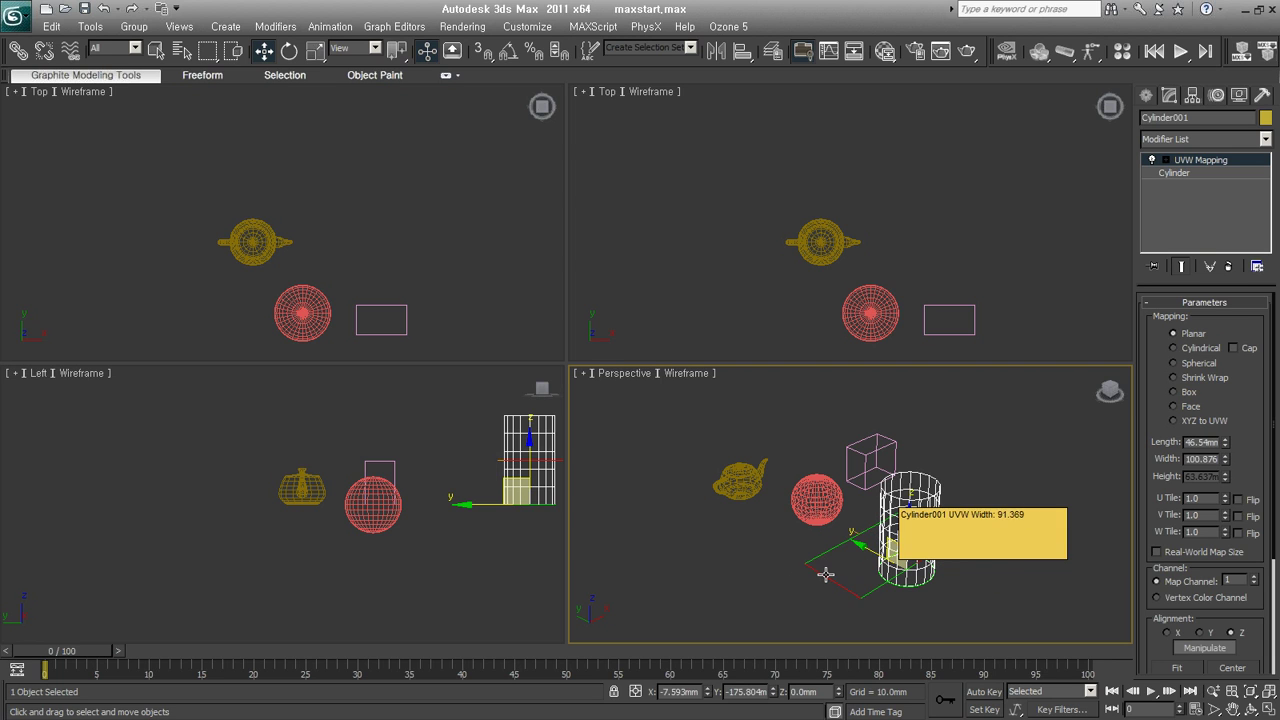
{"action": "left_click_drag", "start_coordinate": [935, 521], "coordinate": [975, 495]}
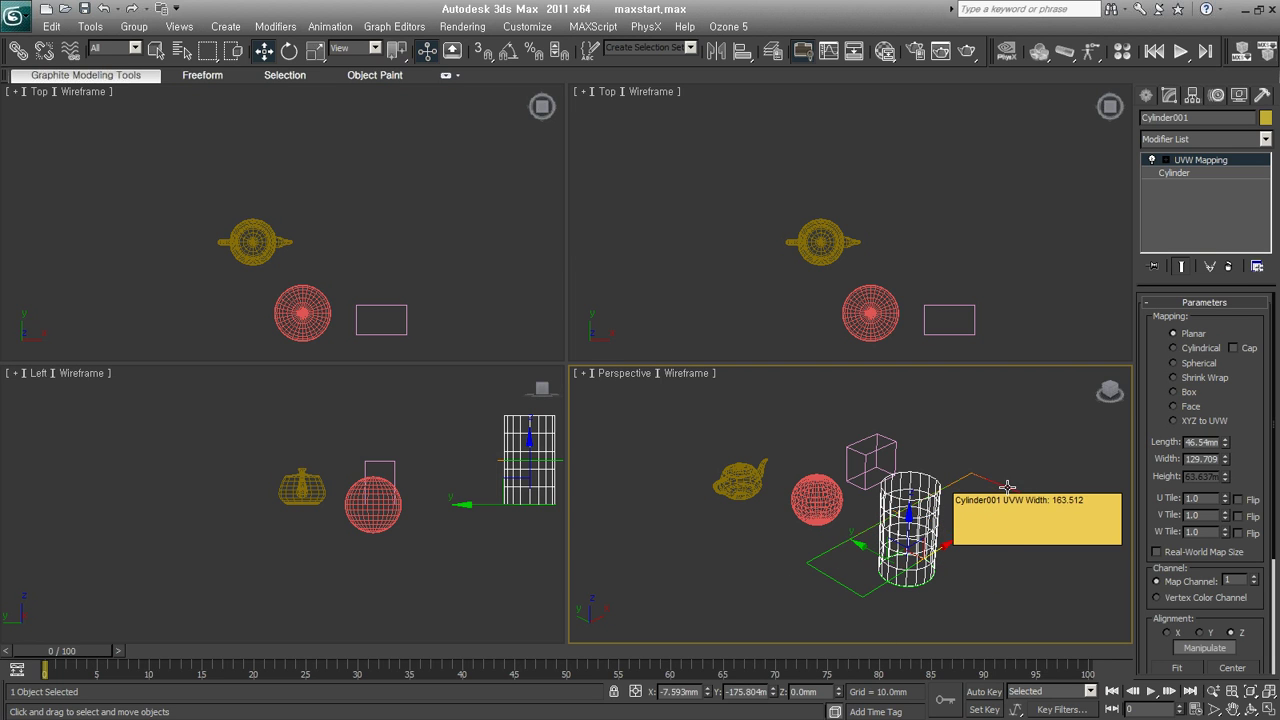
{"action": "left_click_drag", "start_coordinate": [860, 530], "coordinate": [848, 513]}
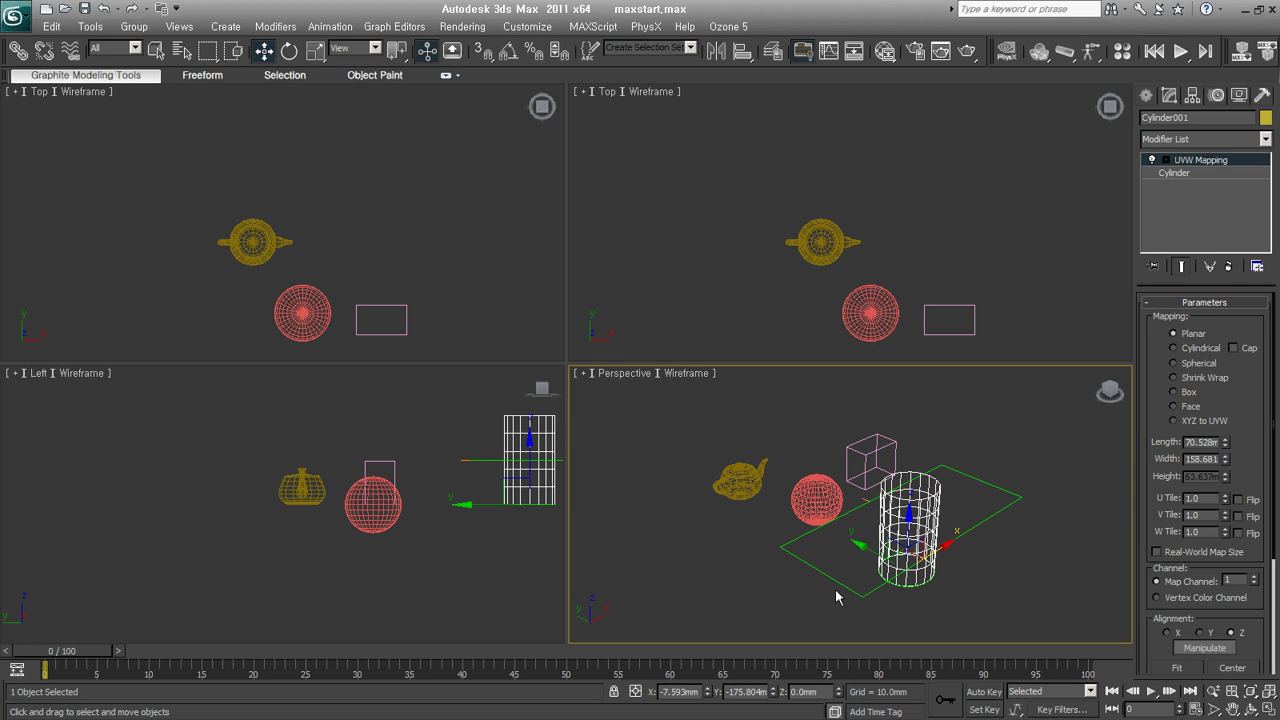
{"action": "mouse_move", "coordinate": [837, 582]}
{"action": "left_mouse_down"}
{"action": "mouse_move", "coordinate": [833, 572]}
{"action": "mouse_move", "coordinate": [889, 547]}
{"action": "left_mouse_up"}
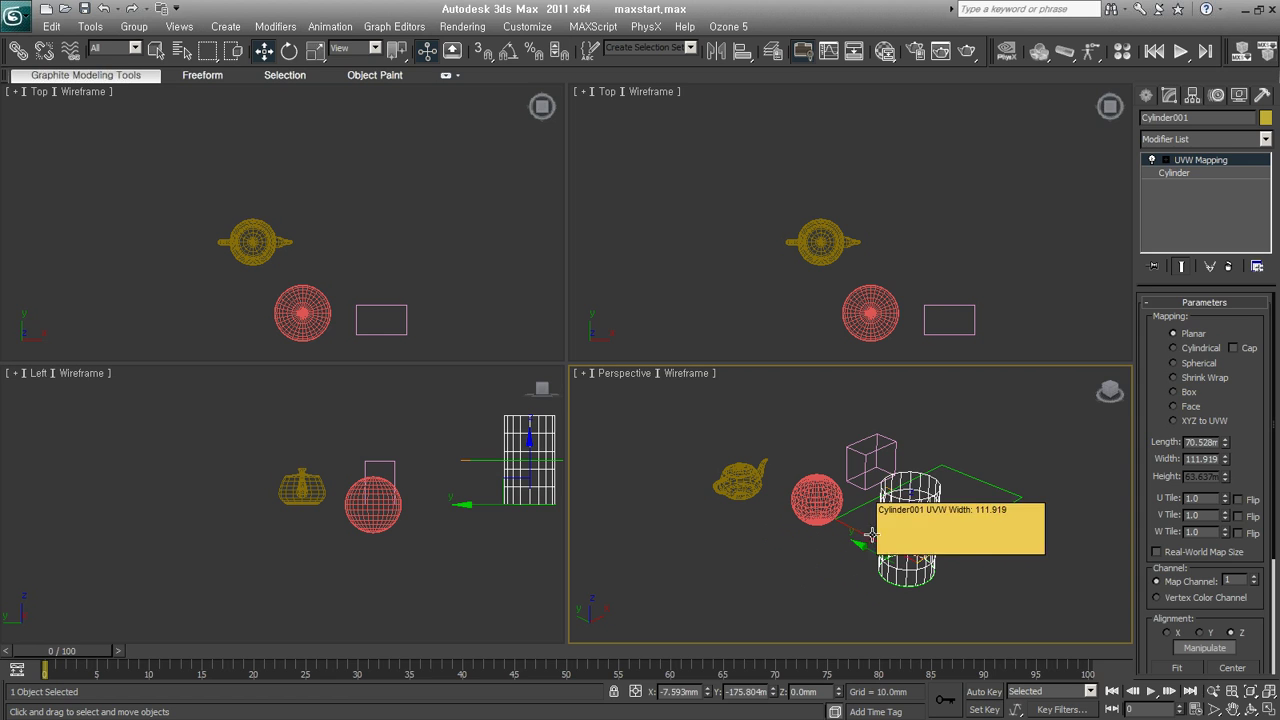
{"action": "left_click", "coordinate": [1200, 161]}
{"action": "left_click_drag", "start_coordinate": [1027, 408], "coordinate": [669, 590]}
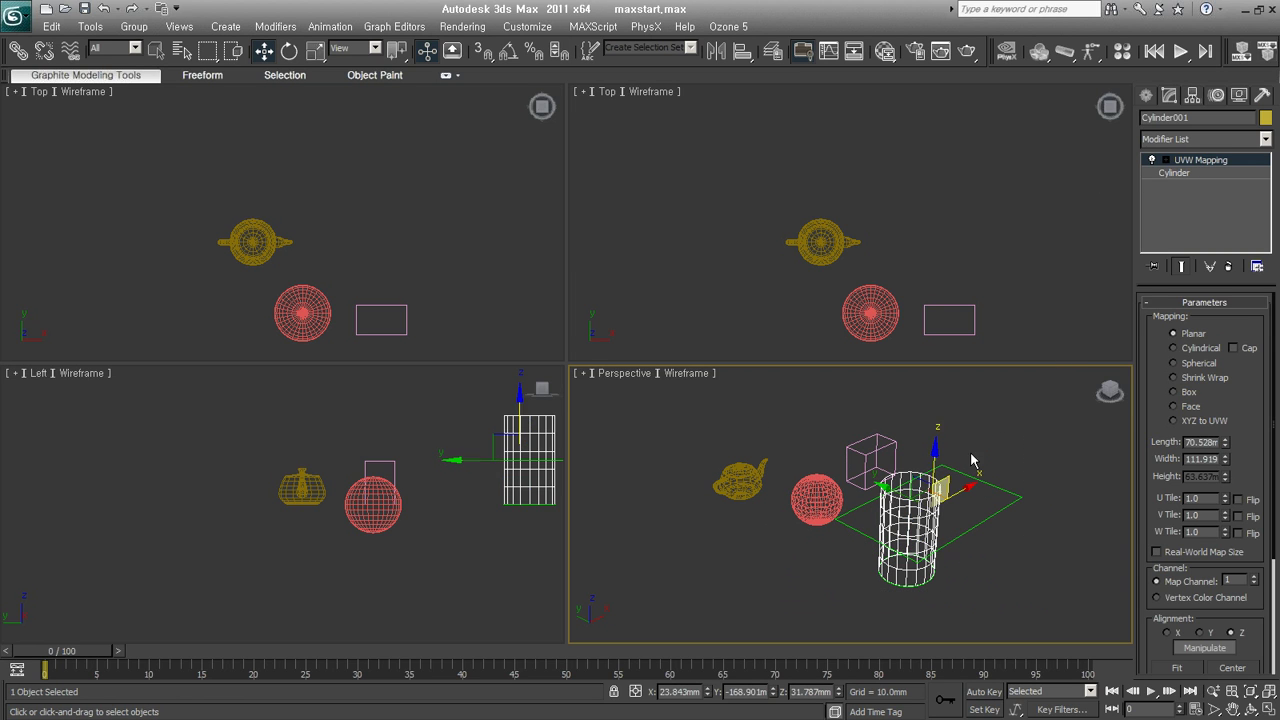
{"action": "left_click", "coordinate": [1146, 96]}
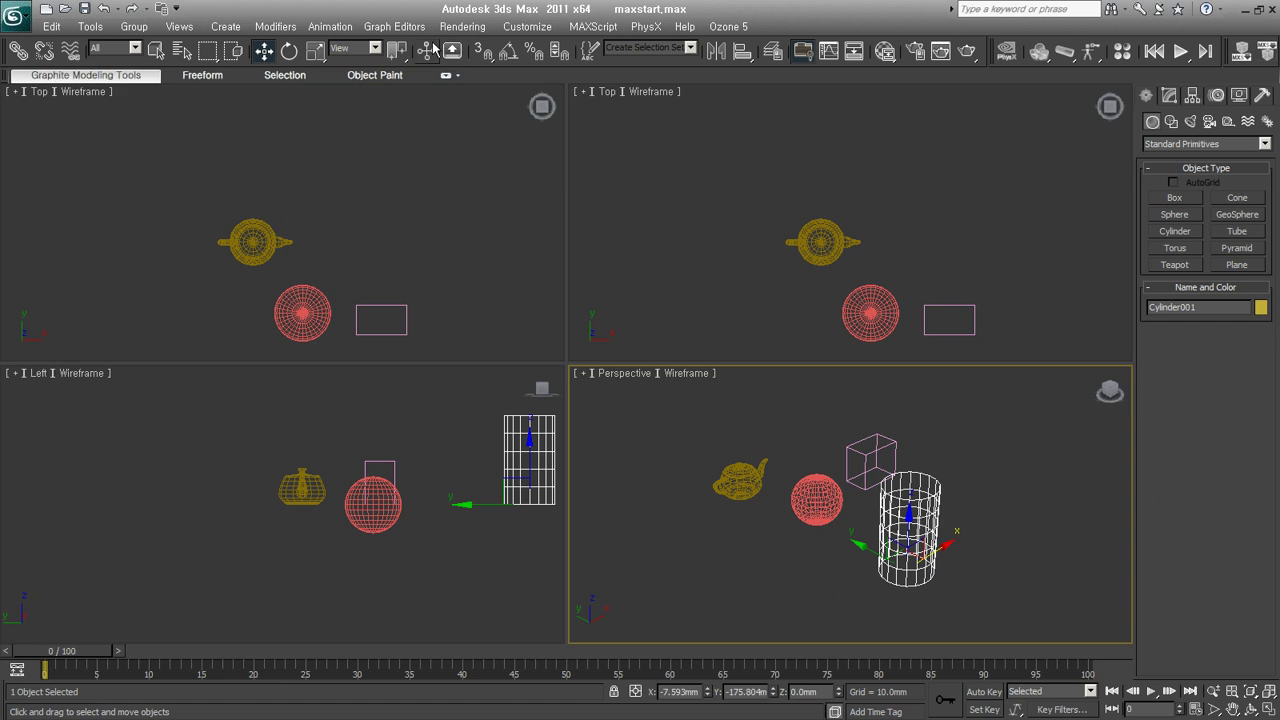
Select only the teapot and zoom the Perspective view onto it with Z.
{"action": "left_click_drag", "start_coordinate": [968, 398], "coordinate": [707, 595]}
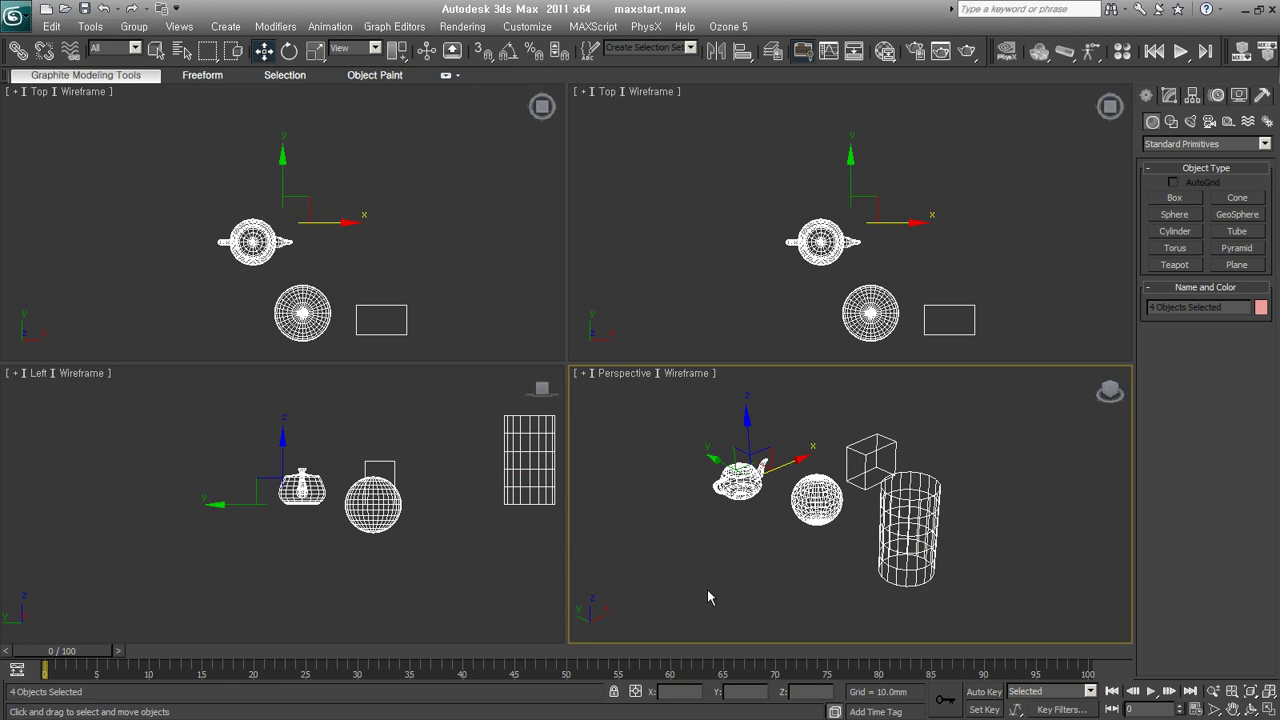
{"action": "left_click", "coordinate": [951, 503]}
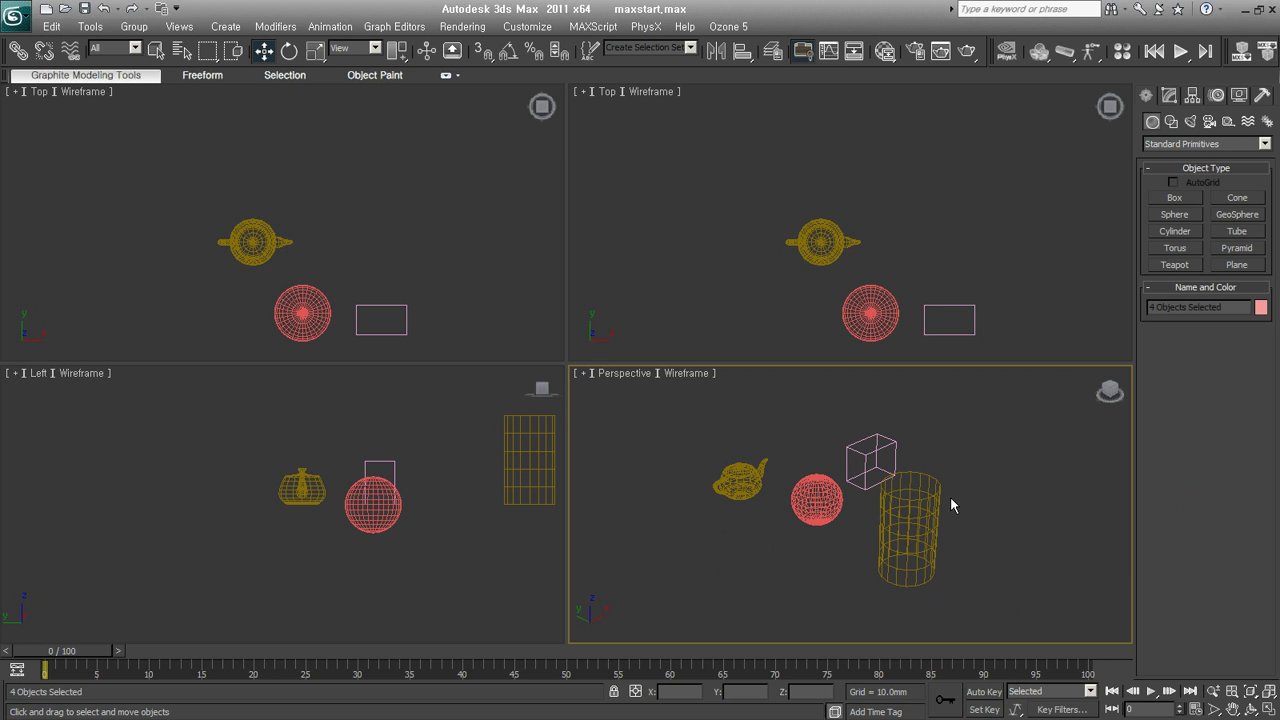
{"action": "left_click", "coordinate": [730, 470]}
{"action": "key", "text": "z"}
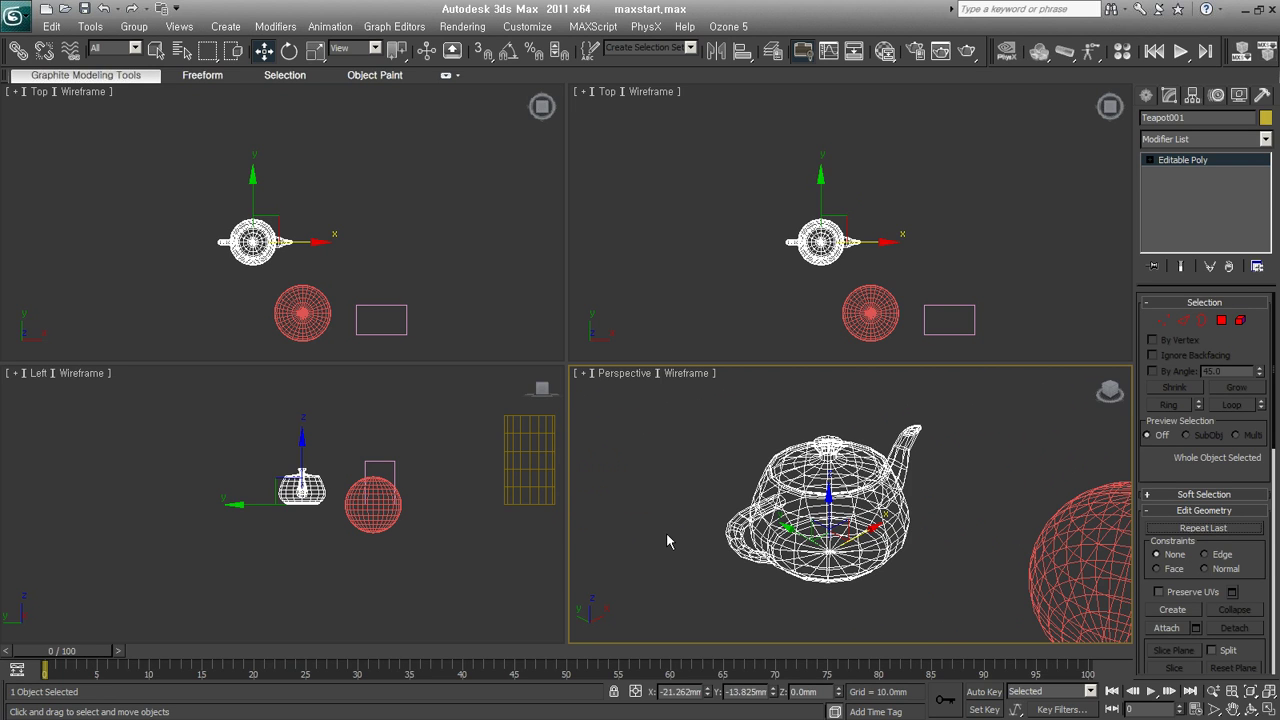
Switch the view to a zoomed Top view and tessellate the editable poly teapot once.
{"action": "key", "text": "t"}
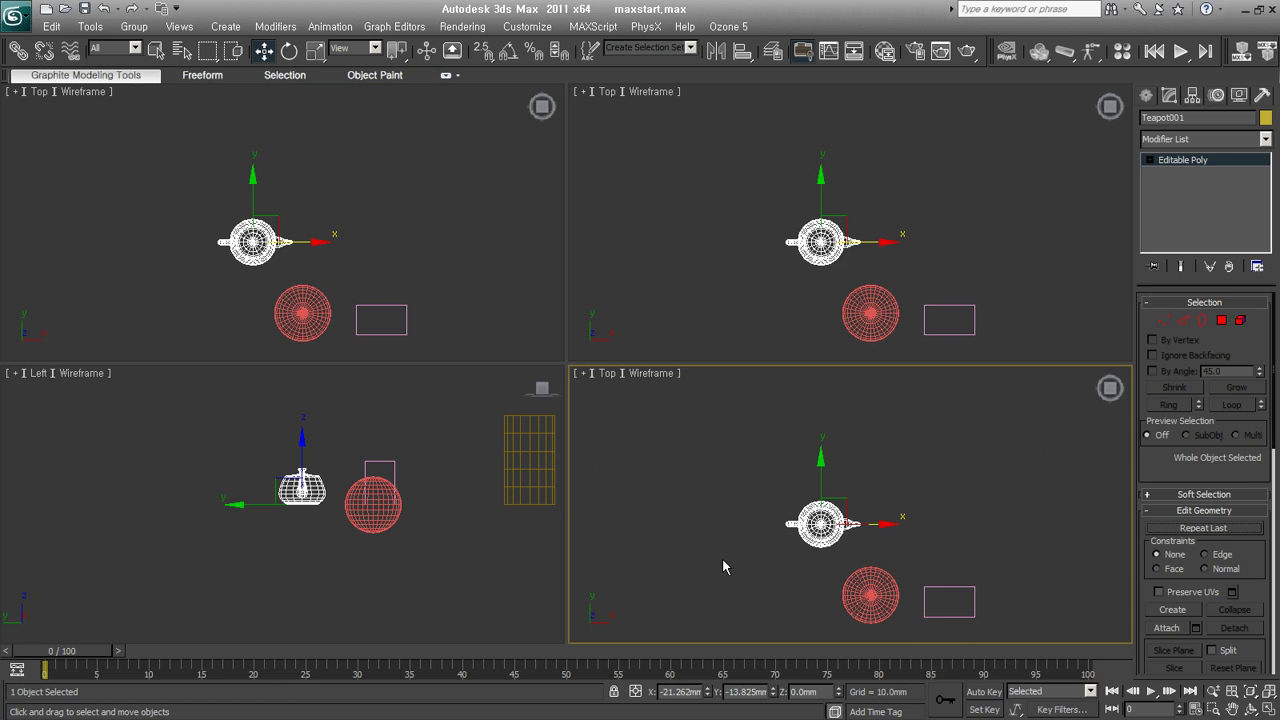
{"action": "scroll", "coordinate": [815, 537], "scroll_direction": "up", "scroll_amount": 3}
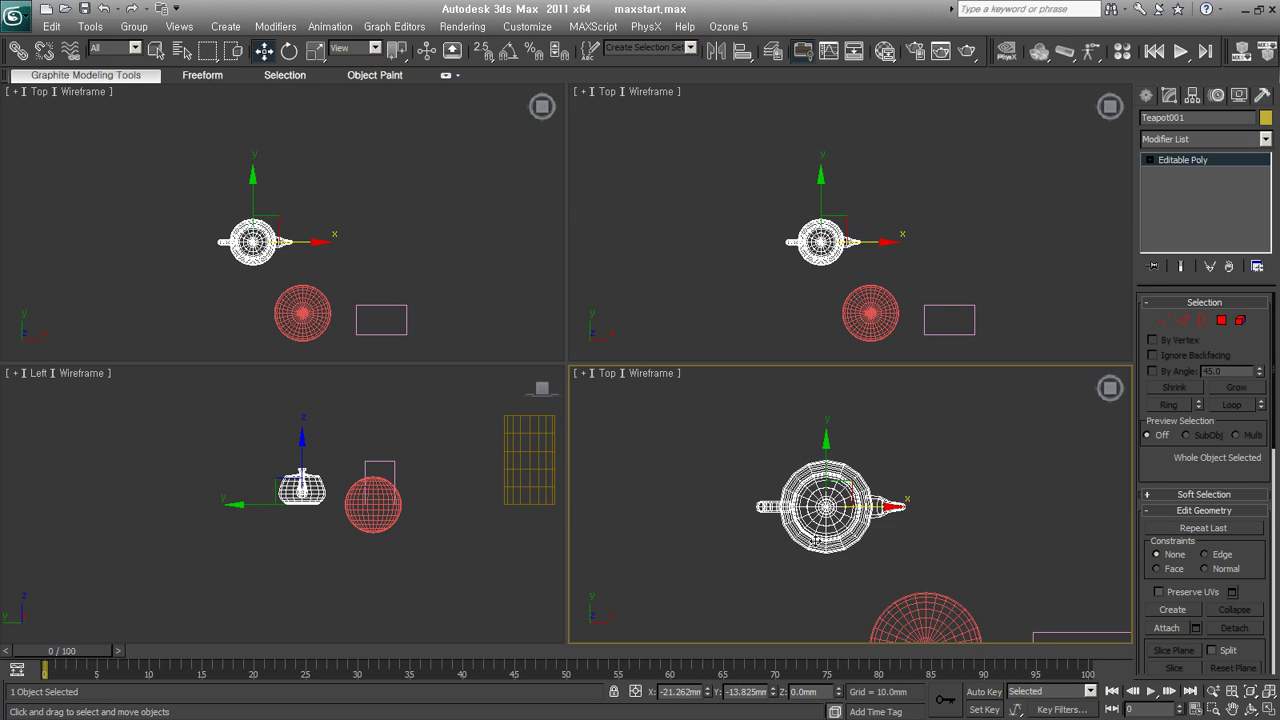
{"action": "scroll", "coordinate": [815, 538], "scroll_direction": "up", "scroll_amount": 3}
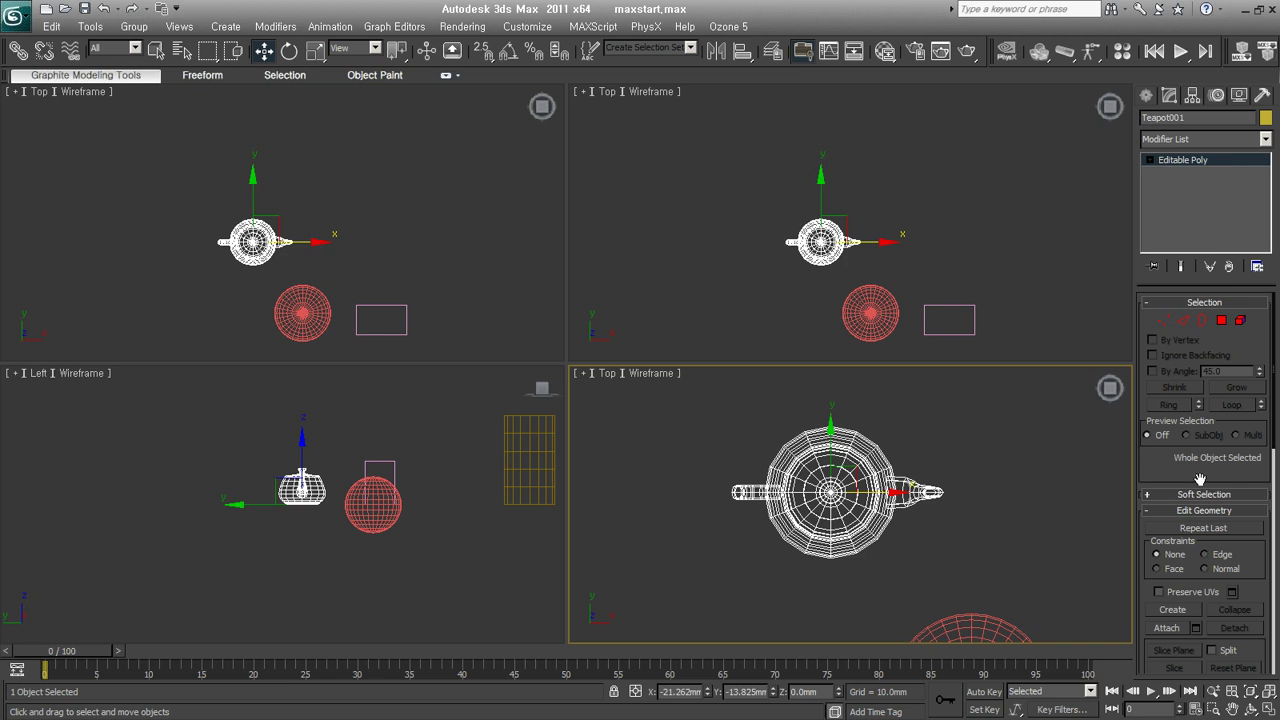
{"action": "scroll", "coordinate": [1205, 470], "scroll_direction": "down", "scroll_amount": 4}
{"action": "scroll", "coordinate": [1210, 460], "scroll_direction": "down", "scroll_amount": 4}
{"action": "left_click", "coordinate": [1238, 429]}
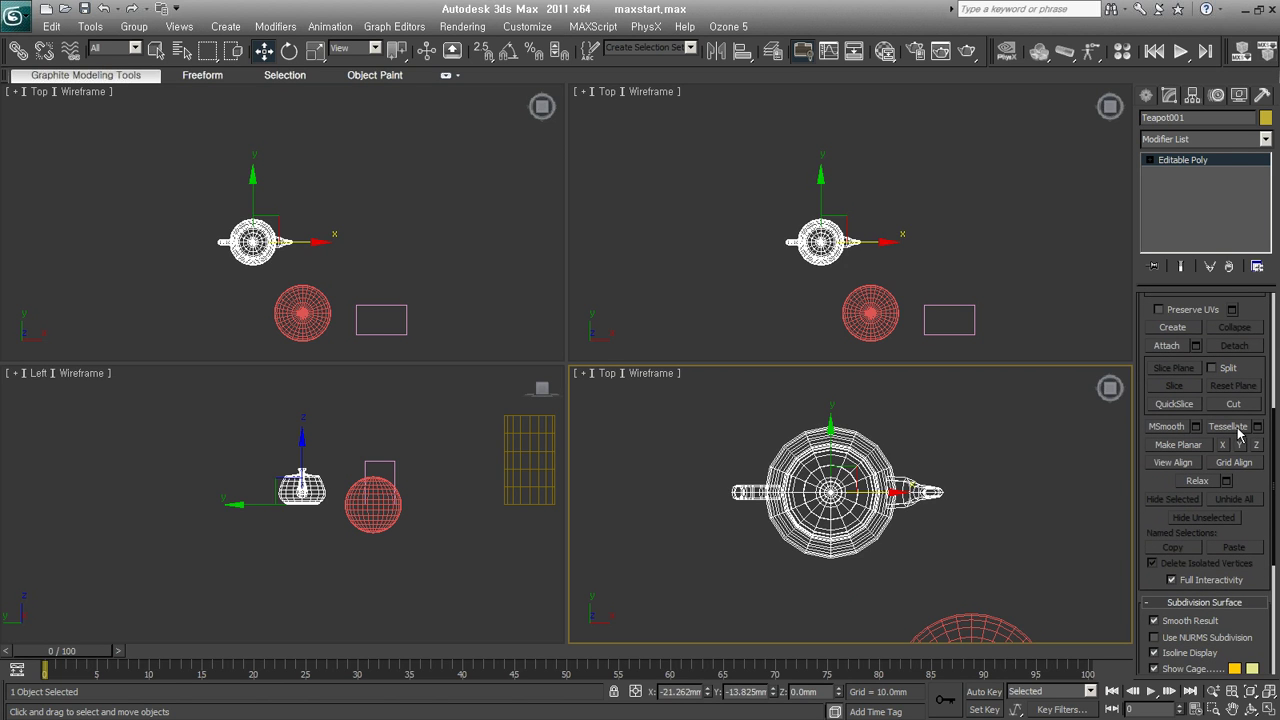
Tessellate the teapot further, then undo back to the parametric teapot.
{"action": "left_click", "coordinate": [1238, 429]}
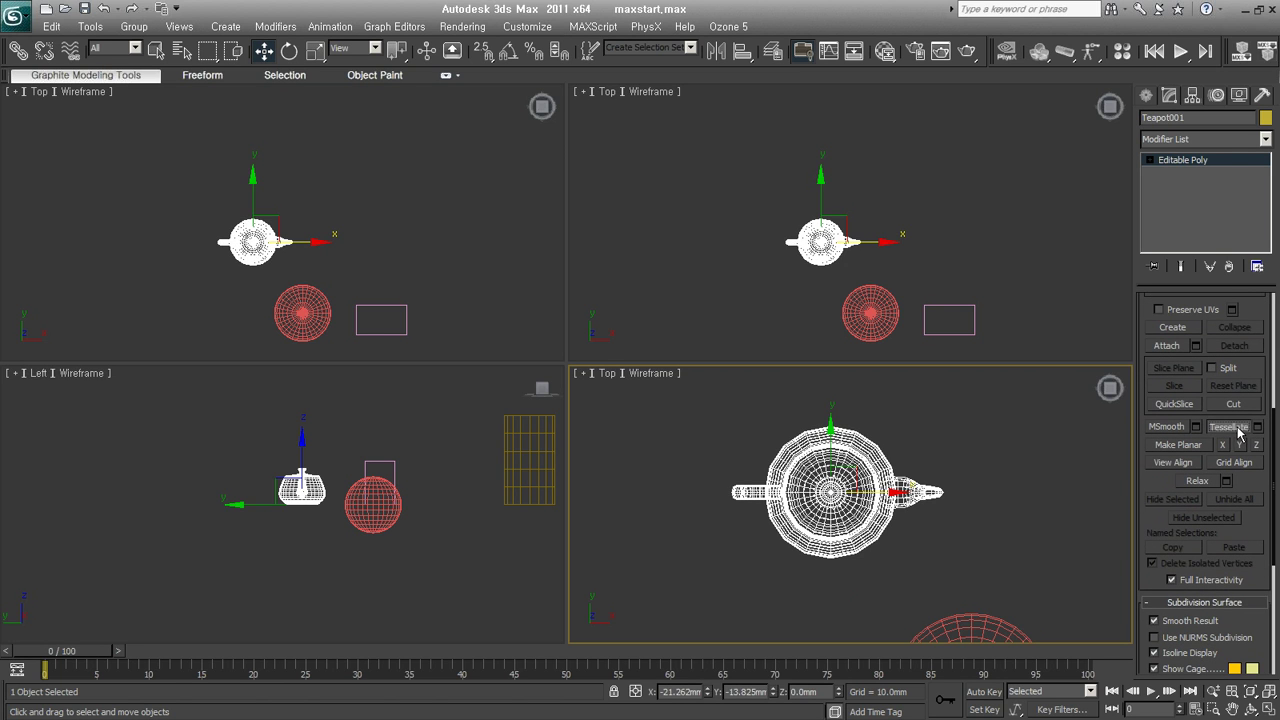
{"action": "middle_click_drag", "start_coordinate": [833, 563], "coordinate": [882, 470], "text": "alt"}
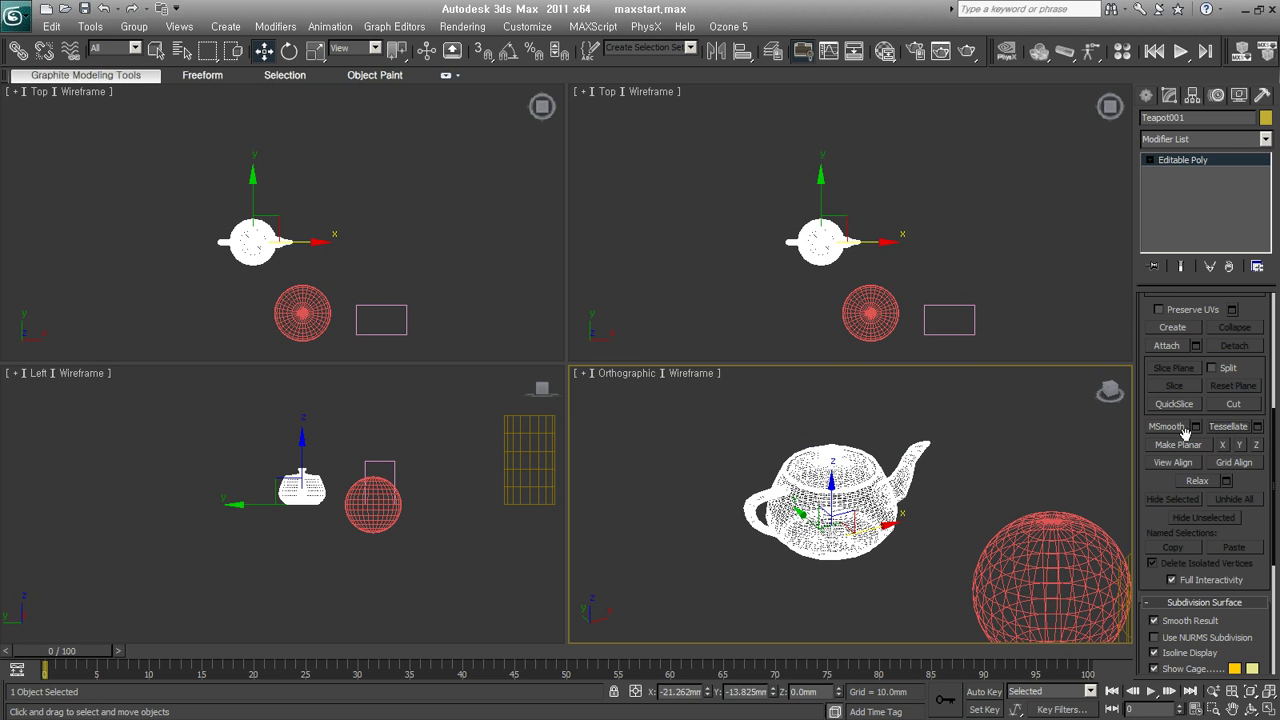
{"action": "left_click", "coordinate": [1220, 430]}
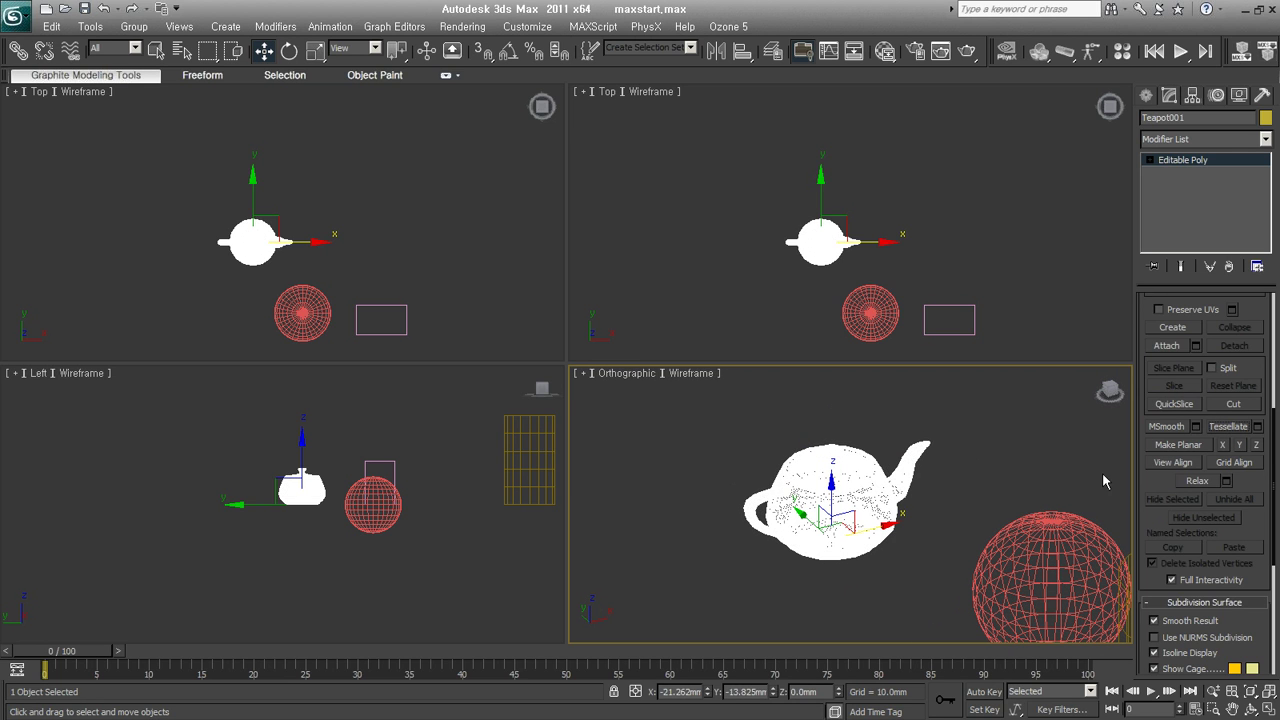
{"action": "key", "text": "ctrl+z"}
{"action": "scroll", "coordinate": [918, 513], "scroll_direction": "up", "scroll_amount": 2}
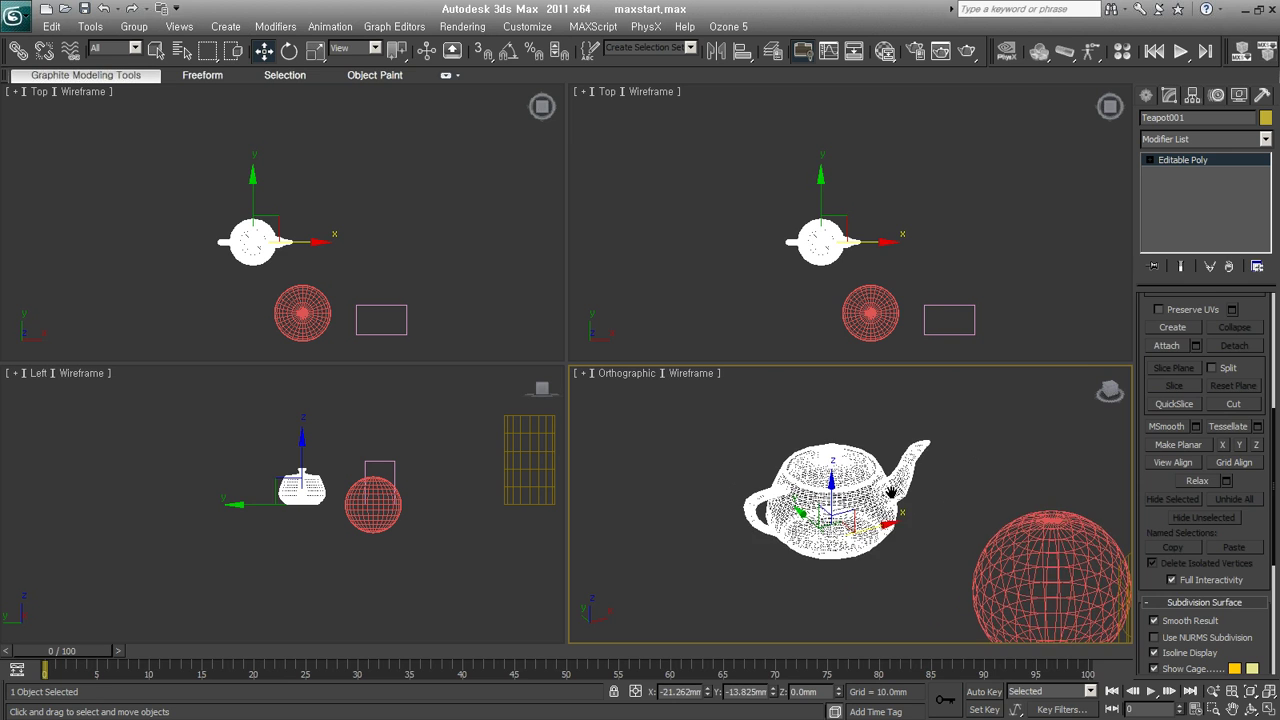
{"action": "scroll", "coordinate": [895, 495], "scroll_direction": "up", "scroll_amount": 4}
{"action": "key", "text": "ctrl+z"}
{"action": "key", "text": "ctrl+z"}
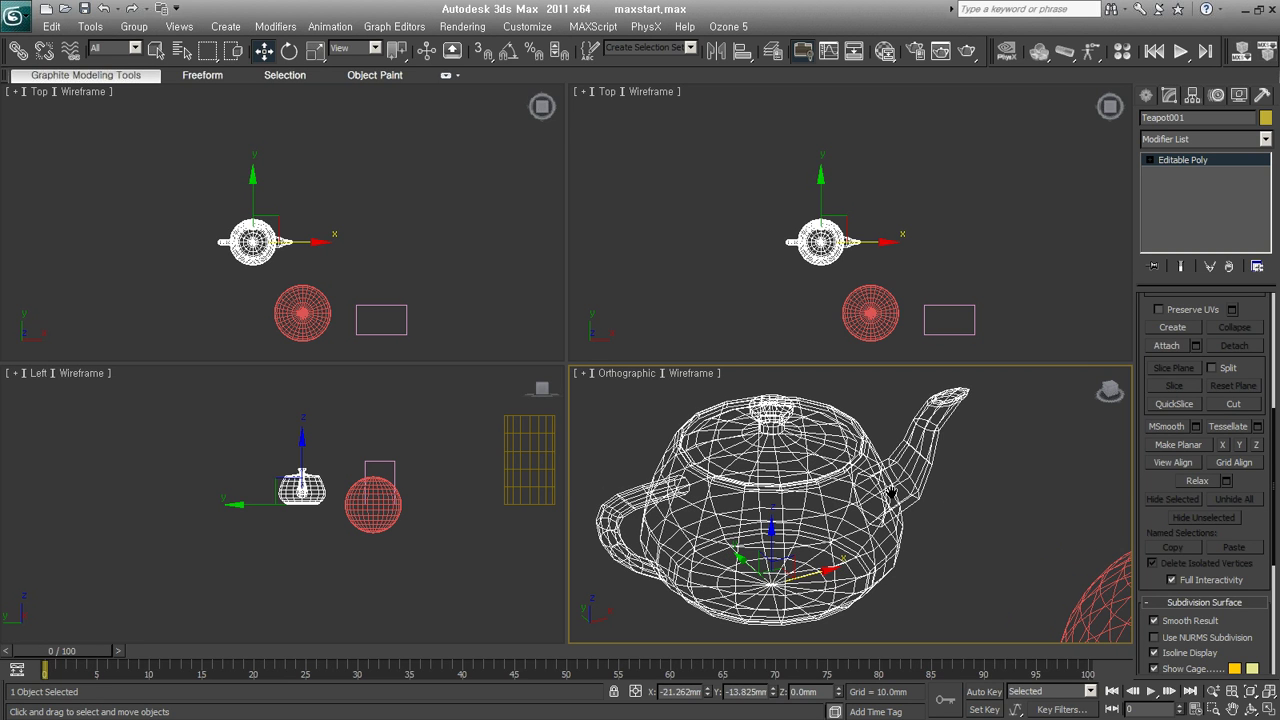
{"action": "key", "text": "ctrl+z"}
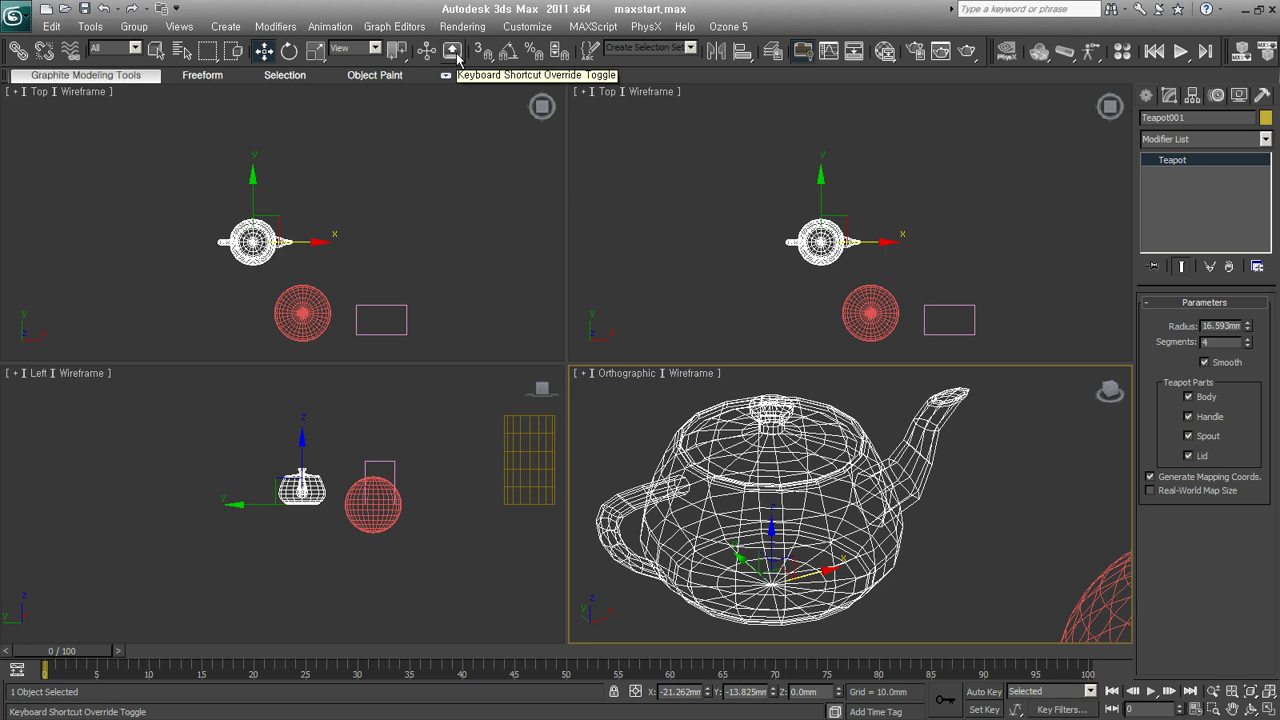
Redo the Editable Poly conversion, switch to Top view and tessellate twice.
{"action": "key", "text": "alt+e"}
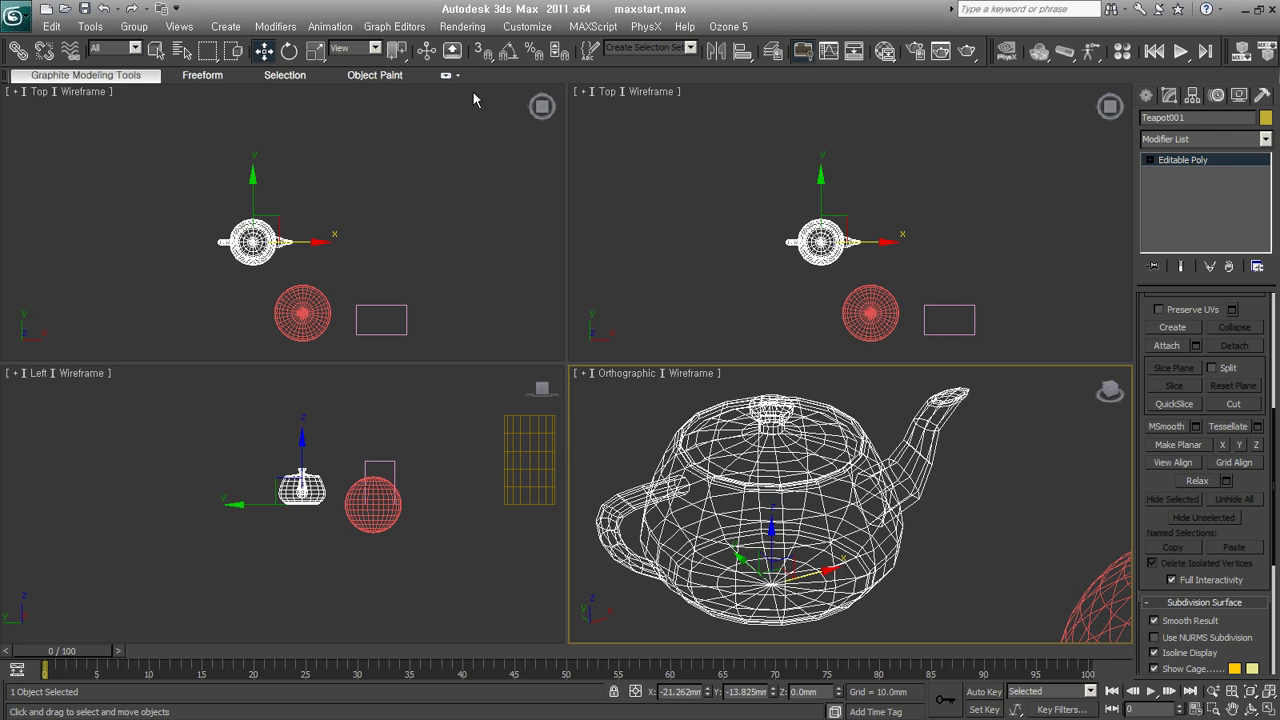
{"action": "left_click", "coordinate": [453, 52]}
{"action": "key", "text": "t"}
{"action": "left_click", "coordinate": [1227, 428]}
{"action": "left_click", "coordinate": [1227, 428]}
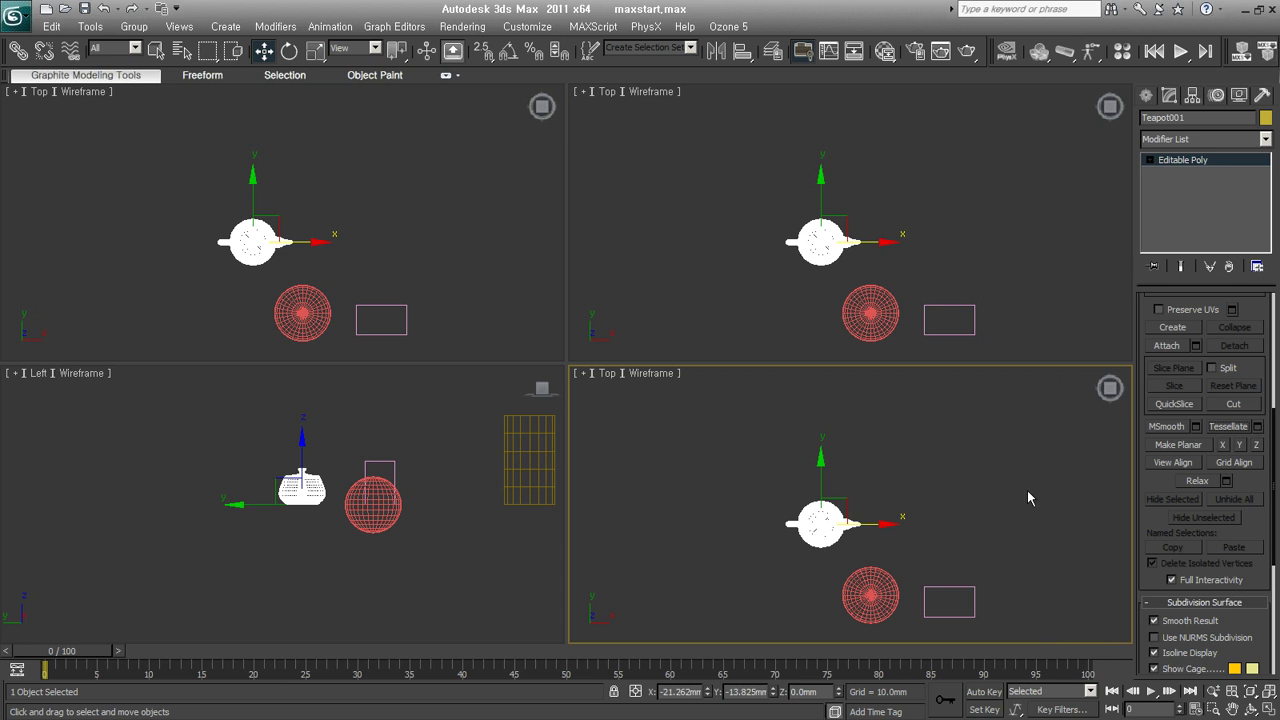
Pan the Top view so the sphere comes into view beside the teapot.
{"action": "scroll", "coordinate": [863, 500], "scroll_direction": "up", "scroll_amount": 2}
{"action": "scroll", "coordinate": [863, 500], "scroll_direction": "up", "scroll_amount": 3}
{"action": "scroll", "coordinate": [737, 455], "scroll_direction": "down", "scroll_amount": 2}
{"action": "middle_click_drag", "start_coordinate": [737, 455], "coordinate": [815, 540]}
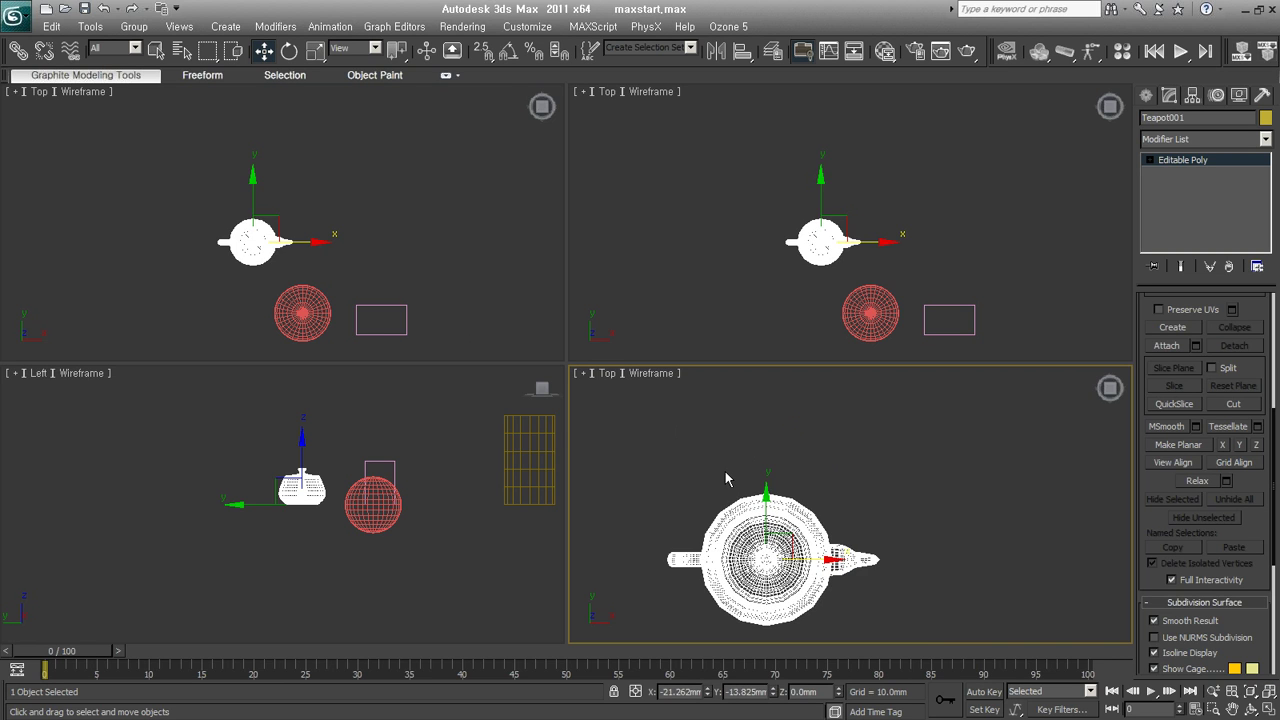
{"action": "middle_click_drag", "start_coordinate": [760, 541], "coordinate": [848, 458]}
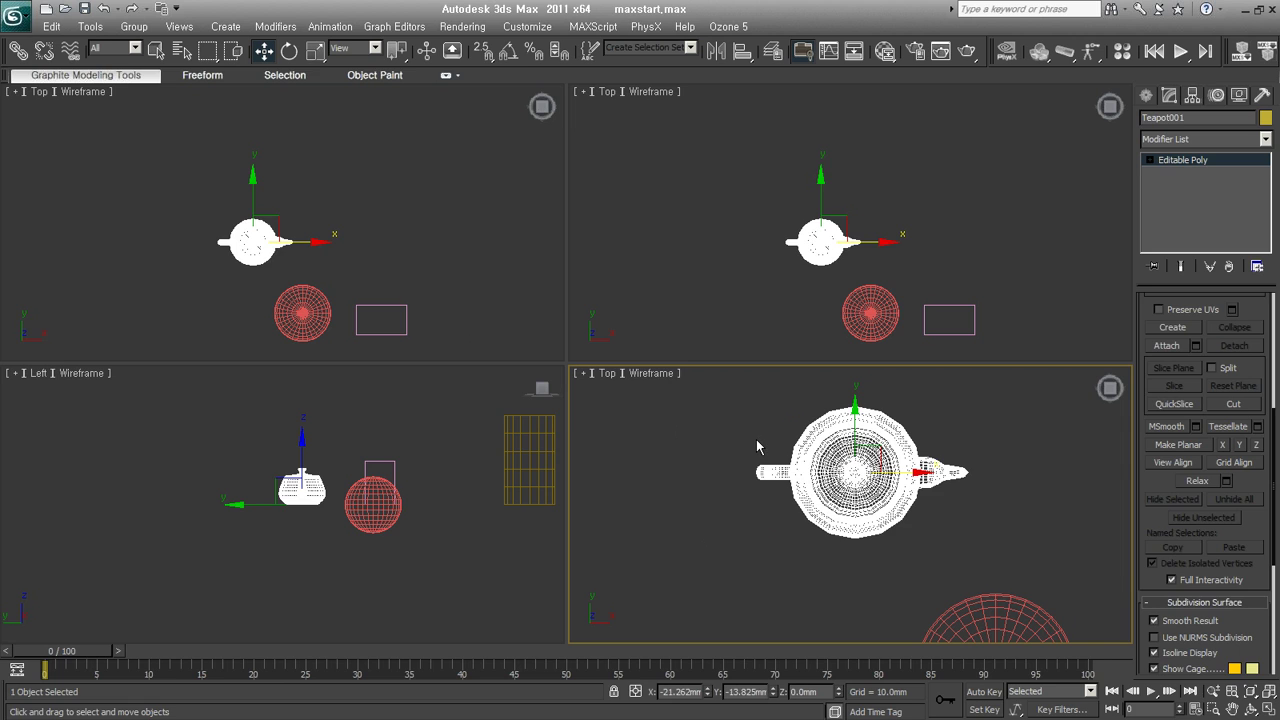
{"action": "left_click", "coordinate": [524, 27]}
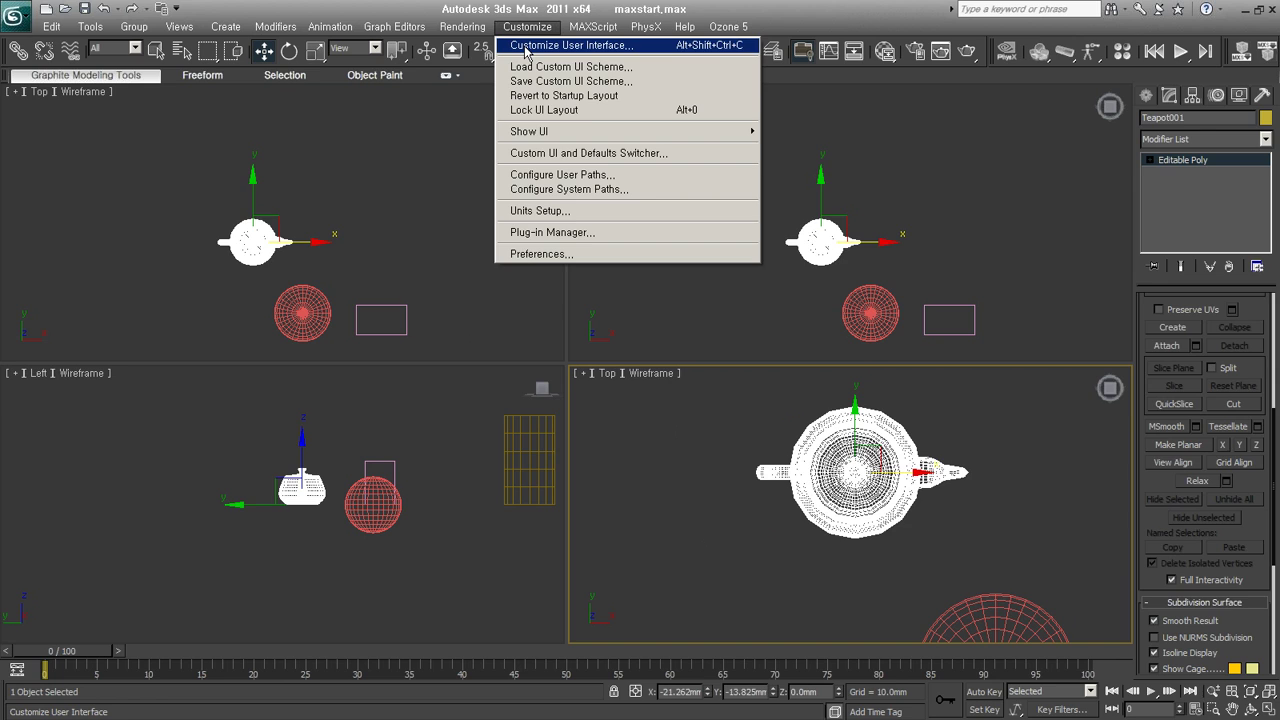
{"action": "left_click", "coordinate": [525, 50]}
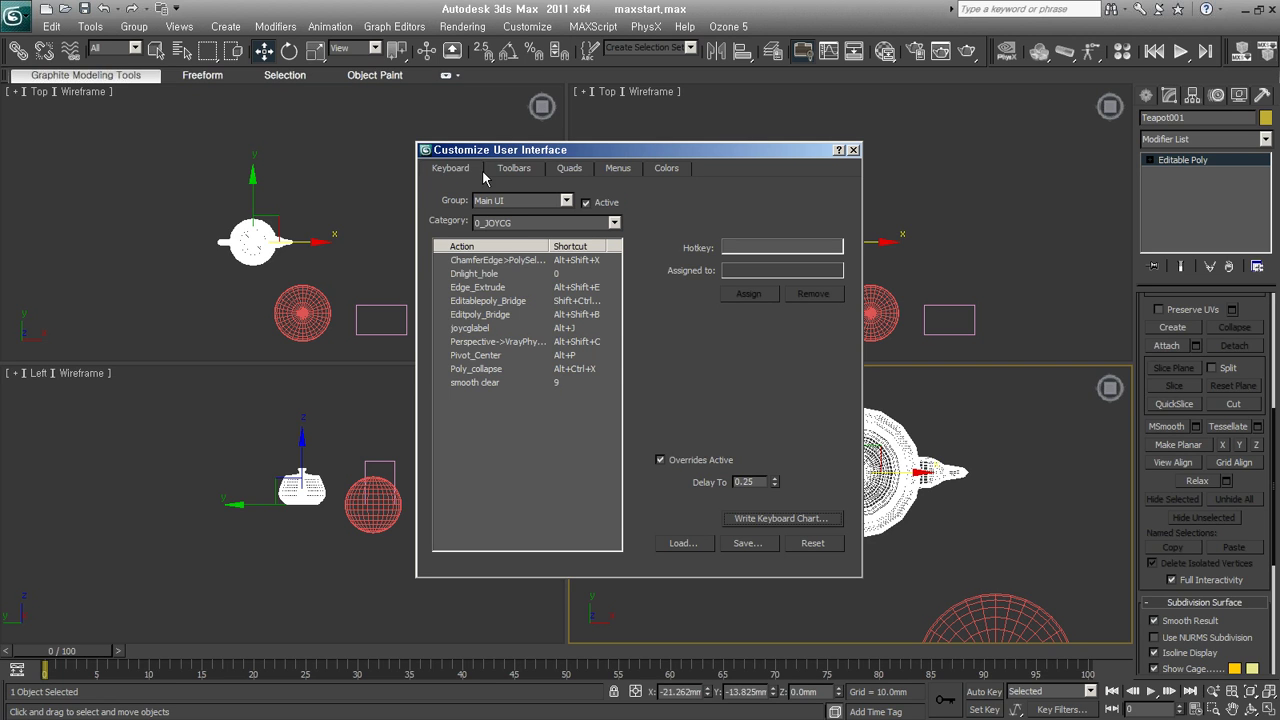
{"action": "left_click", "coordinate": [511, 223]}
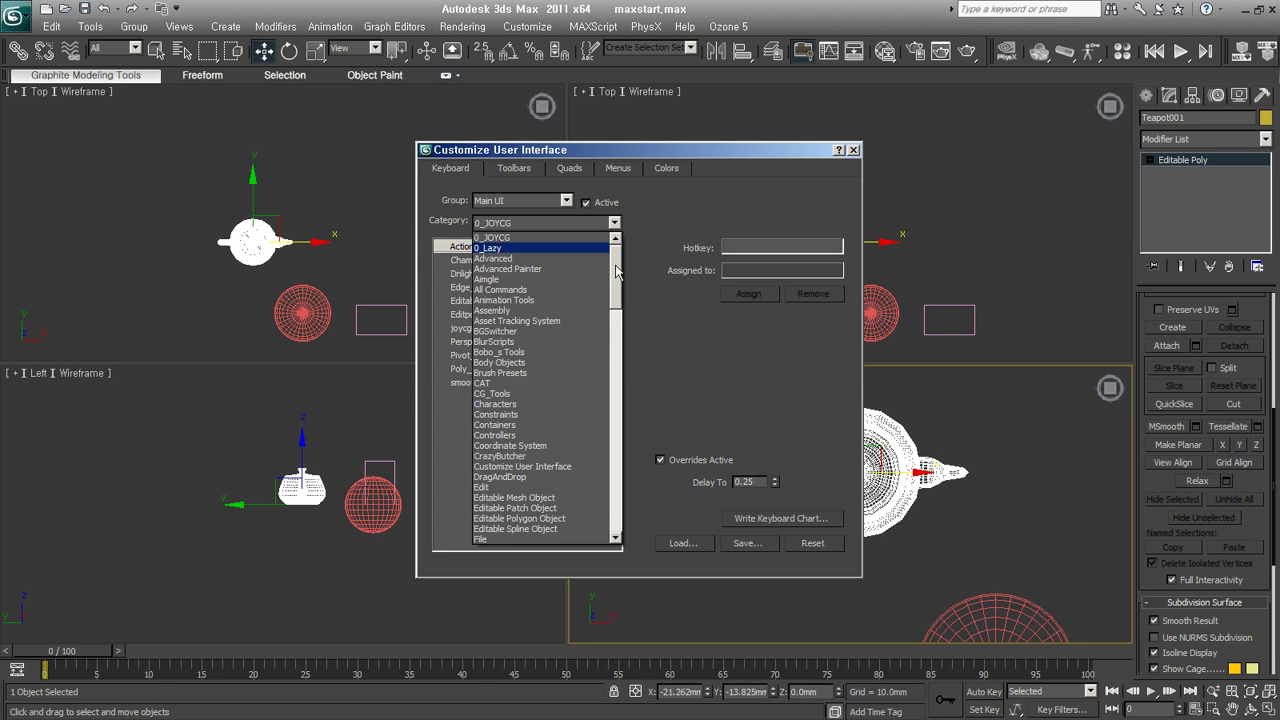
{"action": "left_click_drag", "start_coordinate": [615, 250], "coordinate": [616, 300]}
{"action": "scroll", "coordinate": [616, 300], "scroll_direction": "down", "scroll_amount": 1}
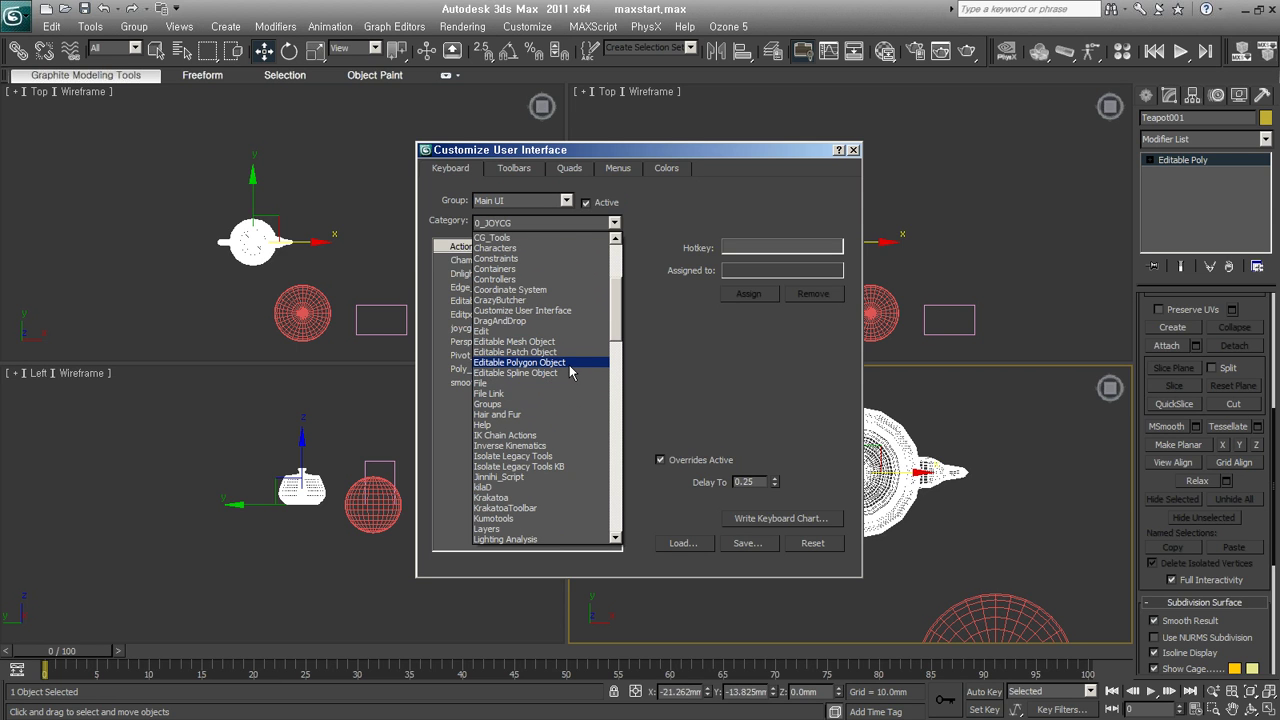
{"action": "left_click", "coordinate": [571, 364]}
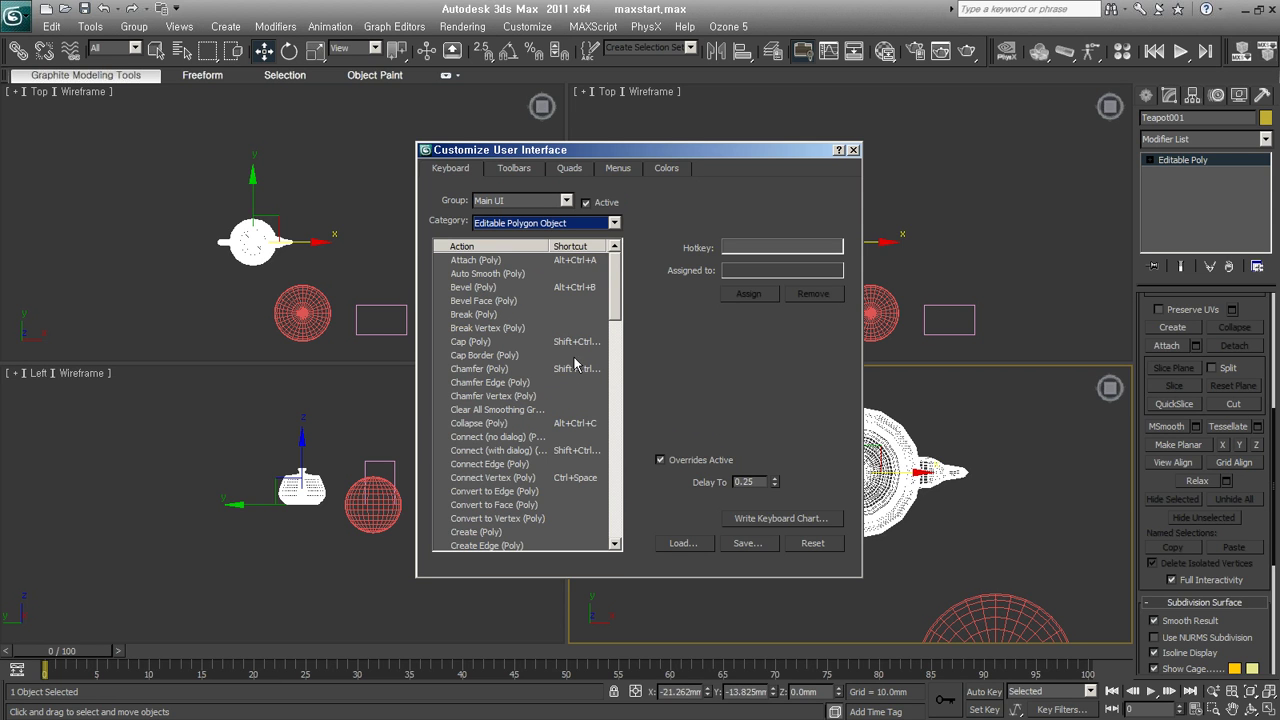
{"action": "left_click_drag", "start_coordinate": [618, 292], "coordinate": [607, 432]}
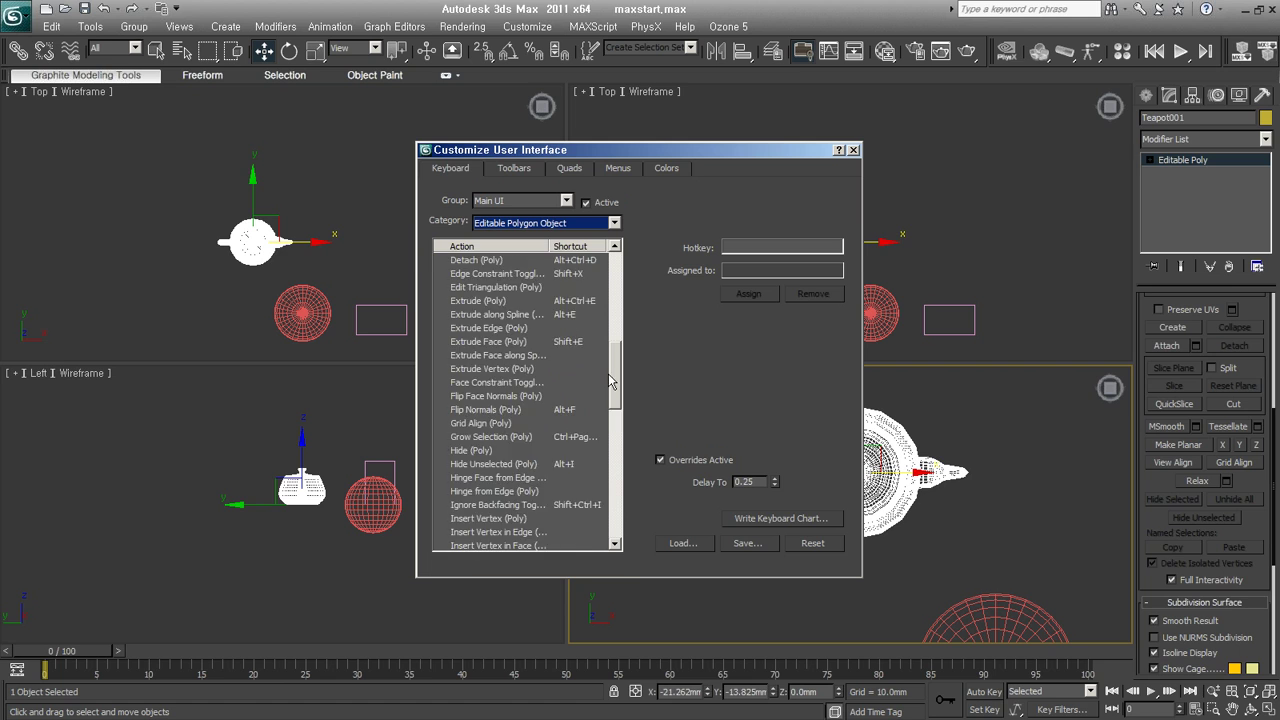
{"action": "left_click", "coordinate": [528, 411]}
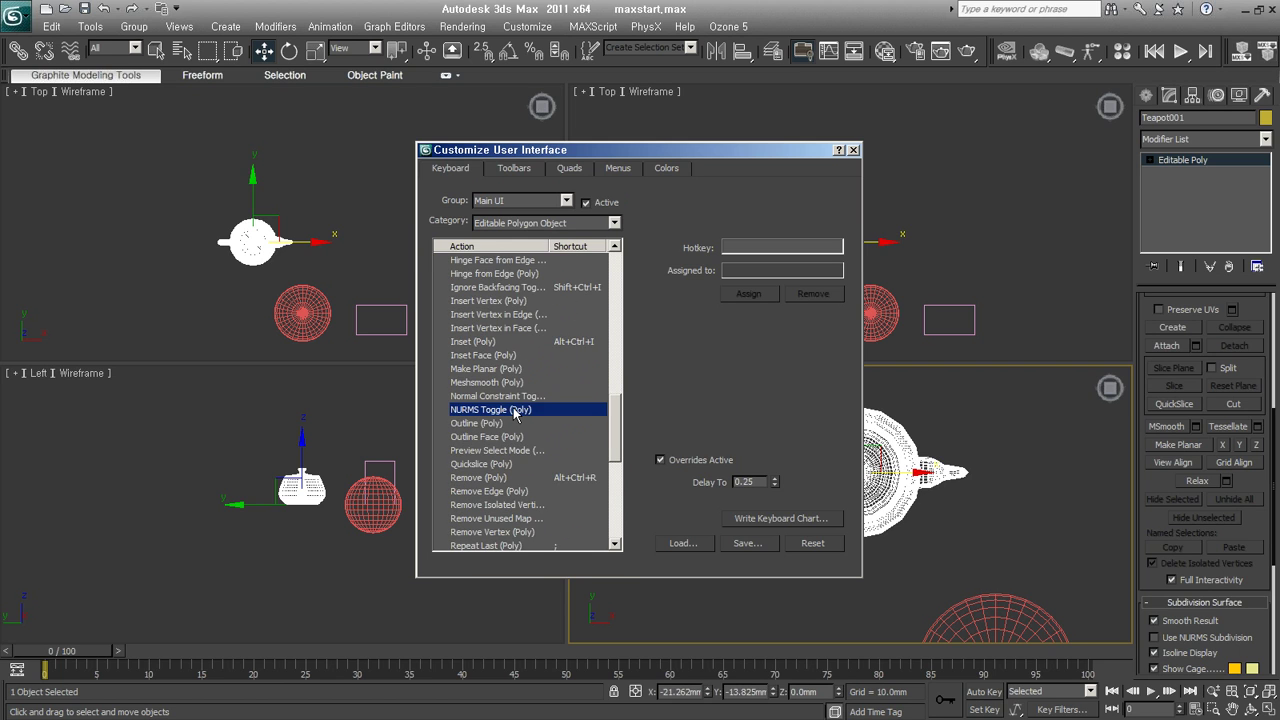
{"action": "key", "text": "t"}
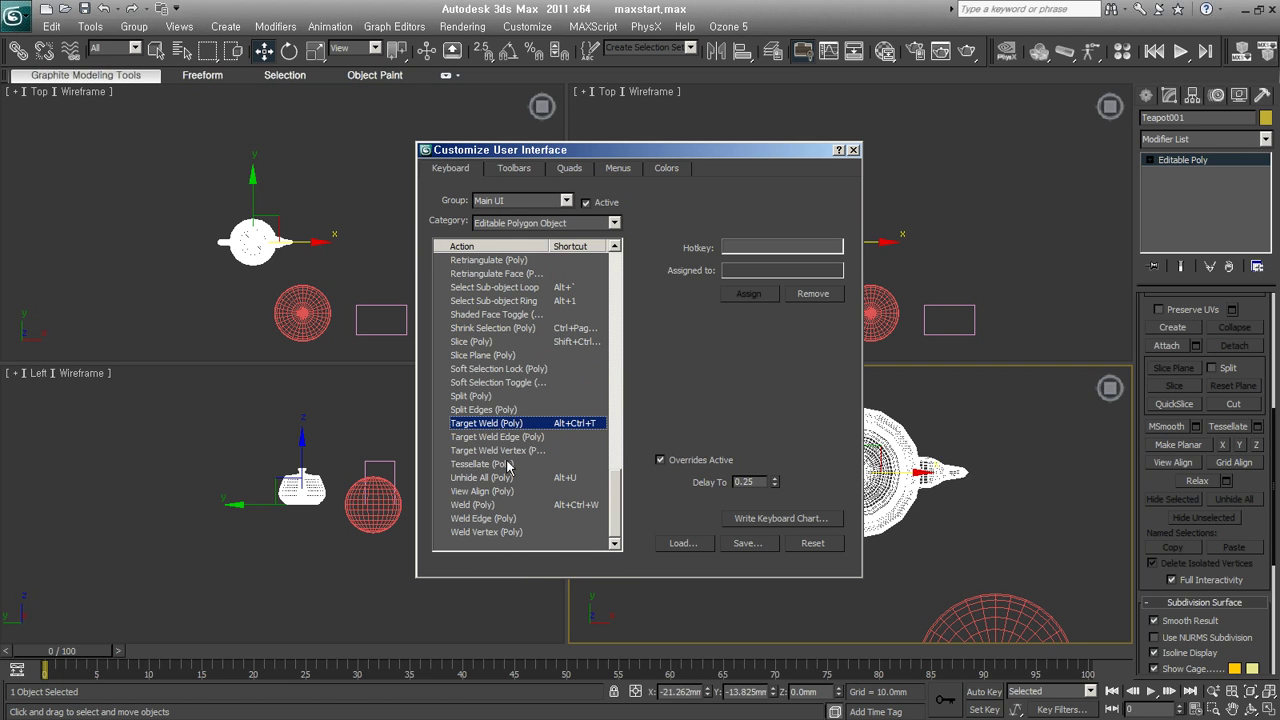
{"action": "left_click", "coordinate": [505, 465]}
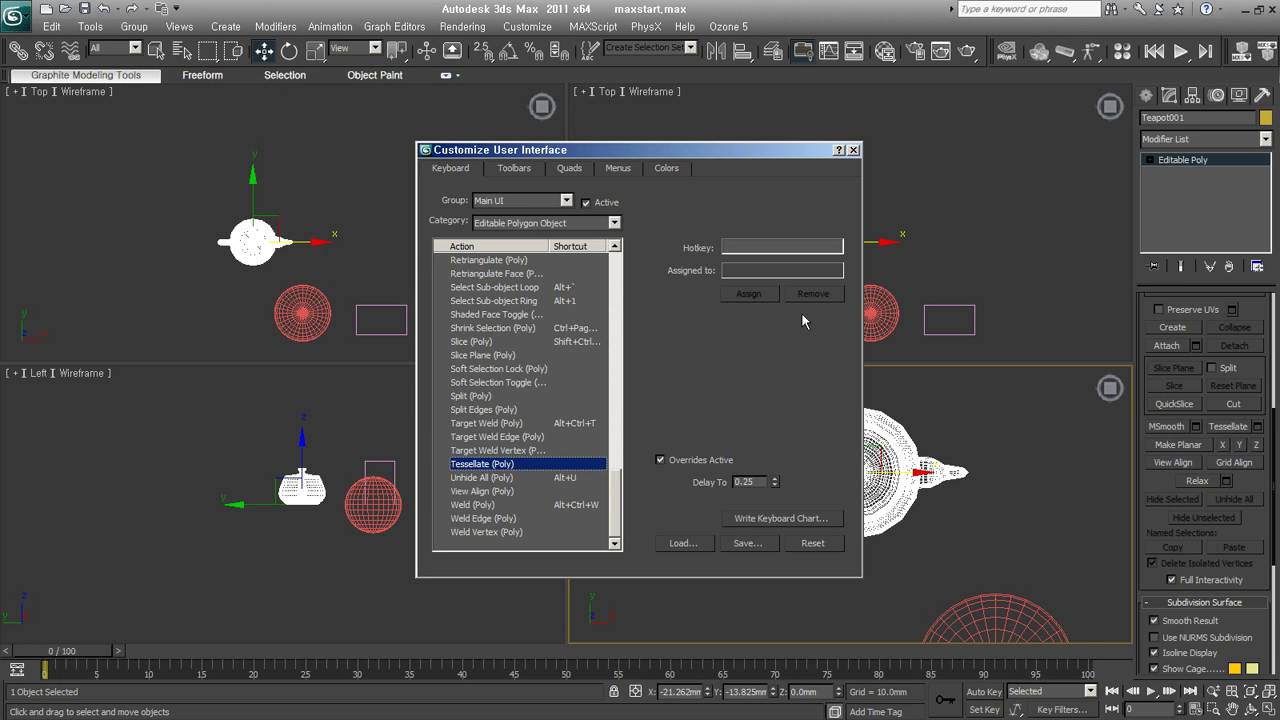
{"action": "left_click", "coordinate": [754, 241]}
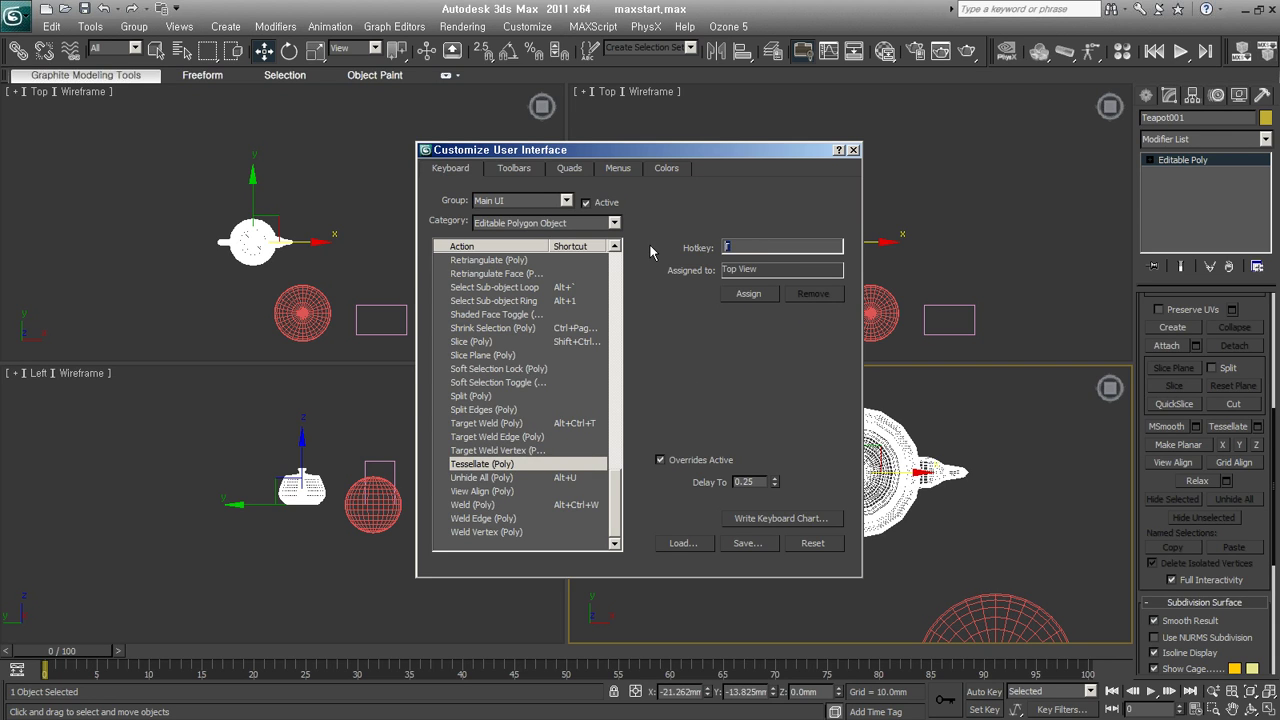
{"action": "key", "text": "shift+t"}
{"action": "key", "text": "ctrl+t"}
{"action": "left_click", "coordinate": [853, 151]}
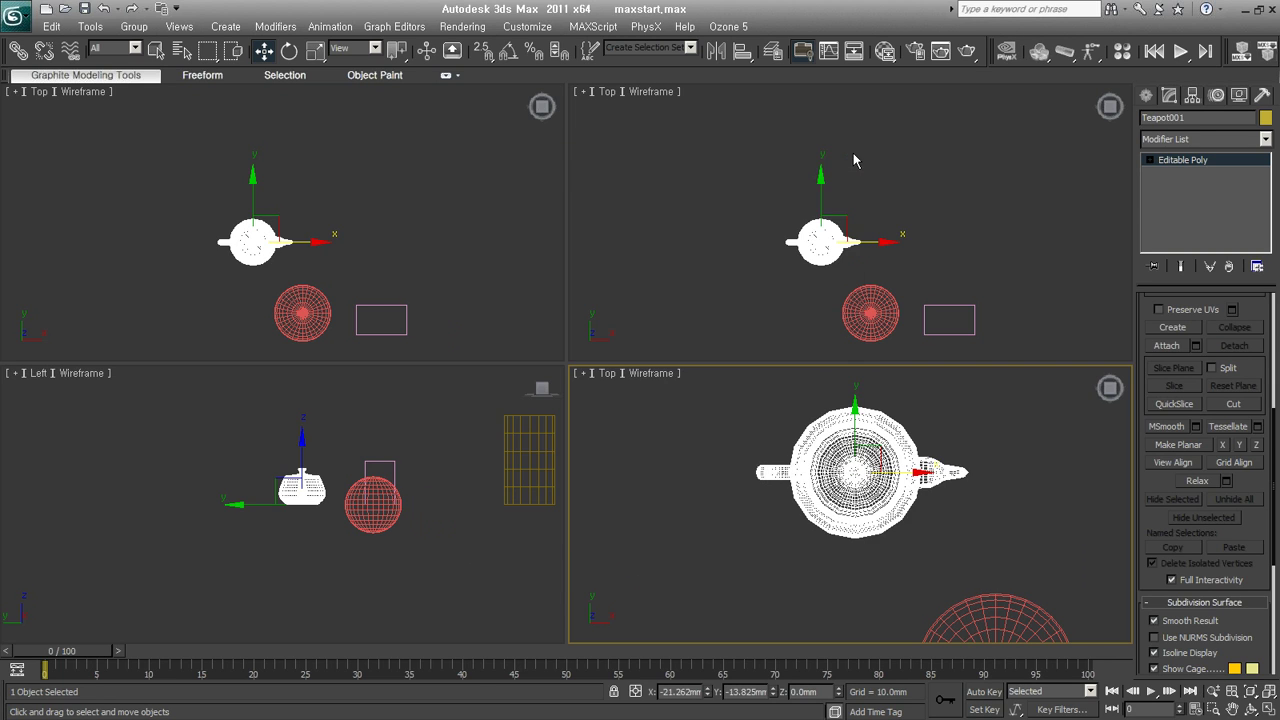
Box-select the teapot, sphere and rectangle and delete them.
{"action": "left_click", "coordinate": [931, 528]}
{"action": "scroll", "coordinate": [803, 471], "scroll_direction": "down", "scroll_amount": 4}
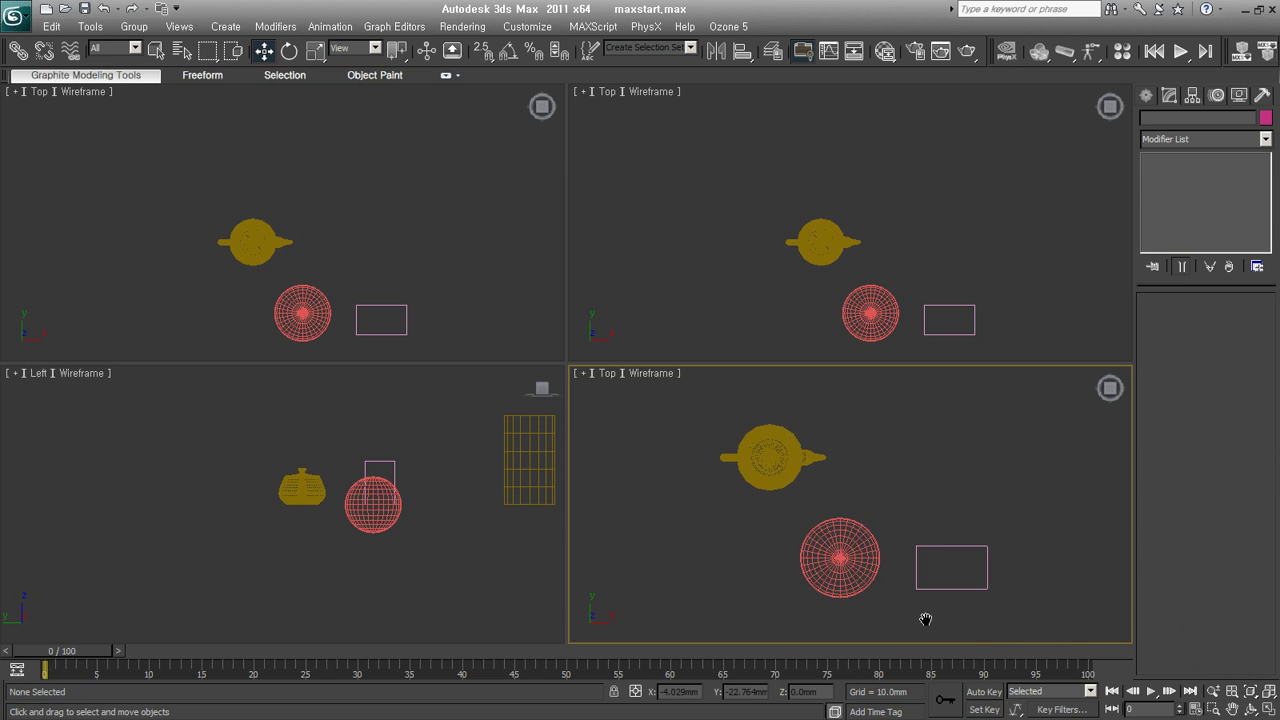
{"action": "middle_click_drag", "start_coordinate": [931, 640], "coordinate": [880, 580]}
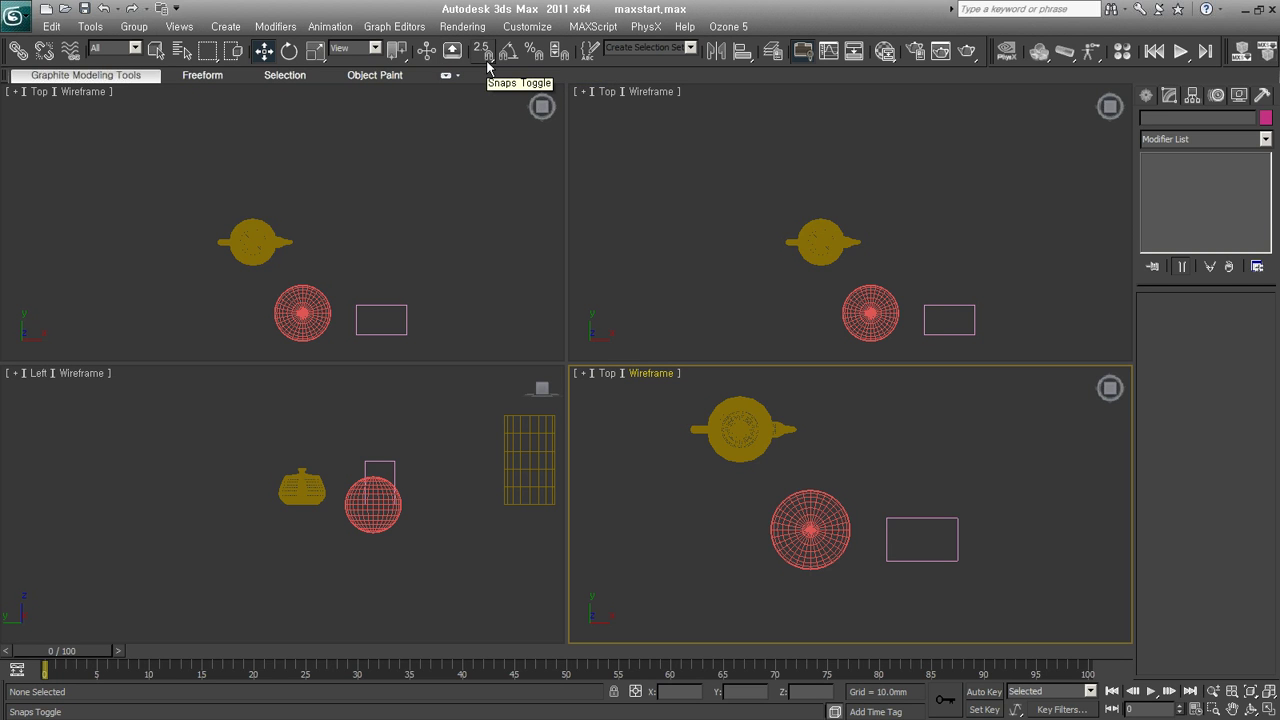
{"action": "left_click_drag", "start_coordinate": [950, 590], "coordinate": [660, 405]}
{"action": "key", "text": "Delete"}
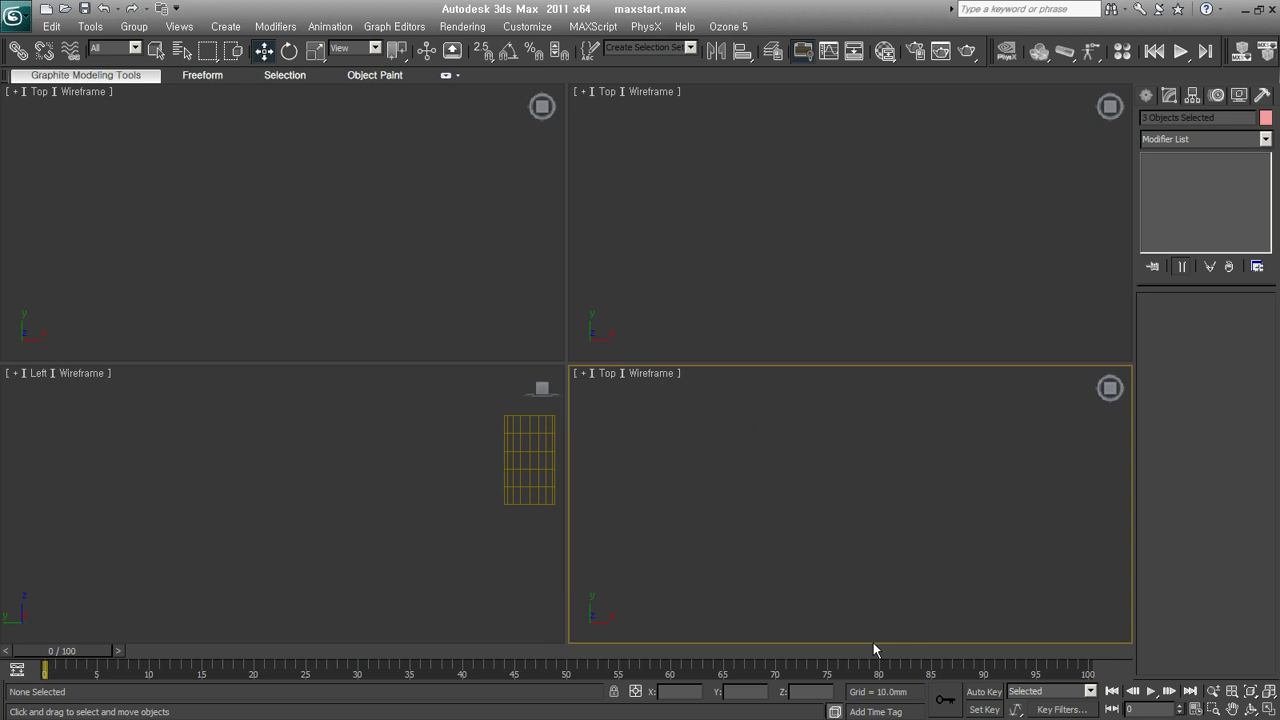
Delete the leftover cylinder and show the Create panel's Standard Primitives.
{"action": "left_click", "coordinate": [530, 470]}
{"action": "key", "text": "Delete"}
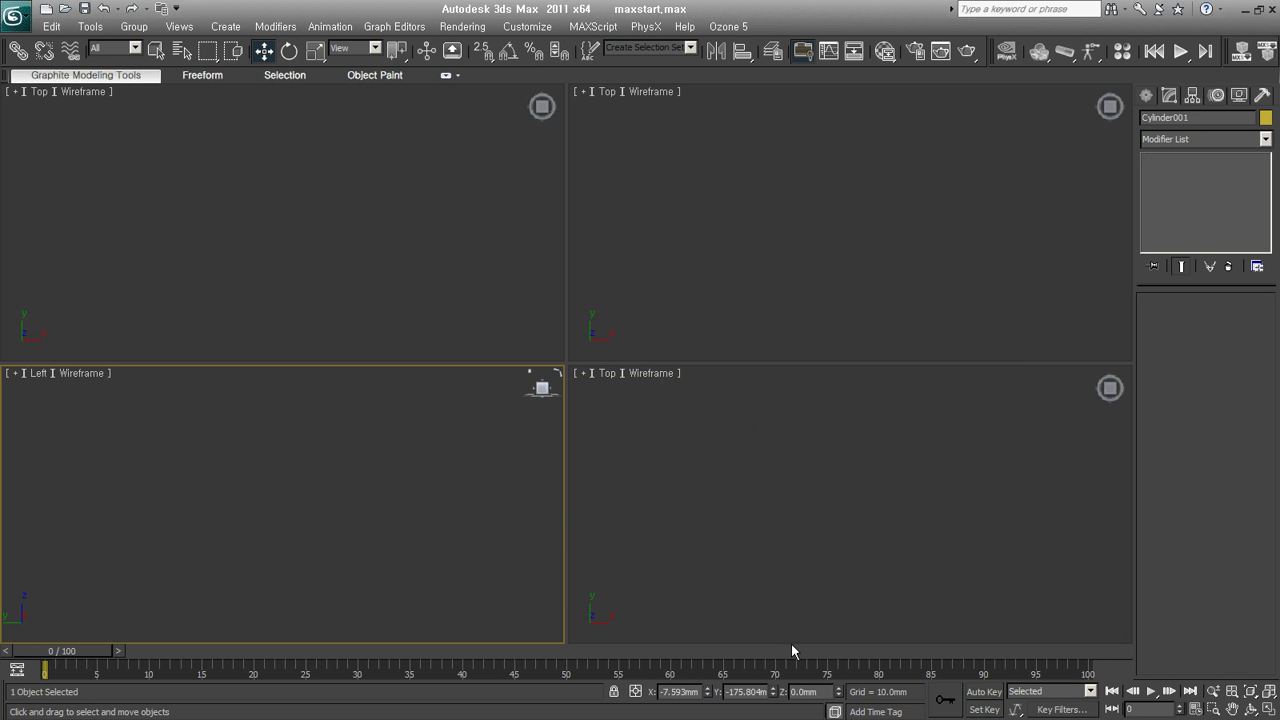
{"action": "left_click", "coordinate": [835, 616]}
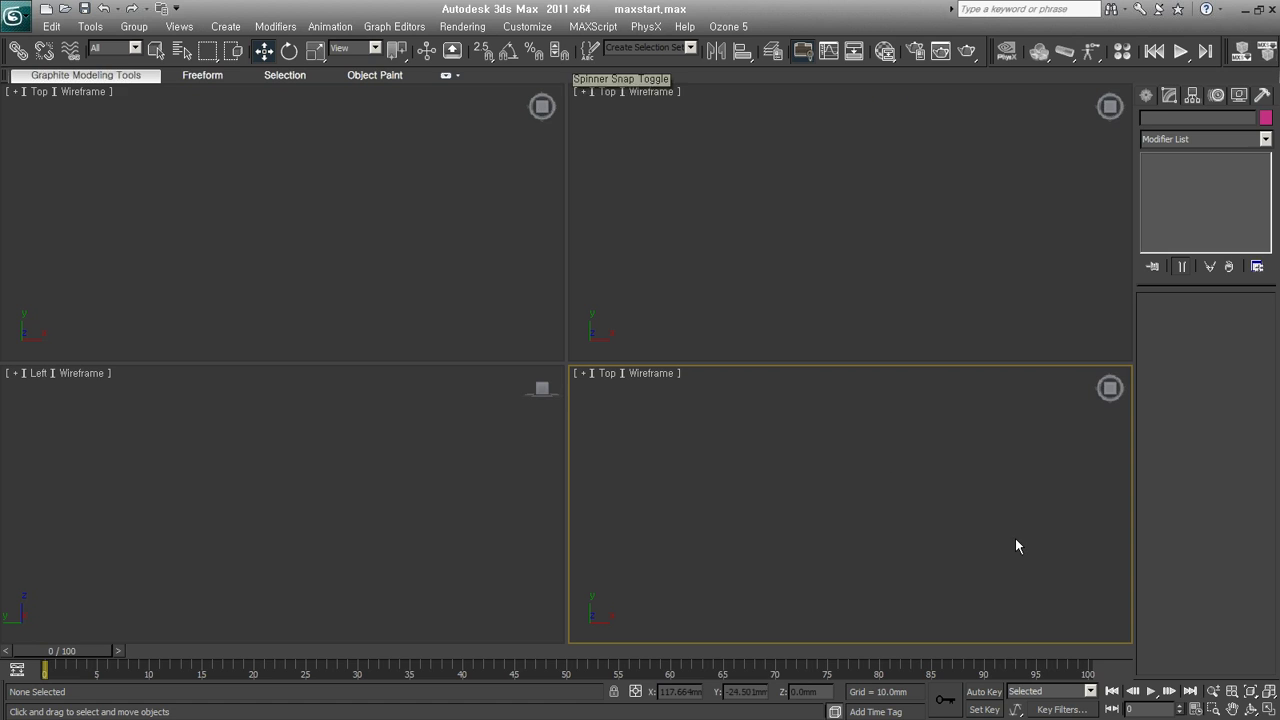
{"action": "left_click", "coordinate": [1148, 96]}
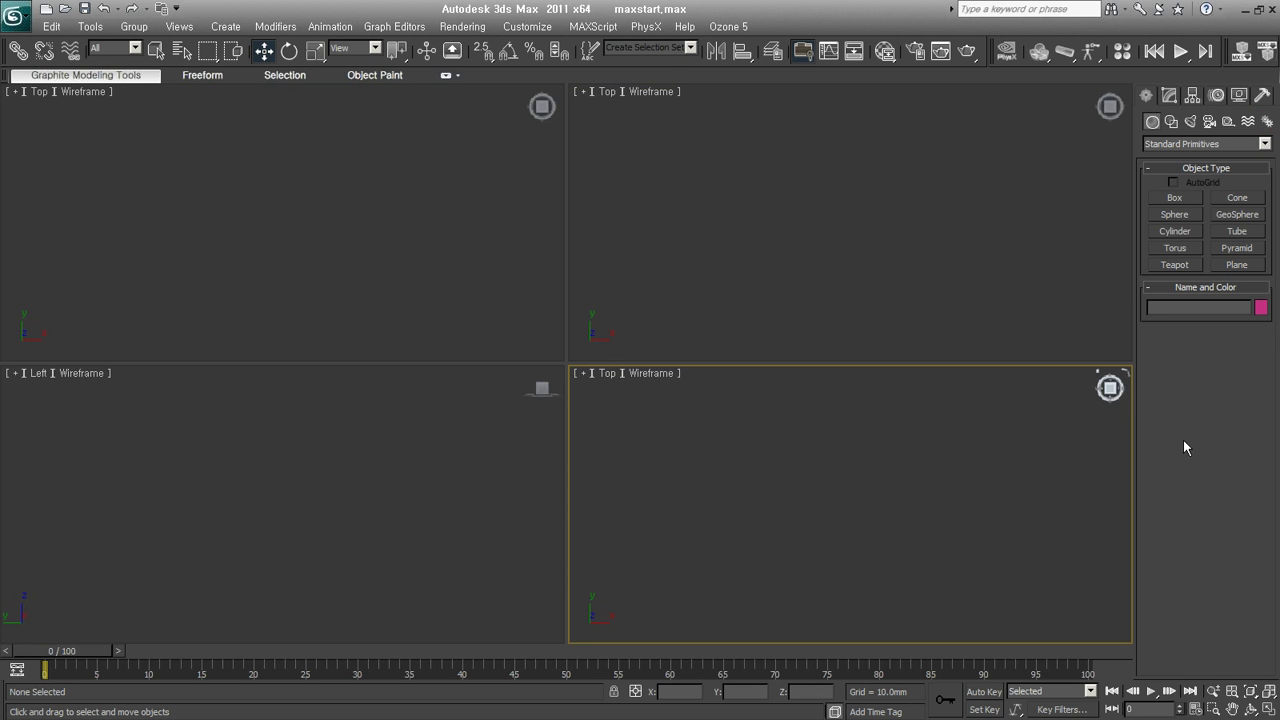
Switch the Create panel to Shapes, preview Extended Splines, then return to standard Splines.
{"action": "left_click", "coordinate": [1172, 121]}
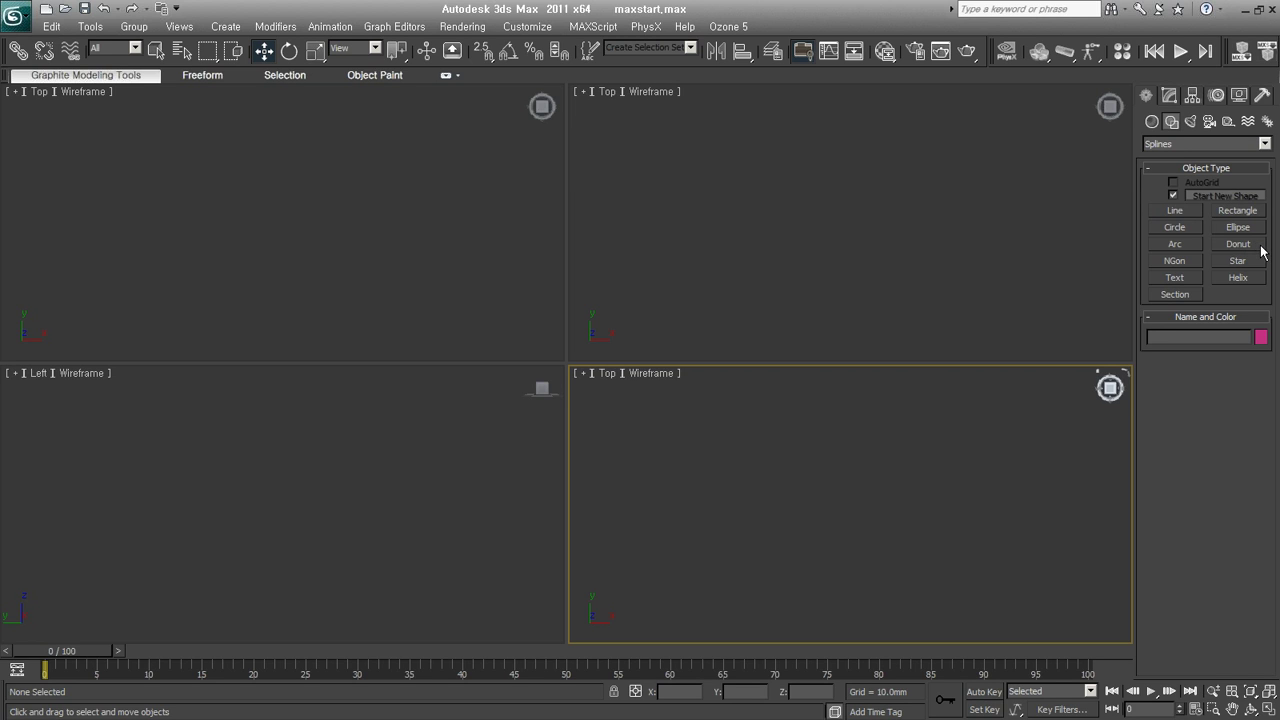
{"action": "left_click", "coordinate": [1190, 142]}
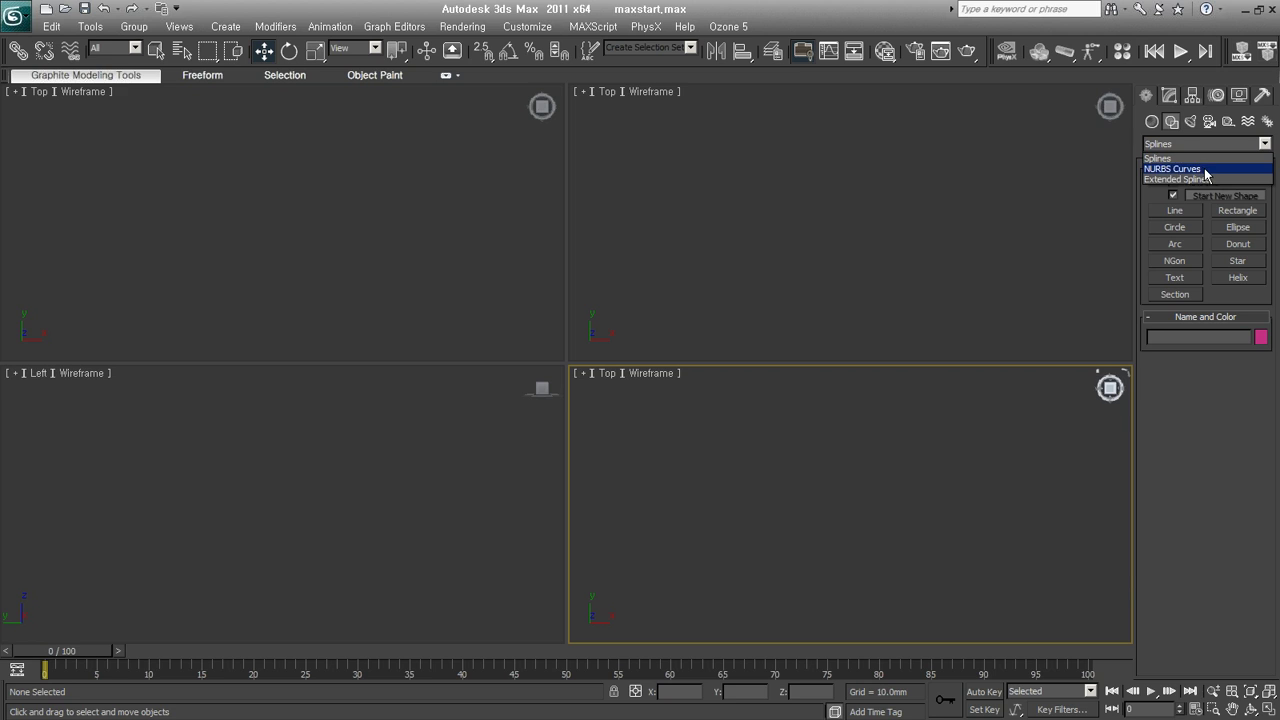
{"action": "left_click", "coordinate": [1205, 179]}
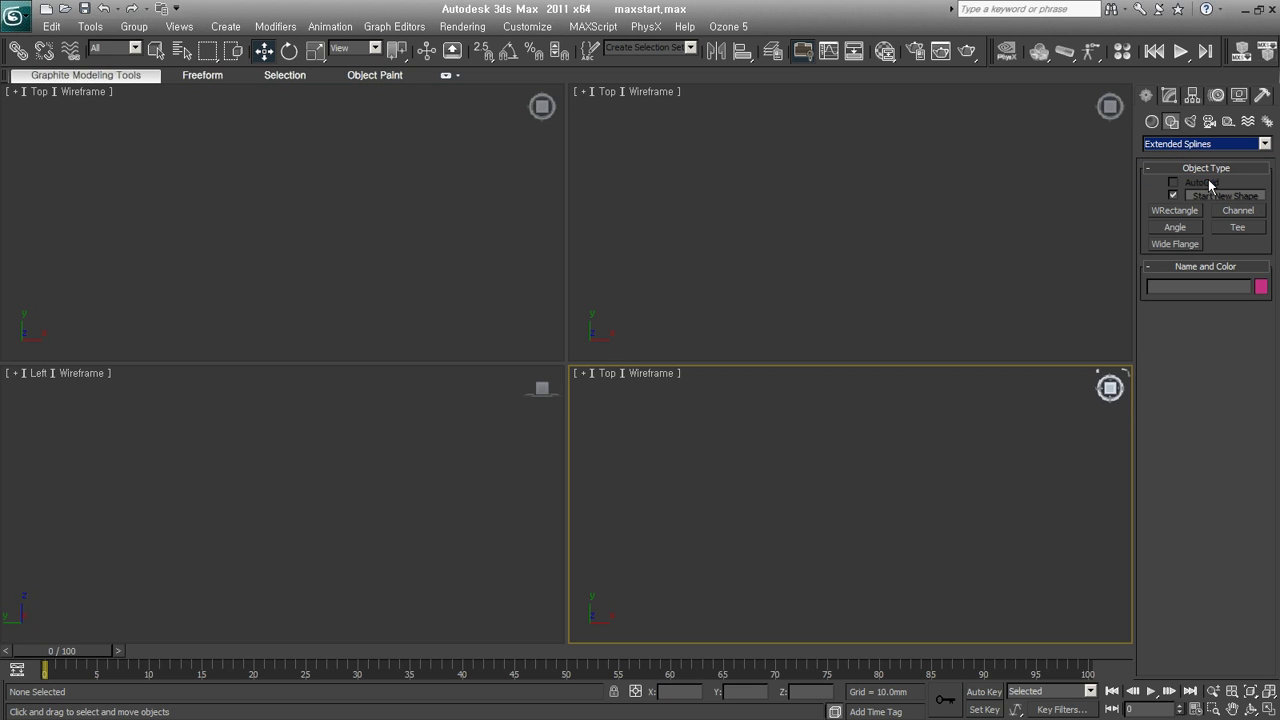
{"action": "left_click", "coordinate": [1197, 147]}
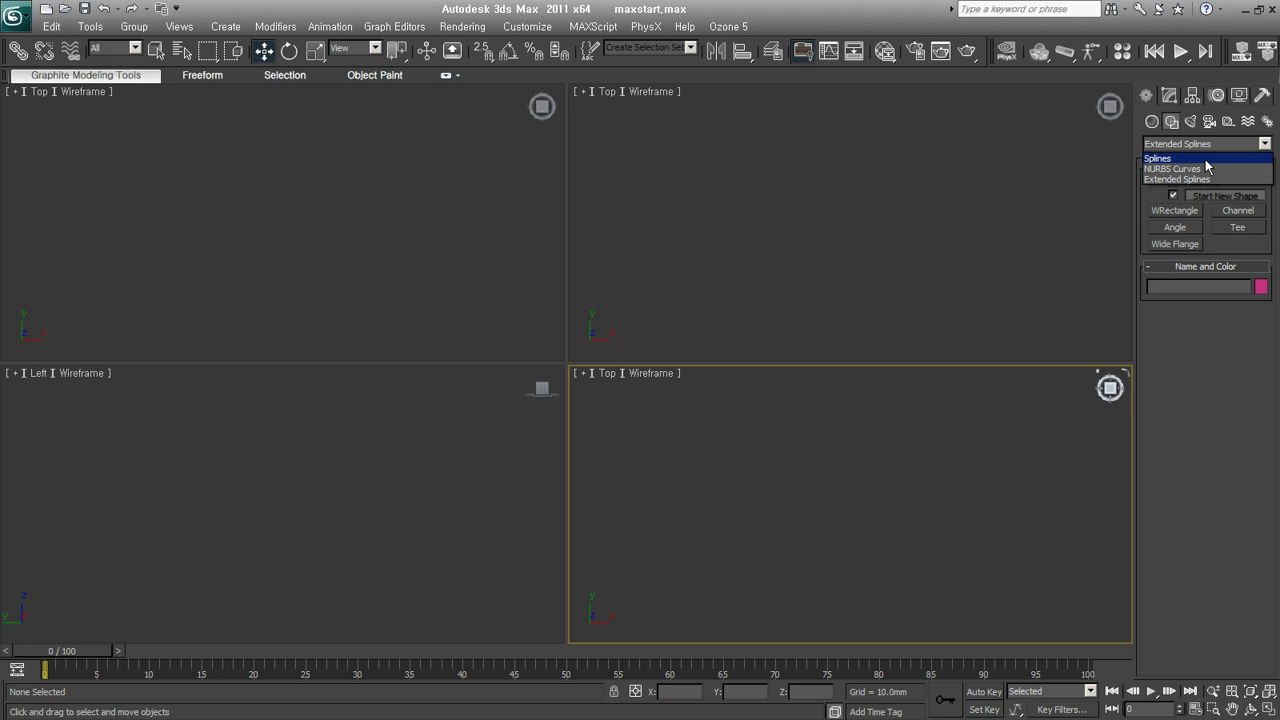
{"action": "left_click", "coordinate": [1206, 160]}
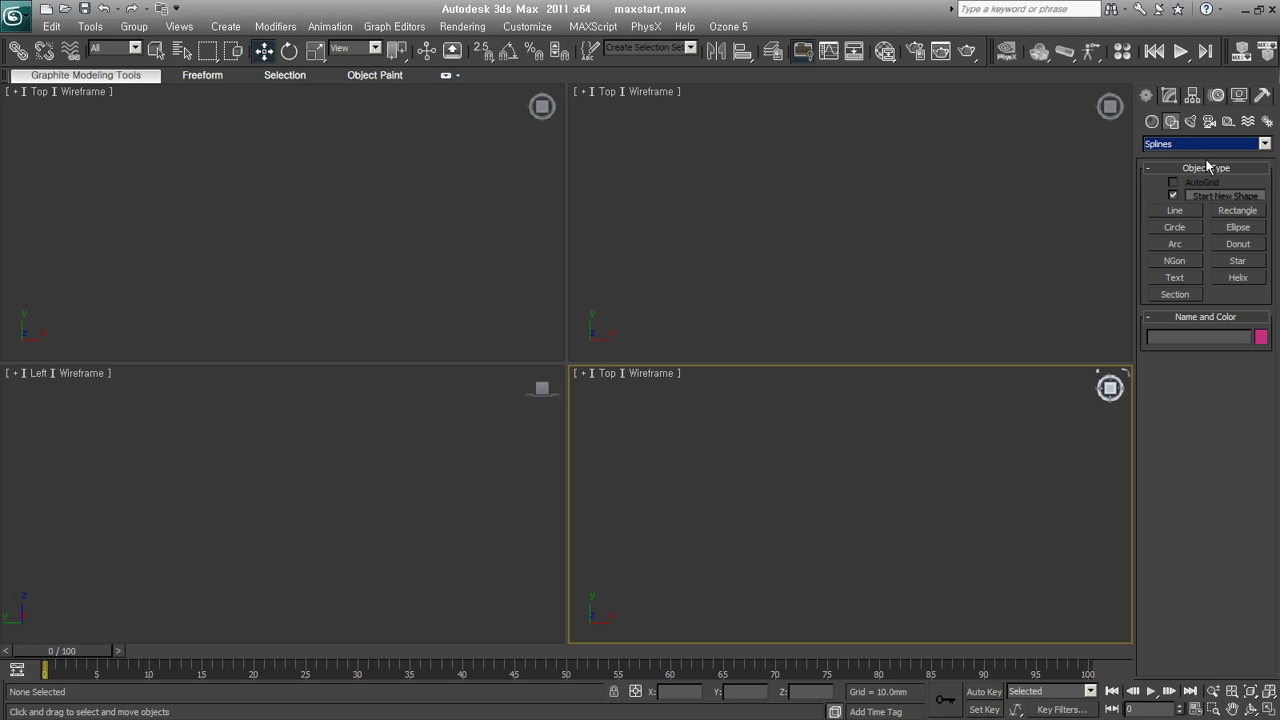
Compare the Circle, Text and Rectangle spline rollouts, finishing with Line selected.
{"action": "left_click", "coordinate": [1176, 211]}
{"action": "left_click", "coordinate": [1176, 227]}
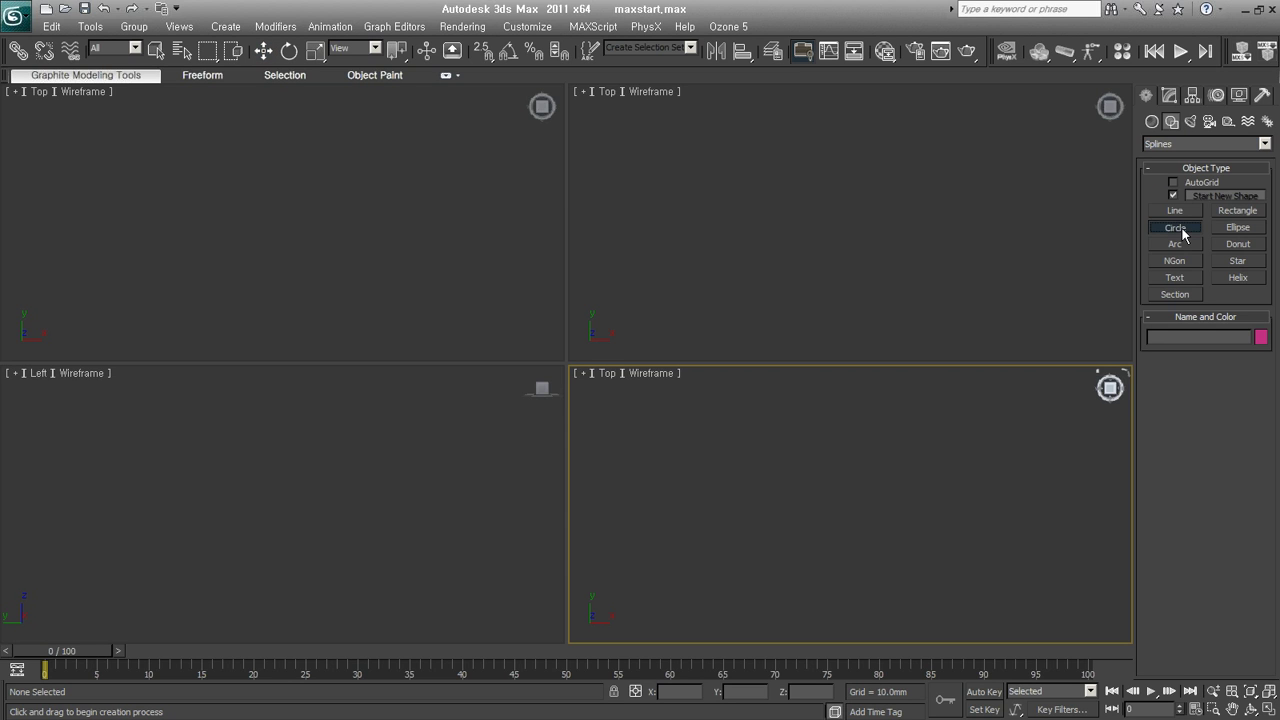
{"action": "left_click", "coordinate": [1179, 280]}
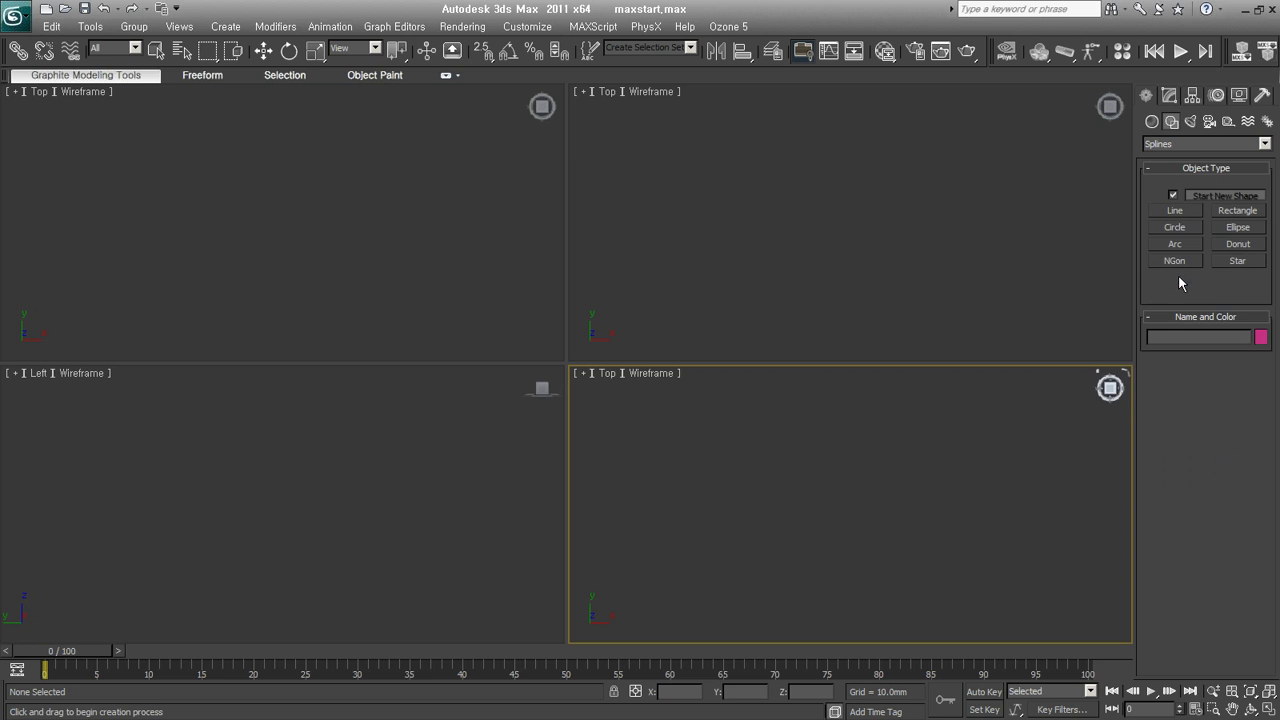
{"action": "left_click", "coordinate": [1249, 212]}
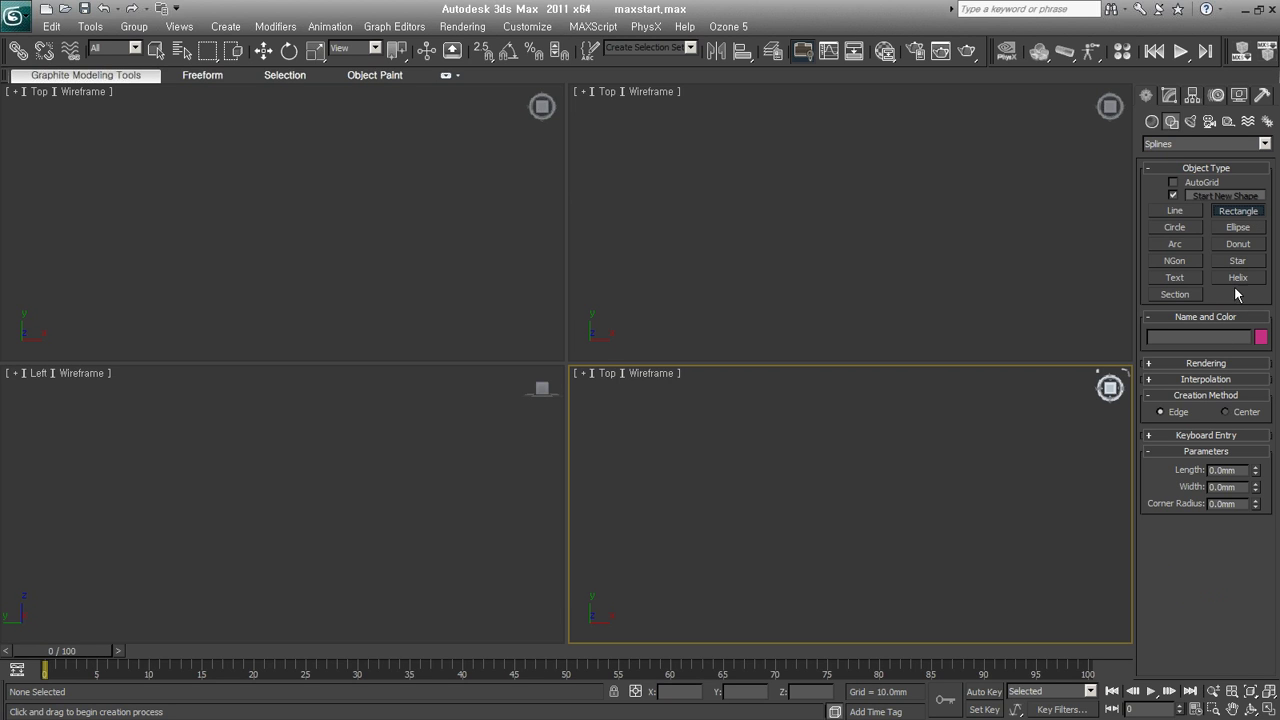
{"action": "left_click", "coordinate": [1176, 233]}
{"action": "left_click", "coordinate": [1177, 212]}
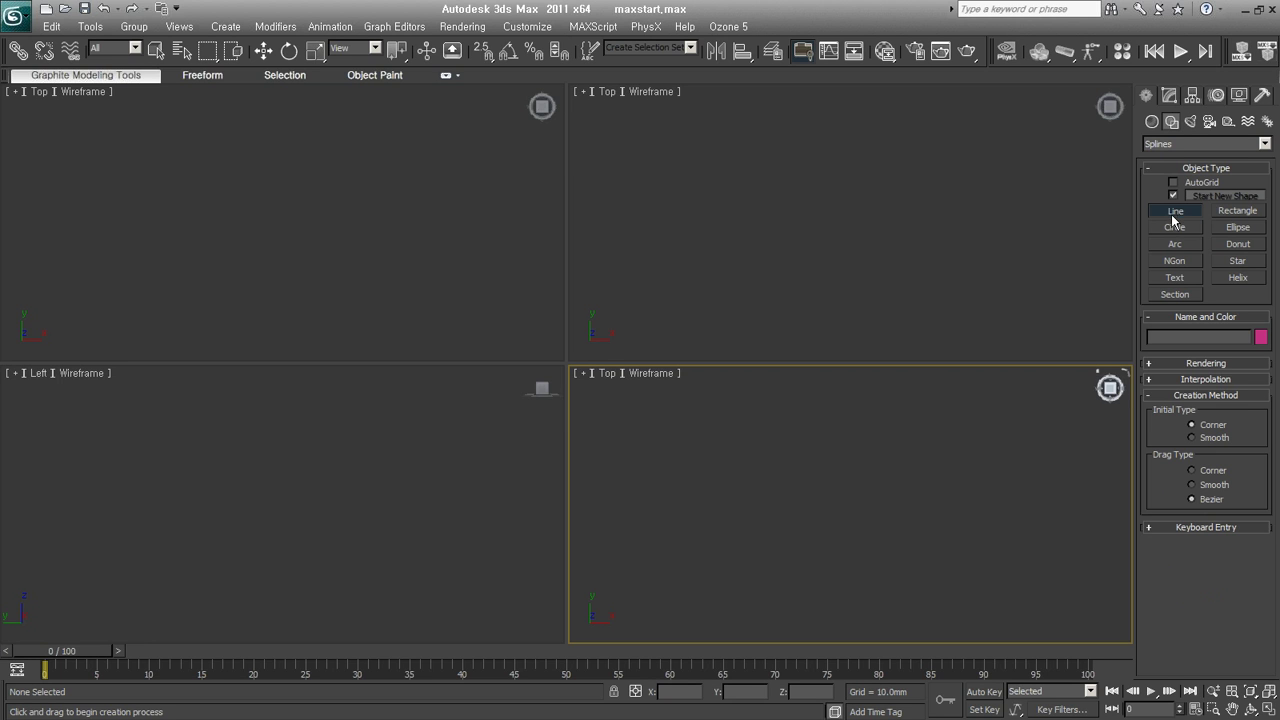
{"action": "left_click", "coordinate": [701, 232]}
{"action": "left_click", "coordinate": [765, 118]}
{"action": "left_click", "coordinate": [820, 245]}
{"action": "left_click", "coordinate": [884, 103]}
{"action": "left_click", "coordinate": [849, 318]}
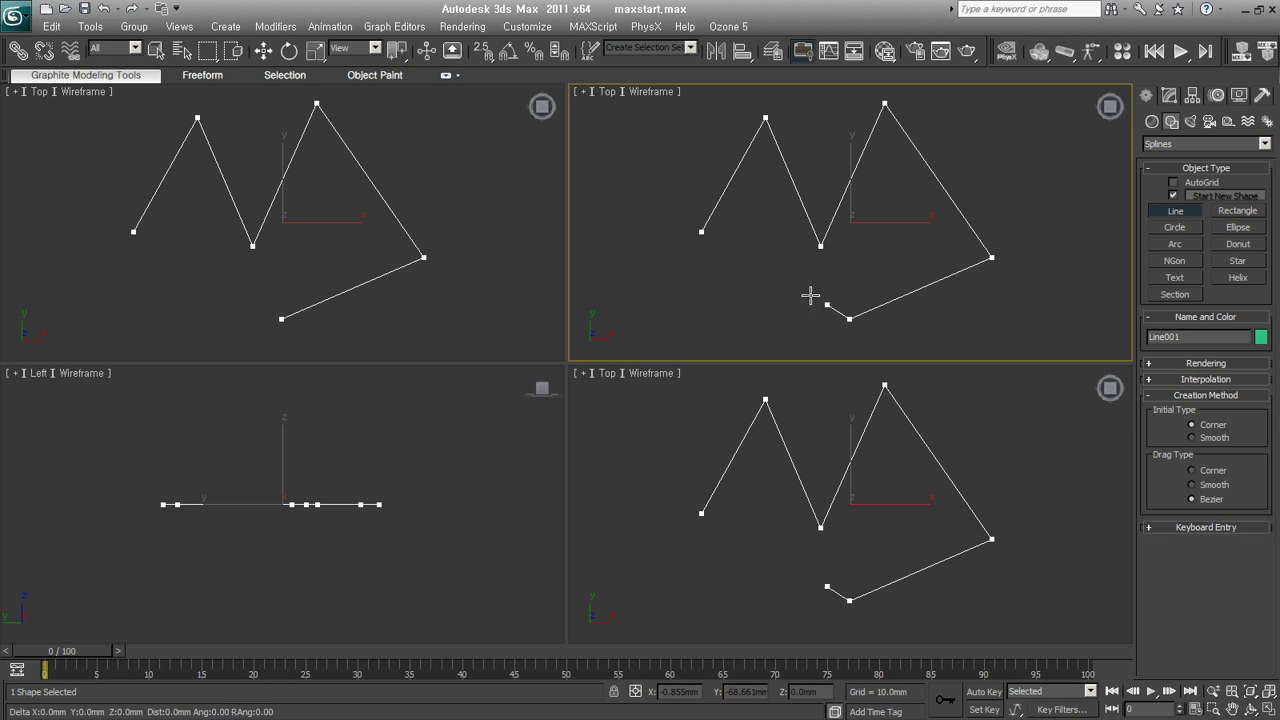
{"action": "left_click", "coordinate": [701, 233]}
{"action": "left_click", "coordinate": [612, 407]}
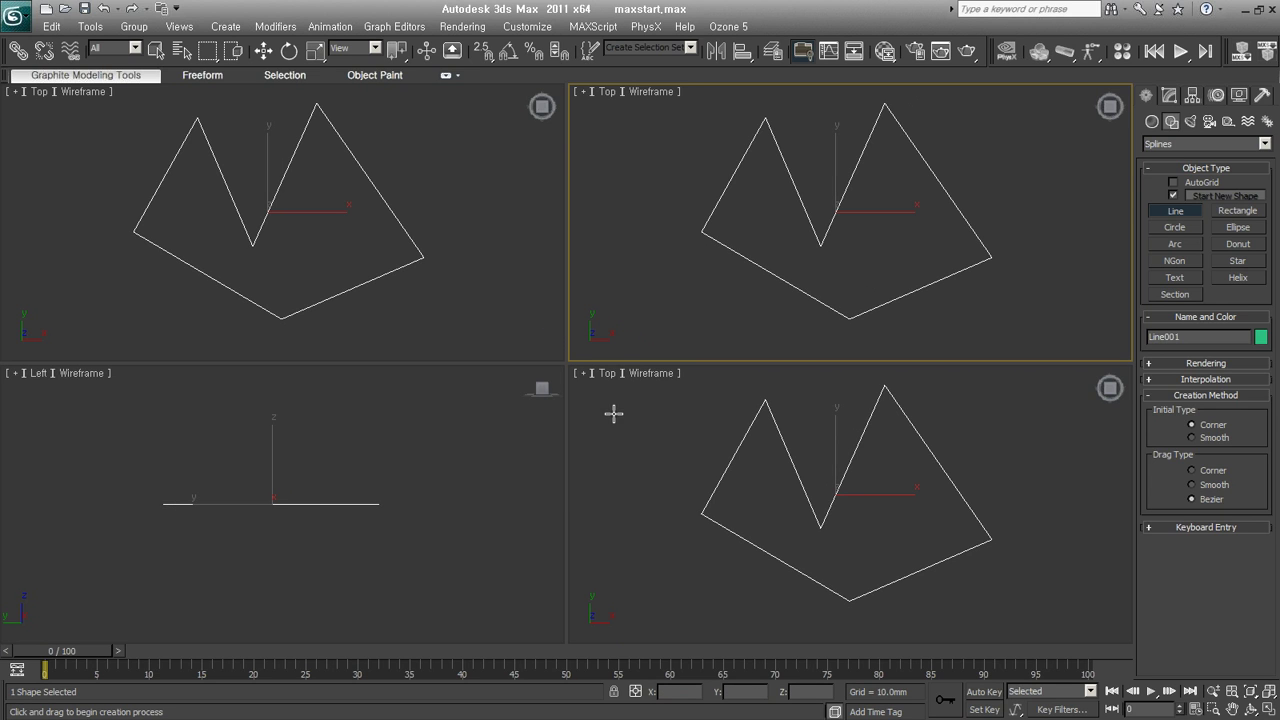
{"action": "middle_click_drag", "start_coordinate": [879, 278], "coordinate": [823, 274]}
{"action": "left_click", "coordinate": [765, 265]}
{"action": "left_click", "coordinate": [849, 149]}
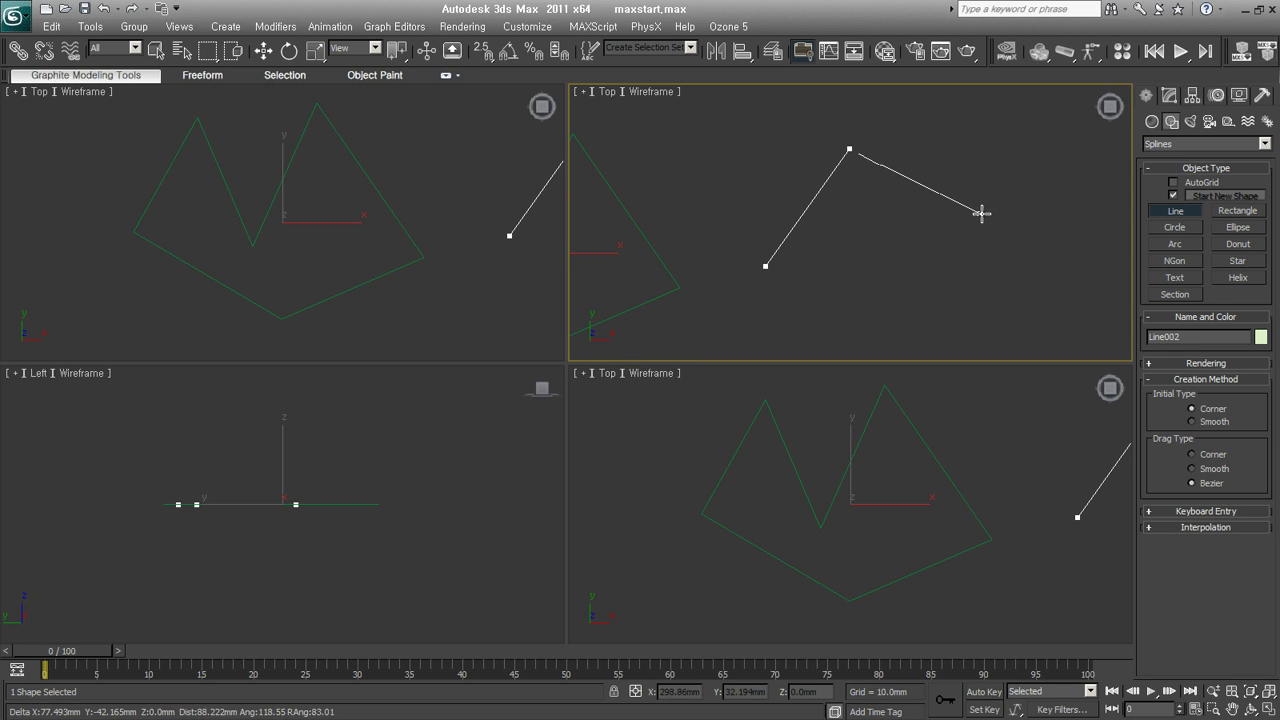
{"action": "left_click", "coordinate": [987, 218]}
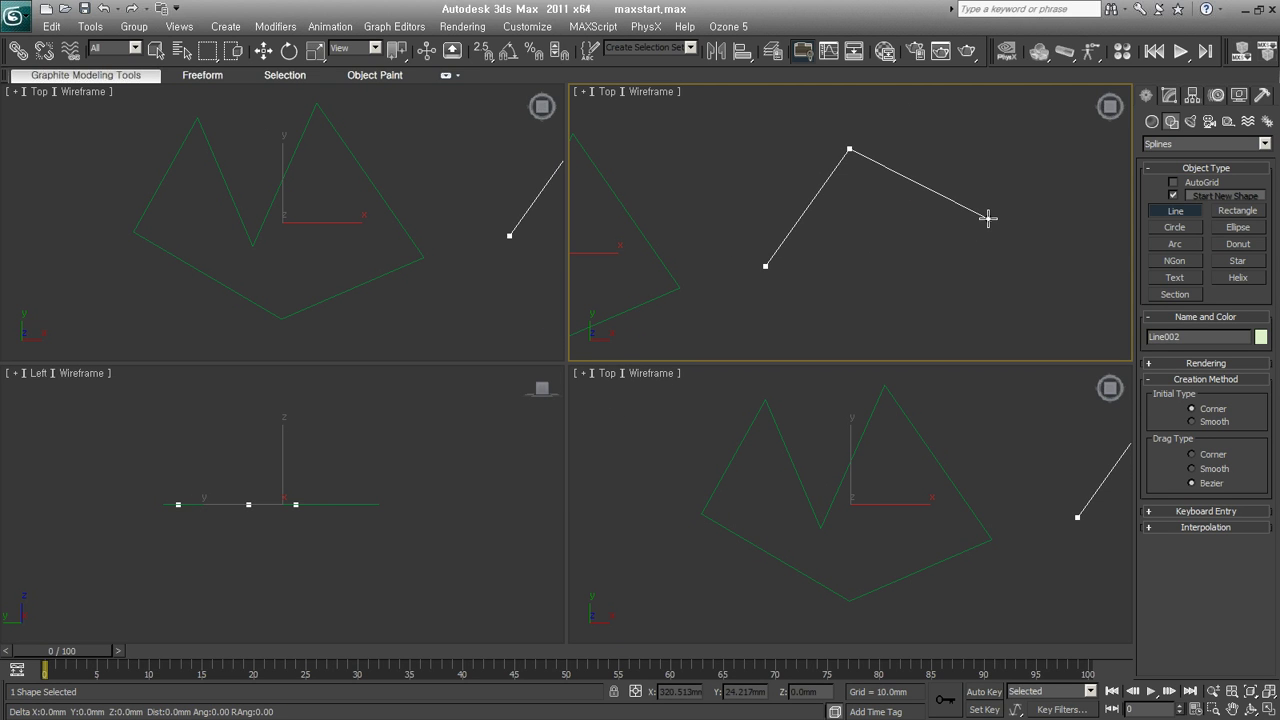
{"action": "right_click", "coordinate": [987, 218]}
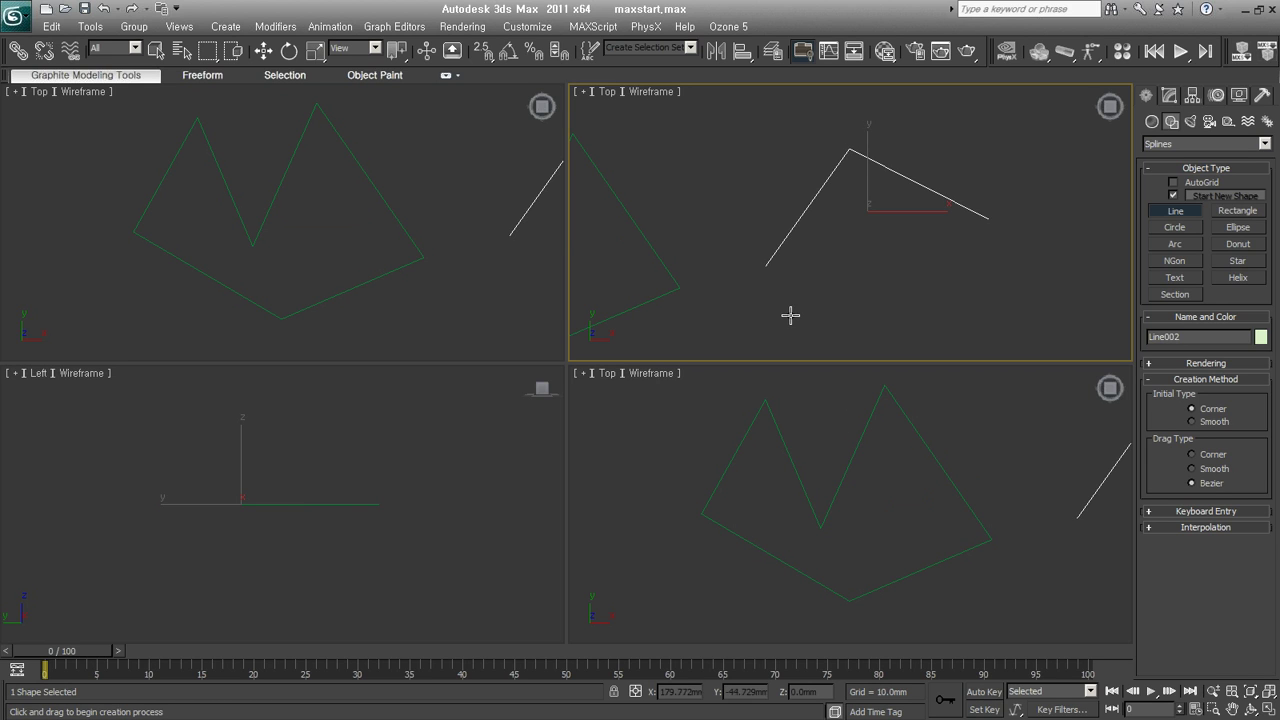
{"action": "scroll", "coordinate": [781, 305], "scroll_direction": "down", "scroll_amount": 3}
{"action": "mouse_move", "coordinate": [781, 305]}
{"action": "middle_mouse_down"}
{"action": "mouse_move", "coordinate": [906, 277]}
{"action": "mouse_move", "coordinate": [885, 277]}
{"action": "middle_mouse_up"}
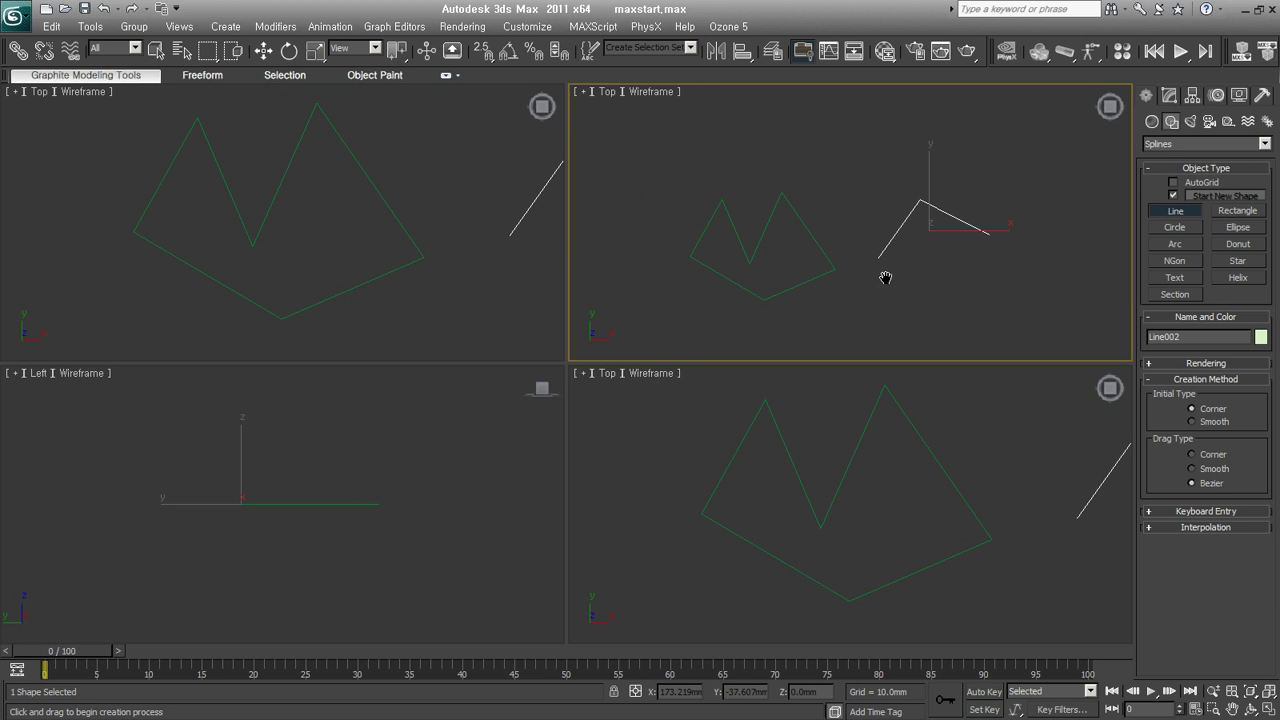
{"action": "key", "text": "w"}
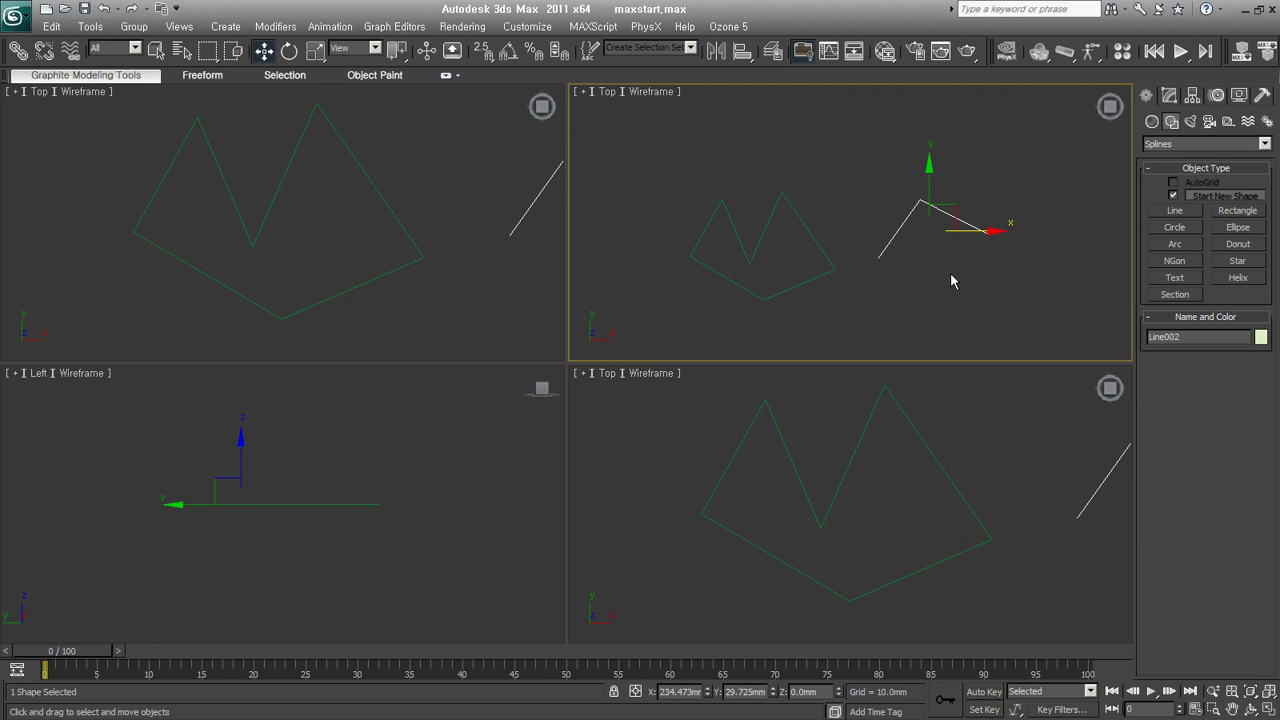
{"action": "mouse_move", "coordinate": [954, 206]}
{"action": "left_mouse_down"}
{"action": "mouse_move", "coordinate": [873, 180]}
{"action": "mouse_move", "coordinate": [962, 225]}
{"action": "left_mouse_up"}
{"action": "left_click_drag", "start_coordinate": [950, 213], "coordinate": [705, 204]}
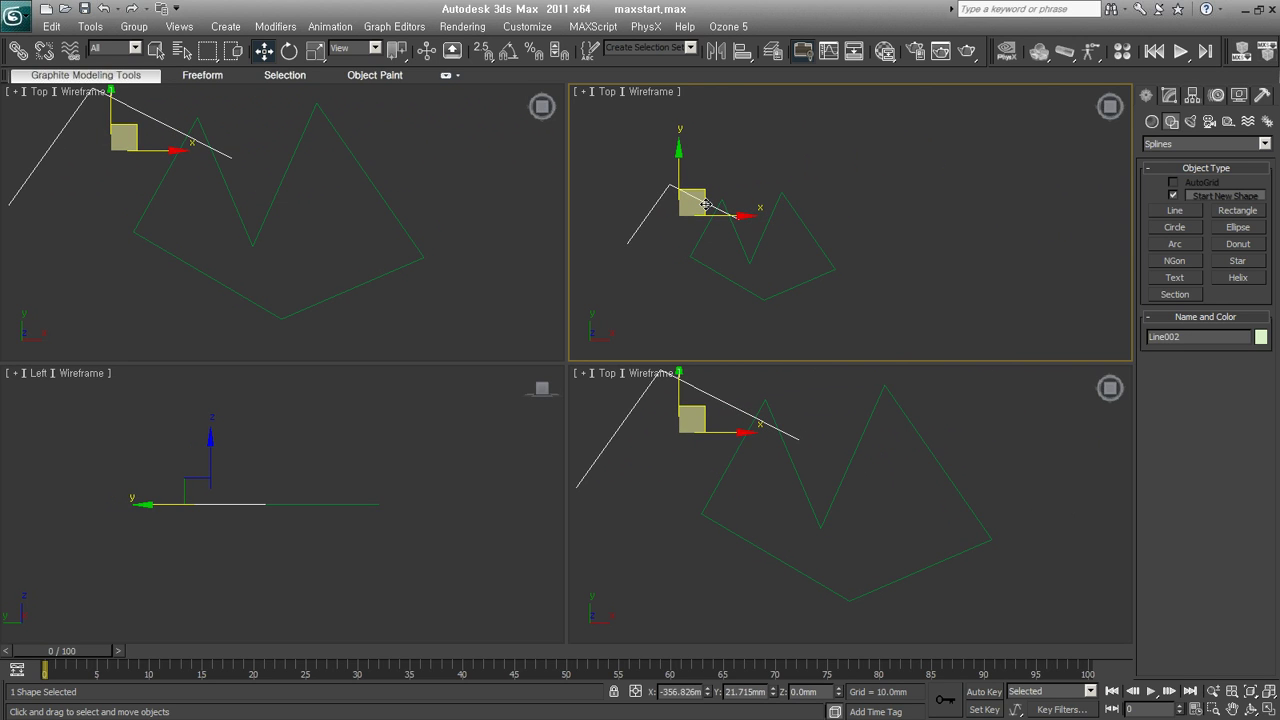
{"action": "left_click_drag", "start_coordinate": [705, 204], "coordinate": [658, 207]}
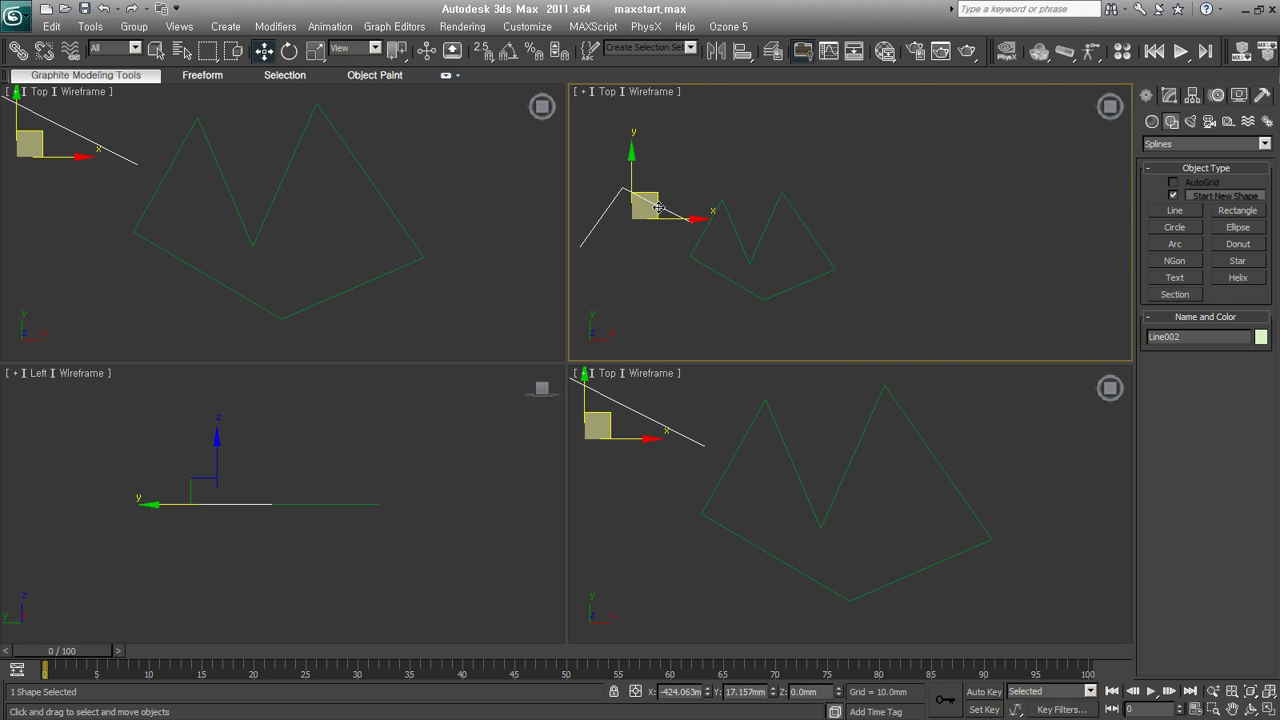
{"action": "right_click", "coordinate": [658, 207]}
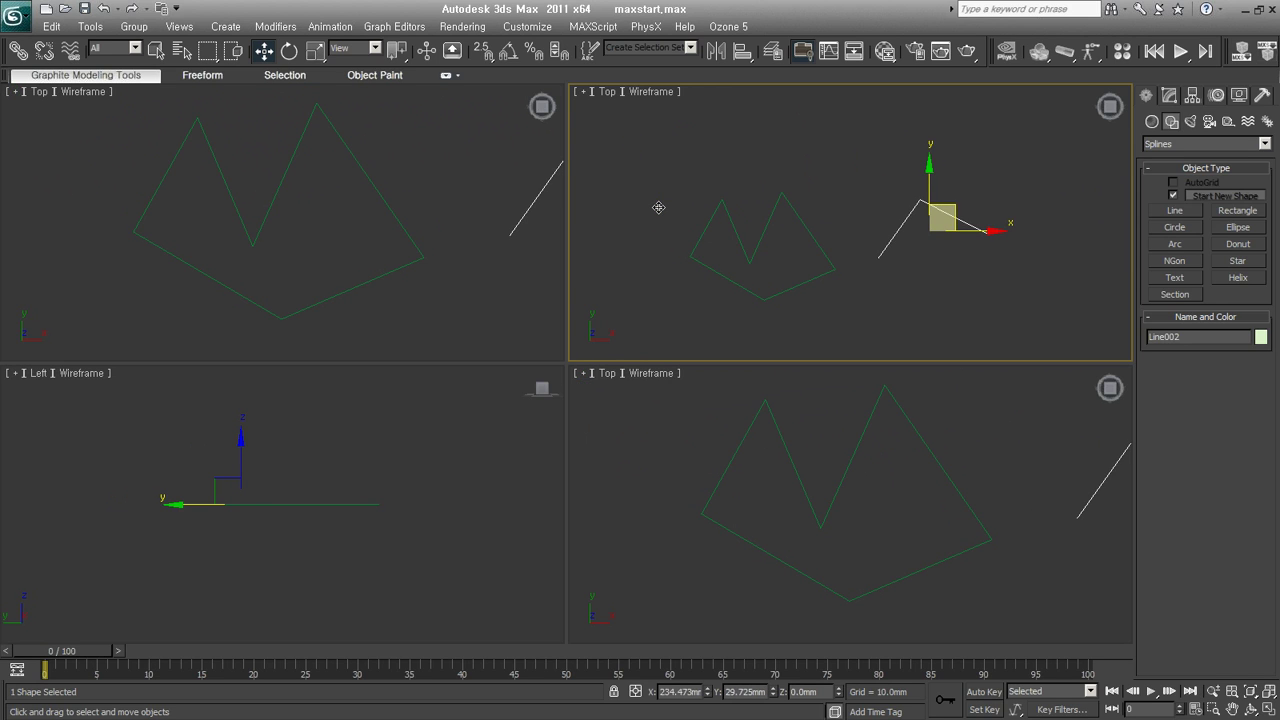
{"action": "left_click", "coordinate": [658, 207]}
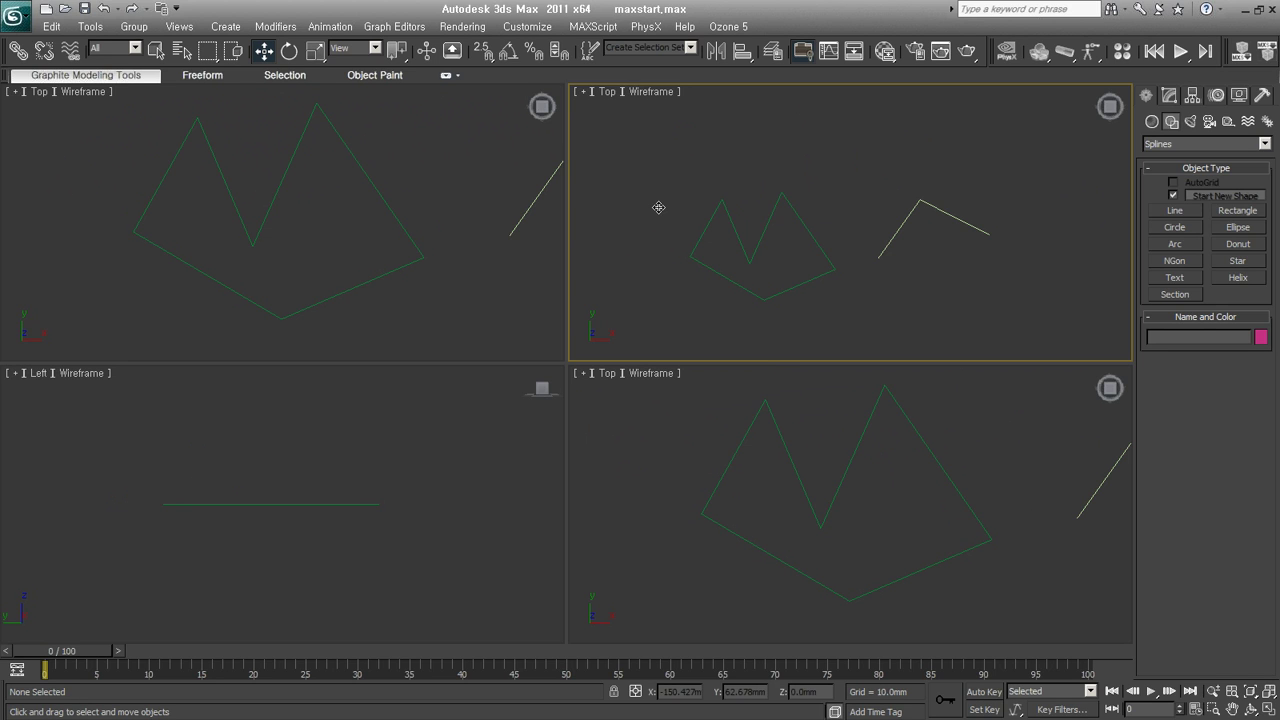
{"action": "left_click", "coordinate": [965, 223]}
{"action": "left_click_drag", "start_coordinate": [947, 212], "coordinate": [711, 187]}
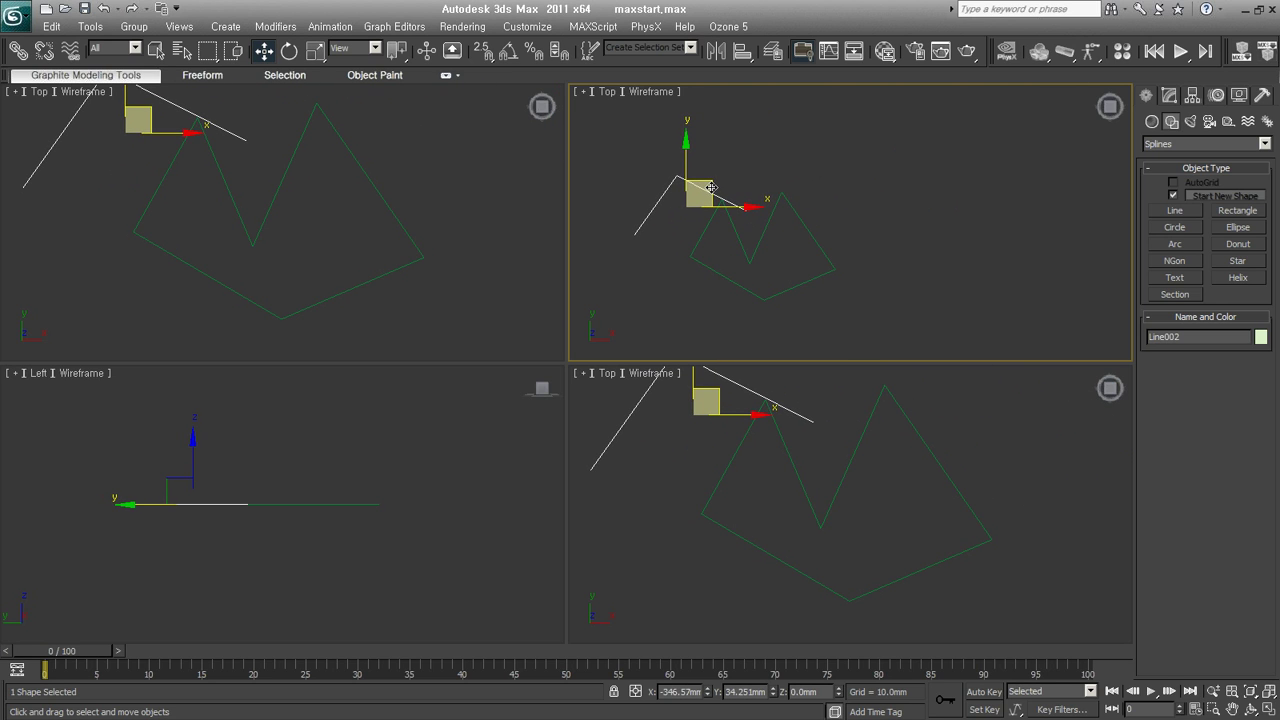
{"action": "key", "text": "ctrl+z"}
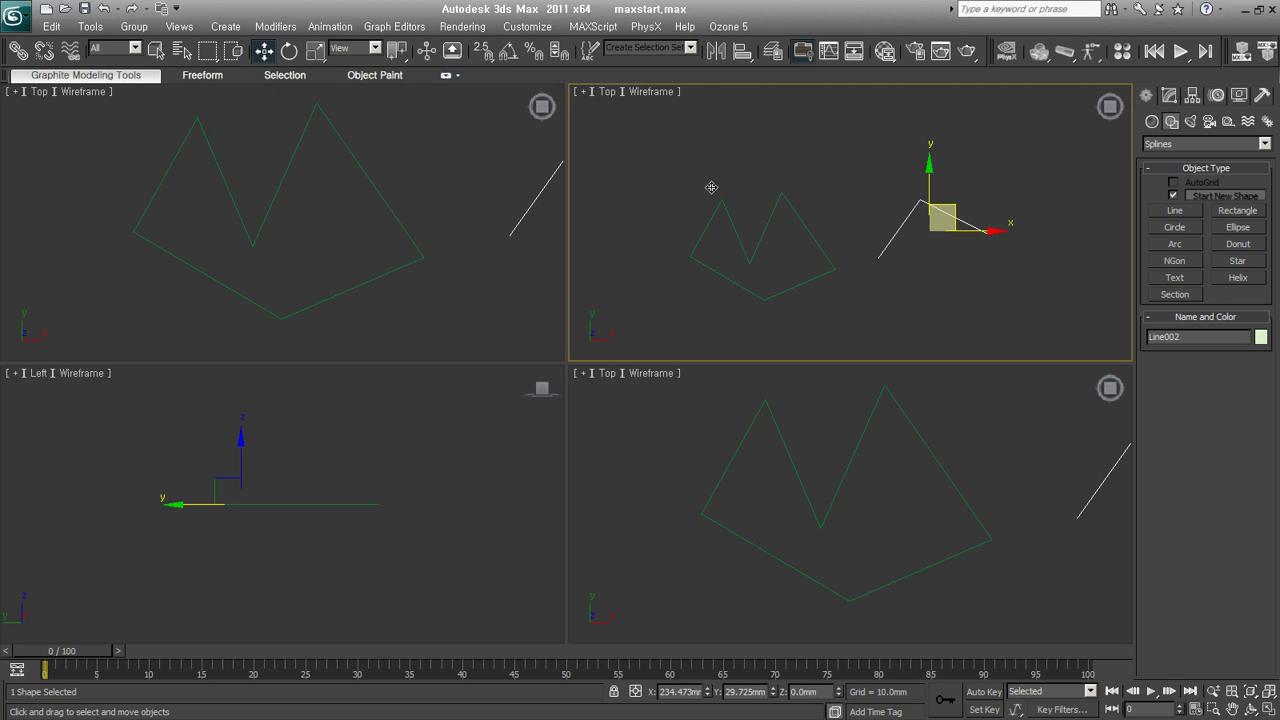
{"action": "left_click", "coordinate": [925, 293]}
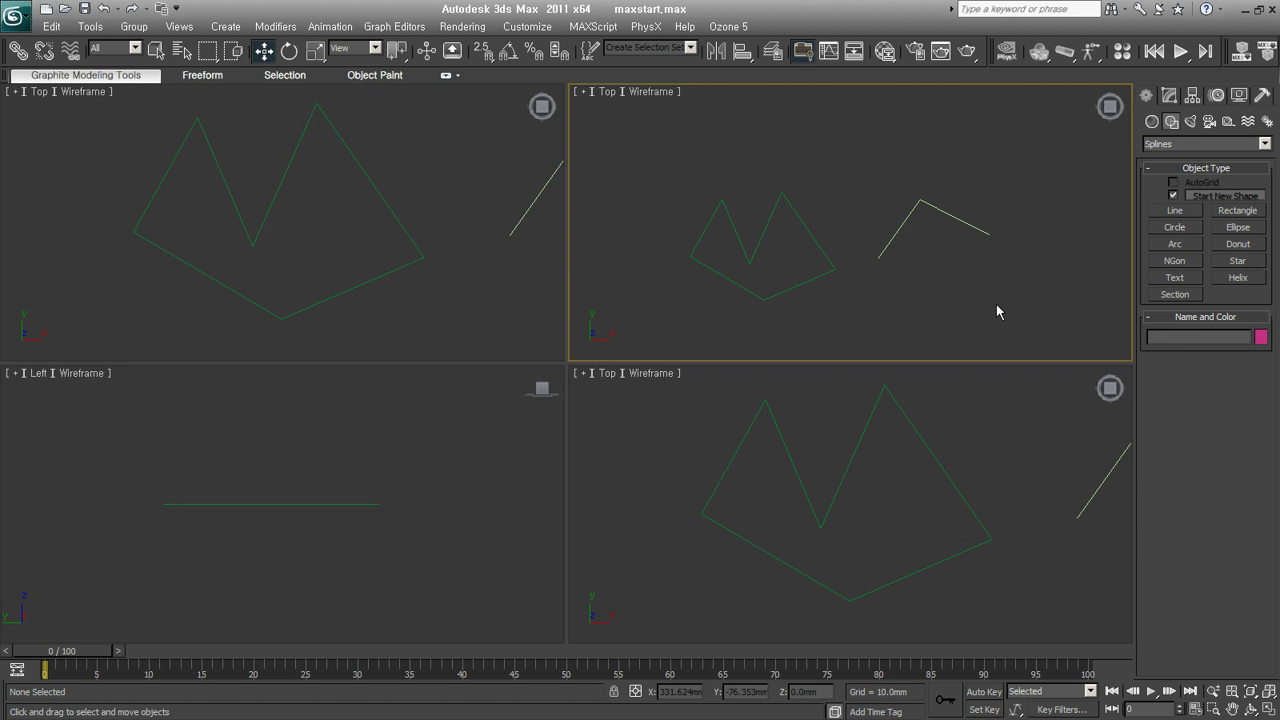
{"action": "left_click_drag", "start_coordinate": [996, 304], "coordinate": [745, 203]}
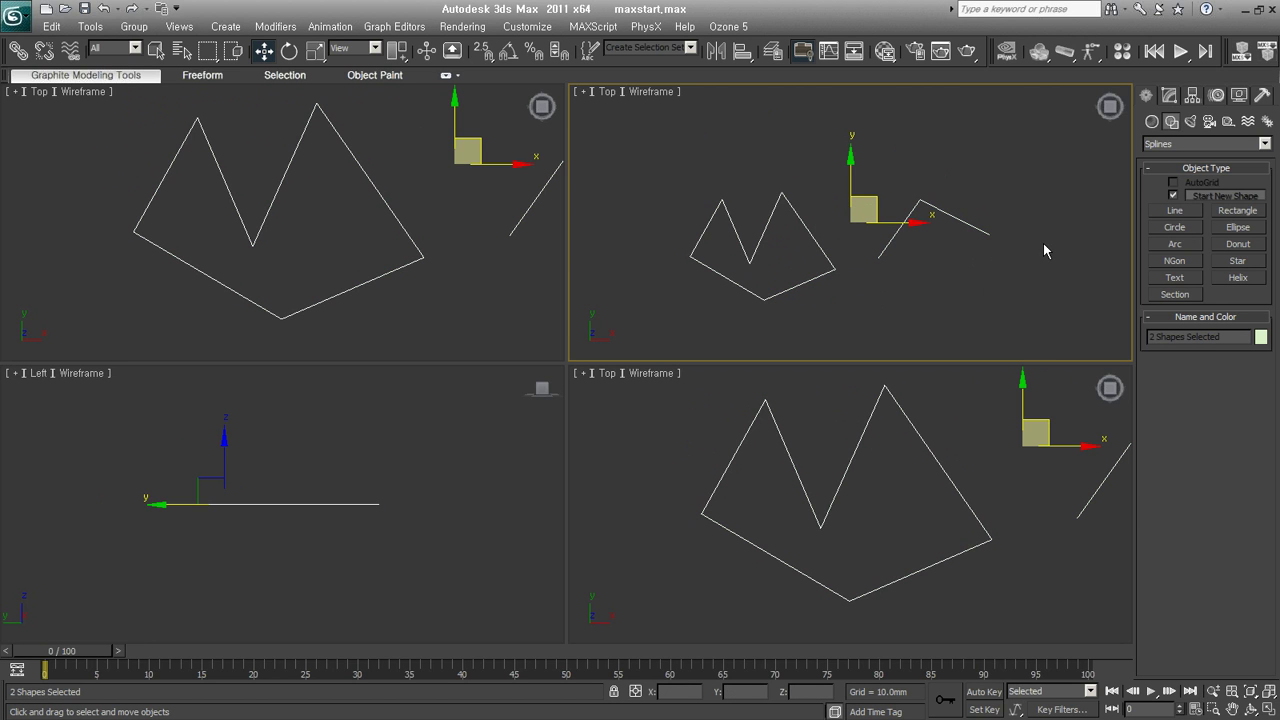
{"action": "key", "text": "Delete"}
{"action": "left_click", "coordinate": [1176, 210]}
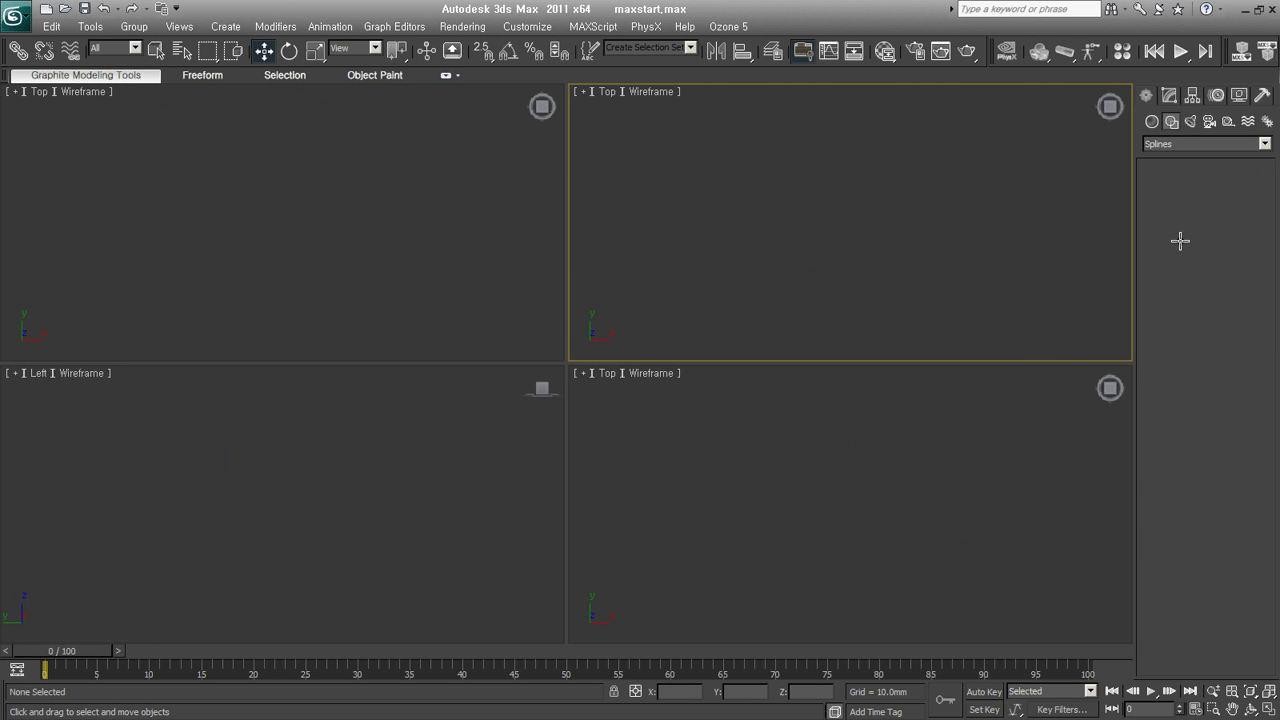
{"action": "left_click", "coordinate": [975, 181]}
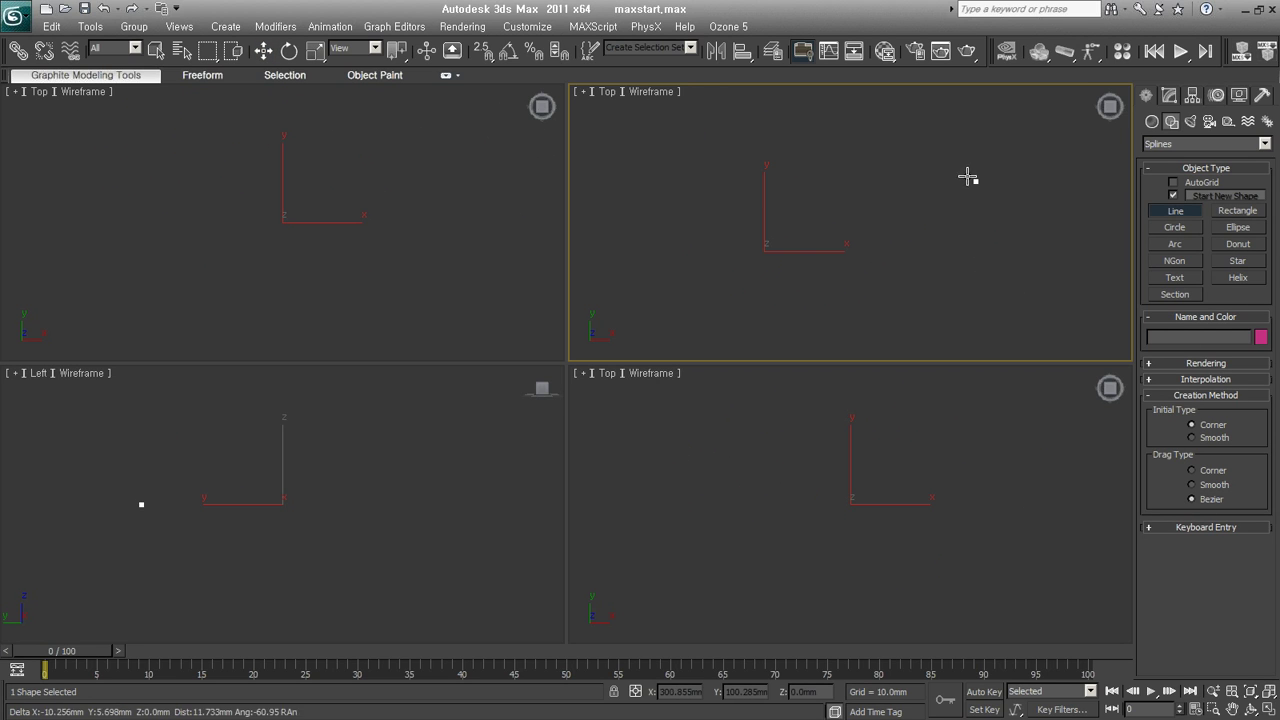
{"action": "left_click", "coordinate": [876, 140]}
{"action": "left_click", "coordinate": [868, 202]}
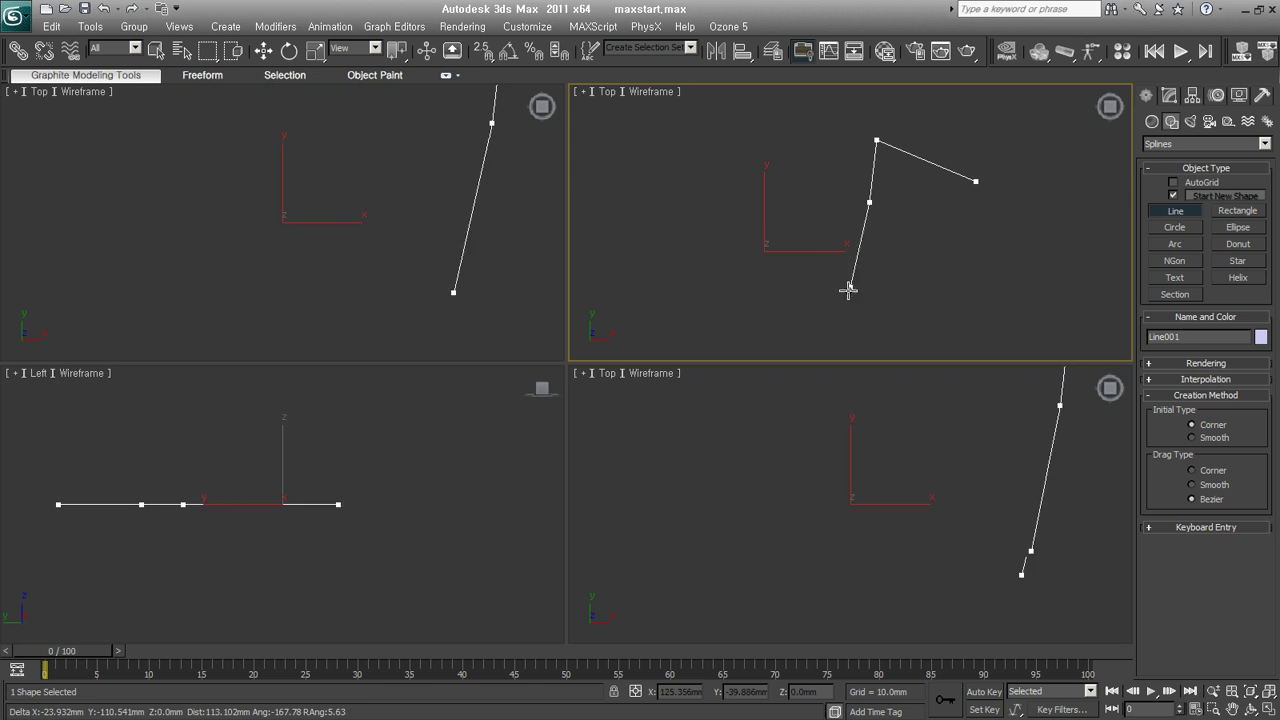
{"action": "left_click_drag", "start_coordinate": [777, 281], "coordinate": [745, 206]}
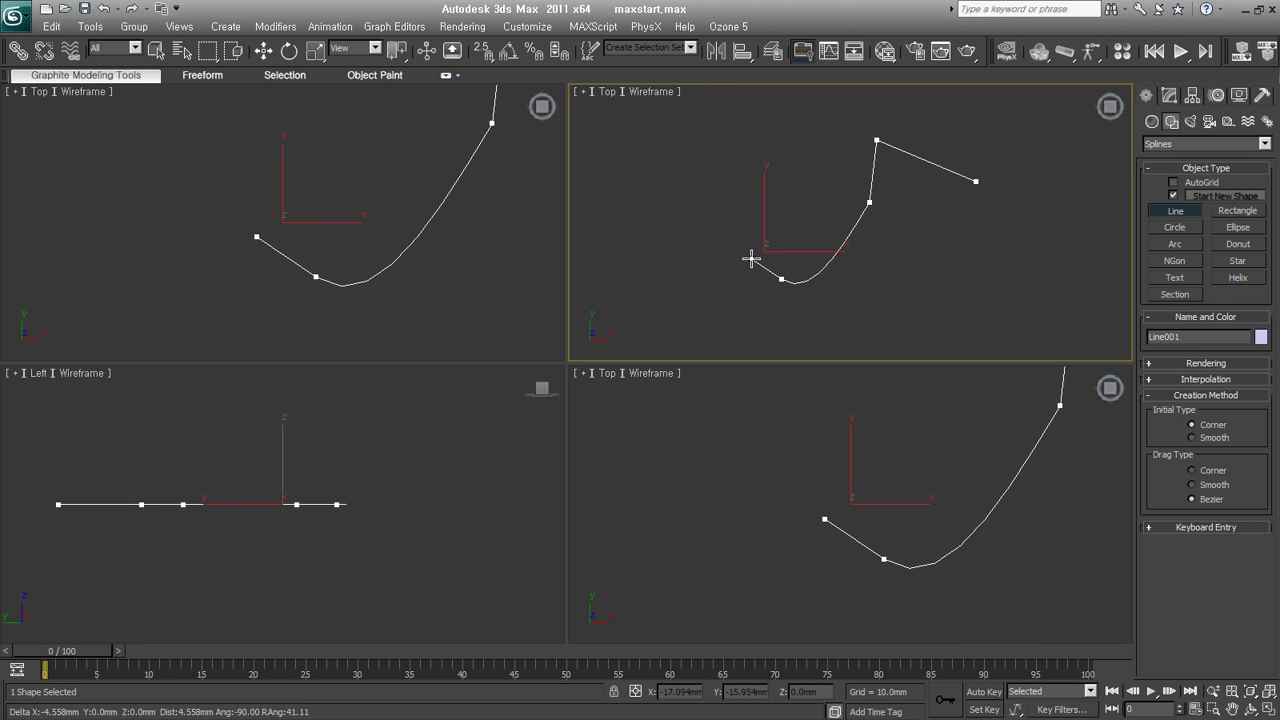
{"action": "left_click", "coordinate": [761, 140]}
{"action": "left_click_drag", "start_coordinate": [694, 255], "coordinate": [740, 243]}
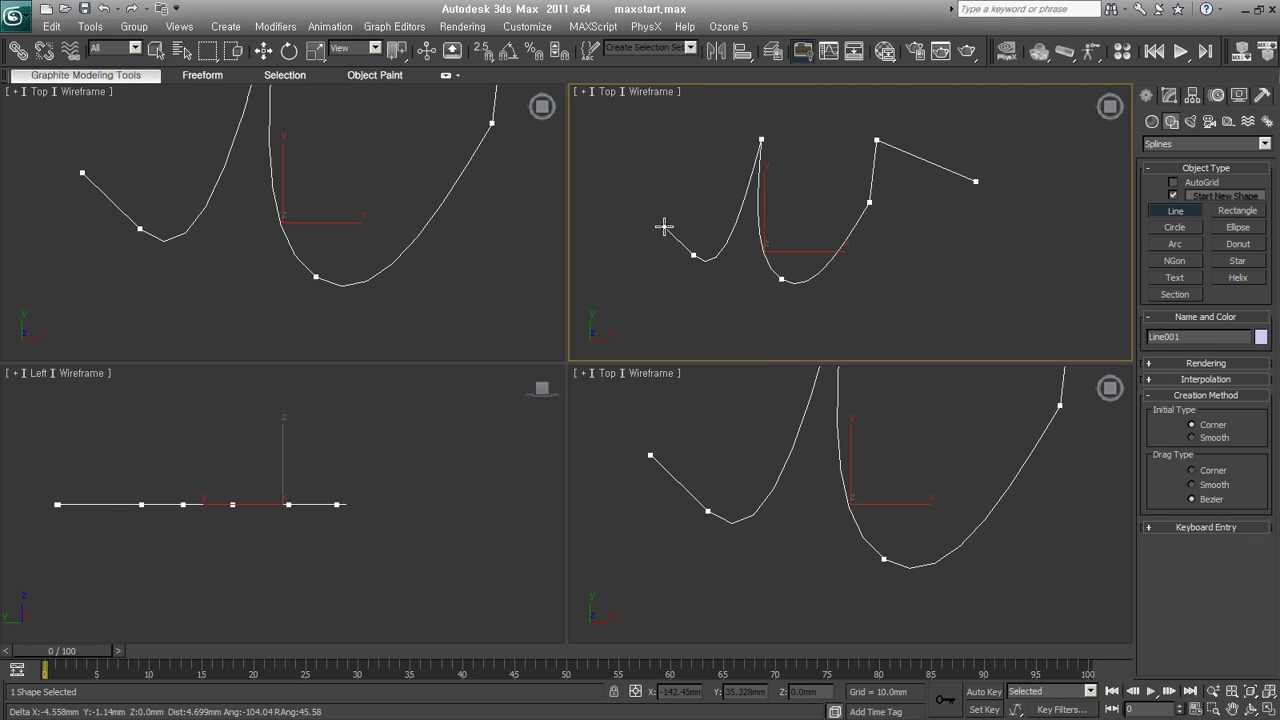
{"action": "left_click", "coordinate": [687, 117]}
{"action": "left_click", "coordinate": [755, 91]}
{"action": "left_click", "coordinate": [878, 95]}
{"action": "left_click", "coordinate": [975, 123]}
{"action": "left_click", "coordinate": [1026, 160]}
{"action": "left_click", "coordinate": [1042, 227]}
{"action": "left_click", "coordinate": [1007, 278]}
{"action": "left_click", "coordinate": [941, 291]}
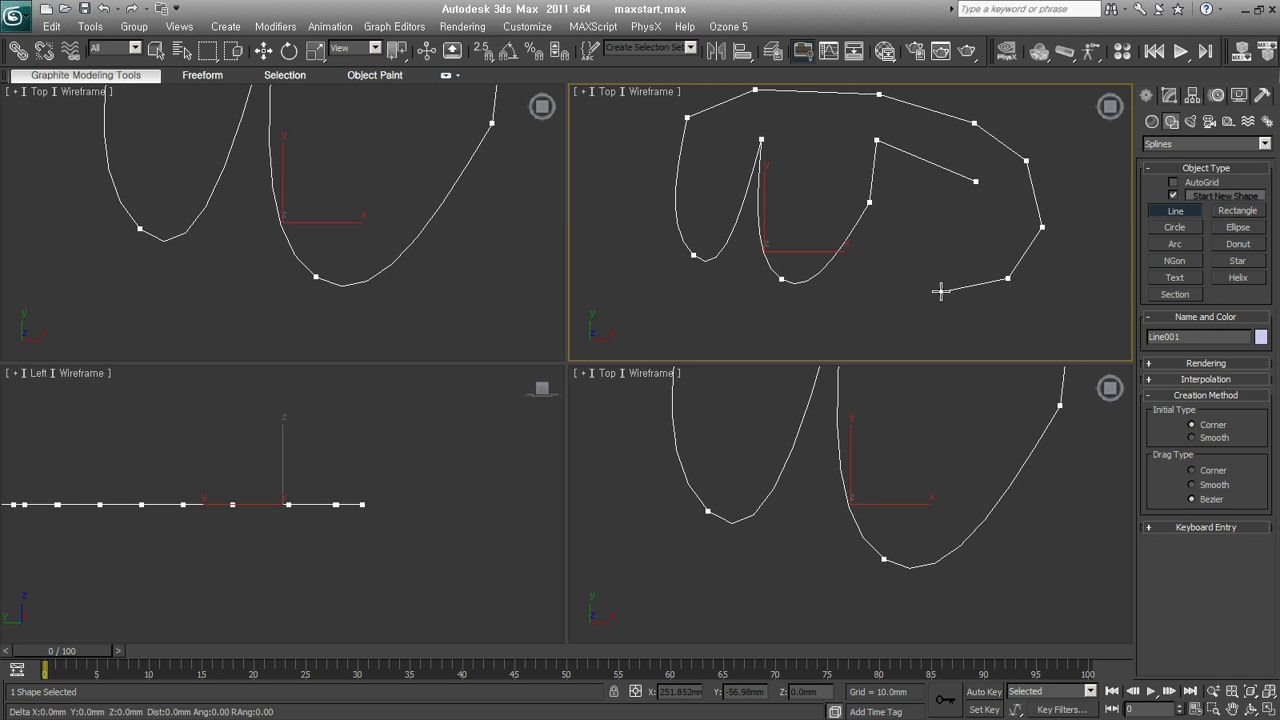
{"action": "right_click", "coordinate": [940, 291]}
{"action": "key", "text": "BackSpace"}
{"action": "key", "text": "BackSpace"}
{"action": "key", "text": "BackSpace"}
{"action": "key", "text": "BackSpace"}
{"action": "key", "text": "BackSpace"}
{"action": "key", "text": "BackSpace"}
{"action": "key", "text": "BackSpace"}
{"action": "key", "text": "BackSpace"}
{"action": "key", "text": "BackSpace"}
{"action": "key", "text": "BackSpace"}
{"action": "key", "text": "BackSpace"}
{"action": "key", "text": "BackSpace"}
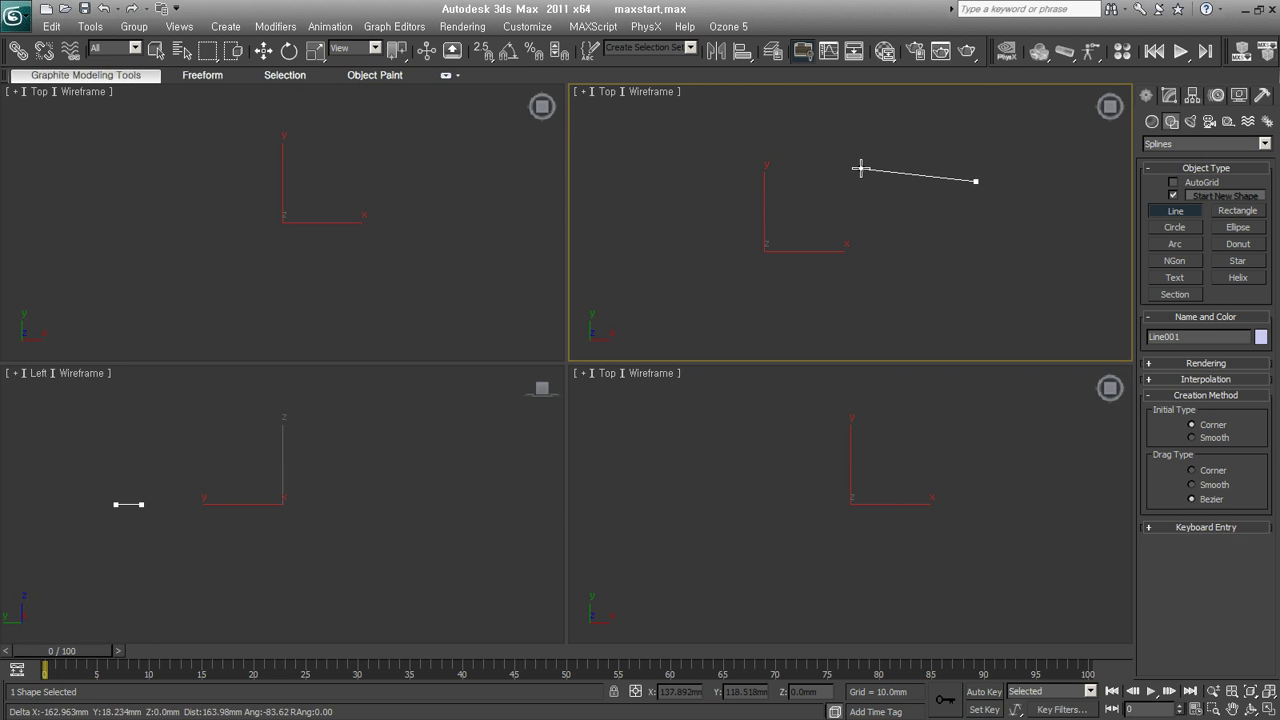
{"action": "key", "text": "BackSpace"}
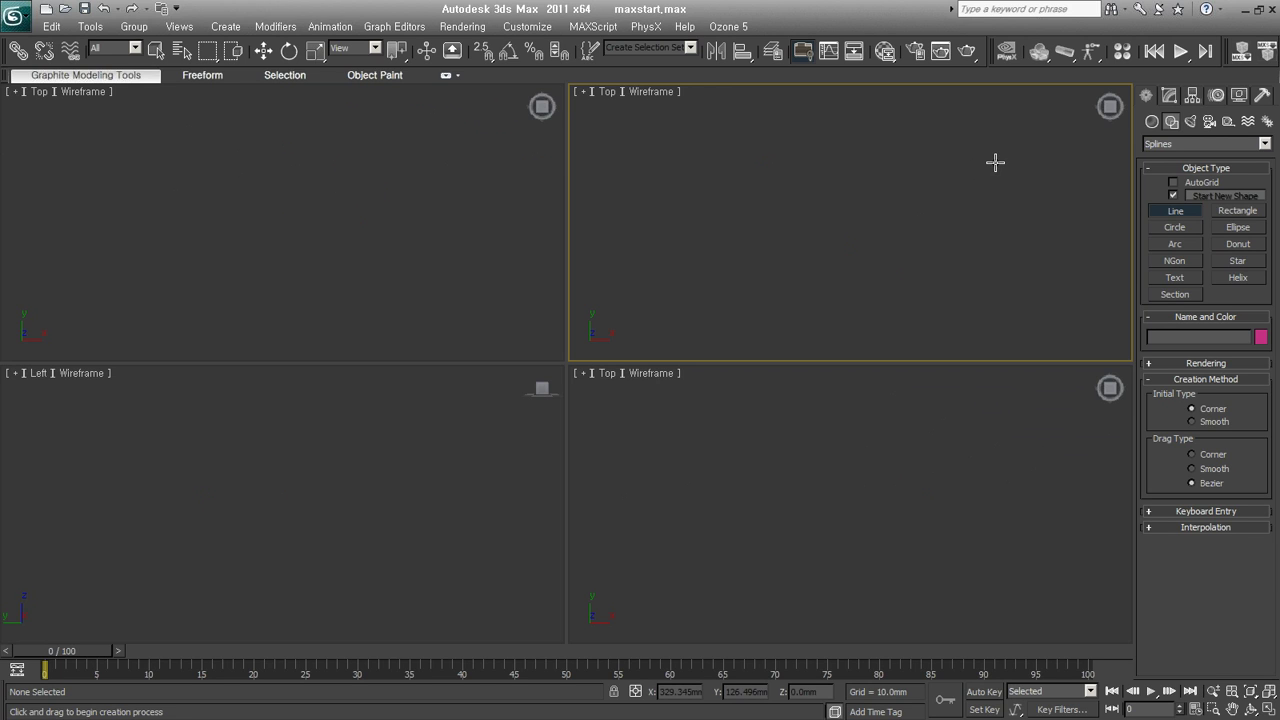
Draw a seven-point open line around the origin in the Top view, gap on the left.
{"action": "left_click", "coordinate": [685, 183]}
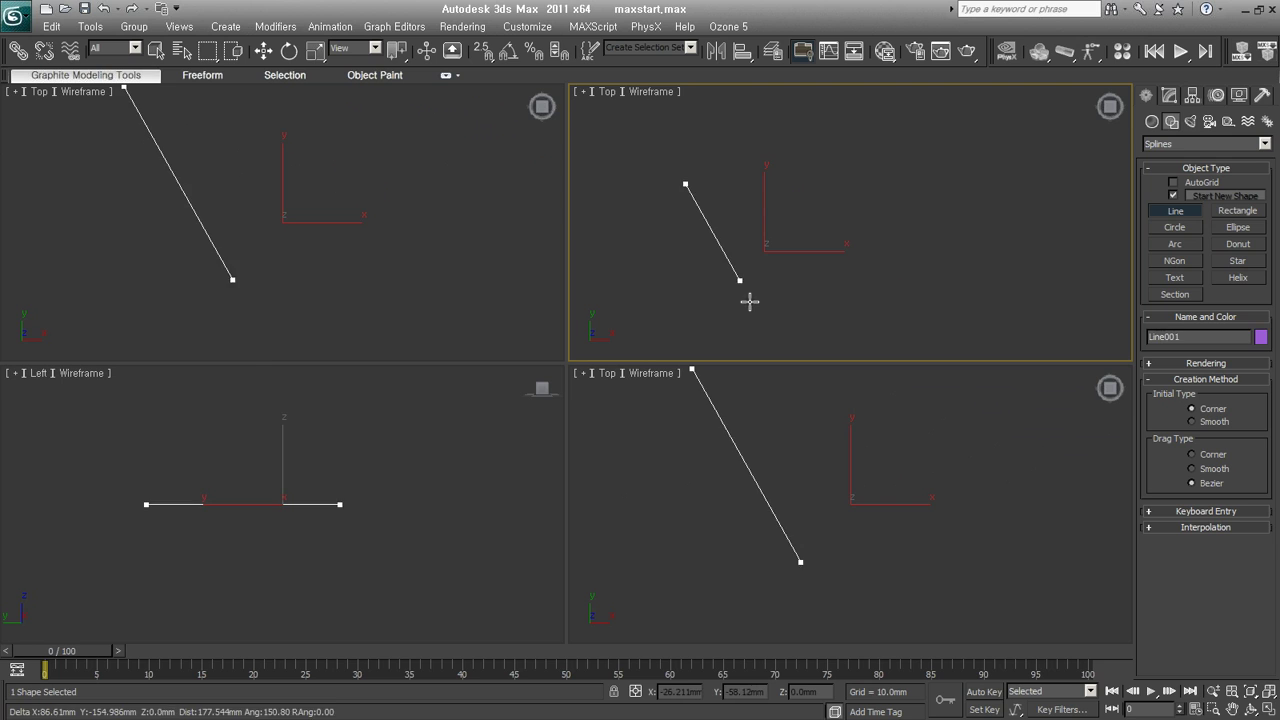
{"action": "left_click", "coordinate": [818, 148]}
{"action": "left_click", "coordinate": [960, 183]}
{"action": "left_click", "coordinate": [986, 272]}
{"action": "left_click", "coordinate": [845, 307]}
{"action": "left_click", "coordinate": [745, 280]}
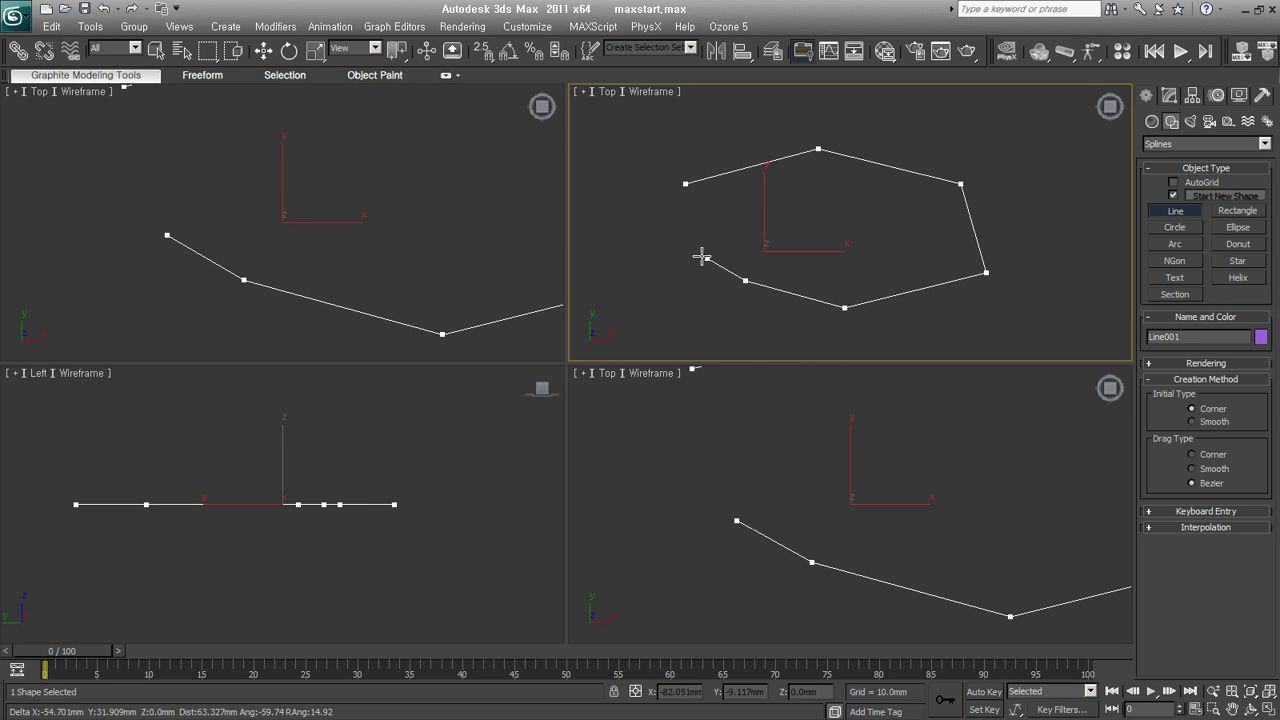
{"action": "left_click", "coordinate": [697, 253]}
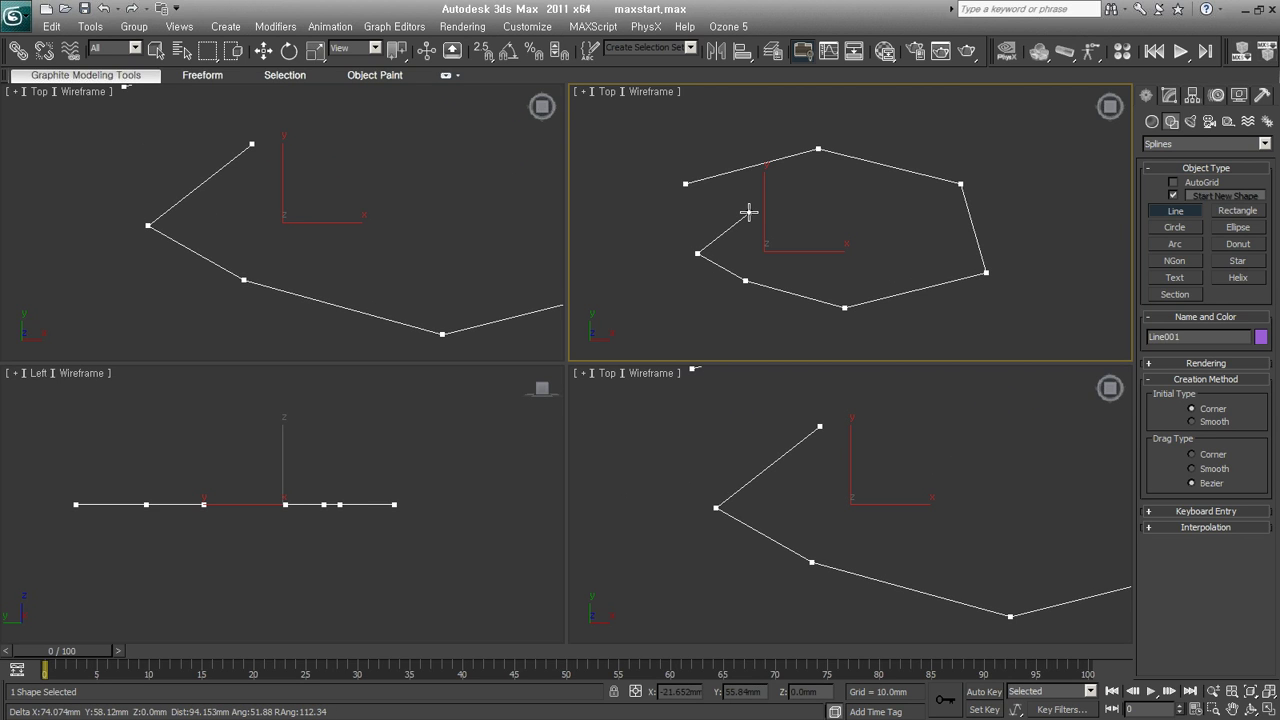
{"action": "right_click", "coordinate": [748, 212]}
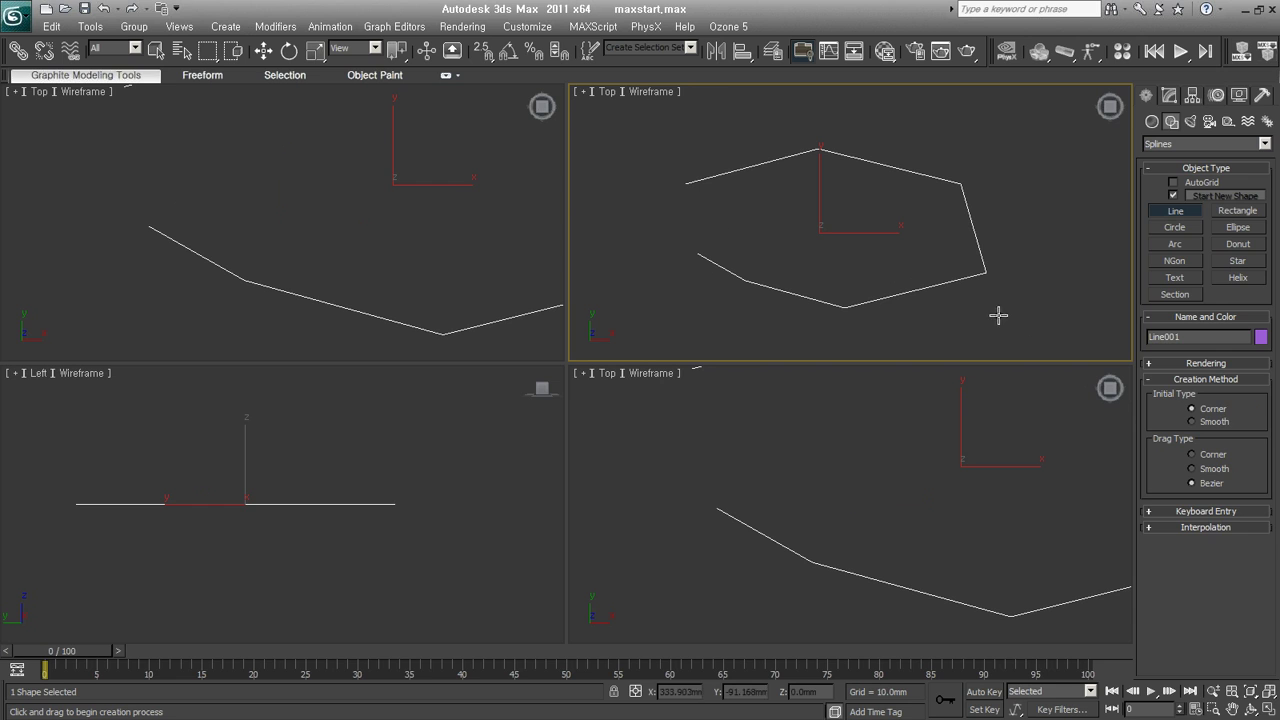
Draw a short three-point line across the top of the earlier shape.
{"action": "left_click", "coordinate": [697, 196]}
{"action": "left_click", "coordinate": [821, 161]}
{"action": "left_click", "coordinate": [952, 194]}
{"action": "right_click", "coordinate": [952, 194]}
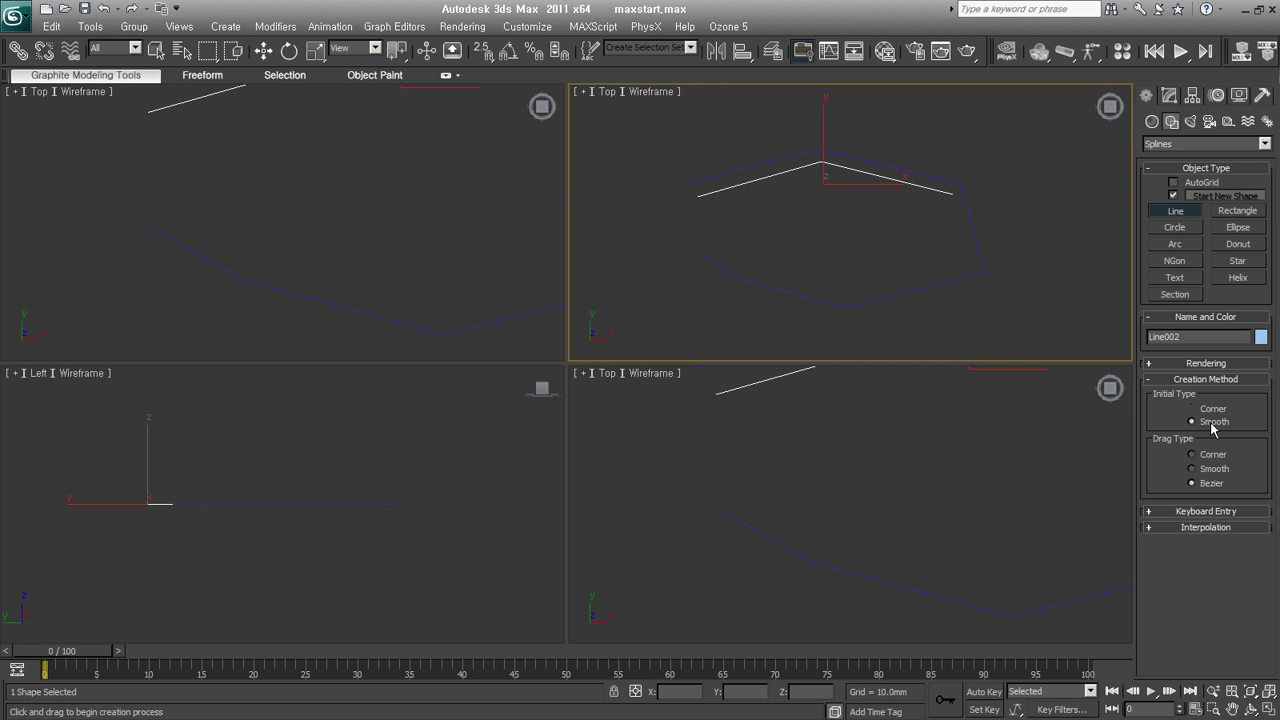
Draw a smooth six-point curve around the lines and close it at its first vertex.
{"action": "left_click", "coordinate": [694, 210]}
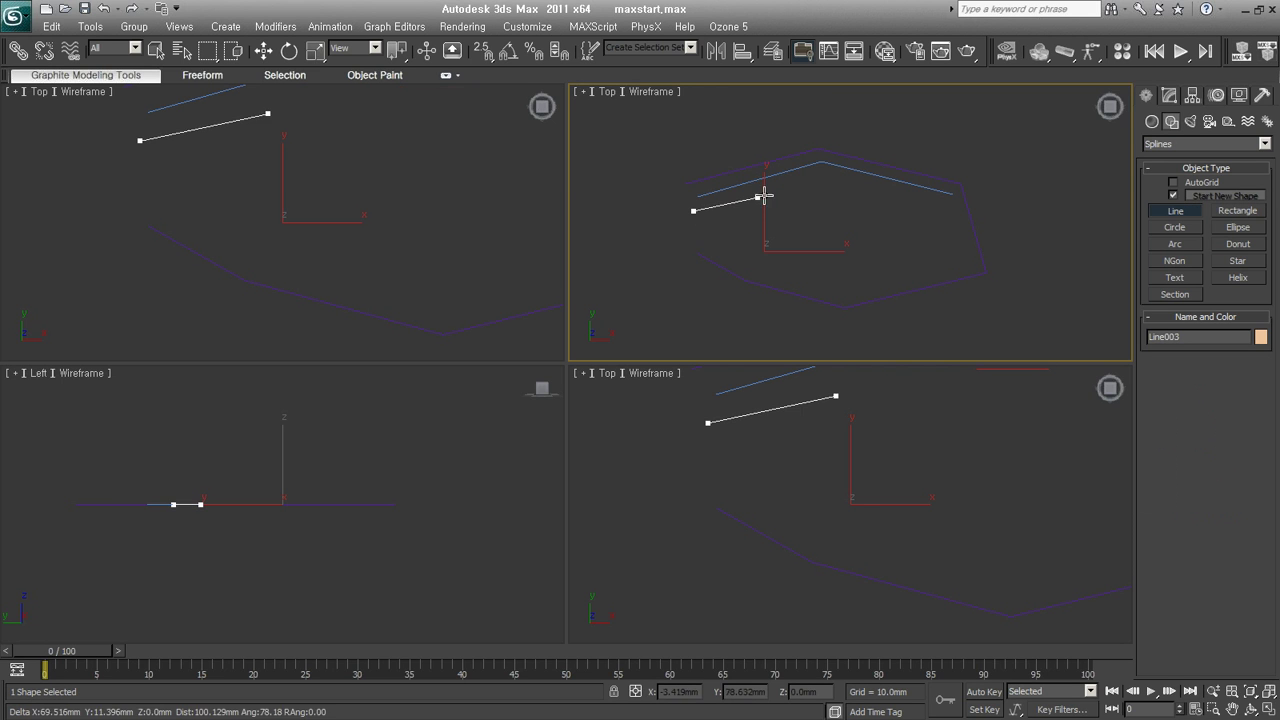
{"action": "left_click", "coordinate": [821, 171]}
{"action": "left_click", "coordinate": [949, 204]}
{"action": "left_click", "coordinate": [981, 272]}
{"action": "left_click", "coordinate": [845, 308]}
{"action": "left_click", "coordinate": [697, 253]}
{"action": "left_click", "coordinate": [693, 210]}
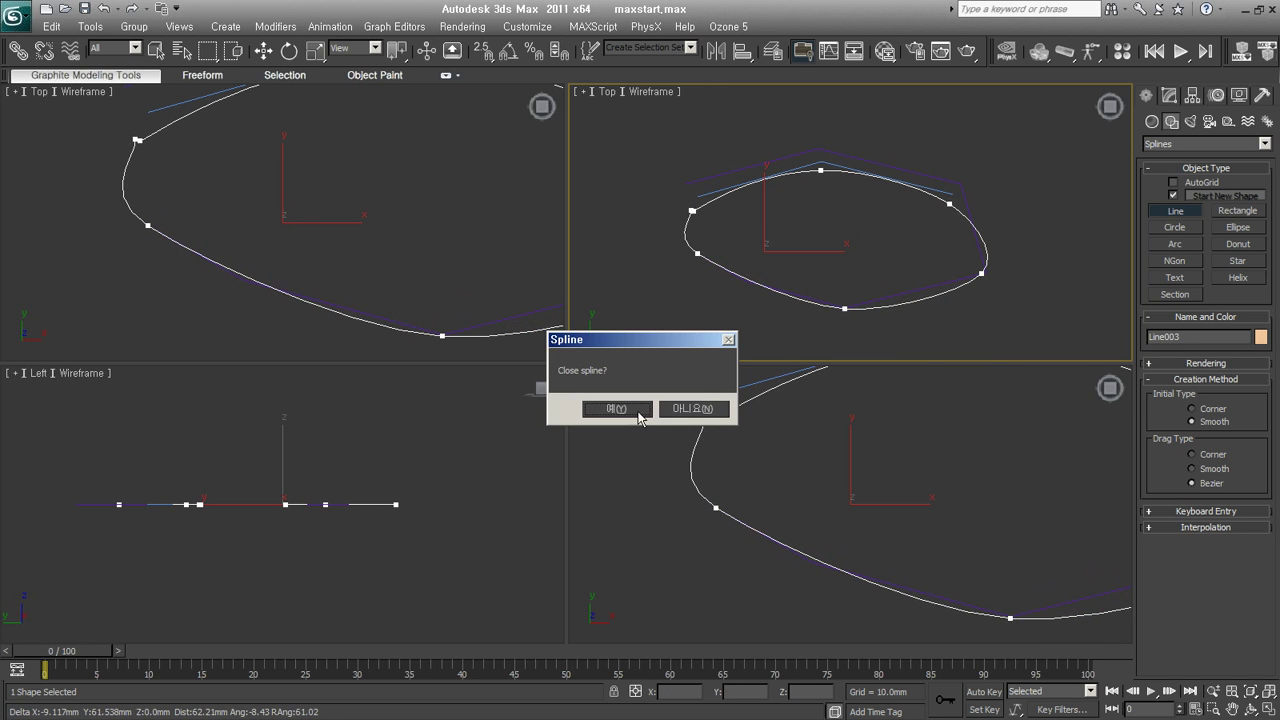
{"action": "left_click", "coordinate": [640, 418]}
Select all three shapes with Ctrl+A, delete them, and reselect the Line tool.
{"action": "key", "text": "w"}
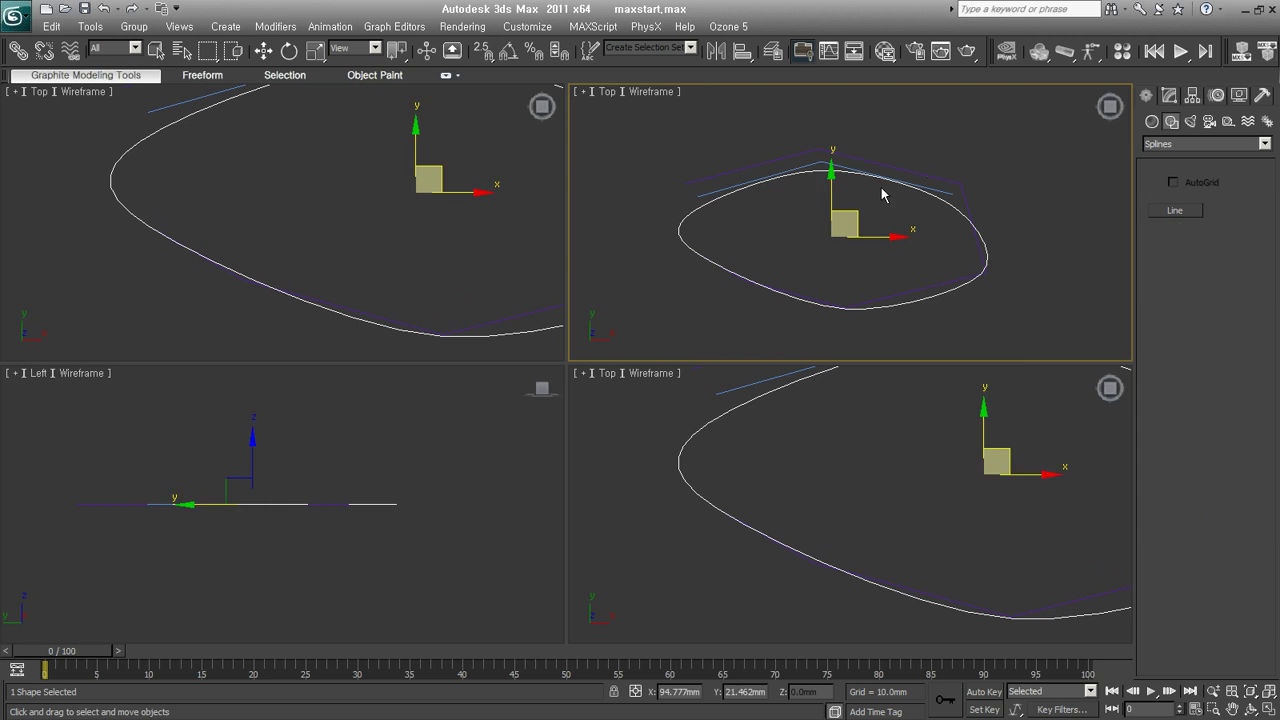
{"action": "key", "text": "ctrl+a"}
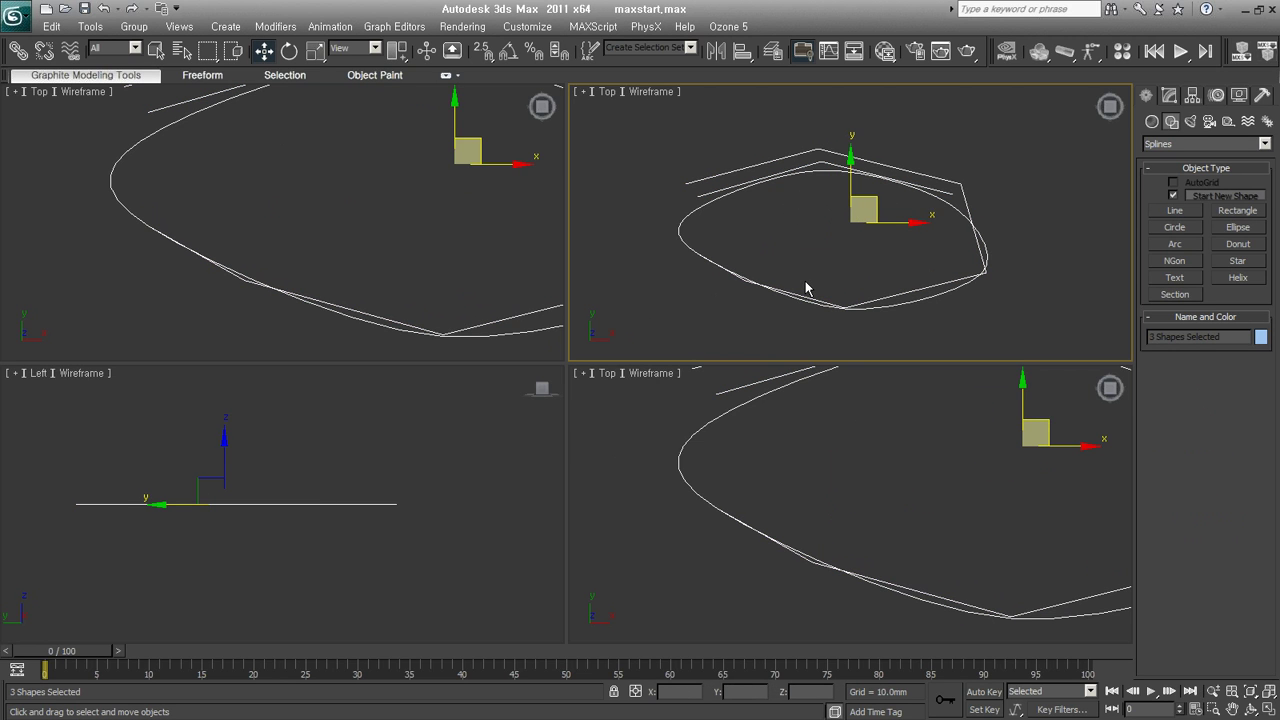
{"action": "key", "text": "Delete"}
{"action": "left_click", "coordinate": [1175, 210]}
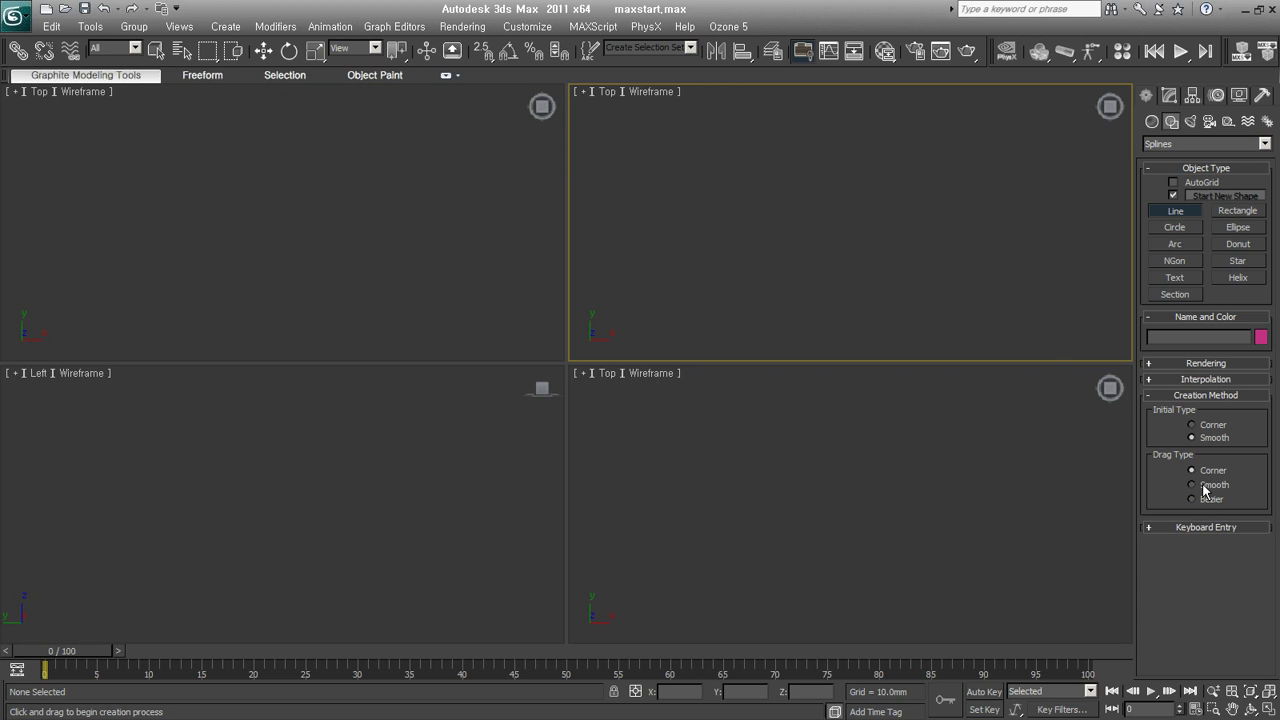
{"action": "left_click", "coordinate": [959, 168]}
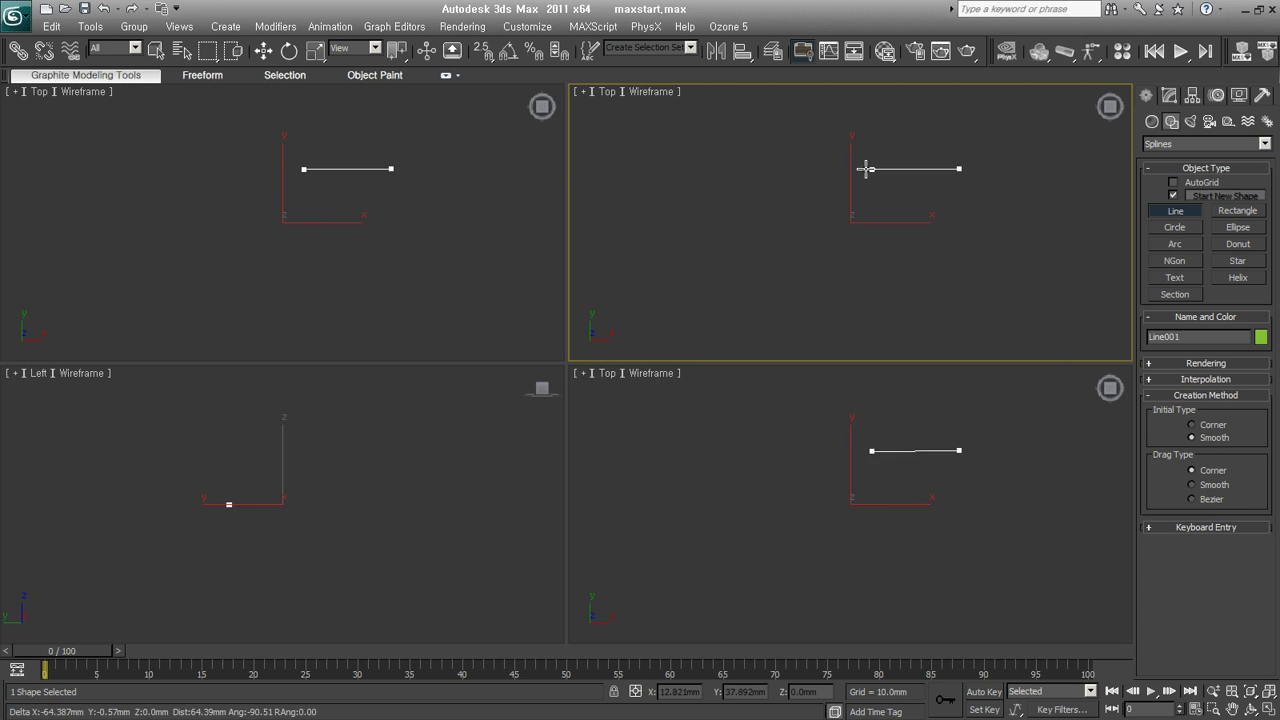
{"action": "left_click", "coordinate": [807, 124]}
{"action": "left_click", "coordinate": [784, 274]}
{"action": "left_click", "coordinate": [649, 169]}
{"action": "left_click", "coordinate": [782, 315]}
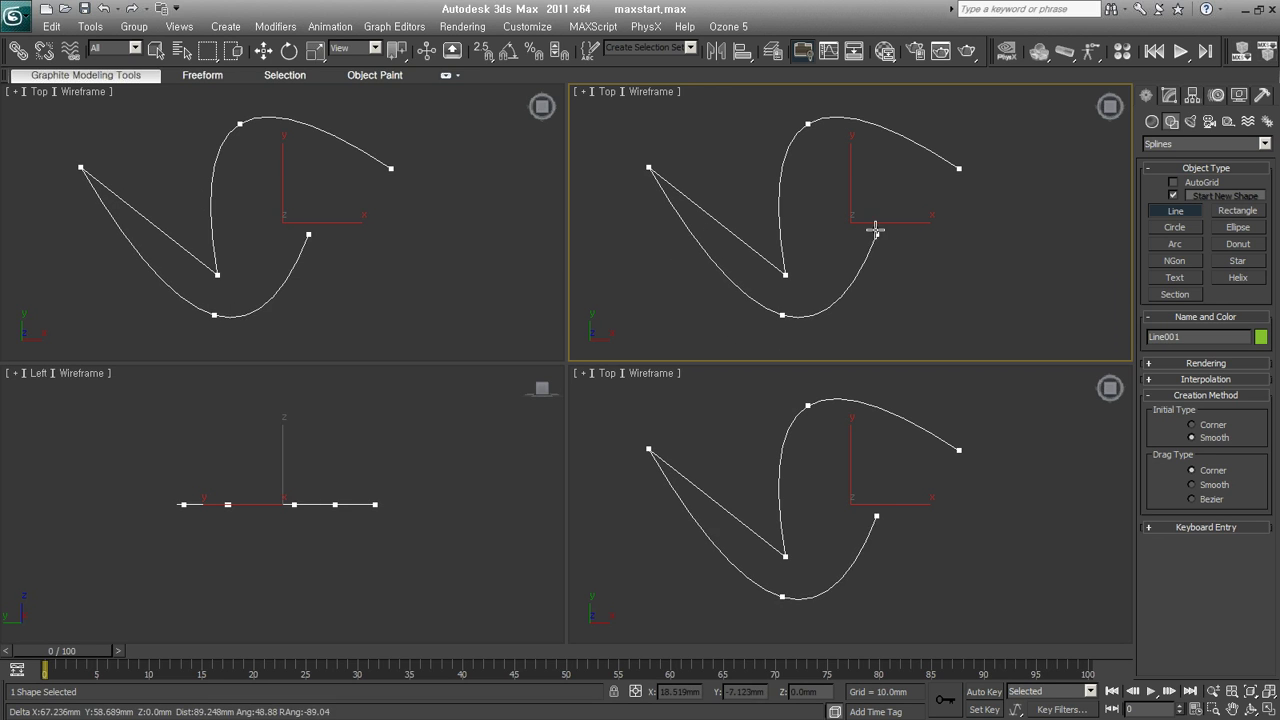
{"action": "left_click", "coordinate": [868, 202]}
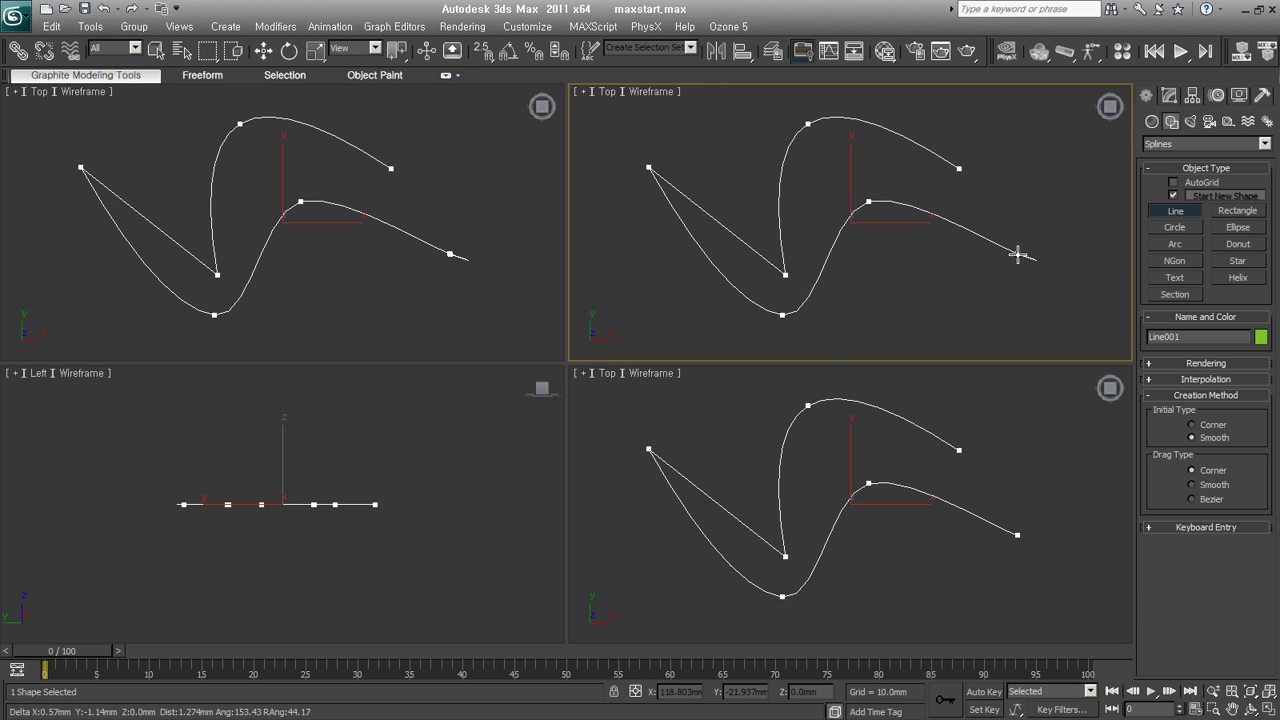
{"action": "right_click", "coordinate": [1017, 255]}
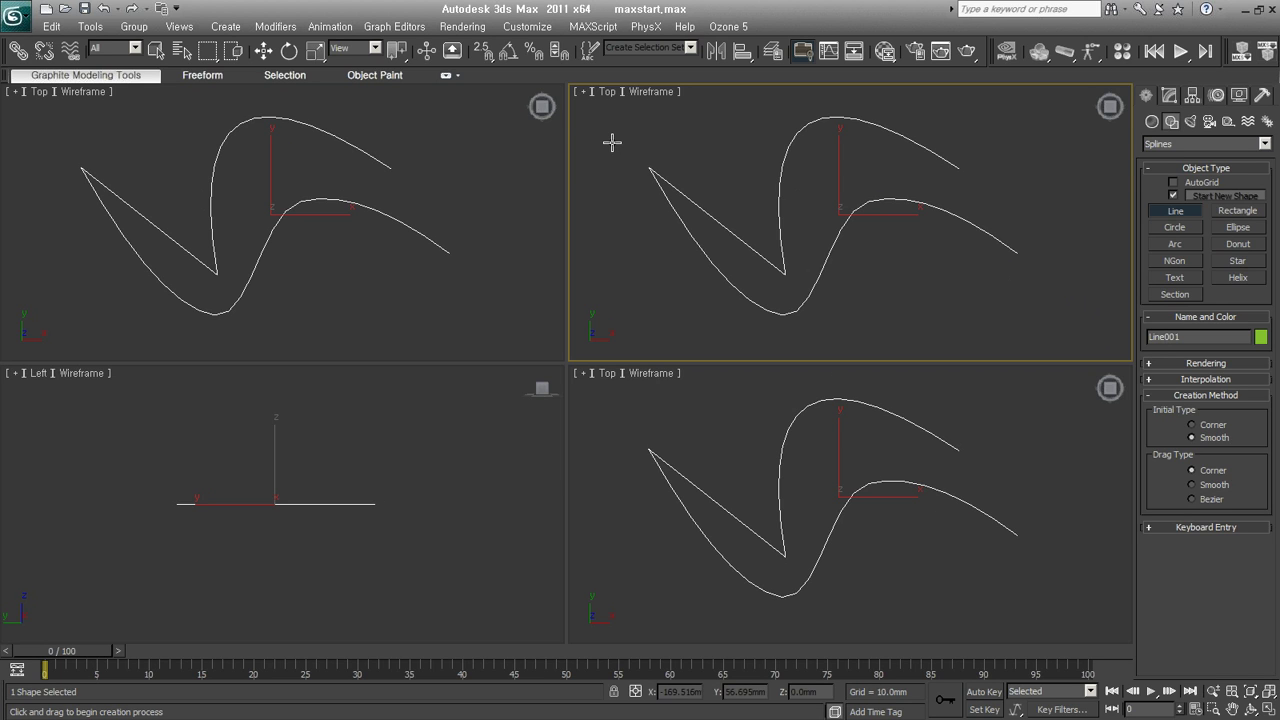
{"action": "key", "text": "Delete"}
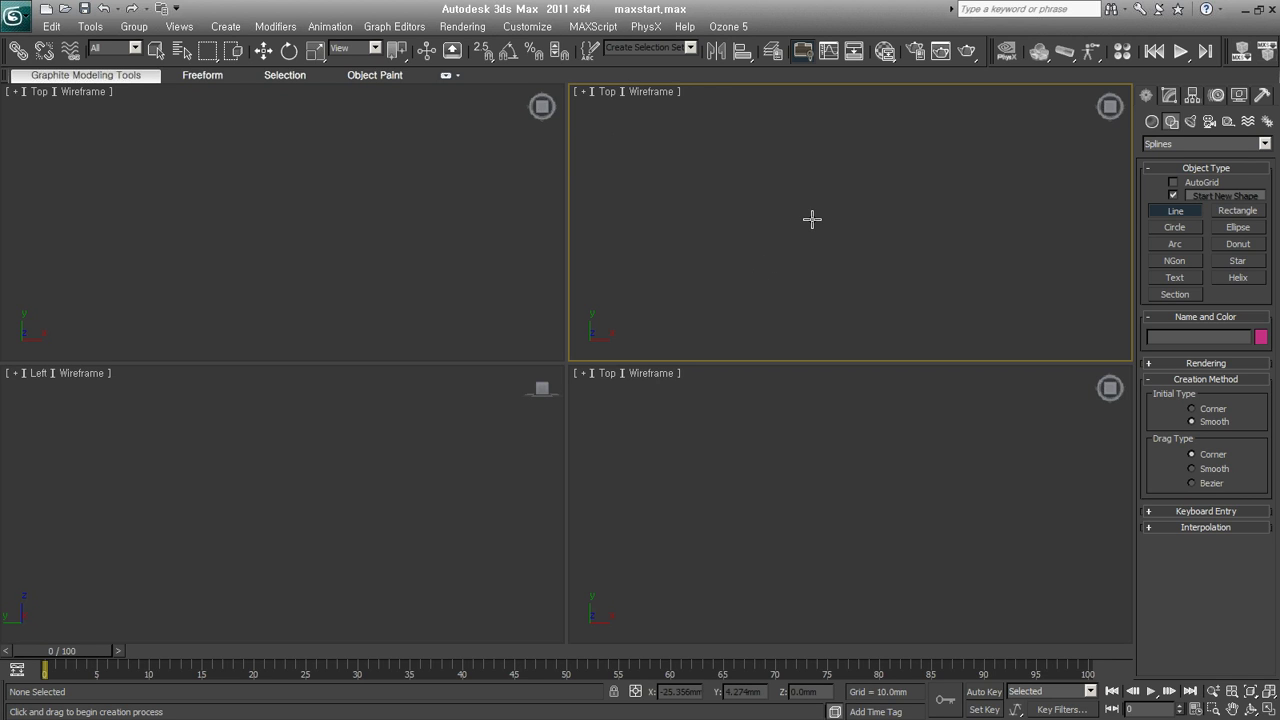
Cancel the started line and drag a rectangle framing the origin in the Top view.
{"action": "left_click", "coordinate": [822, 143]}
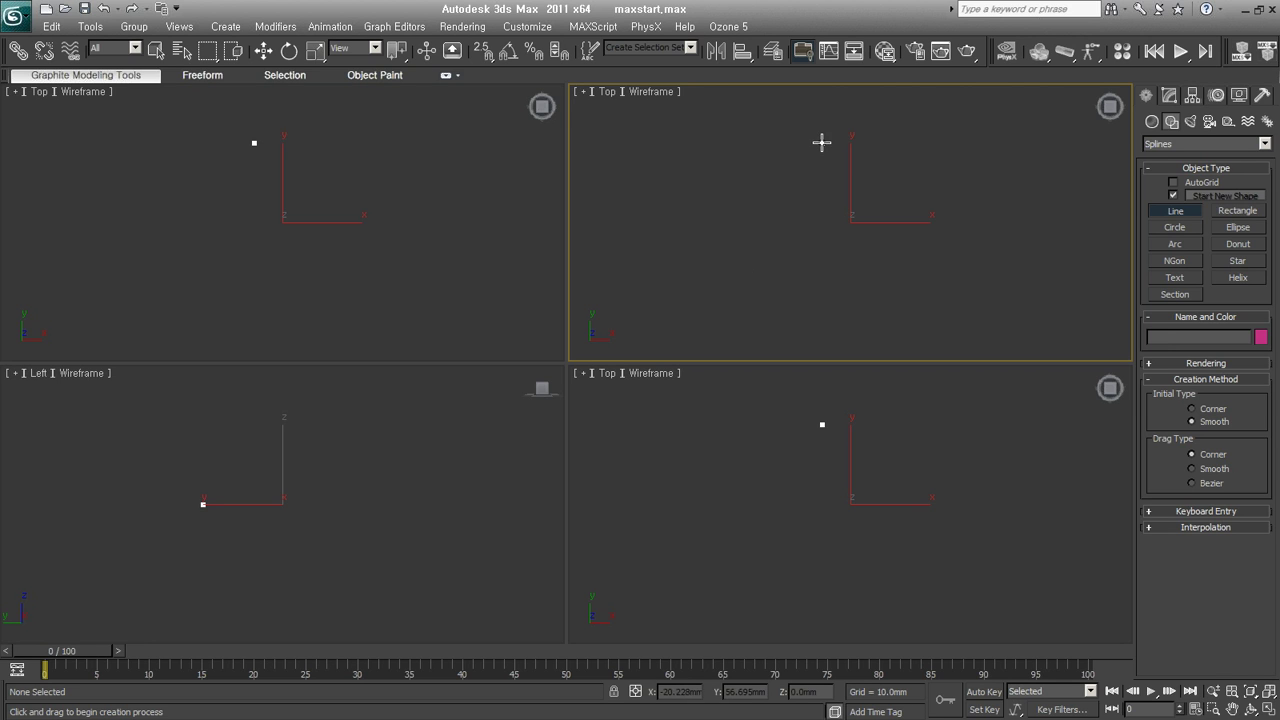
{"action": "right_click", "coordinate": [995, 140]}
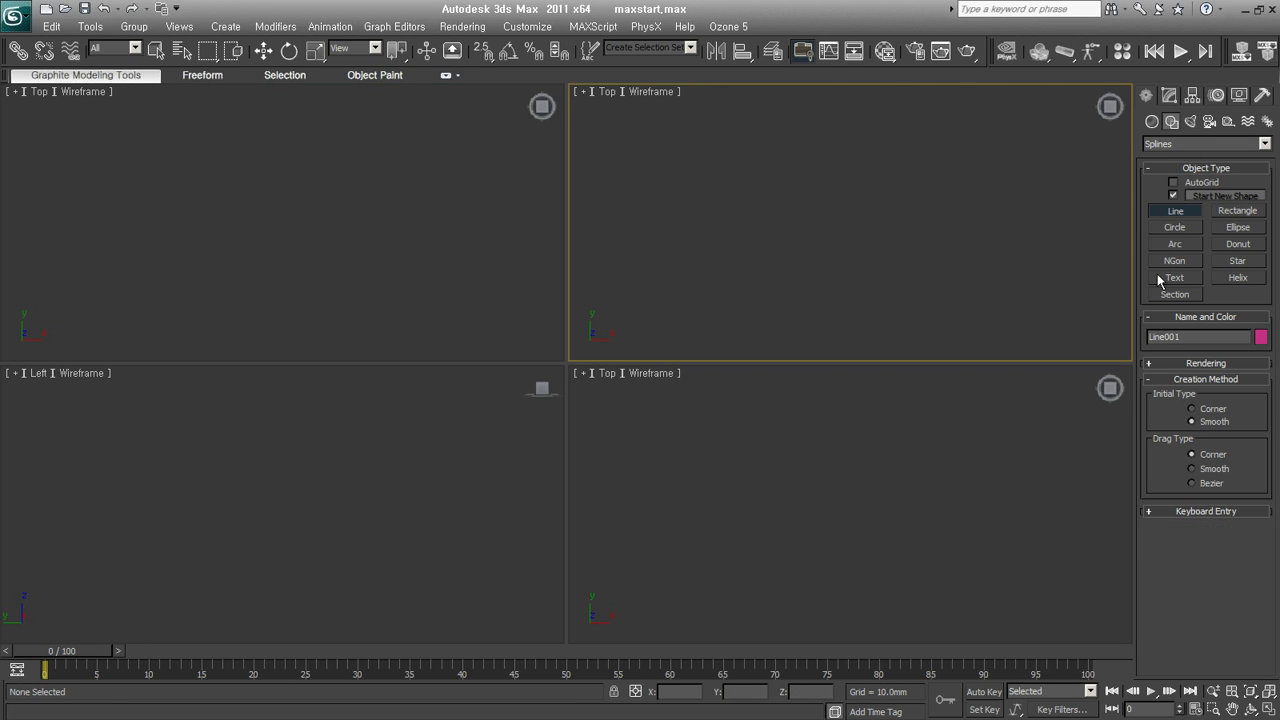
{"action": "left_click", "coordinate": [1238, 211]}
{"action": "left_click_drag", "start_coordinate": [705, 137], "coordinate": [927, 304]}
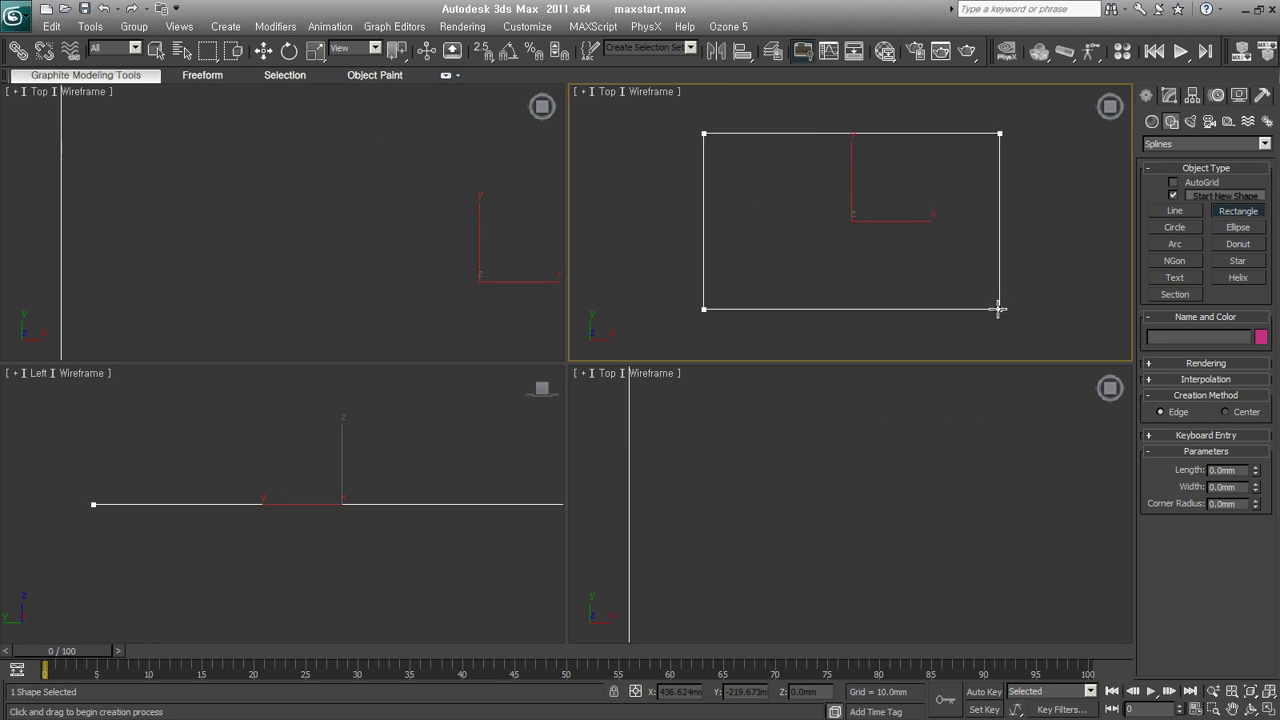
{"action": "right_click", "coordinate": [927, 304]}
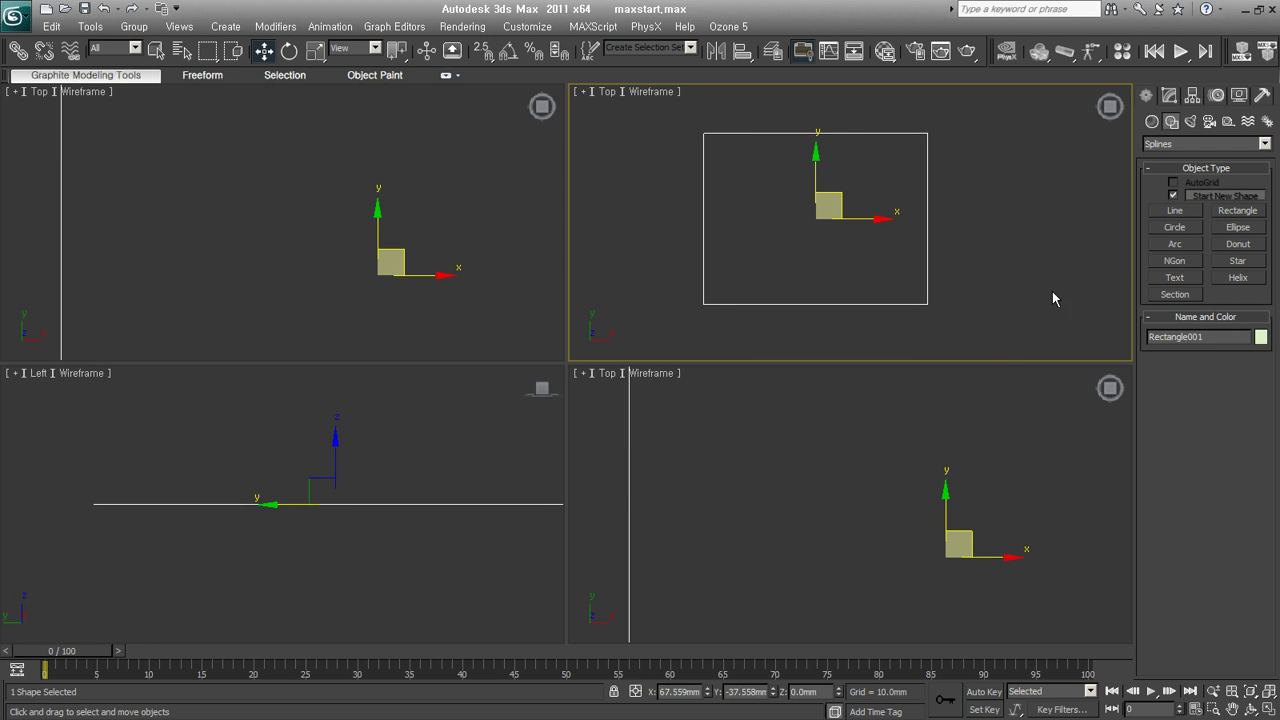
Reselect Line, nudge the Top view right and turn on the 2.5 Snaps Toggle.
{"action": "left_click", "coordinate": [1175, 211]}
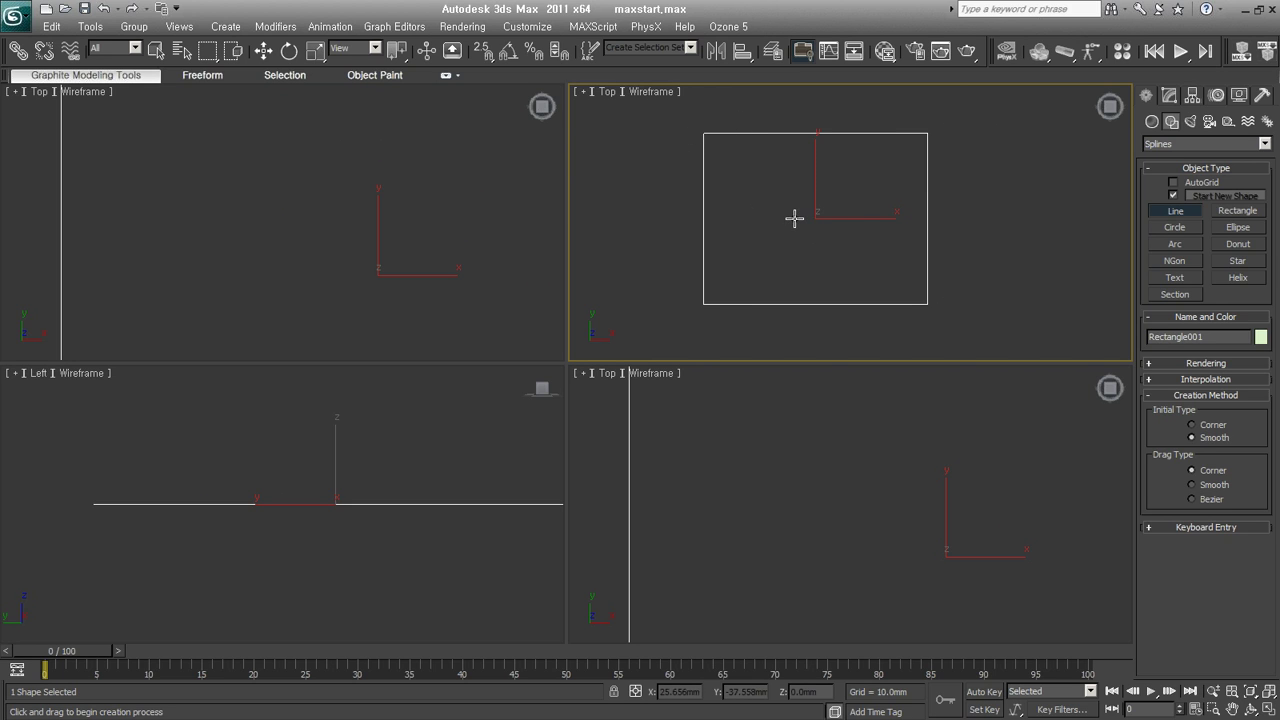
{"action": "middle_click_drag", "start_coordinate": [809, 216], "coordinate": [853, 216]}
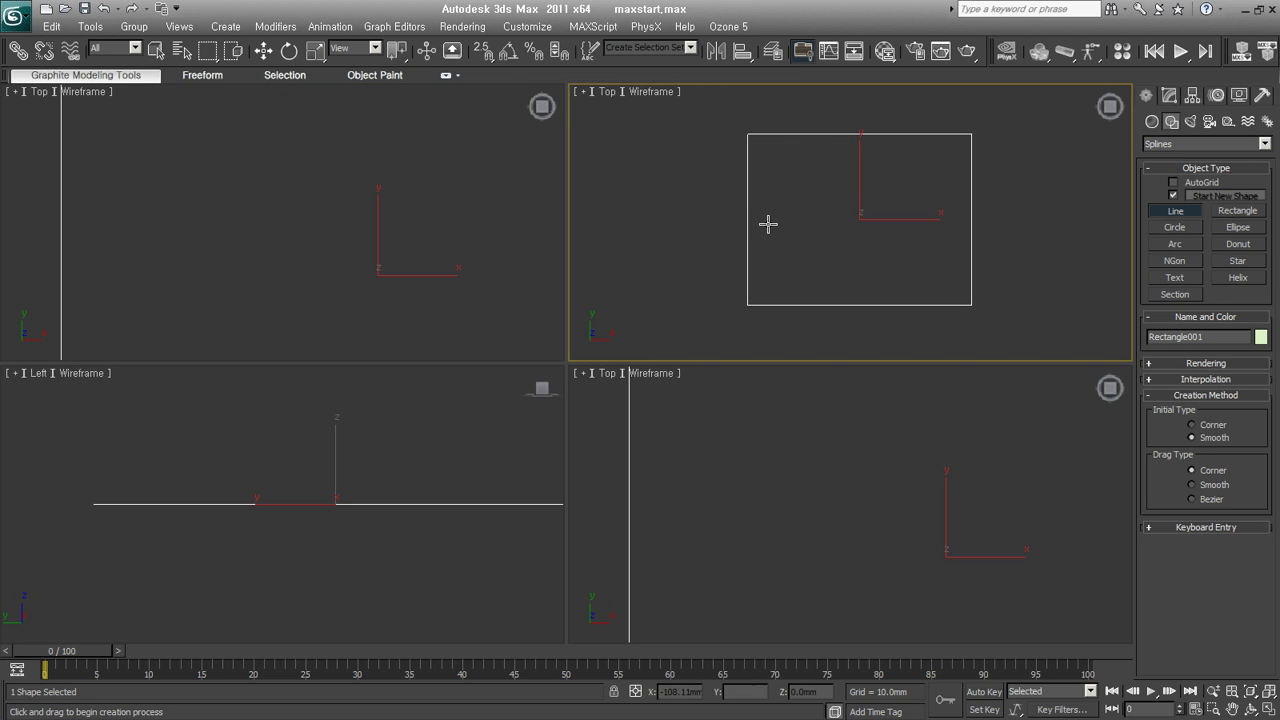
{"action": "left_click", "coordinate": [483, 51]}
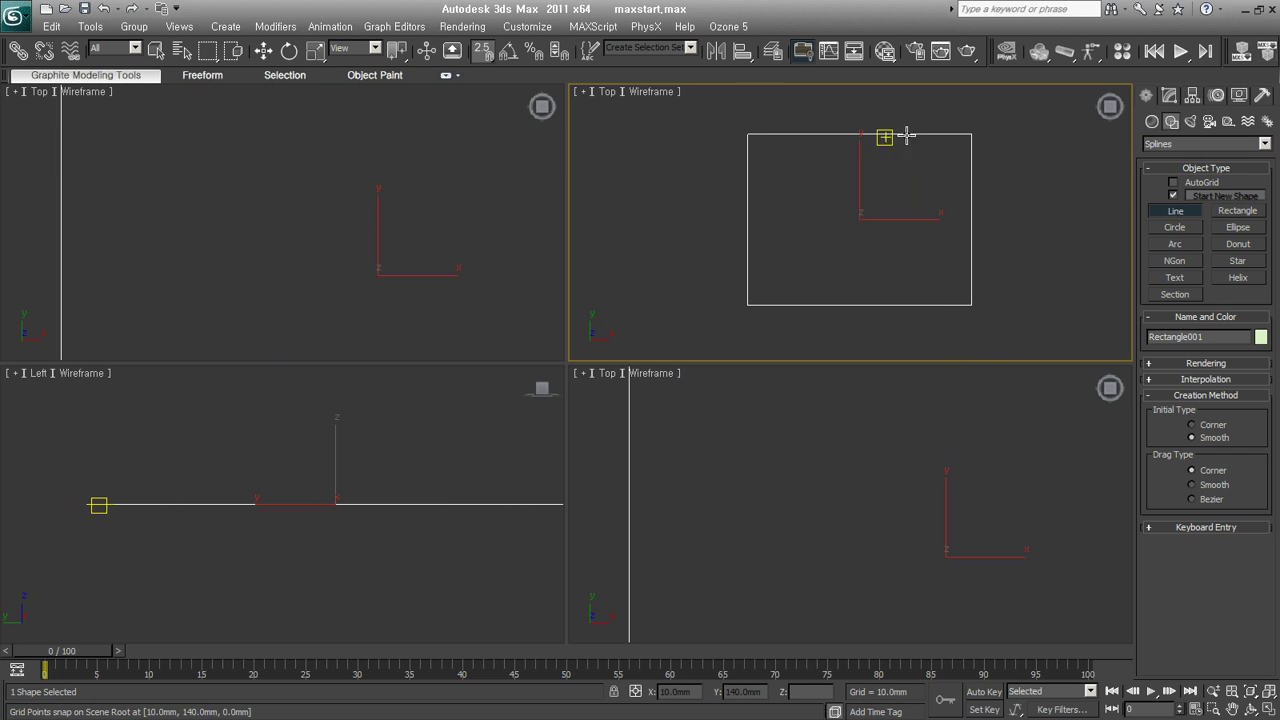
Clear Grid Points and Perpendicular in Grid and Snap Settings, leaving Vertex snapping active.
{"action": "right_click", "coordinate": [481, 53]}
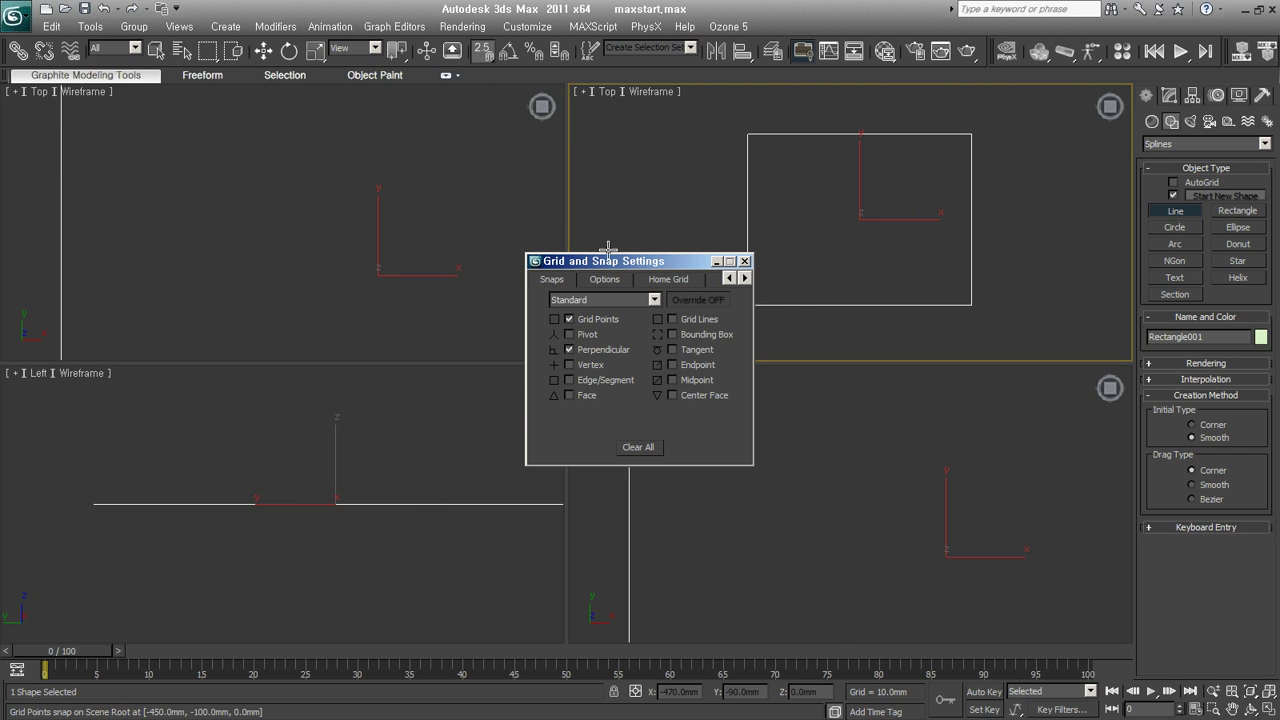
{"action": "left_click_drag", "start_coordinate": [651, 265], "coordinate": [725, 131]}
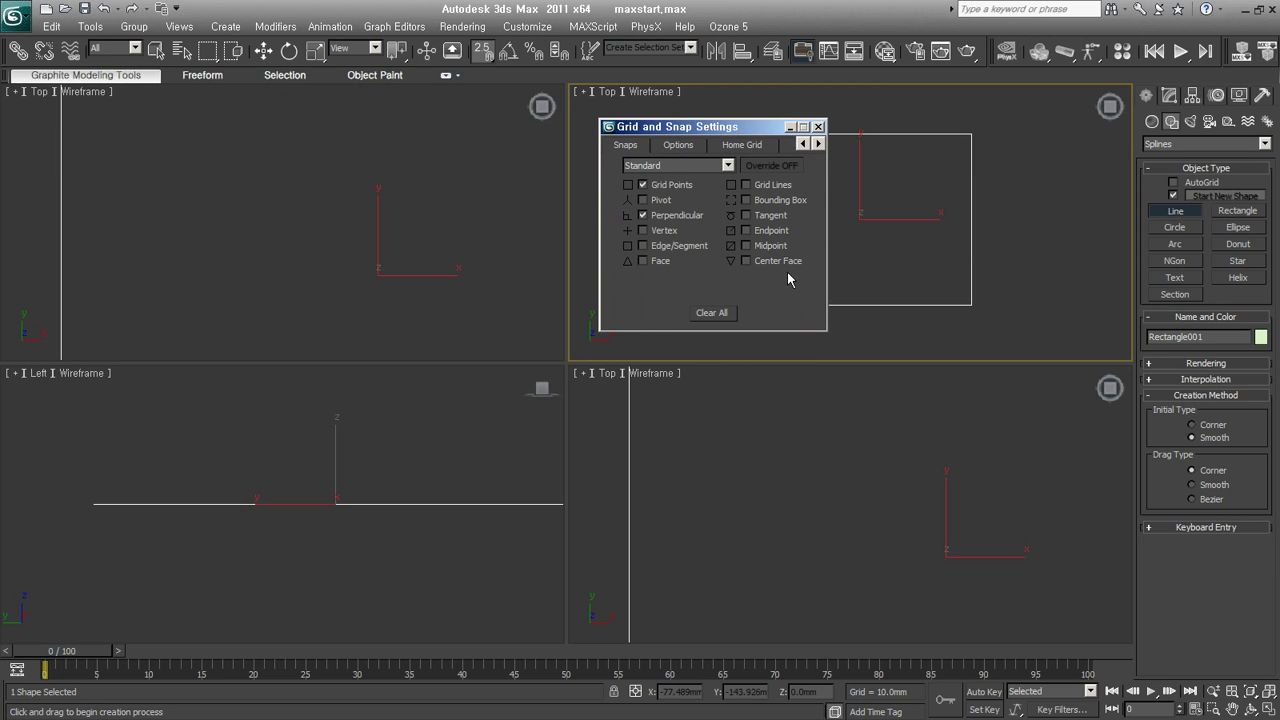
{"action": "left_click", "coordinate": [679, 215]}
{"action": "left_click", "coordinate": [674, 184]}
{"action": "left_click", "coordinate": [818, 127]}
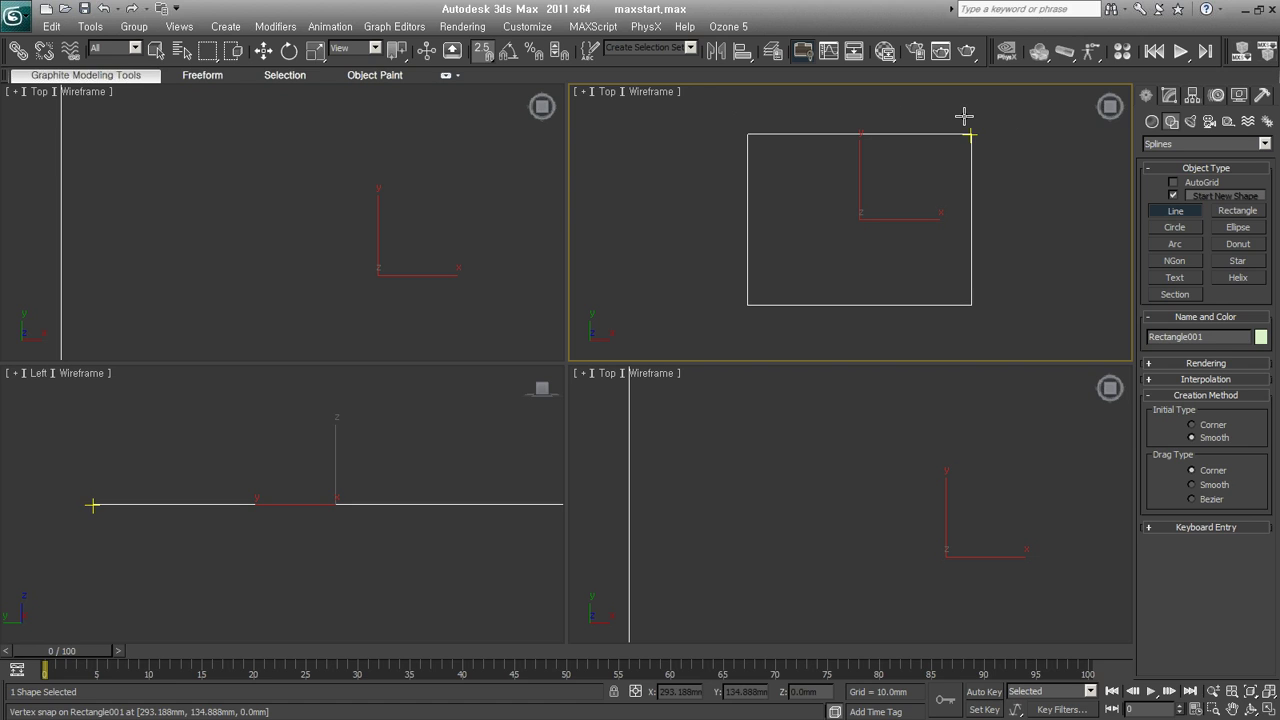
Snap a smooth closed line around the rectangle's corners, then undo it.
{"action": "left_click", "coordinate": [984, 308]}
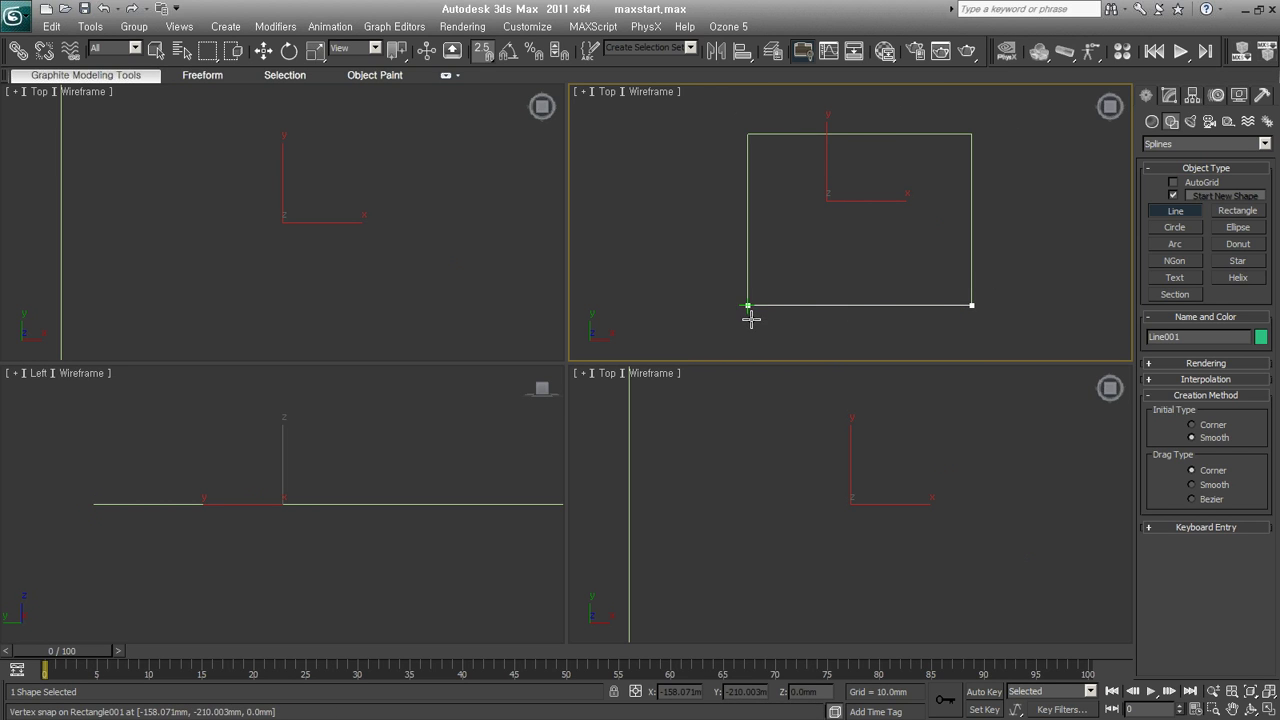
{"action": "left_click", "coordinate": [748, 305]}
{"action": "left_click", "coordinate": [748, 134]}
{"action": "left_click", "coordinate": [893, 124]}
{"action": "left_click", "coordinate": [971, 134]}
{"action": "left_click", "coordinate": [972, 305]}
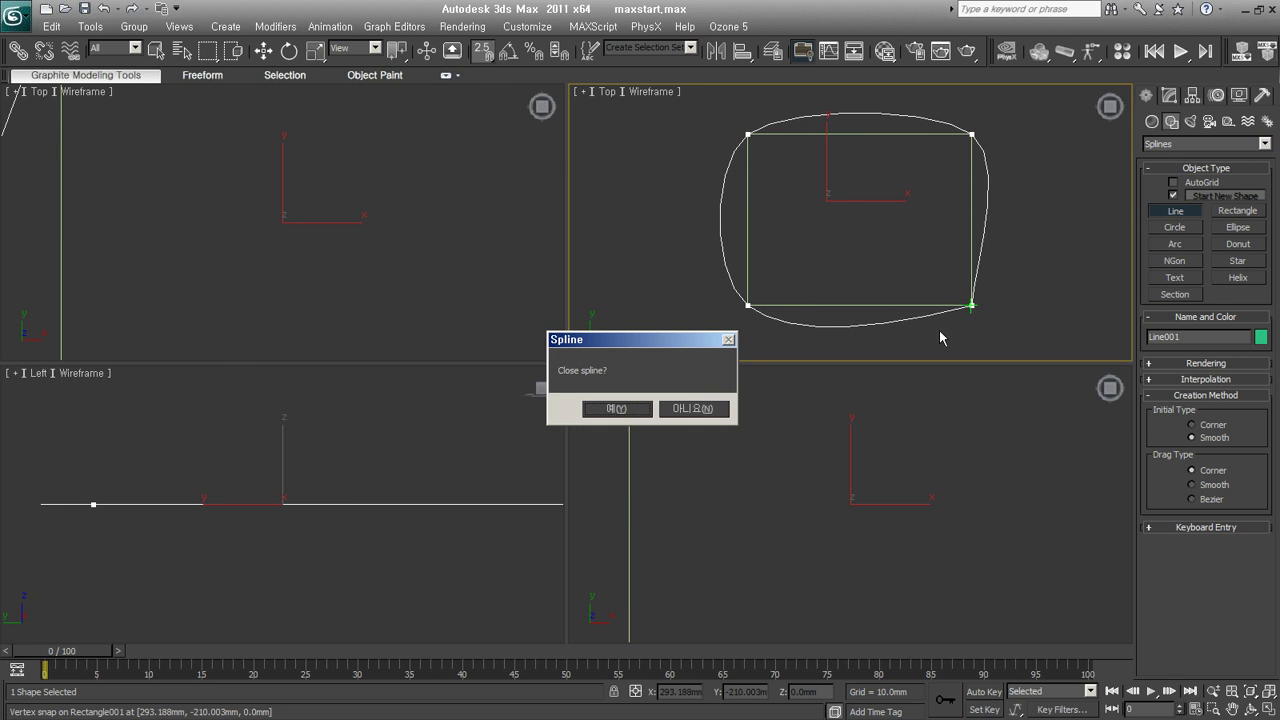
{"action": "left_click", "coordinate": [630, 410]}
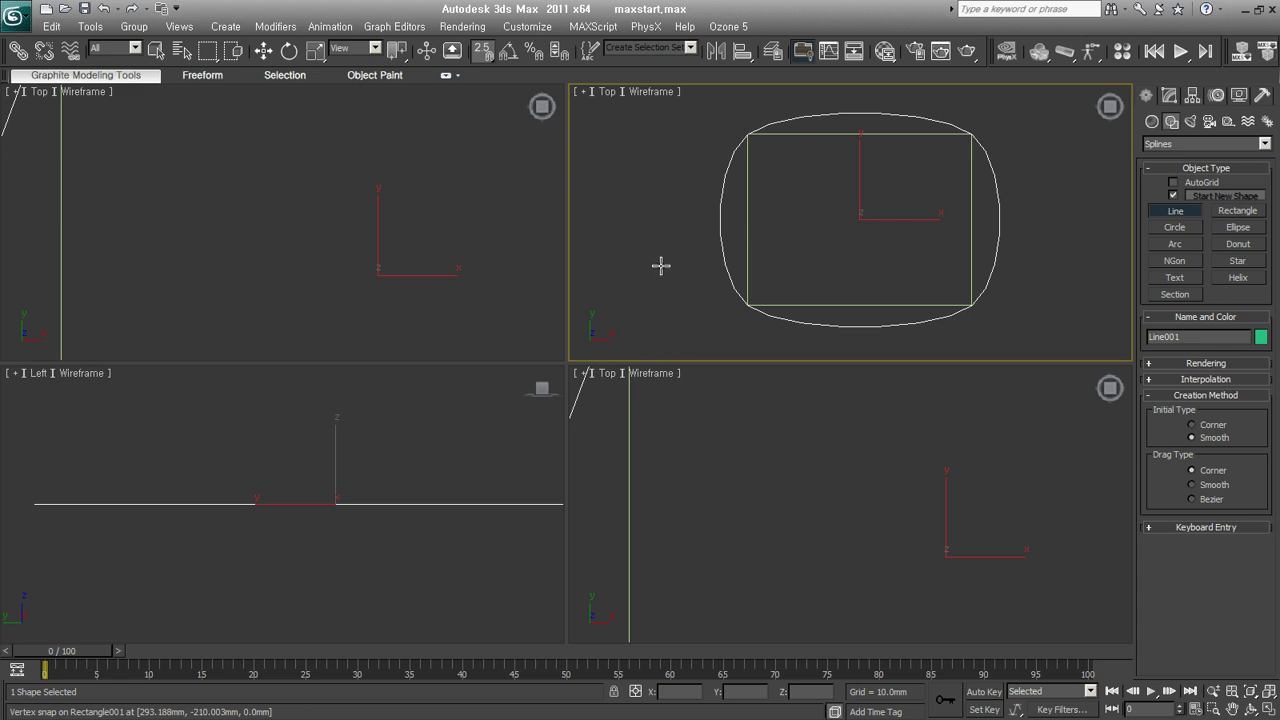
{"action": "key", "text": "ctrl+z"}
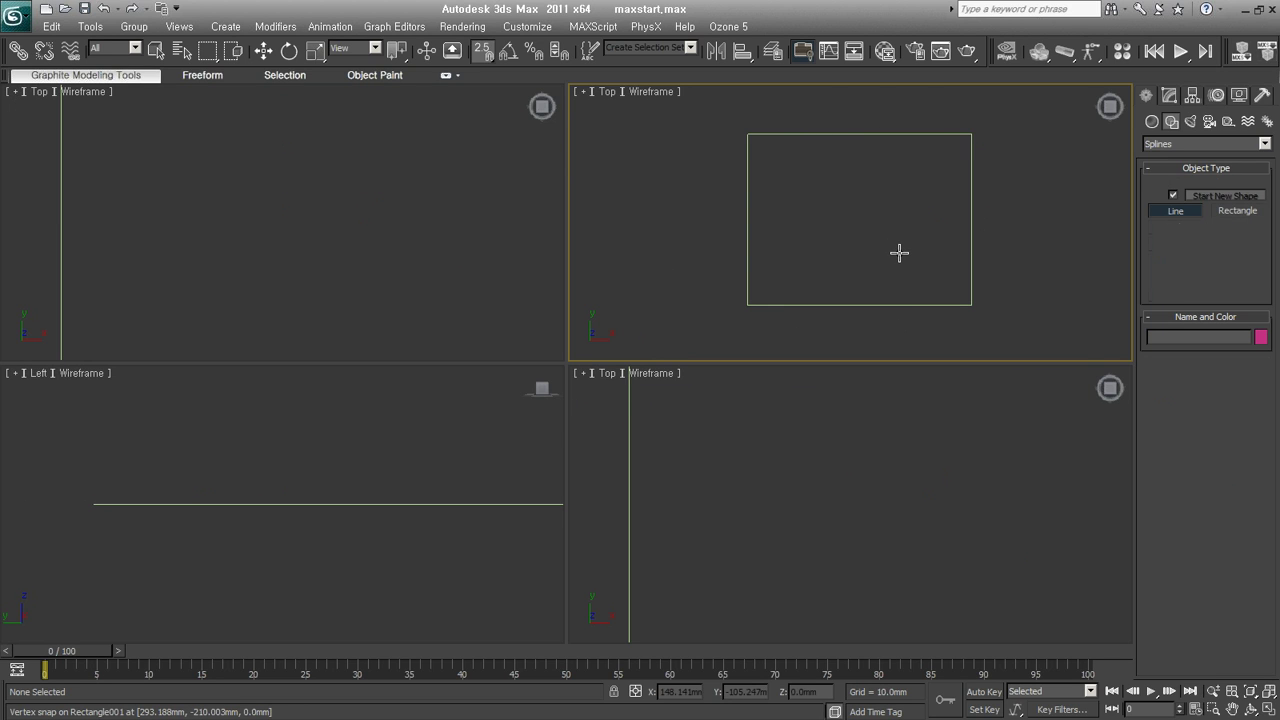
Set Initial Type to Corner and snap a closed line to the rectangle's four corners.
{"action": "left_click", "coordinate": [1209, 485]}
{"action": "left_click", "coordinate": [971, 306]}
{"action": "left_click", "coordinate": [748, 305]}
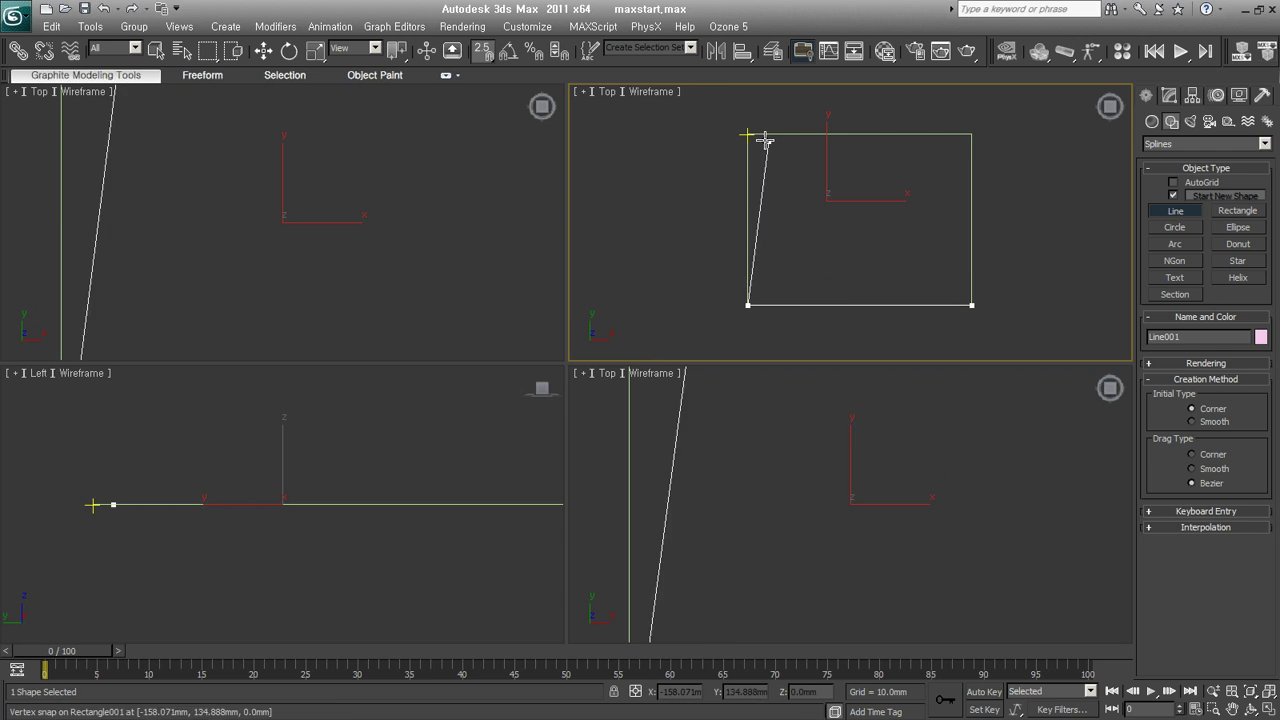
{"action": "left_click", "coordinate": [748, 134]}
{"action": "left_click", "coordinate": [971, 134]}
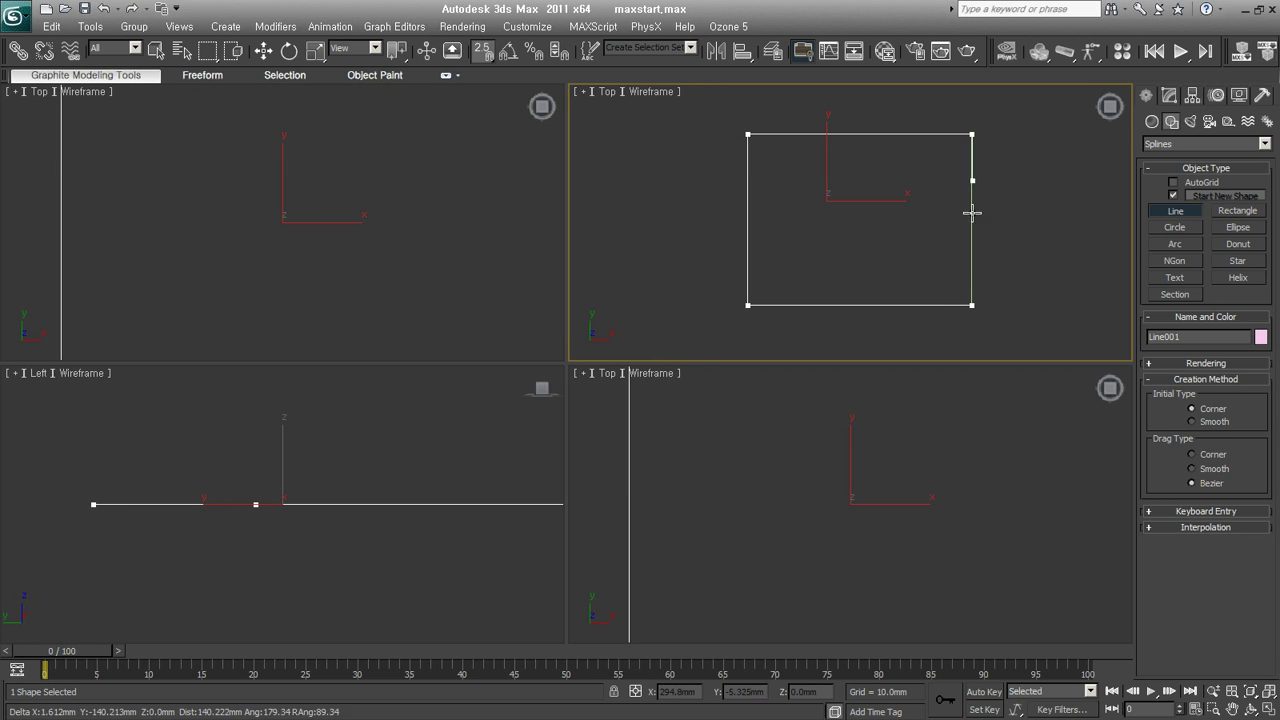
{"action": "left_click", "coordinate": [971, 305]}
{"action": "left_click", "coordinate": [614, 410]}
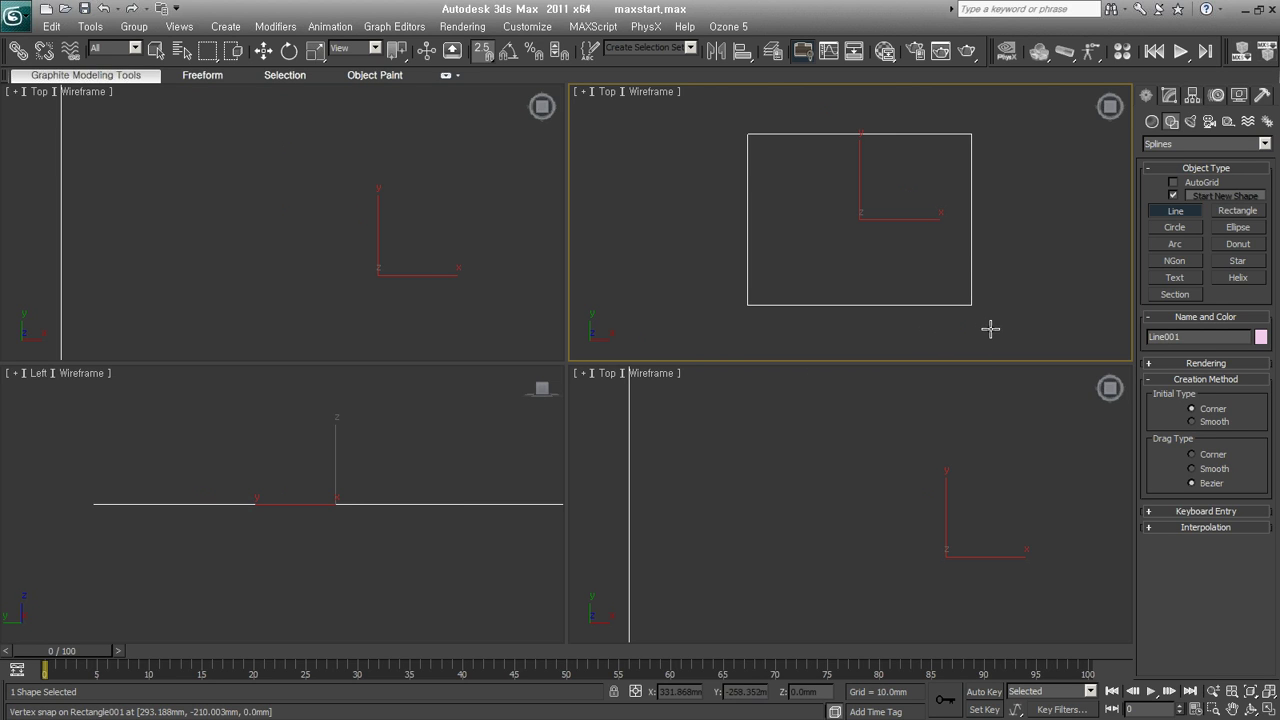
{"action": "right_click", "coordinate": [990, 336]}
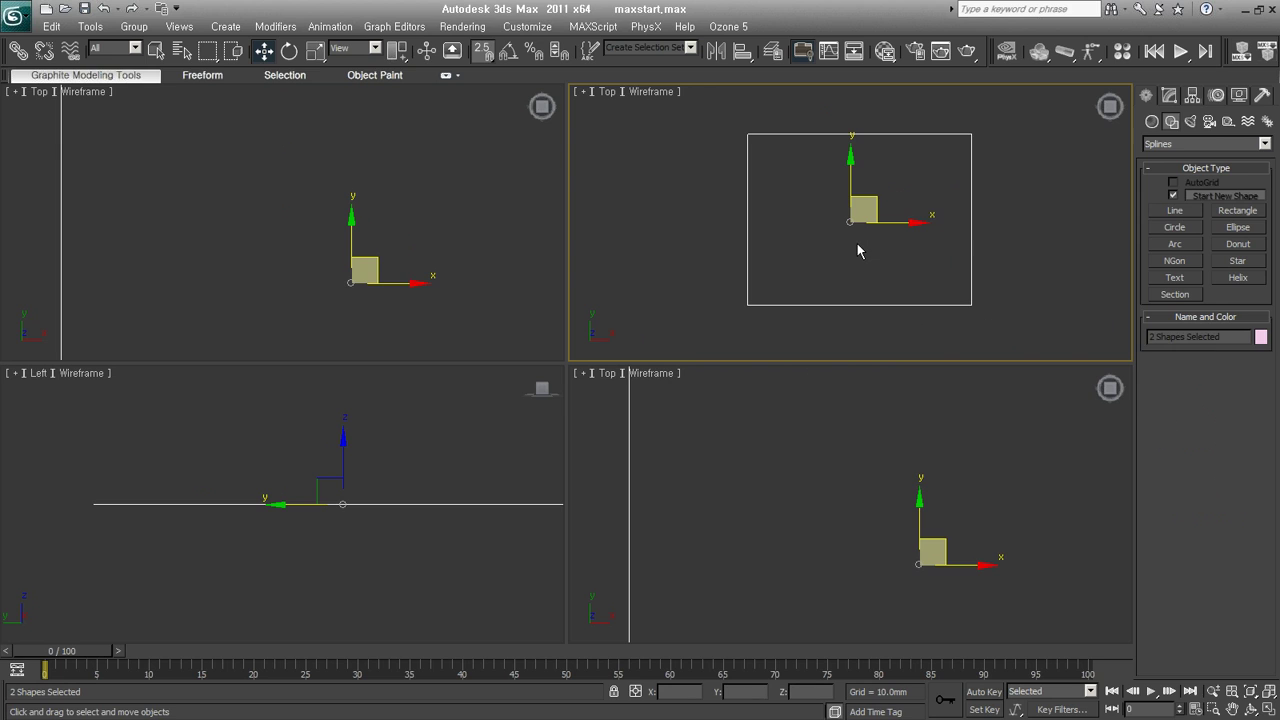
Delete both shapes and switch the bottom-right viewport to Perspective.
{"action": "key", "text": "Delete"}
{"action": "left_click", "coordinate": [889, 518]}
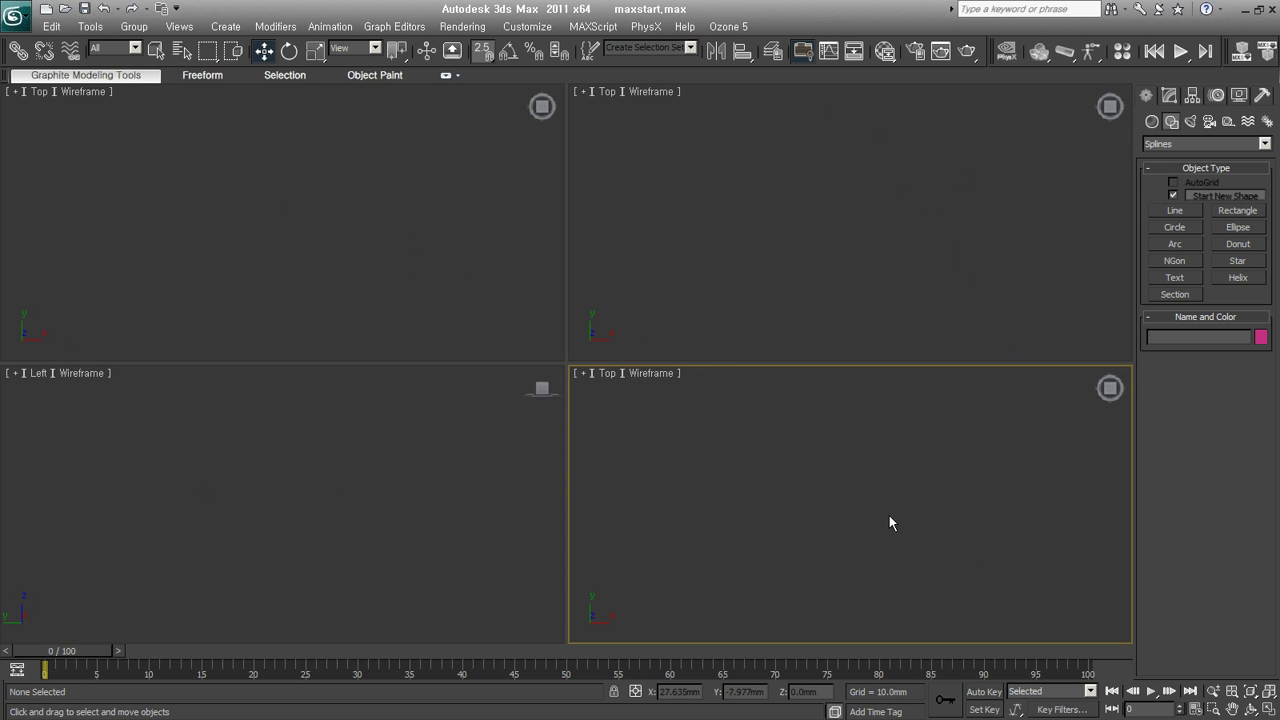
{"action": "key", "text": "p"}
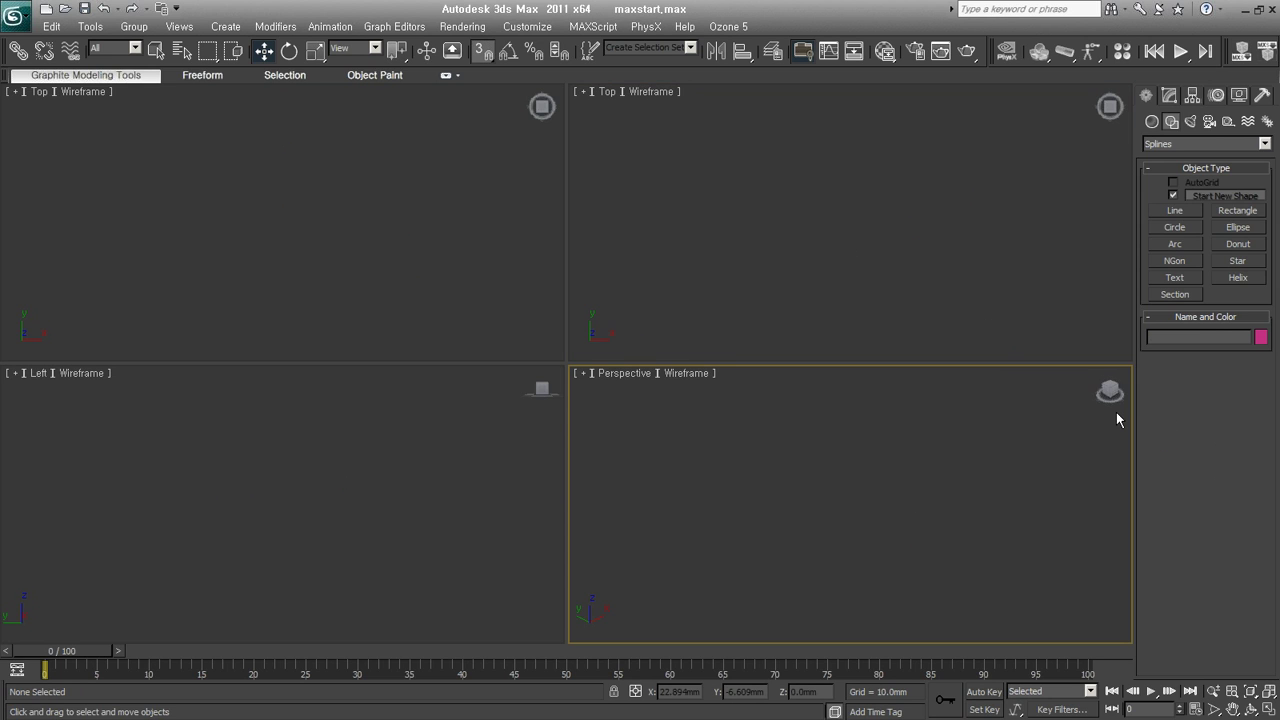
Create a tall Box001 (8.227 × 15.157 × 40.09 mm), then choose the Line spline tool.
{"action": "left_click", "coordinate": [1152, 121]}
{"action": "left_click", "coordinate": [1175, 198]}
{"action": "left_click_drag", "start_coordinate": [843, 531], "coordinate": [814, 509]}
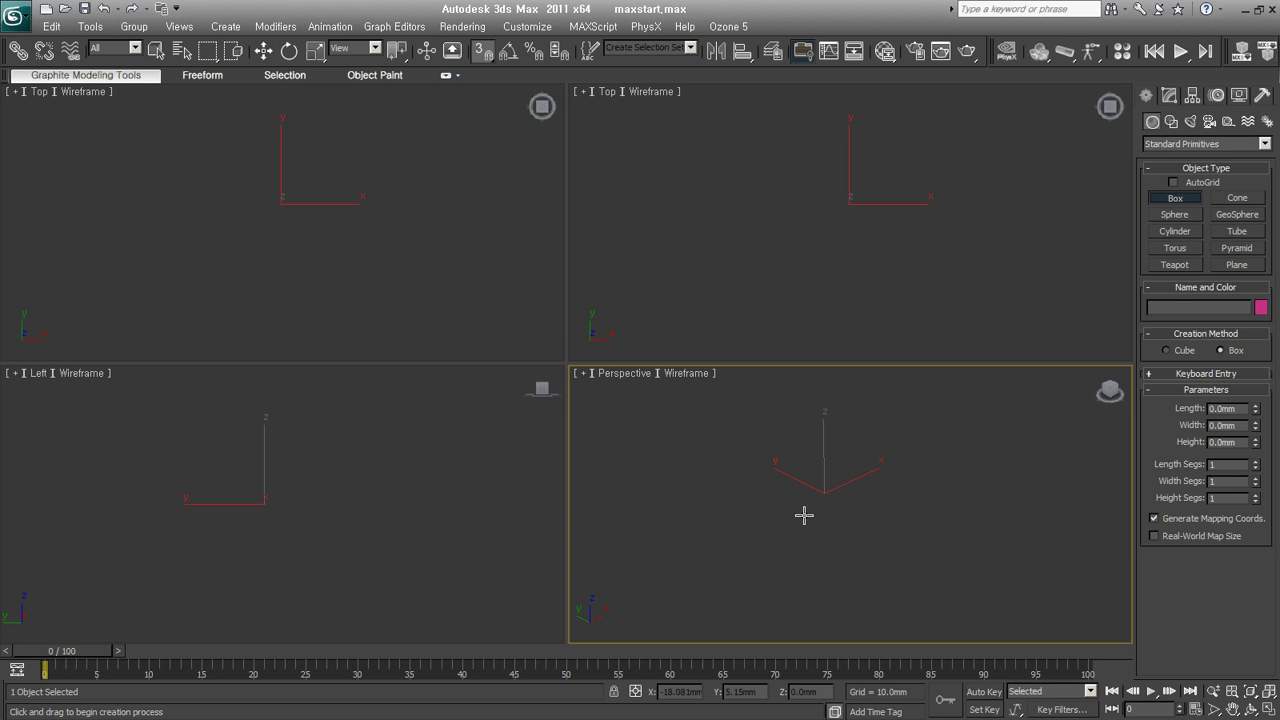
{"action": "left_click", "coordinate": [796, 545]}
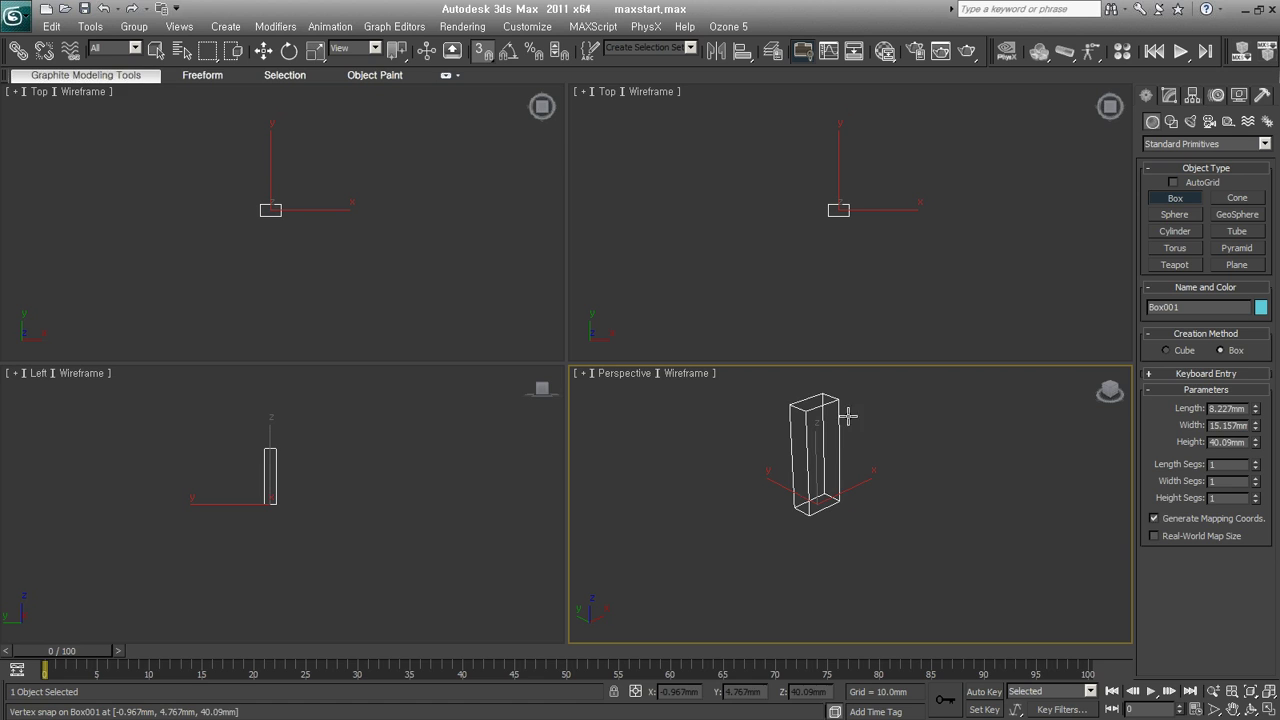
{"action": "left_click", "coordinate": [1172, 121]}
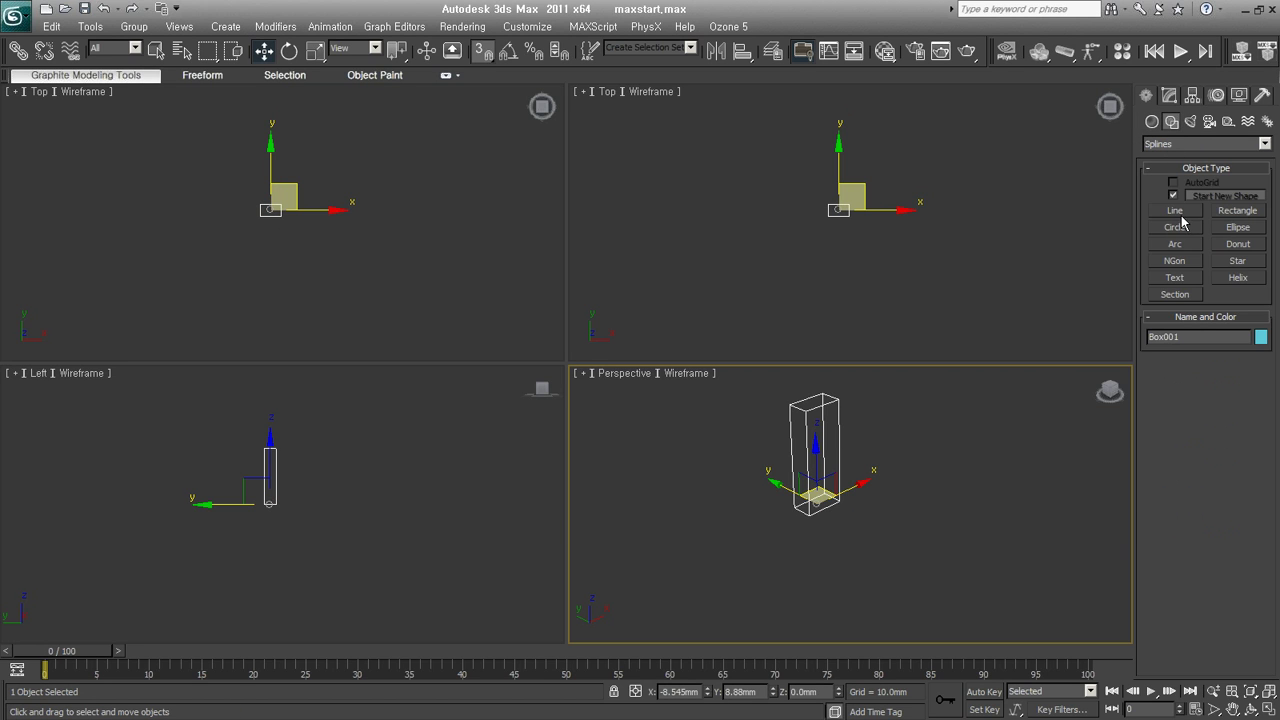
{"action": "left_click", "coordinate": [1178, 212]}
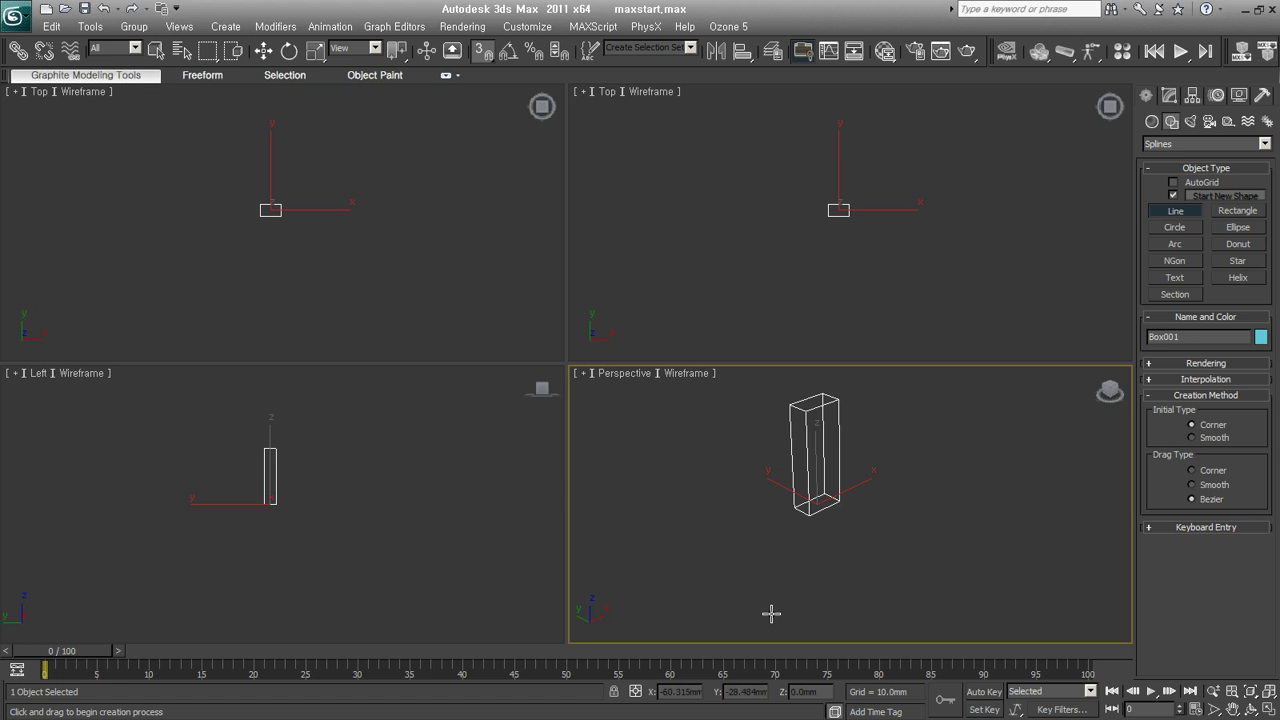
Show the home grid, turn on 3D snapping and pan the Perspective view slightly.
{"action": "key", "text": "g"}
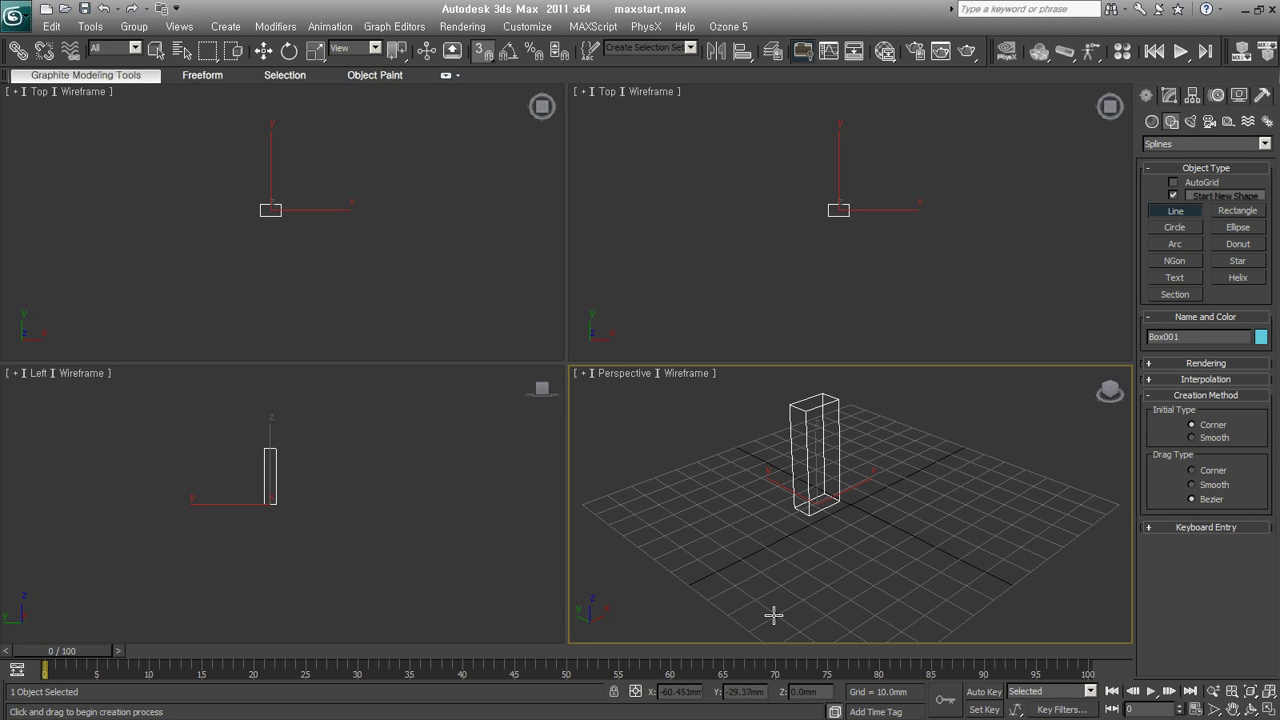
{"action": "left_click", "coordinate": [482, 51]}
{"action": "middle_click_drag", "start_coordinate": [871, 506], "coordinate": [886, 497]}
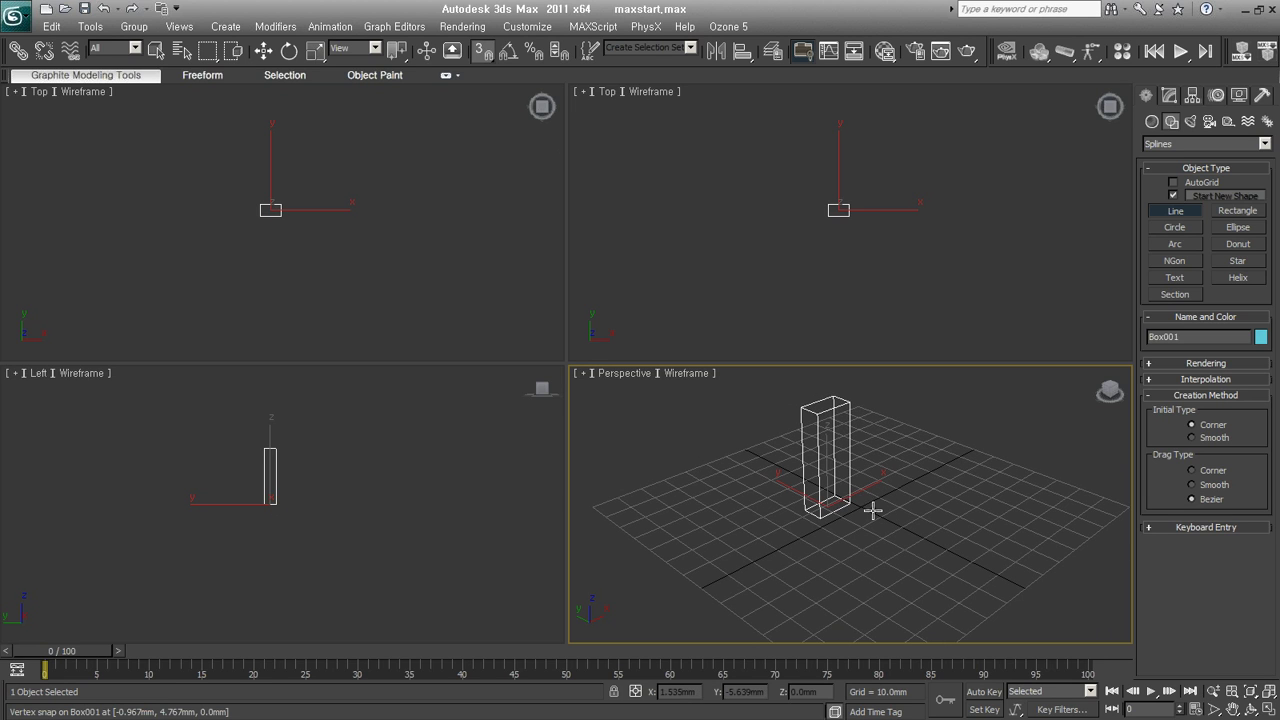
Draw a closed line snapped to two of the box's base corners, then delete it.
{"action": "left_click", "coordinate": [1010, 542]}
{"action": "left_click", "coordinate": [897, 606]}
{"action": "left_click", "coordinate": [794, 568]}
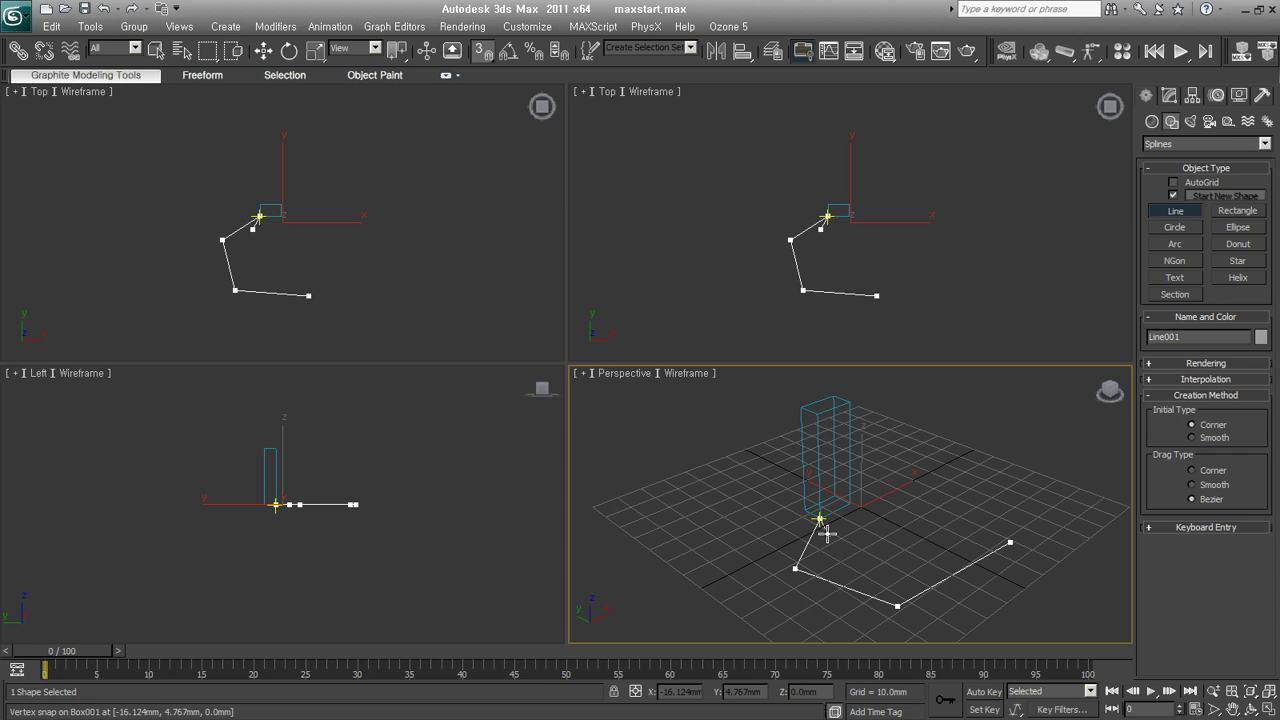
{"action": "left_click", "coordinate": [827, 533]}
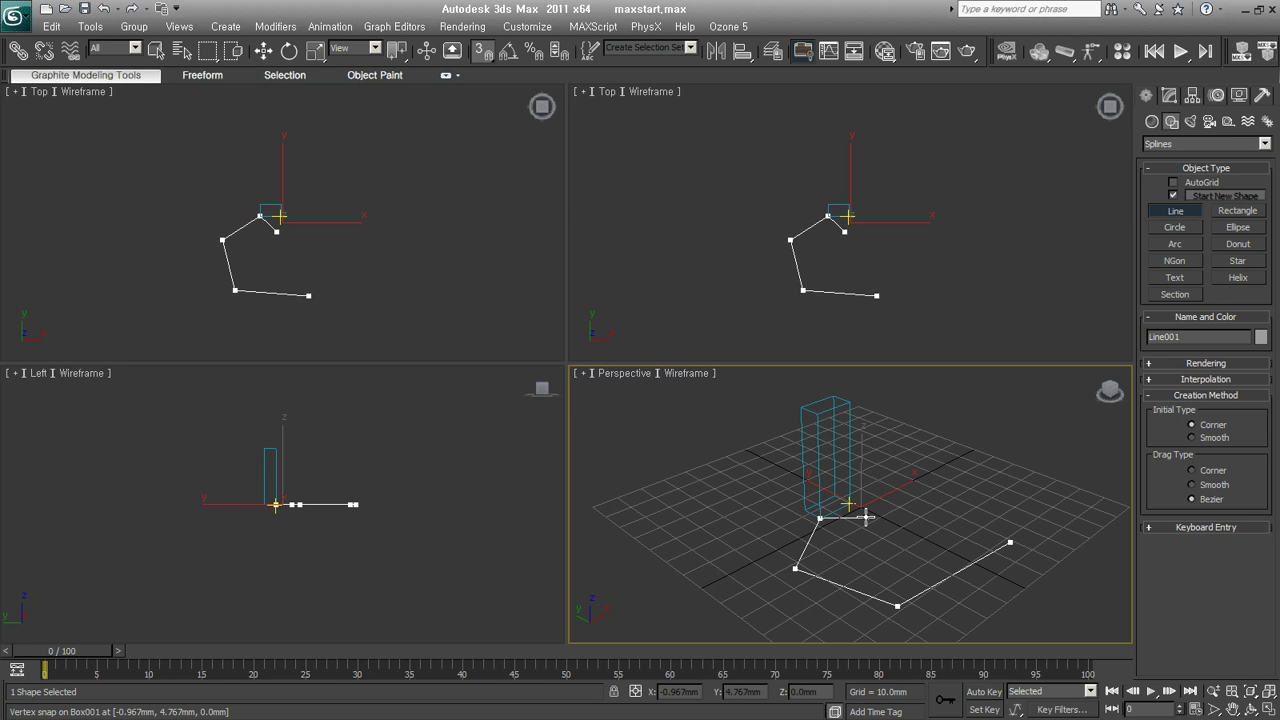
{"action": "left_click", "coordinate": [864, 516]}
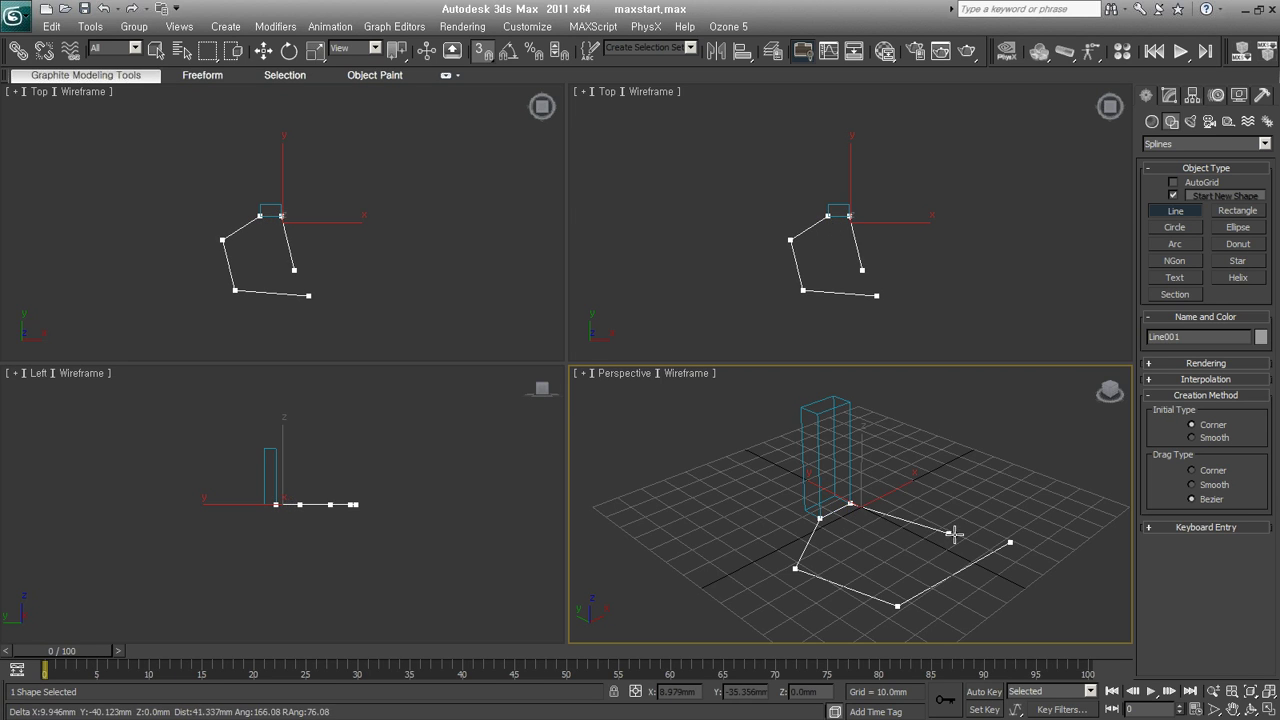
{"action": "left_click", "coordinate": [1010, 543]}
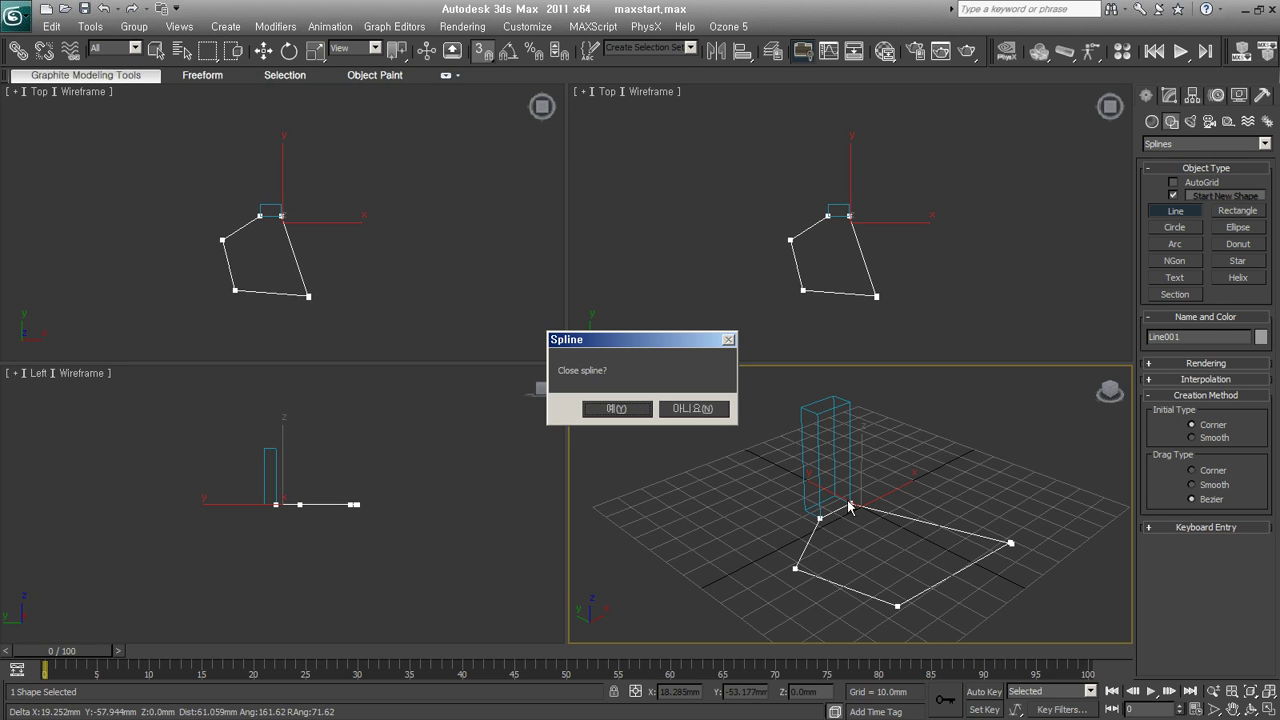
{"action": "left_click", "coordinate": [627, 414]}
{"action": "mouse_move", "coordinate": [929, 568]}
{"action": "middle_mouse_down", "text": "alt"}
{"action": "mouse_move", "coordinate": [1020, 517]}
{"action": "mouse_move", "coordinate": [931, 553]}
{"action": "middle_mouse_up", "text": "alt"}
{"action": "key", "text": "Delete"}
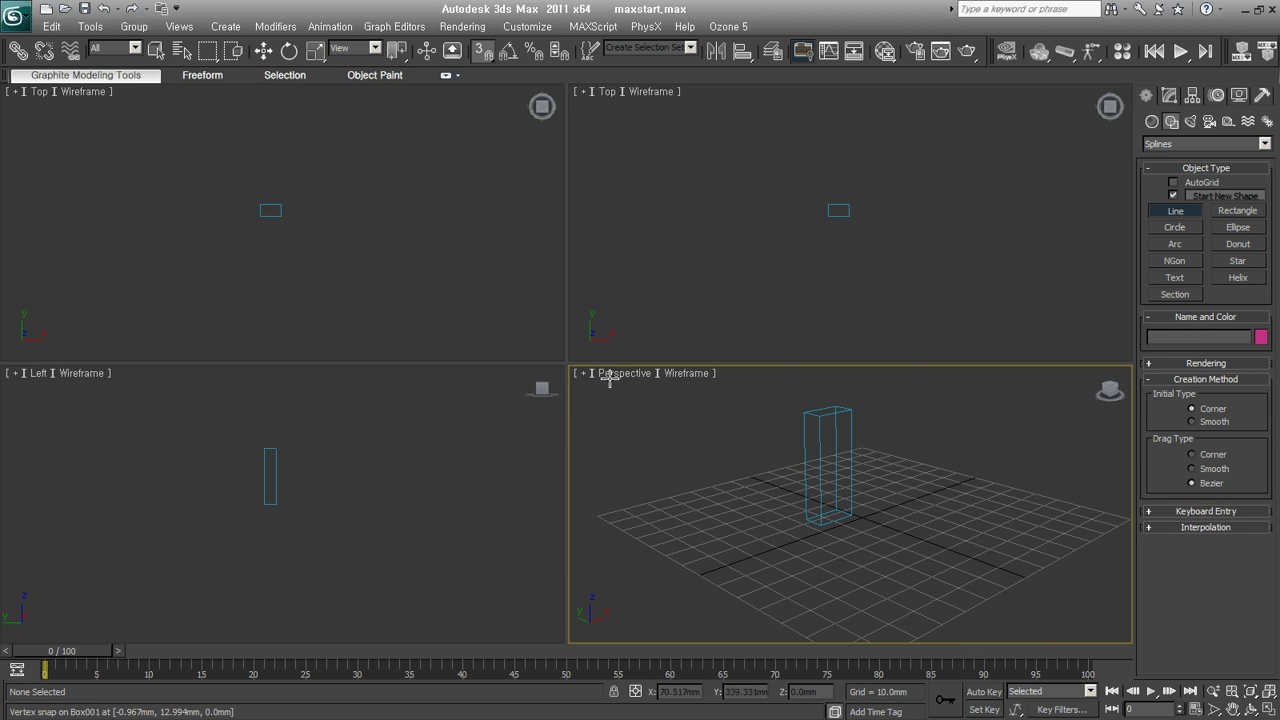
Draw a closed line from the grid up to the box's two top corners and back.
{"action": "left_click", "coordinate": [980, 557]}
{"action": "left_click", "coordinate": [877, 603]}
{"action": "left_click", "coordinate": [788, 560]}
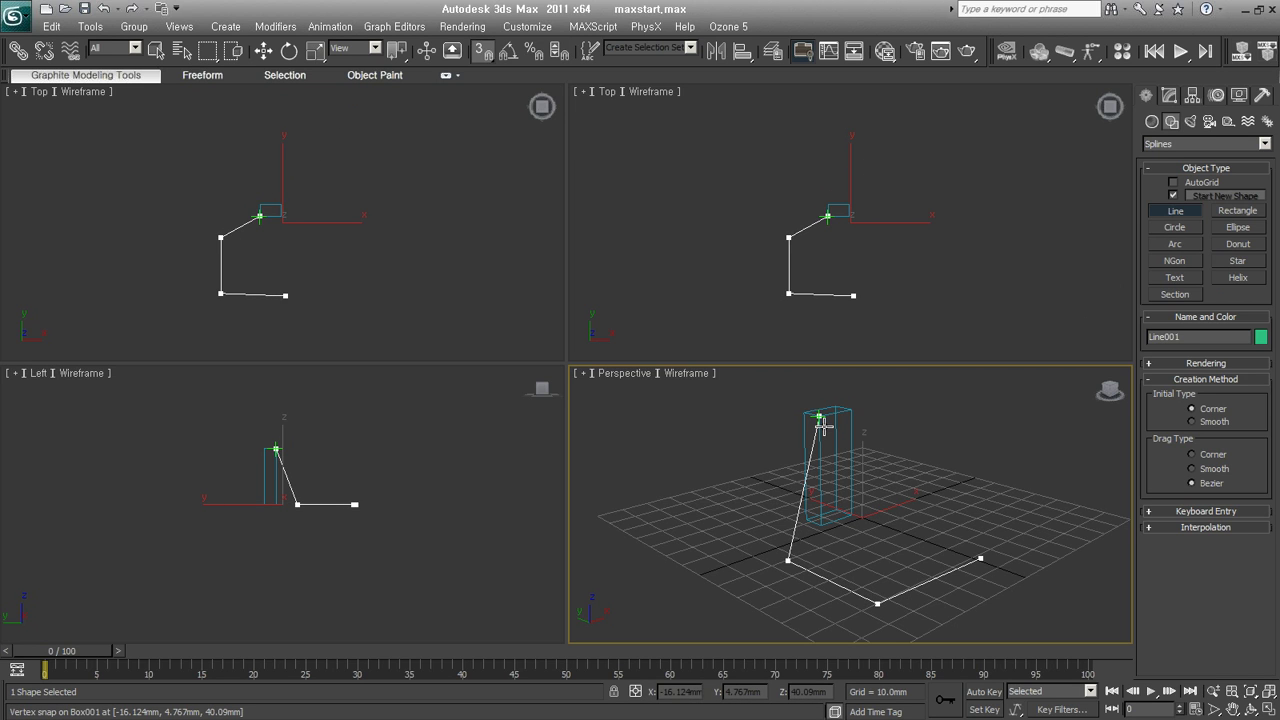
{"action": "left_click", "coordinate": [824, 421]}
{"action": "left_click", "coordinate": [857, 411]}
{"action": "left_click", "coordinate": [852, 515]}
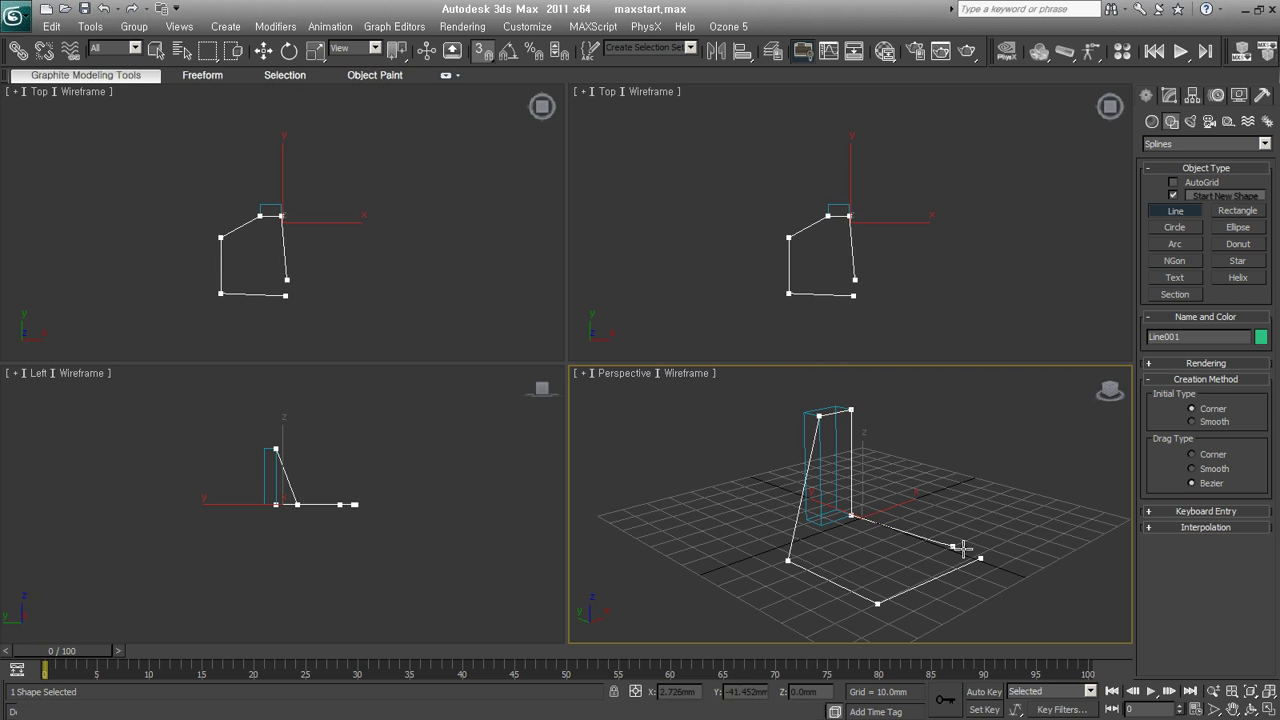
{"action": "left_click", "coordinate": [982, 558]}
{"action": "left_click", "coordinate": [617, 408]}
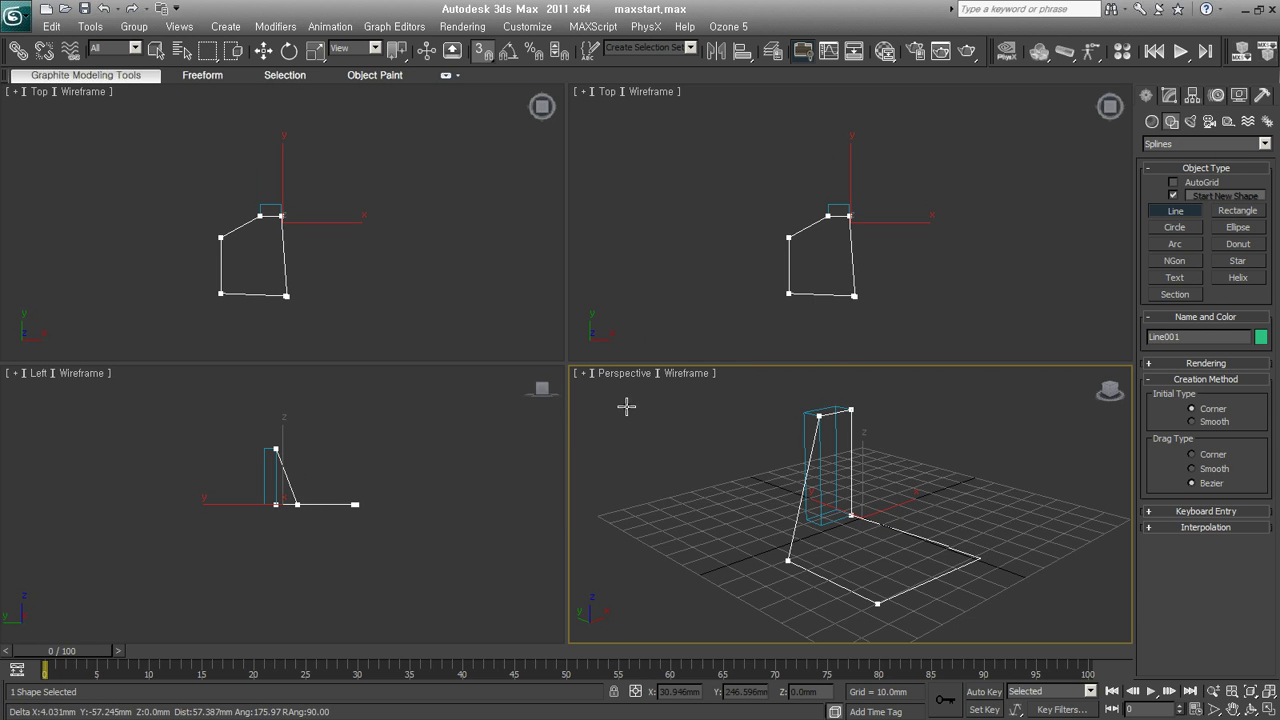
Orbit the Perspective view and open the Snaps Toggle dimension flyout.
{"action": "mouse_move", "coordinate": [617, 405]}
{"action": "middle_mouse_down", "text": "alt"}
{"action": "mouse_move", "coordinate": [854, 574]}
{"action": "mouse_move", "coordinate": [934, 544]}
{"action": "mouse_move", "coordinate": [943, 491]}
{"action": "mouse_move", "coordinate": [857, 486]}
{"action": "mouse_move", "coordinate": [732, 530]}
{"action": "mouse_move", "coordinate": [743, 566]}
{"action": "mouse_move", "coordinate": [820, 563]}
{"action": "middle_mouse_up", "text": "alt"}
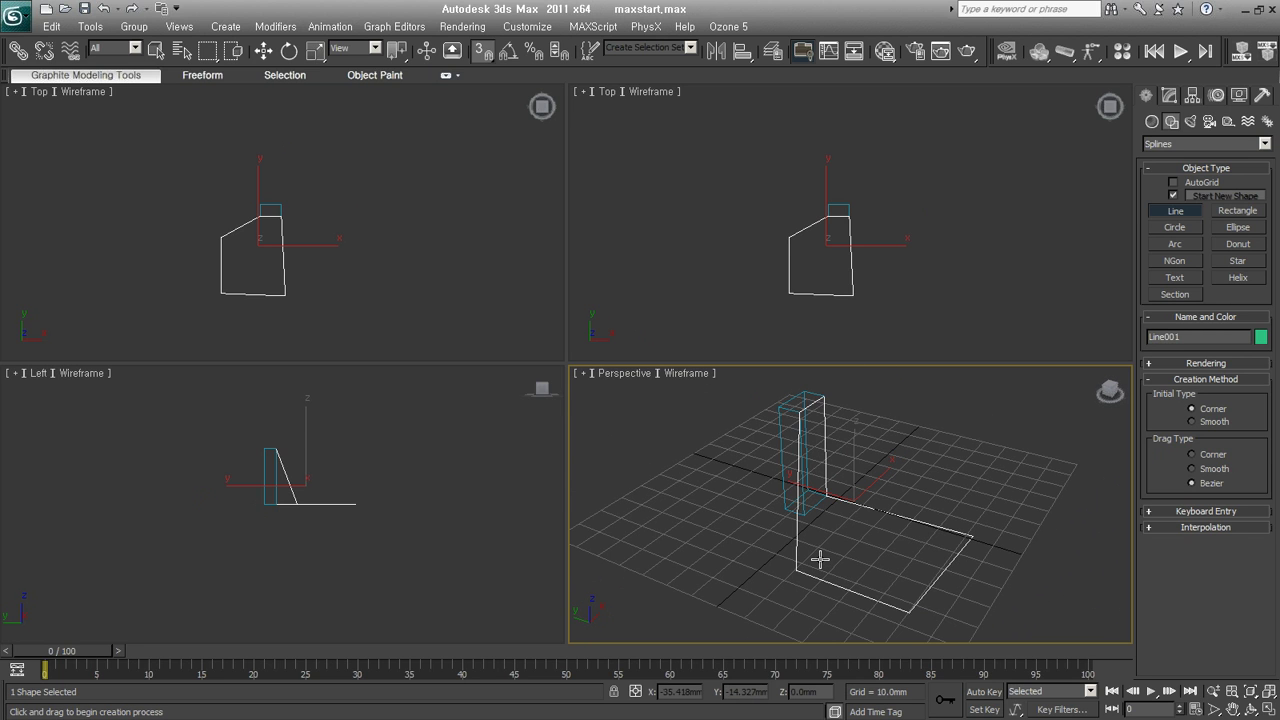
{"action": "middle_click_drag", "start_coordinate": [843, 483], "coordinate": [866, 497], "text": "alt"}
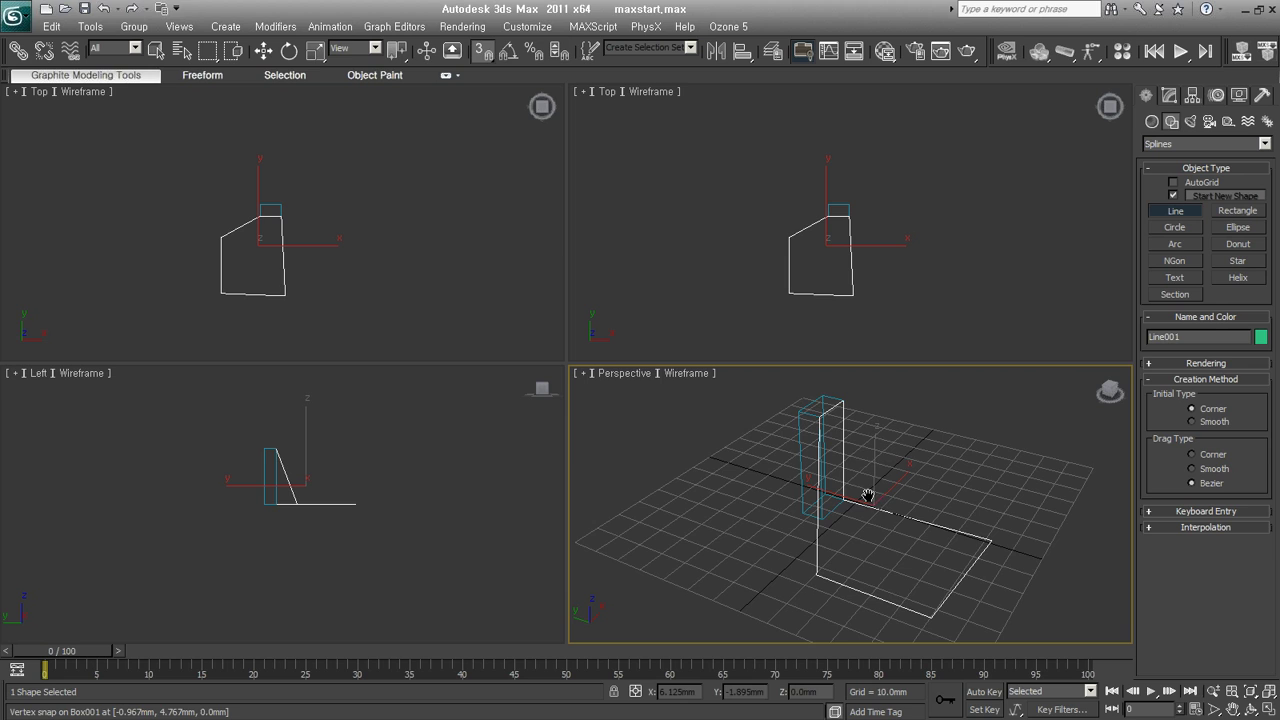
{"action": "left_click", "coordinate": [479, 60]}
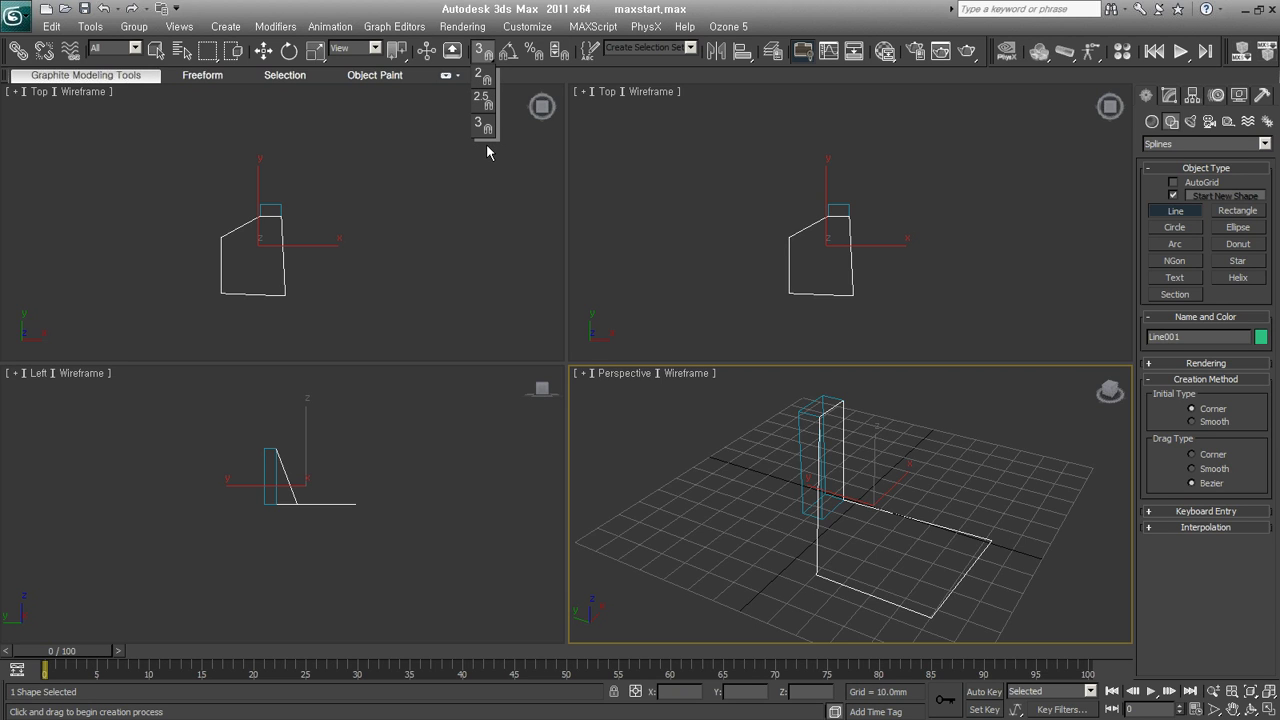
Switch snapping to 2D, remove the closed line, and start a test line on the grid.
{"action": "left_click", "coordinate": [492, 84]}
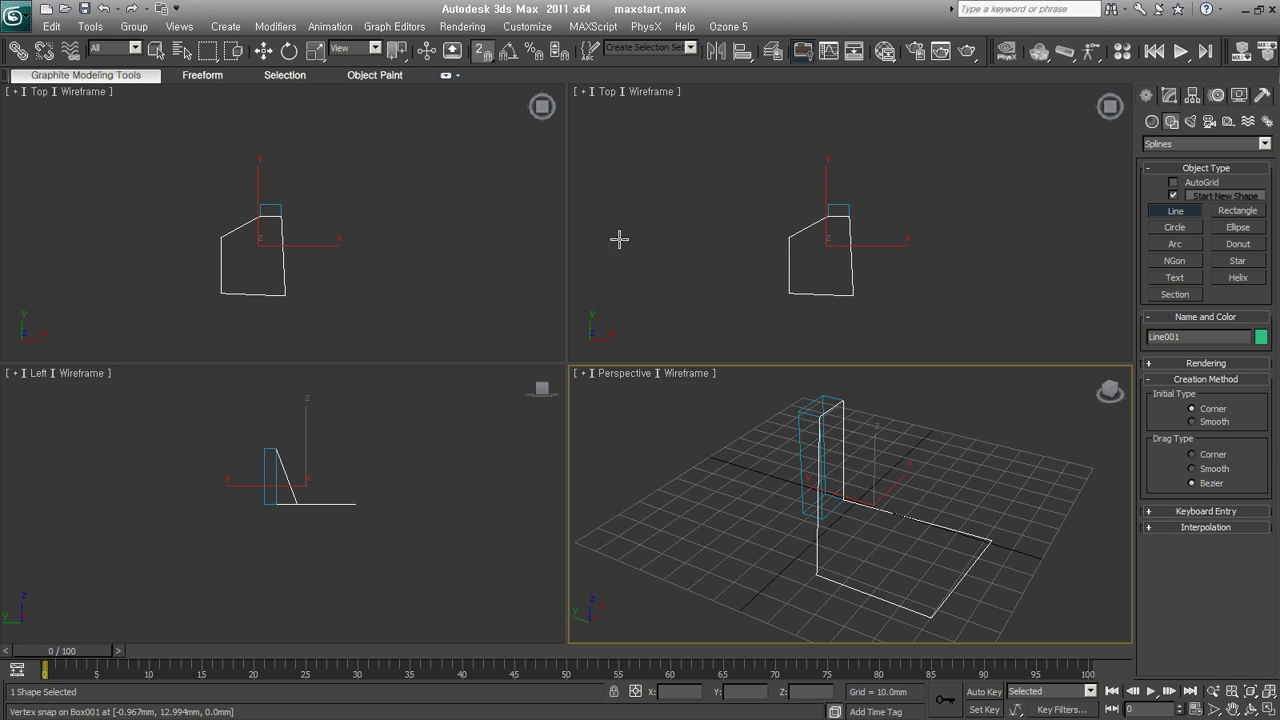
{"action": "key", "text": "Escape"}
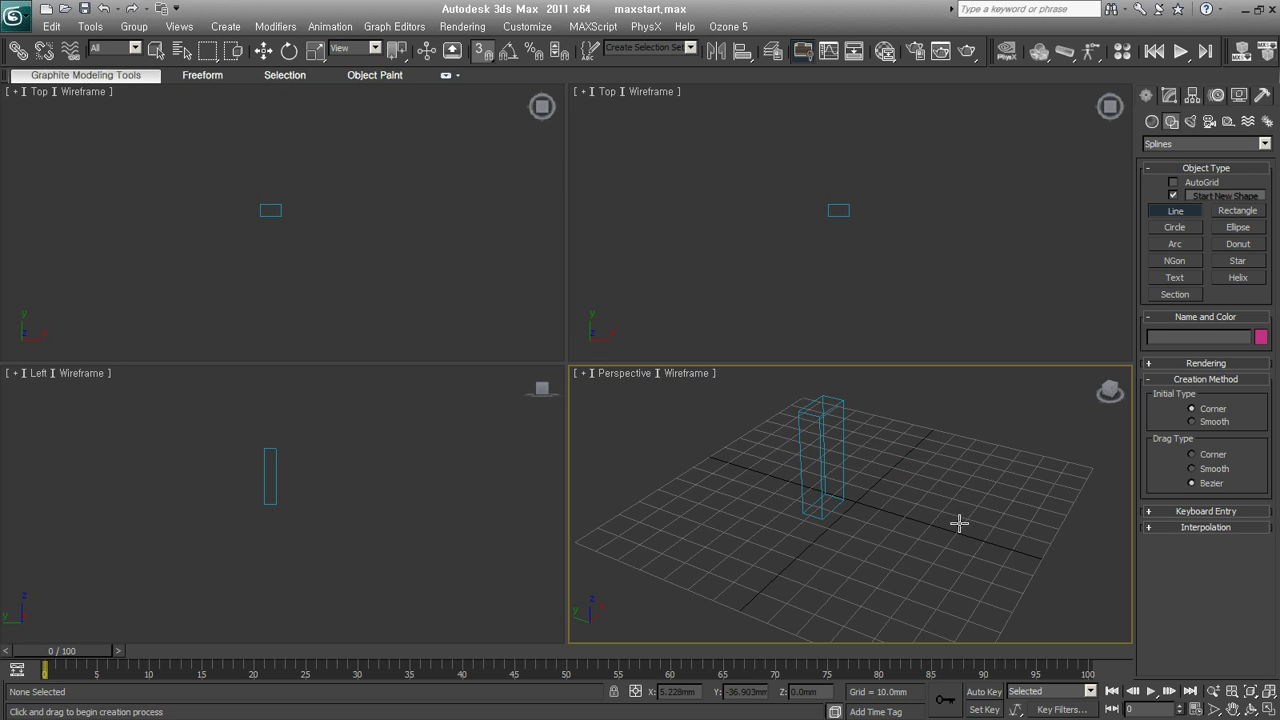
{"action": "left_click", "coordinate": [980, 523]}
{"action": "left_click", "coordinate": [884, 584]}
{"action": "left_click", "coordinate": [800, 554]}
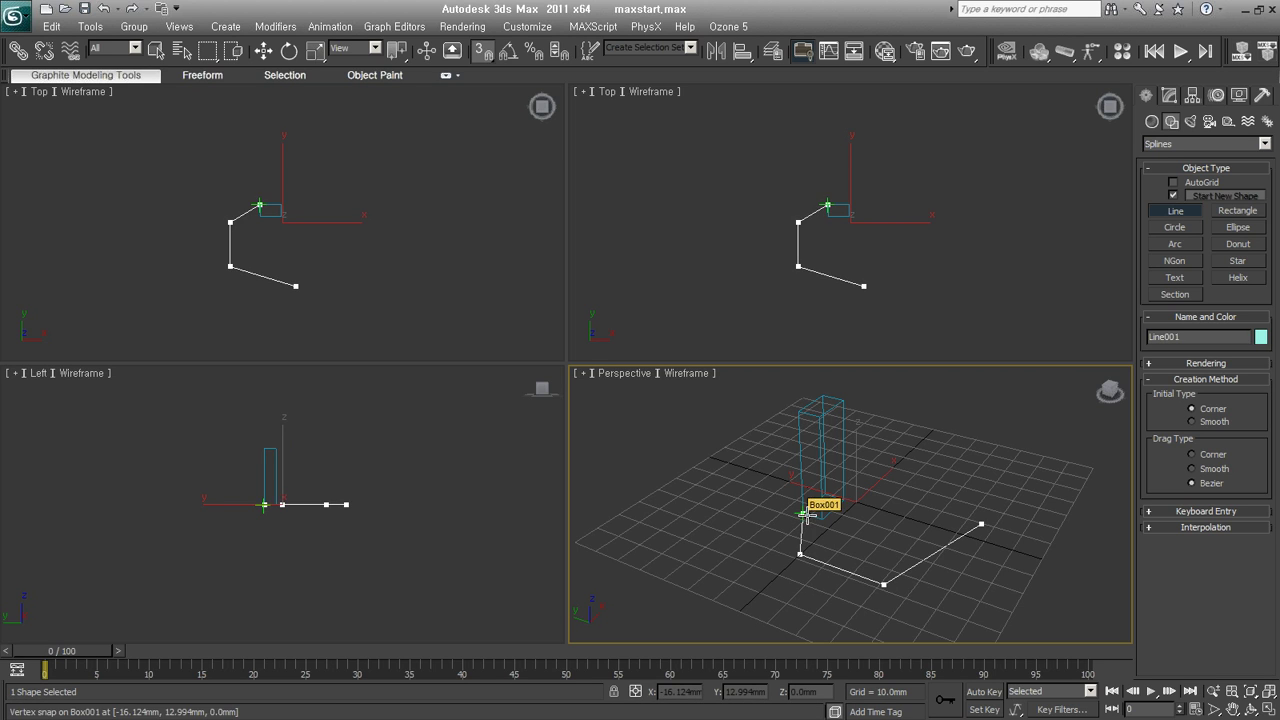
Try snapping the test line to the box corner, undo it, and keep 3D snapping.
{"action": "left_click", "coordinate": [813, 423]}
{"action": "key", "text": "ctrl+z"}
{"action": "left_click", "coordinate": [488, 62]}
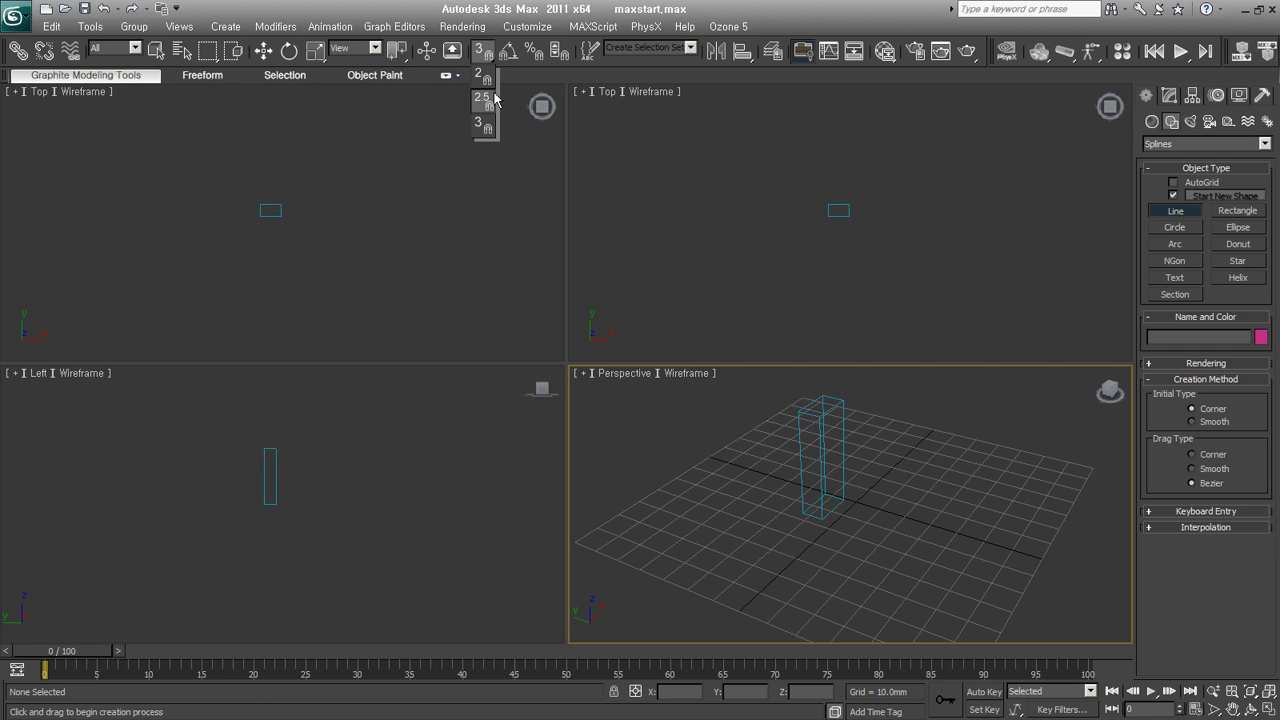
{"action": "left_click_drag", "start_coordinate": [488, 82], "coordinate": [660, 224]}
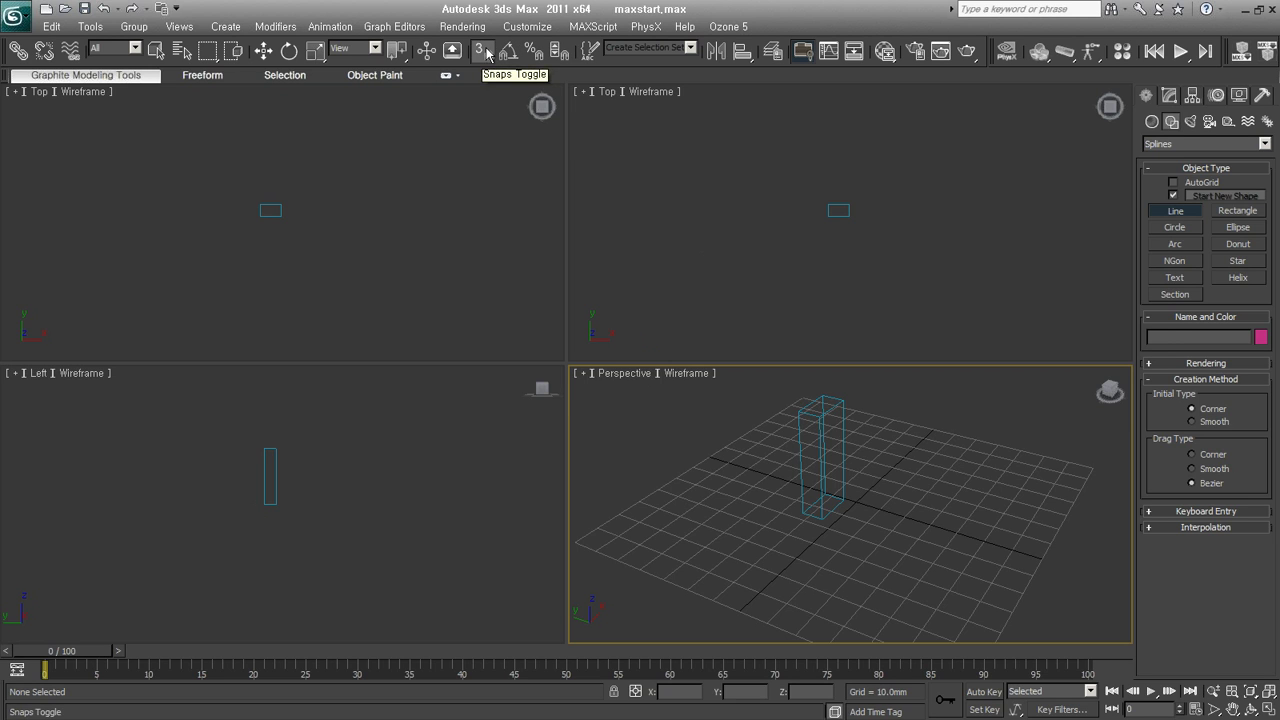
{"action": "left_click_drag", "start_coordinate": [487, 53], "coordinate": [484, 78]}
{"action": "left_click", "coordinate": [908, 280]}
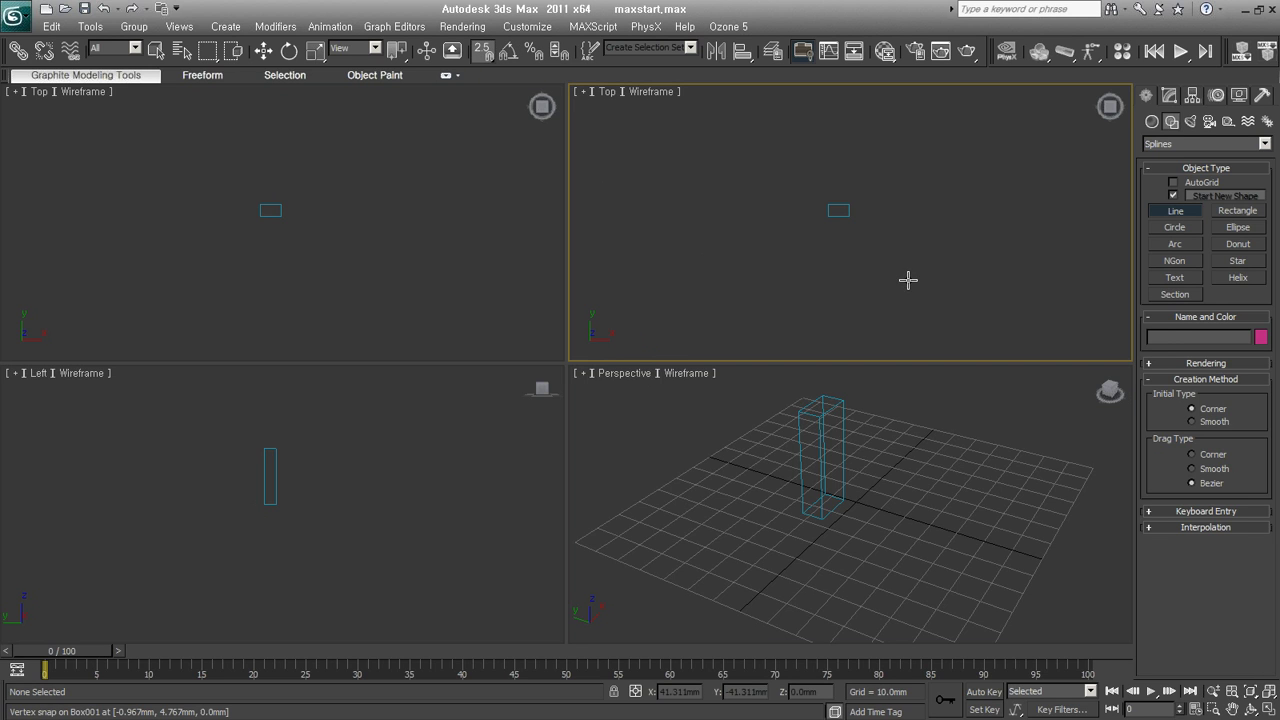
{"action": "left_click", "coordinate": [808, 292]}
{"action": "left_click", "coordinate": [822, 261]}
{"action": "left_click", "coordinate": [862, 249]}
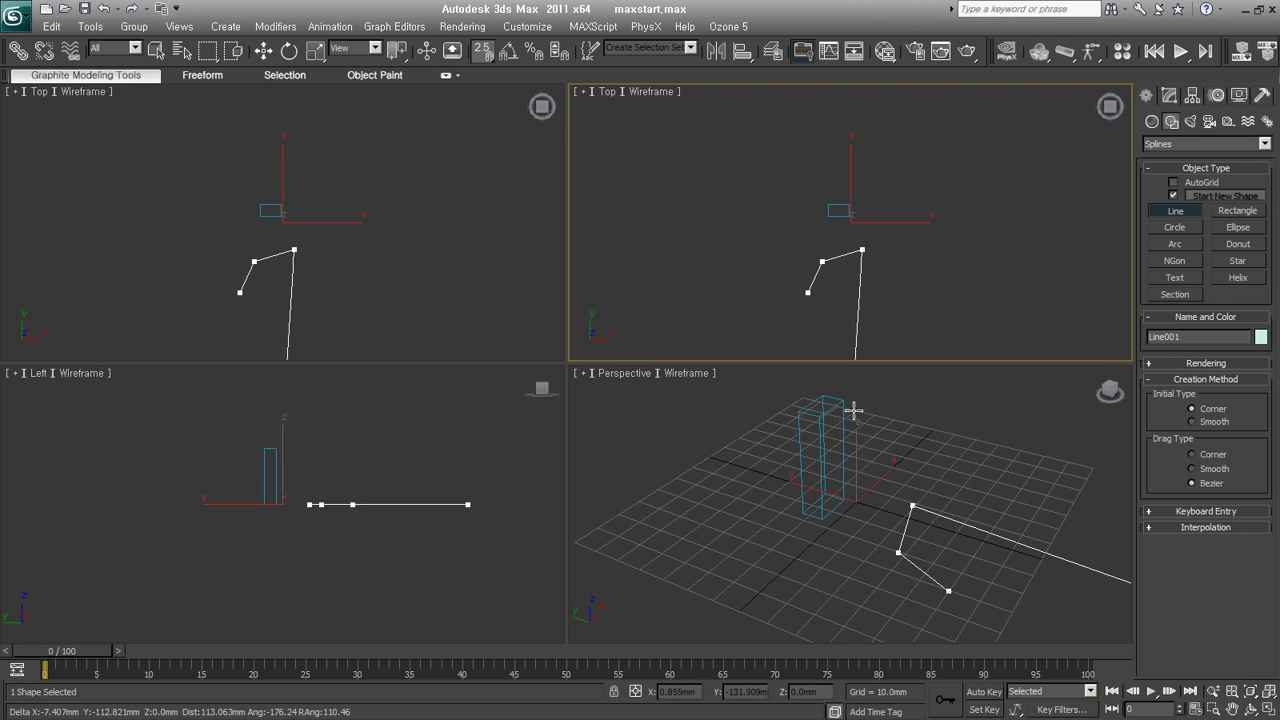
{"action": "right_click", "coordinate": [843, 400]}
{"action": "key", "text": "ctrl+z"}
{"action": "left_click", "coordinate": [843, 405]}
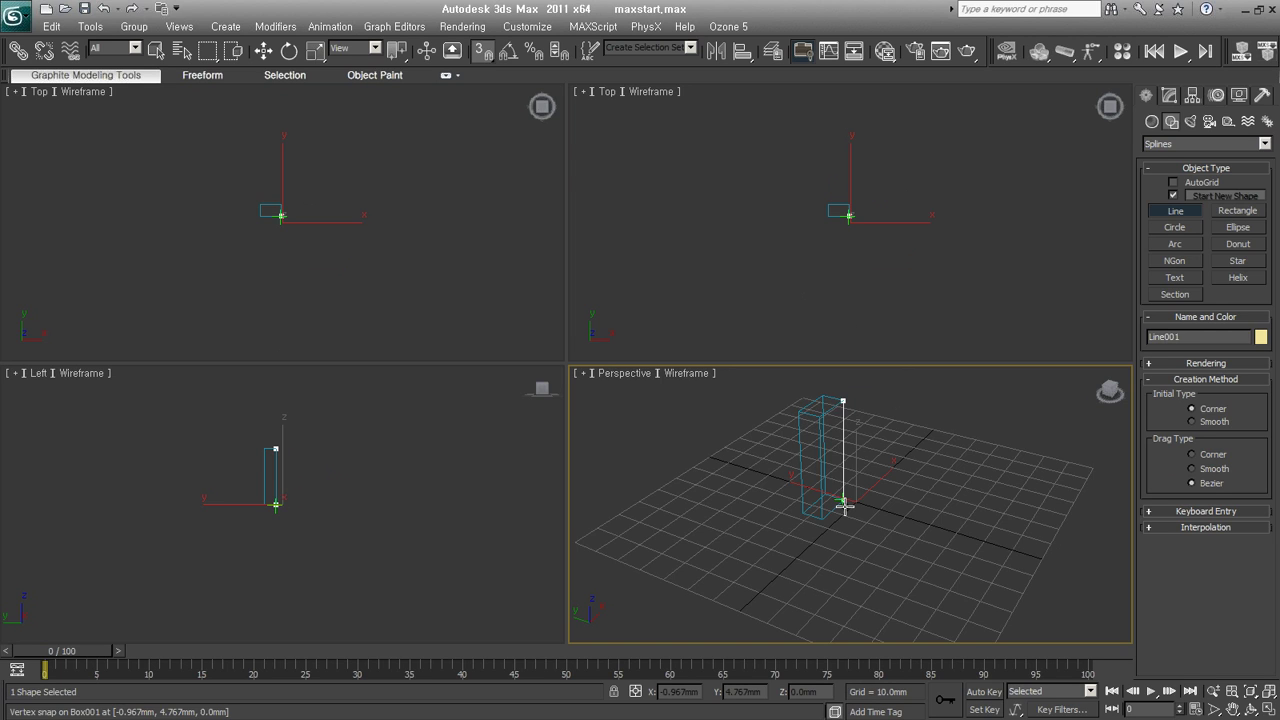
{"action": "right_click", "coordinate": [845, 505]}
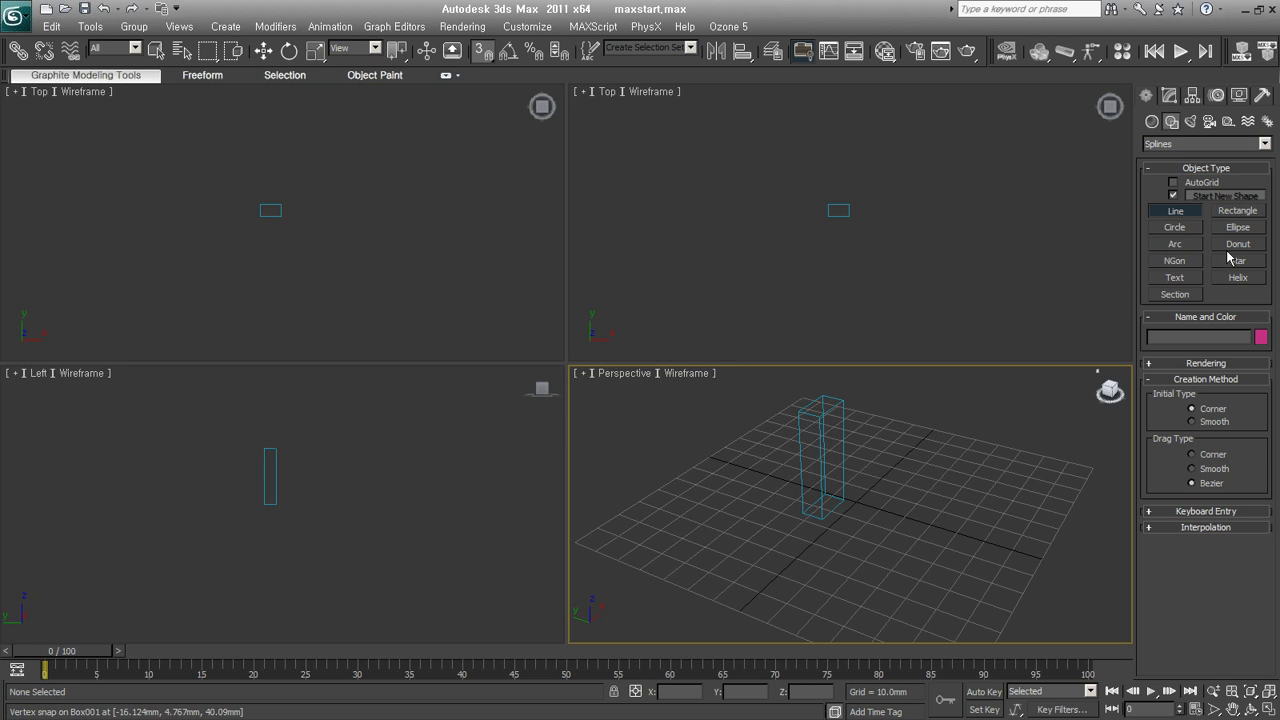
{"action": "left_click", "coordinate": [941, 580]}
{"action": "left_click", "coordinate": [783, 582]}
{"action": "left_click", "coordinate": [825, 533]}
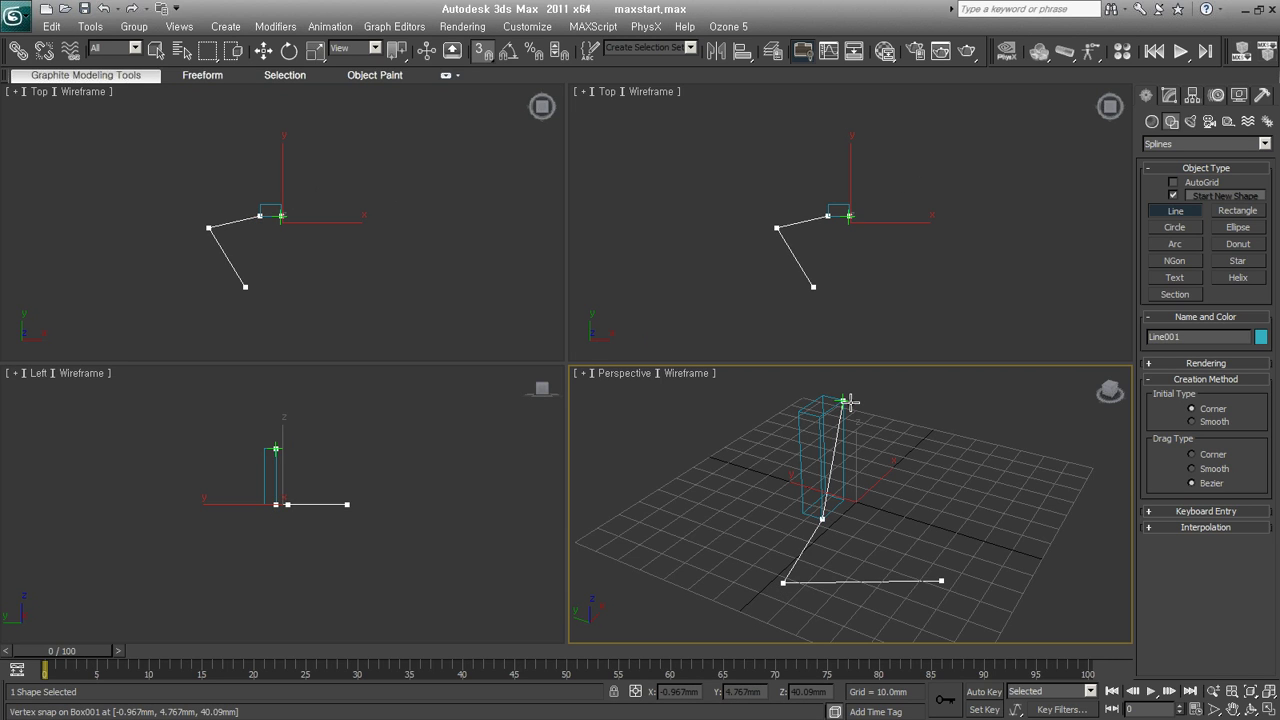
{"action": "left_click", "coordinate": [858, 402]}
{"action": "right_click", "coordinate": [975, 486]}
{"action": "middle_click_drag", "start_coordinate": [1006, 543], "coordinate": [957, 620], "text": "alt"}
{"action": "mouse_move", "coordinate": [971, 408]}
{"action": "middle_mouse_down", "text": "alt"}
{"action": "mouse_move", "coordinate": [908, 628]}
{"action": "mouse_move", "coordinate": [948, 545]}
{"action": "mouse_move", "coordinate": [903, 509]}
{"action": "mouse_move", "coordinate": [878, 533]}
{"action": "middle_mouse_up", "text": "alt"}
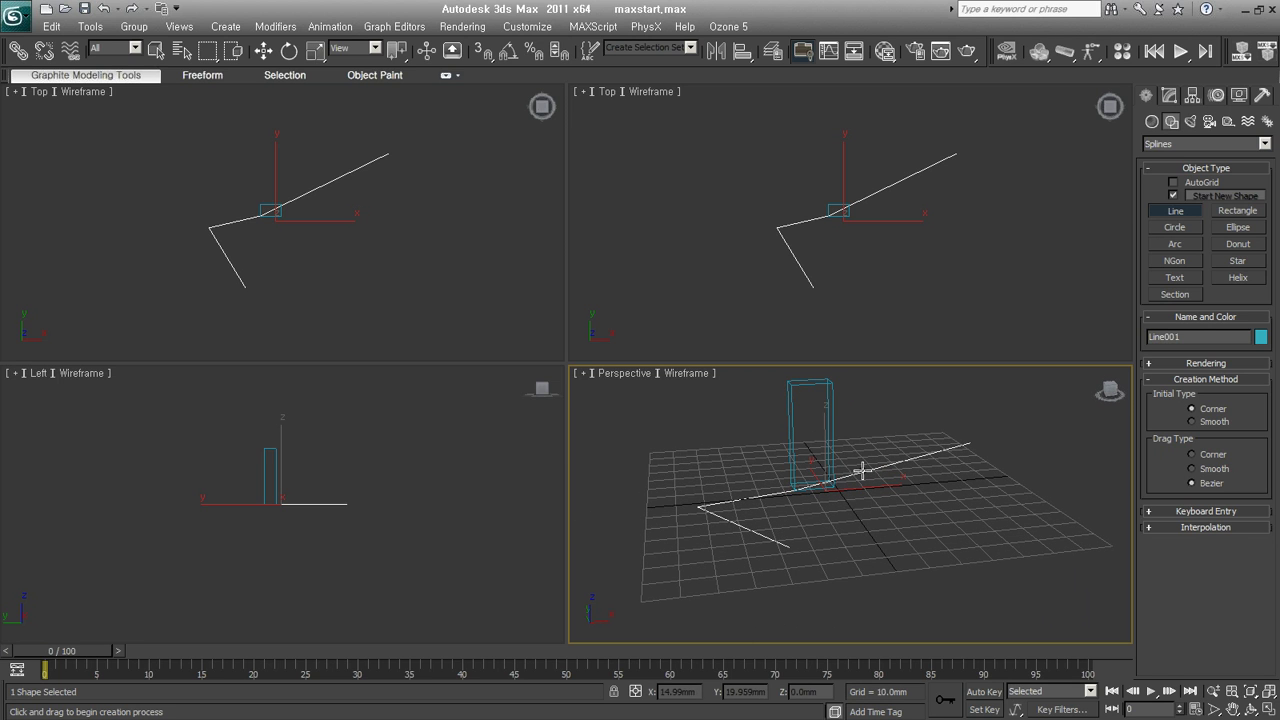
{"action": "mouse_move", "coordinate": [809, 509]}
{"action": "middle_mouse_down", "text": "alt"}
{"action": "mouse_move", "coordinate": [900, 534]}
{"action": "mouse_move", "coordinate": [877, 557]}
{"action": "mouse_move", "coordinate": [860, 550]}
{"action": "middle_mouse_up", "text": "alt"}
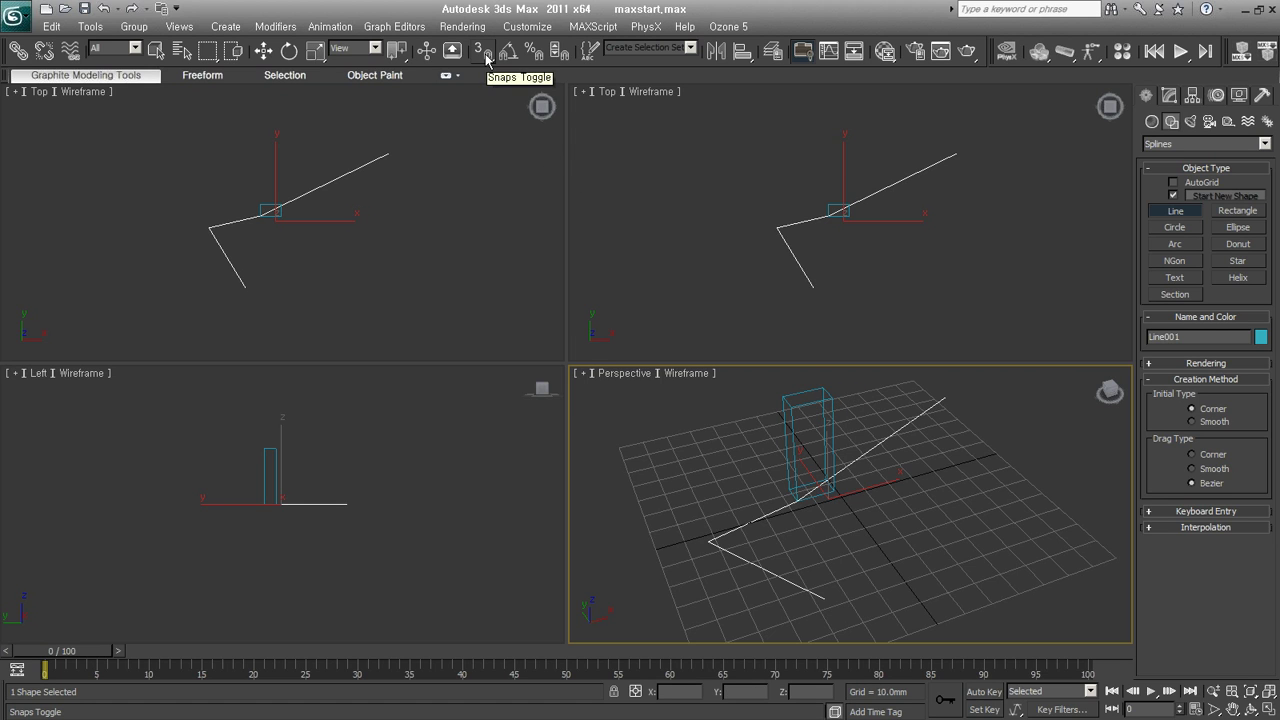
{"action": "left_click_drag", "start_coordinate": [487, 60], "coordinate": [487, 97]}
{"action": "mouse_move", "coordinate": [777, 374]}
{"action": "middle_mouse_down", "text": "alt"}
{"action": "mouse_move", "coordinate": [817, 606]}
{"action": "mouse_move", "coordinate": [826, 492]}
{"action": "middle_mouse_up", "text": "alt"}
{"action": "key", "text": "s"}
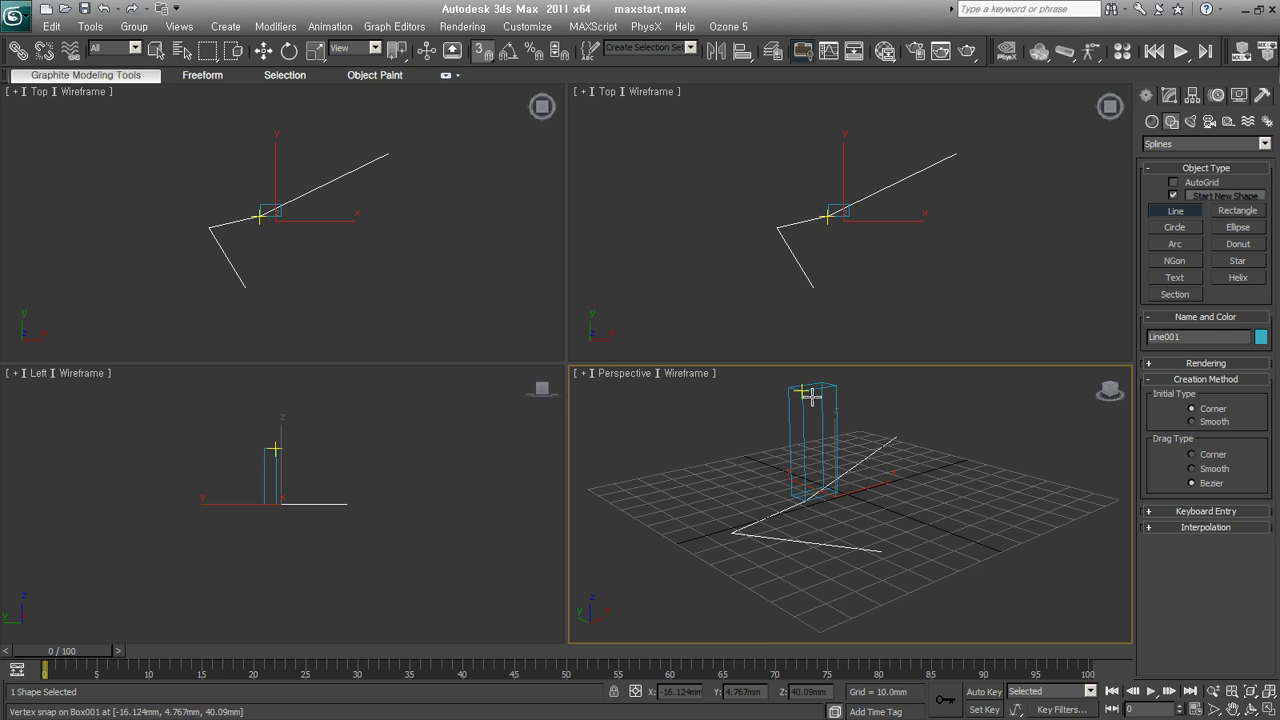
{"action": "middle_click_drag", "start_coordinate": [788, 468], "coordinate": [796, 495], "text": "alt"}
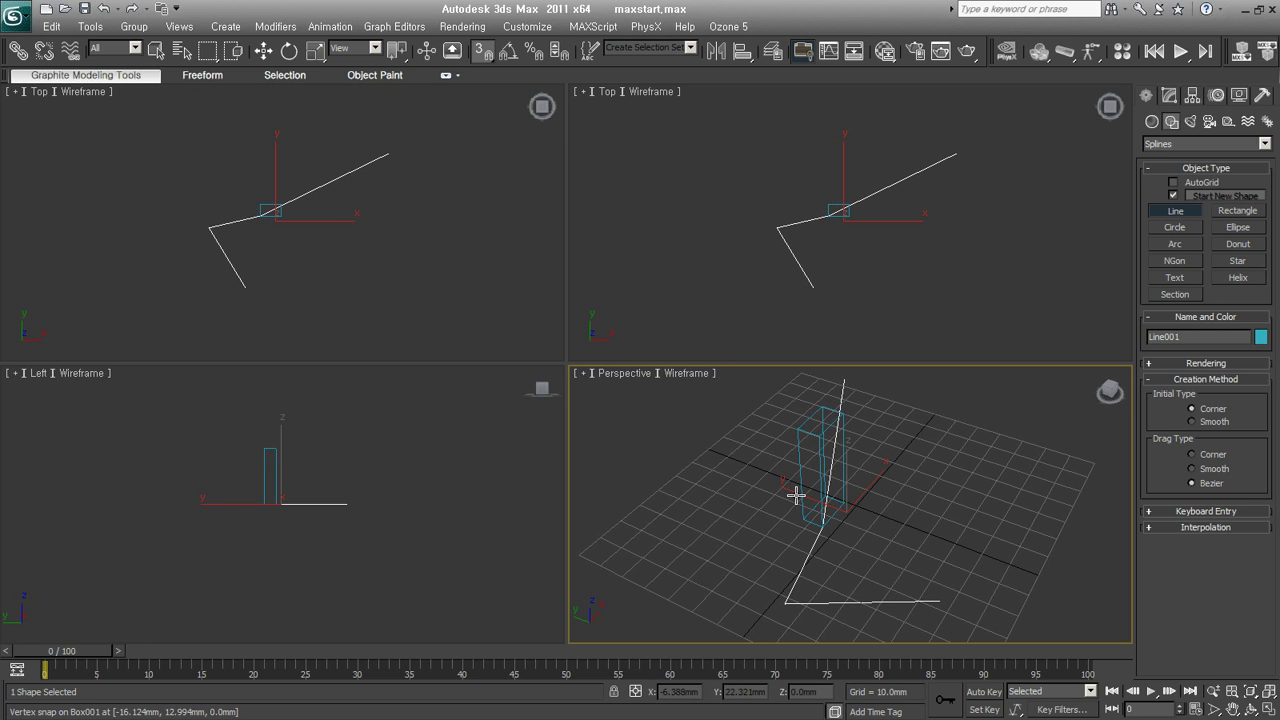
{"action": "key", "text": "Delete"}
{"action": "middle_click_drag", "start_coordinate": [980, 534], "coordinate": [913, 522], "text": "alt"}
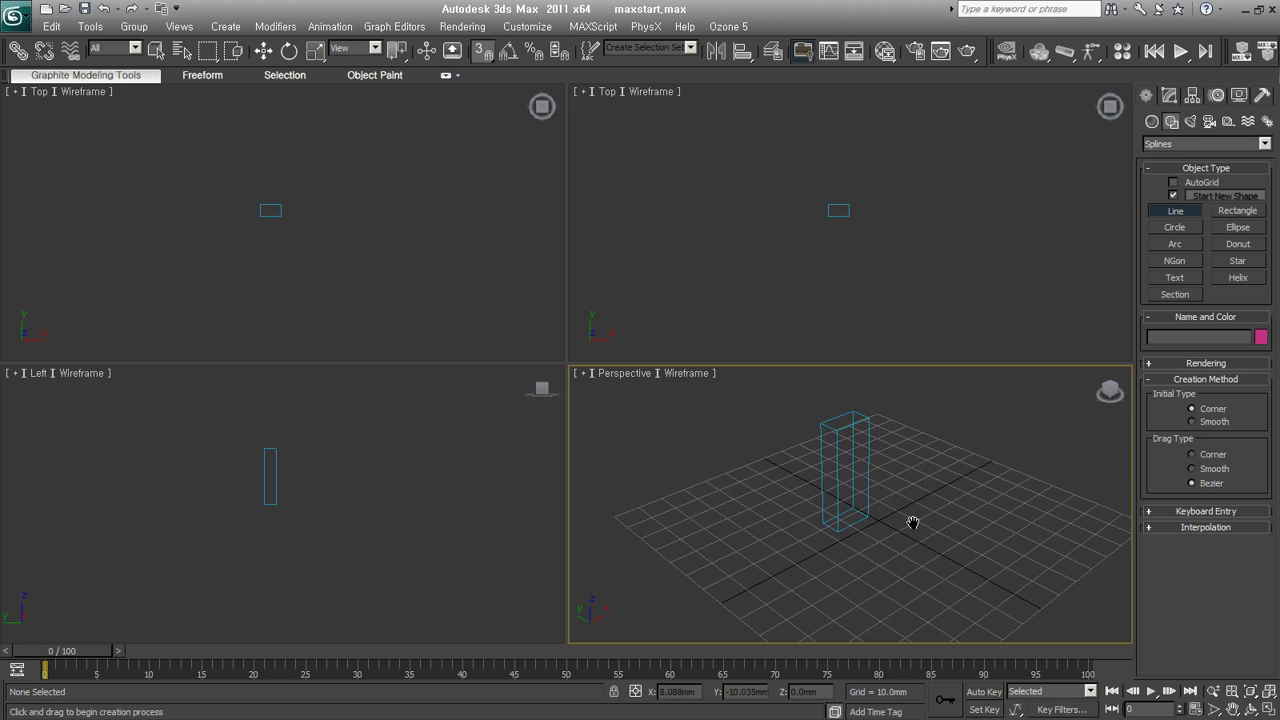
Frame the box in all viewports and make the perspective view orthographic.
{"action": "key", "text": "ctrl+shift+z"}
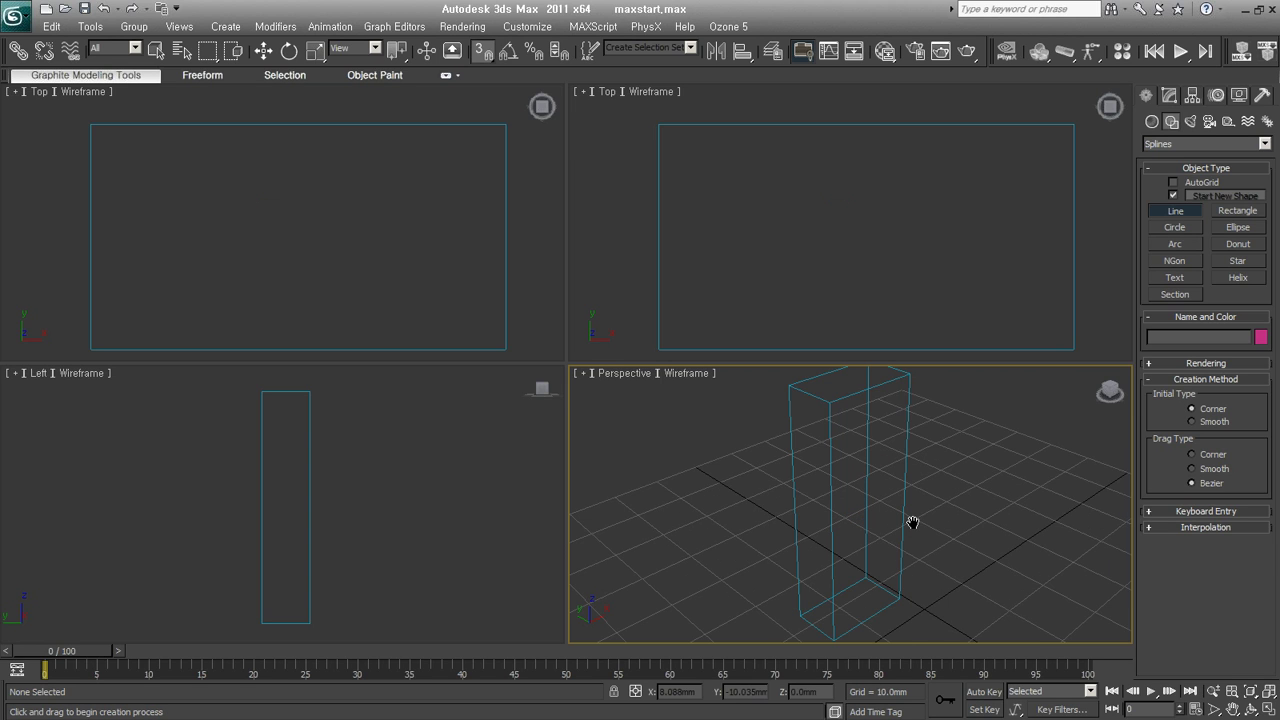
{"action": "scroll", "coordinate": [913, 522], "scroll_direction": "down", "scroll_amount": 2}
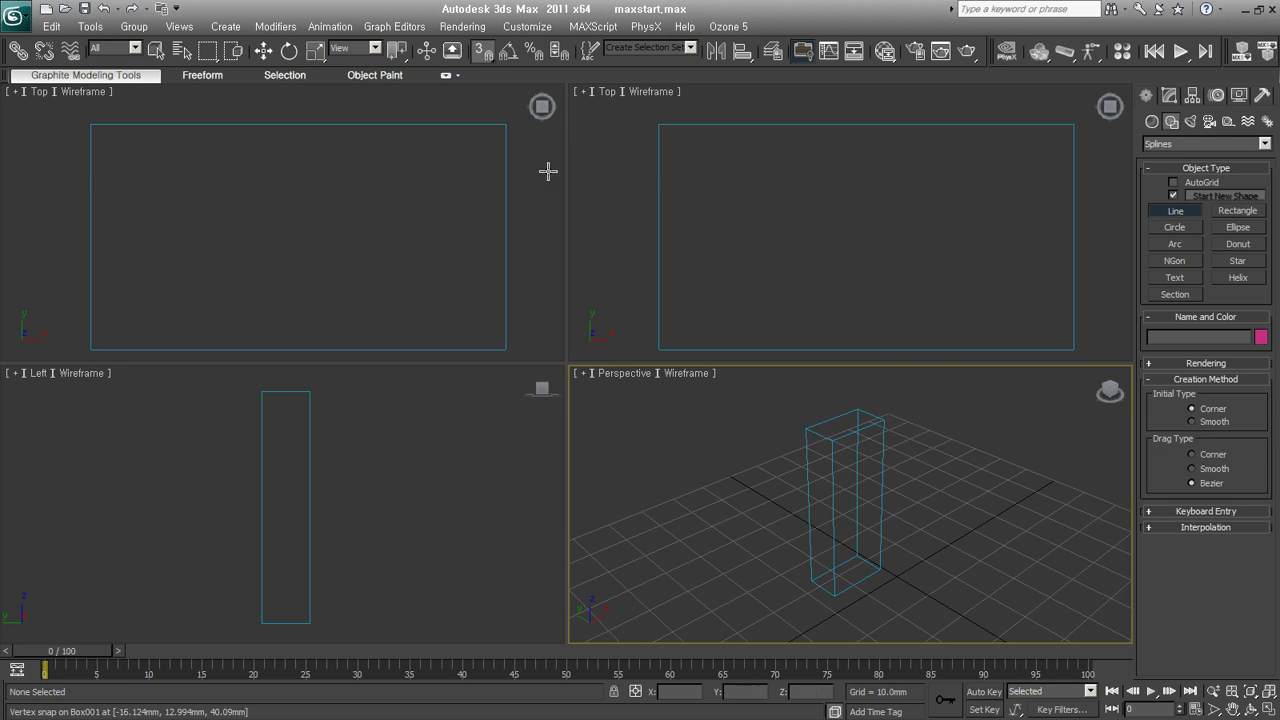
{"action": "right_click", "coordinate": [669, 171]}
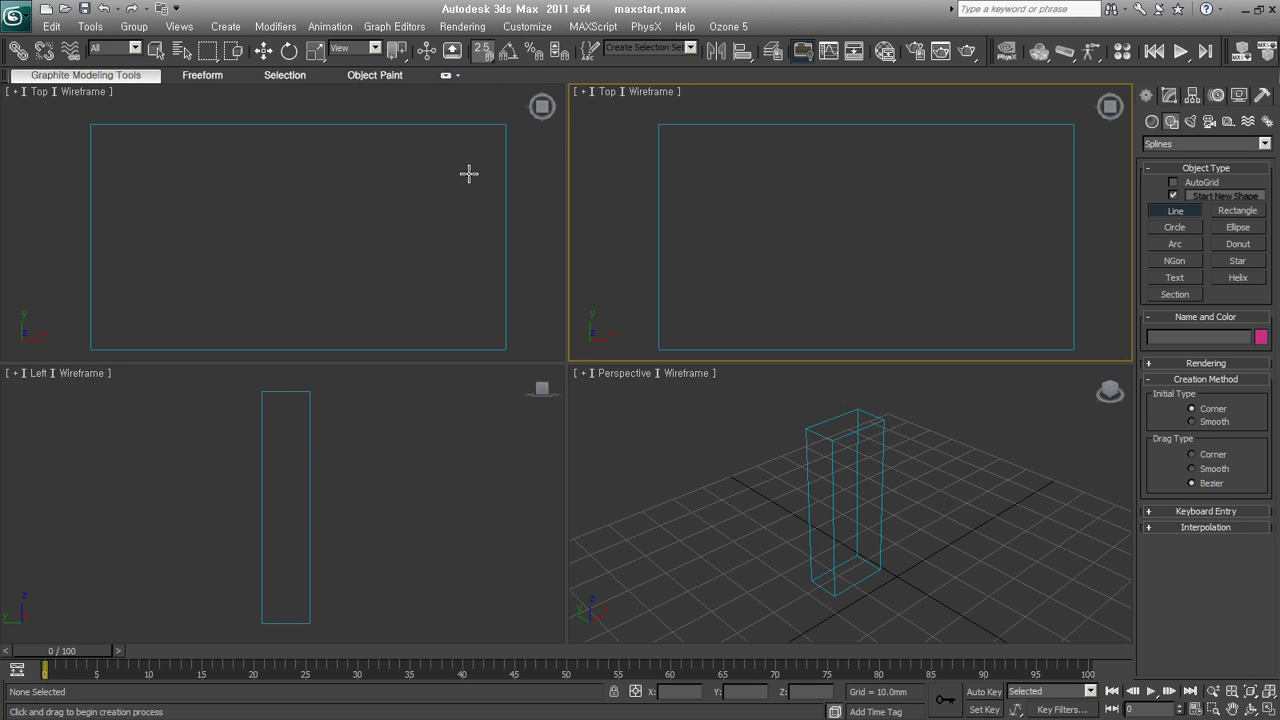
{"action": "left_click", "coordinate": [484, 52]}
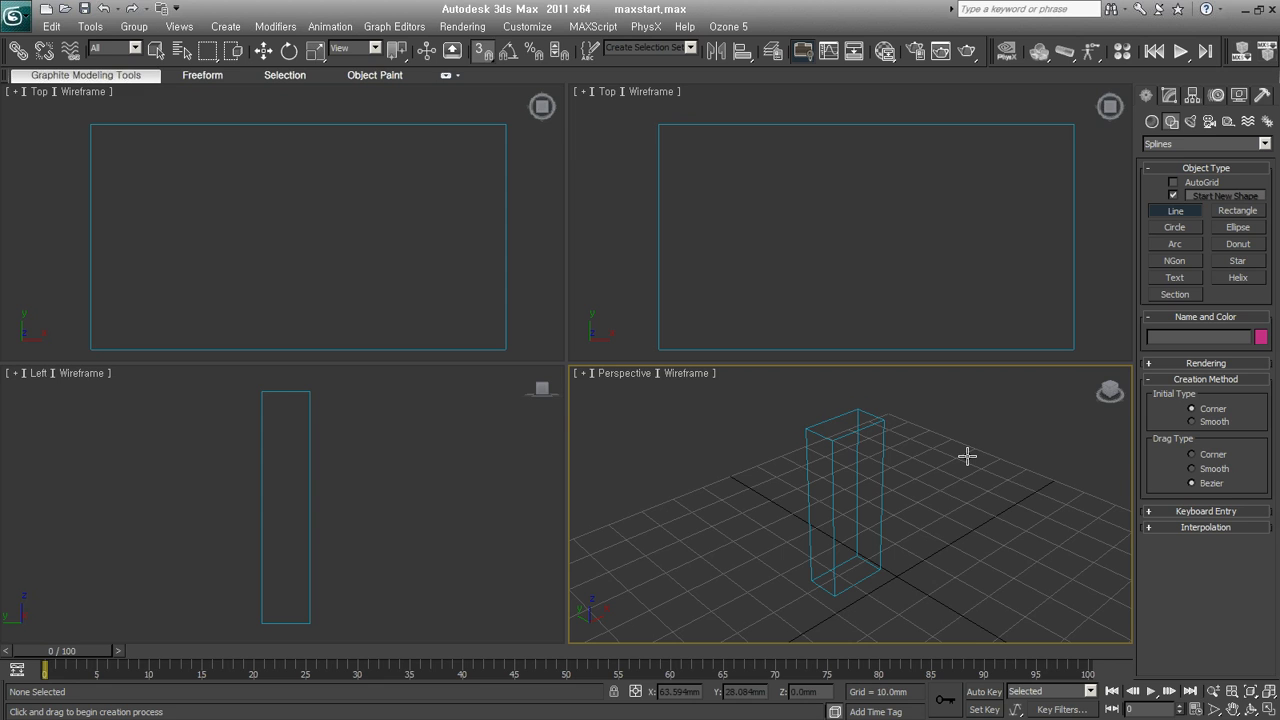
{"action": "key", "text": "u"}
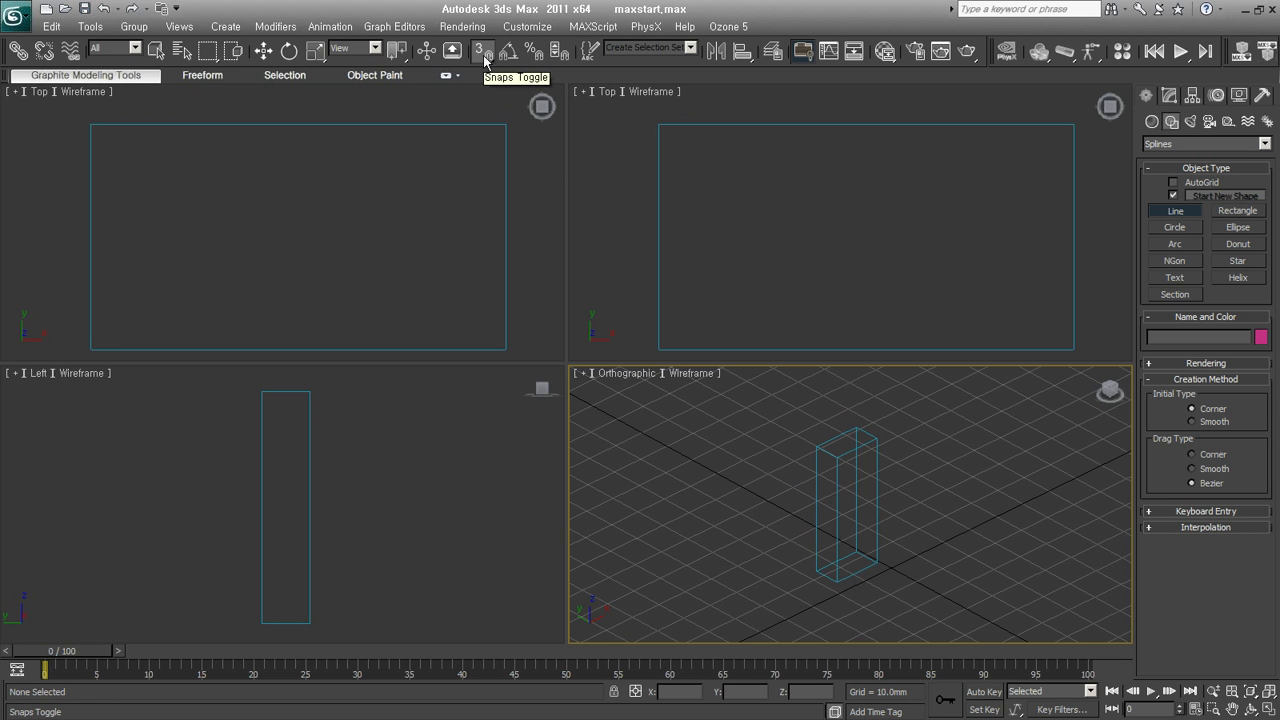
Switch snapping to full 3D vertex snap and zoom in closer to the box.
{"action": "key", "text": "s"}
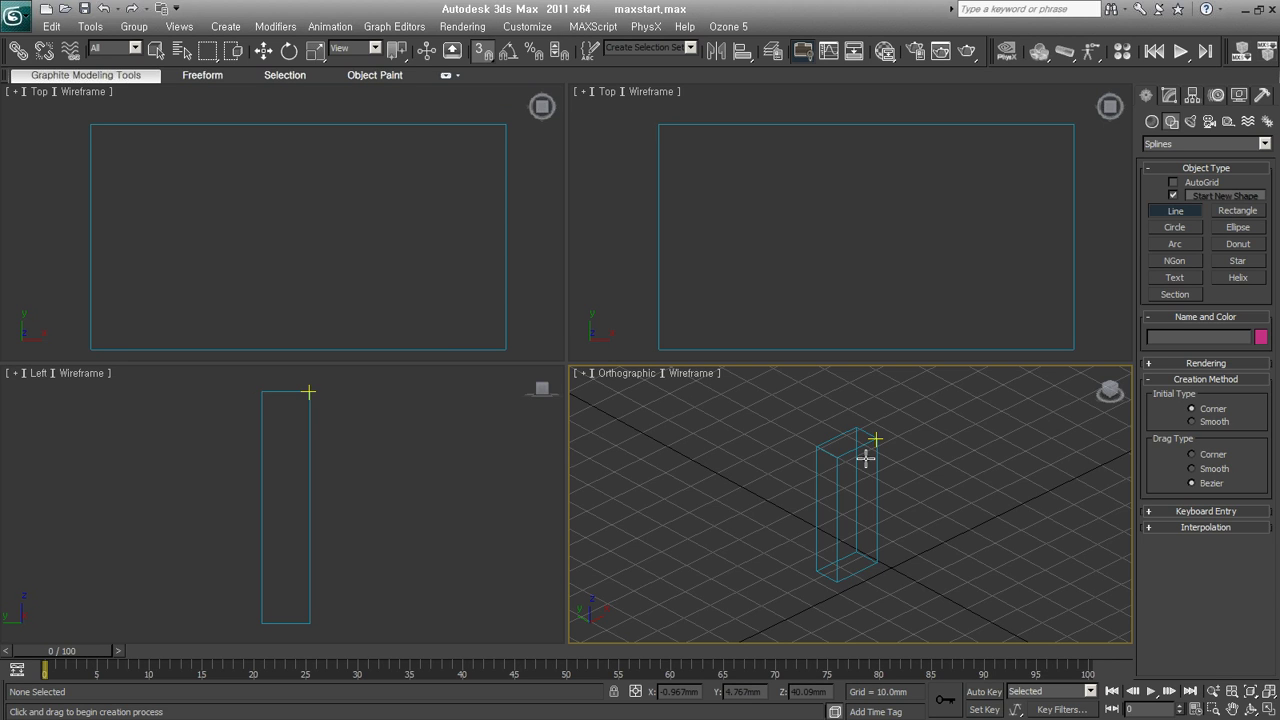
{"action": "left_click", "coordinate": [485, 55]}
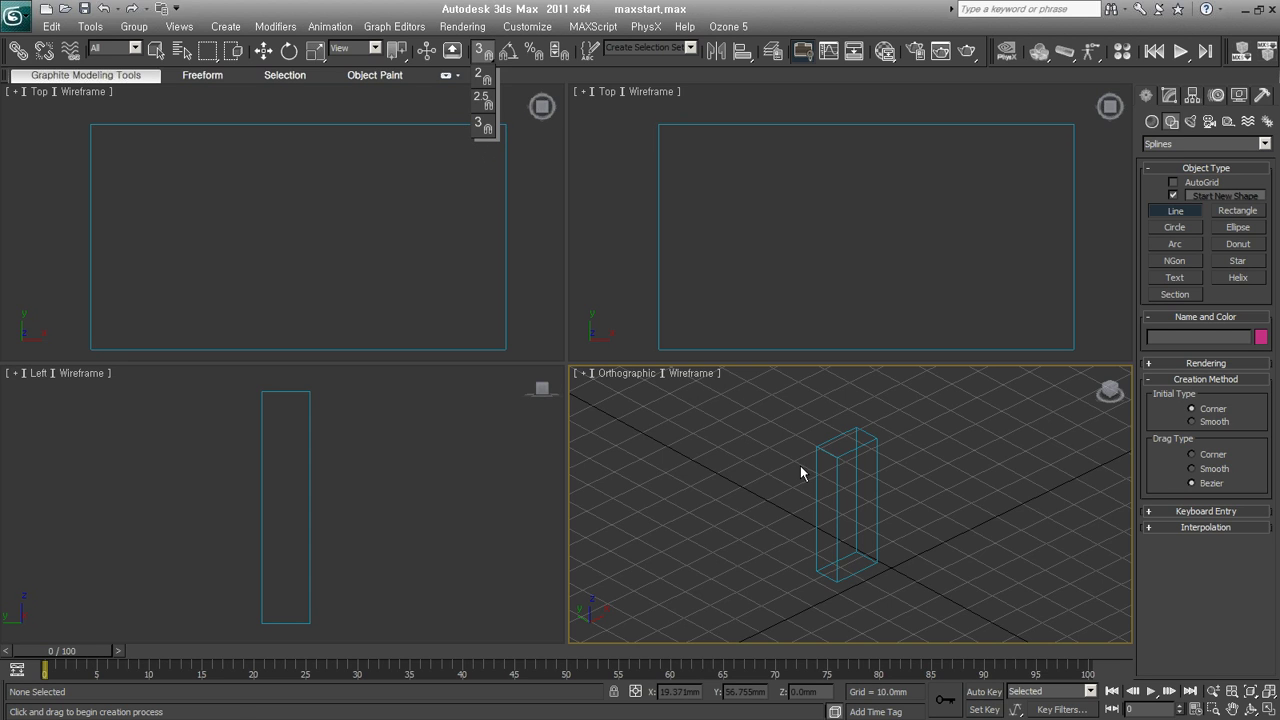
{"action": "left_click", "coordinate": [486, 57]}
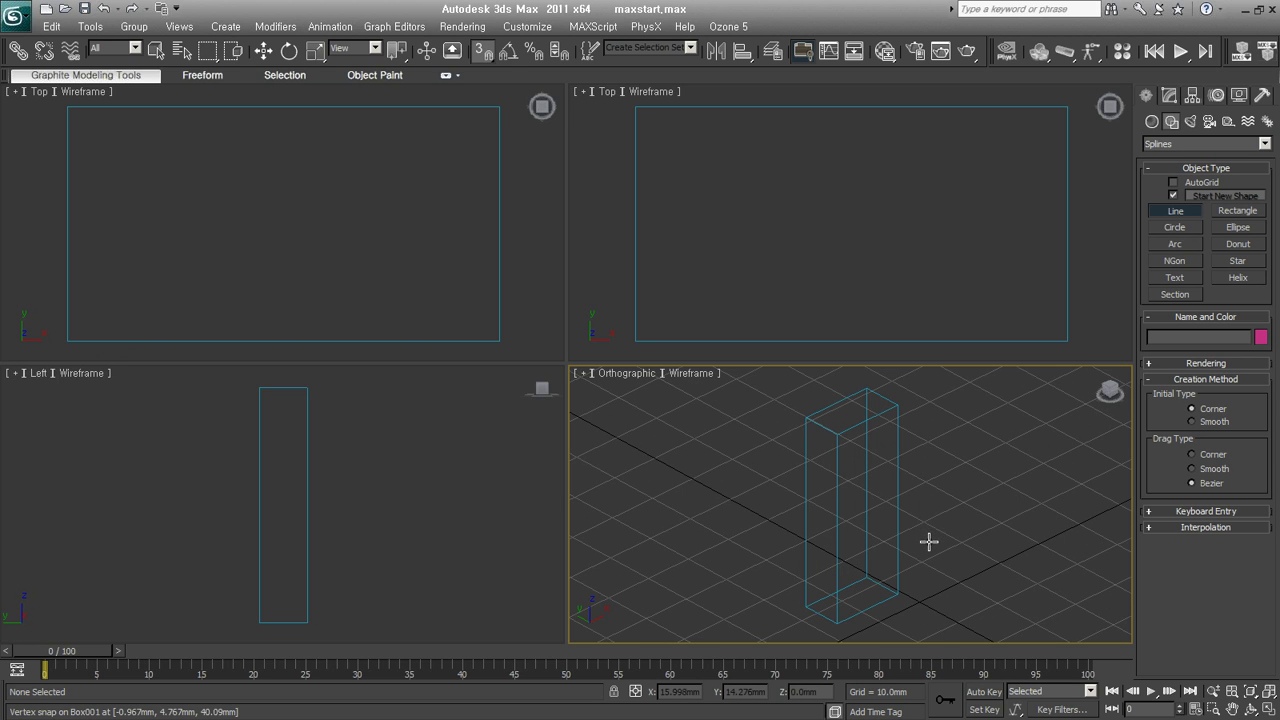
{"action": "middle_click_drag", "start_coordinate": [920, 531], "coordinate": [898, 531]}
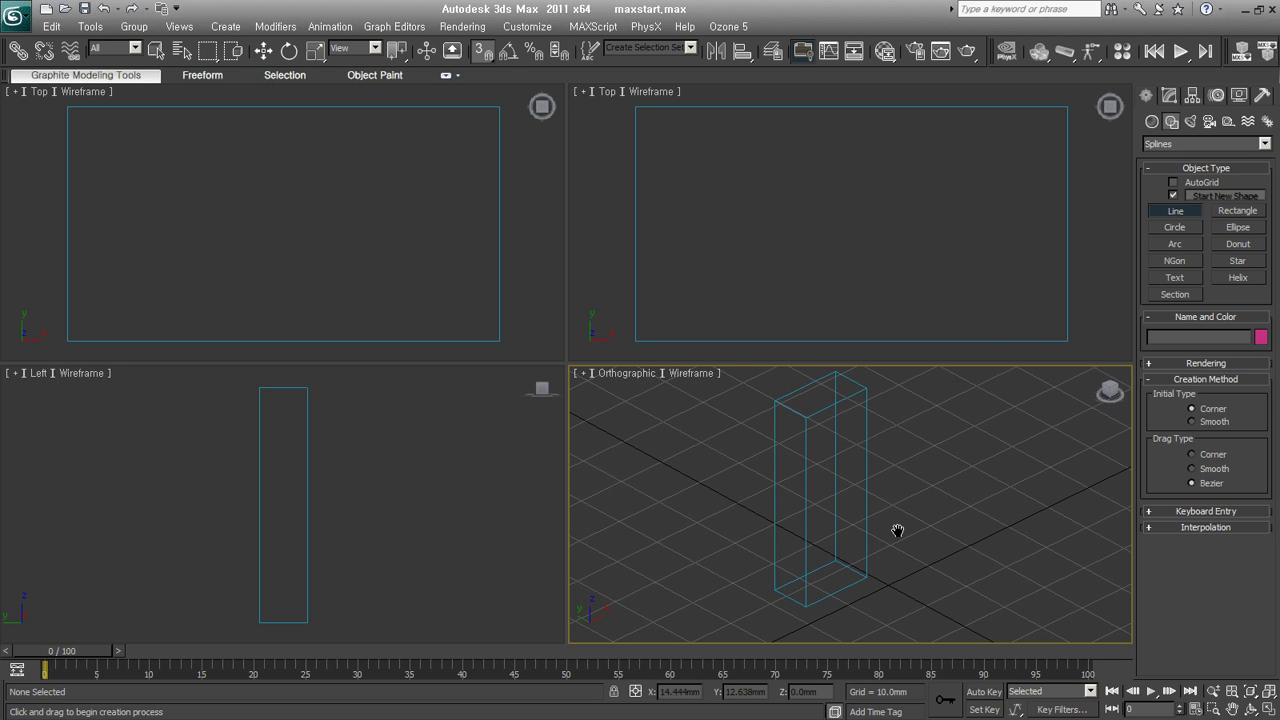
Select the box and return the view to perspective.
{"action": "right_click", "coordinate": [892, 514]}
{"action": "left_click", "coordinate": [866, 517]}
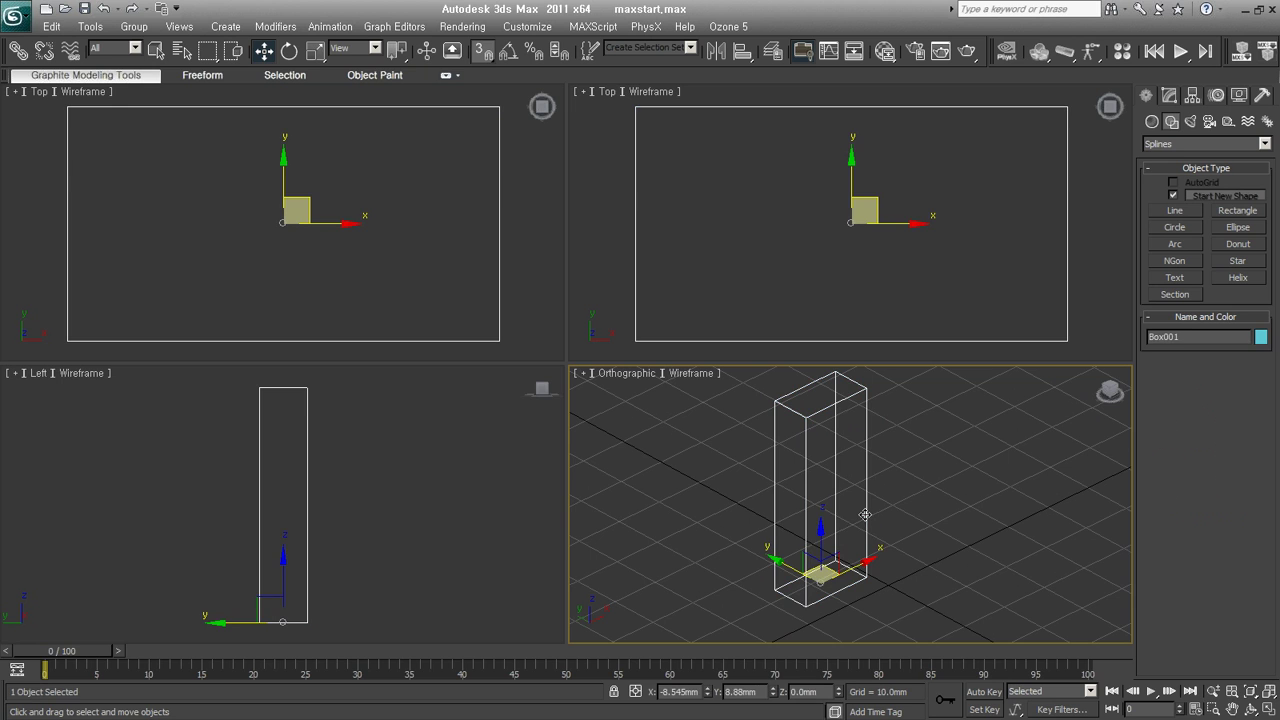
{"action": "middle_click_drag", "start_coordinate": [861, 540], "coordinate": [815, 530], "text": "alt"}
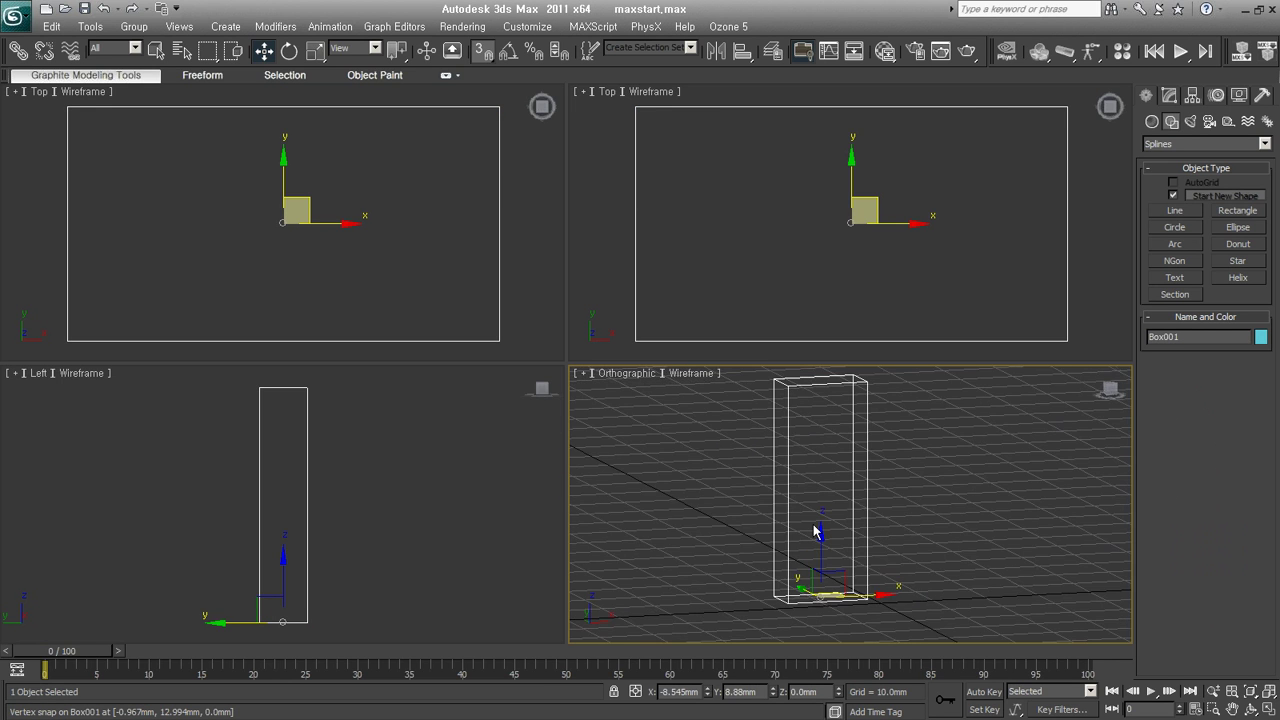
{"action": "key", "text": "p"}
{"action": "scroll", "coordinate": [815, 530], "scroll_direction": "down", "scroll_amount": 5}
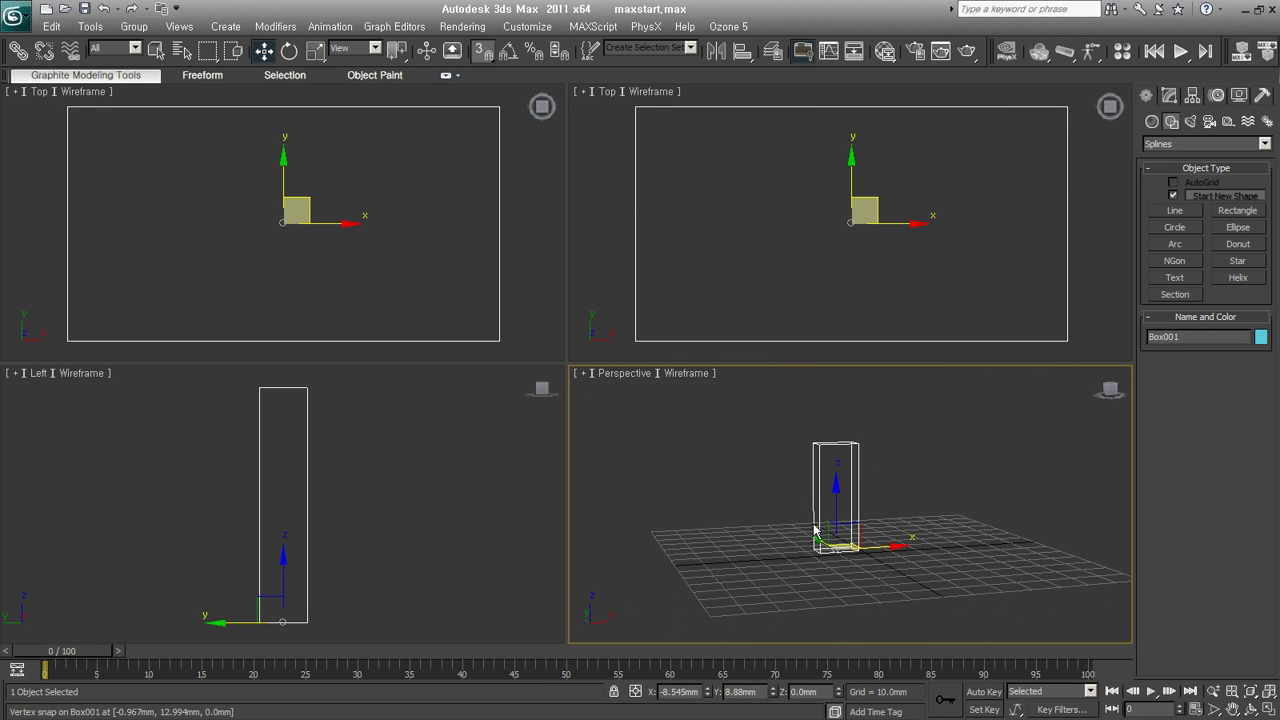
{"action": "middle_click_drag", "start_coordinate": [866, 549], "coordinate": [889, 518], "text": "alt"}
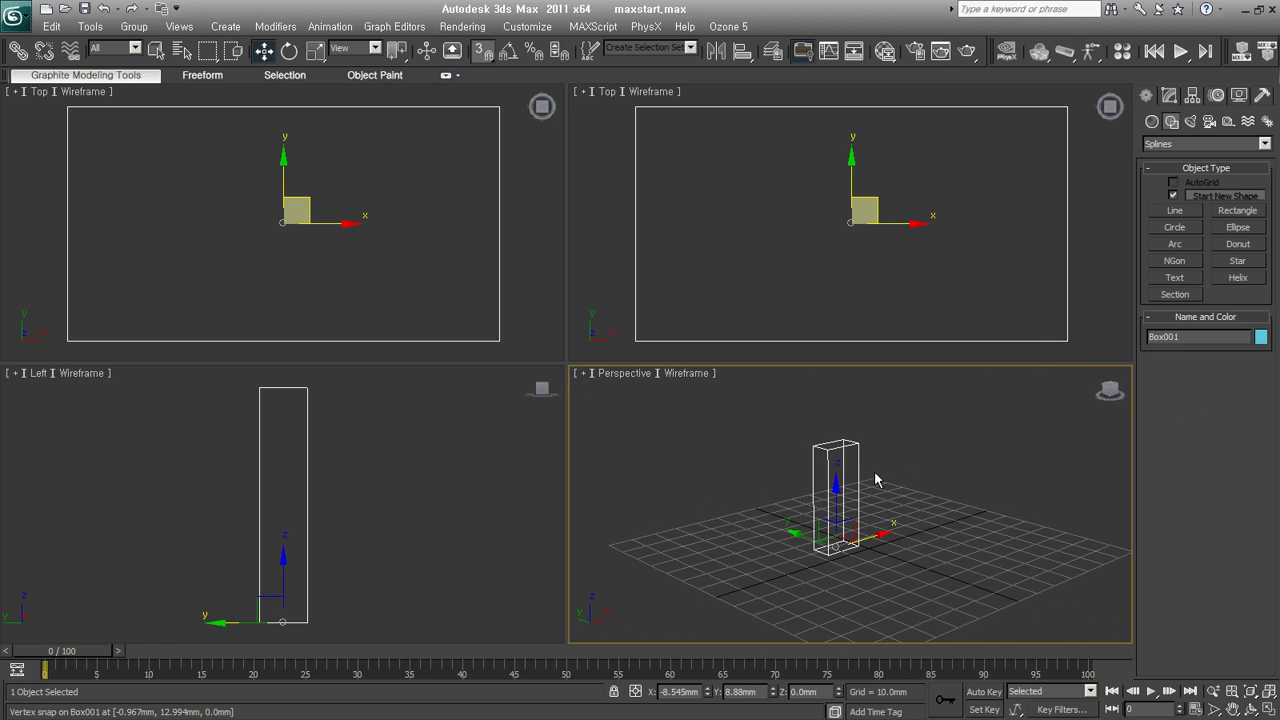
Rotate the box, enable angle snap, test a 25° snapped rotation, then stand it upright.
{"action": "right_click", "coordinate": [874, 470]}
{"action": "left_click", "coordinate": [915, 428]}
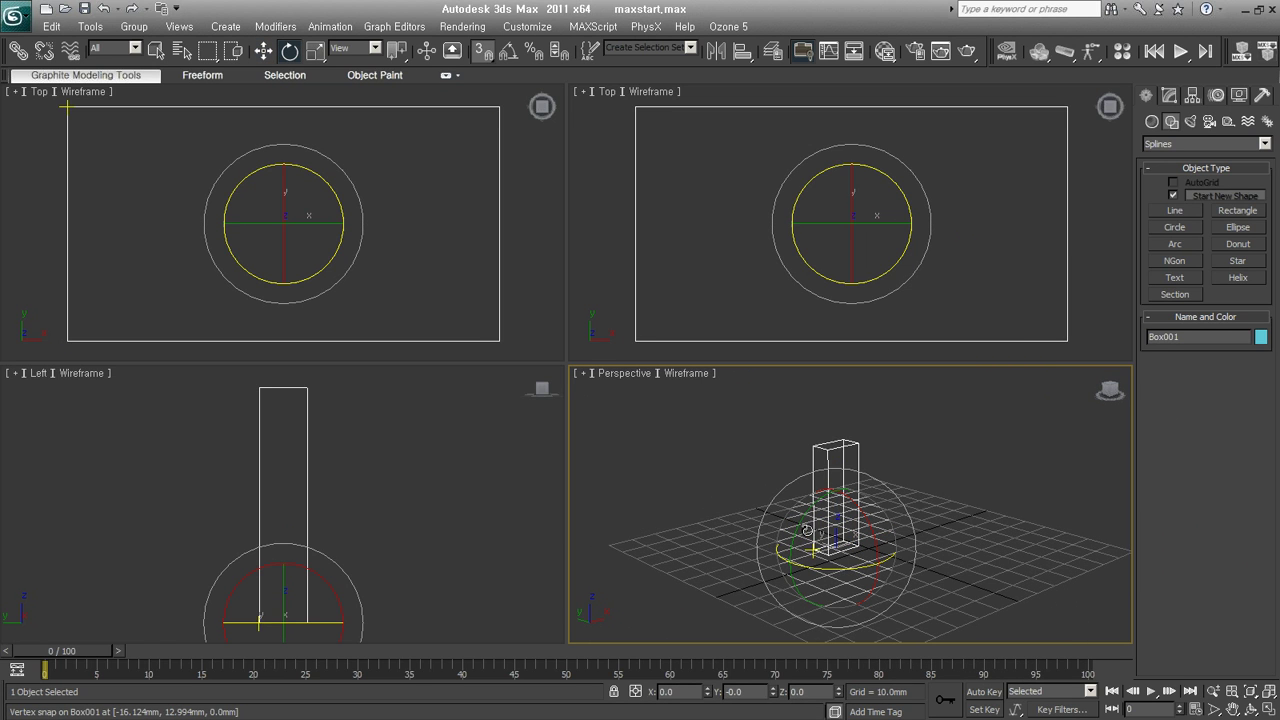
{"action": "left_click_drag", "start_coordinate": [802, 523], "coordinate": [784, 603]}
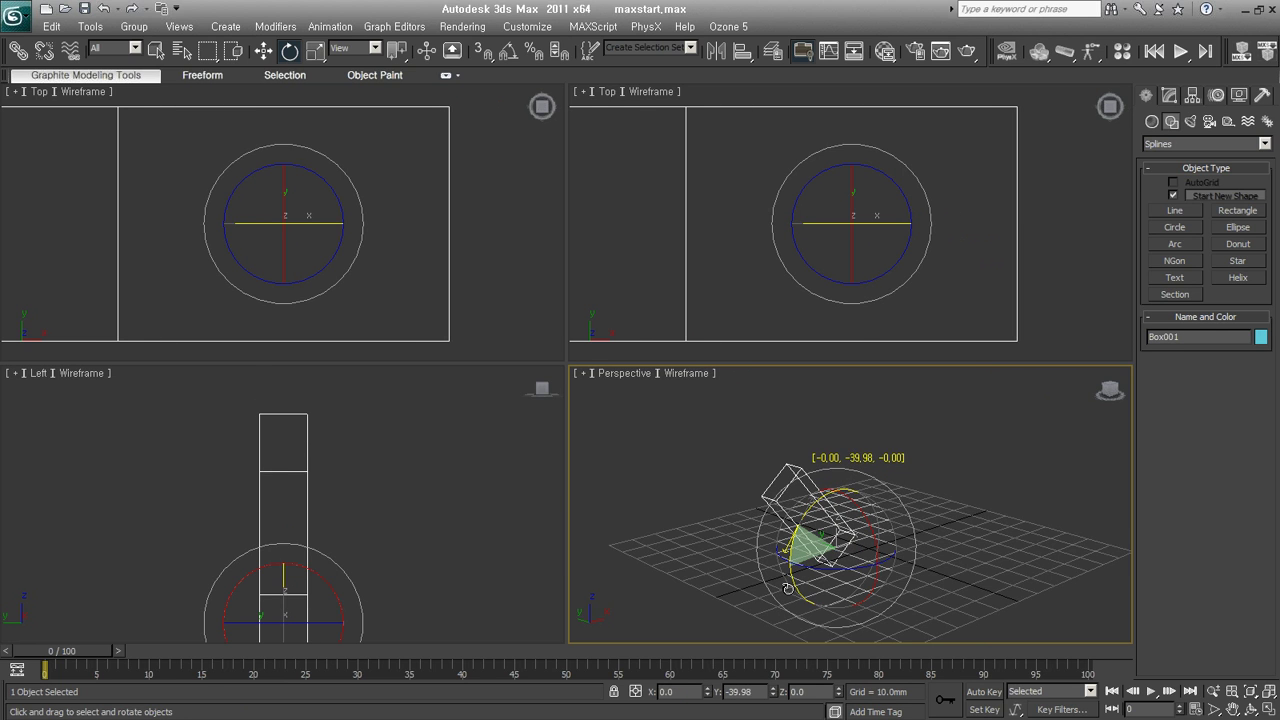
{"action": "mouse_move", "coordinate": [784, 603]}
{"action": "left_mouse_down"}
{"action": "mouse_move", "coordinate": [886, 508]}
{"action": "mouse_move", "coordinate": [845, 545]}
{"action": "left_mouse_up"}
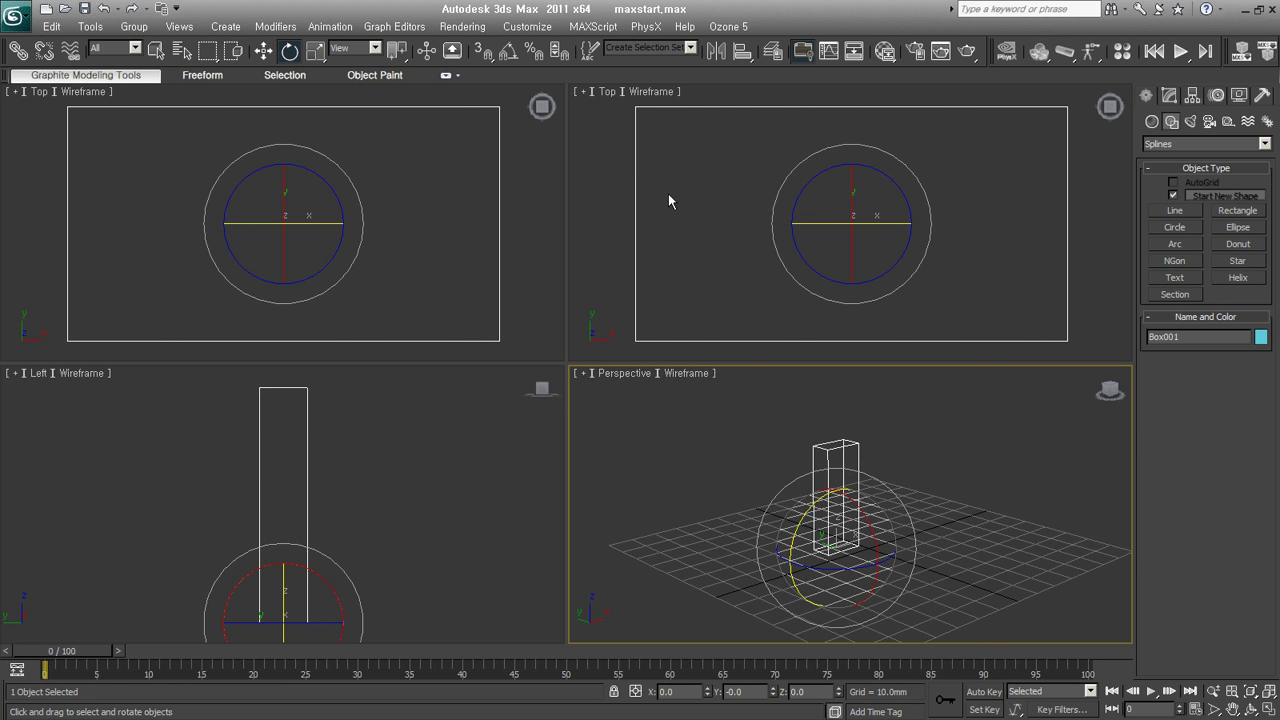
{"action": "left_click", "coordinate": [508, 50]}
{"action": "mouse_move", "coordinate": [800, 527]}
{"action": "left_mouse_down"}
{"action": "mouse_move", "coordinate": [877, 484]}
{"action": "mouse_move", "coordinate": [783, 600]}
{"action": "left_mouse_up"}
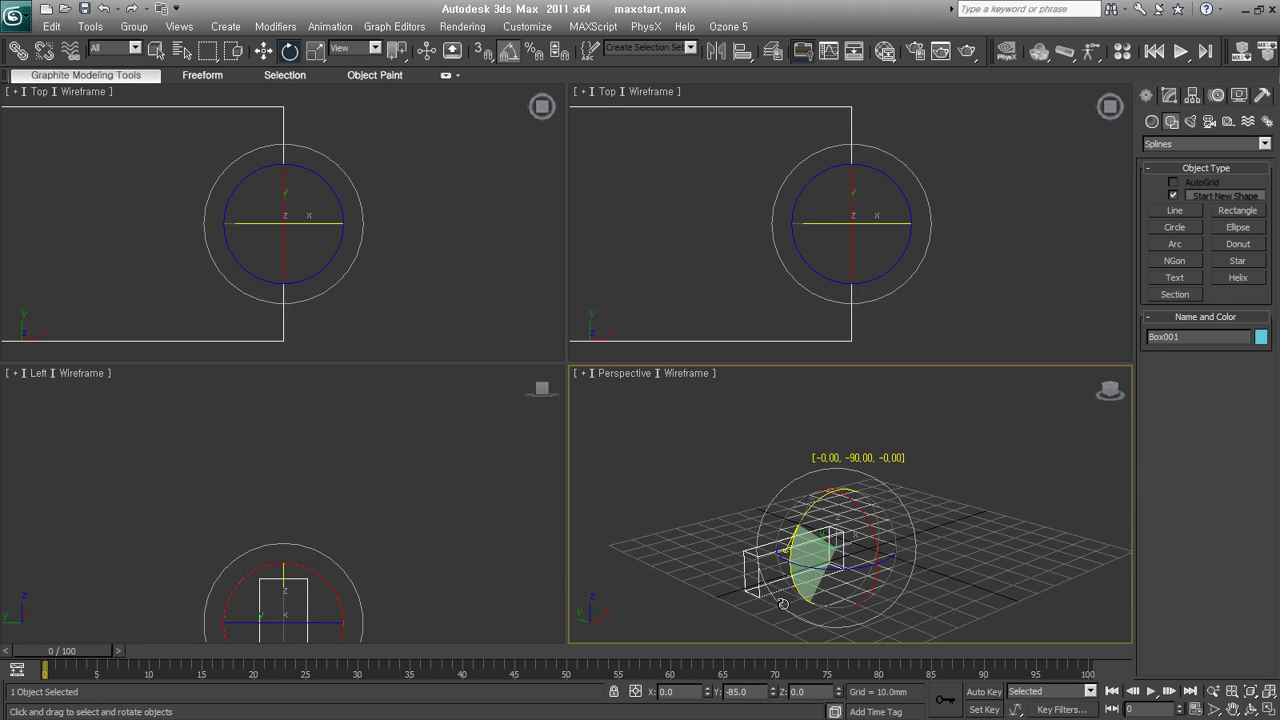
{"action": "left_click_drag", "start_coordinate": [783, 600], "coordinate": [777, 393]}
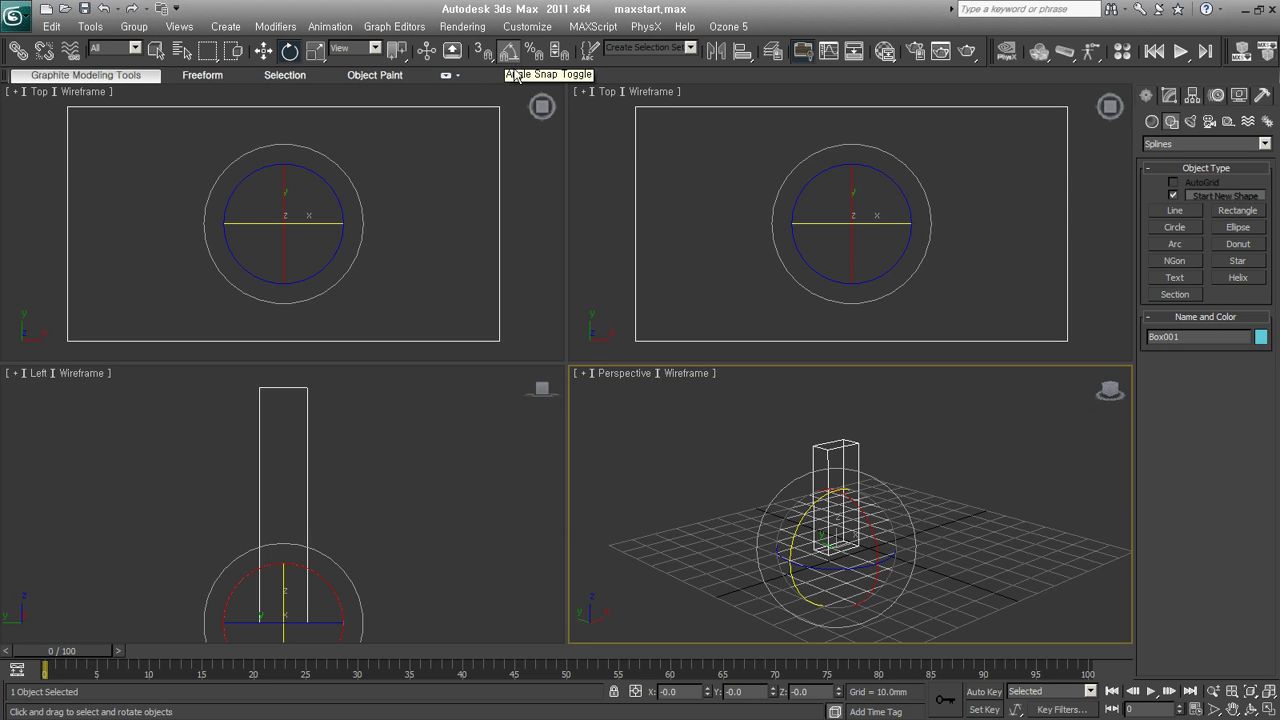
Set the angle snap increment from 5 to 10 degrees in Grid and Snap Settings.
{"action": "key", "text": "s"}
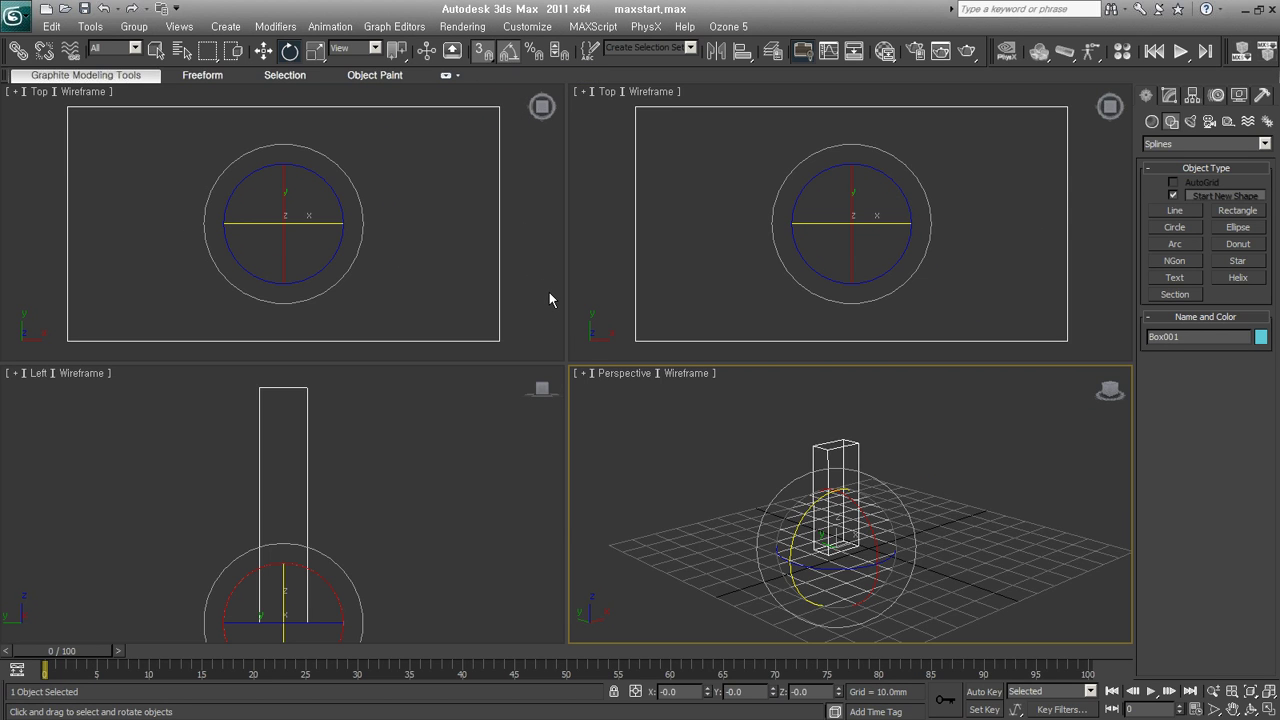
{"action": "key", "text": "s"}
{"action": "key", "text": "a"}
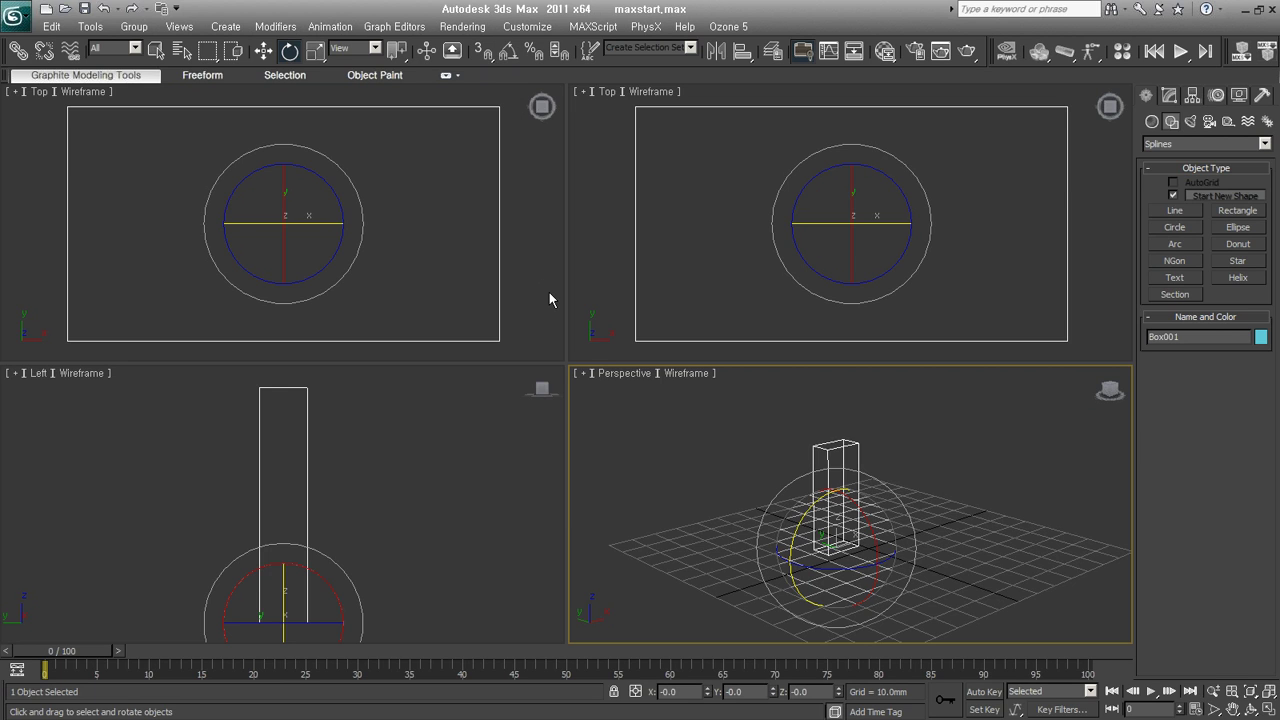
{"action": "left_click", "coordinate": [510, 62]}
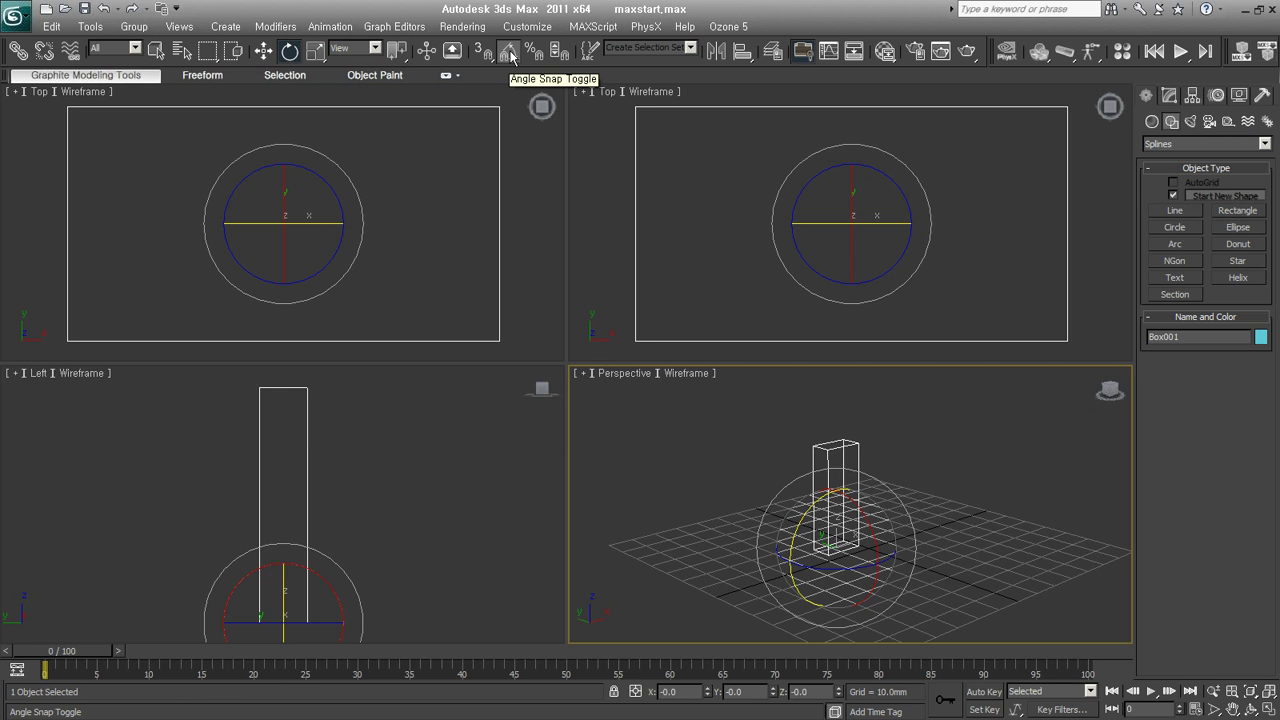
{"action": "right_click", "coordinate": [511, 53]}
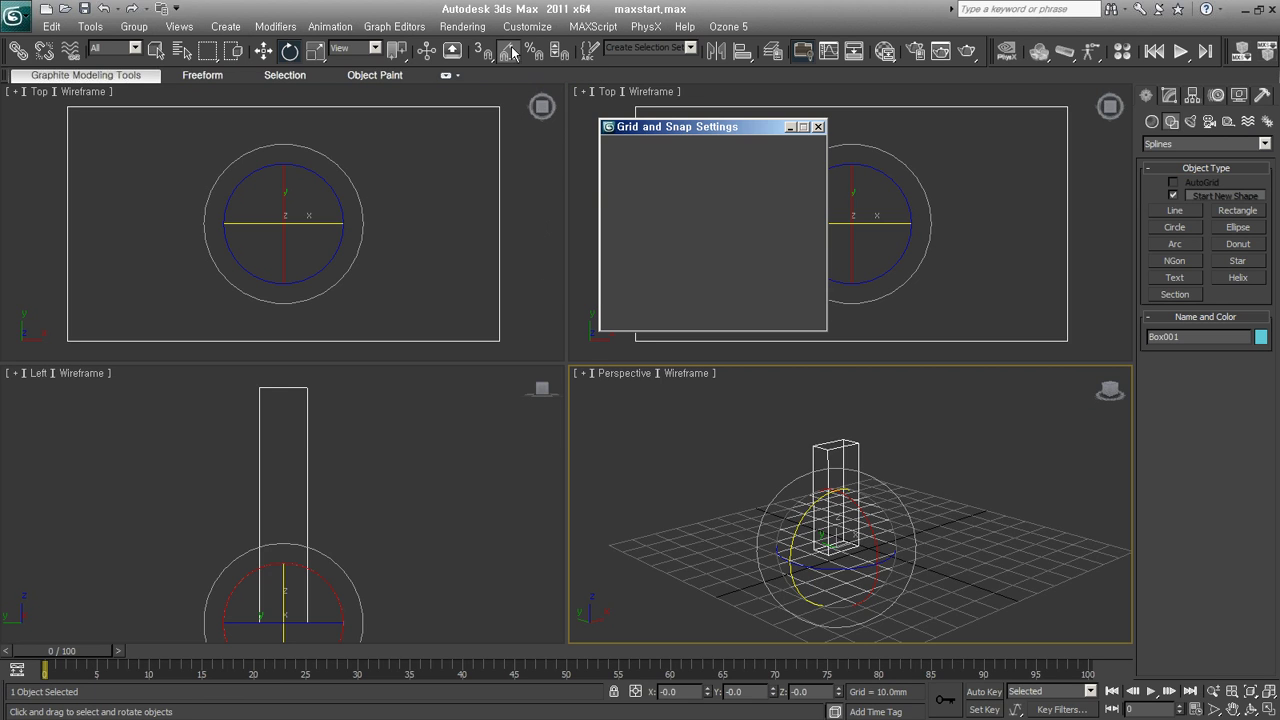
{"action": "left_click_drag", "start_coordinate": [723, 239], "coordinate": [693, 240]}
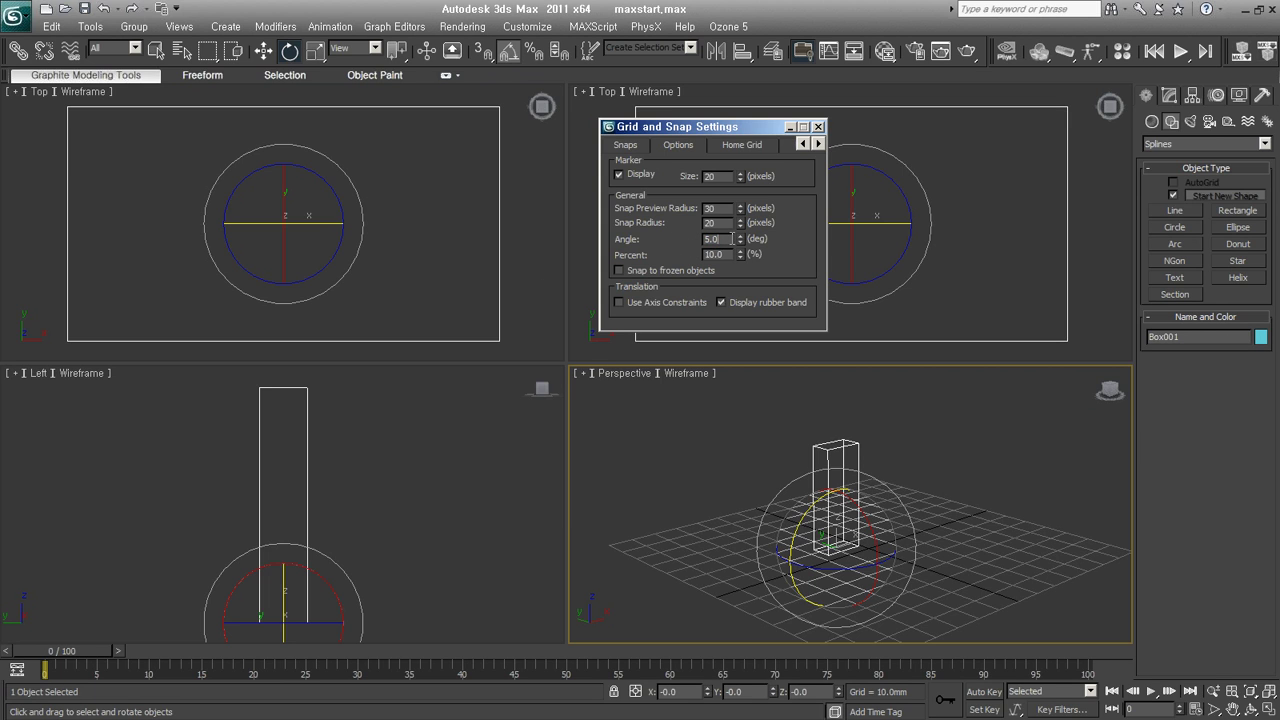
{"action": "double_click", "coordinate": [711, 239]}
{"action": "type", "text": "10"}
{"action": "left_click", "coordinate": [818, 127]}
Test a 40° rotation in 10-degree steps, cancel it, and re-enable angle snap.
{"action": "mouse_move", "coordinate": [807, 522]}
{"action": "left_mouse_down"}
{"action": "mouse_move", "coordinate": [822, 497]}
{"action": "mouse_move", "coordinate": [797, 515]}
{"action": "mouse_move", "coordinate": [842, 511]}
{"action": "left_mouse_up"}
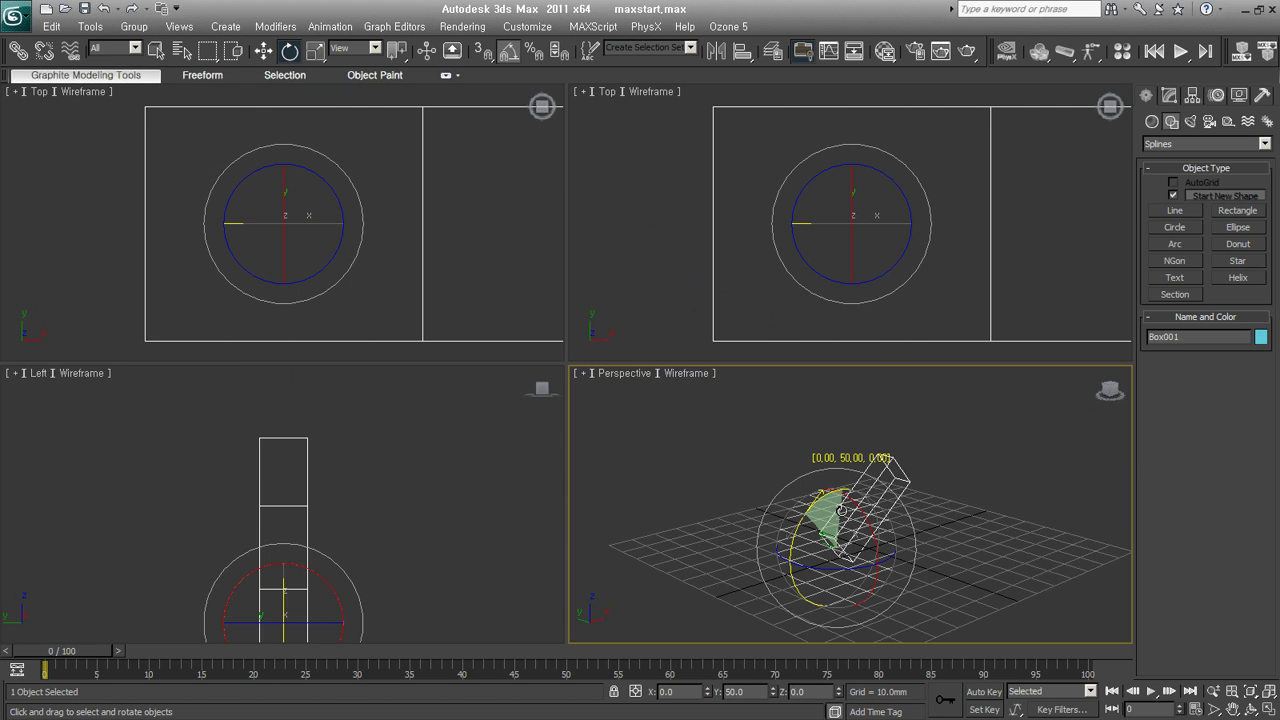
{"action": "right_click", "coordinate": [842, 510]}
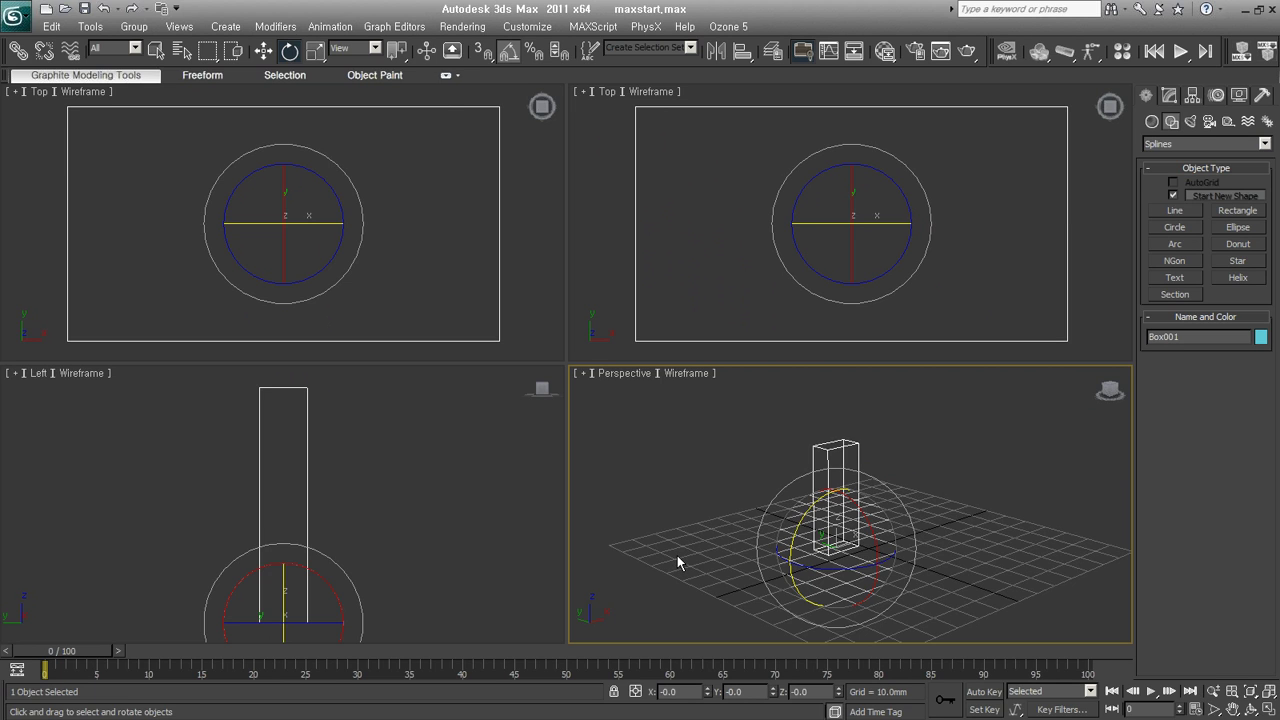
{"action": "left_click", "coordinate": [502, 54]}
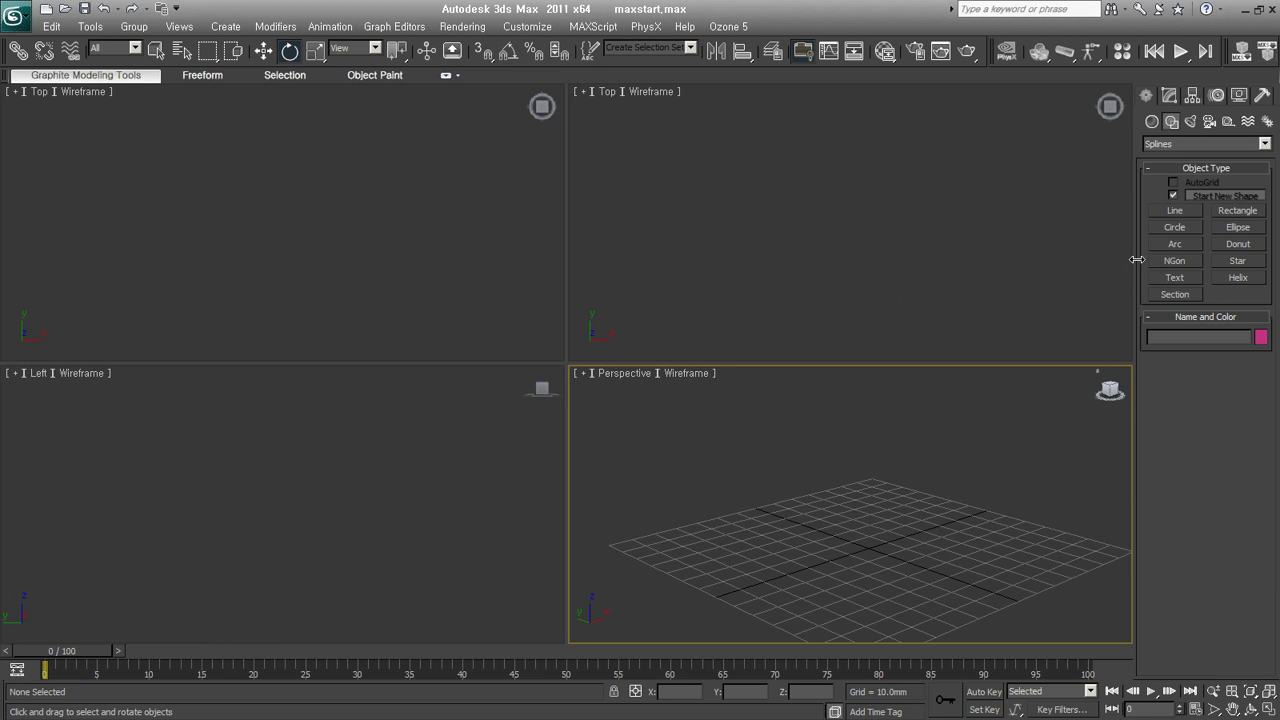
Place a MAX Text spline in the Front view and centre it.
{"action": "left_click", "coordinate": [1173, 271]}
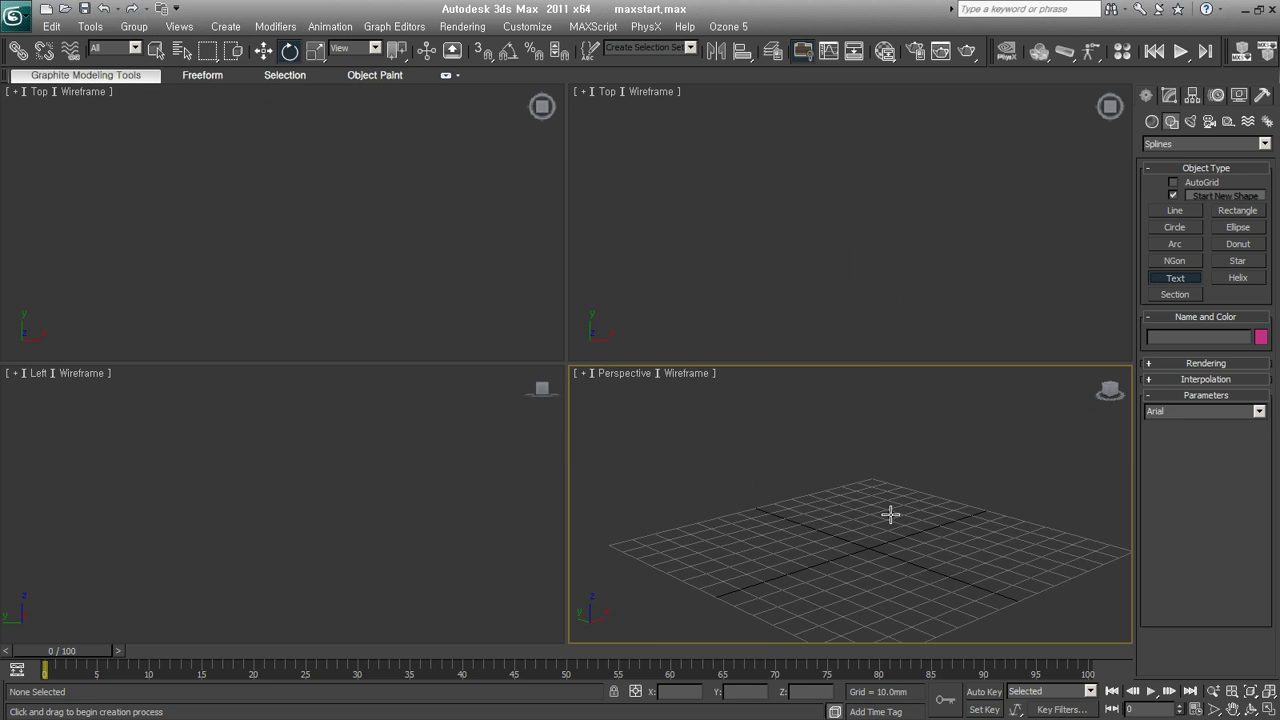
{"action": "key", "text": "f"}
{"action": "left_click", "coordinate": [848, 510]}
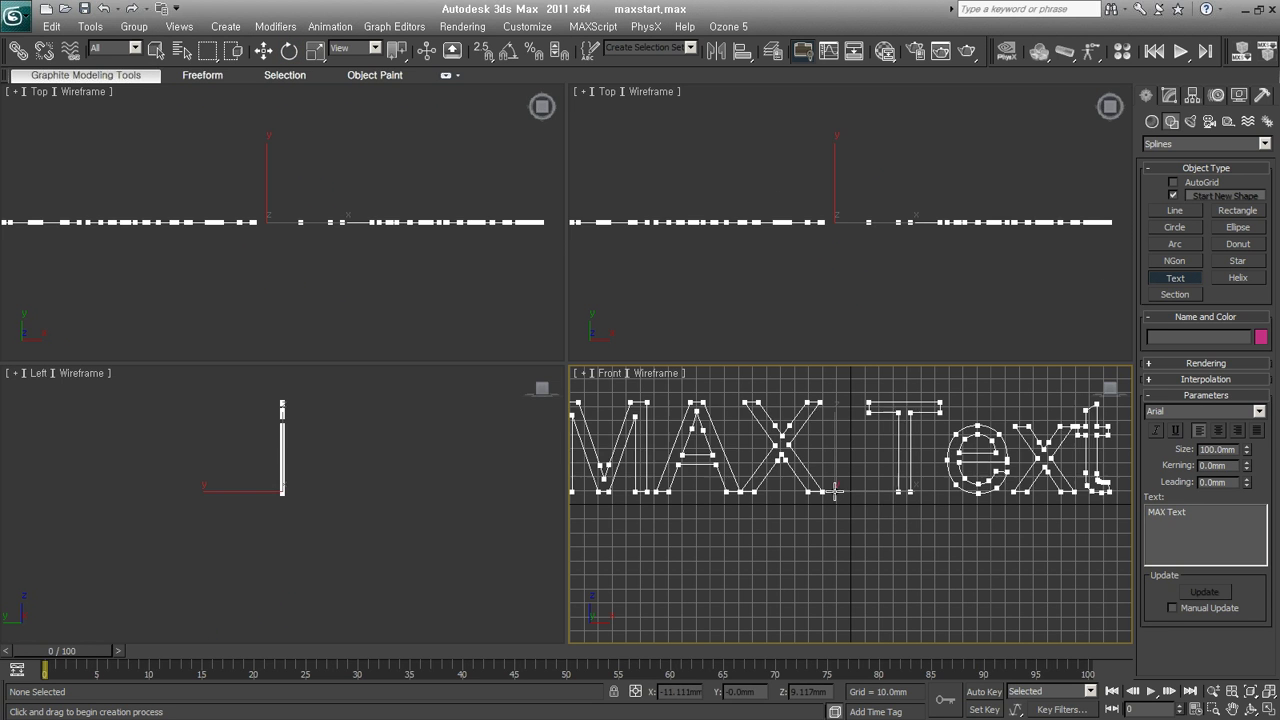
{"action": "scroll", "coordinate": [848, 510], "scroll_direction": "down", "scroll_amount": 2}
{"action": "middle_click_drag", "start_coordinate": [848, 510], "coordinate": [858, 495]}
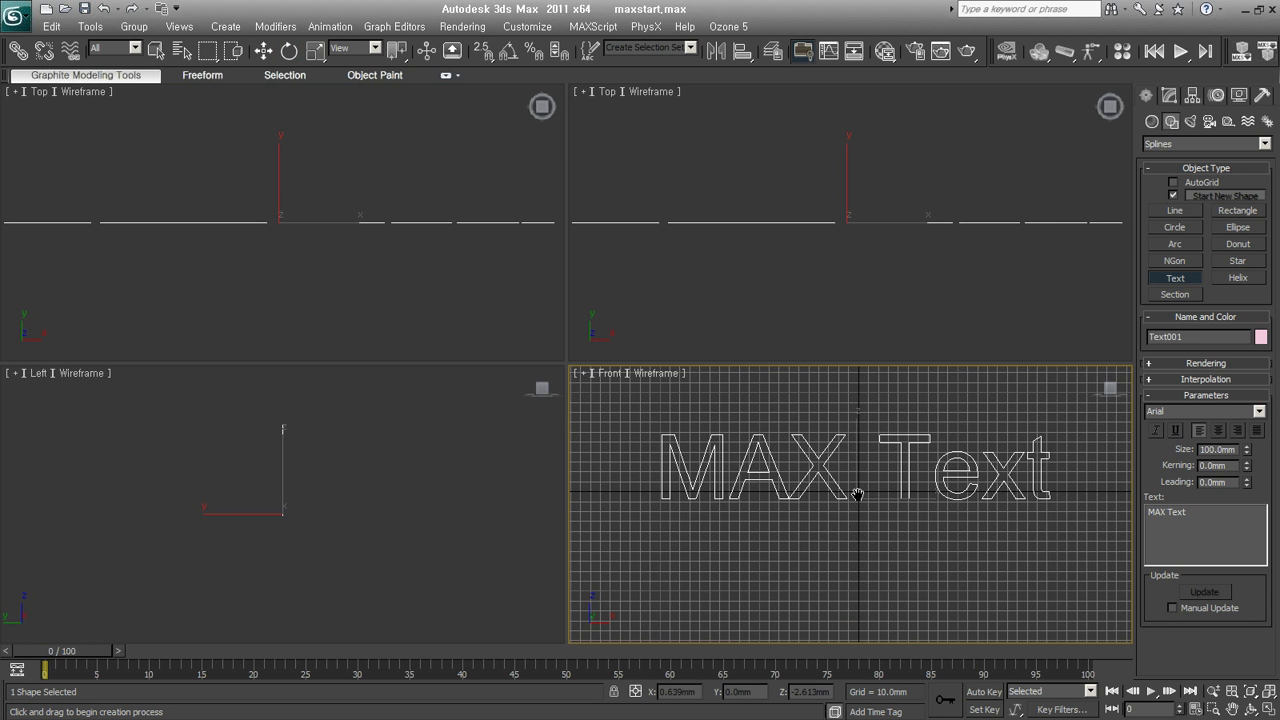
Turn on percent snapping and switch the text to uniform scaling.
{"action": "left_click", "coordinate": [535, 50]}
{"action": "key", "text": "e"}
{"action": "right_click", "coordinate": [864, 410]}
{"action": "left_click", "coordinate": [891, 512]}
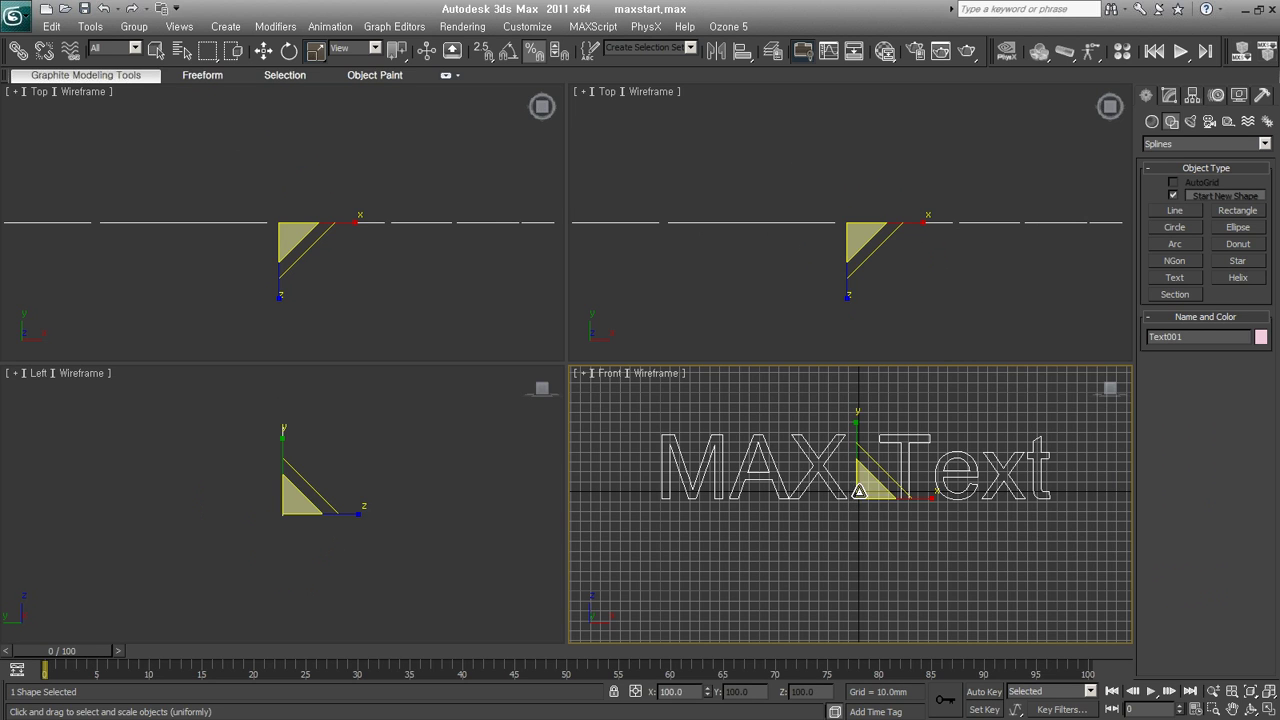
Try shrinking the MAX Text to 90% and 70%, cancelling each to keep 100% scale.
{"action": "mouse_move", "coordinate": [857, 492]}
{"action": "left_mouse_down"}
{"action": "mouse_move", "coordinate": [806, 598]}
{"action": "mouse_move", "coordinate": [767, 633]}
{"action": "mouse_move", "coordinate": [871, 480]}
{"action": "mouse_move", "coordinate": [835, 557]}
{"action": "left_mouse_up"}
{"action": "right_click", "coordinate": [835, 557]}
{"action": "left_click_drag", "start_coordinate": [858, 491], "coordinate": [843, 555]}
{"action": "right_click", "coordinate": [843, 555]}
{"action": "right_click", "coordinate": [871, 412]}
{"action": "left_click", "coordinate": [900, 447]}
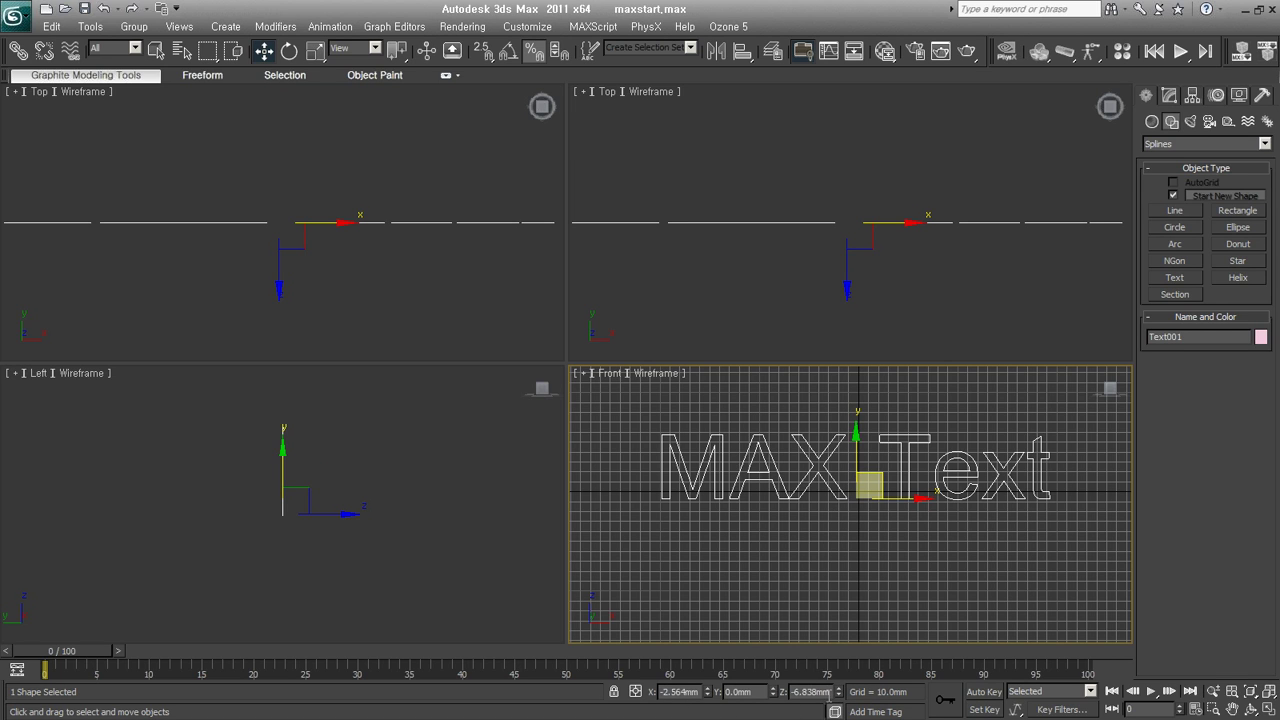
Test and reset the text's X and Z offsets, then set the X offset to 30.
{"action": "right_click", "coordinate": [709, 690]}
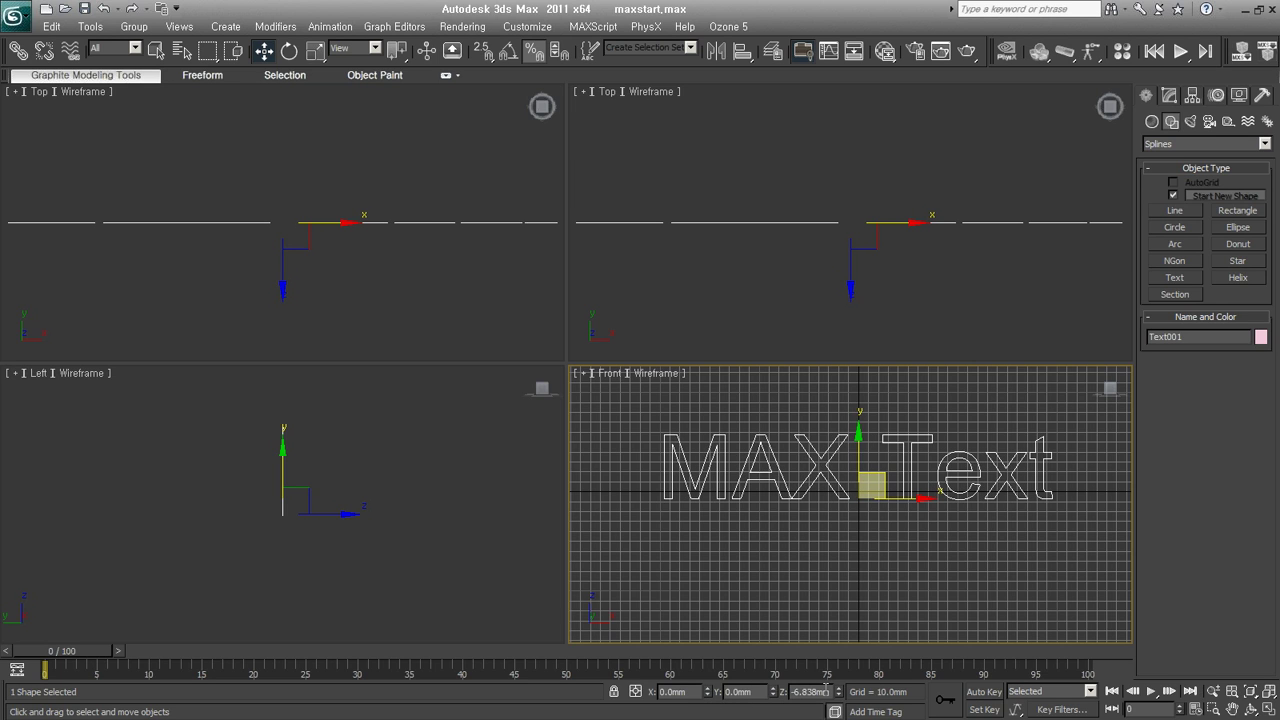
{"action": "right_click", "coordinate": [838, 695]}
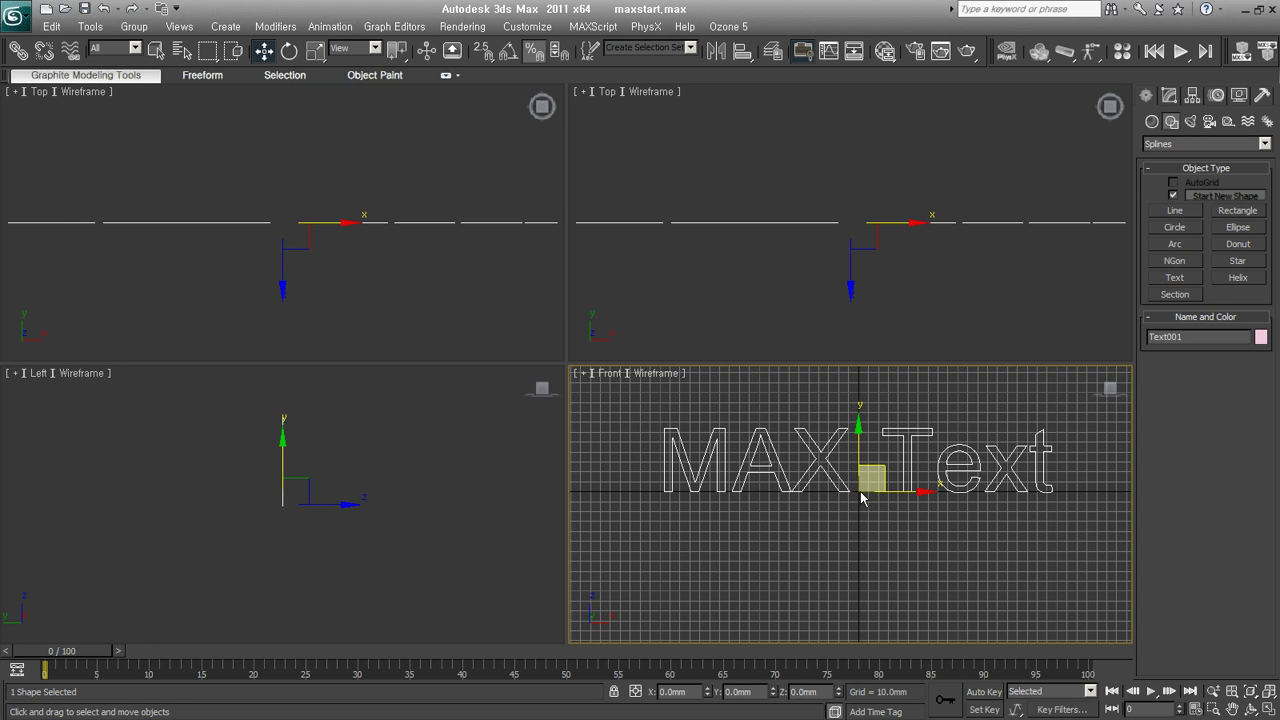
{"action": "left_click_drag", "start_coordinate": [708, 691], "coordinate": [718, 714]}
{"action": "right_click", "coordinate": [718, 714]}
{"action": "left_click_drag", "start_coordinate": [838, 696], "coordinate": [855, 713]}
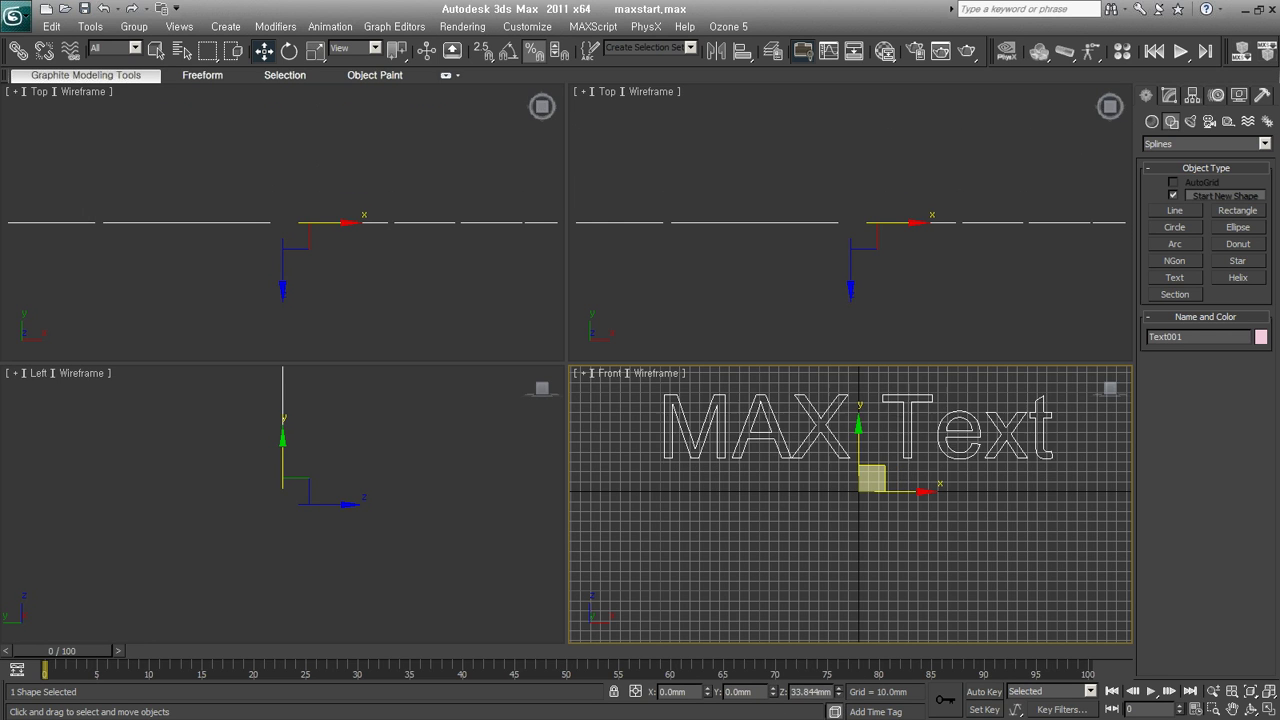
{"action": "right_click", "coordinate": [855, 713]}
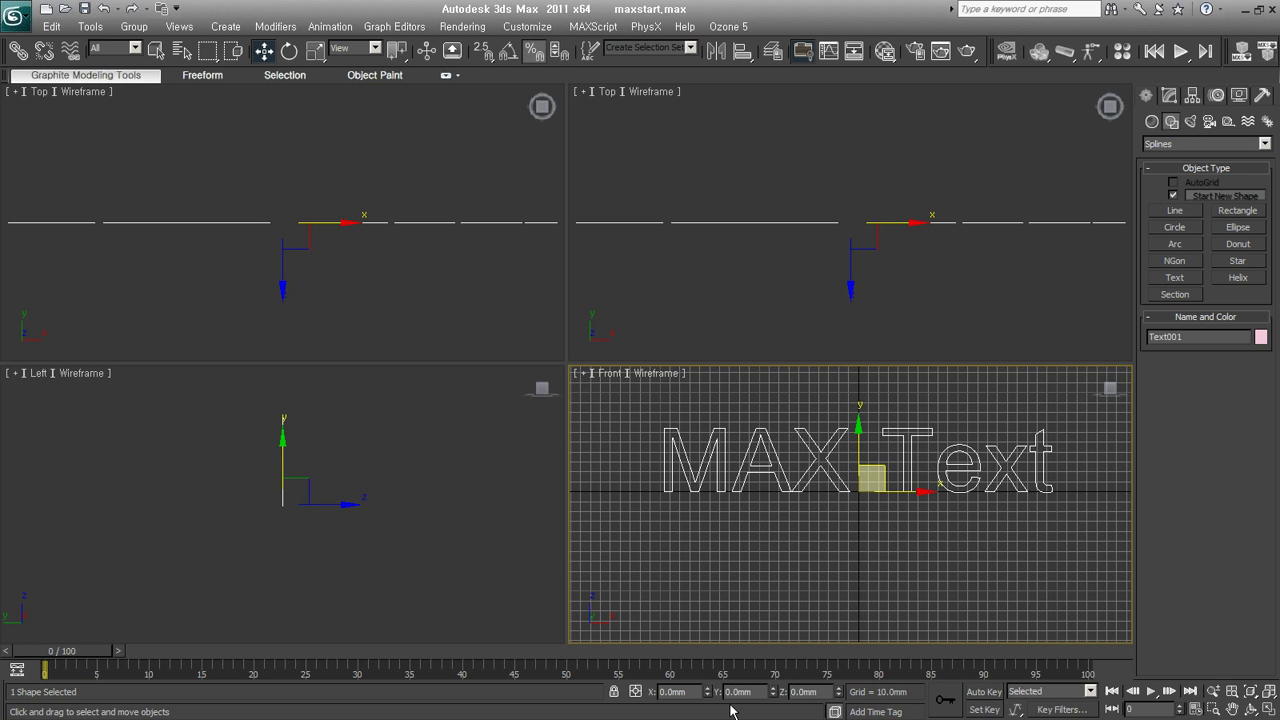
{"action": "double_click", "coordinate": [694, 692]}
{"action": "type", "text": "30"}
{"action": "key", "text": "Return"}
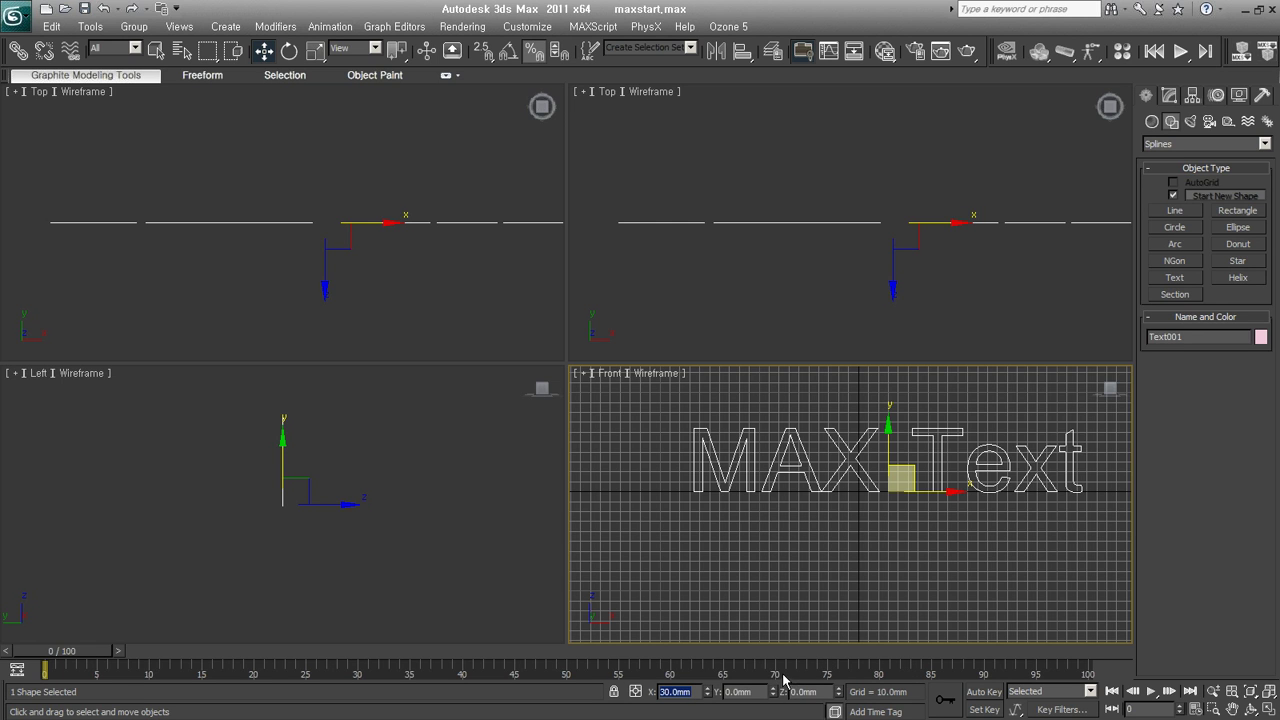
Move the MAX Text left and down, hide the grid, zoom extents, and delete it.
{"action": "left_click", "coordinate": [852, 557]}
{"action": "left_click", "coordinate": [937, 480]}
{"action": "left_click_drag", "start_coordinate": [893, 466], "coordinate": [825, 505]}
{"action": "key", "text": "g"}
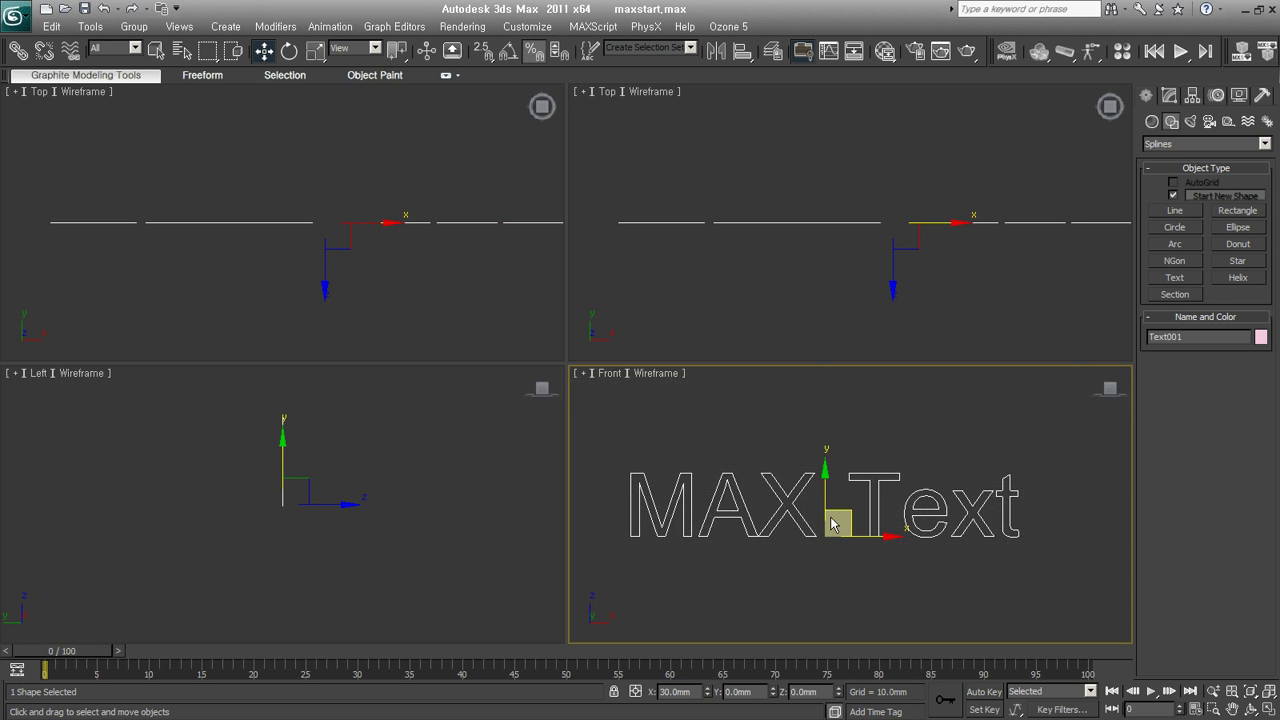
{"action": "key", "text": "z"}
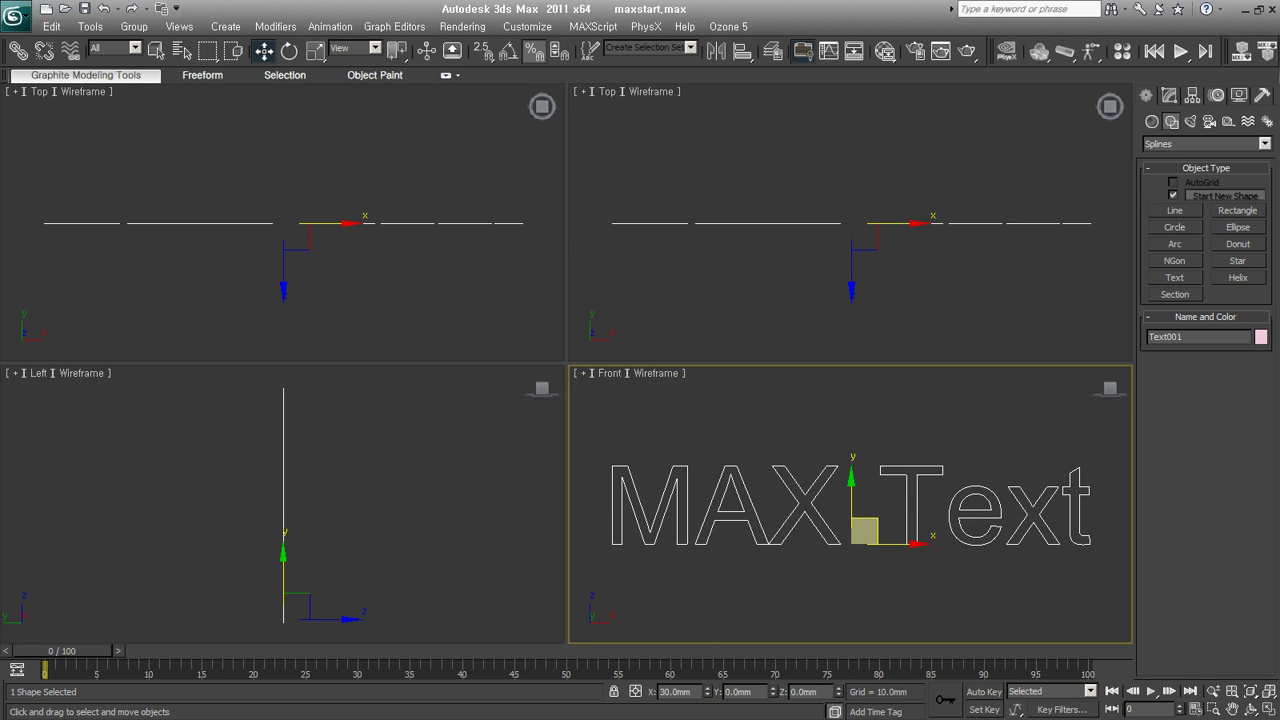
{"action": "key", "text": "Delete"}
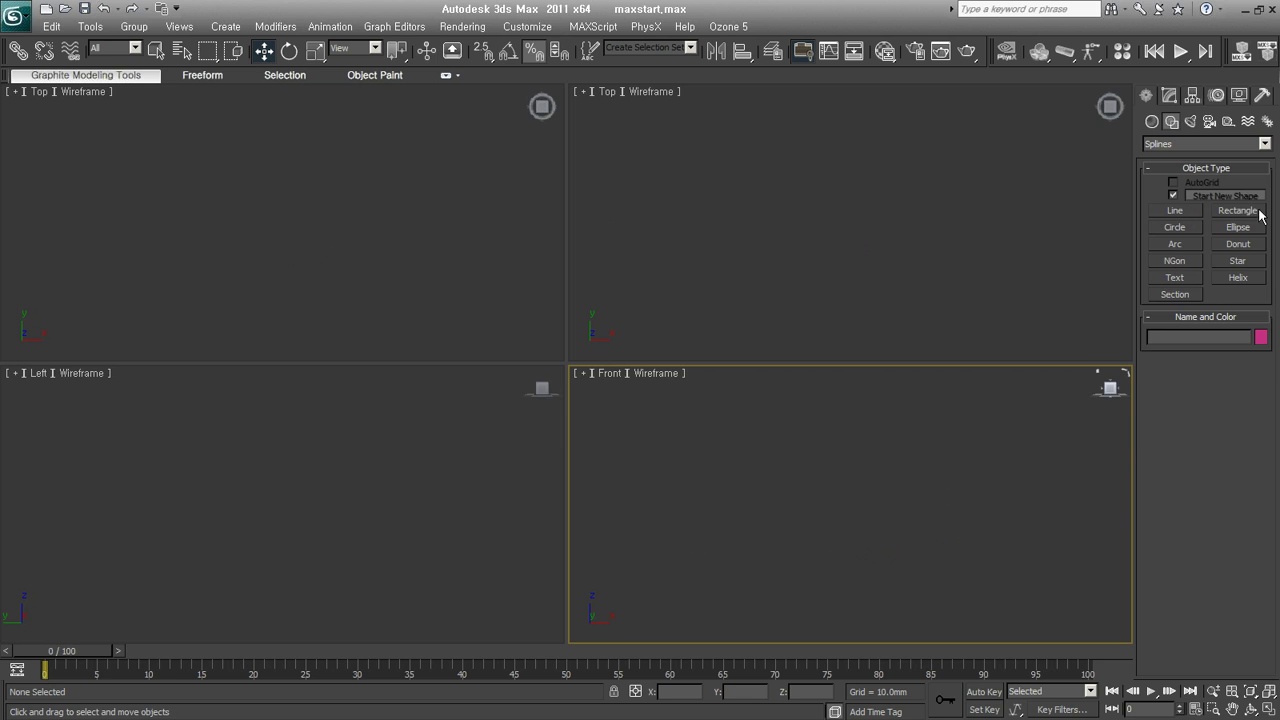
{"action": "left_click", "coordinate": [1238, 210]}
{"action": "left_click", "coordinate": [754, 423]}
{"action": "left_click_drag", "start_coordinate": [754, 423], "coordinate": [960, 562]}
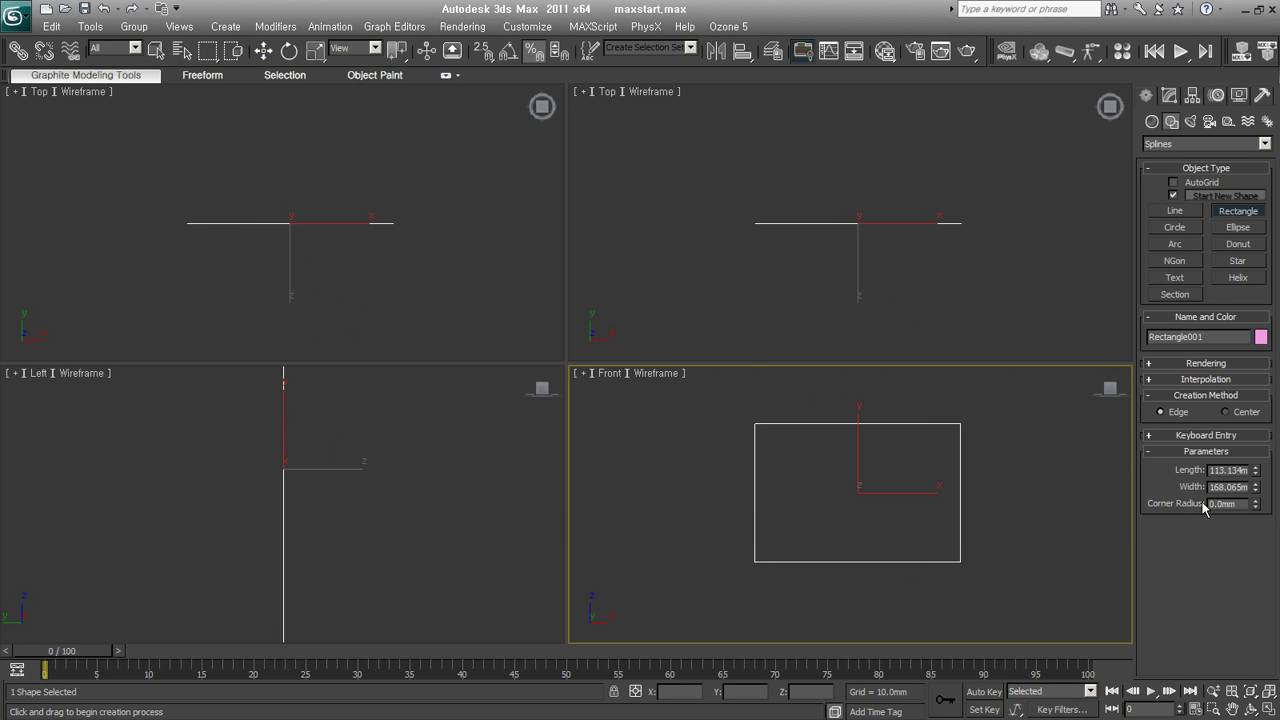
{"action": "mouse_move", "coordinate": [1257, 505]}
{"action": "left_mouse_down"}
{"action": "mouse_move", "coordinate": [1210, 491]}
{"action": "mouse_move", "coordinate": [1210, 474]}
{"action": "left_mouse_up"}
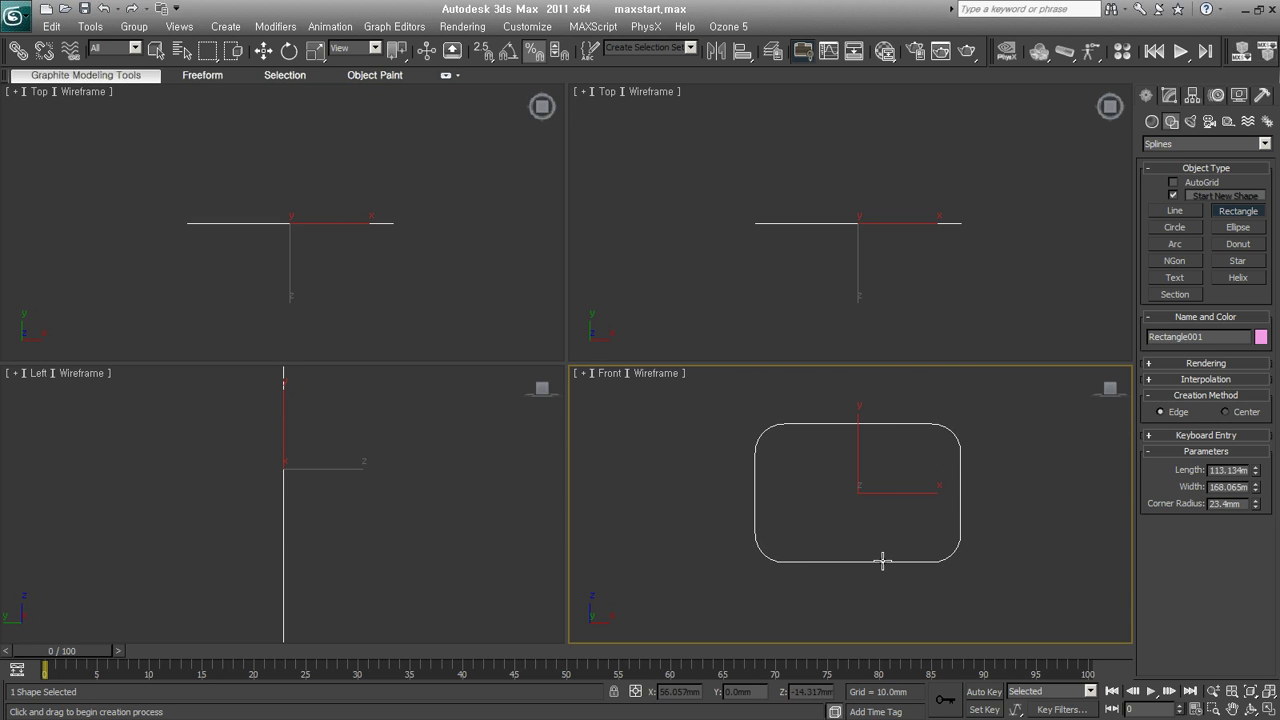
{"action": "key", "text": "Delete"}
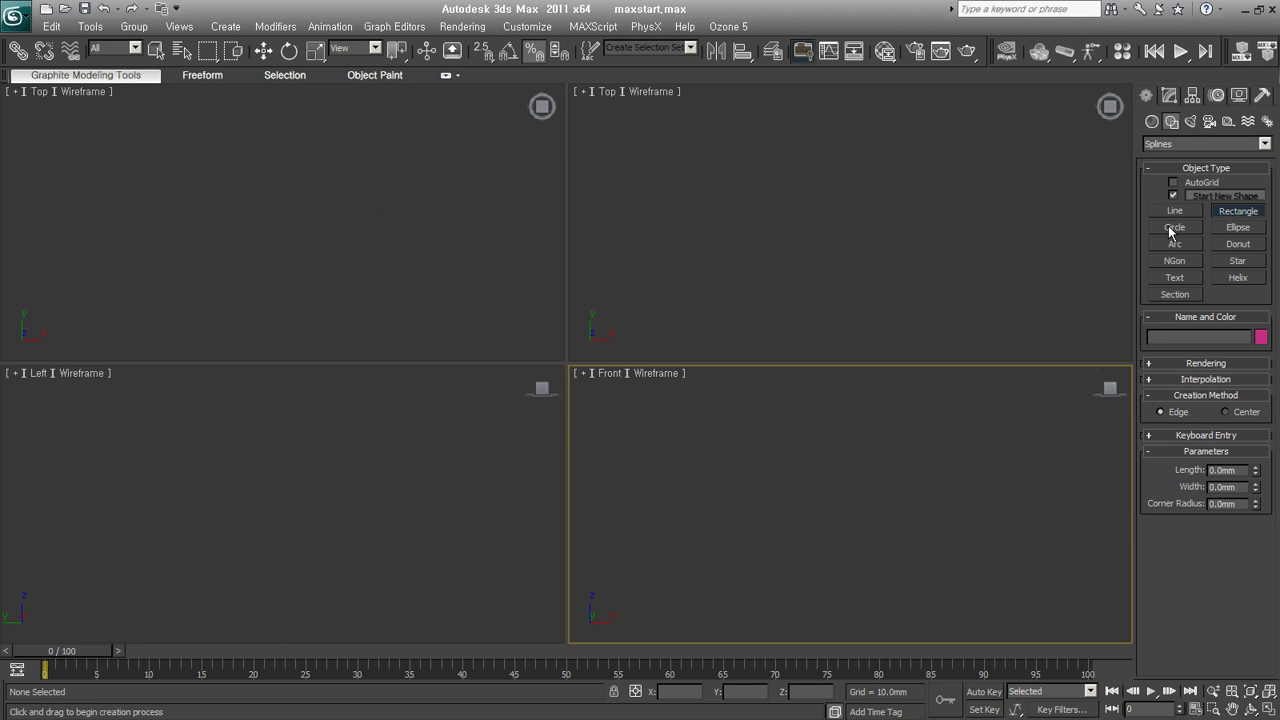
{"action": "left_click", "coordinate": [1175, 227]}
{"action": "left_click_drag", "start_coordinate": [827, 486], "coordinate": [888, 523]}
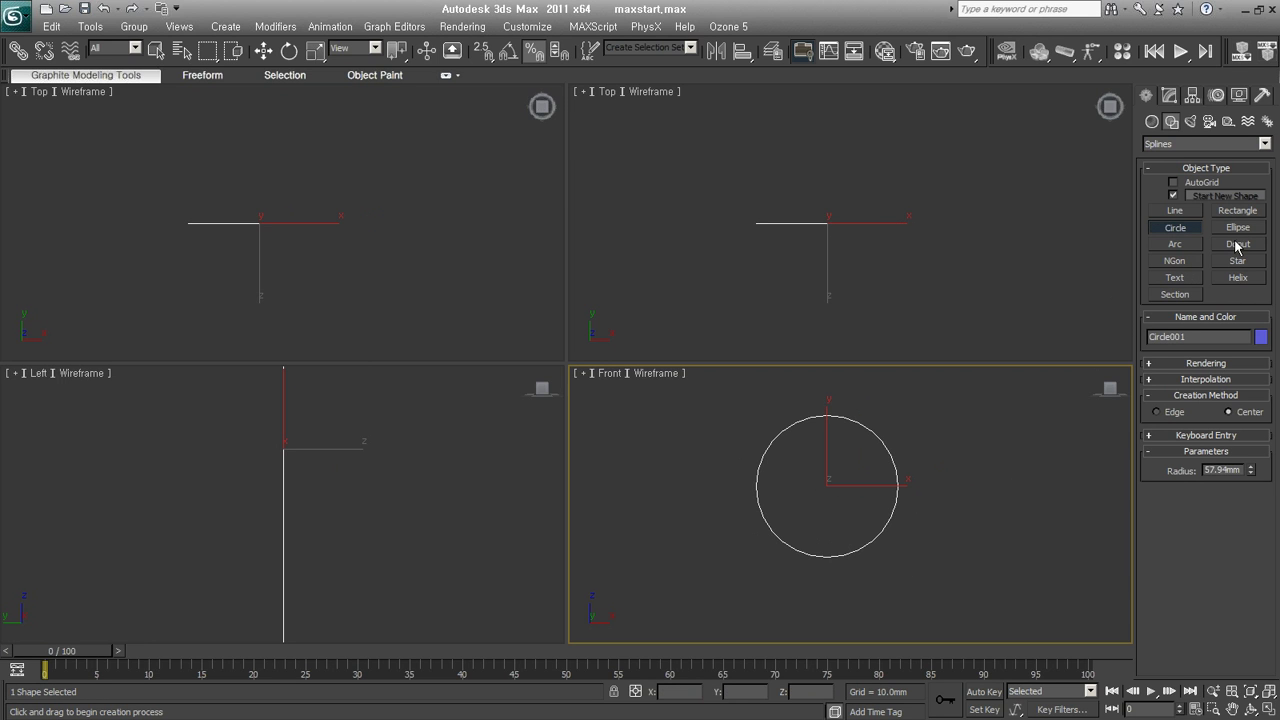
{"action": "right_click", "coordinate": [888, 482]}
{"action": "left_click_drag", "start_coordinate": [987, 513], "coordinate": [1025, 510]}
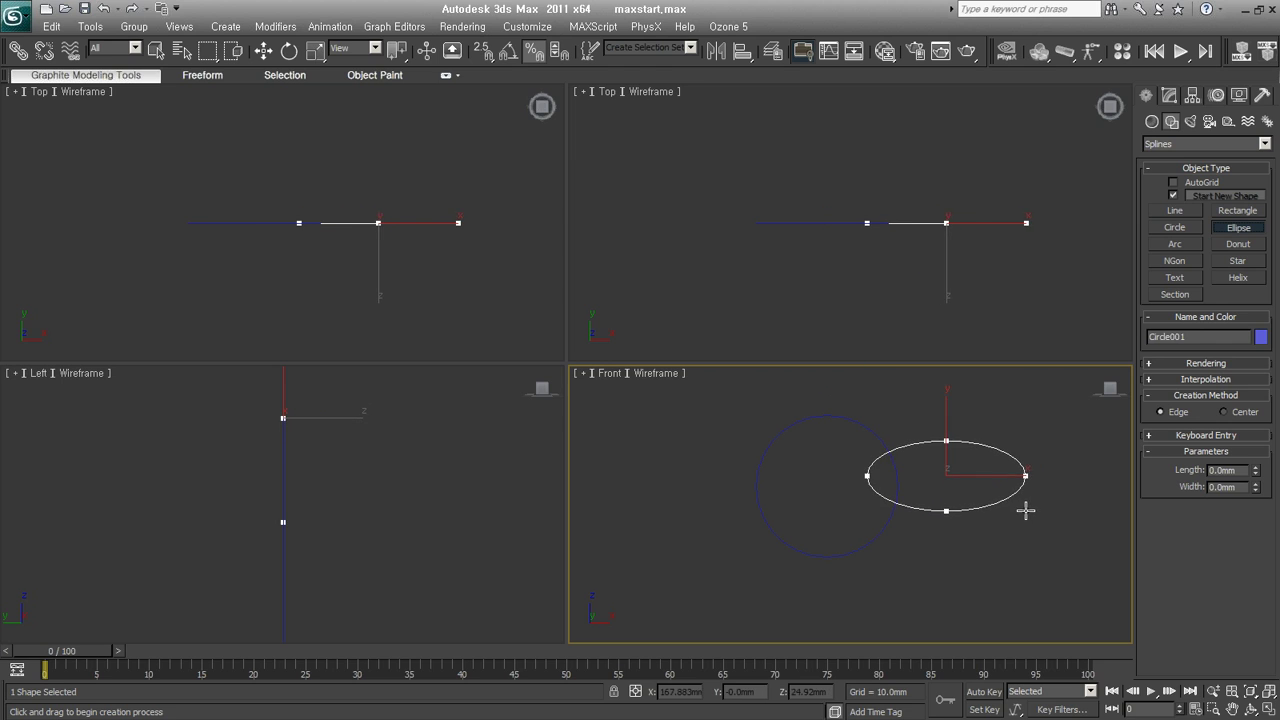
{"action": "left_click", "coordinate": [1177, 248]}
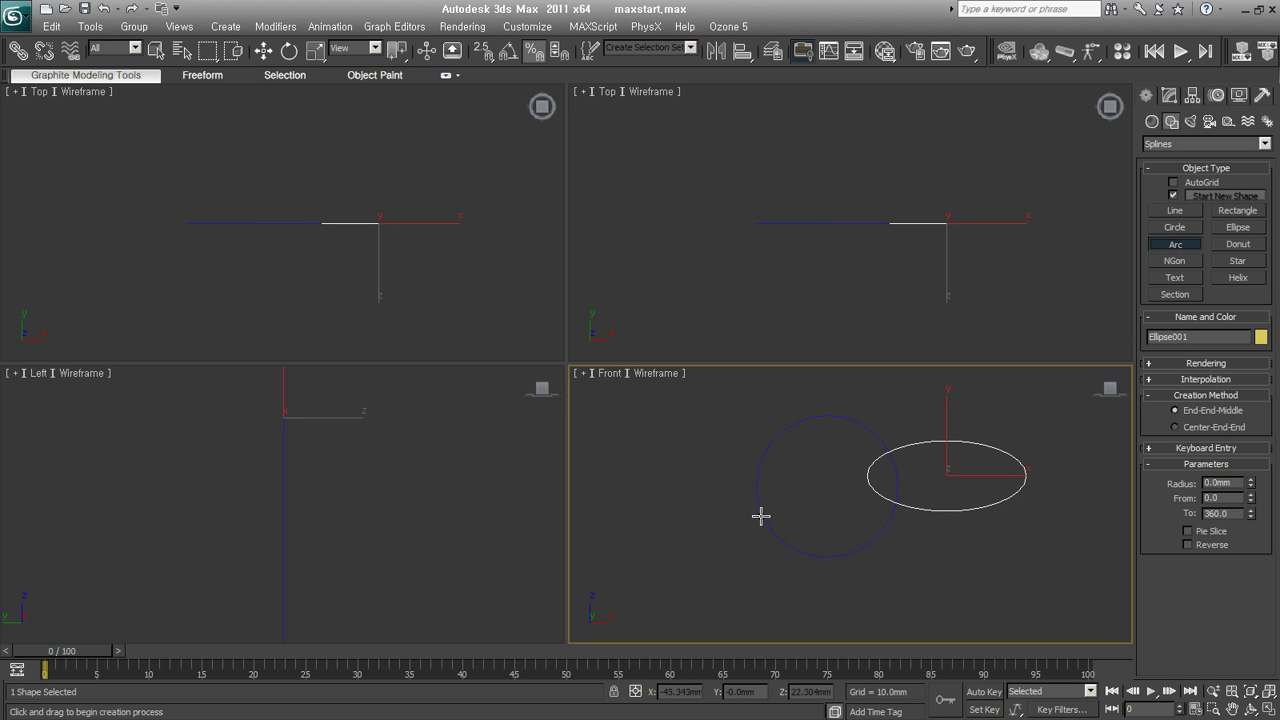
{"action": "left_click_drag", "start_coordinate": [684, 518], "coordinate": [898, 512]}
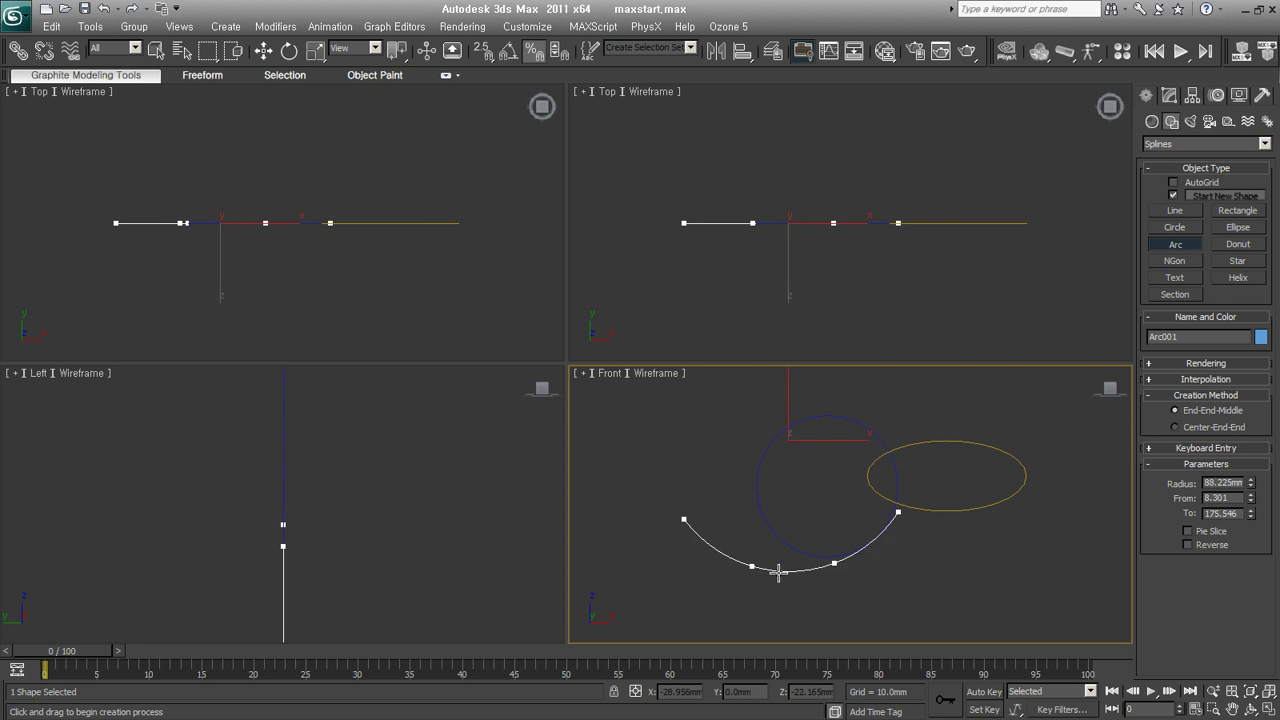
{"action": "left_click", "coordinate": [772, 438]}
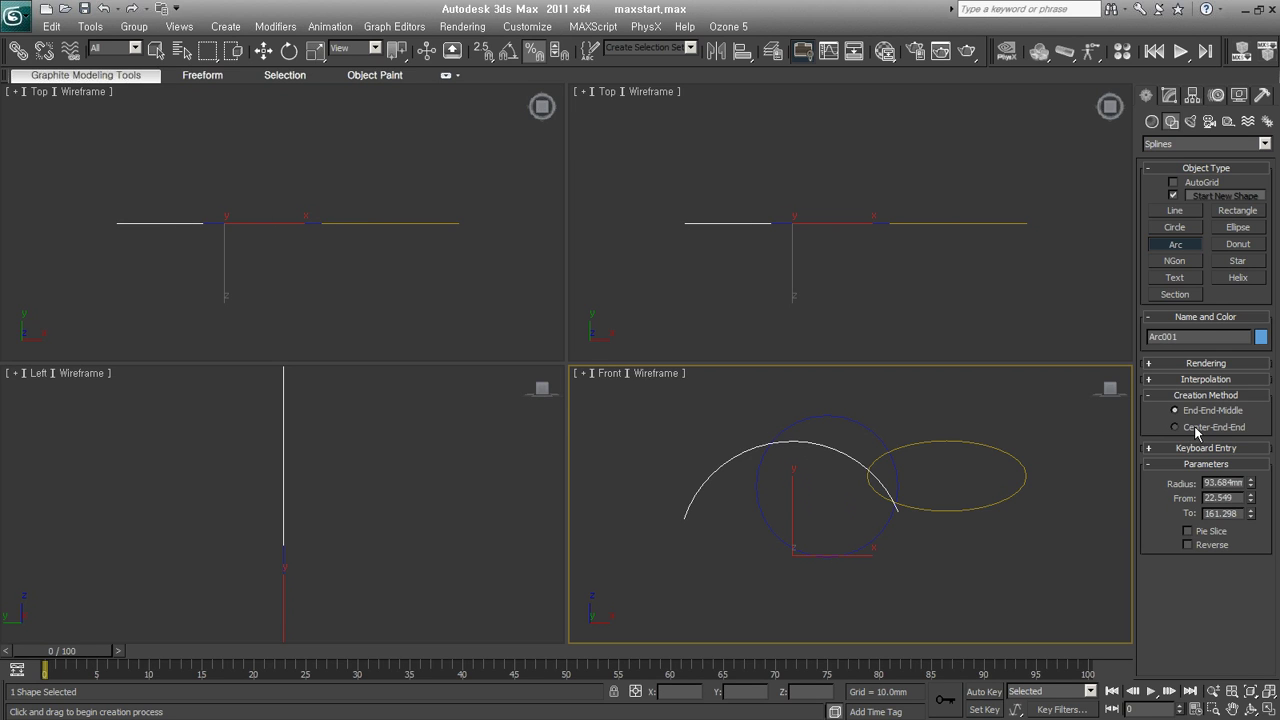
{"action": "left_click", "coordinate": [828, 592]}
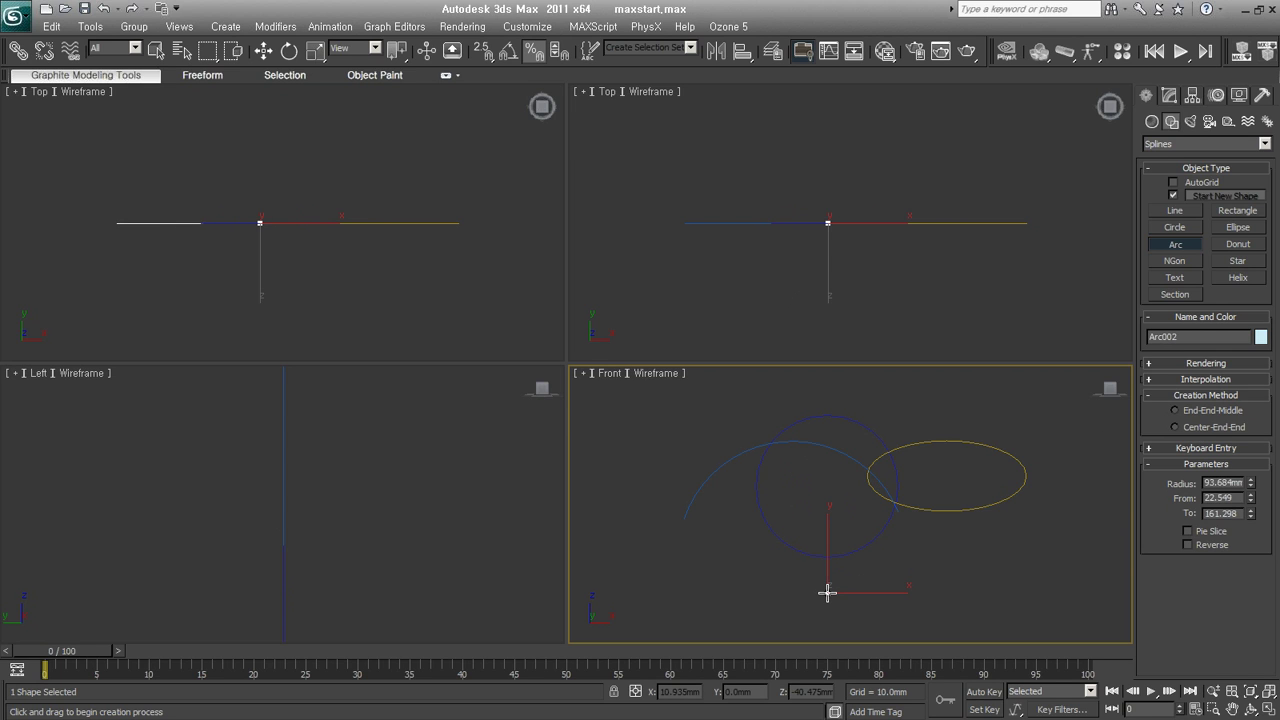
{"action": "left_click_drag", "start_coordinate": [828, 592], "coordinate": [1034, 593]}
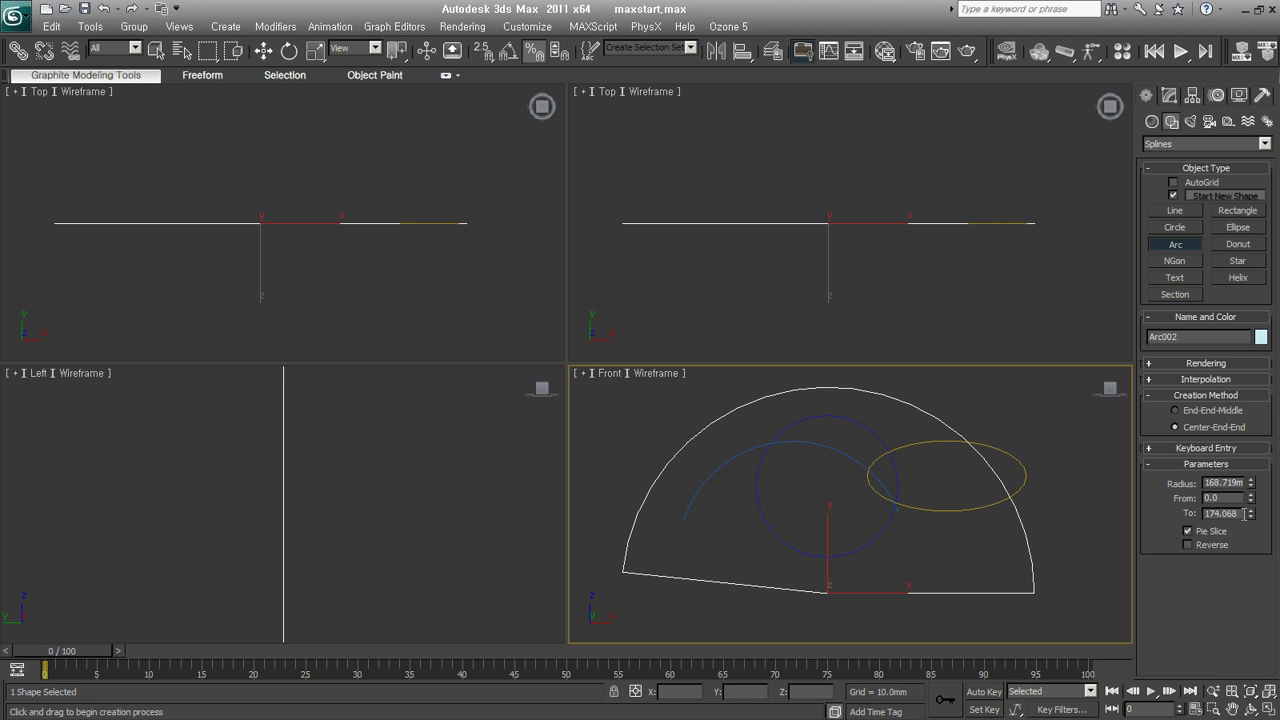
{"action": "left_click_drag", "start_coordinate": [1252, 490], "coordinate": [1240, 478]}
{"action": "left_click_drag", "start_coordinate": [1250, 496], "coordinate": [957, 536]}
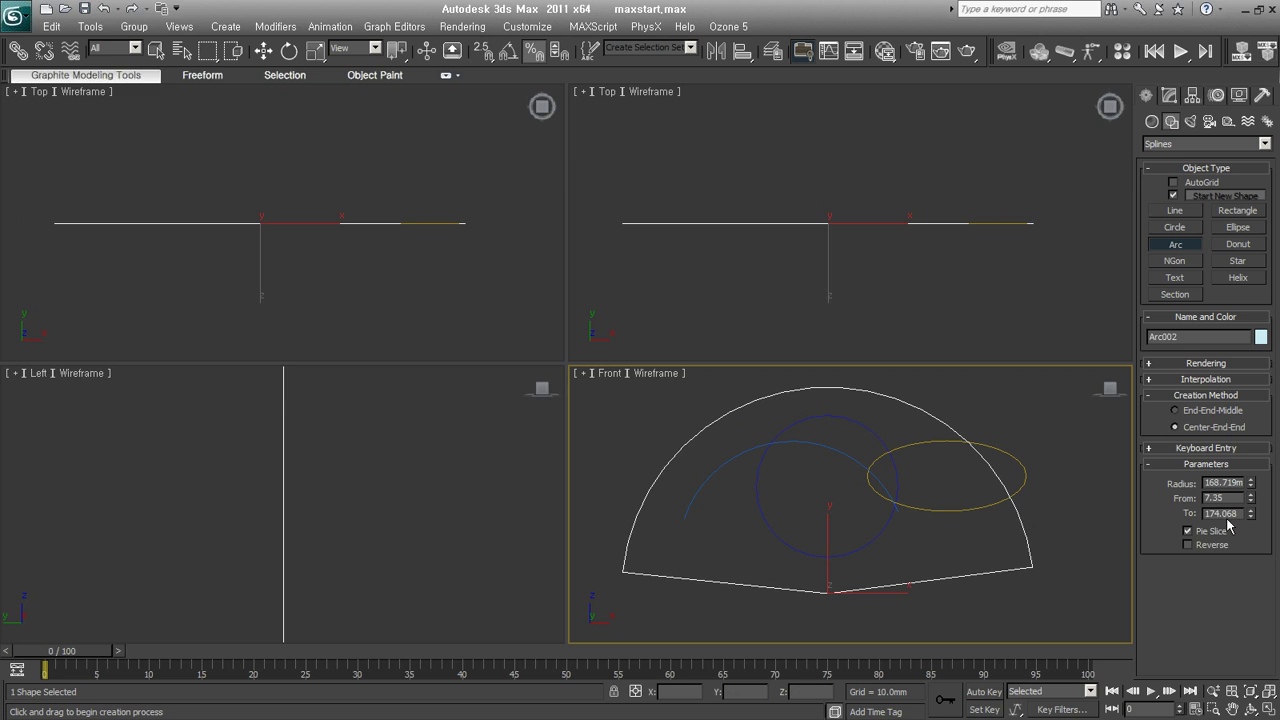
{"action": "left_click_drag", "start_coordinate": [1250, 513], "coordinate": [1264, 488]}
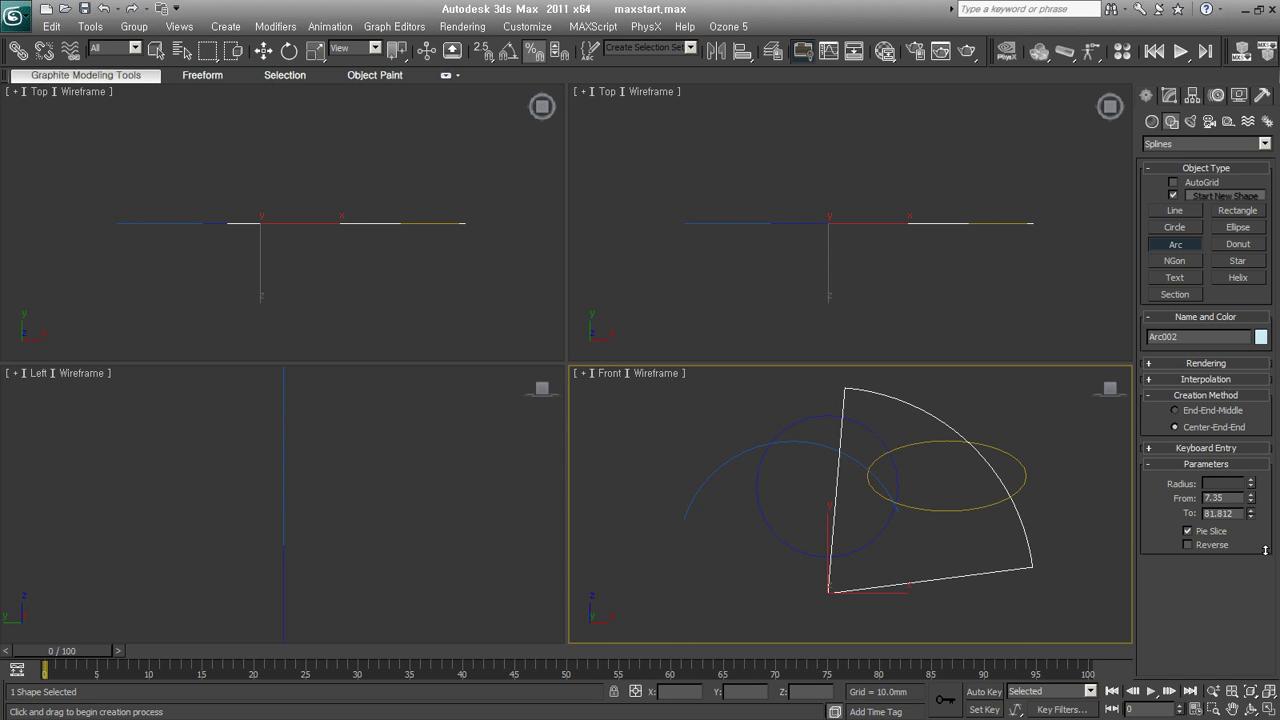
{"action": "left_click", "coordinate": [1082, 482]}
{"action": "right_click", "coordinate": [1086, 560]}
{"action": "key", "text": "w"}
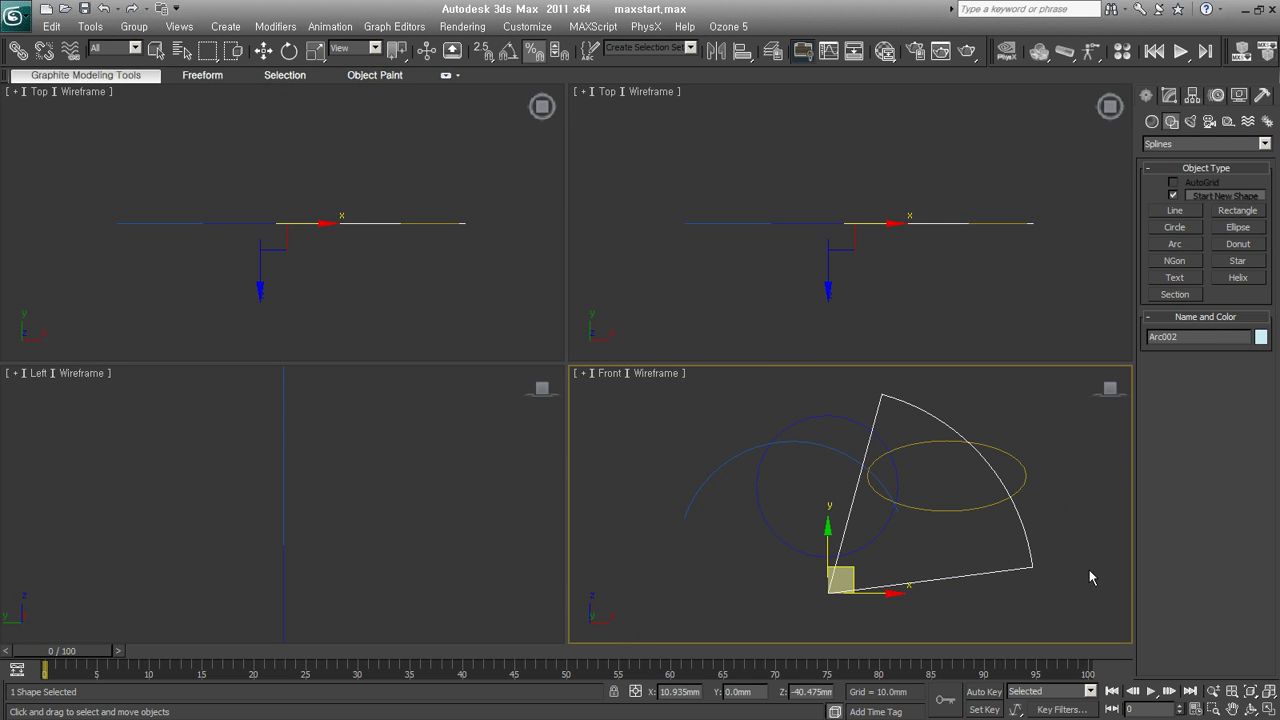
{"action": "key", "text": "ctrl+a"}
{"action": "key", "text": "Delete"}
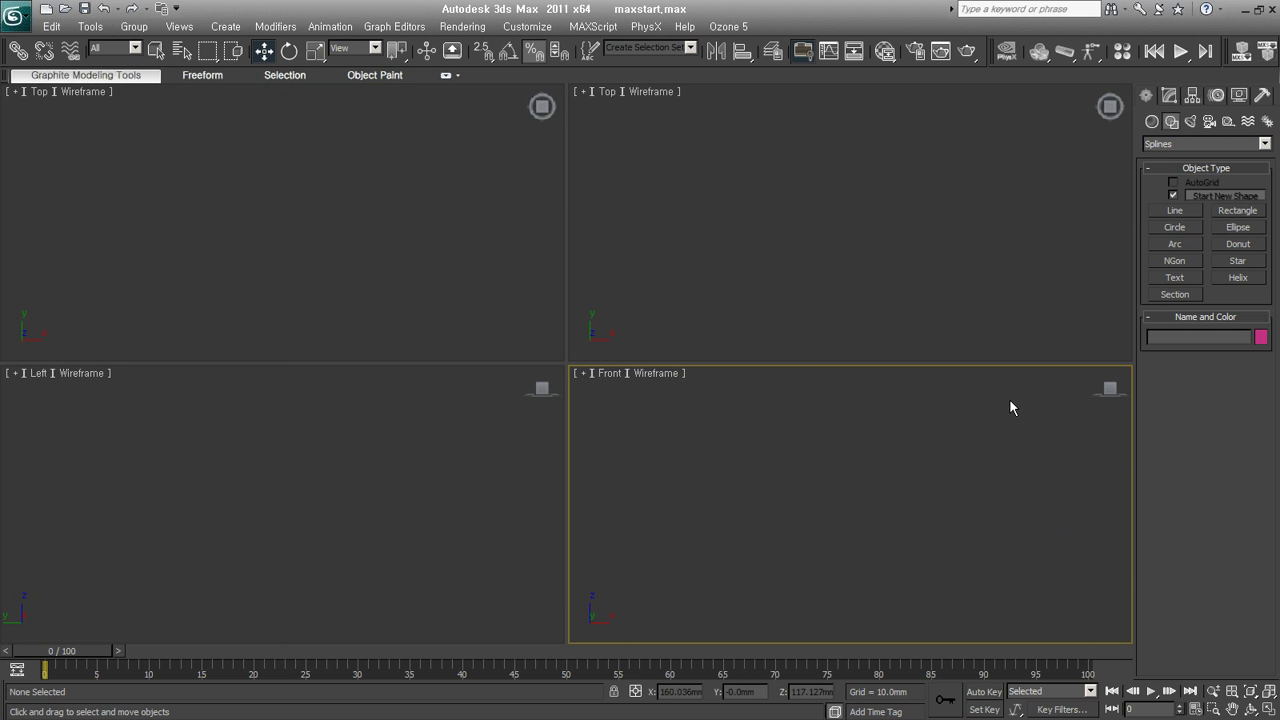
Draw a donut and a six-sided NGon beside it in the Front view.
{"action": "left_click", "coordinate": [1238, 244]}
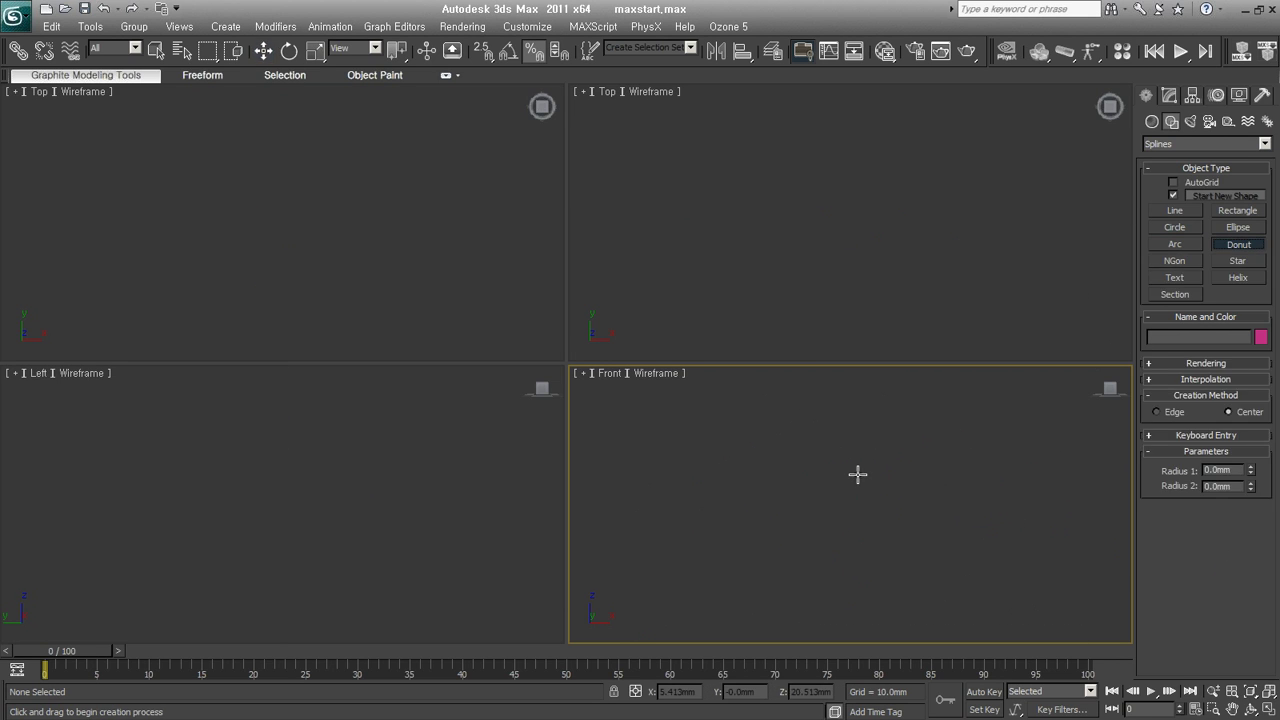
{"action": "left_click_drag", "start_coordinate": [852, 474], "coordinate": [852, 494]}
{"action": "left_click", "coordinate": [920, 476]}
{"action": "left_click", "coordinate": [1174, 261]}
{"action": "left_click_drag", "start_coordinate": [853, 494], "coordinate": [856, 543]}
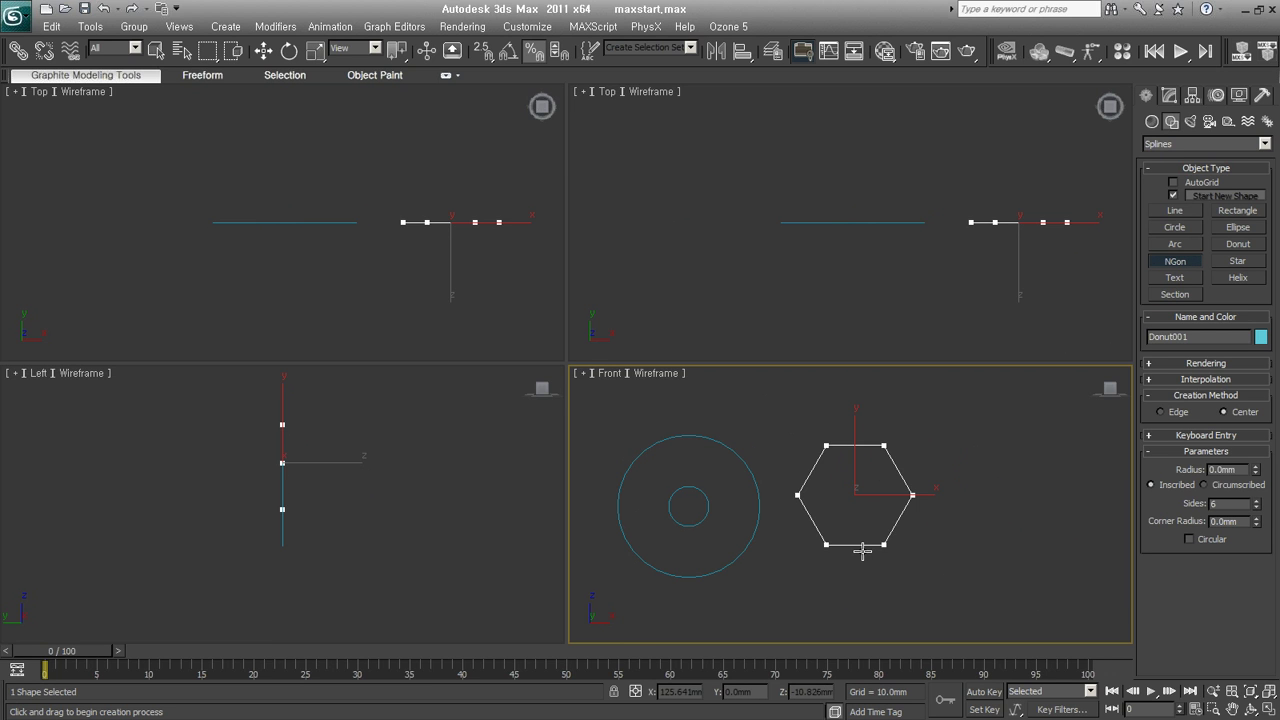
{"action": "middle_click_drag", "start_coordinate": [1059, 494], "coordinate": [1042, 482]}
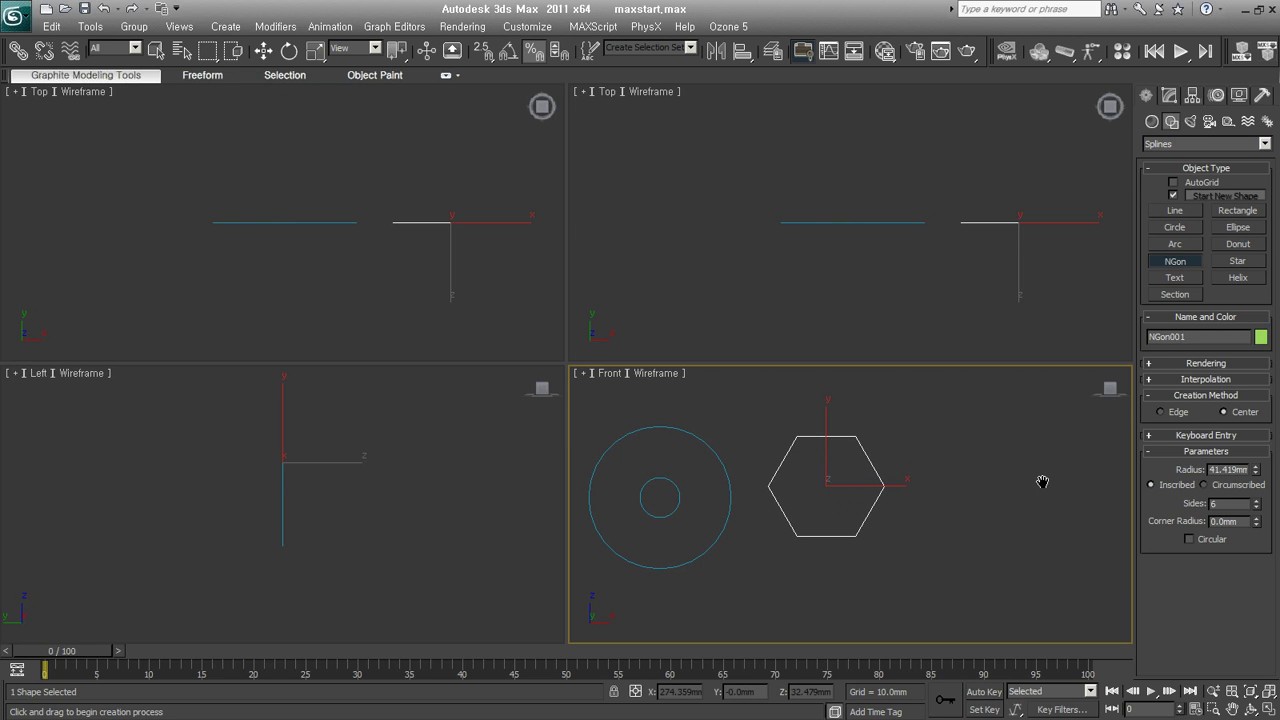
Add a six-point star to the right and place a text shape further left.
{"action": "left_click", "coordinate": [1237, 261]}
{"action": "middle_click_drag", "start_coordinate": [984, 475], "coordinate": [929, 478]}
{"action": "left_click_drag", "start_coordinate": [931, 480], "coordinate": [932, 528]}
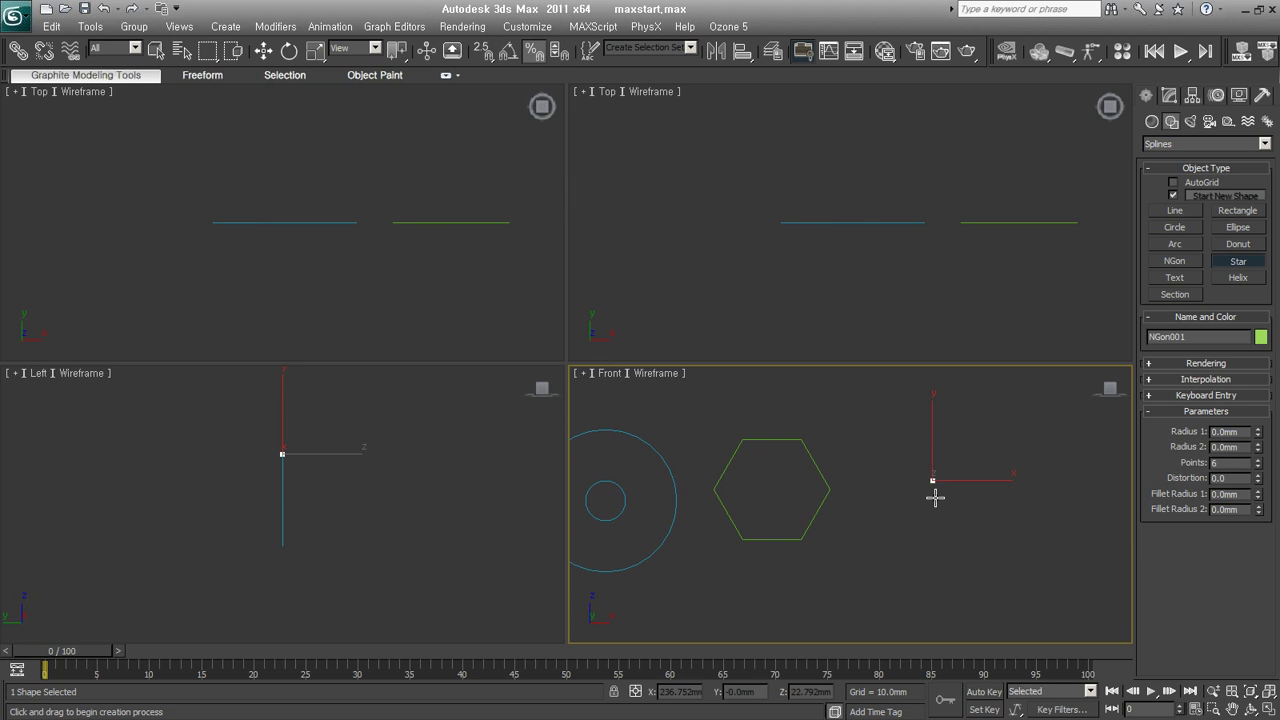
{"action": "left_click", "coordinate": [934, 571]}
{"action": "middle_click_drag", "start_coordinate": [1054, 506], "coordinate": [1032, 521]}
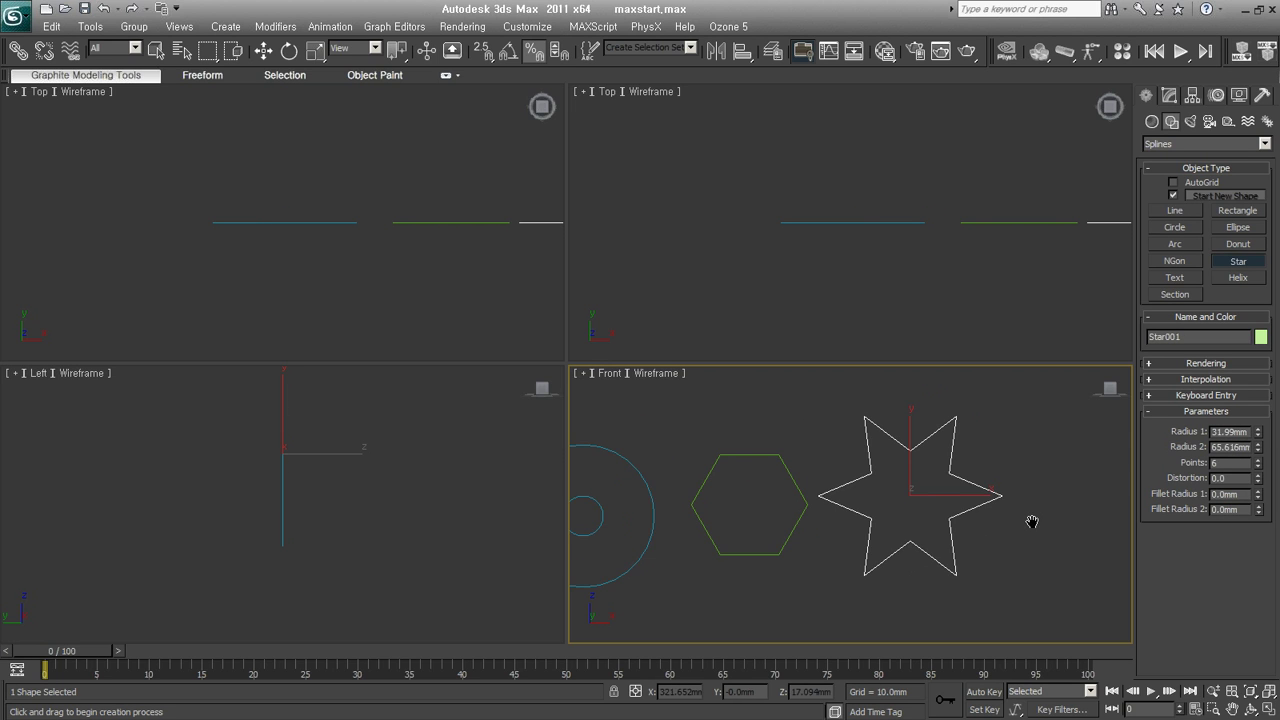
{"action": "left_click", "coordinate": [1174, 280]}
{"action": "mouse_move", "coordinate": [913, 540]}
{"action": "middle_mouse_down"}
{"action": "mouse_move", "coordinate": [705, 543]}
{"action": "mouse_move", "coordinate": [665, 519]}
{"action": "mouse_move", "coordinate": [700, 491]}
{"action": "middle_mouse_up"}
{"action": "scroll", "coordinate": [808, 471], "scroll_direction": "down", "scroll_amount": 3}
{"action": "left_click", "coordinate": [808, 471]}
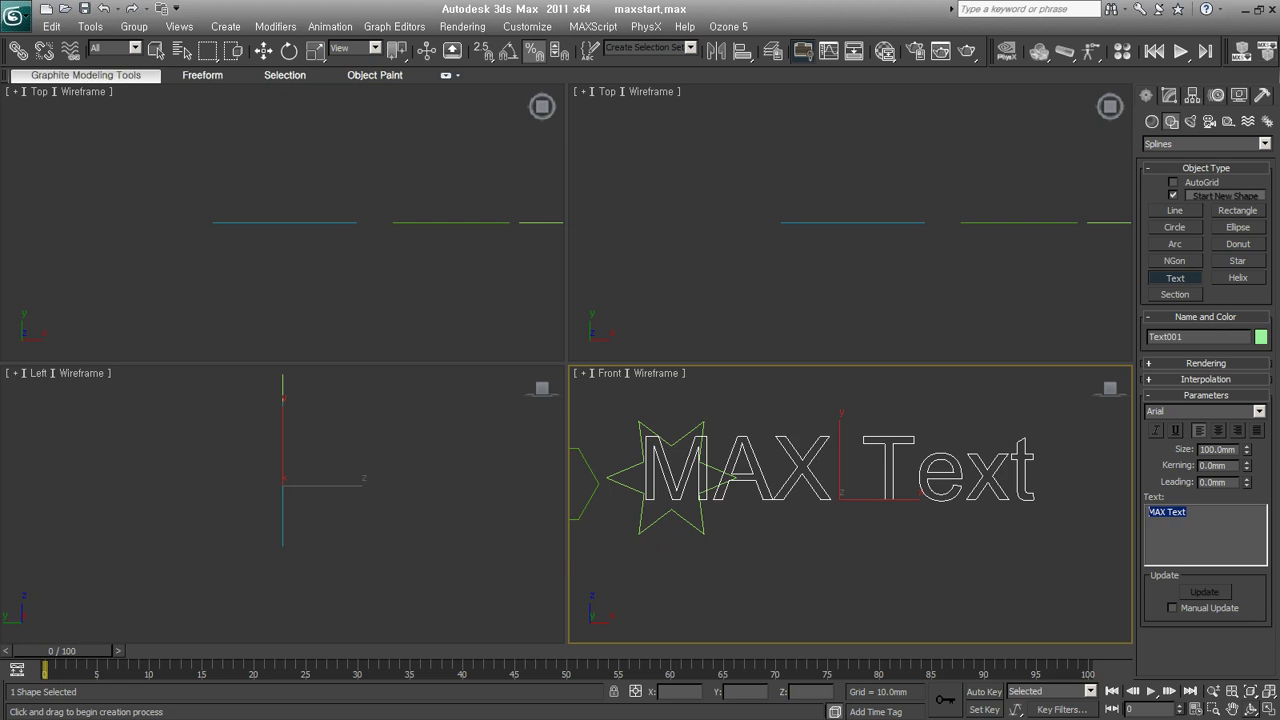
Enter 'joycg' as the text and browse fonts, starting with Arial Unicode MS.
{"action": "type", "text": "joycg"}
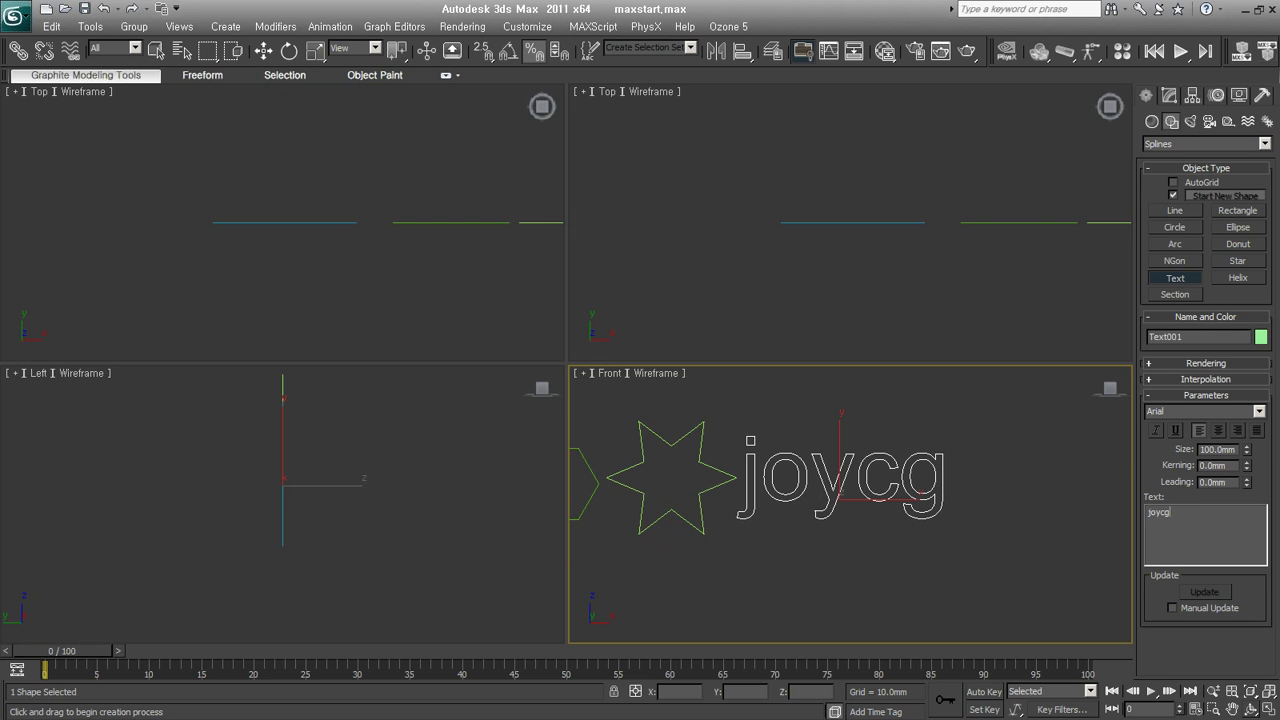
{"action": "left_click", "coordinate": [1259, 411]}
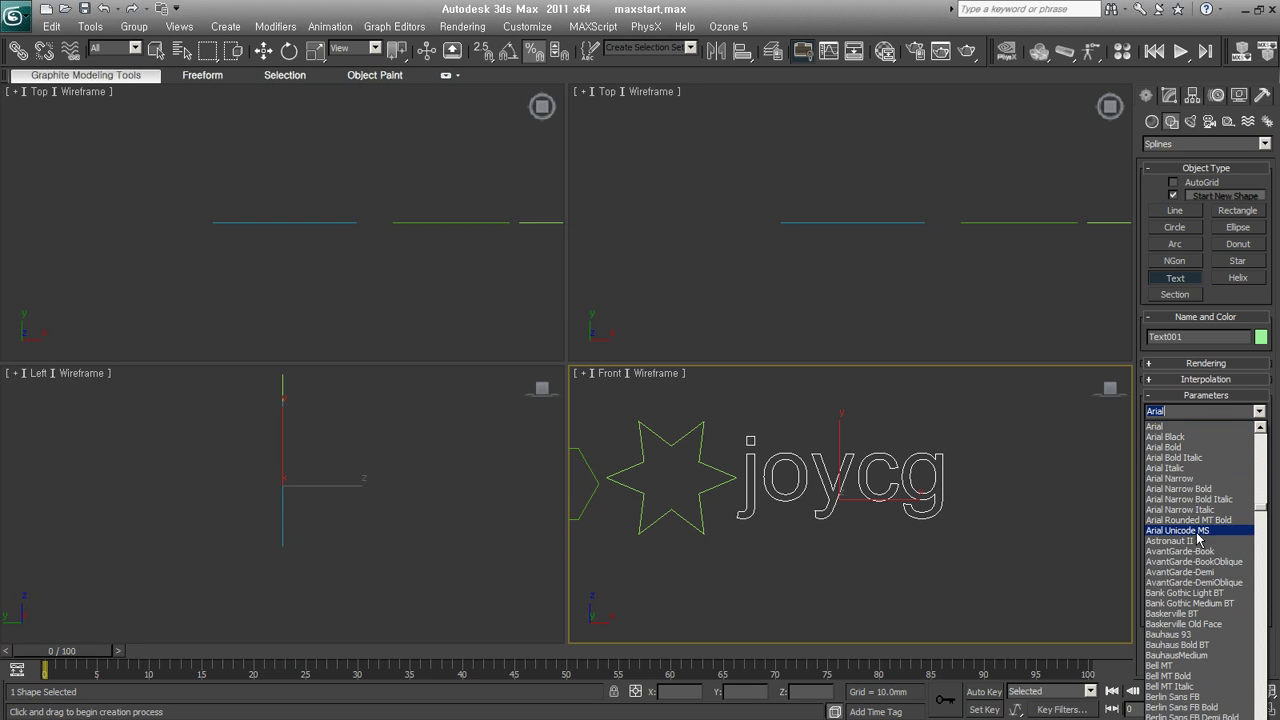
{"action": "left_click", "coordinate": [1198, 531]}
{"action": "key", "text": "Down"}
{"action": "key", "text": "Down"}
{"action": "key", "text": "Down"}
{"action": "key", "text": "Down"}
{"action": "key", "text": "Down"}
{"action": "key", "text": "Down"}
{"action": "key", "text": "Down"}
{"action": "key", "text": "Down"}
{"action": "key", "text": "Down"}
{"action": "key", "text": "Down"}
{"action": "key", "text": "Down"}
{"action": "key", "text": "Down"}
{"action": "key", "text": "Down"}
{"action": "key", "text": "Down"}
{"action": "key", "text": "Down"}
{"action": "key", "text": "Down"}
{"action": "key", "text": "Down"}
{"action": "key", "text": "Down"}
{"action": "key", "text": "Down"}
{"action": "key", "text": "Down"}
{"action": "key", "text": "Down"}
{"action": "key", "text": "Down"}
{"action": "key", "text": "Down"}
{"action": "key", "text": "Down"}
{"action": "key", "text": "Down"}
{"action": "key", "text": "Down"}
{"action": "key", "text": "Down"}
{"action": "key", "text": "Down"}
{"action": "key", "text": "Down"}
{"action": "key", "text": "Down"}
{"action": "key", "text": "Down"}
{"action": "key", "text": "Down"}
{"action": "key", "text": "Down"}
{"action": "key", "text": "Down"}
{"action": "key", "text": "Down"}
{"action": "key", "text": "Down"}
{"action": "key", "text": "Down"}
{"action": "key", "text": "Down"}
{"action": "key", "text": "Down"}
{"action": "key", "text": "Down"}
{"action": "key", "text": "Down"}
{"action": "key", "text": "Down"}
{"action": "key", "text": "Down"}
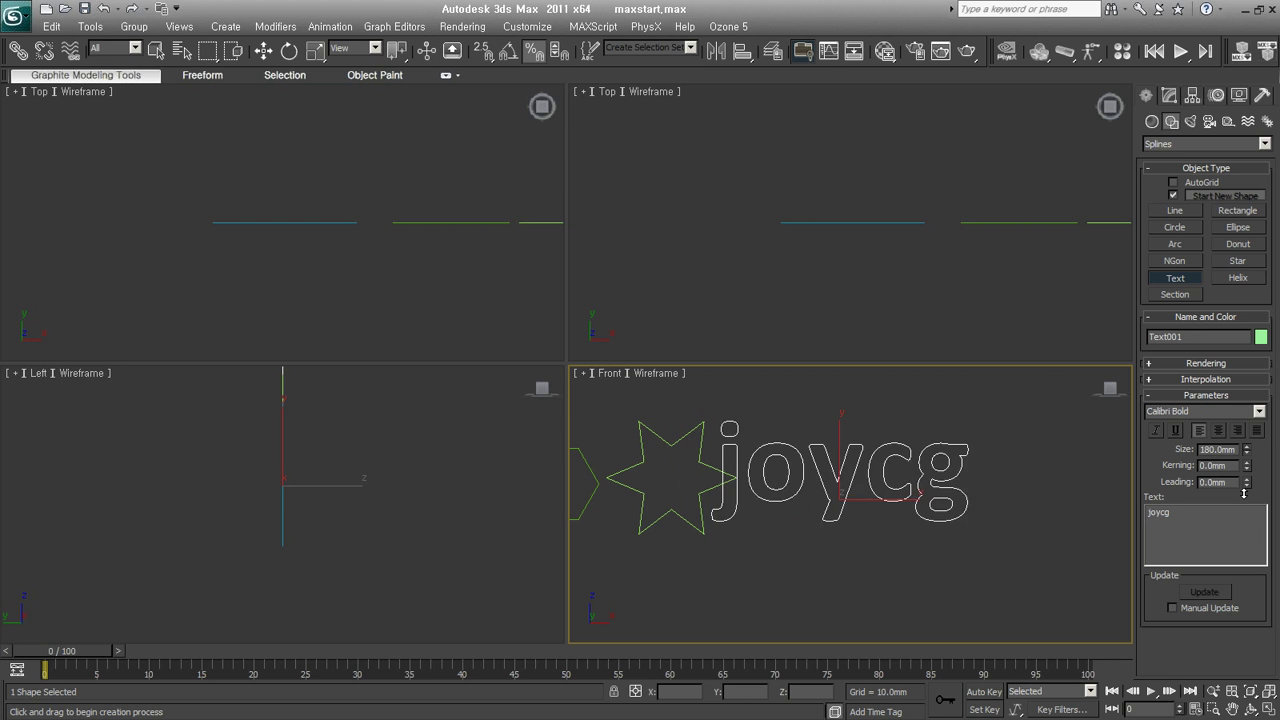
Widen the joycg kerning to 9.9 mm and add a second line 'ASDAFA'.
{"action": "left_click_drag", "start_coordinate": [1246, 468], "coordinate": [1246, 450]}
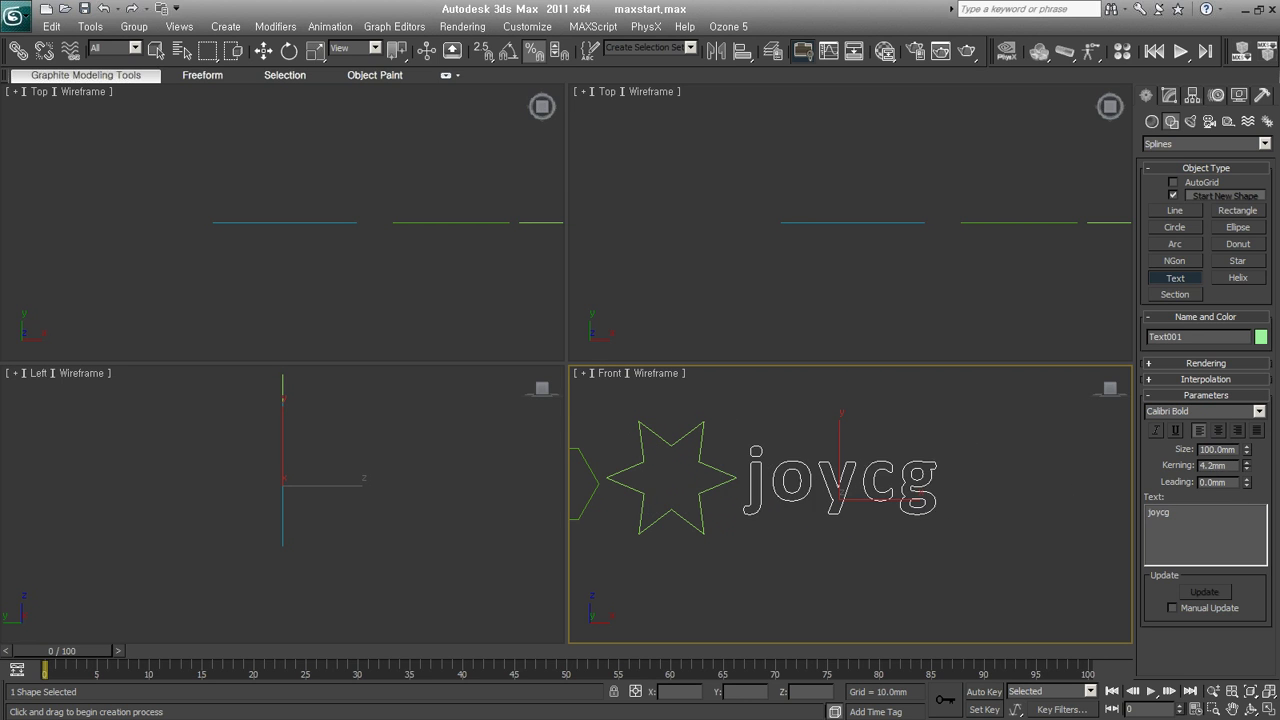
{"action": "left_click_drag", "start_coordinate": [1246, 466], "coordinate": [1246, 440]}
{"action": "type", "text": "ASDAFA"}
{"action": "left_click_drag", "start_coordinate": [1246, 484], "coordinate": [1246, 484]}
Select every shape in the Front view and delete them all.
{"action": "mouse_move", "coordinate": [1217, 565]}
{"action": "left_mouse_down"}
{"action": "mouse_move", "coordinate": [1057, 471]}
{"action": "mouse_move", "coordinate": [1046, 500]}
{"action": "left_mouse_up"}
{"action": "key", "text": "w"}
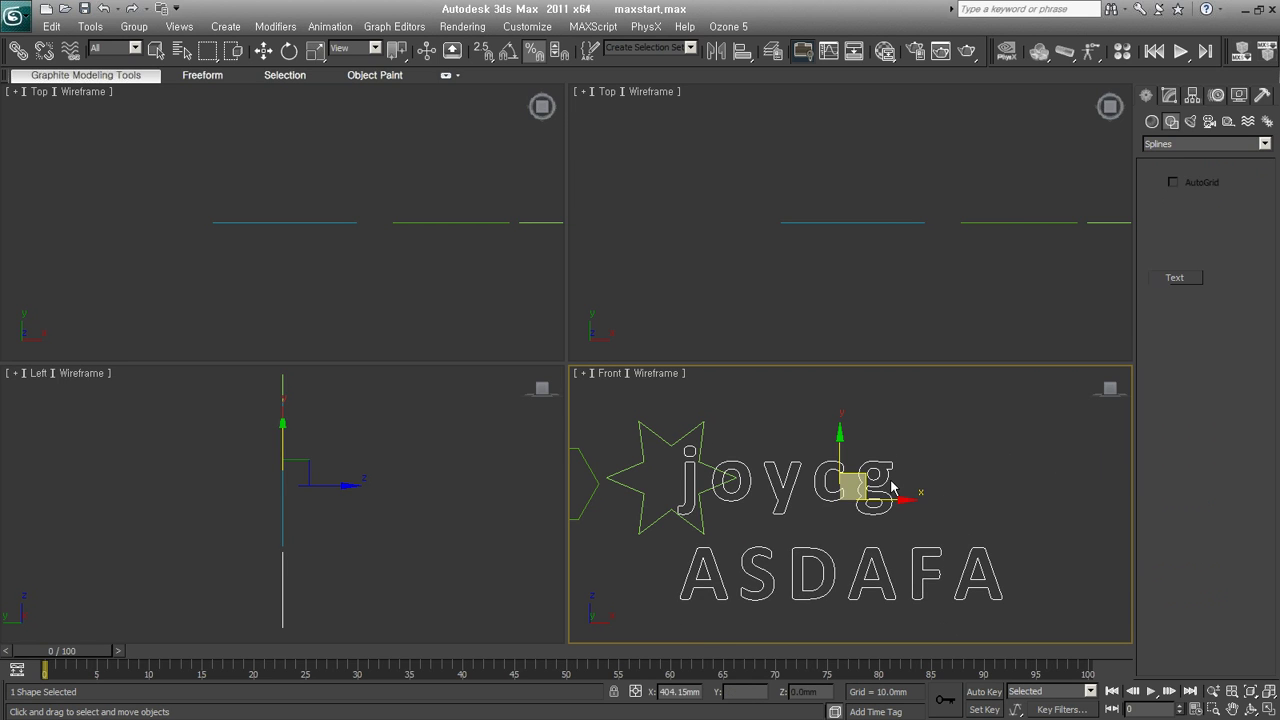
{"action": "scroll", "coordinate": [946, 483], "scroll_direction": "down", "scroll_amount": 3}
{"action": "left_click_drag", "start_coordinate": [1016, 421], "coordinate": [632, 573]}
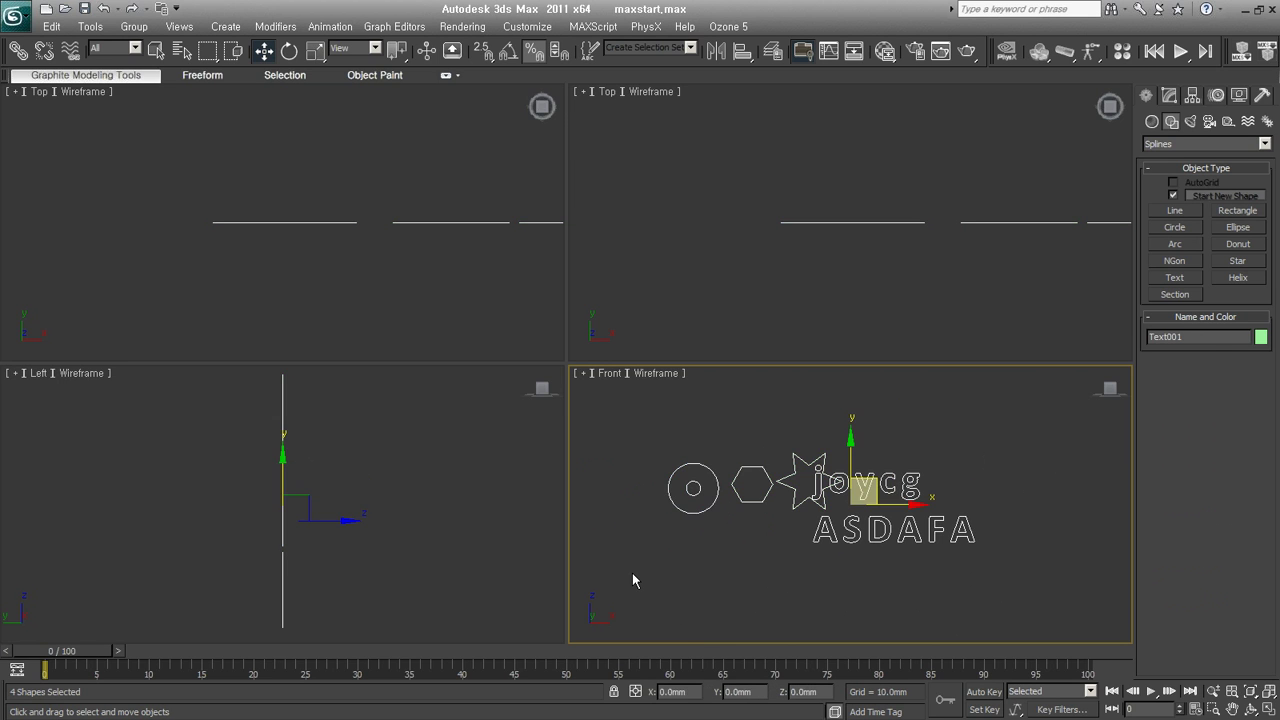
{"action": "key", "text": "Delete"}
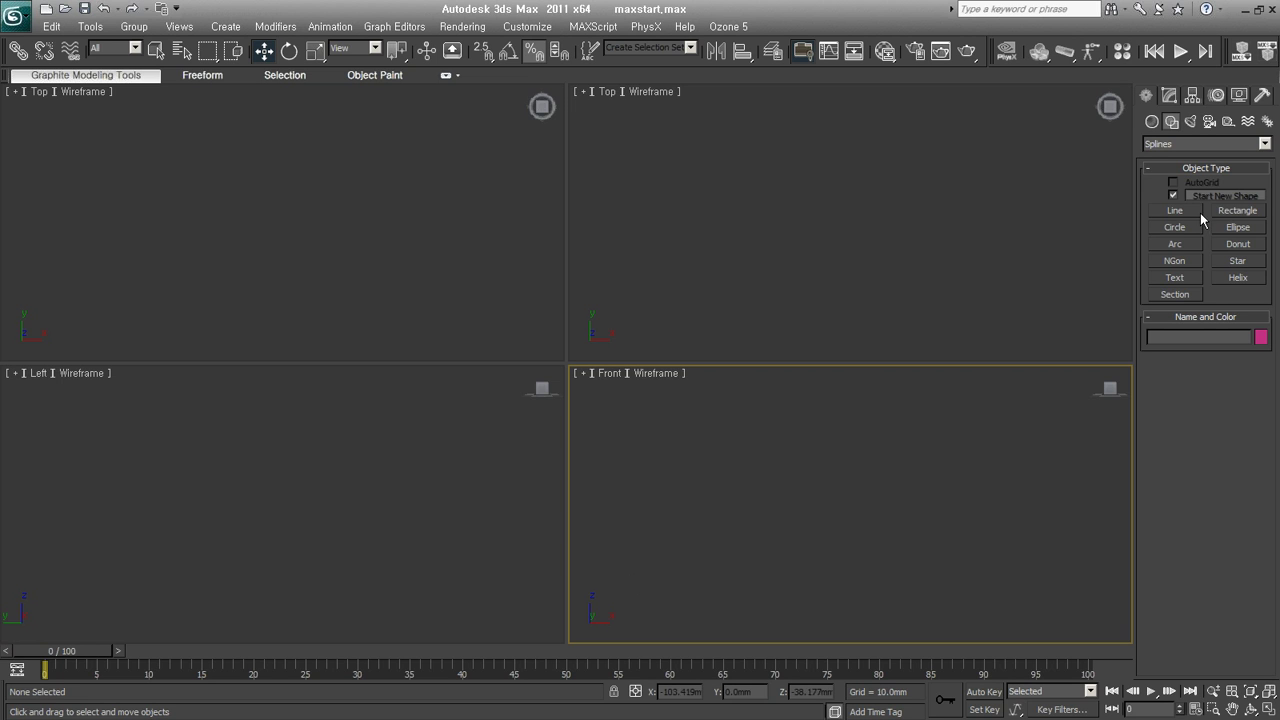
{"action": "left_click", "coordinate": [1175, 277]}
{"action": "left_click", "coordinate": [1175, 210]}
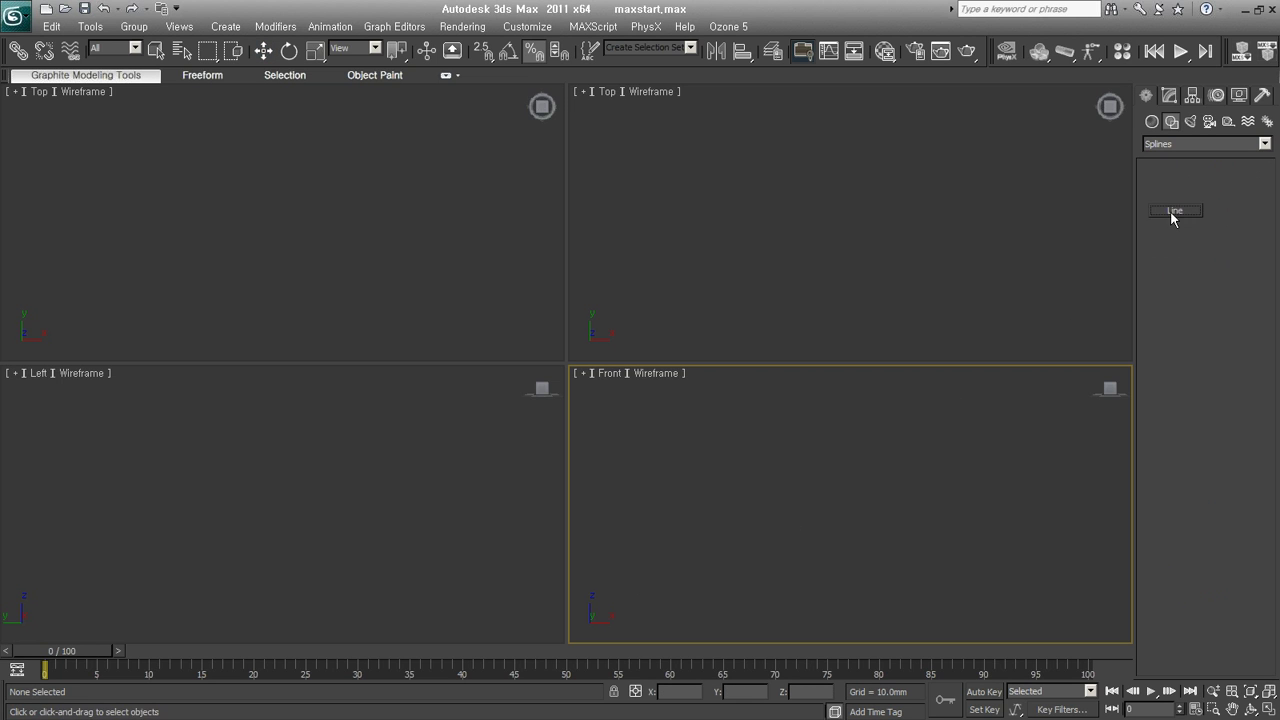
{"action": "left_click", "coordinate": [776, 496]}
{"action": "left_click_drag", "start_coordinate": [997, 458], "coordinate": [948, 446]}
{"action": "left_click", "coordinate": [832, 440]}
{"action": "left_click", "coordinate": [692, 445]}
{"action": "left_click", "coordinate": [653, 562]}
{"action": "left_click", "coordinate": [740, 594]}
{"action": "right_click", "coordinate": [1066, 610]}
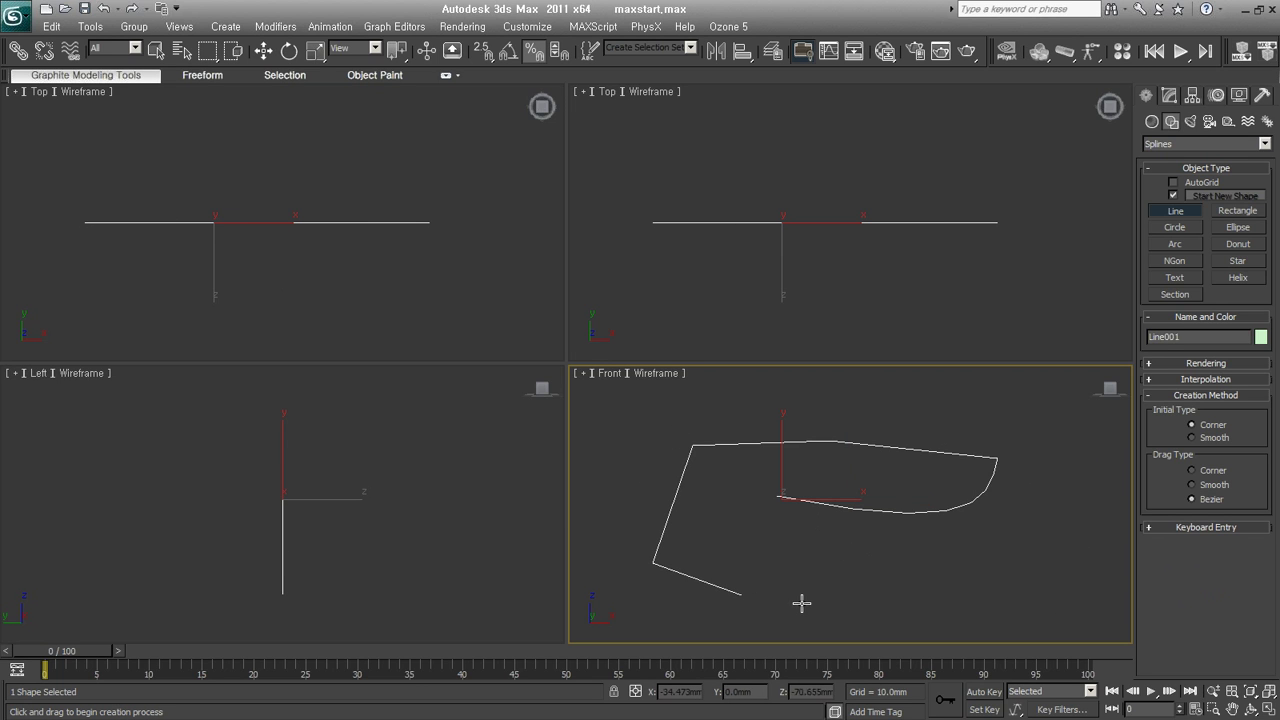
{"action": "left_click", "coordinate": [1169, 95]}
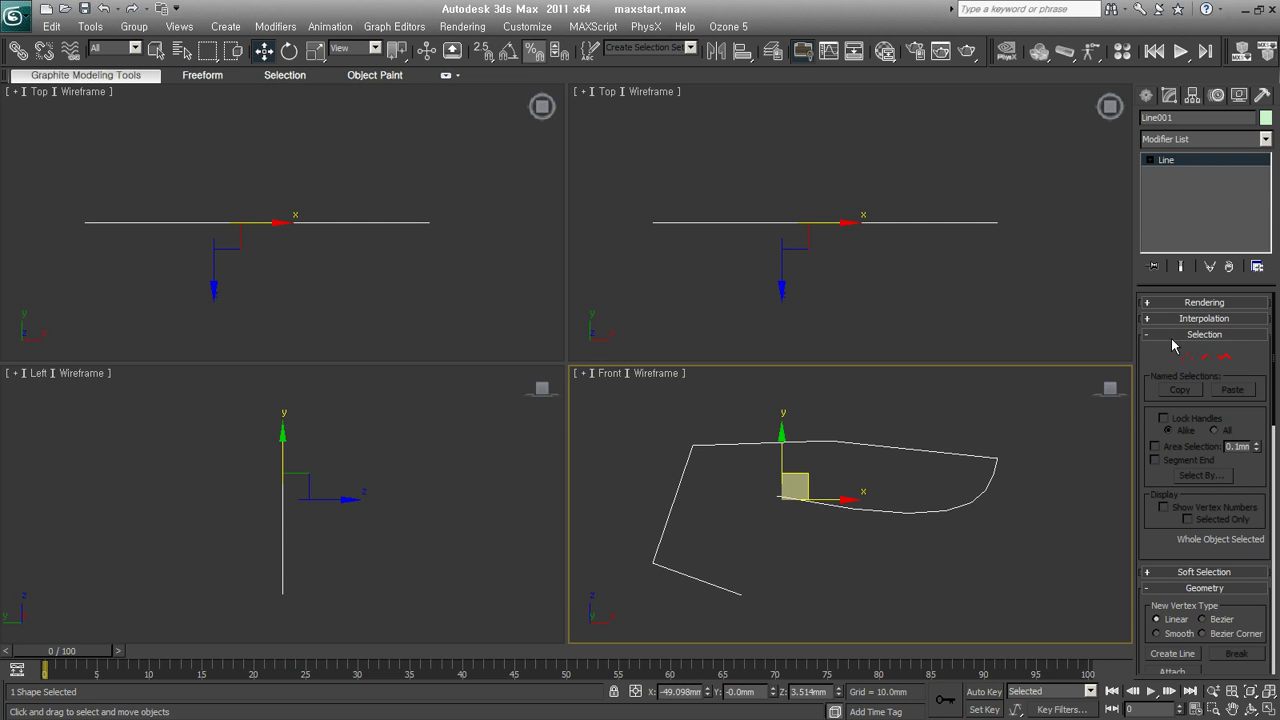
{"action": "mouse_move", "coordinate": [1185, 573]}
{"action": "left_mouse_down"}
{"action": "mouse_move", "coordinate": [1203, 263]}
{"action": "mouse_move", "coordinate": [1210, 617]}
{"action": "left_mouse_up"}
{"action": "key", "text": "Delete"}
{"action": "left_click", "coordinate": [1146, 95]}
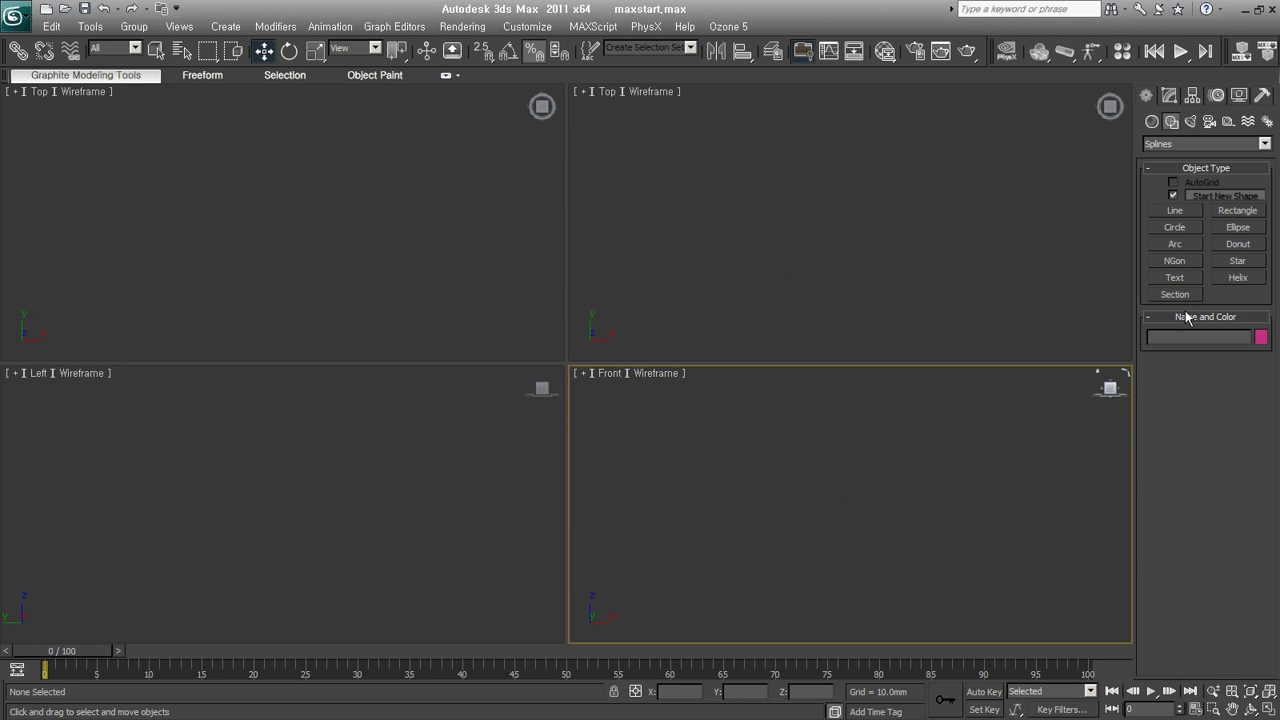
{"action": "left_click", "coordinate": [1177, 246]}
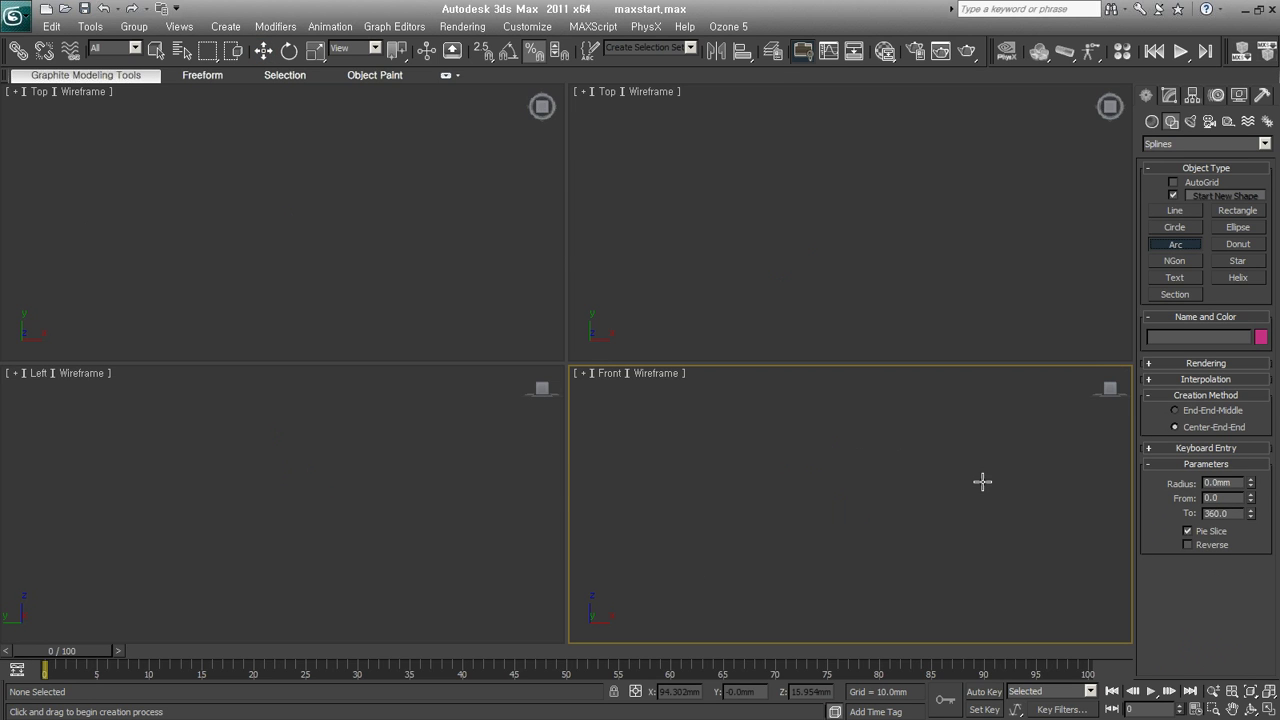
Draw Rectangle001 in the Front view and apply an Edit Spline modifier to it.
{"action": "left_click", "coordinate": [1222, 212]}
{"action": "mouse_move", "coordinate": [711, 413]}
{"action": "left_mouse_down"}
{"action": "mouse_move", "coordinate": [946, 526]}
{"action": "mouse_move", "coordinate": [942, 558]}
{"action": "left_mouse_up"}
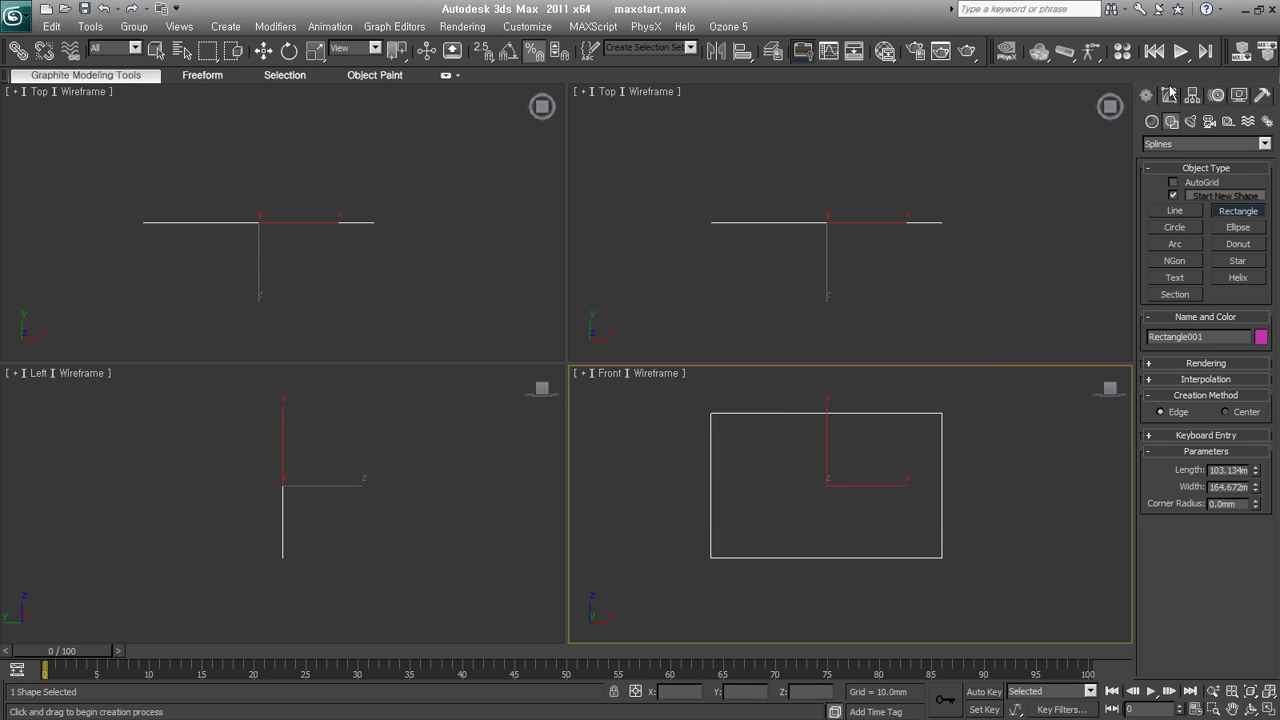
{"action": "left_click", "coordinate": [1169, 94]}
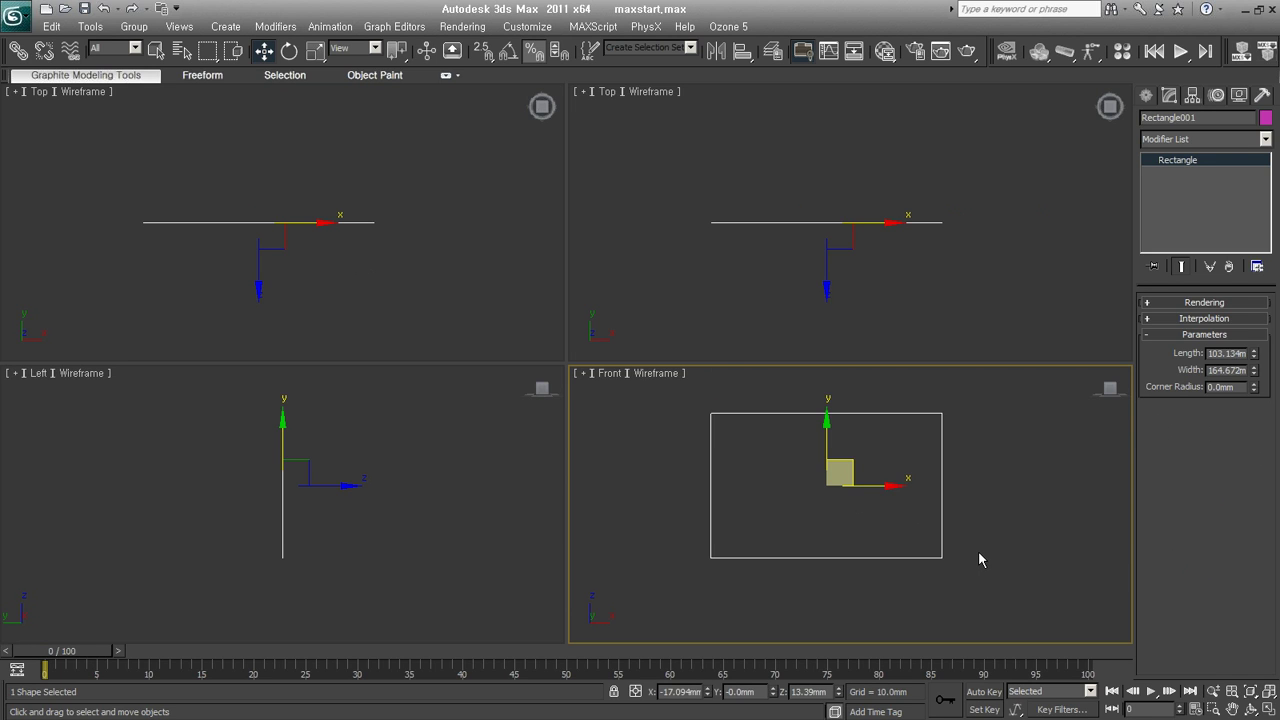
{"action": "left_click", "coordinate": [1266, 140]}
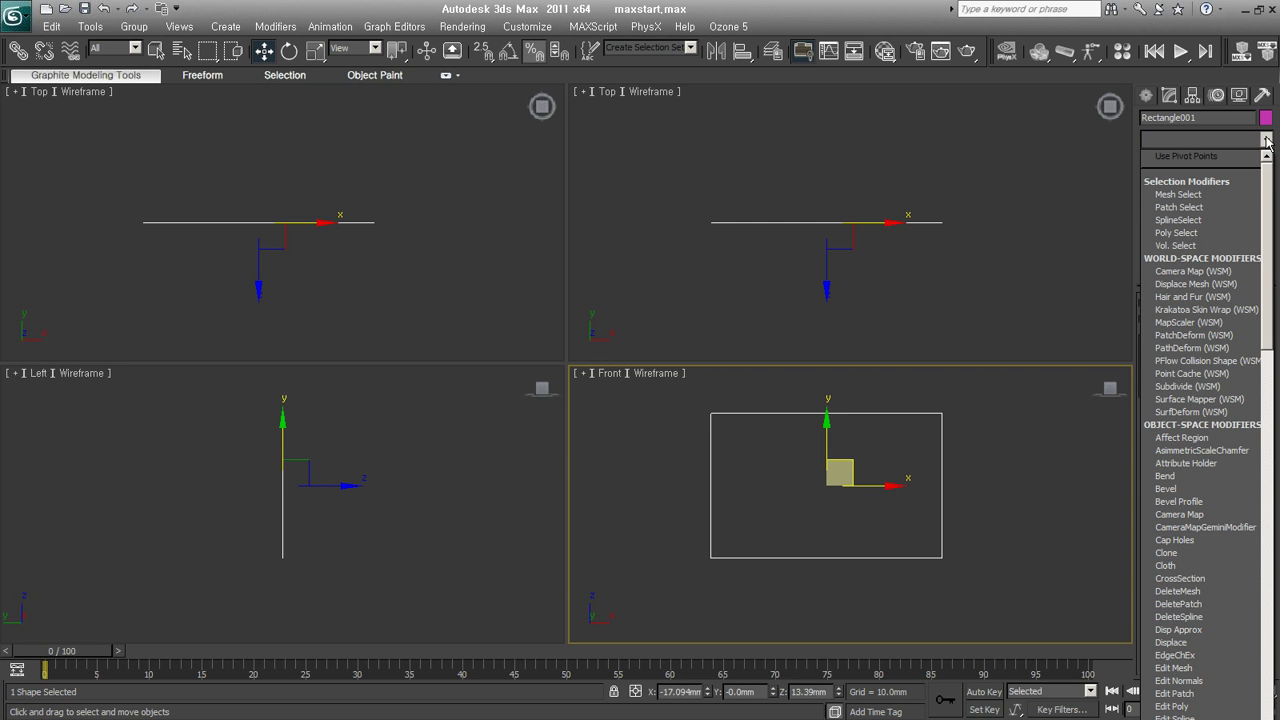
{"action": "mouse_move", "coordinate": [1266, 192]}
{"action": "left_mouse_down"}
{"action": "mouse_move", "coordinate": [1265, 225]}
{"action": "mouse_move", "coordinate": [1261, 140]}
{"action": "left_mouse_up"}
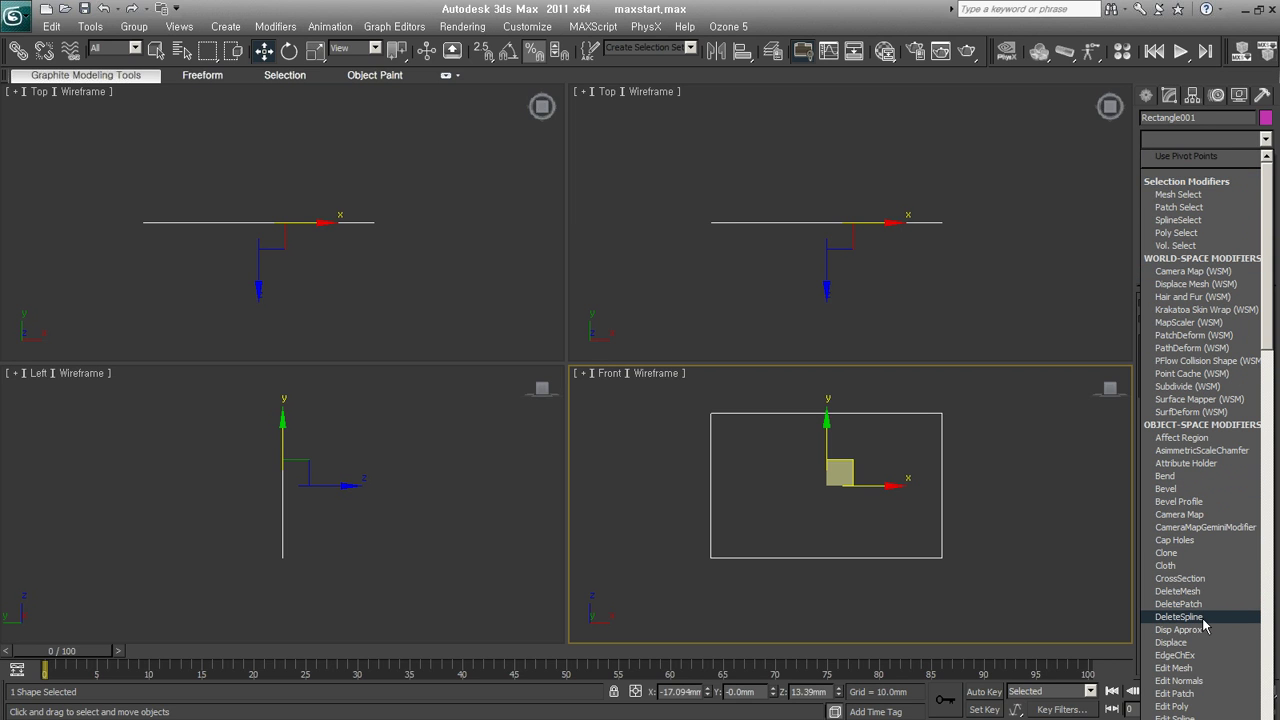
{"action": "left_click", "coordinate": [1204, 716]}
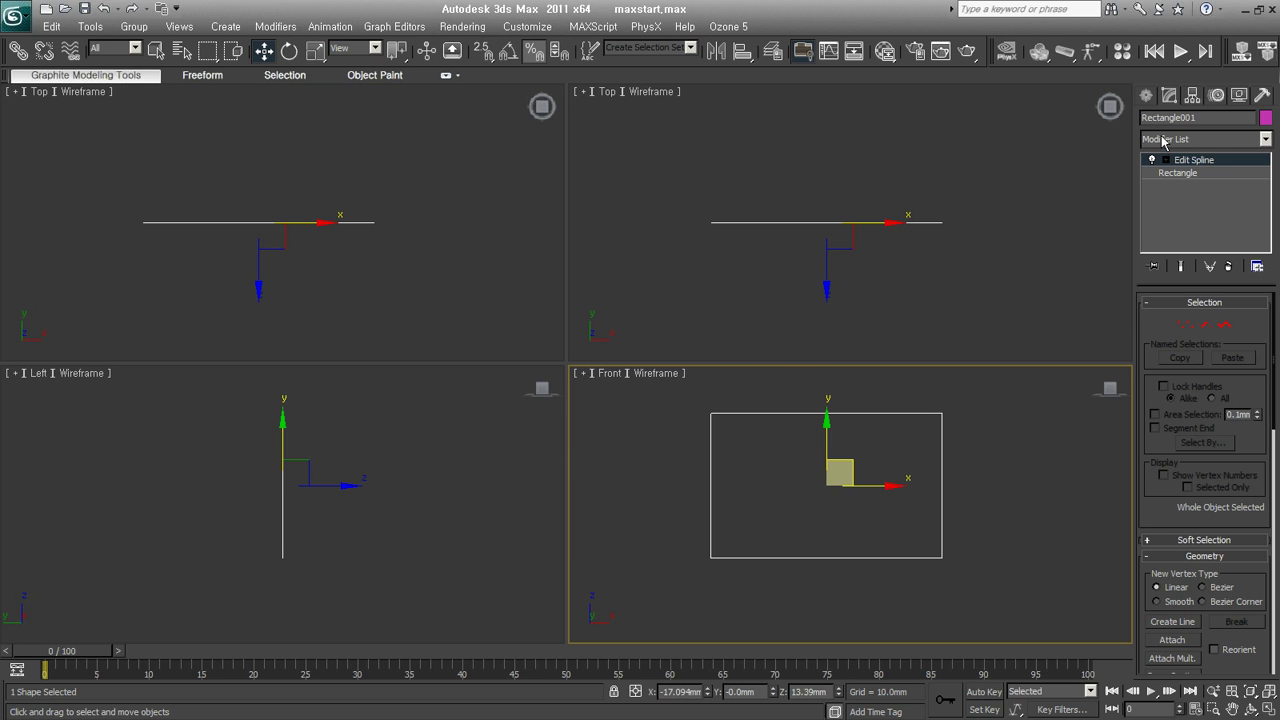
{"action": "left_click", "coordinate": [1148, 97]}
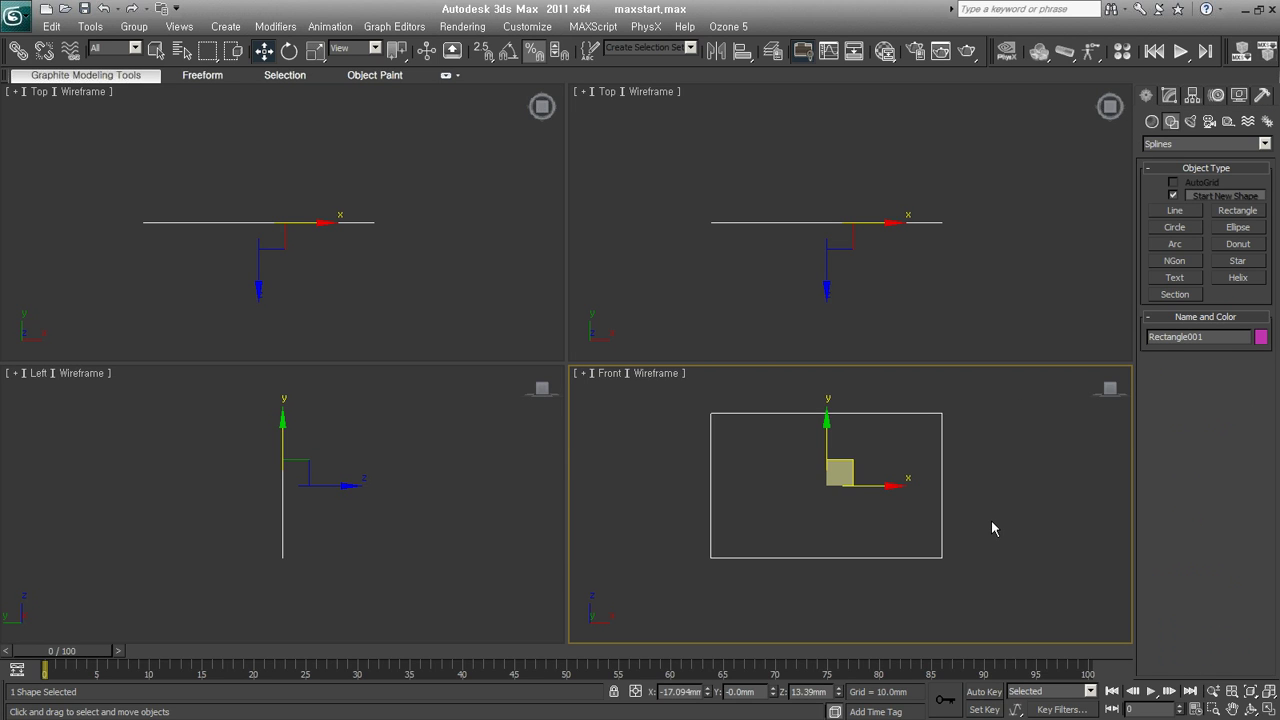
Replace the rectangle with a new rectangle and an overlapping 66.559 mm circle.
{"action": "key", "text": "Delete"}
{"action": "left_click", "coordinate": [1238, 211]}
{"action": "left_click_drag", "start_coordinate": [671, 430], "coordinate": [870, 558]}
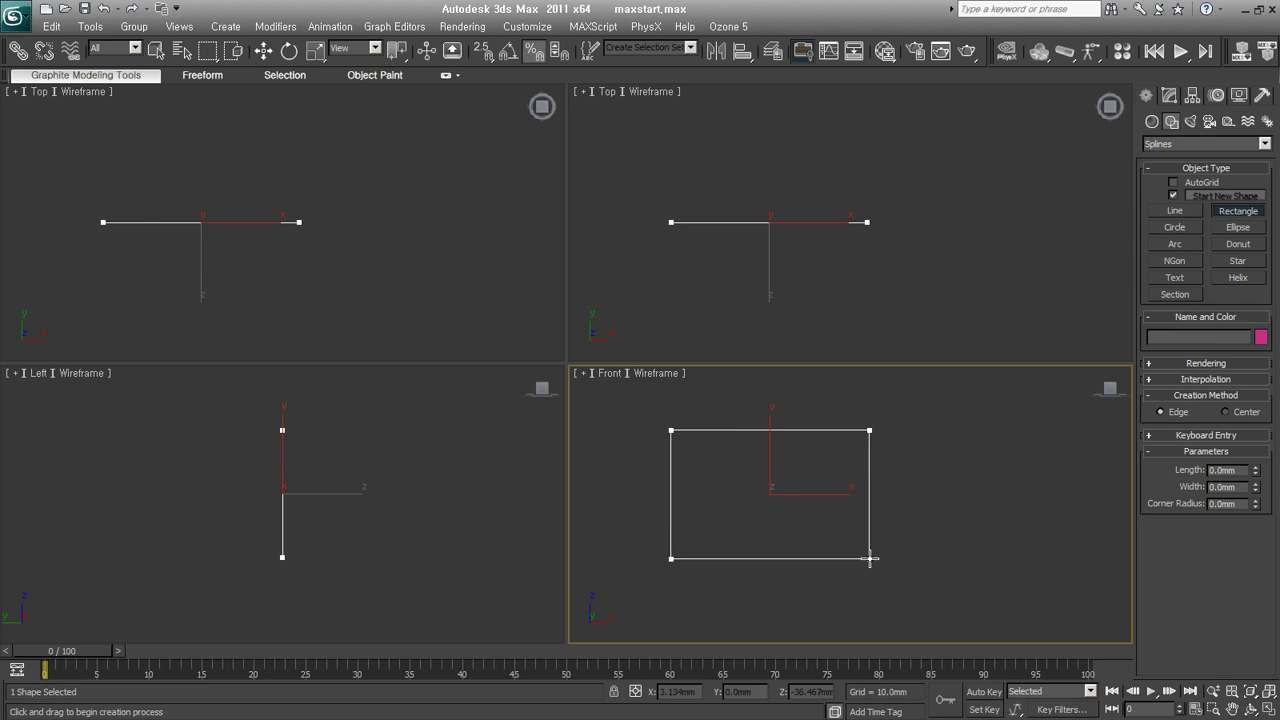
{"action": "left_click", "coordinate": [1175, 229]}
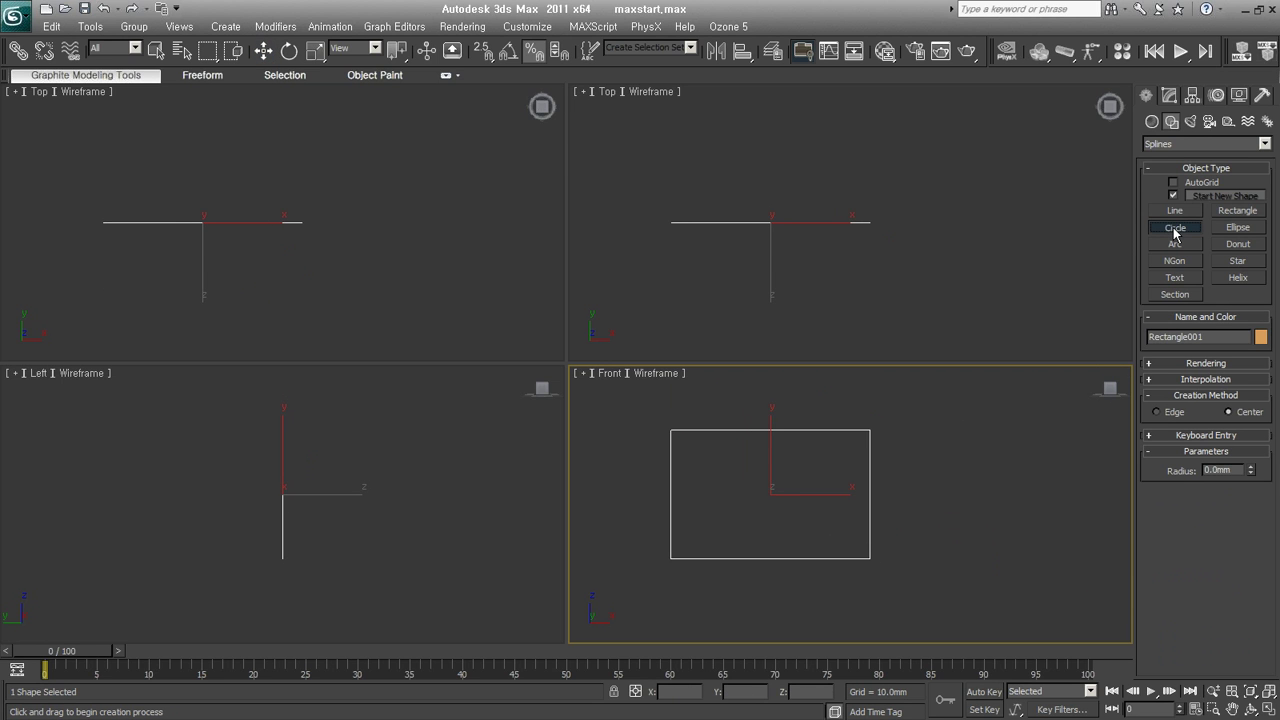
{"action": "left_click_drag", "start_coordinate": [863, 577], "coordinate": [913, 660]}
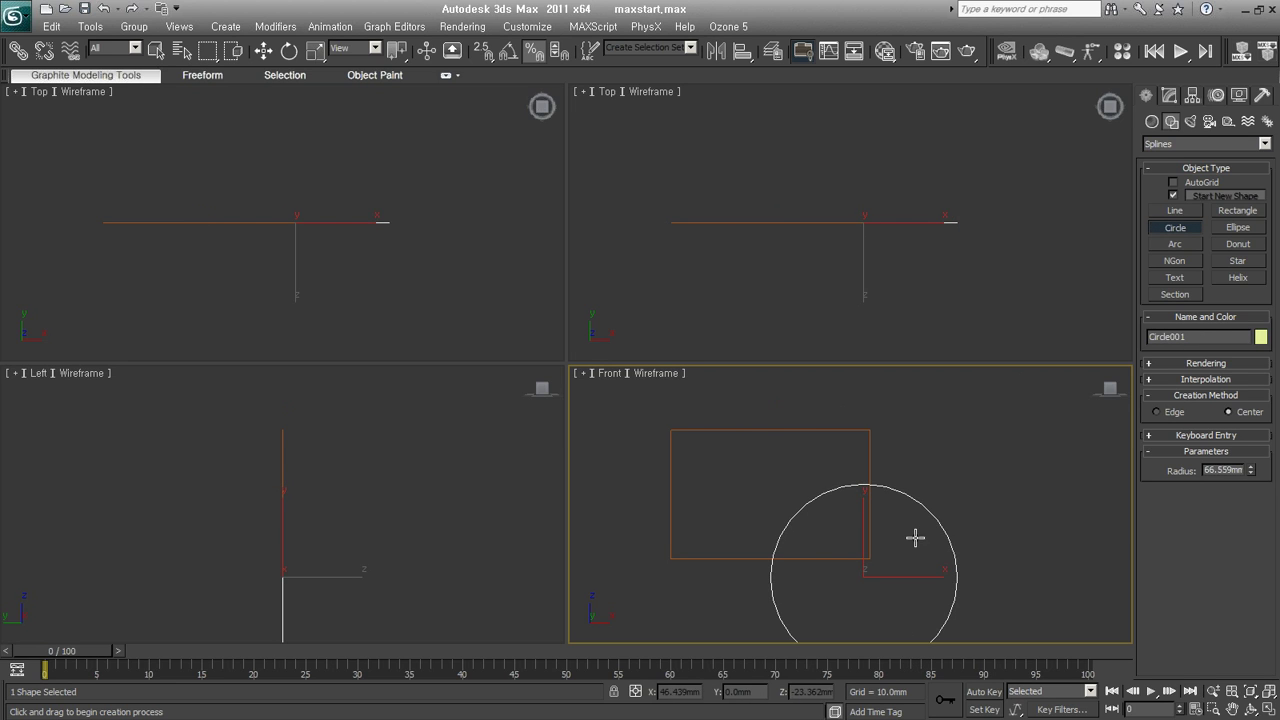
Select both the rectangle and the circle and delete them.
{"action": "left_click", "coordinate": [1169, 96]}
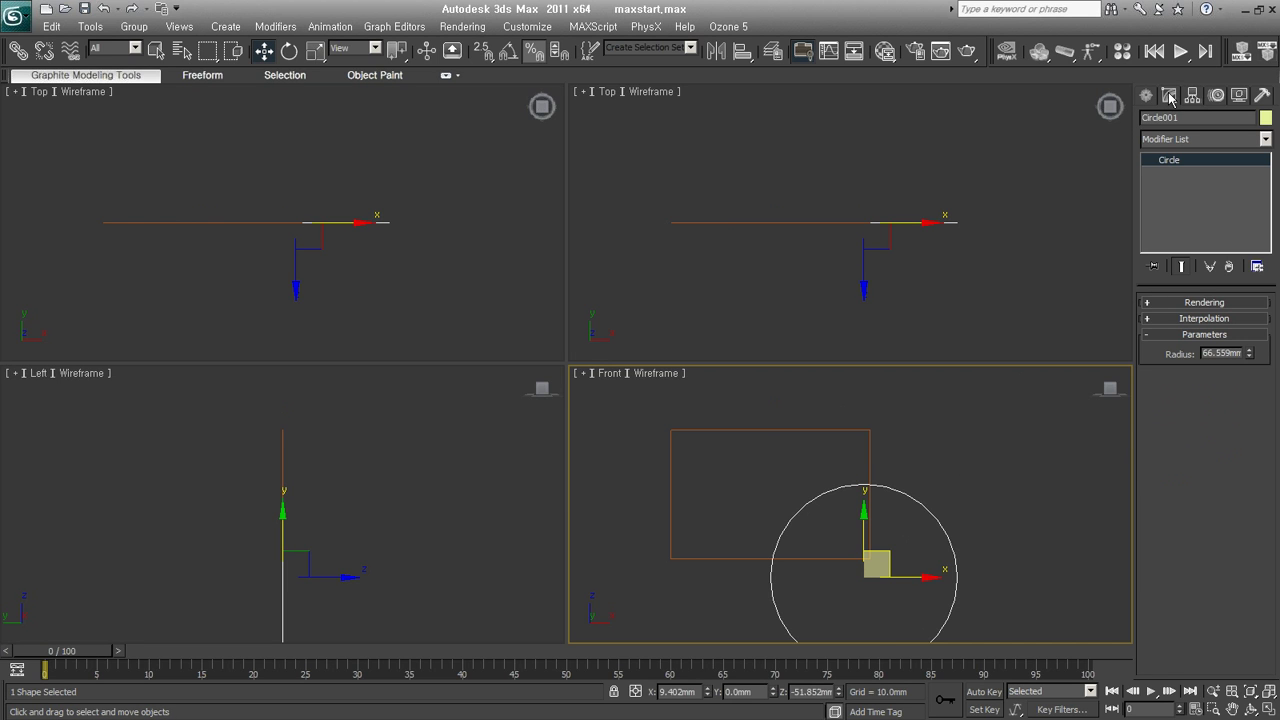
{"action": "left_click_drag", "start_coordinate": [960, 443], "coordinate": [748, 603]}
{"action": "key", "text": "Delete"}
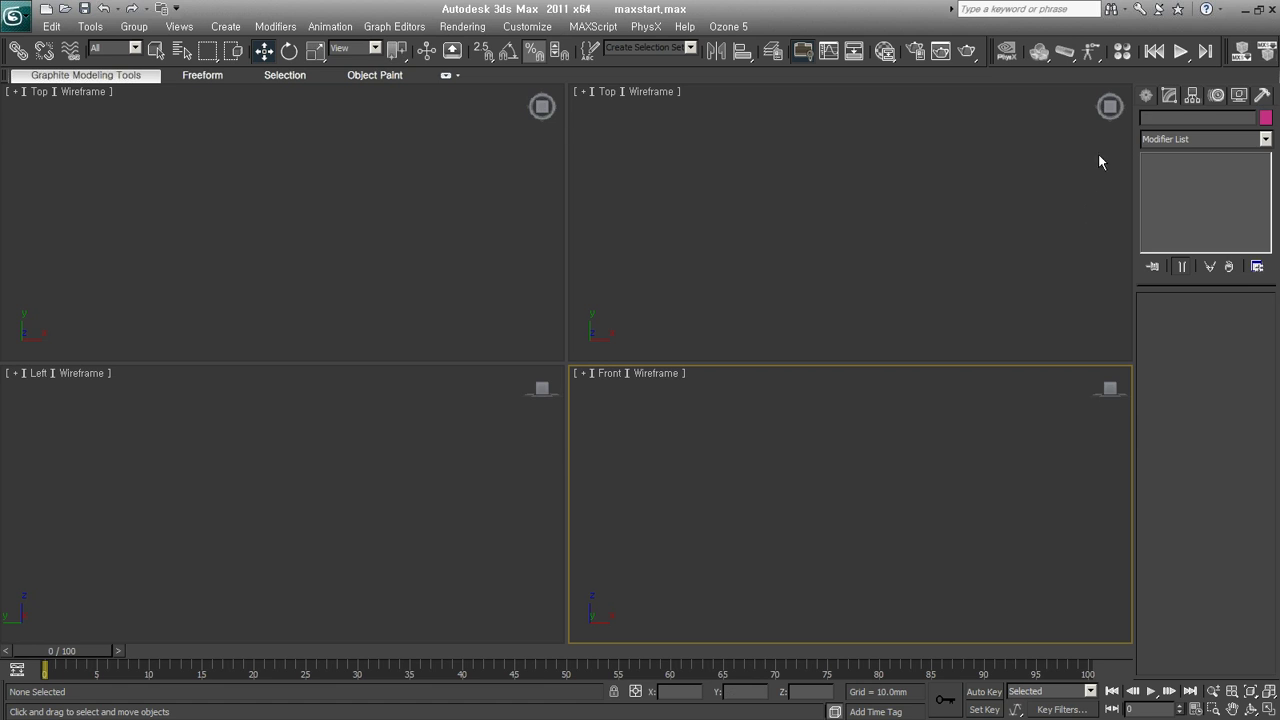
{"action": "left_click", "coordinate": [1146, 97]}
Draw a rectangle in the Front view and turn off Start New Shape.
{"action": "left_click", "coordinate": [1237, 211]}
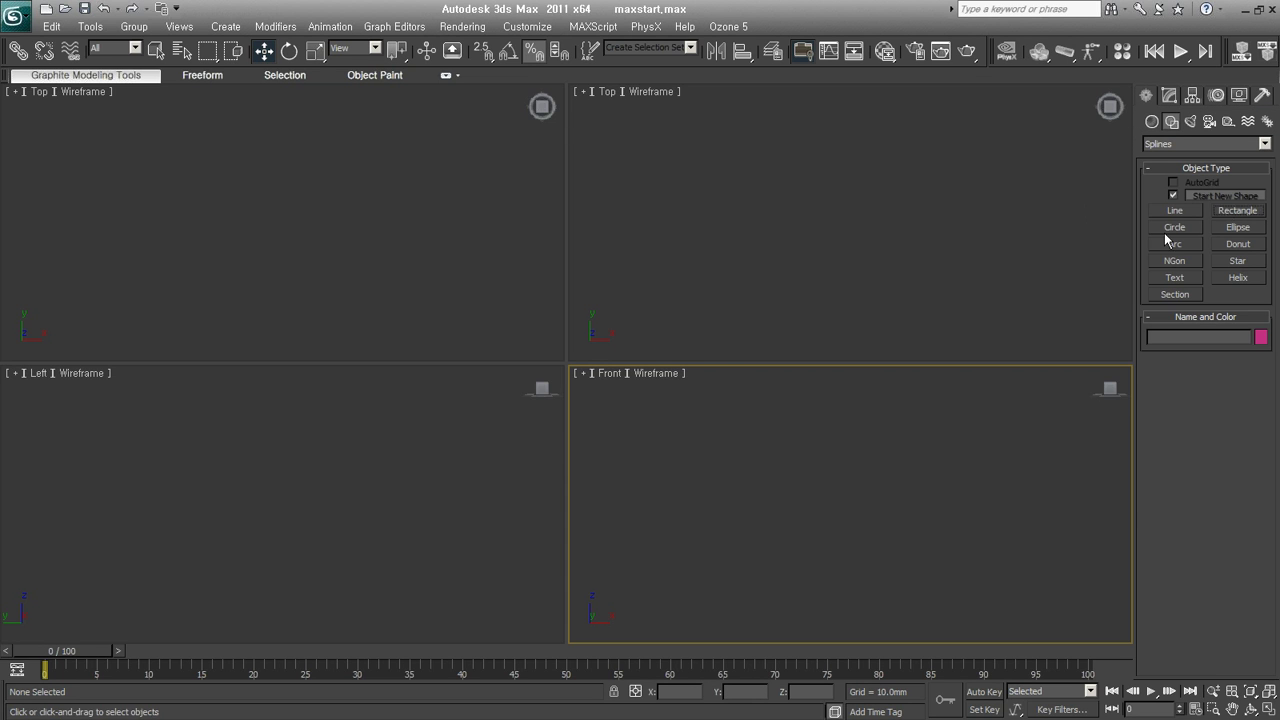
{"action": "left_click_drag", "start_coordinate": [666, 412], "coordinate": [870, 532]}
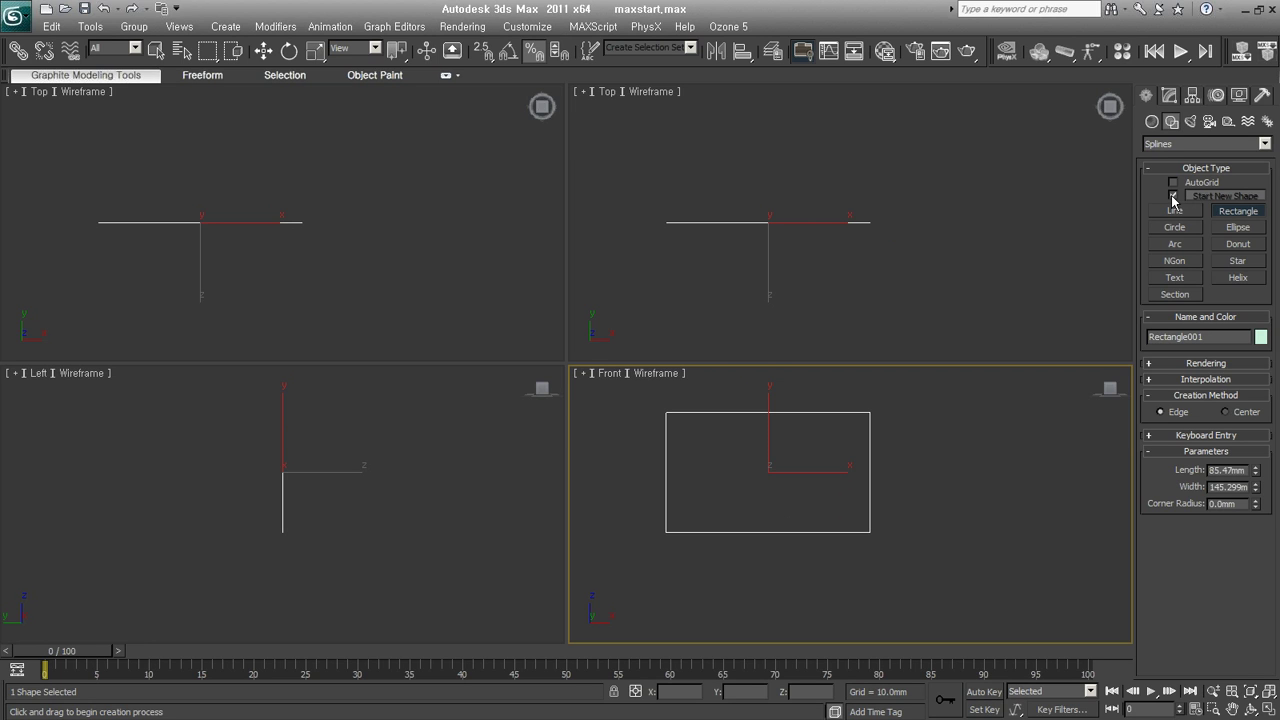
{"action": "left_click", "coordinate": [1173, 196]}
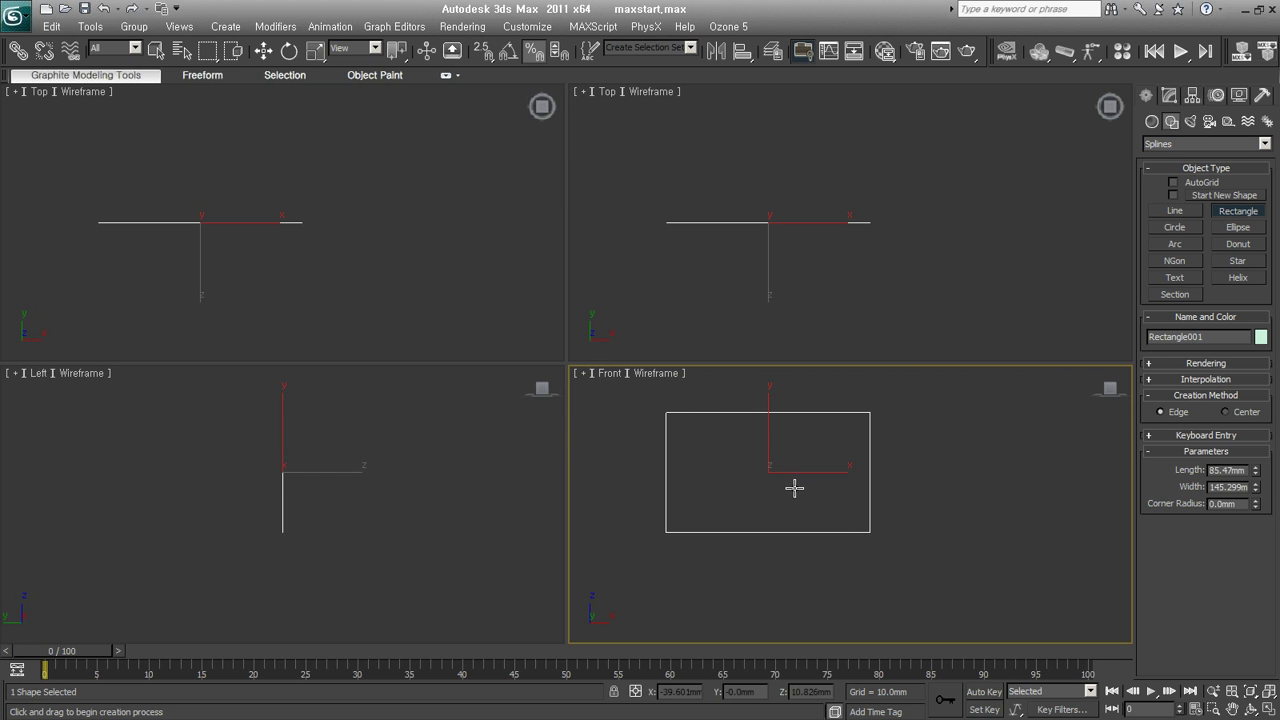
Add overlapping circles to the rectangle's shape and show Rectangle001 as an Editable Spline in Modify.
{"action": "left_click", "coordinate": [1176, 228]}
{"action": "mouse_move", "coordinate": [796, 466]}
{"action": "left_mouse_down"}
{"action": "mouse_move", "coordinate": [859, 517]}
{"action": "mouse_move", "coordinate": [905, 591]}
{"action": "left_mouse_up"}
{"action": "left_click_drag", "start_coordinate": [1002, 519], "coordinate": [1006, 586]}
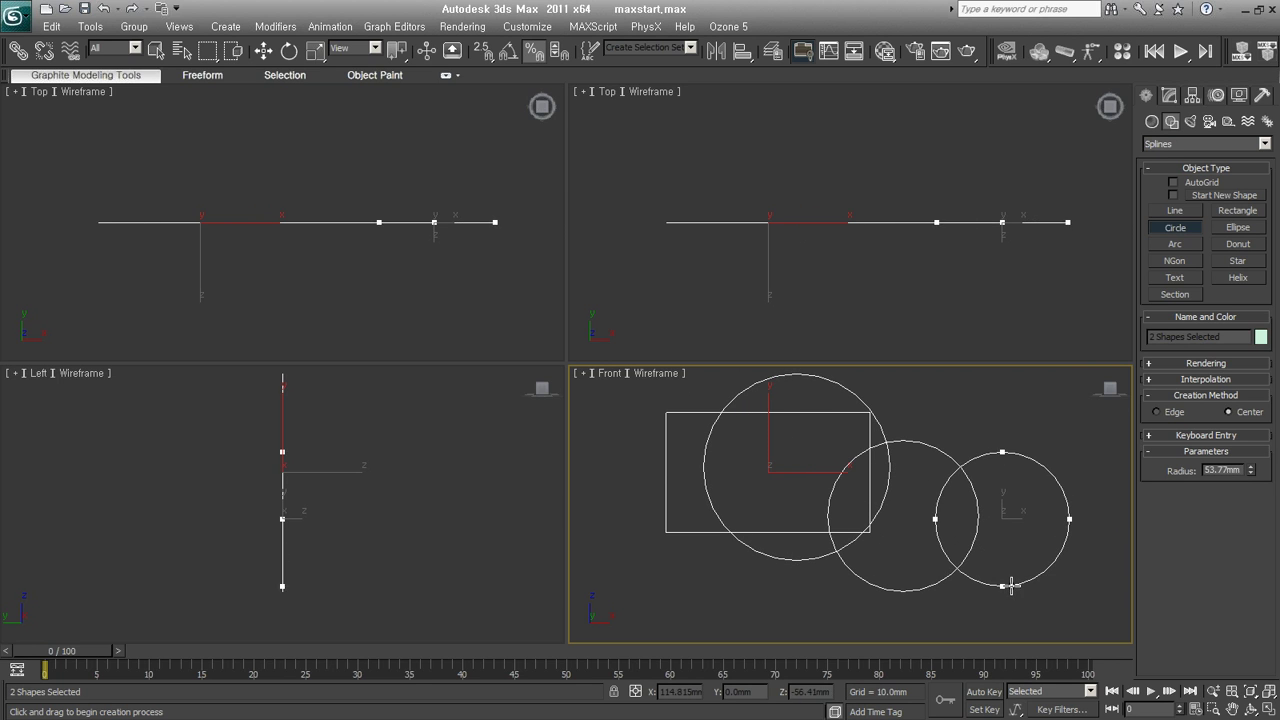
{"action": "left_click_drag", "start_coordinate": [1058, 425], "coordinate": [1046, 500]}
{"action": "scroll", "coordinate": [934, 531], "scroll_direction": "down", "scroll_amount": 2}
{"action": "scroll", "coordinate": [914, 526], "scroll_direction": "down", "scroll_amount": 2}
{"action": "scroll", "coordinate": [951, 487], "scroll_direction": "down", "scroll_amount": 1}
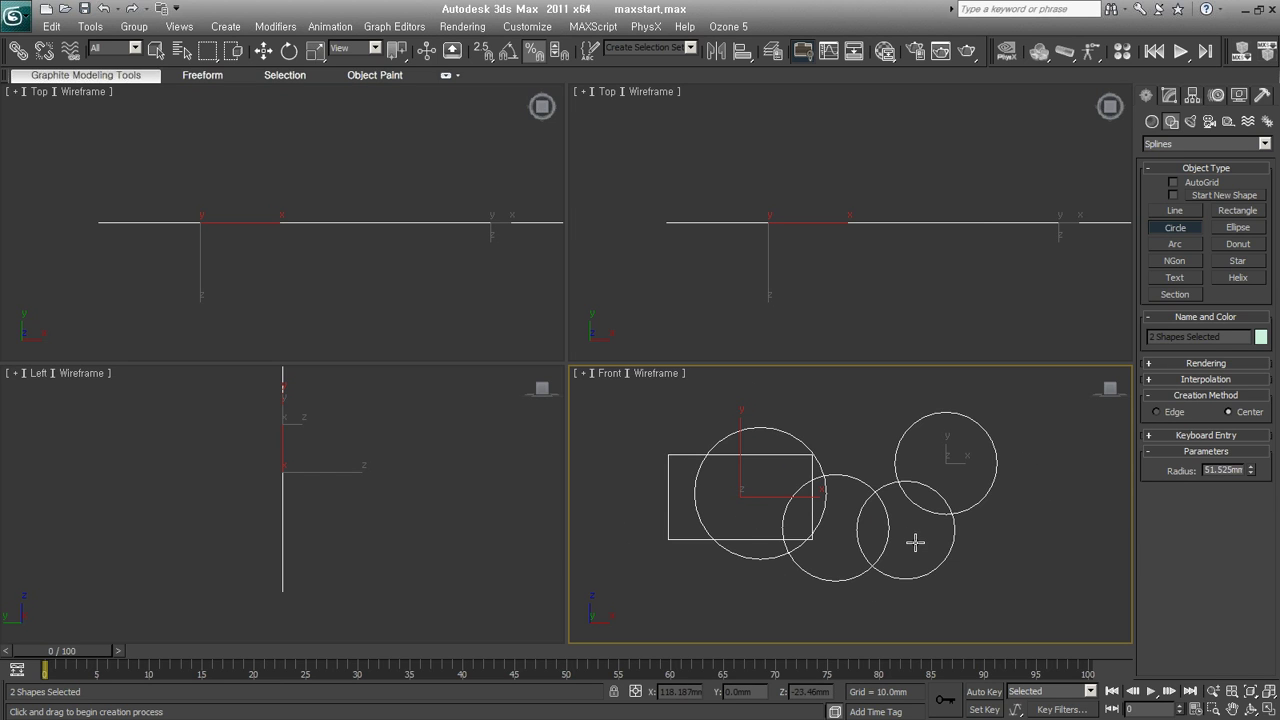
{"action": "left_click", "coordinate": [1176, 95]}
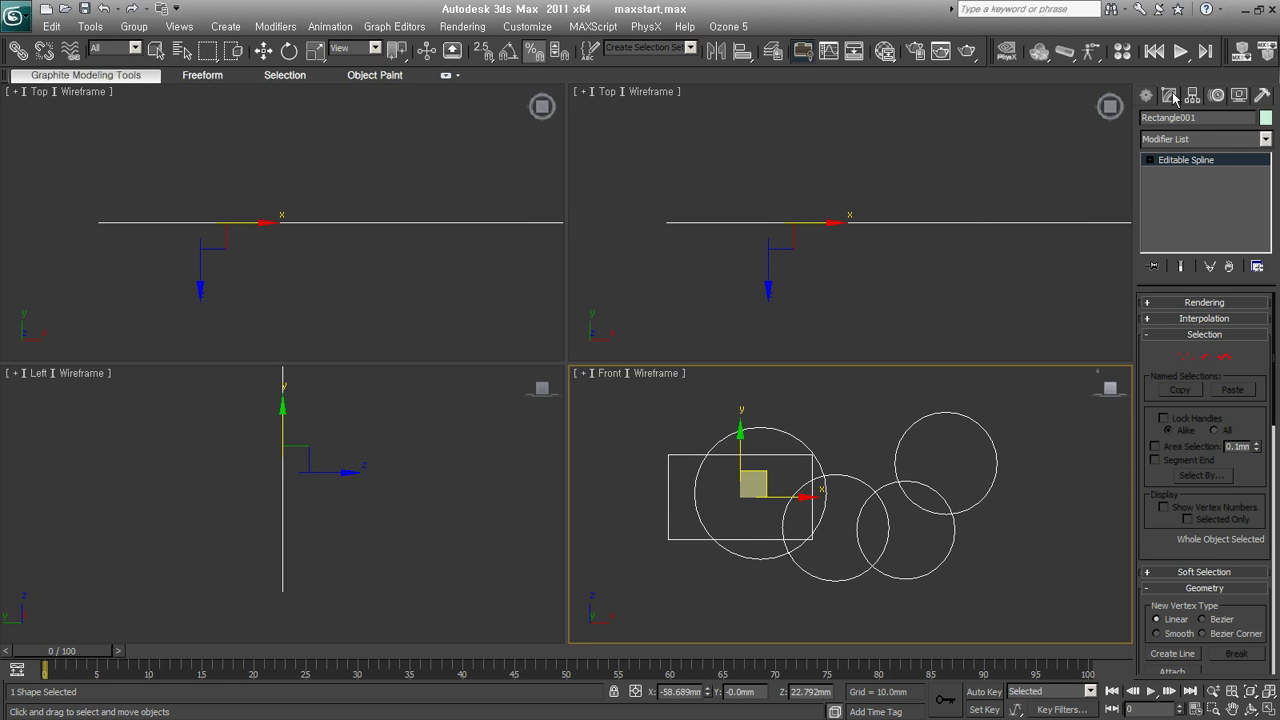
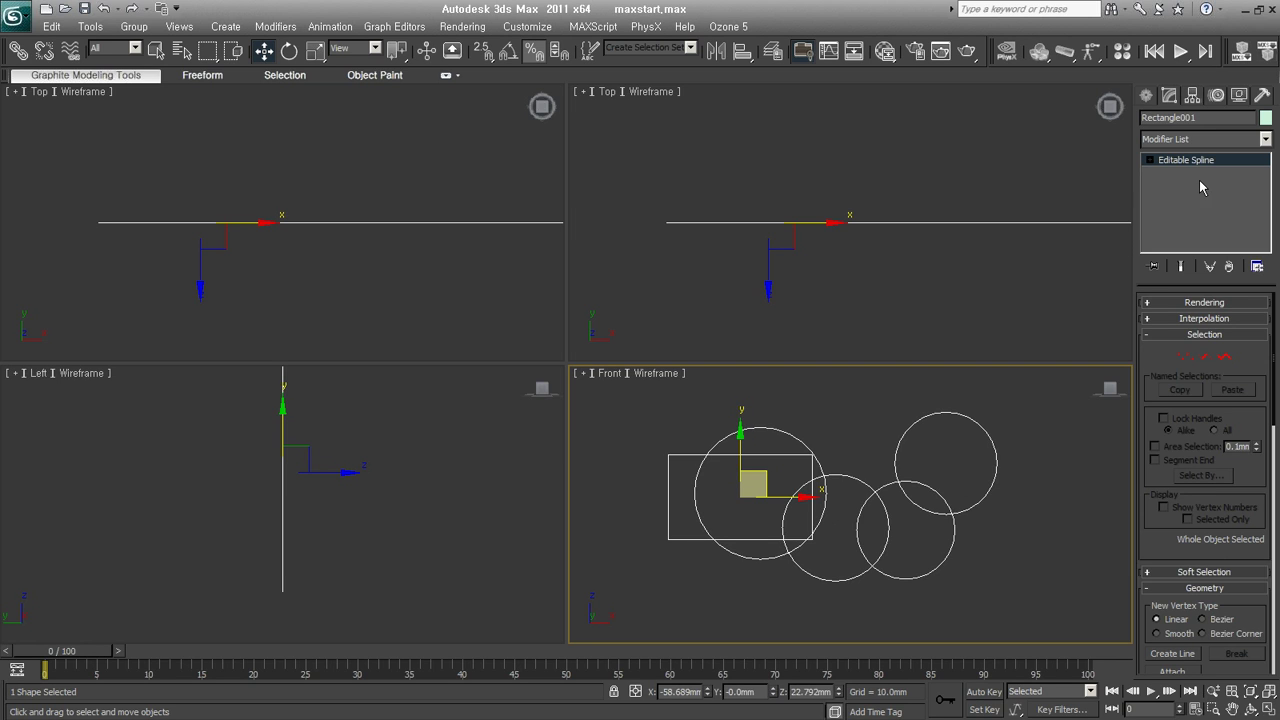
Draw a new rectangle to the right of the circles in the Front view.
{"action": "left_click", "coordinate": [1146, 95]}
{"action": "left_click", "coordinate": [1240, 212]}
{"action": "middle_click_drag", "start_coordinate": [1020, 451], "coordinate": [780, 449]}
{"action": "left_click_drag", "start_coordinate": [838, 450], "coordinate": [1055, 566]}
Add an Edit Spline modifier and move the rectangle's right vertices left to narrow it.
{"action": "left_click", "coordinate": [1169, 95]}
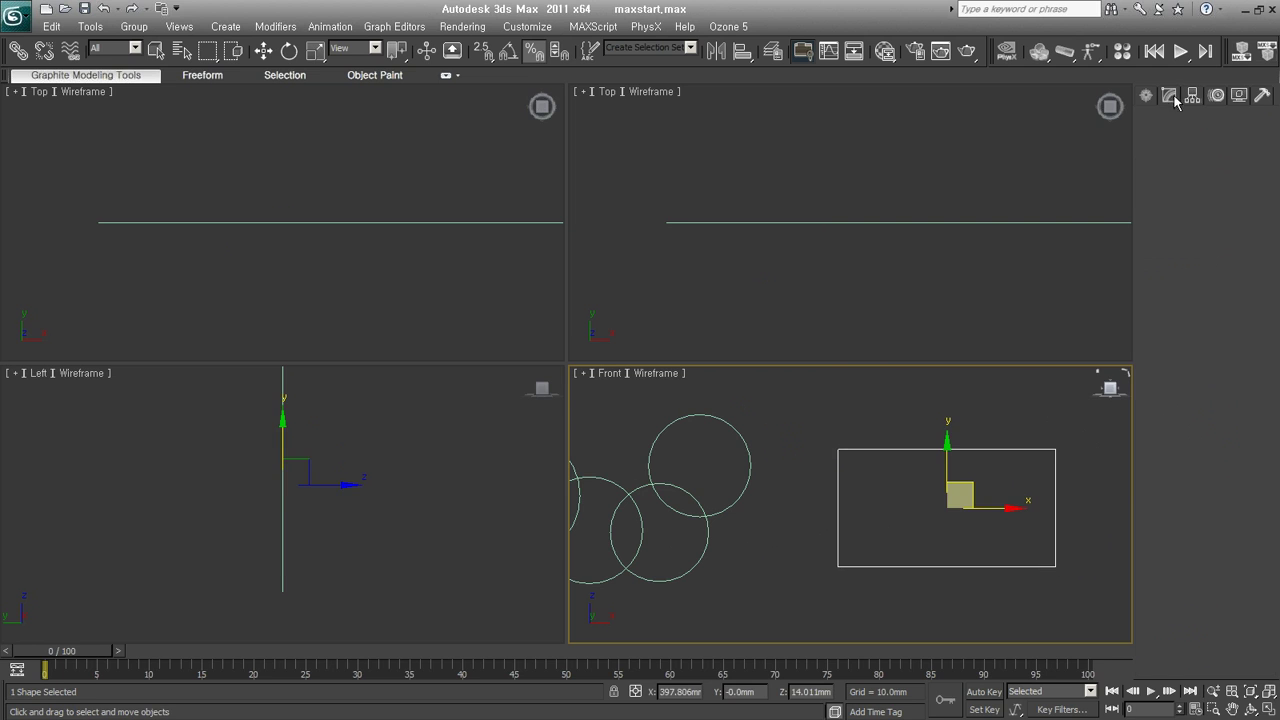
{"action": "left_click", "coordinate": [1205, 139]}
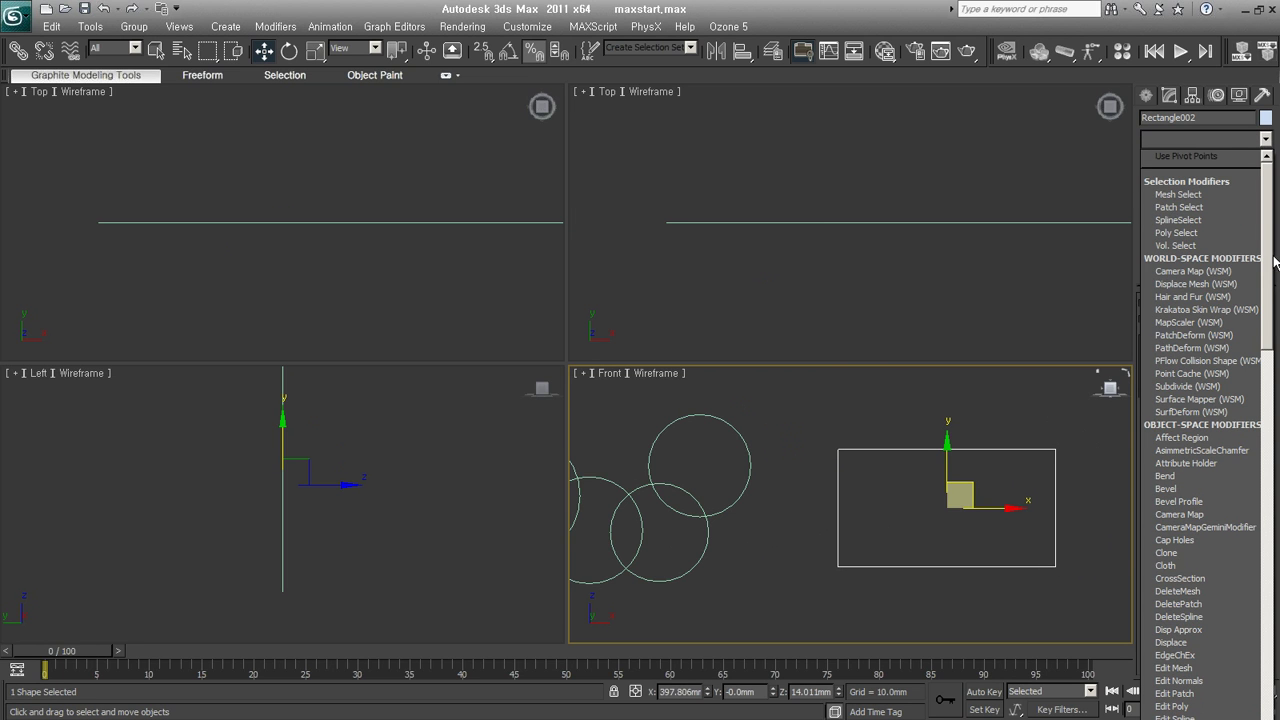
{"action": "left_click_drag", "start_coordinate": [1273, 262], "coordinate": [1268, 400]}
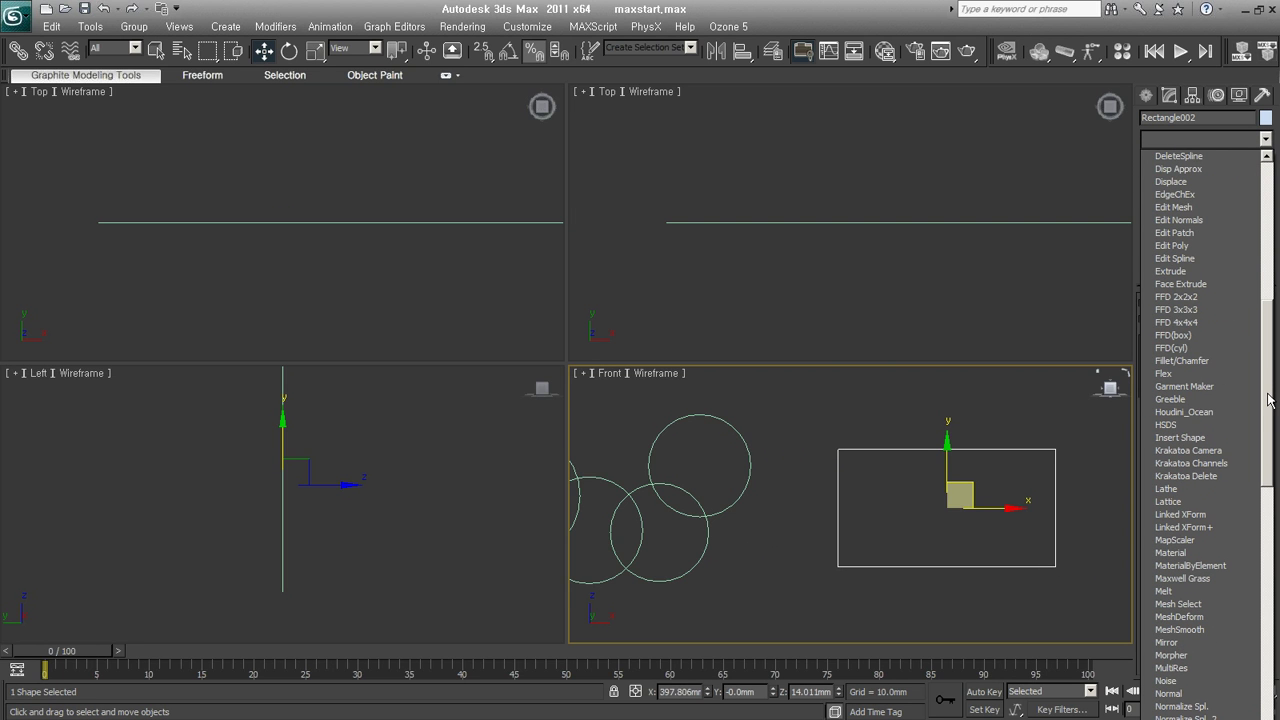
{"action": "left_click", "coordinate": [1205, 259]}
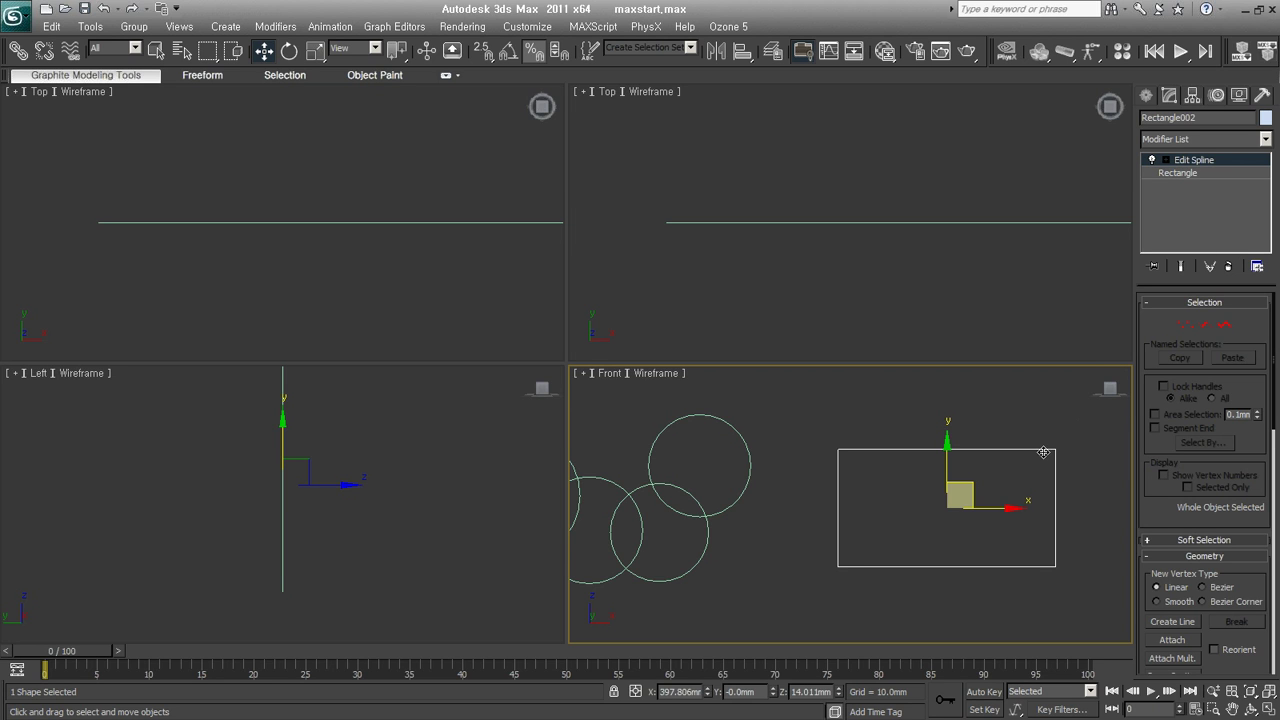
{"action": "middle_click_drag", "start_coordinate": [1043, 452], "coordinate": [1023, 456]}
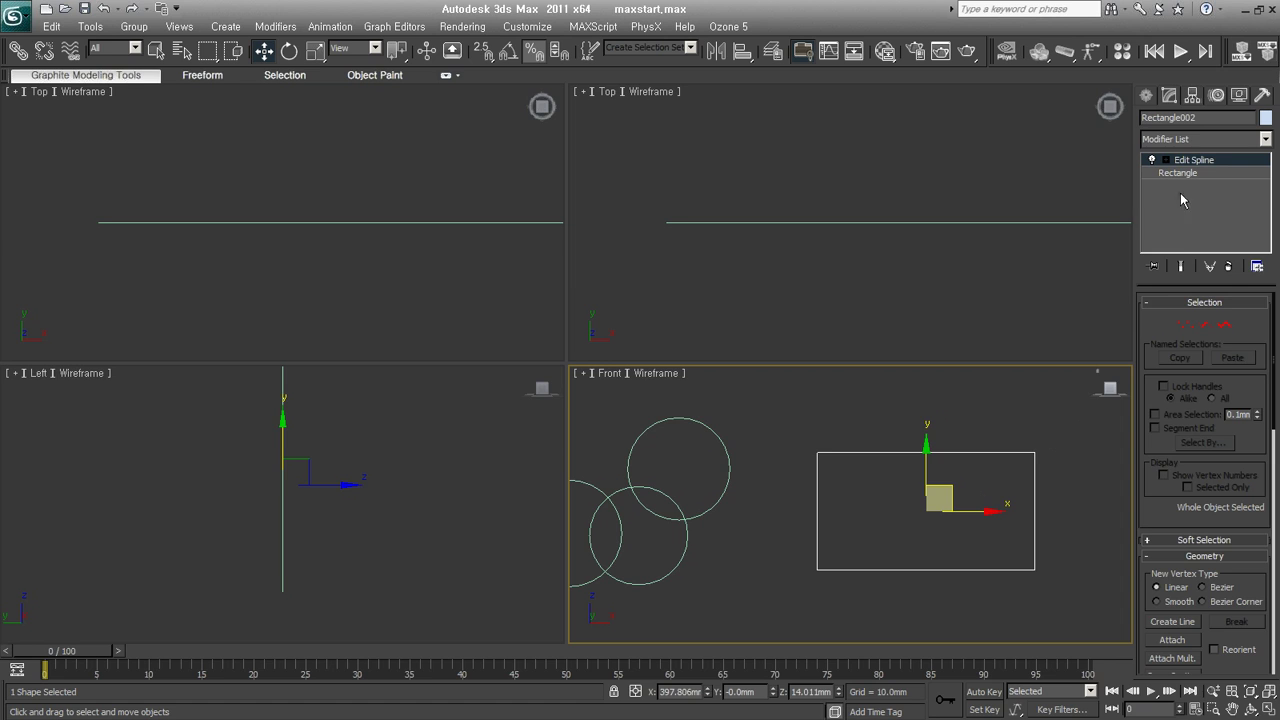
{"action": "left_click", "coordinate": [1185, 324]}
{"action": "left_click_drag", "start_coordinate": [1026, 418], "coordinate": [1061, 638]}
{"action": "left_click_drag", "start_coordinate": [1078, 471], "coordinate": [1026, 471]}
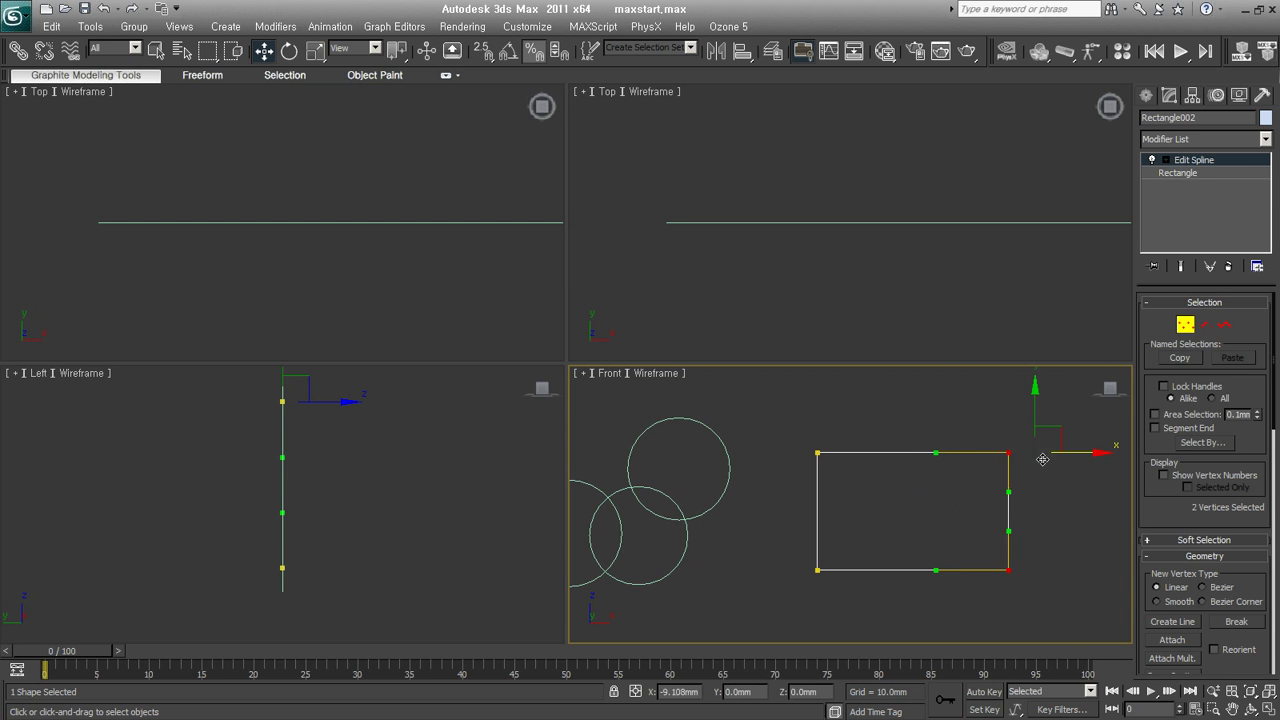
Set the base rectangle to width 313.432 and length 222.696, then return to Edit Spline.
{"action": "left_click", "coordinate": [1210, 175]}
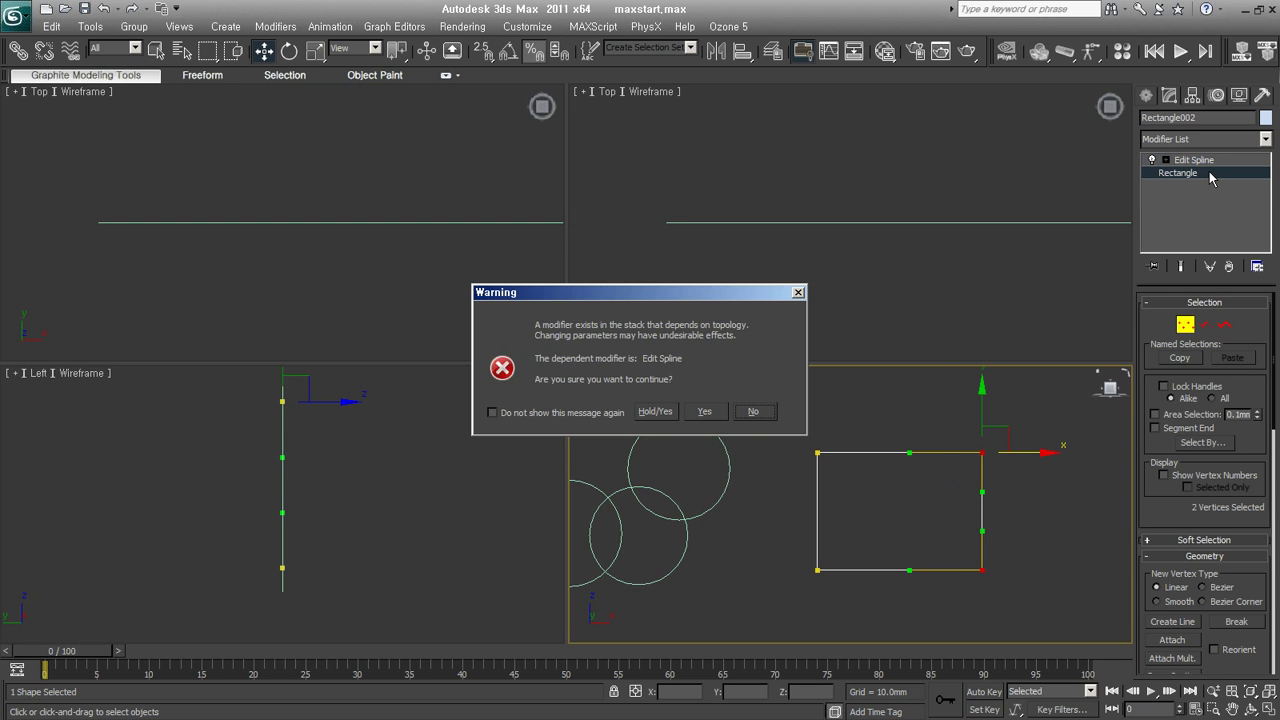
{"action": "left_click", "coordinate": [706, 412]}
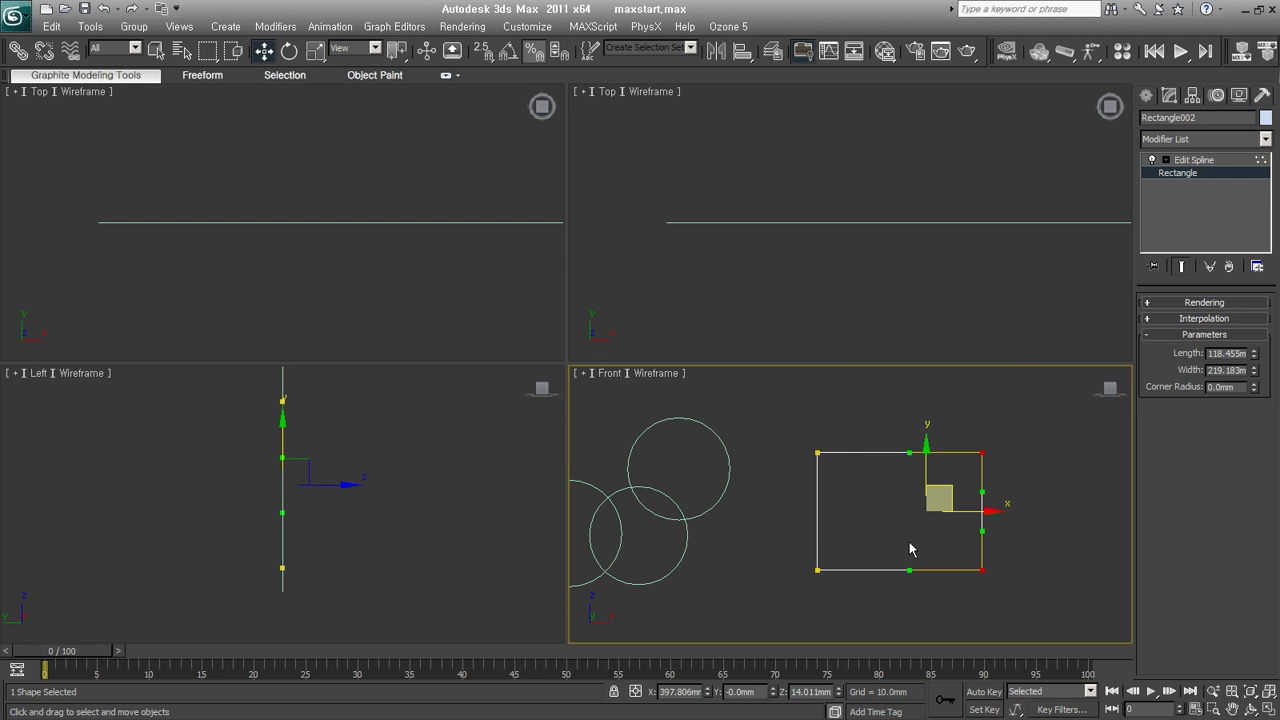
{"action": "left_click_drag", "start_coordinate": [1256, 368], "coordinate": [1258, 412]}
{"action": "left_click_drag", "start_coordinate": [1254, 353], "coordinate": [1251, 365]}
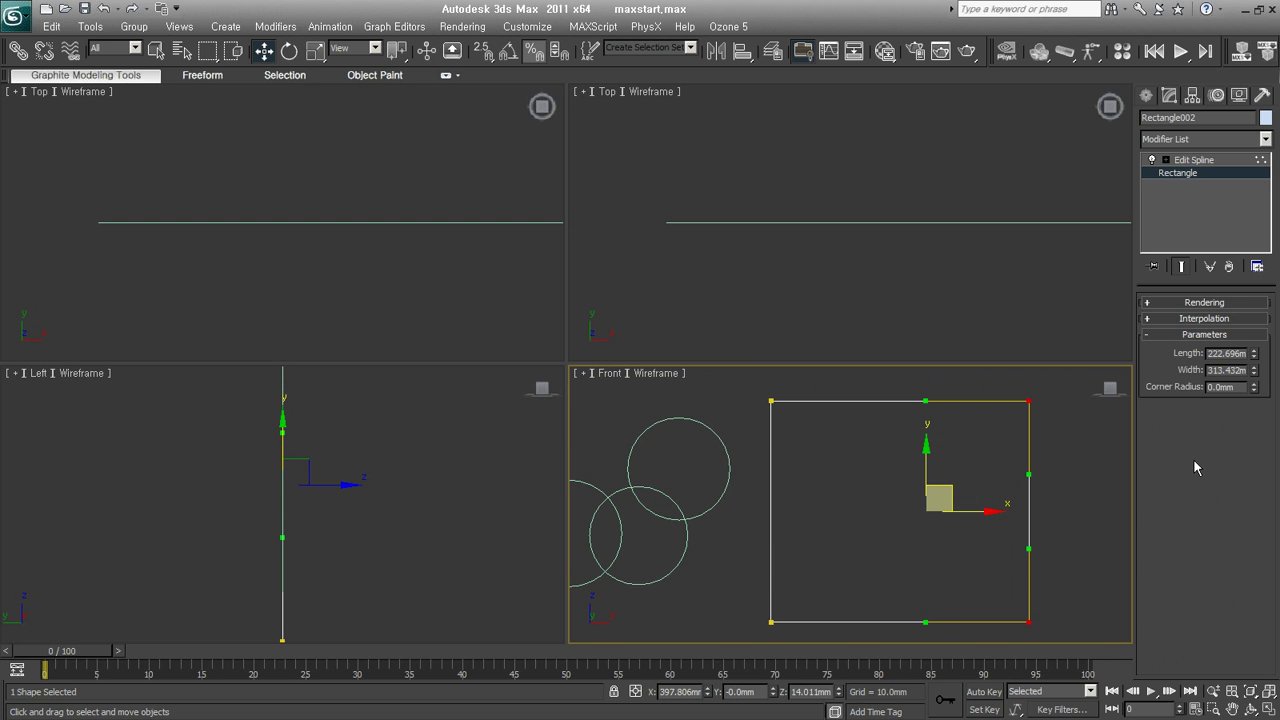
{"action": "left_click", "coordinate": [1205, 160]}
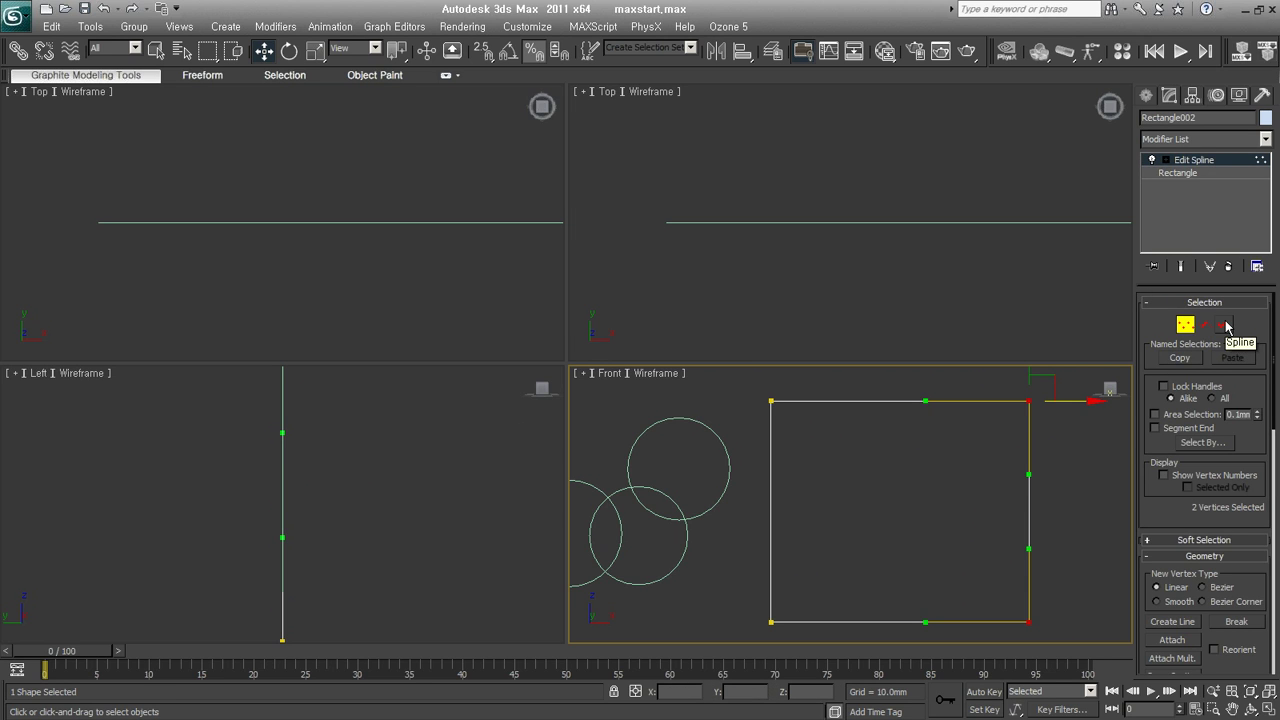
{"action": "left_click", "coordinate": [1216, 160]}
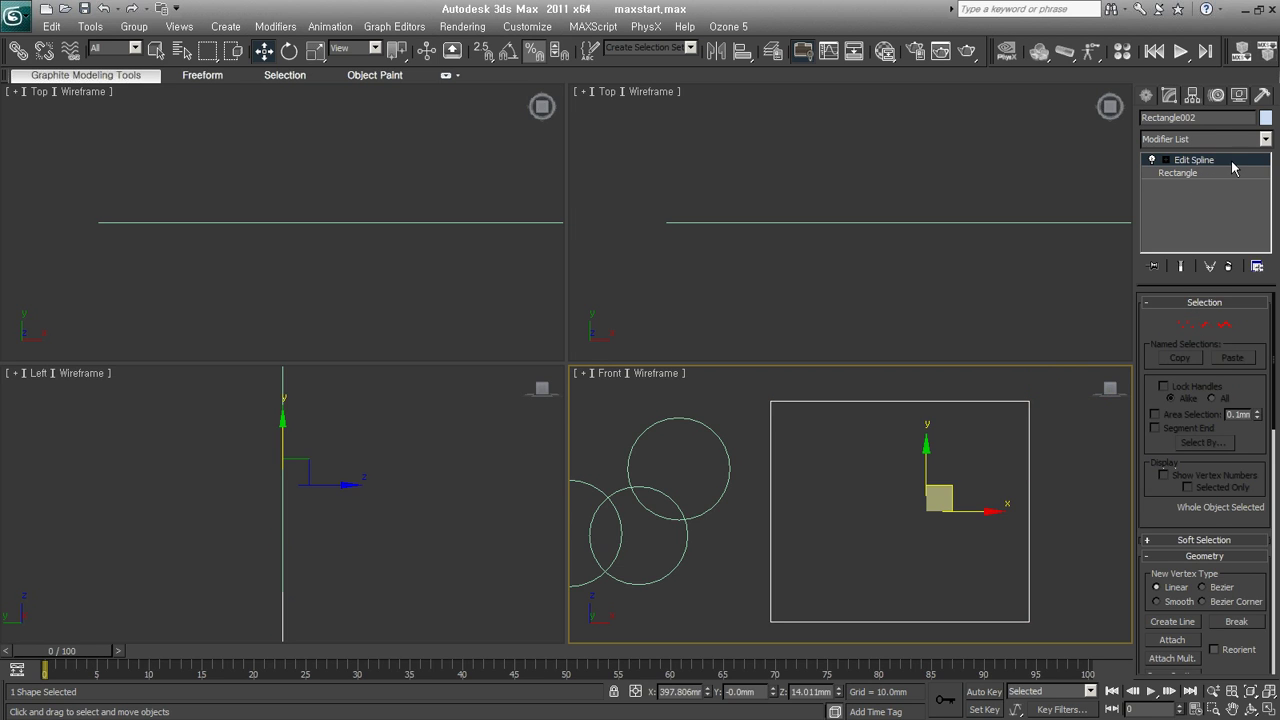
Zoom out the Front view and select Rectangle001 together with the circles.
{"action": "middle_click_drag", "start_coordinate": [977, 491], "coordinate": [1034, 517]}
{"action": "scroll", "coordinate": [1034, 517], "scroll_direction": "down", "scroll_amount": 2}
{"action": "left_click", "coordinate": [829, 460]}
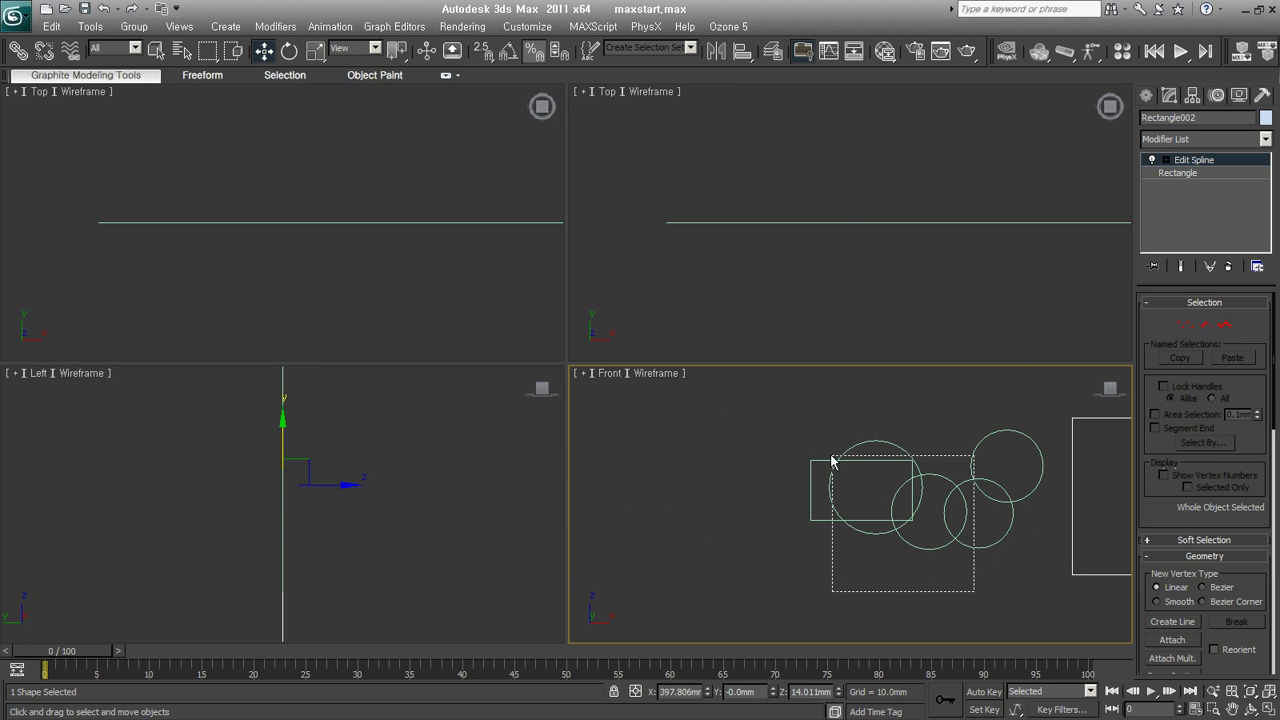
{"action": "middle_click_drag", "start_coordinate": [957, 504], "coordinate": [812, 530]}
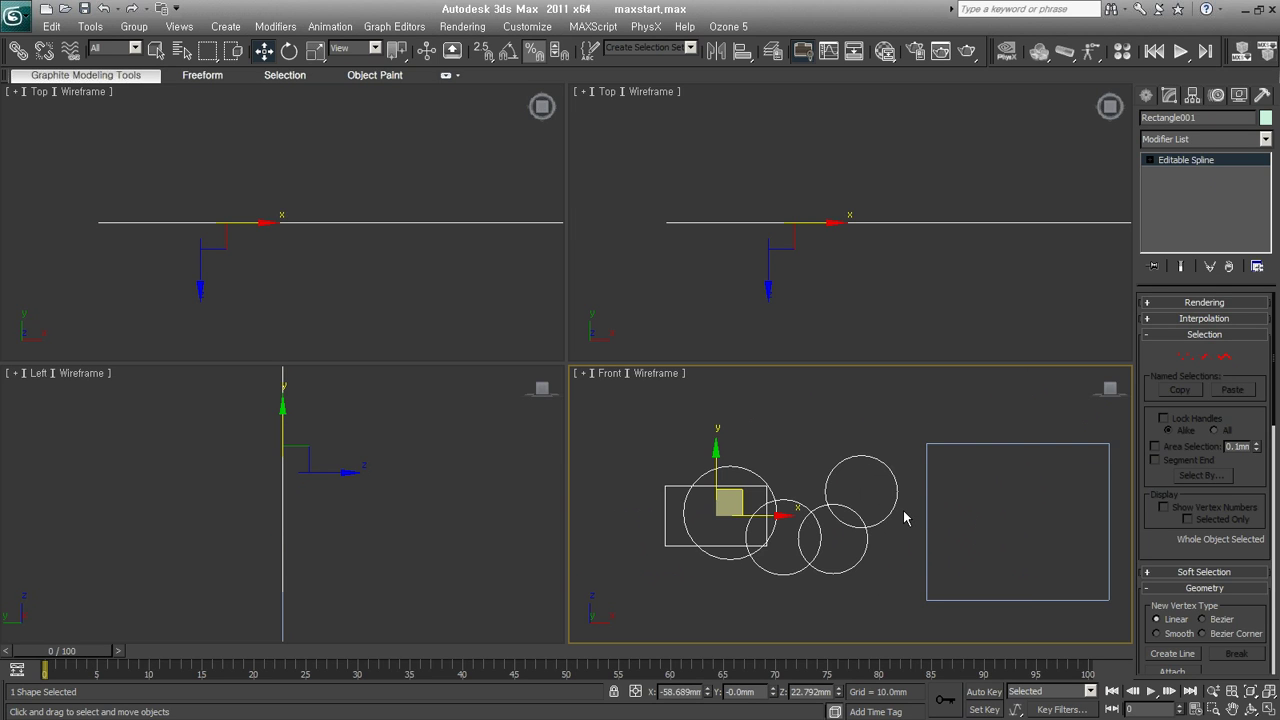
{"action": "key", "text": "ctrl+z"}
{"action": "key", "text": "ctrl+z"}
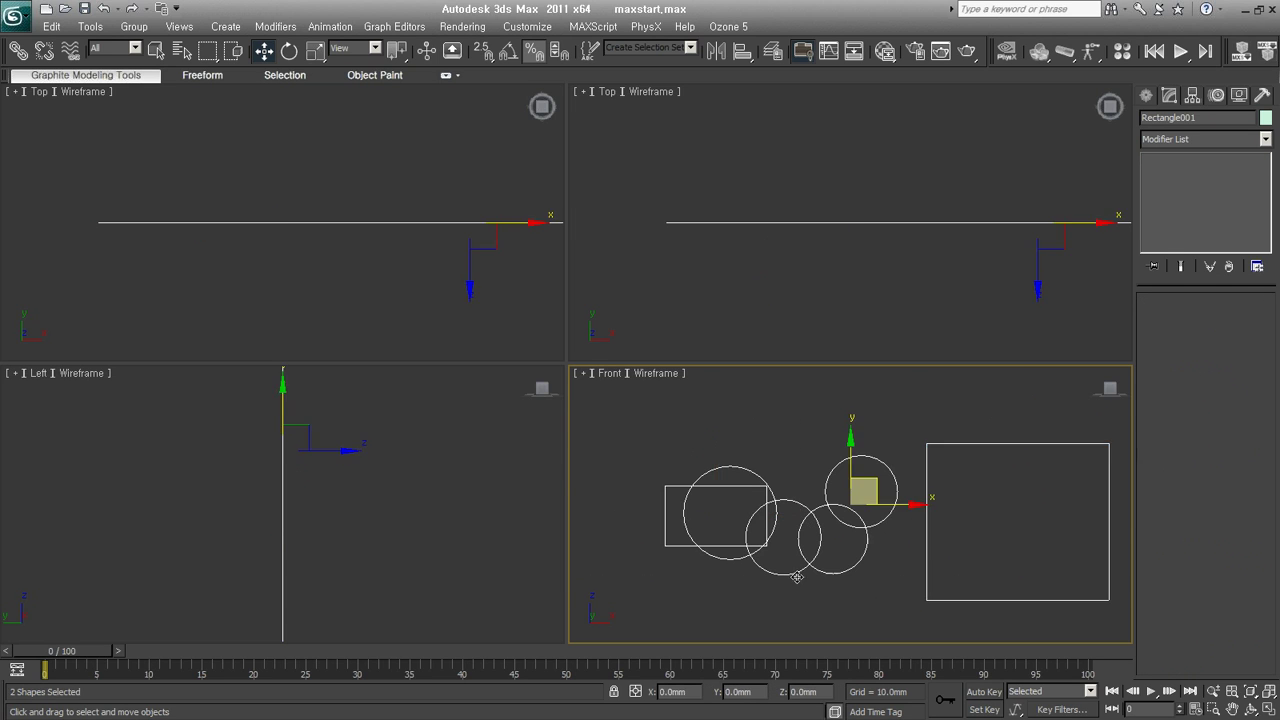
Clear the scene, then draw three rectangles as one shape with Start New Shape off.
{"action": "key", "text": "ctrl+z"}
{"action": "key", "text": "ctrl+z"}
{"action": "key", "text": "ctrl+z"}
{"action": "left_click", "coordinate": [1146, 95]}
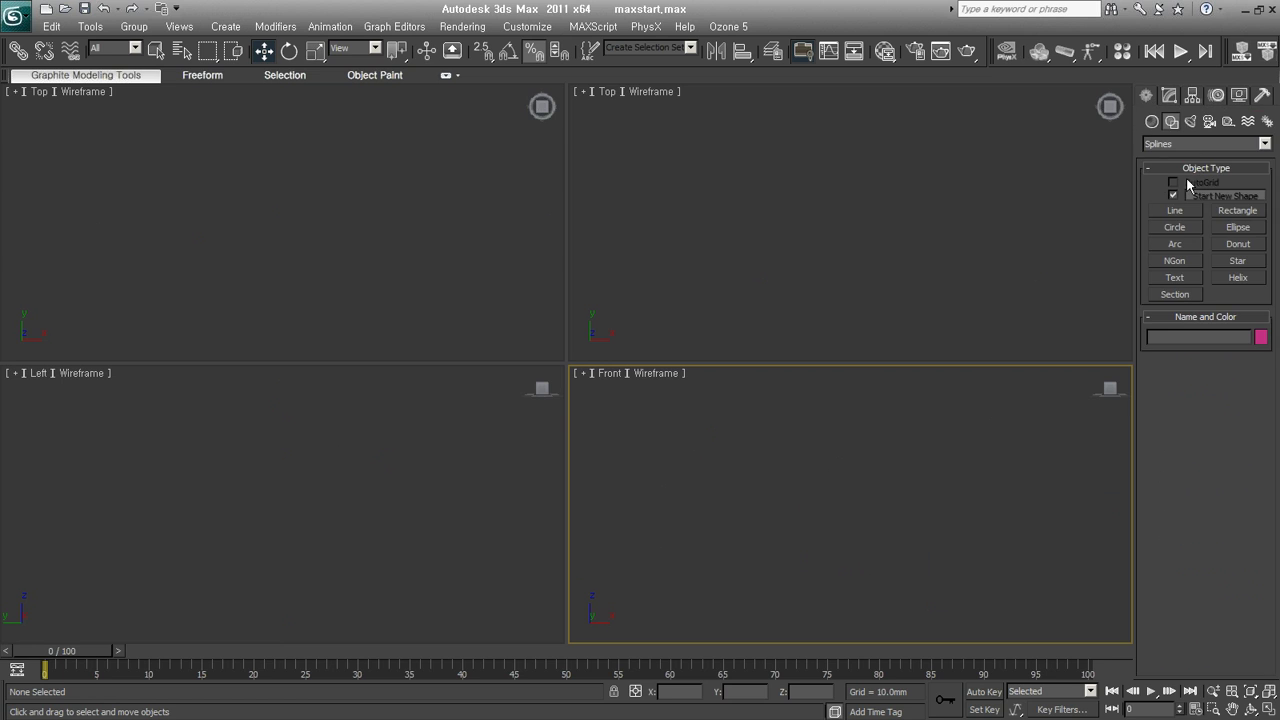
{"action": "left_click", "coordinate": [1237, 210]}
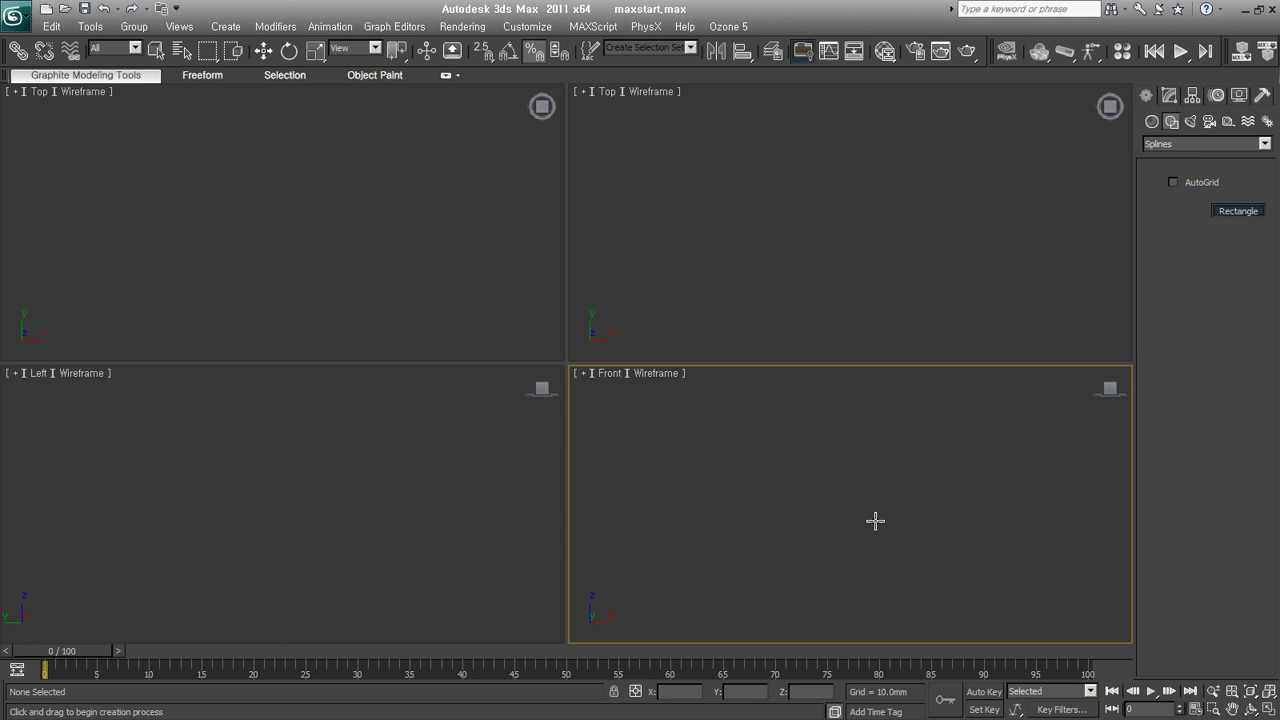
{"action": "left_click_drag", "start_coordinate": [753, 447], "coordinate": [890, 556]}
{"action": "left_click", "coordinate": [1173, 195]}
{"action": "left_click_drag", "start_coordinate": [869, 463], "coordinate": [931, 527]}
{"action": "mouse_move", "coordinate": [945, 449]}
{"action": "left_mouse_down"}
{"action": "mouse_move", "coordinate": [987, 509]}
{"action": "mouse_move", "coordinate": [962, 508]}
{"action": "left_mouse_up"}
{"action": "right_click", "coordinate": [962, 581]}
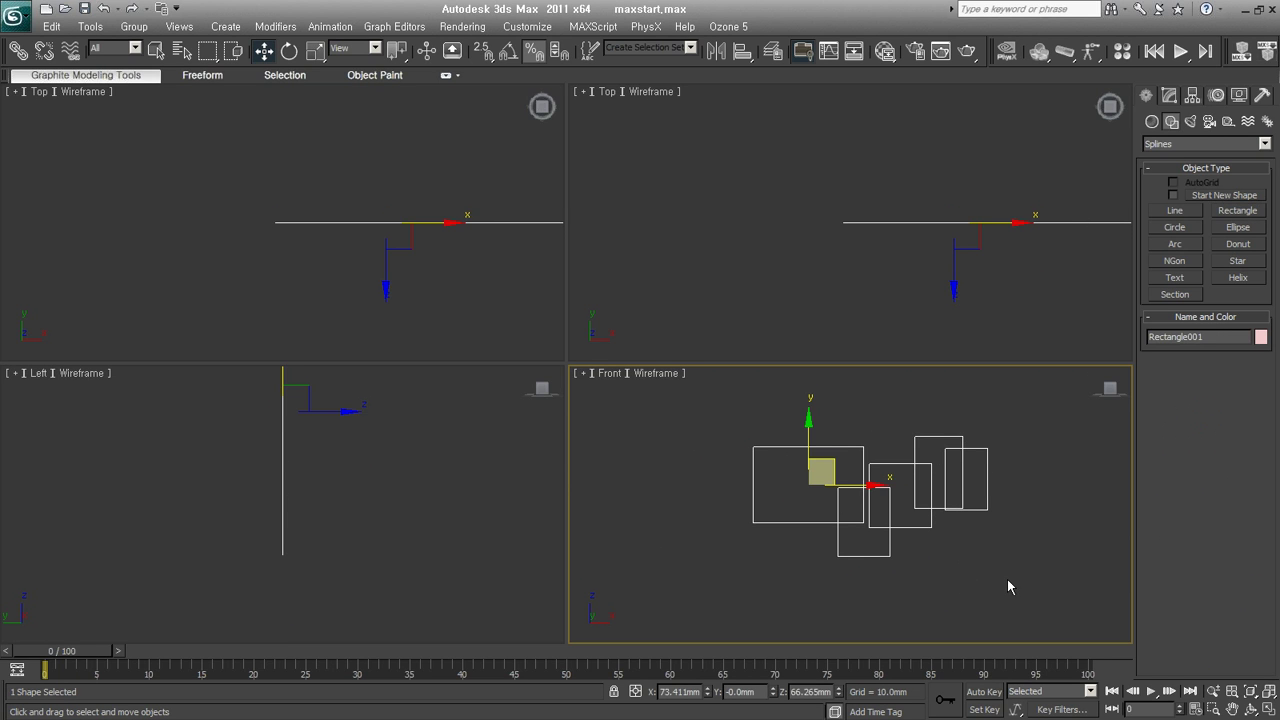
Delete the rectangle shape, turn Start New Shape back on, and show Standard Primitives.
{"action": "left_click", "coordinate": [1020, 578]}
{"action": "left_click_drag", "start_coordinate": [1050, 590], "coordinate": [728, 406]}
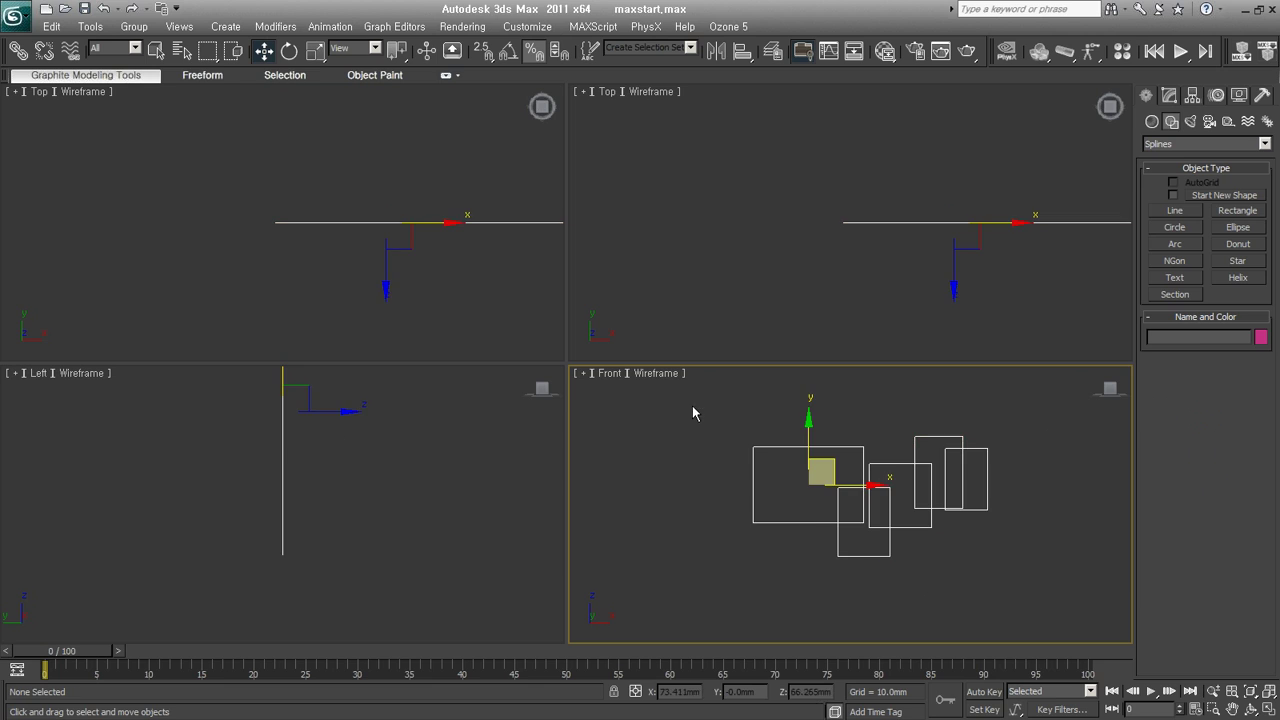
{"action": "key", "text": "Delete"}
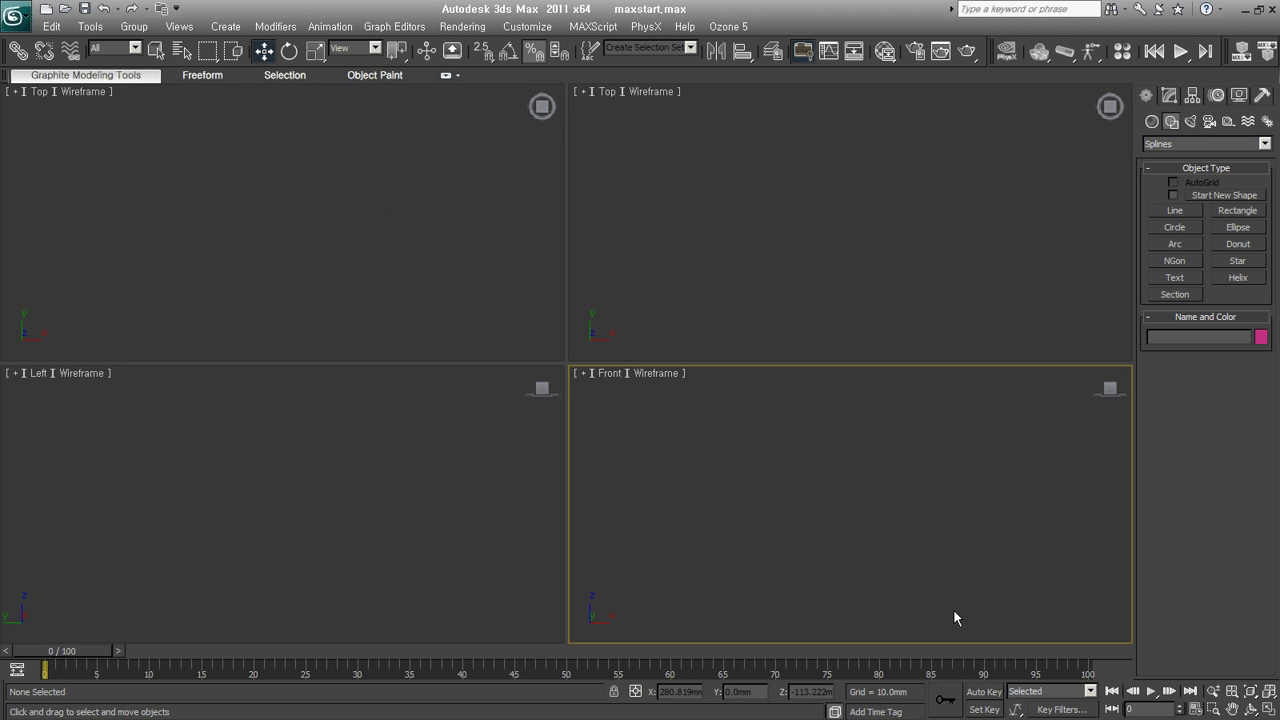
{"action": "left_click", "coordinate": [1173, 195]}
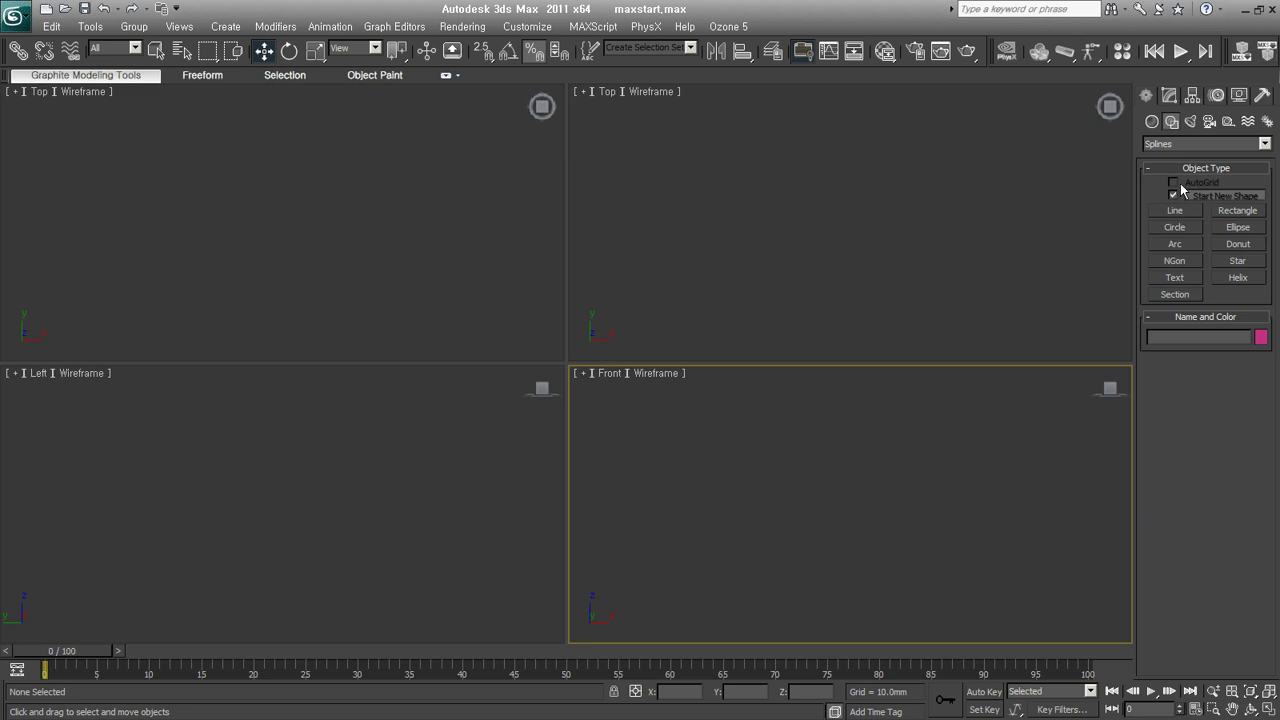
{"action": "left_click", "coordinate": [1151, 121]}
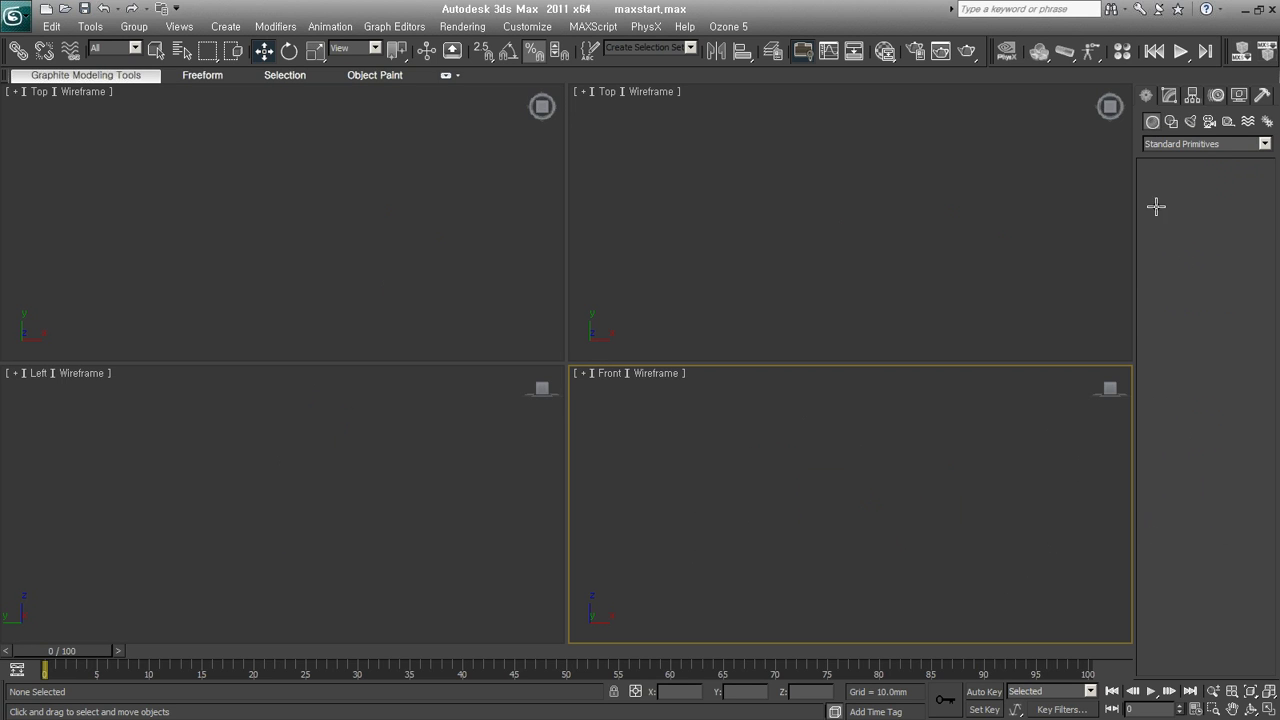
Cancel the unfinished box and switch the Front viewport to Perspective.
{"action": "left_click", "coordinate": [1172, 198]}
{"action": "left_click_drag", "start_coordinate": [891, 491], "coordinate": [754, 580]}
{"action": "right_click", "coordinate": [857, 559]}
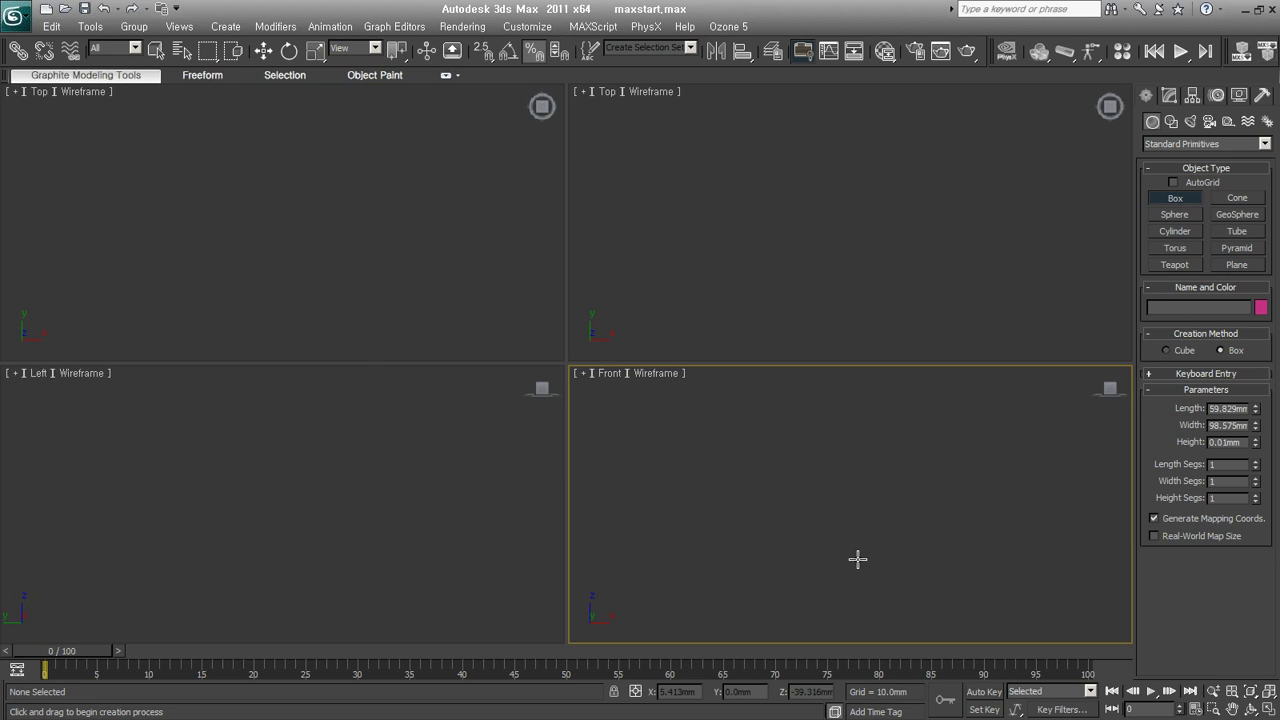
{"action": "key", "text": "p"}
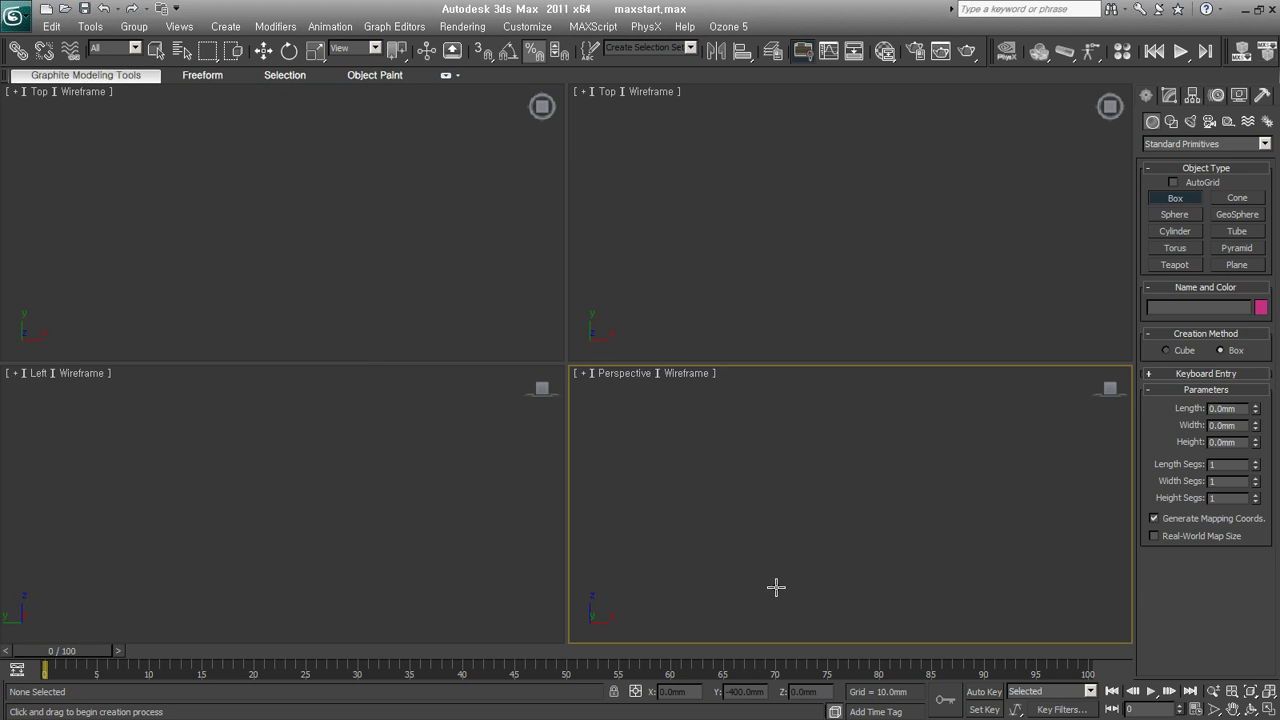
{"action": "key", "text": "w"}
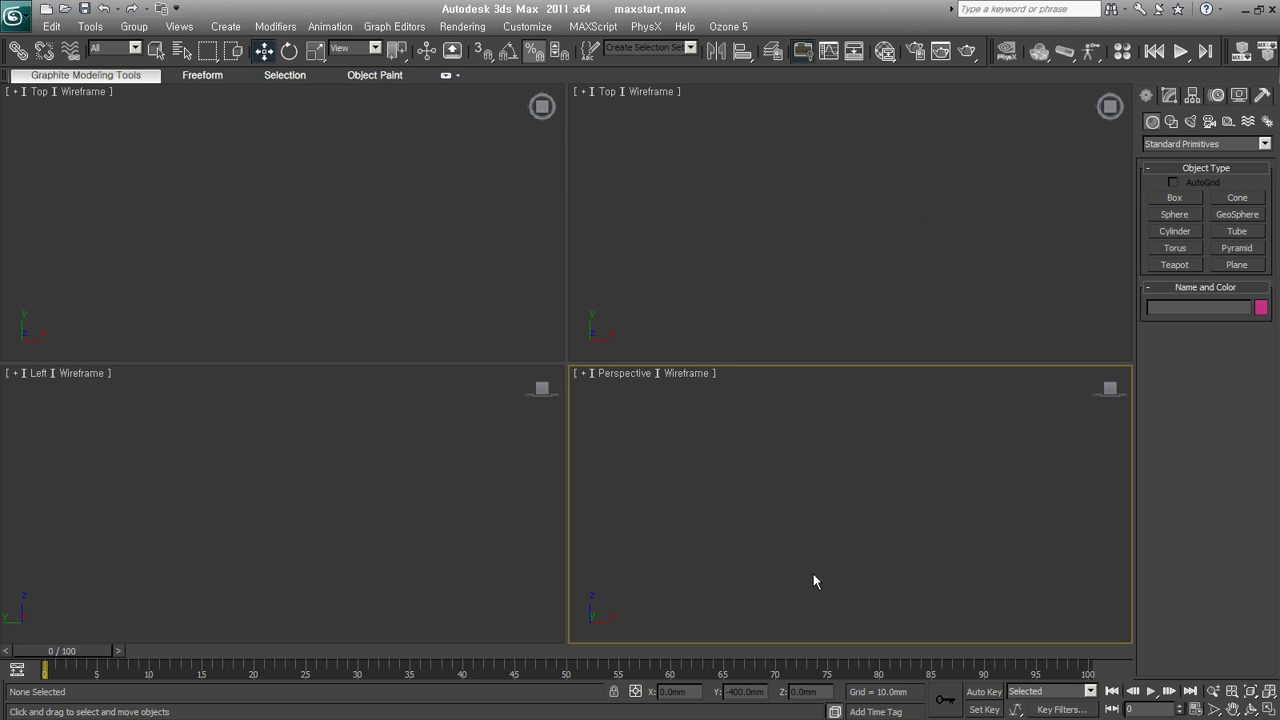
Draw a 41.9 × 20.6 × 47.3 mm box and display it shaded with edged faces.
{"action": "left_click", "coordinate": [1174, 198]}
{"action": "left_click_drag", "start_coordinate": [832, 487], "coordinate": [782, 549]}
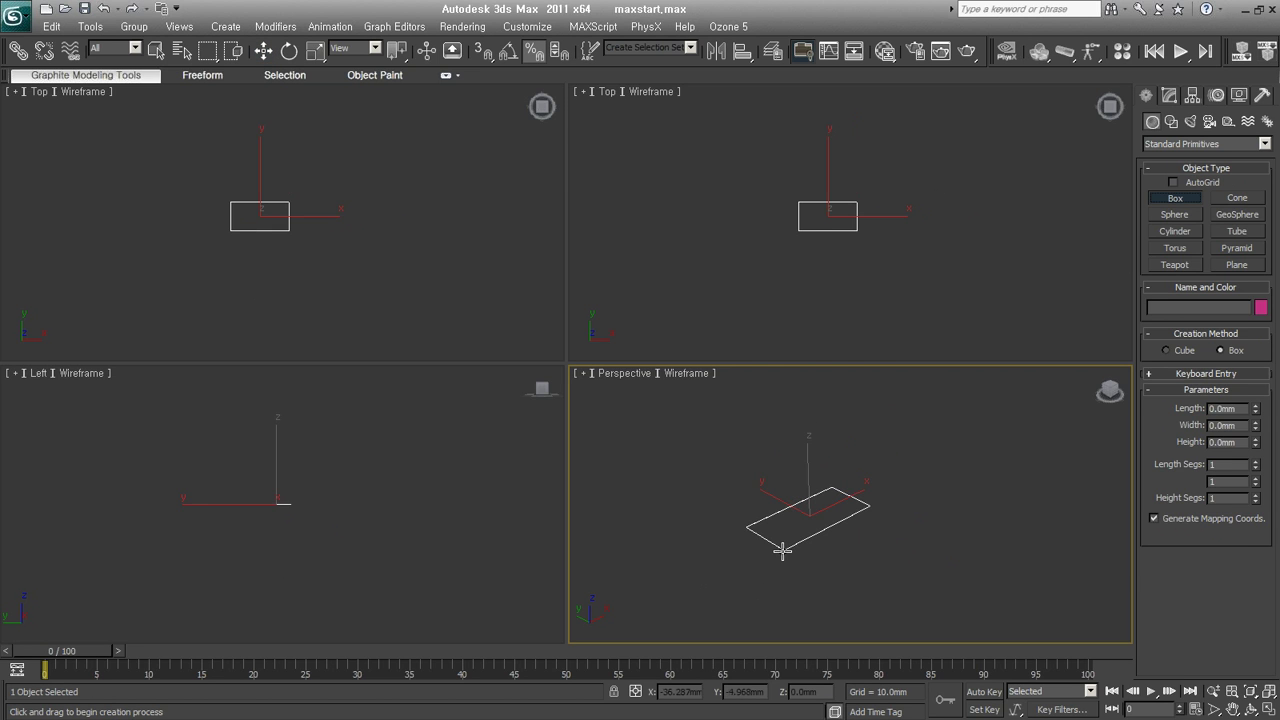
{"action": "left_click", "coordinate": [817, 443]}
{"action": "middle_click_drag", "start_coordinate": [817, 443], "coordinate": [870, 525]}
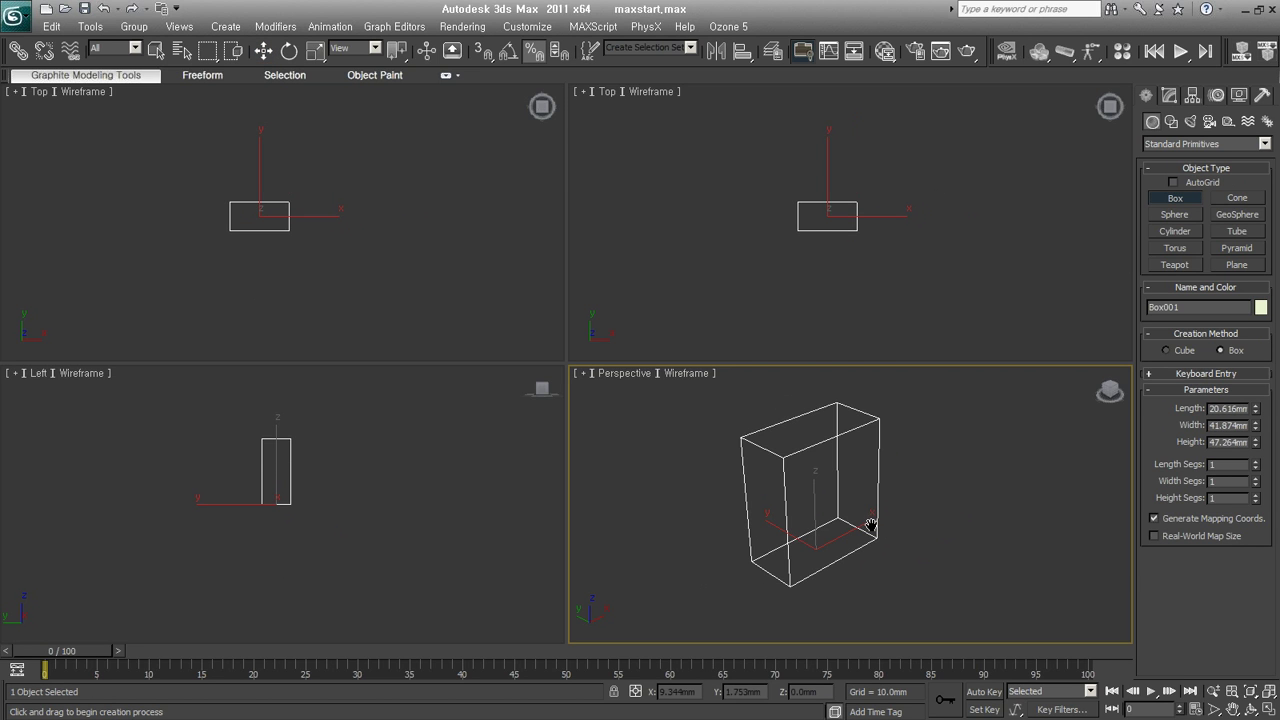
{"action": "key", "text": "F3"}
{"action": "key", "text": "F4"}
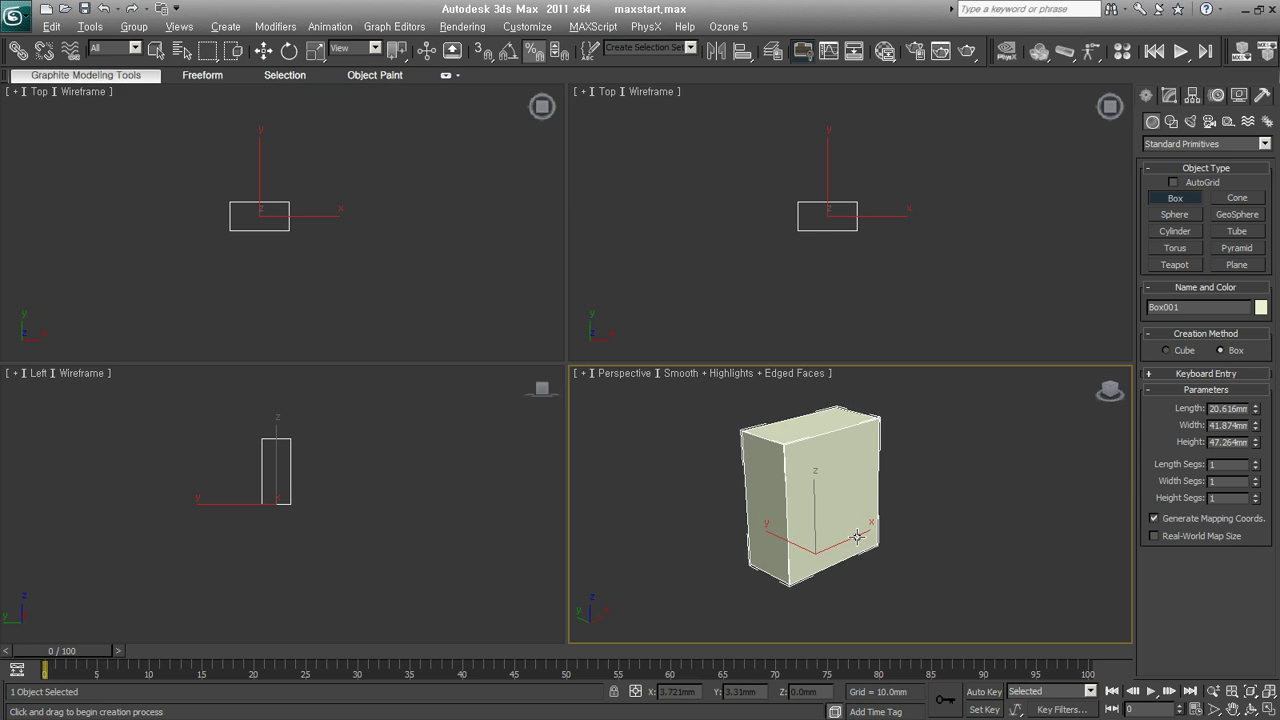
{"action": "left_click", "coordinate": [1171, 121]}
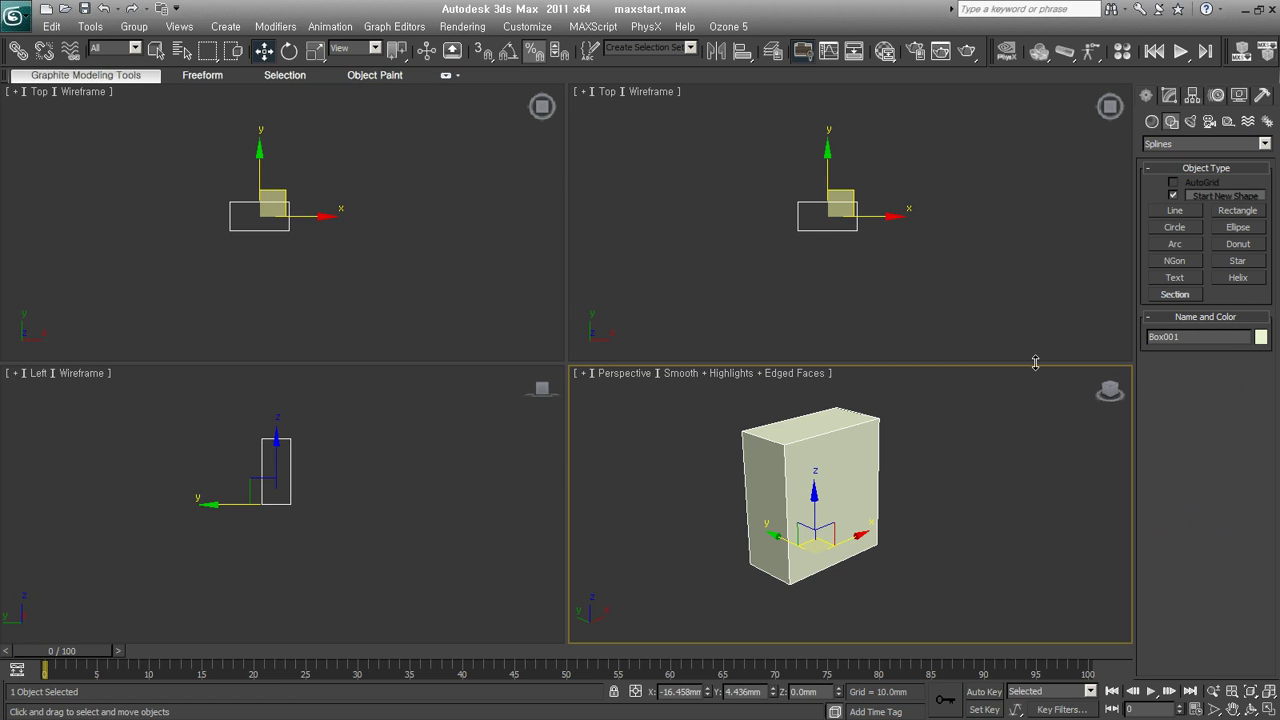
Set up 'joycg' text without the extra line at size 51, place it, then delete it.
{"action": "left_click", "coordinate": [1174, 278]}
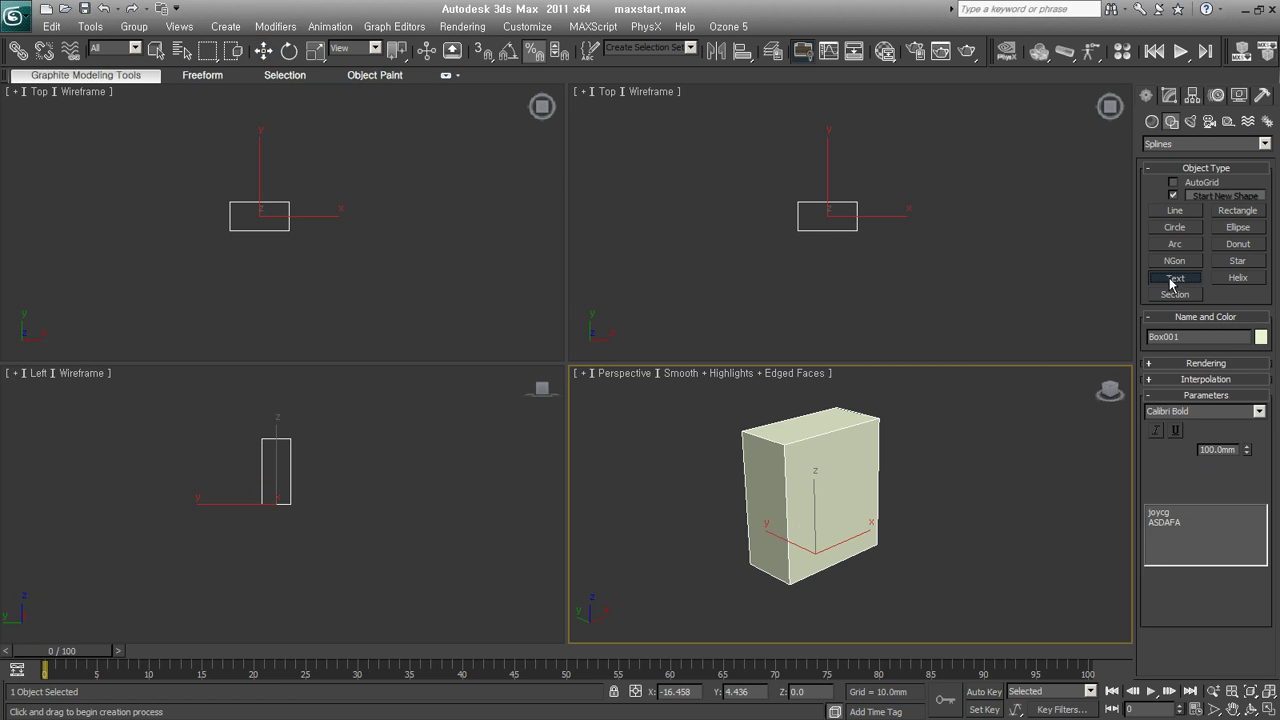
{"action": "double_click", "coordinate": [1192, 522]}
{"action": "key", "text": "BackSpace"}
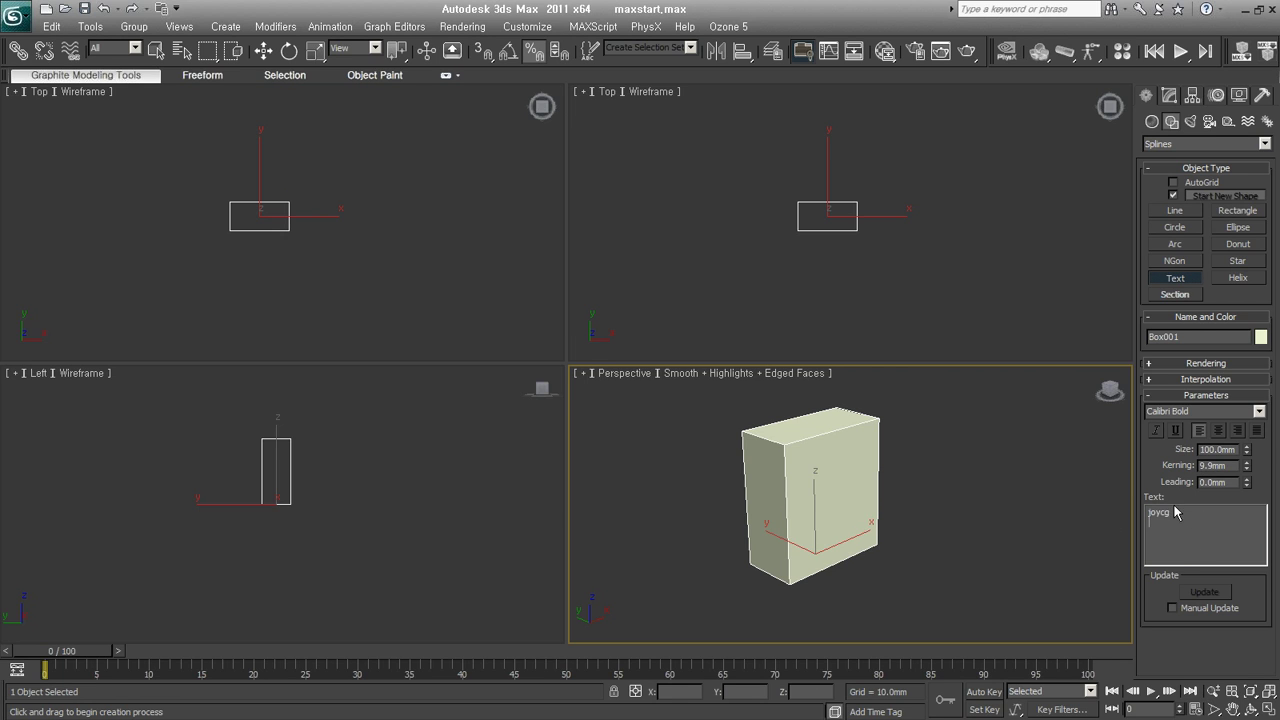
{"action": "left_click_drag", "start_coordinate": [1247, 452], "coordinate": [1246, 484]}
{"action": "left_click", "coordinate": [826, 466]}
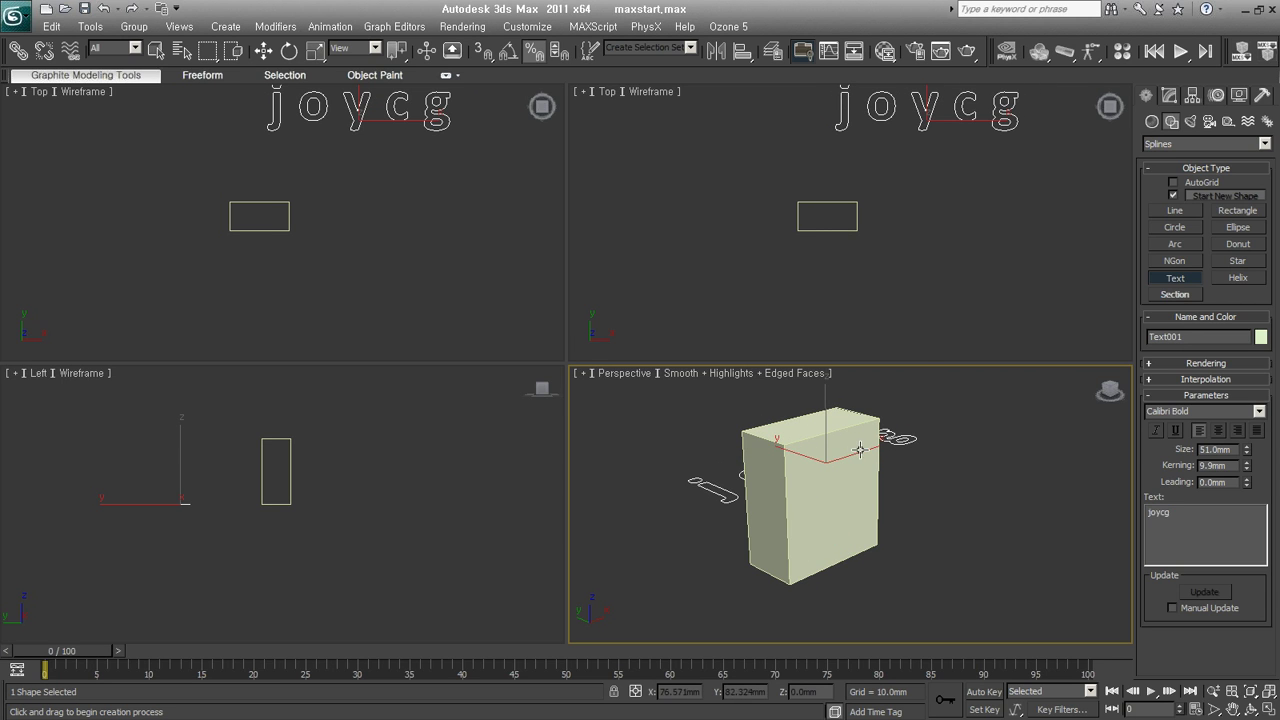
{"action": "right_click", "coordinate": [1246, 466]}
{"action": "key", "text": "Delete"}
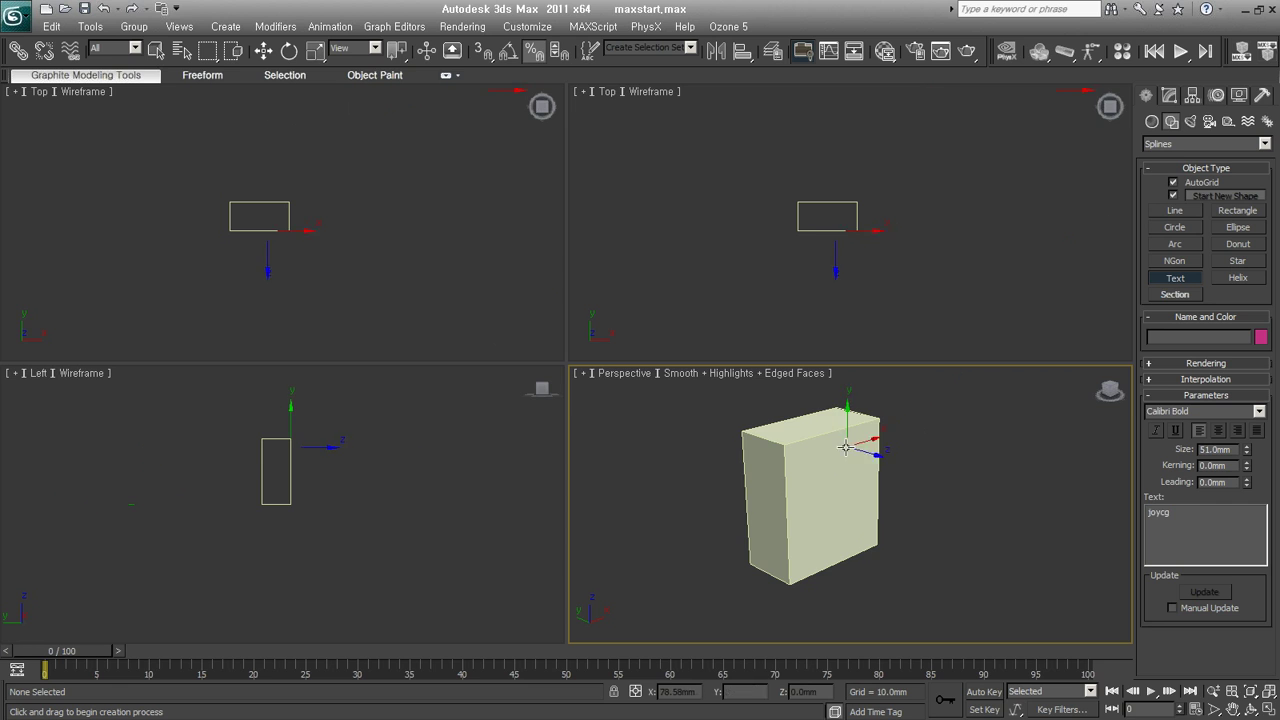
Place the joycg text on the box's front face and shrink it to fit.
{"action": "left_click", "coordinate": [818, 462]}
{"action": "left_click_drag", "start_coordinate": [818, 461], "coordinate": [833, 471]}
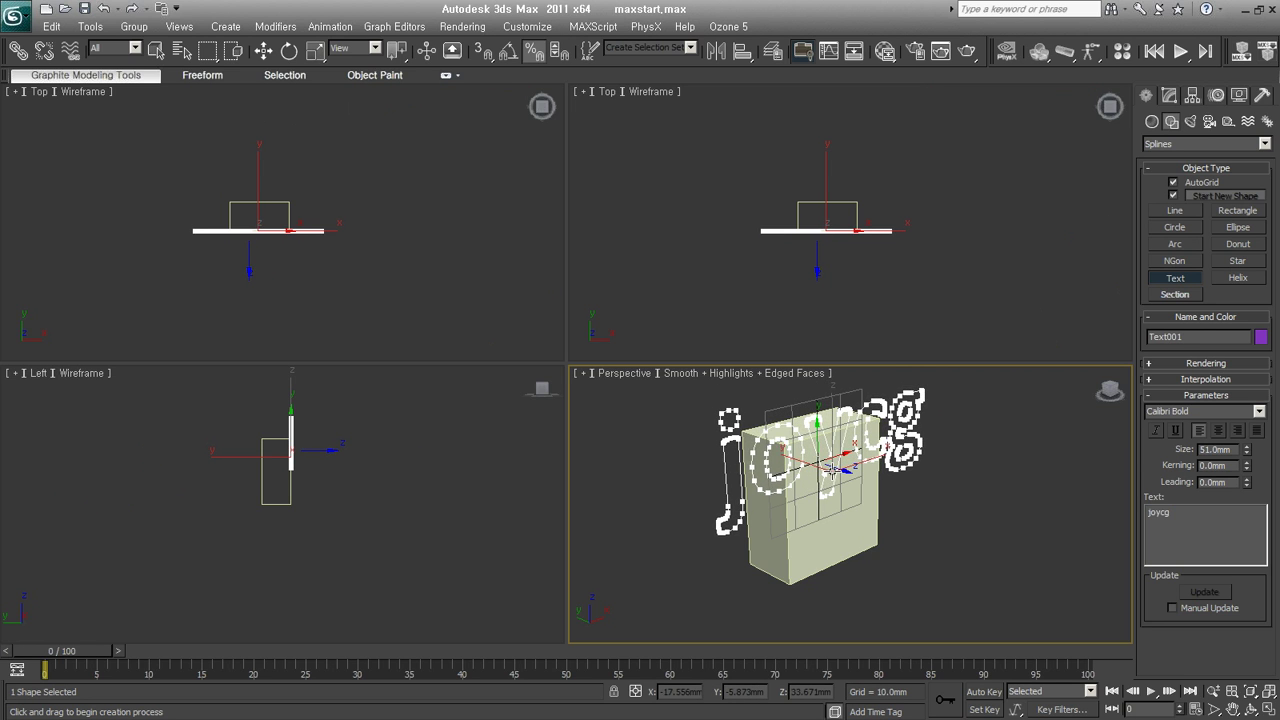
{"action": "mouse_move", "coordinate": [1246, 452]}
{"action": "left_mouse_down"}
{"action": "mouse_move", "coordinate": [1237, 430]}
{"action": "mouse_move", "coordinate": [1232, 446]}
{"action": "left_mouse_up"}
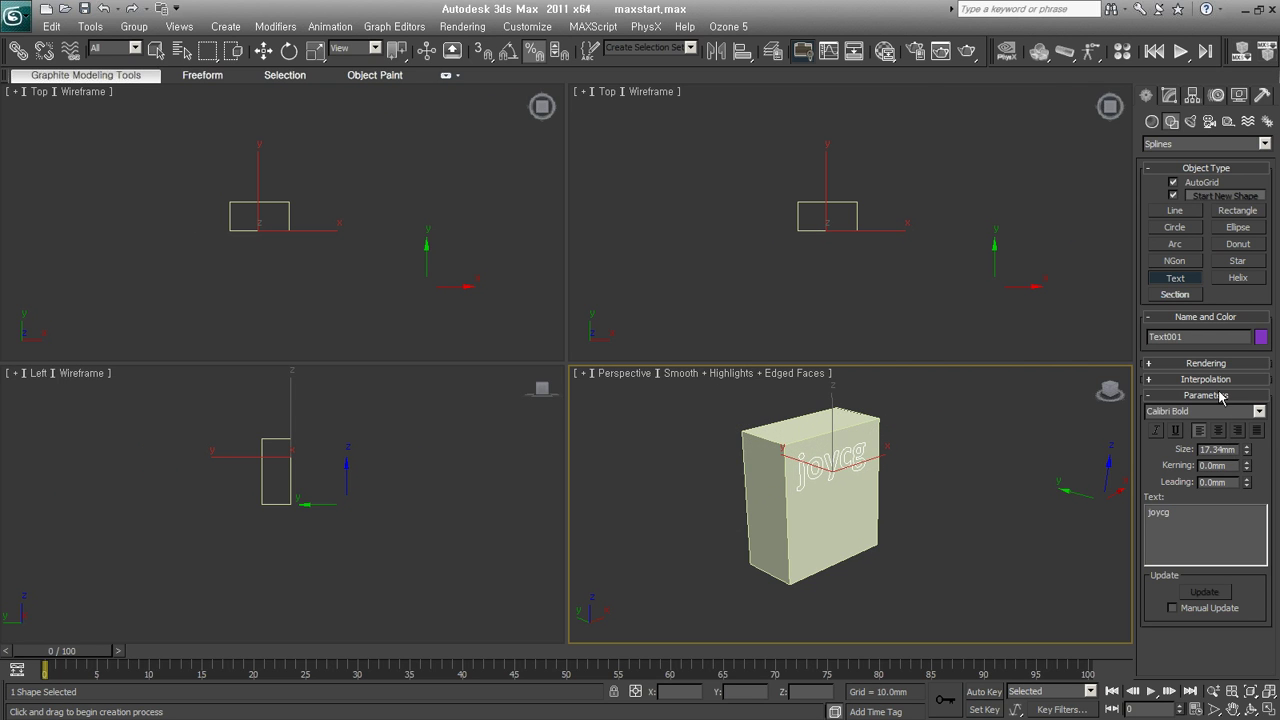
{"action": "left_click", "coordinate": [1174, 228]}
Draw circles on the box's front, left and top faces, then turn AutoGrid off.
{"action": "left_click_drag", "start_coordinate": [834, 530], "coordinate": [835, 549]}
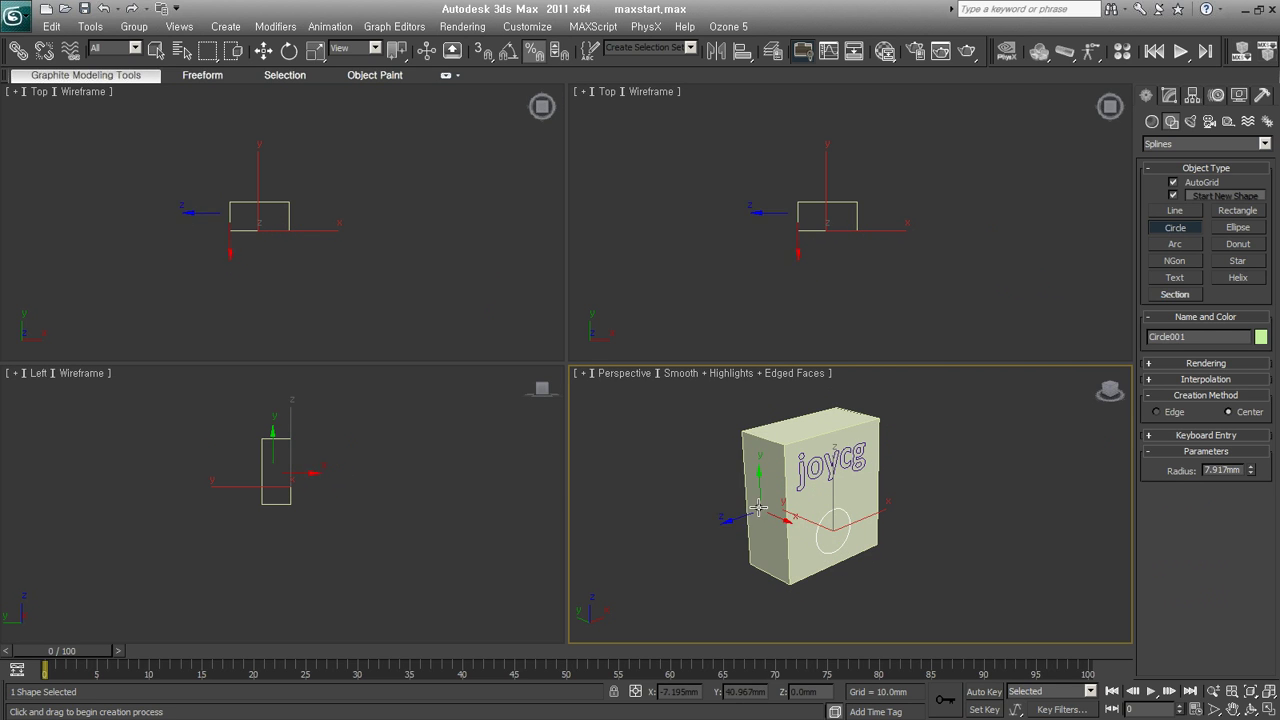
{"action": "left_click_drag", "start_coordinate": [760, 478], "coordinate": [764, 502]}
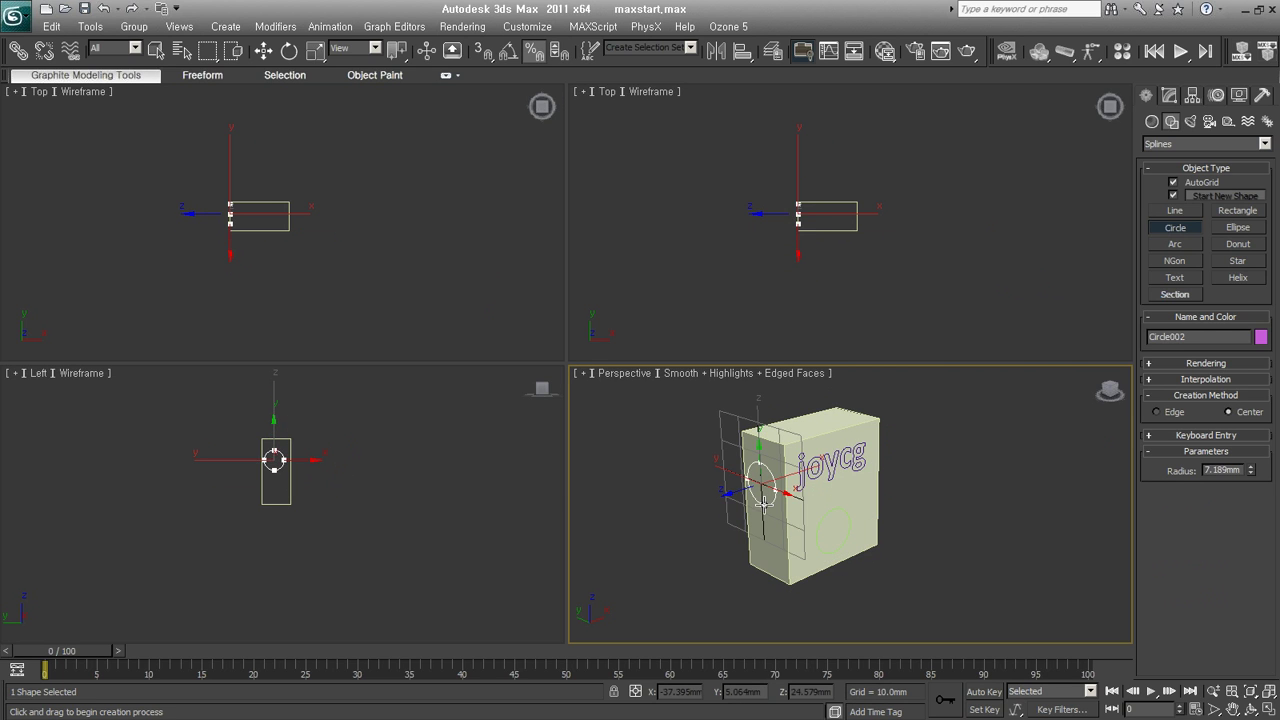
{"action": "left_click_drag", "start_coordinate": [823, 416], "coordinate": [825, 422]}
{"action": "mouse_move", "coordinate": [915, 598]}
{"action": "middle_mouse_down", "text": "alt"}
{"action": "mouse_move", "coordinate": [937, 571]}
{"action": "mouse_move", "coordinate": [846, 514]}
{"action": "mouse_move", "coordinate": [697, 534]}
{"action": "mouse_move", "coordinate": [891, 549]}
{"action": "middle_mouse_up", "text": "alt"}
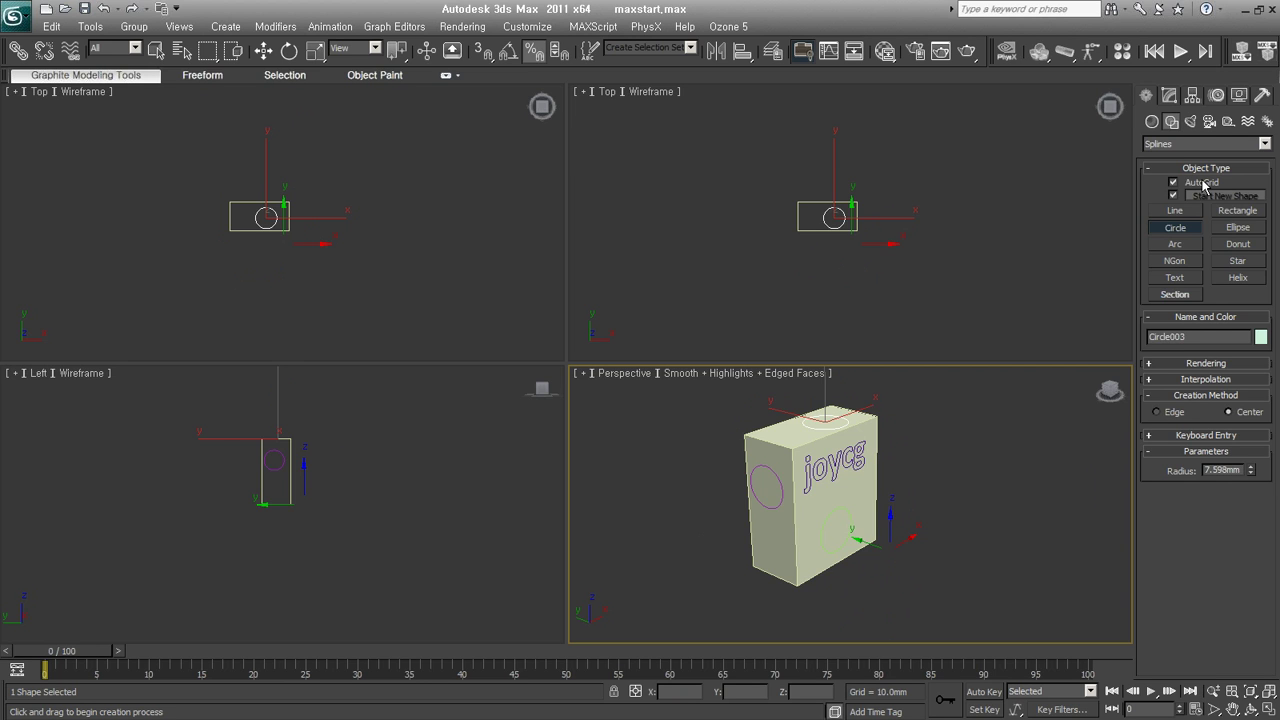
{"action": "left_click", "coordinate": [1193, 184]}
Select the box, text and circles and delete them all.
{"action": "right_click", "coordinate": [938, 463]}
{"action": "left_click", "coordinate": [945, 632]}
{"action": "left_click_drag", "start_coordinate": [724, 419], "coordinate": [716, 398]}
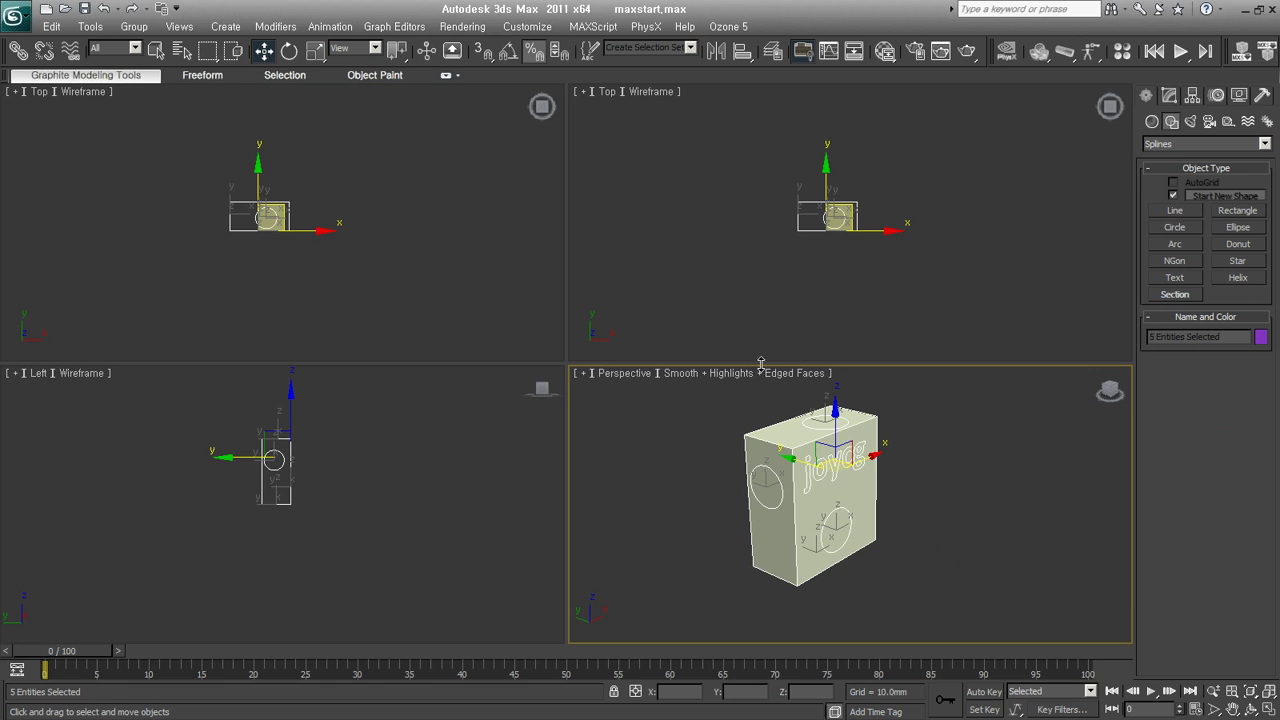
{"action": "left_click_drag", "start_coordinate": [939, 605], "coordinate": [731, 413]}
{"action": "key", "text": "Delete"}
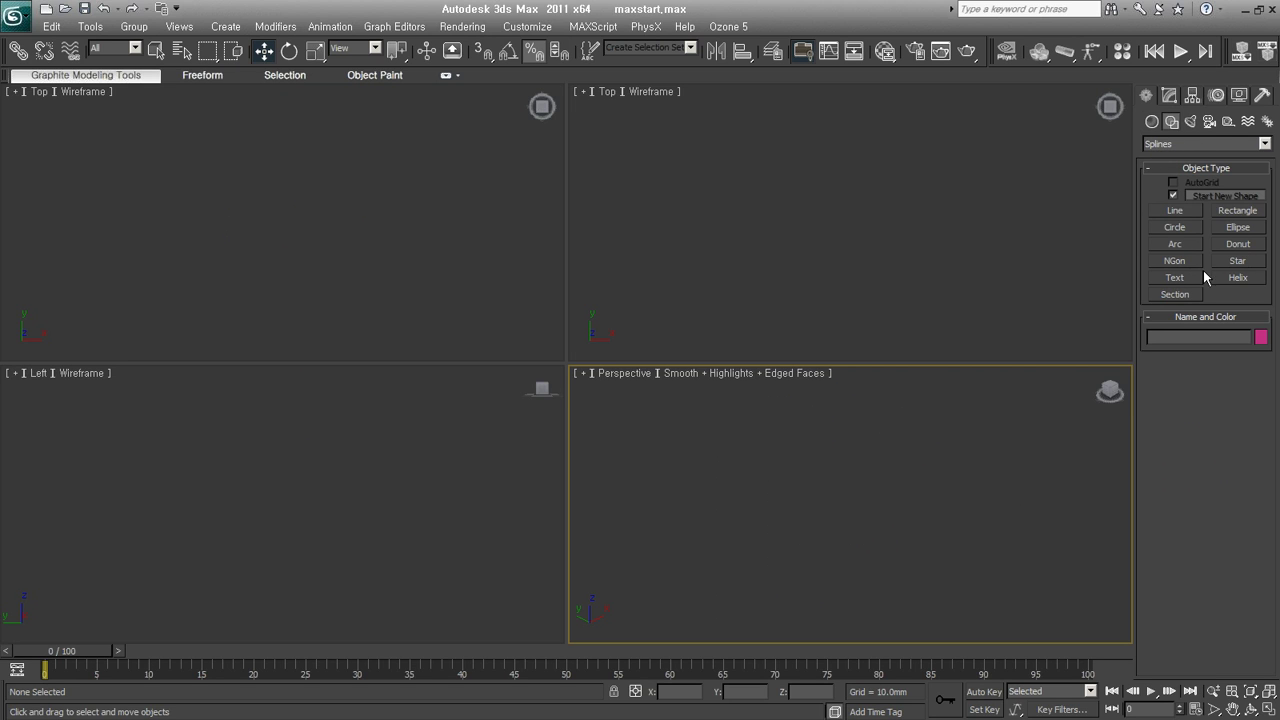
{"action": "left_click", "coordinate": [1239, 280]}
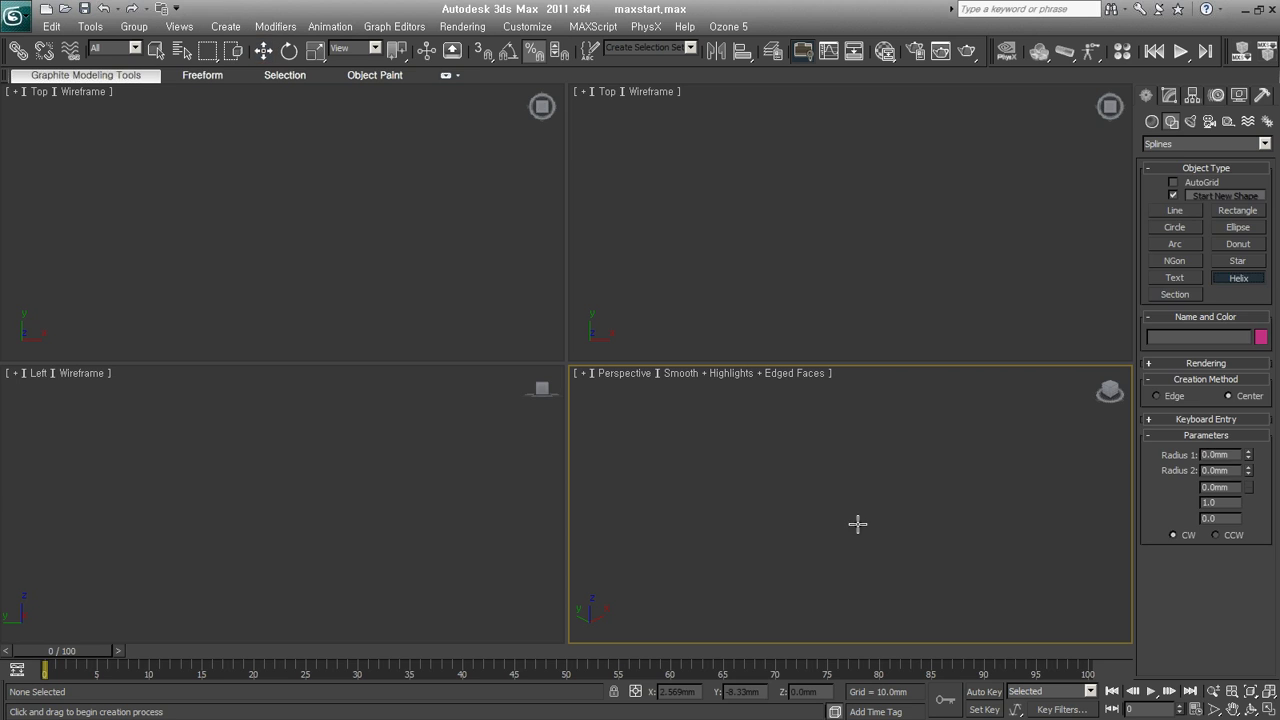
{"action": "left_click_drag", "start_coordinate": [837, 536], "coordinate": [840, 556]}
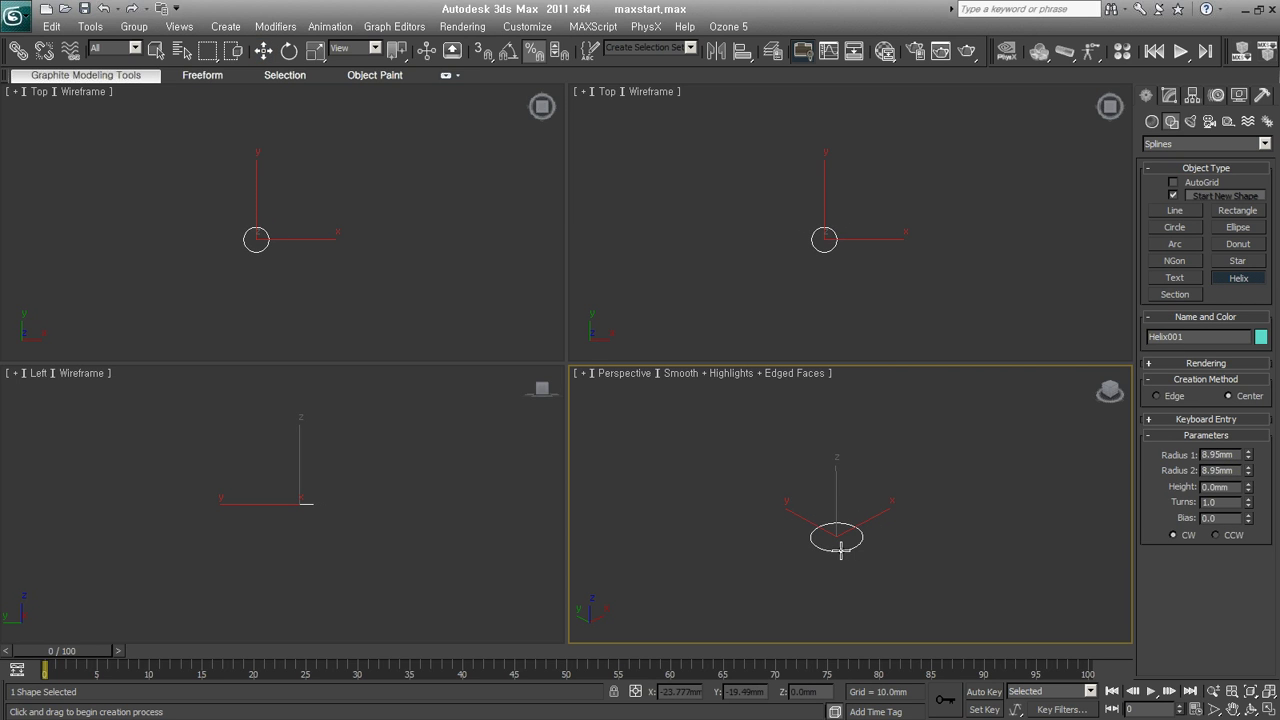
{"action": "left_click", "coordinate": [862, 422]}
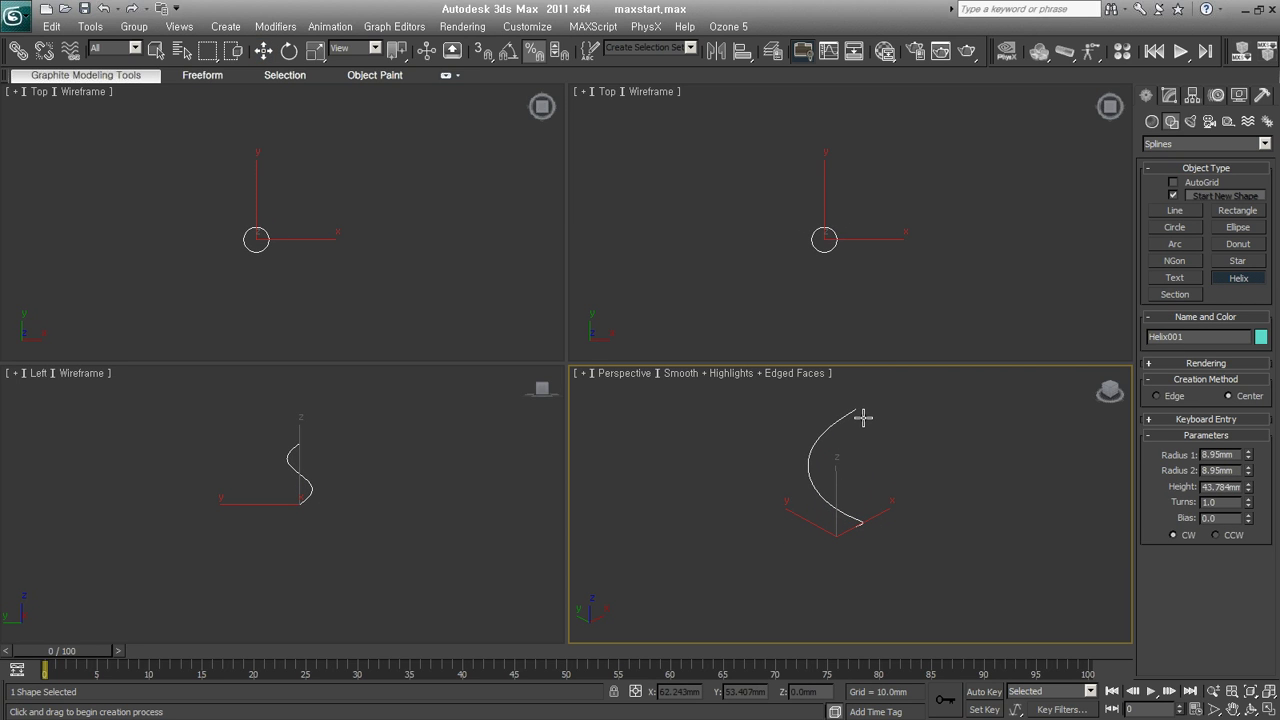
{"action": "left_click_drag", "start_coordinate": [1249, 504], "coordinate": [1249, 440]}
{"action": "left_click_drag", "start_coordinate": [1248, 502], "coordinate": [1238, 560]}
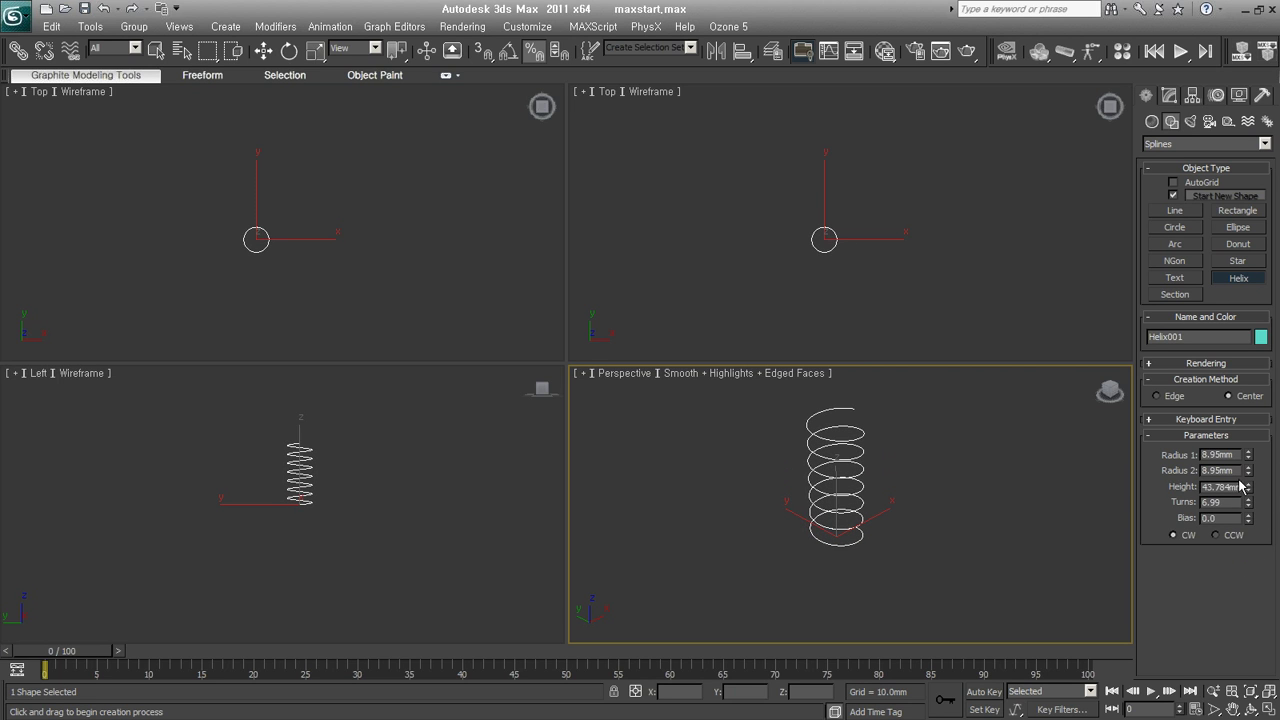
{"action": "left_click_drag", "start_coordinate": [1248, 521], "coordinate": [1248, 516]}
{"action": "left_click_drag", "start_coordinate": [1248, 510], "coordinate": [1246, 509]}
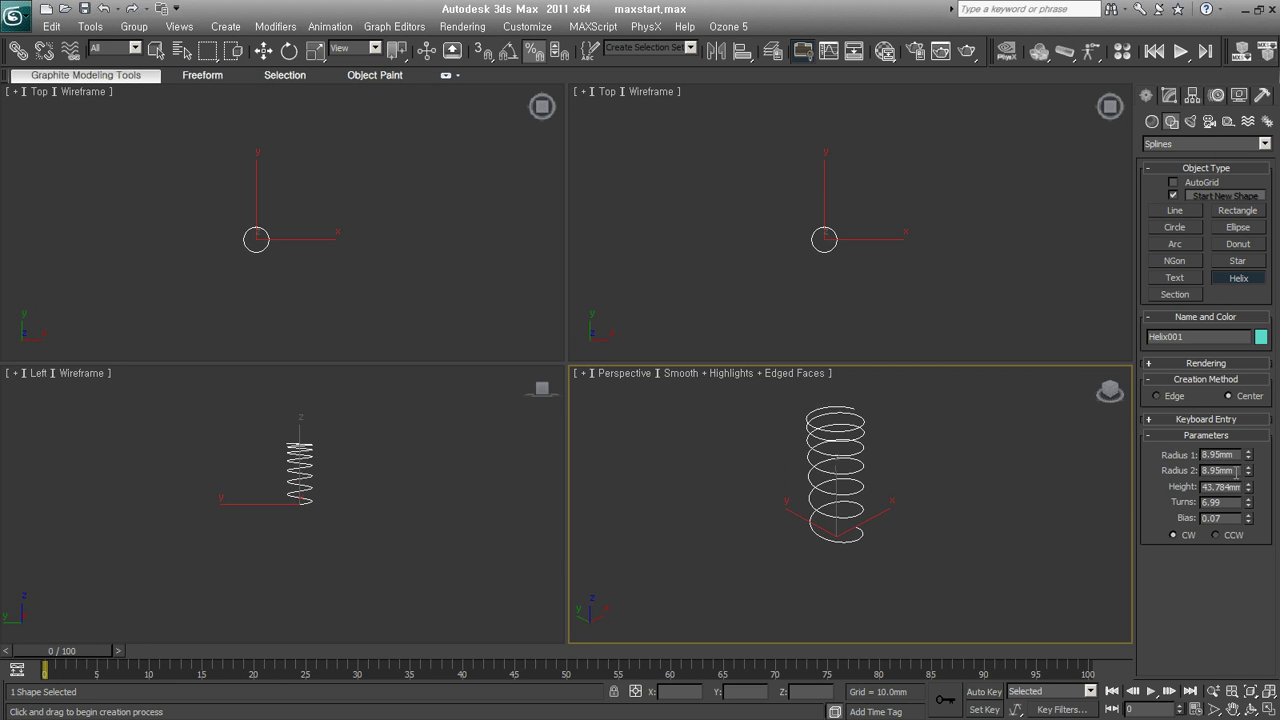
{"action": "mouse_move", "coordinate": [1248, 455]}
{"action": "left_mouse_down"}
{"action": "mouse_move", "coordinate": [1257, 462]}
{"action": "mouse_move", "coordinate": [1215, 430]}
{"action": "left_mouse_up"}
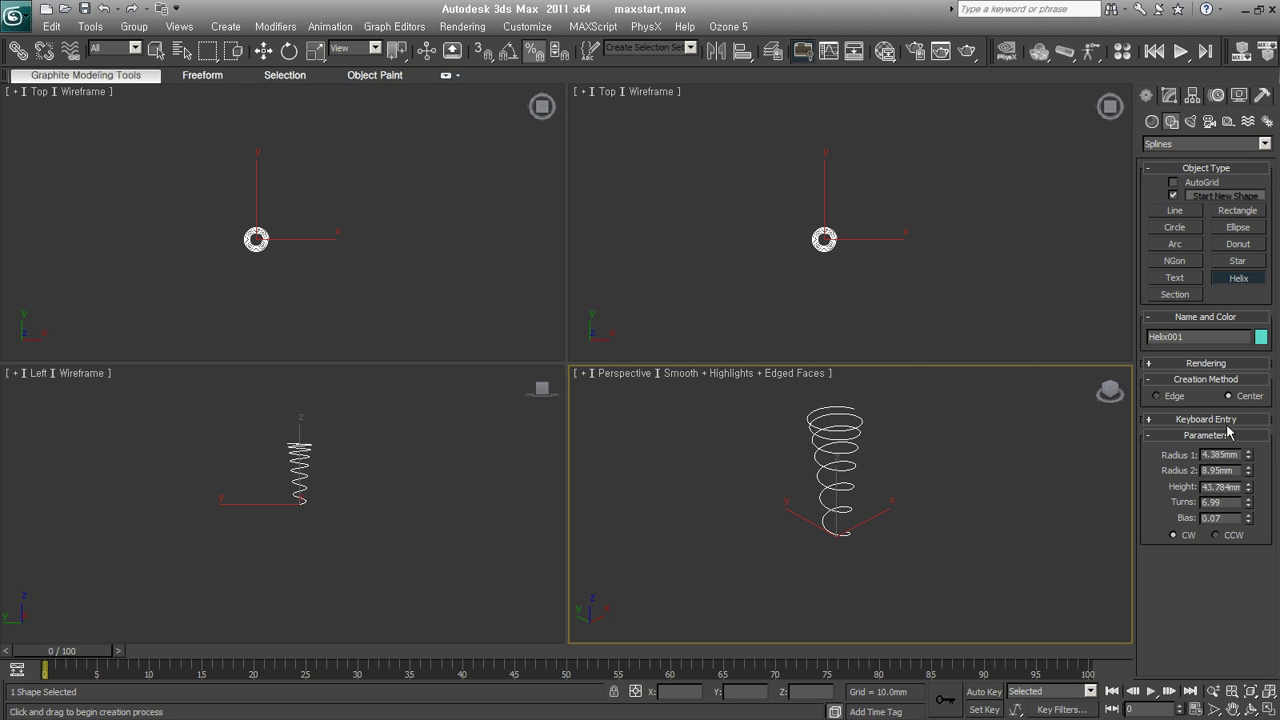
{"action": "left_click_drag", "start_coordinate": [1247, 473], "coordinate": [1238, 499]}
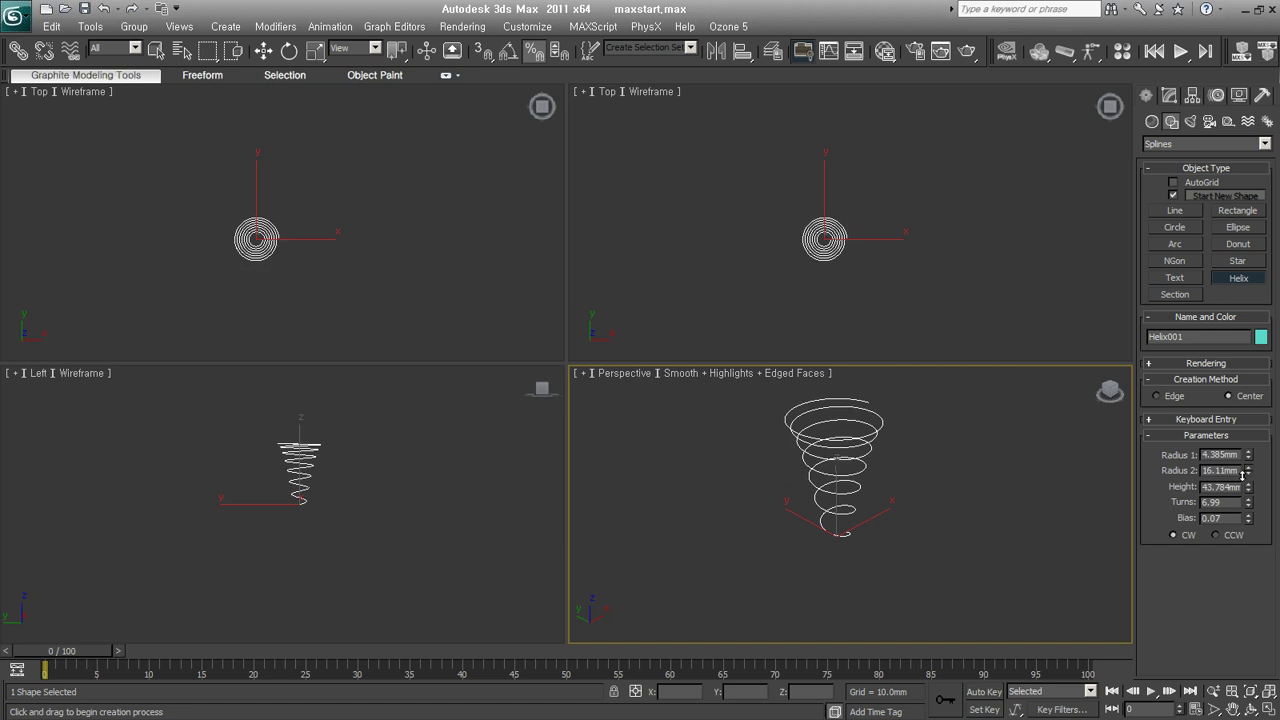
{"action": "left_click_drag", "start_coordinate": [1247, 487], "coordinate": [1247, 486]}
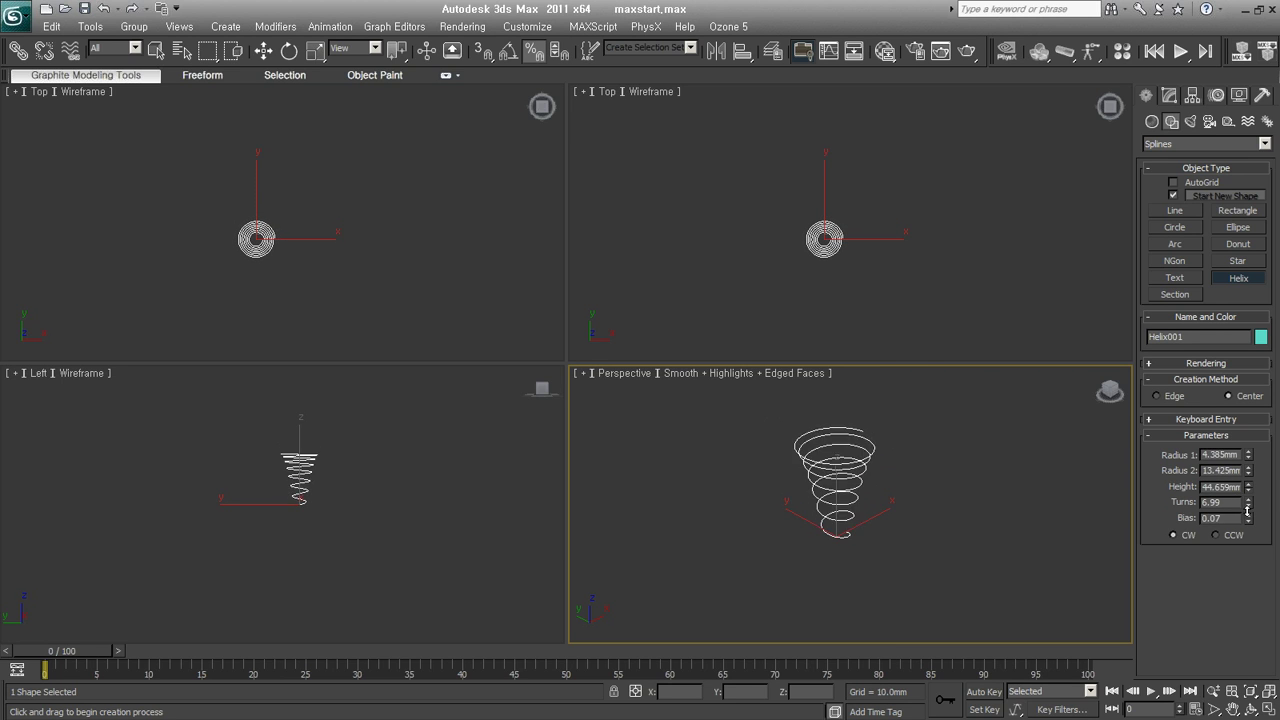
{"action": "left_click_drag", "start_coordinate": [1247, 486], "coordinate": [1247, 487]}
{"action": "middle_click_drag", "start_coordinate": [962, 493], "coordinate": [966, 538]}
{"action": "scroll", "coordinate": [950, 529], "scroll_direction": "up", "scroll_amount": 1}
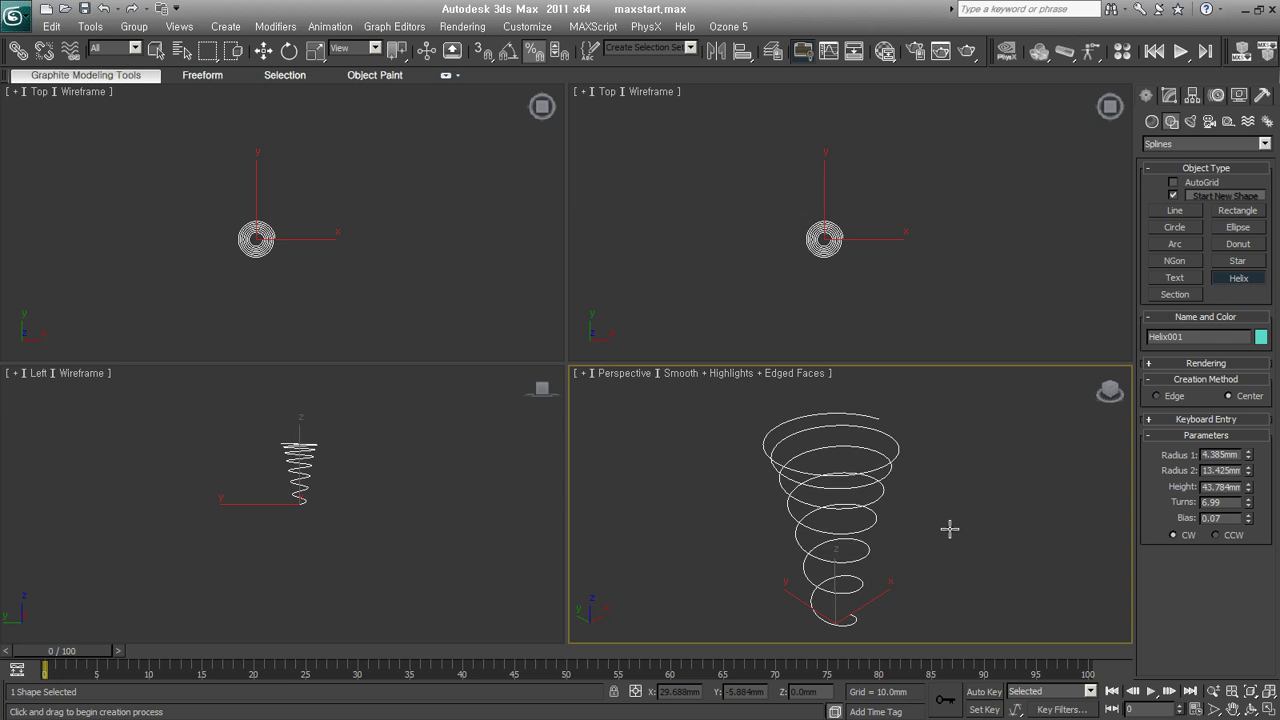
{"action": "key", "text": "Delete"}
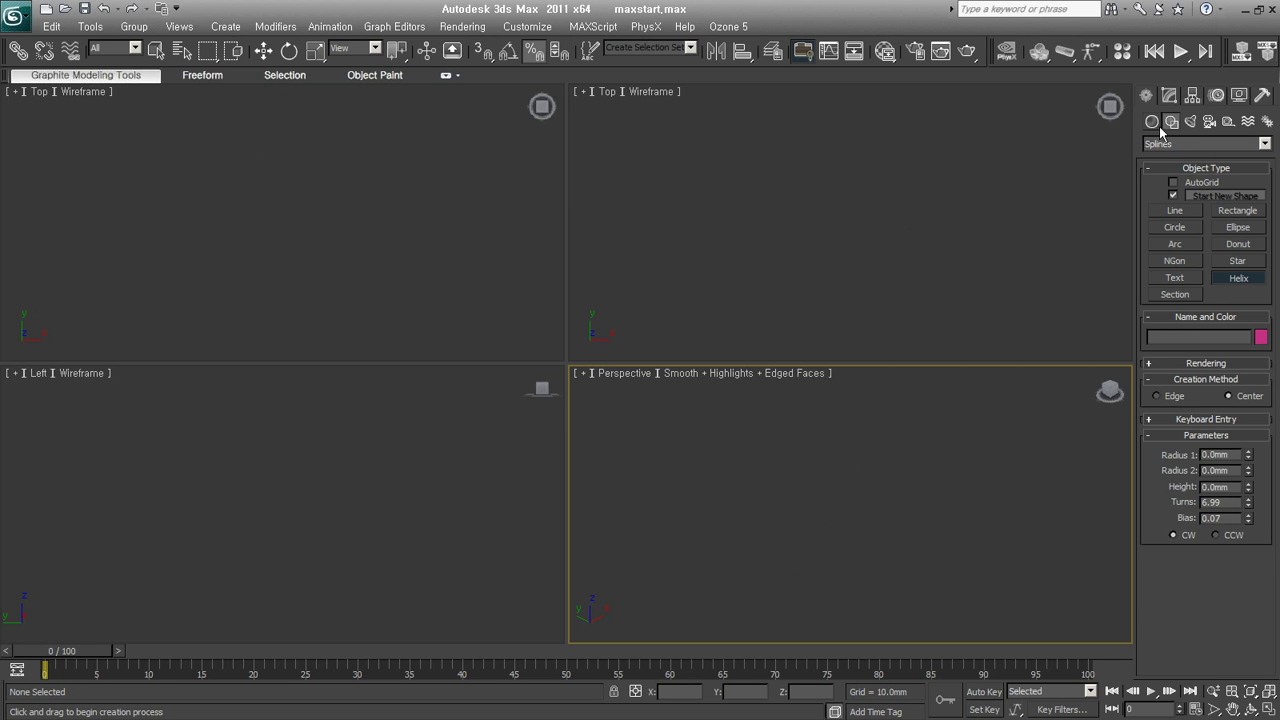
Create a teapot, Teapot001, from the Standard Primitives.
{"action": "left_click", "coordinate": [1155, 122]}
{"action": "left_click", "coordinate": [1171, 122]}
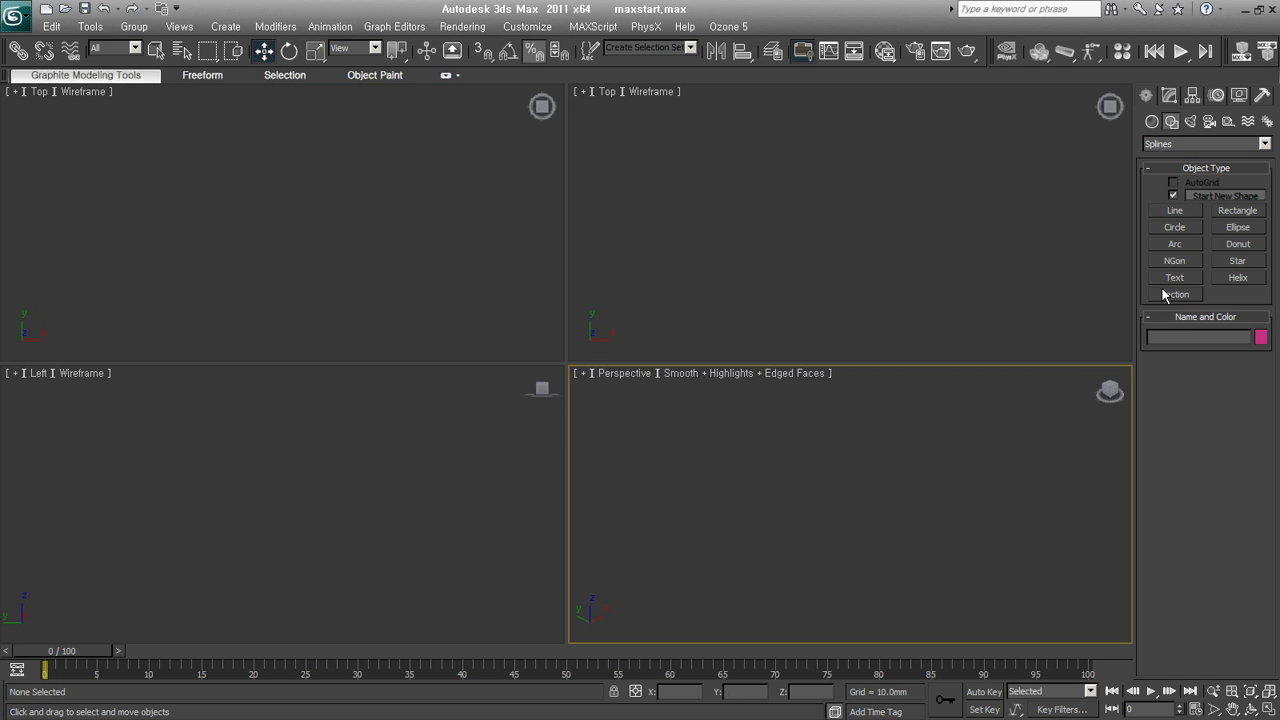
{"action": "left_click", "coordinate": [1153, 121]}
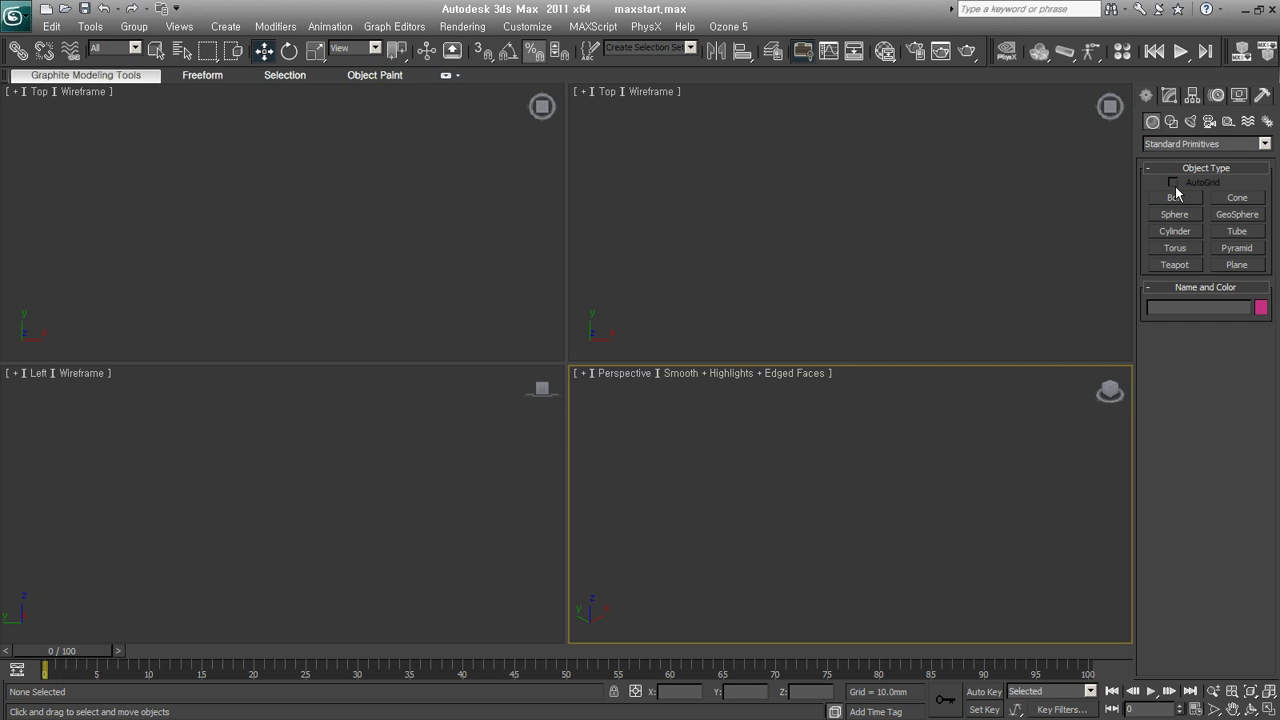
{"action": "left_click", "coordinate": [1175, 265]}
{"action": "left_click_drag", "start_coordinate": [834, 520], "coordinate": [836, 560]}
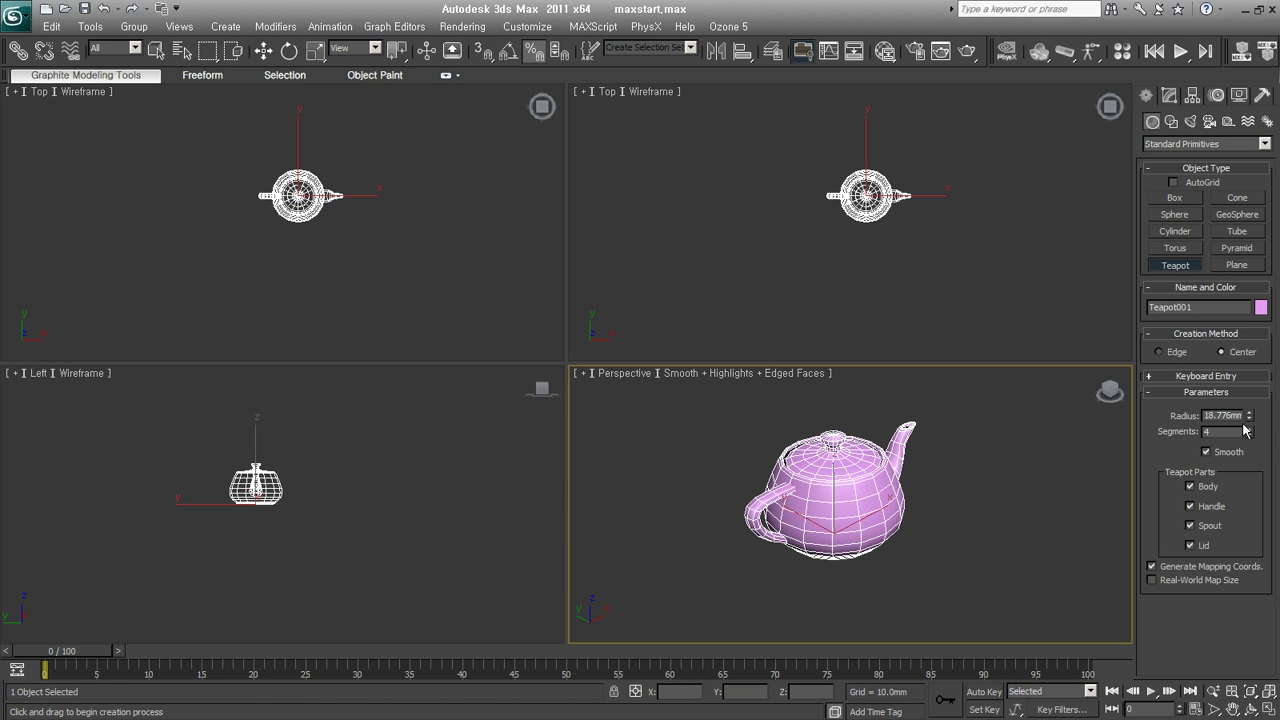
{"action": "right_click", "coordinate": [1000, 484]}
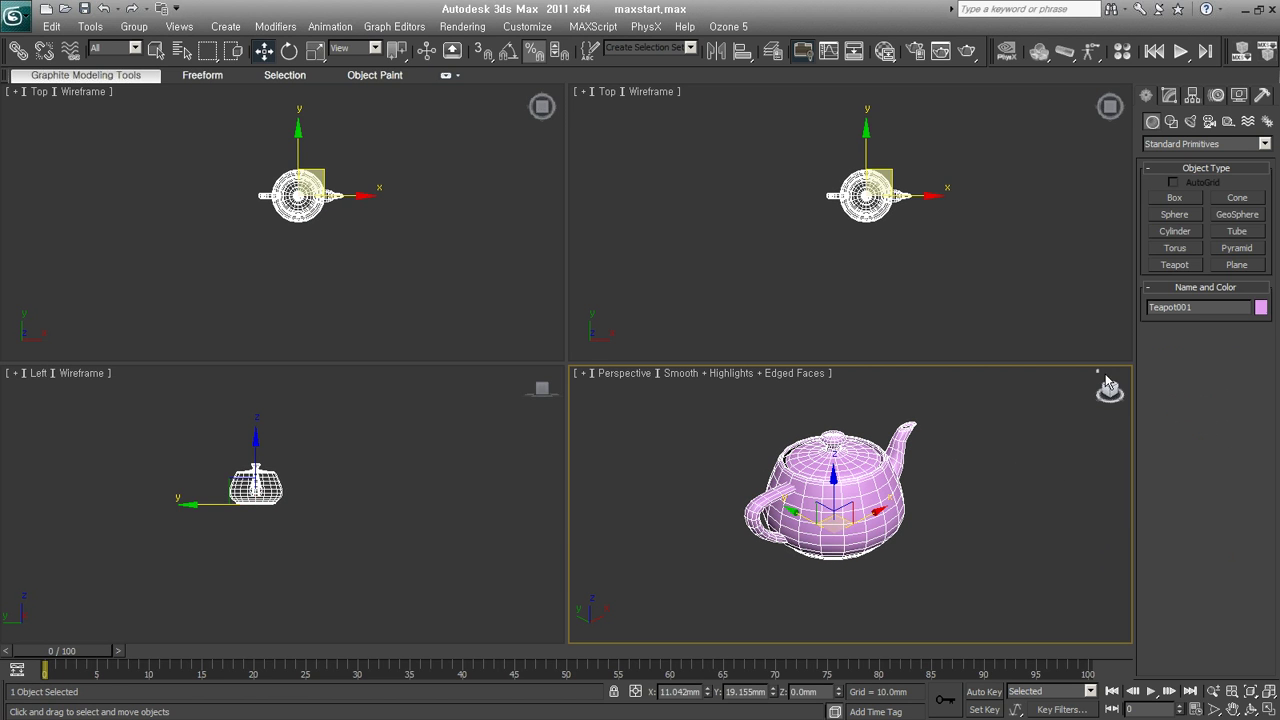
Show the Splines category, make the top-right viewport a Front view, and zoom all to the teapot.
{"action": "left_click", "coordinate": [1171, 121]}
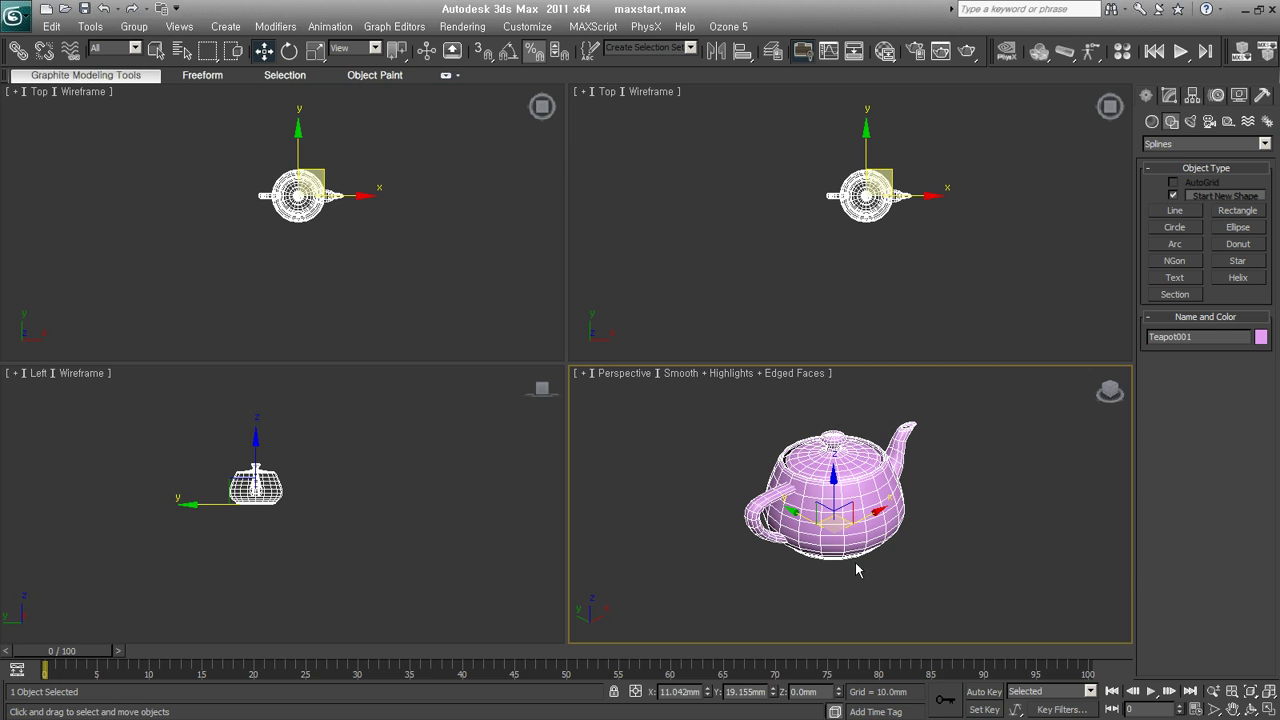
{"action": "right_click", "coordinate": [876, 262]}
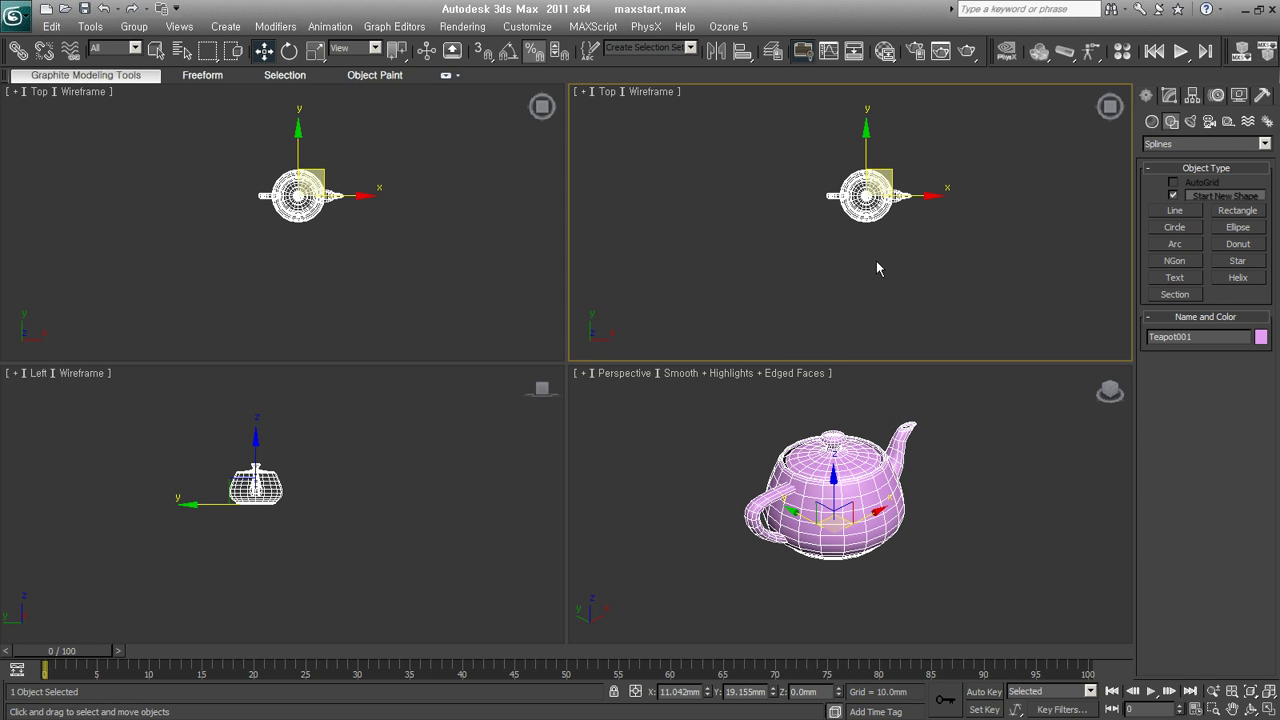
{"action": "key", "text": "f"}
{"action": "key", "text": "ctrl+shift+z"}
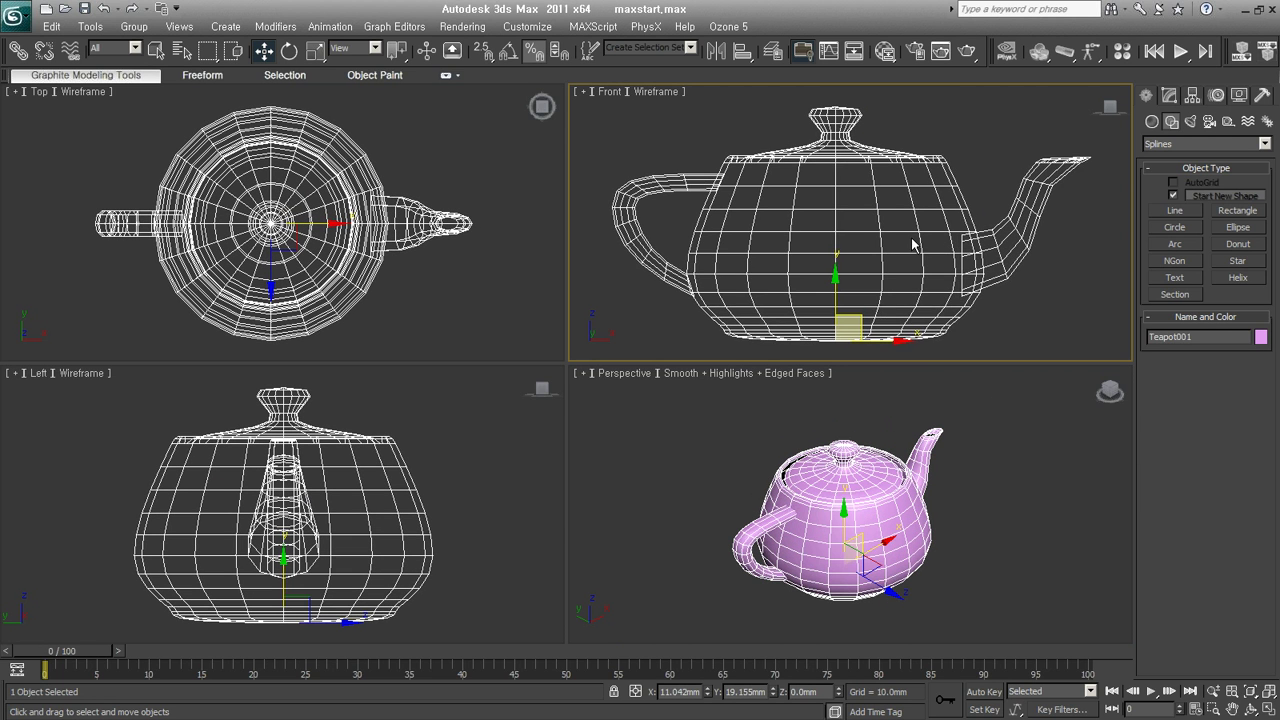
{"action": "scroll", "coordinate": [860, 255], "scroll_direction": "up", "scroll_amount": 2}
{"action": "scroll", "coordinate": [837, 292], "scroll_direction": "down", "scroll_amount": 2}
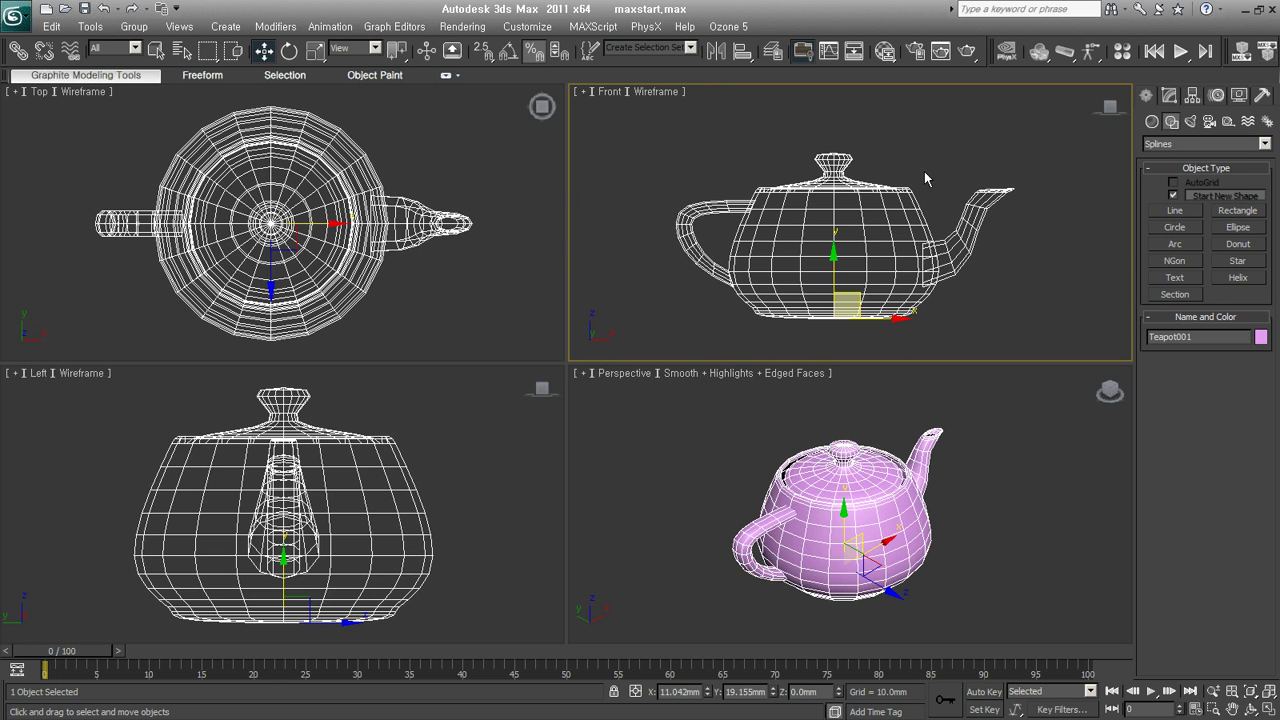
{"action": "left_click", "coordinate": [1178, 295]}
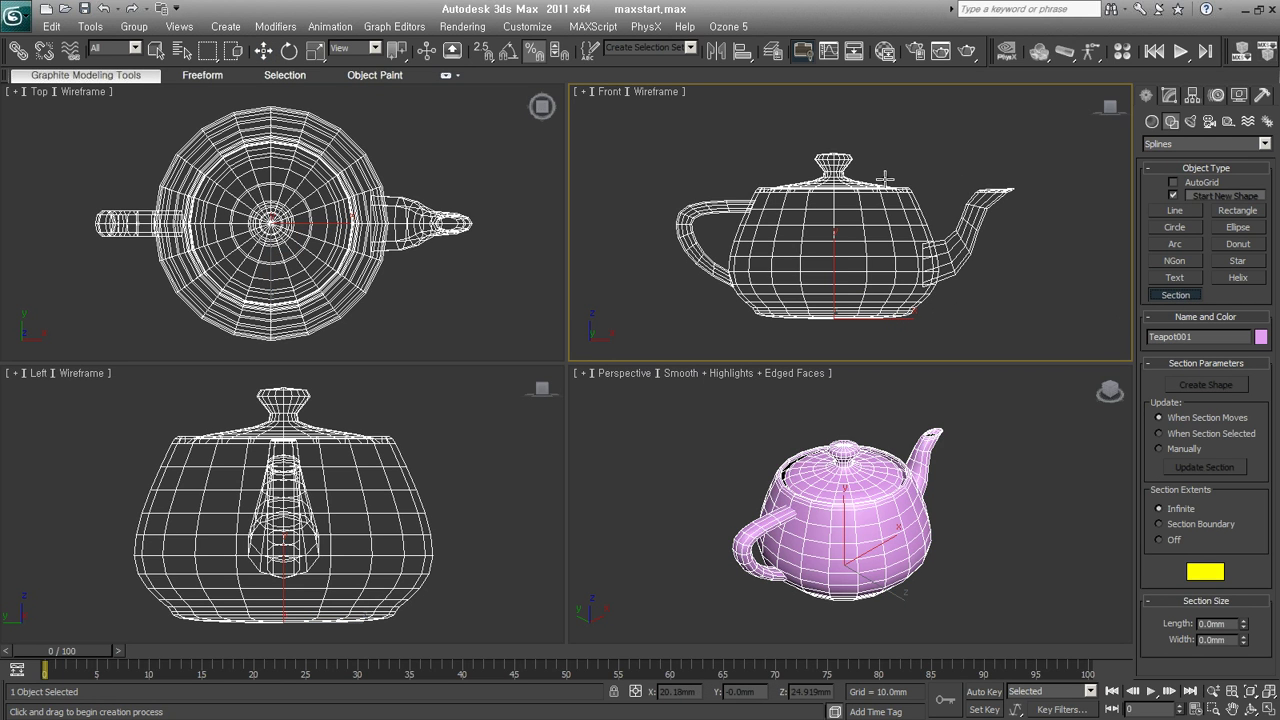
Draw Section001 in the Front view and move it through the teapot's centre.
{"action": "left_click_drag", "start_coordinate": [895, 157], "coordinate": [1050, 254]}
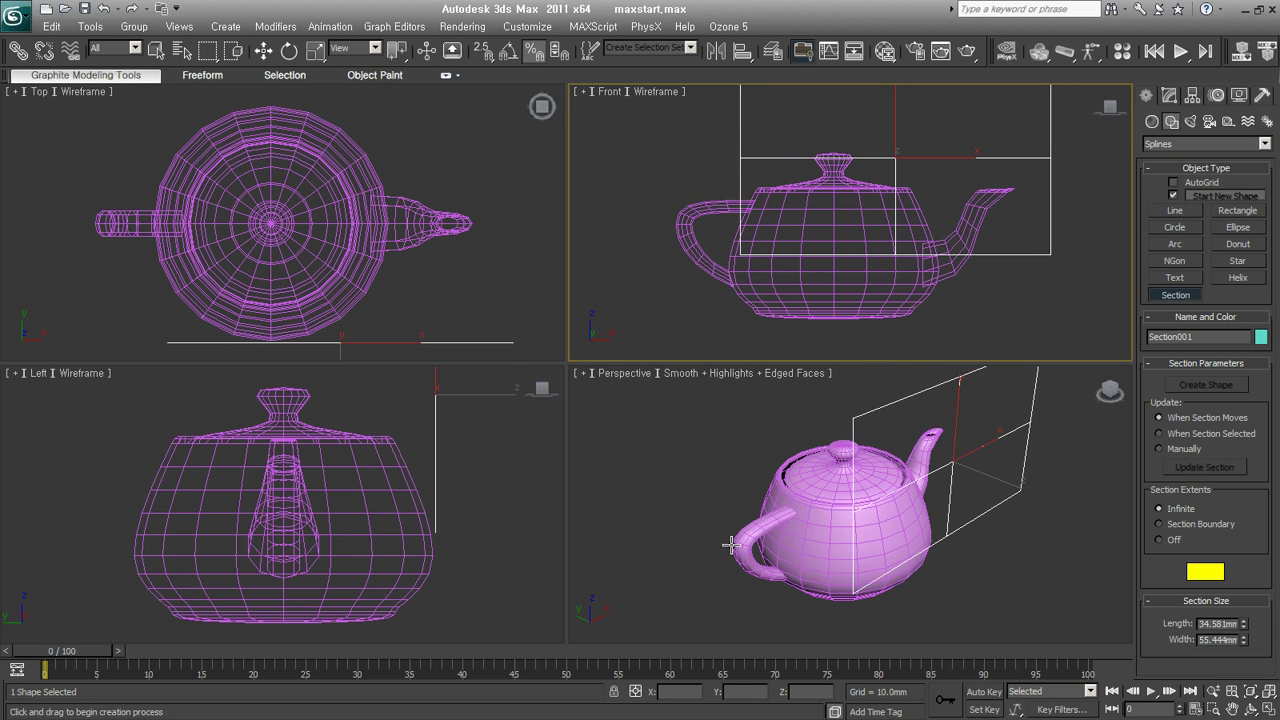
{"action": "scroll", "coordinate": [818, 280], "scroll_direction": "down", "scroll_amount": 3}
{"action": "middle_click_drag", "start_coordinate": [834, 266], "coordinate": [831, 259]}
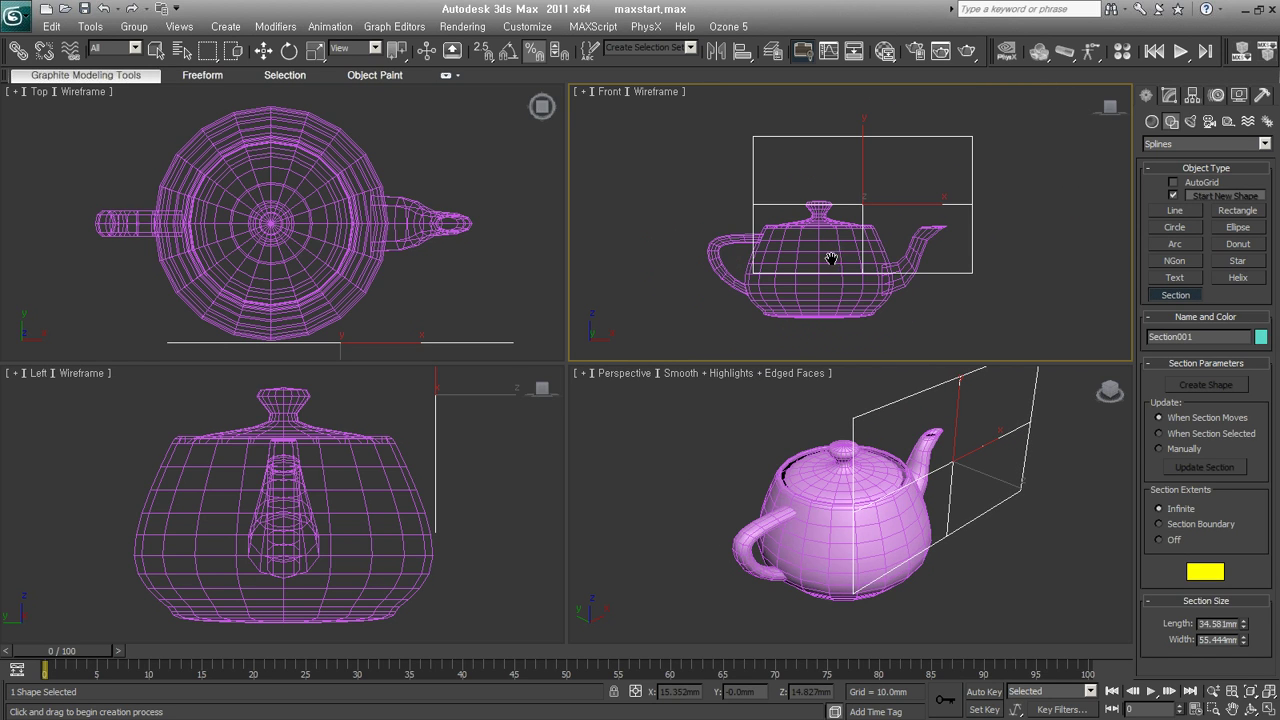
{"action": "right_click", "coordinate": [477, 527]}
{"action": "middle_click_drag", "start_coordinate": [442, 424], "coordinate": [440, 460]}
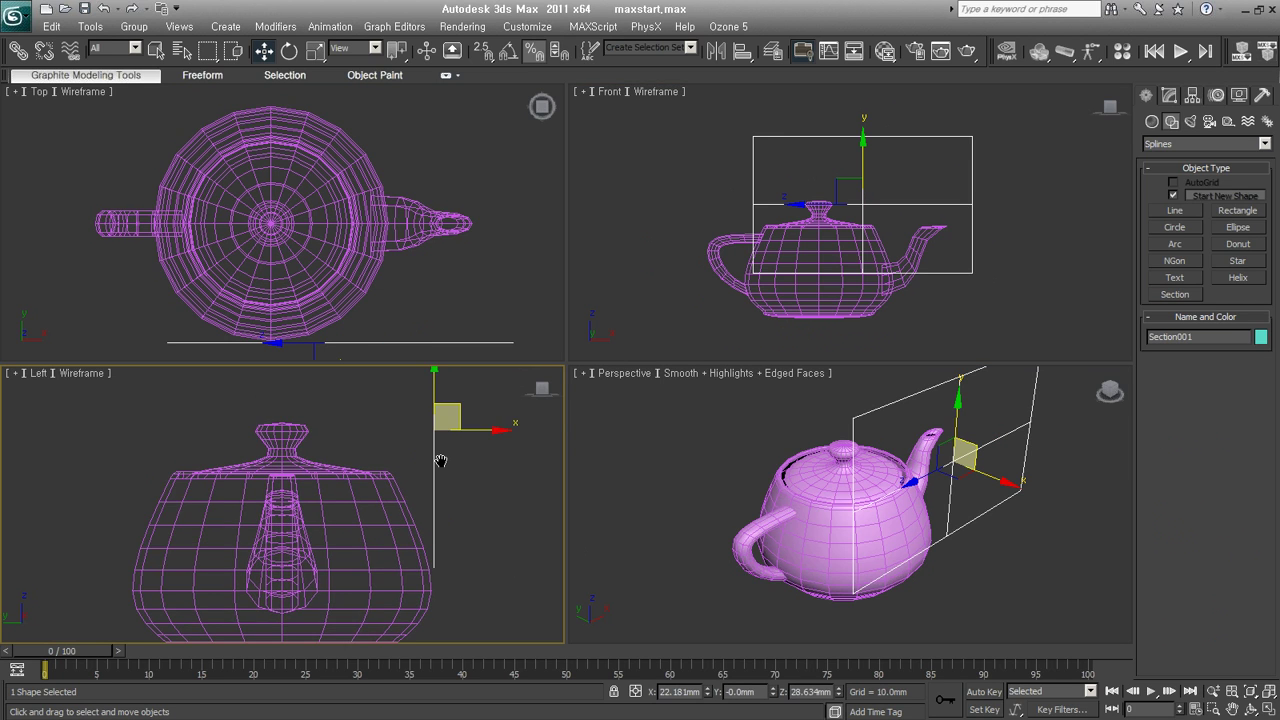
{"action": "scroll", "coordinate": [440, 460], "scroll_direction": "down", "scroll_amount": 2}
{"action": "left_click_drag", "start_coordinate": [486, 442], "coordinate": [378, 432]}
{"action": "left_click", "coordinate": [1170, 95]}
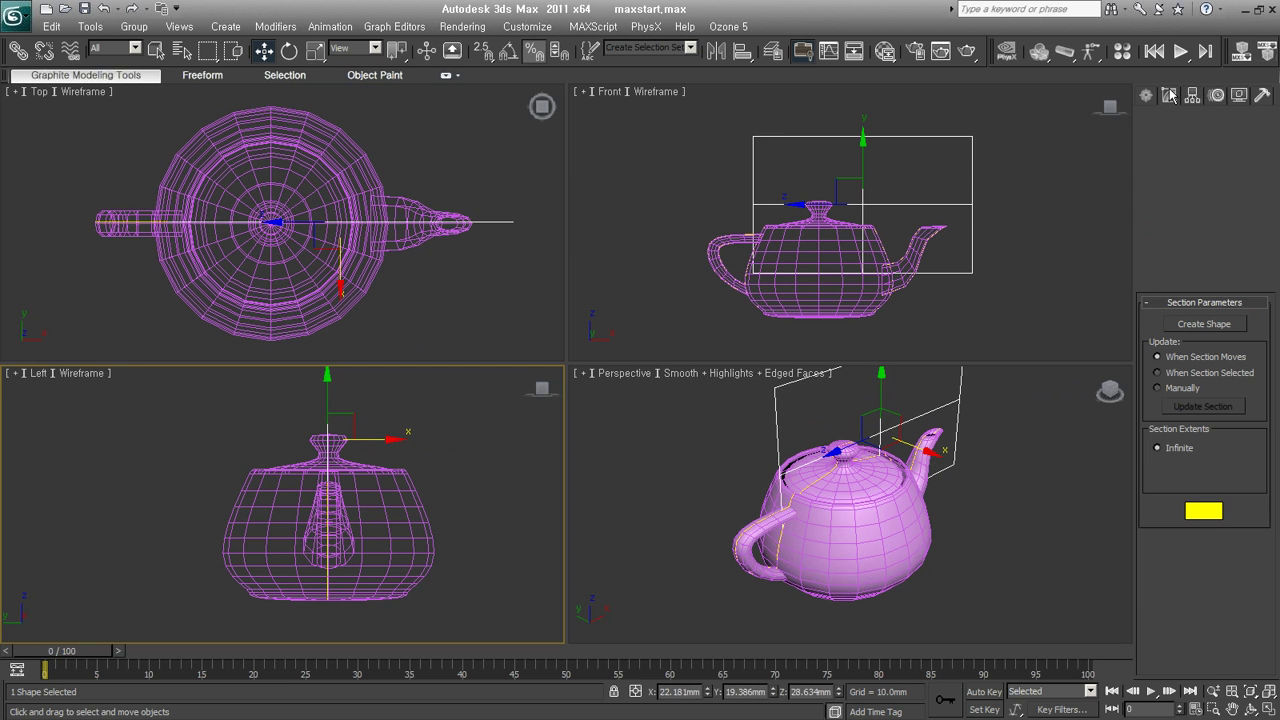
Create the first three section shapes, SShape001–SShape003, at successively lower heights.
{"action": "left_click", "coordinate": [1209, 327]}
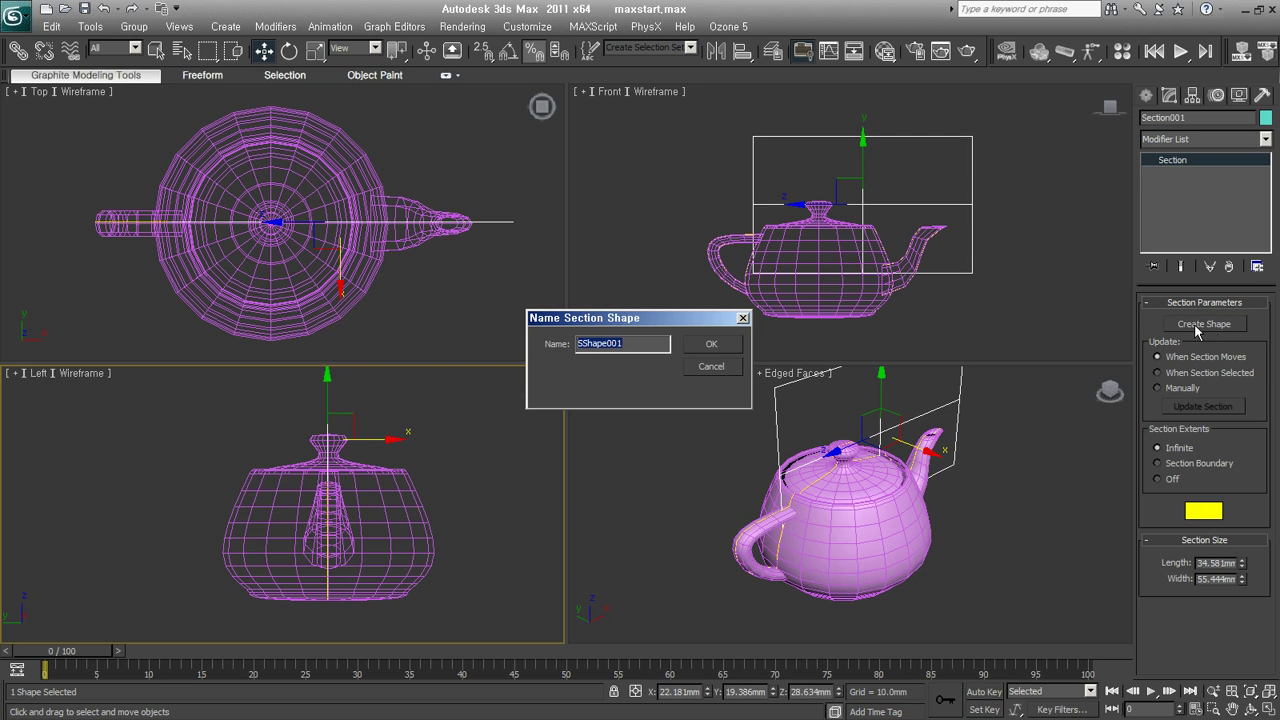
{"action": "left_click", "coordinate": [711, 344]}
{"action": "left_click", "coordinate": [915, 443]}
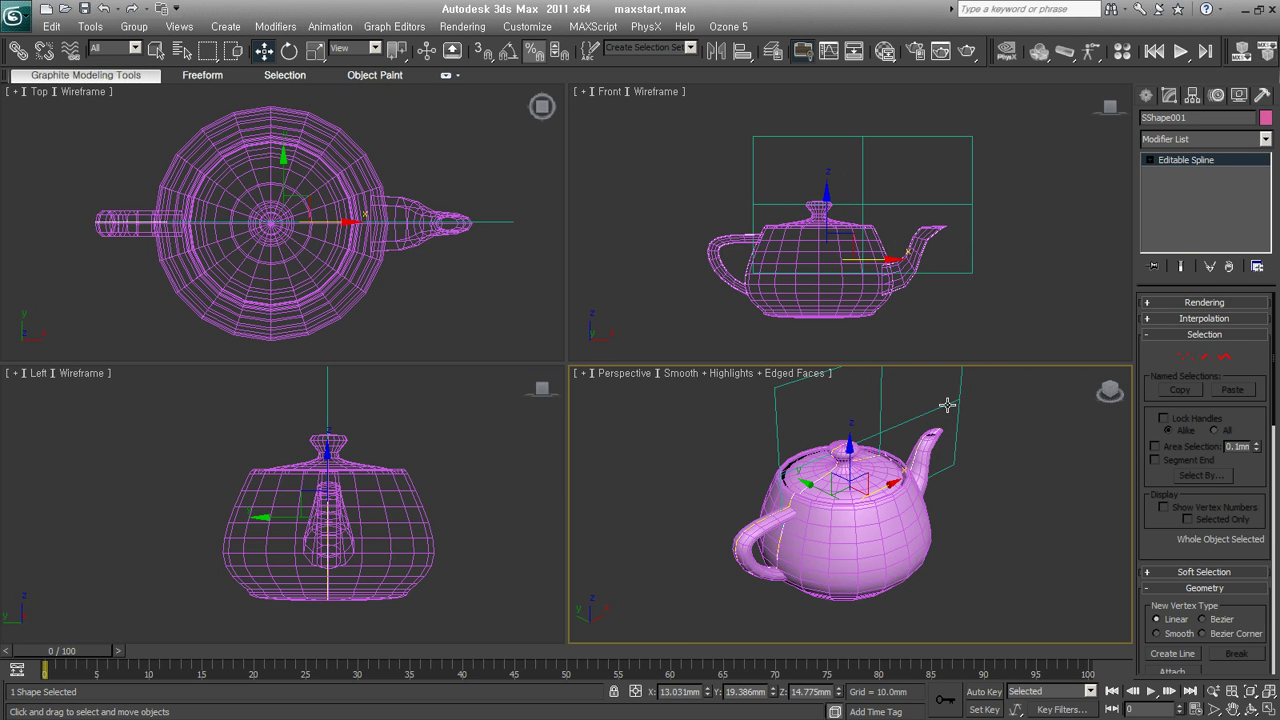
{"action": "left_click", "coordinate": [942, 403]}
{"action": "left_click_drag", "start_coordinate": [847, 421], "coordinate": [885, 459]}
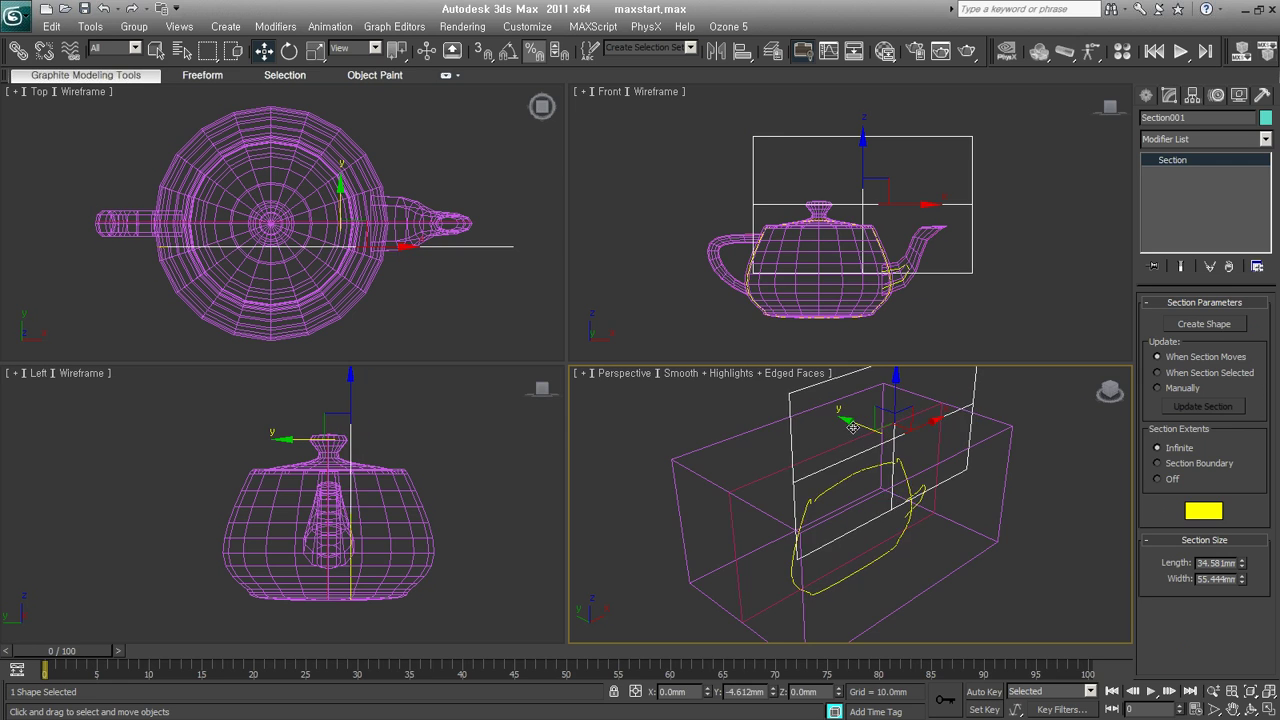
{"action": "left_click", "coordinate": [1203, 325]}
{"action": "left_click", "coordinate": [708, 350]}
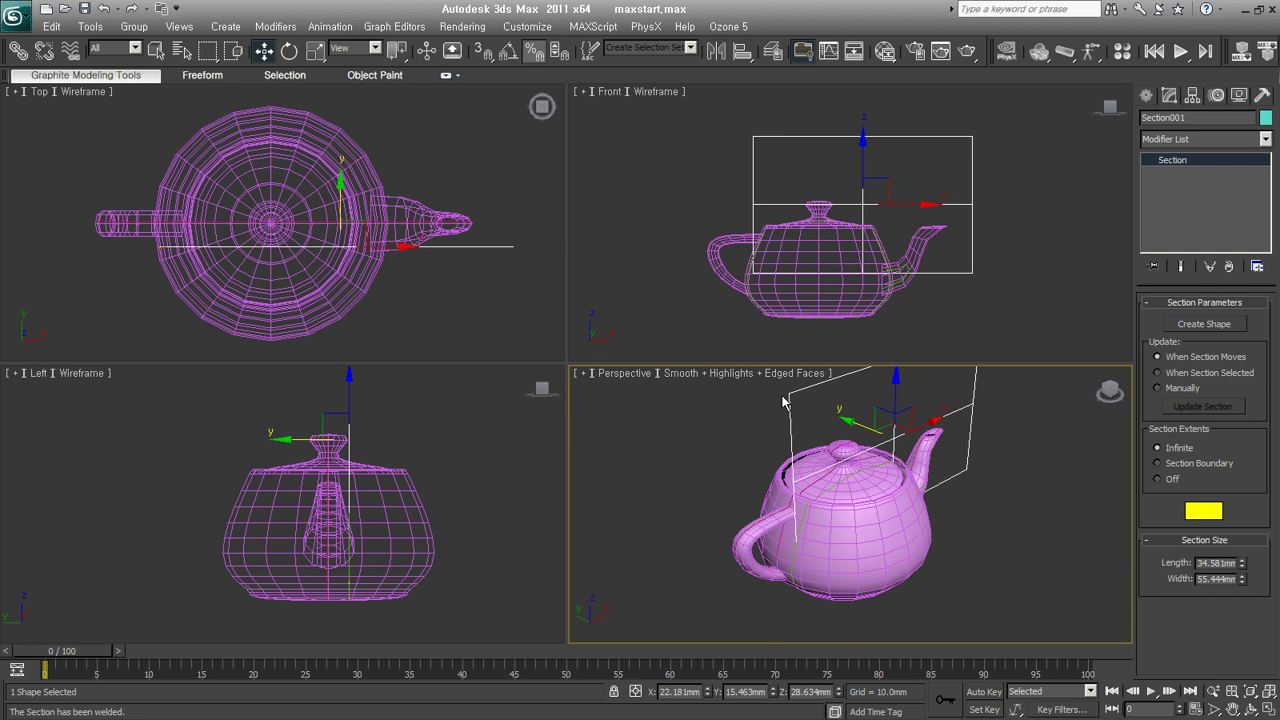
{"action": "left_click_drag", "start_coordinate": [856, 423], "coordinate": [890, 428]}
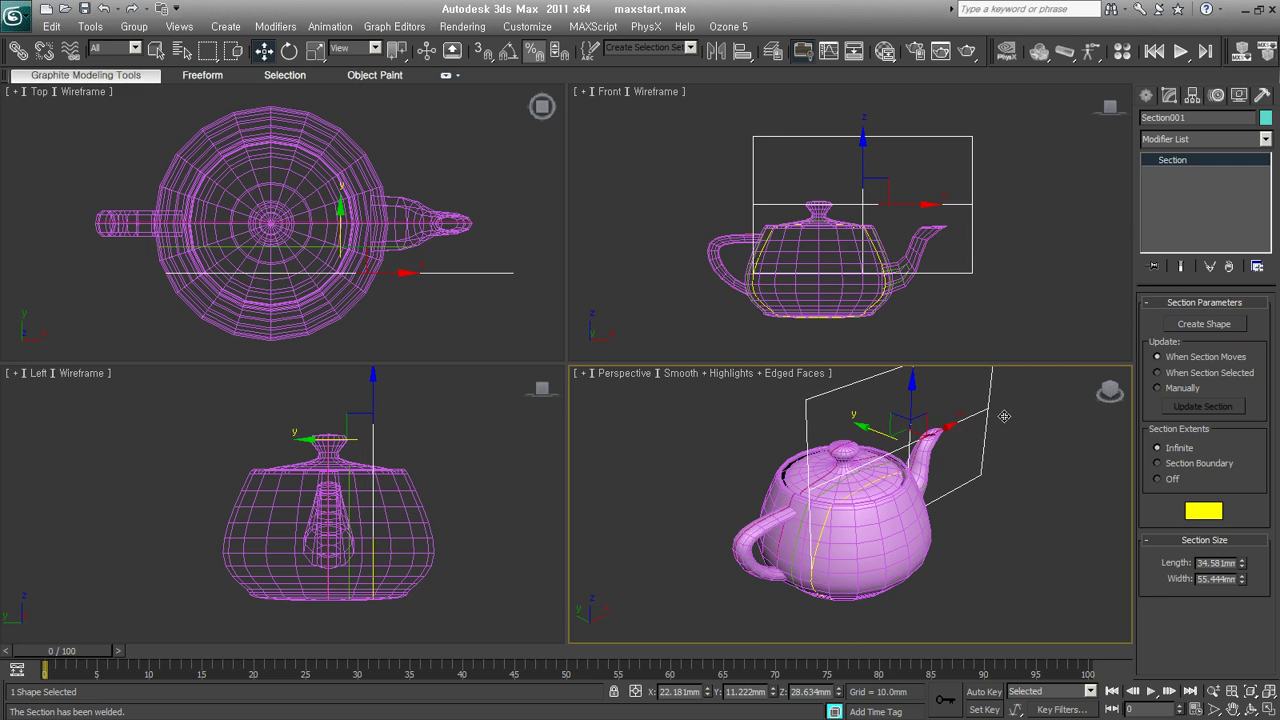
{"action": "left_click", "coordinate": [1205, 324]}
{"action": "left_click", "coordinate": [709, 343]}
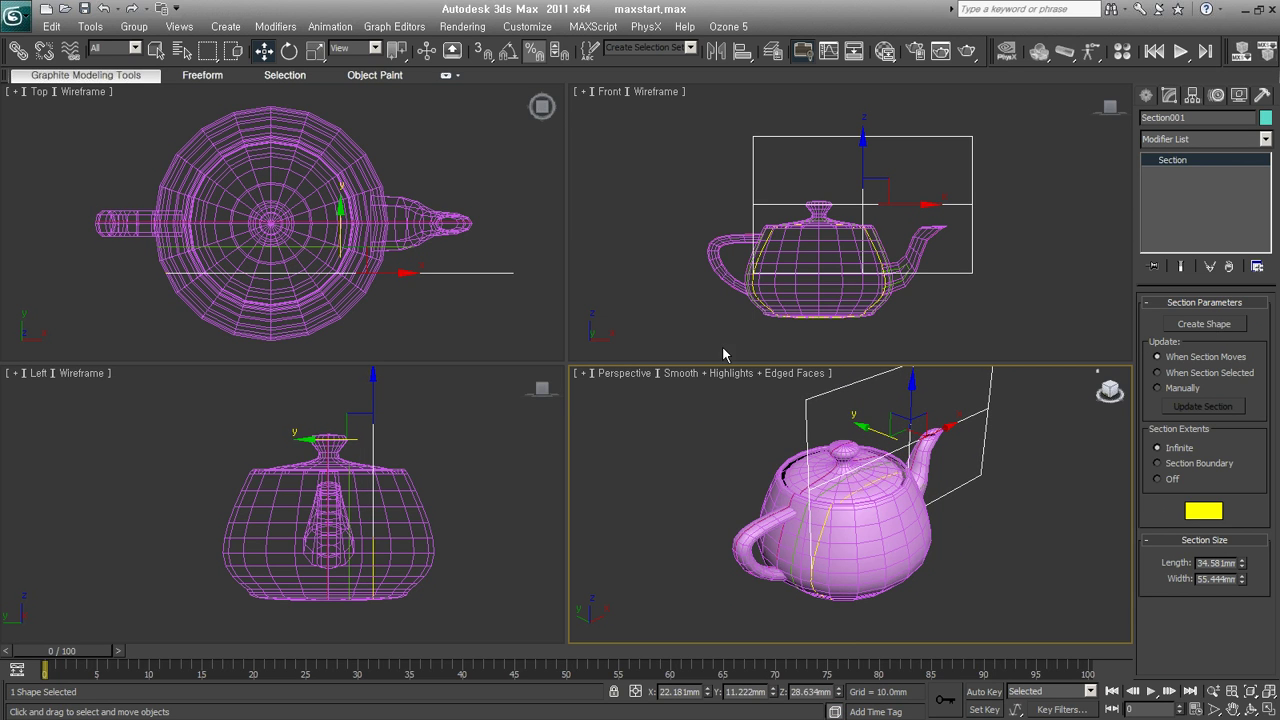
Lower the plane further and create SShape004–SShape006, down near the teapot's base.
{"action": "left_click_drag", "start_coordinate": [876, 433], "coordinate": [891, 437]}
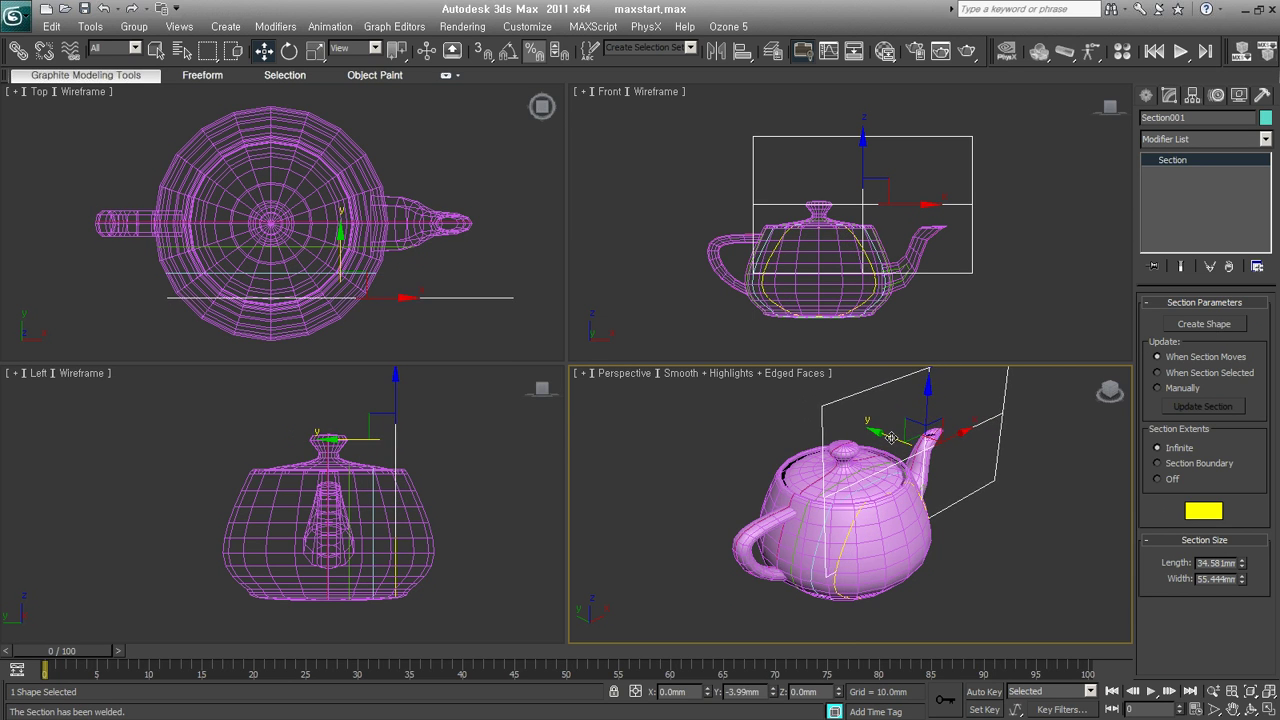
{"action": "left_click", "coordinate": [1202, 323]}
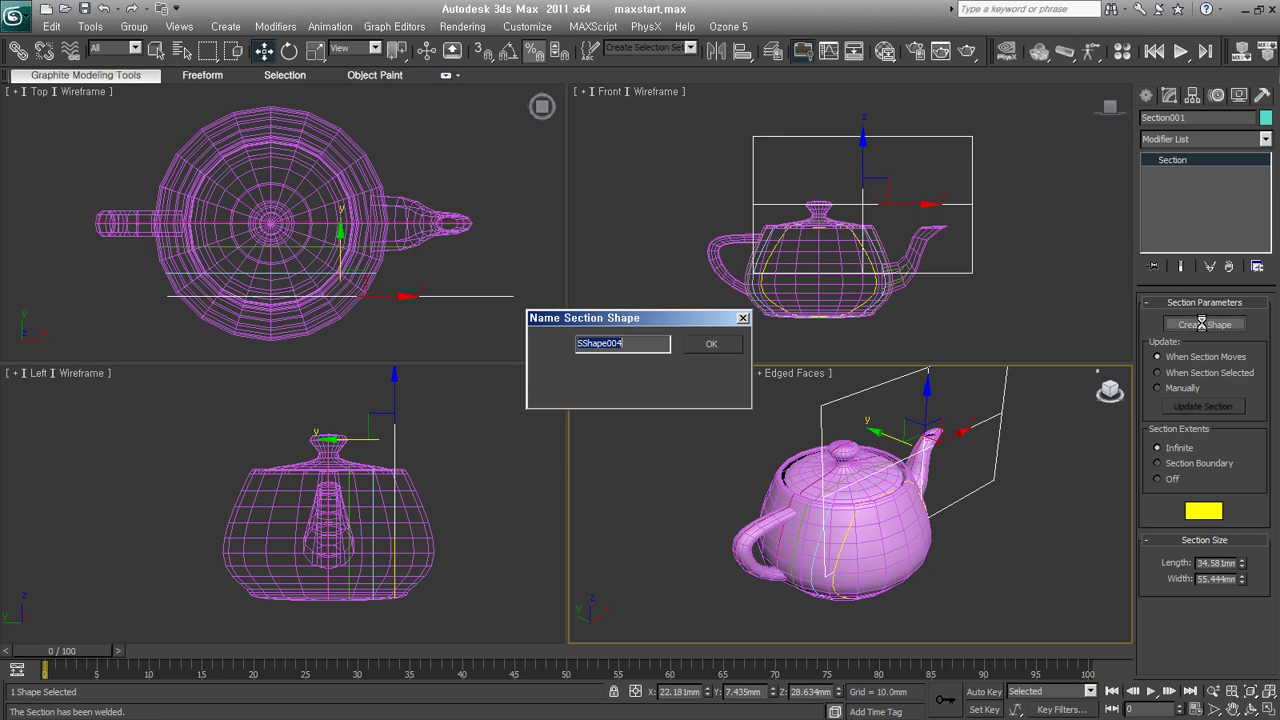
{"action": "left_click", "coordinate": [711, 345]}
{"action": "left_click_drag", "start_coordinate": [884, 433], "coordinate": [894, 440]}
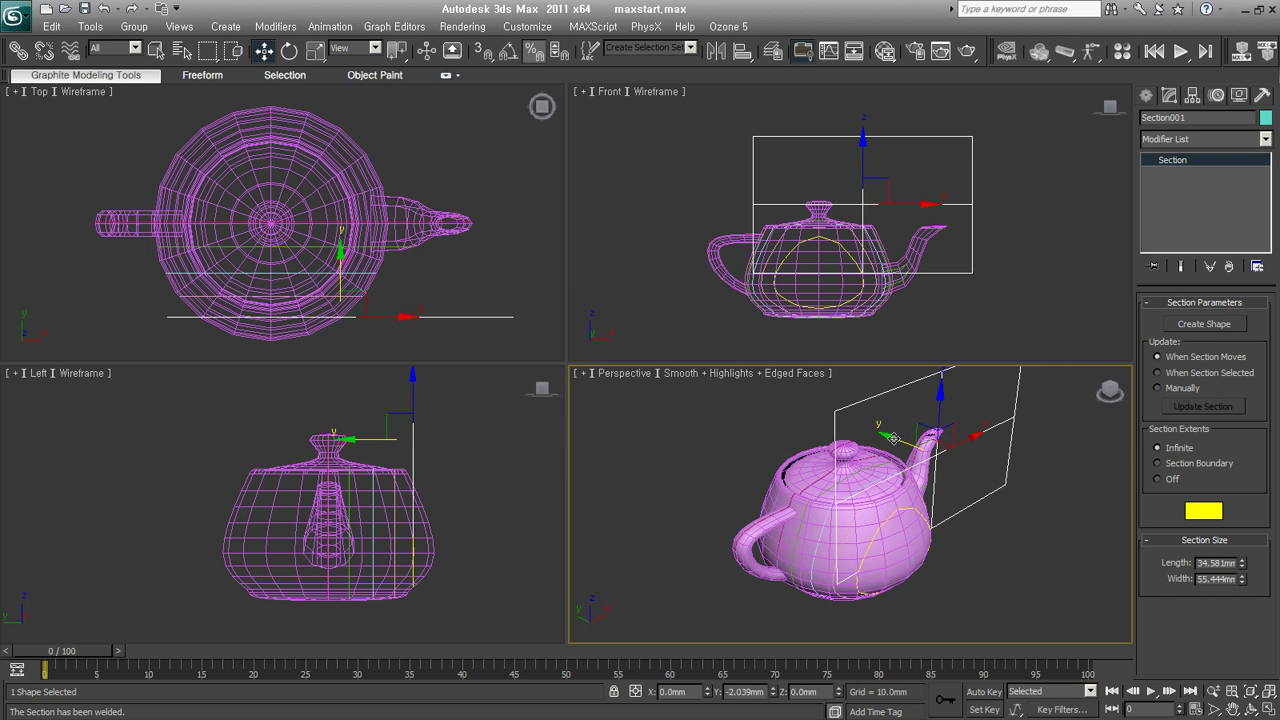
{"action": "left_click", "coordinate": [1206, 324]}
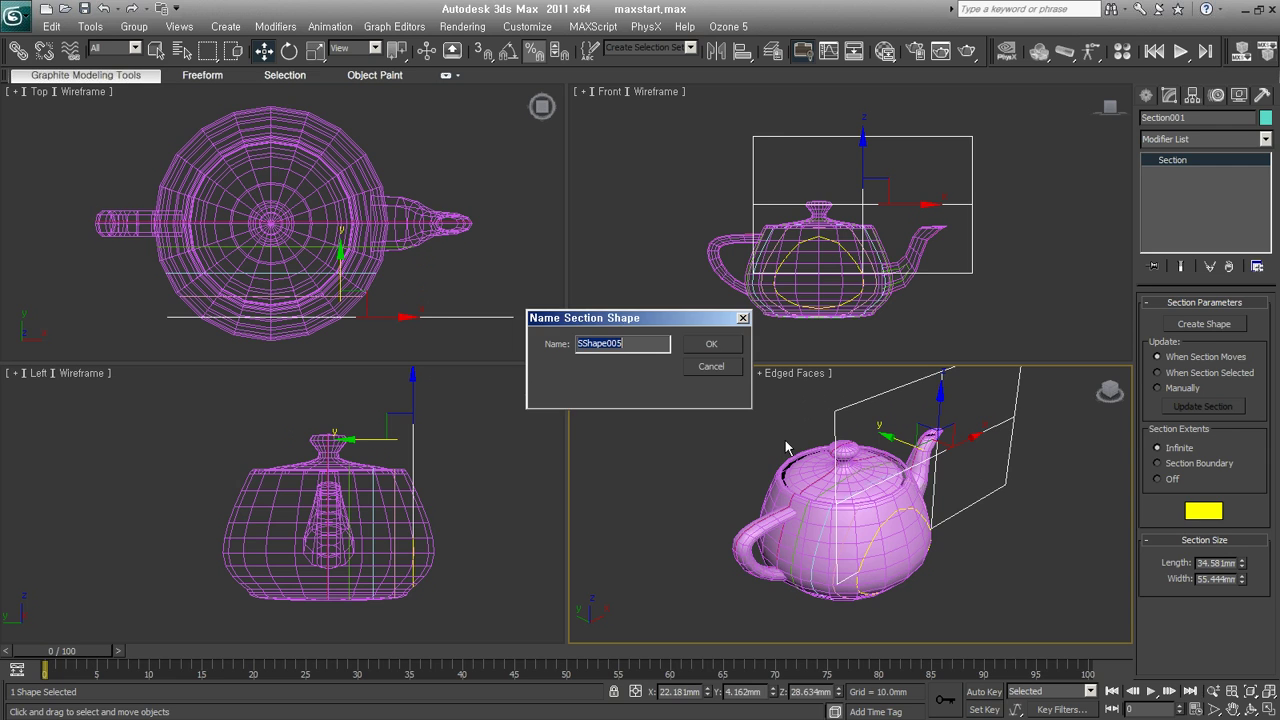
{"action": "left_click", "coordinate": [711, 346]}
{"action": "left_click_drag", "start_coordinate": [899, 440], "coordinate": [911, 446]}
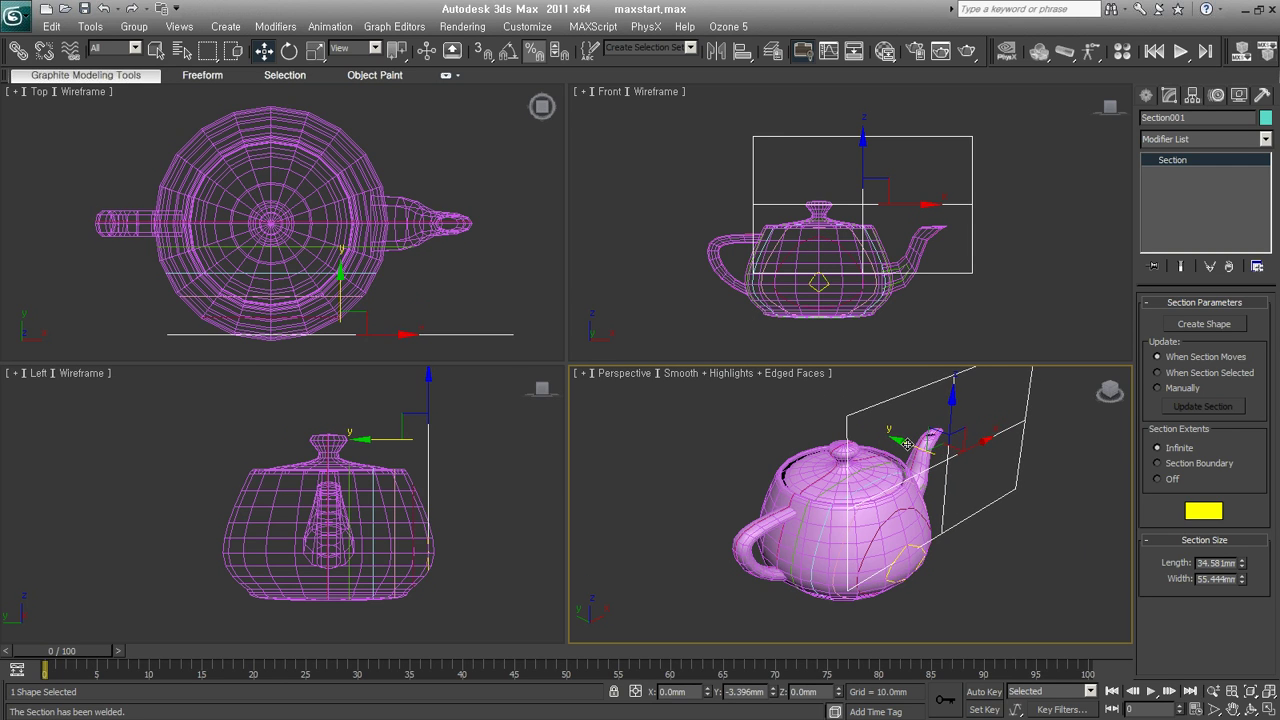
{"action": "left_click", "coordinate": [1204, 324]}
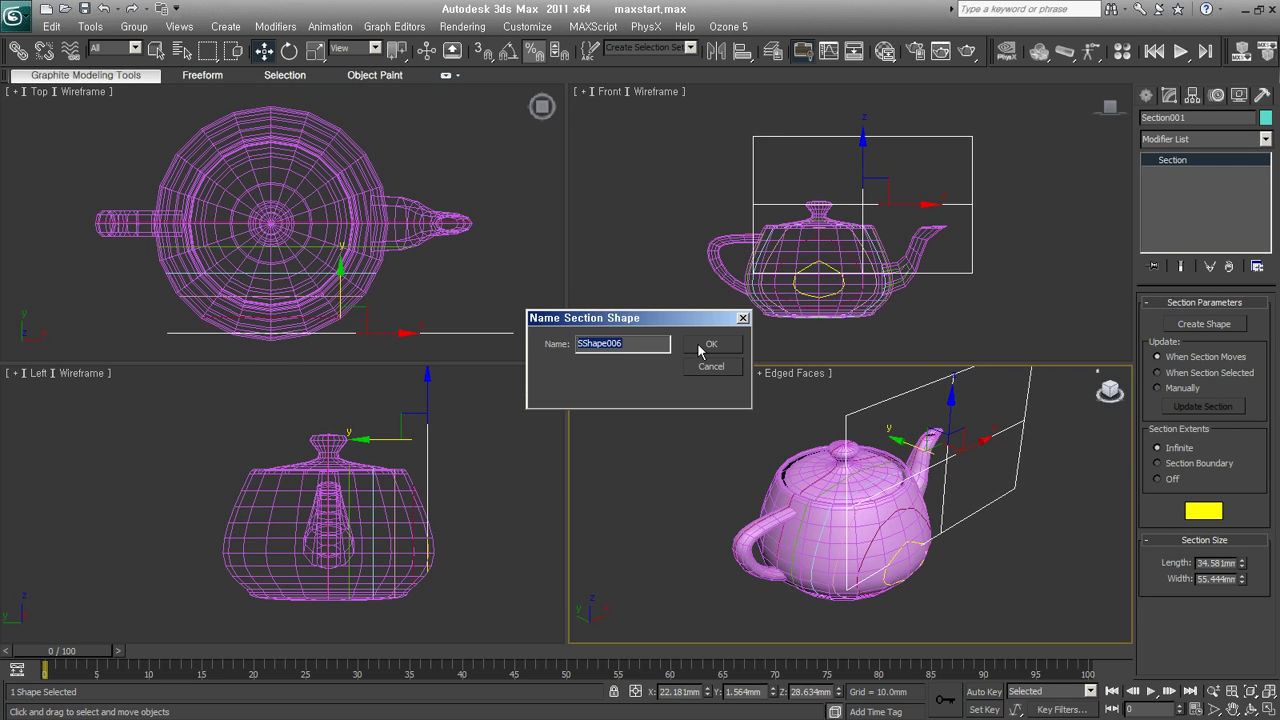
{"action": "left_click", "coordinate": [708, 346]}
Delete the Section001 plane and select the teapot.
{"action": "left_click", "coordinate": [1031, 543]}
{"action": "left_click_drag", "start_coordinate": [1031, 540], "coordinate": [988, 448]}
{"action": "key", "text": "Delete"}
{"action": "left_click", "coordinate": [793, 483]}
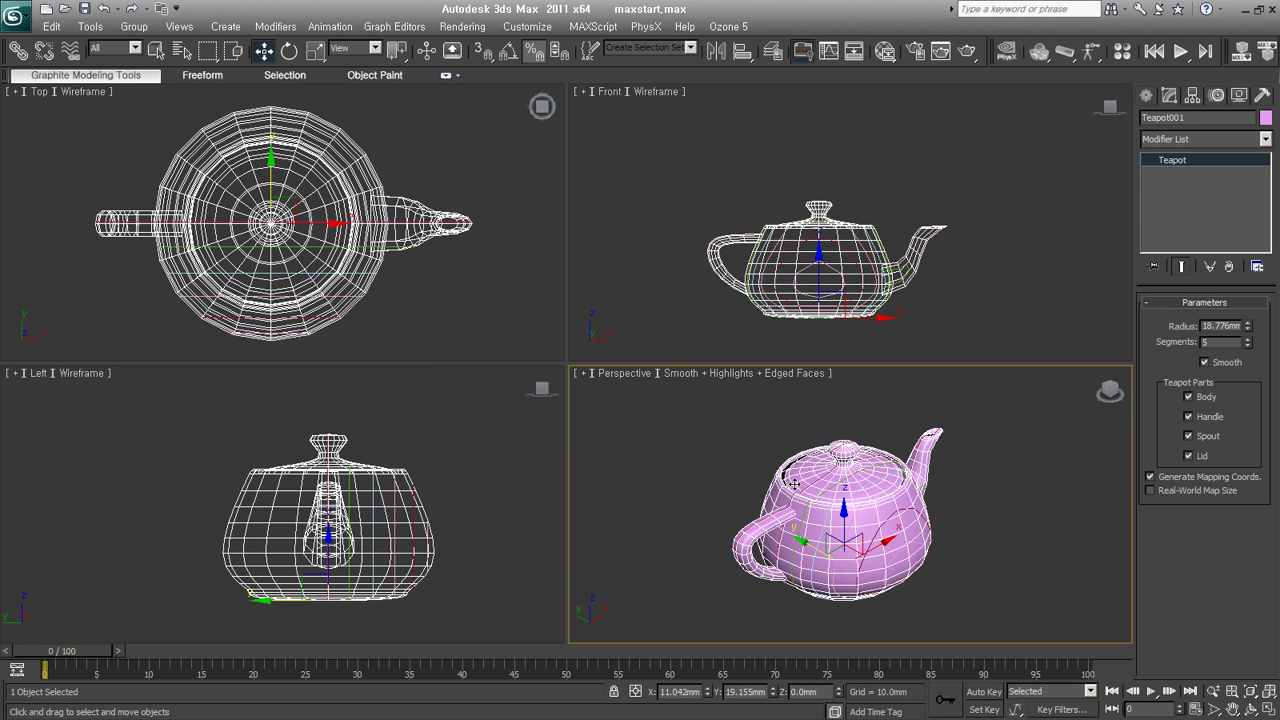
Move the teapot along Y, away from the six section outlines.
{"action": "left_click_drag", "start_coordinate": [809, 545], "coordinate": [814, 551]}
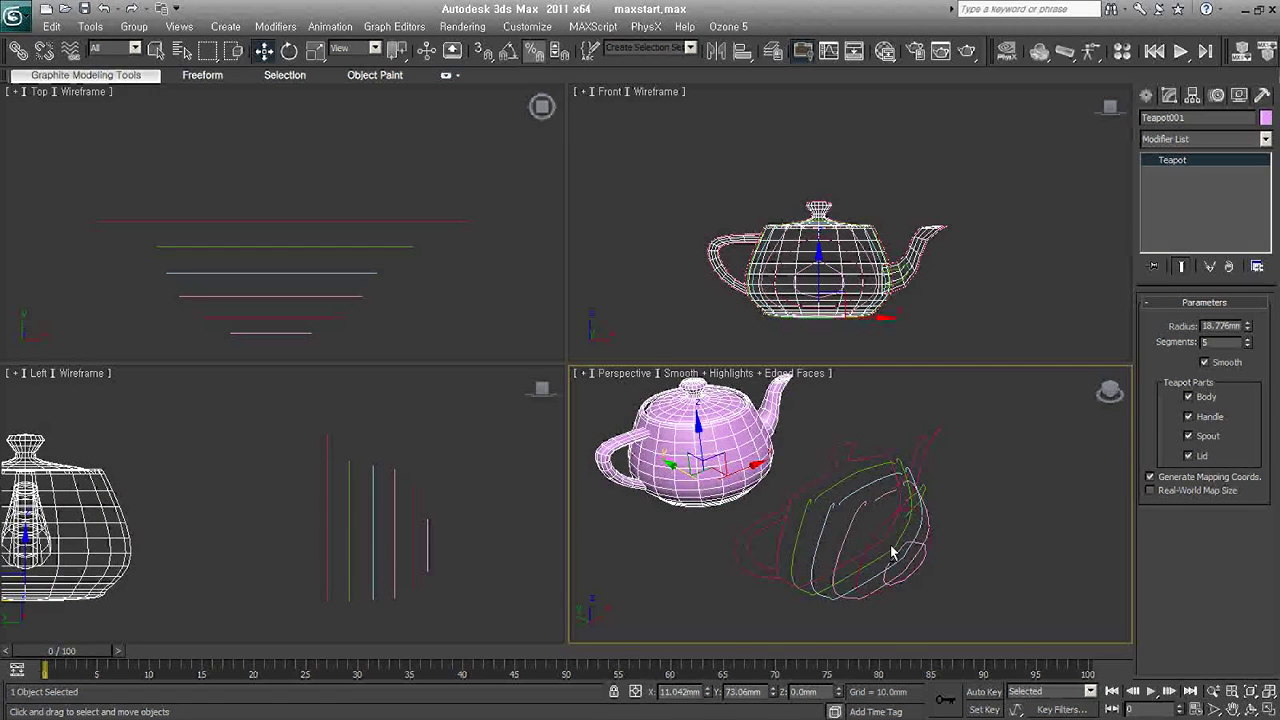
{"action": "mouse_move", "coordinate": [965, 513]}
{"action": "middle_mouse_down", "text": "alt"}
{"action": "mouse_move", "coordinate": [971, 551]}
{"action": "mouse_move", "coordinate": [909, 551]}
{"action": "mouse_move", "coordinate": [938, 548]}
{"action": "mouse_move", "coordinate": [943, 534]}
{"action": "mouse_move", "coordinate": [983, 540]}
{"action": "middle_mouse_up", "text": "alt"}
{"action": "left_click_drag", "start_coordinate": [1007, 579], "coordinate": [938, 502]}
{"action": "mouse_move", "coordinate": [938, 502]}
{"action": "middle_mouse_down", "text": "alt"}
{"action": "mouse_move", "coordinate": [931, 553]}
{"action": "mouse_move", "coordinate": [868, 630]}
{"action": "mouse_move", "coordinate": [948, 558]}
{"action": "middle_mouse_up", "text": "alt"}
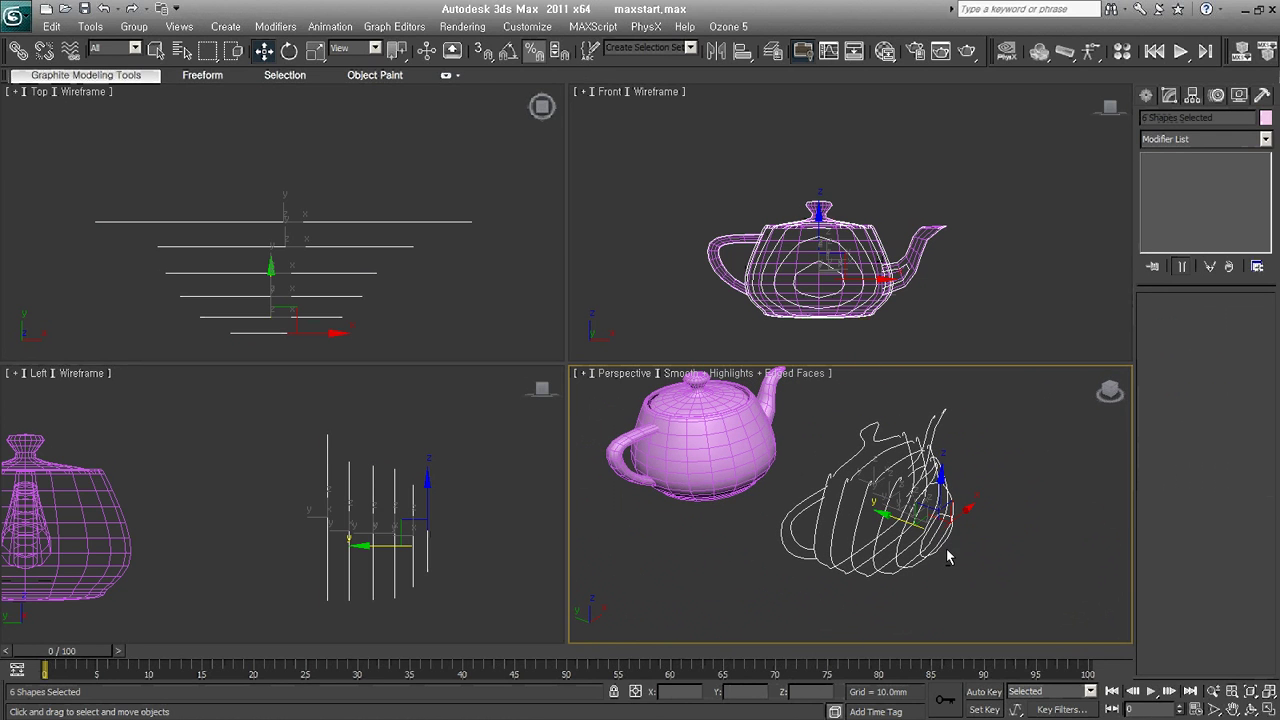
Select the teapot and six outlines and orbit the Perspective view to inspect them.
{"action": "mouse_move", "coordinate": [875, 533]}
{"action": "middle_mouse_down", "text": "alt"}
{"action": "mouse_move", "coordinate": [968, 591]}
{"action": "mouse_move", "coordinate": [994, 546]}
{"action": "mouse_move", "coordinate": [983, 590]}
{"action": "mouse_move", "coordinate": [997, 590]}
{"action": "middle_mouse_up", "text": "alt"}
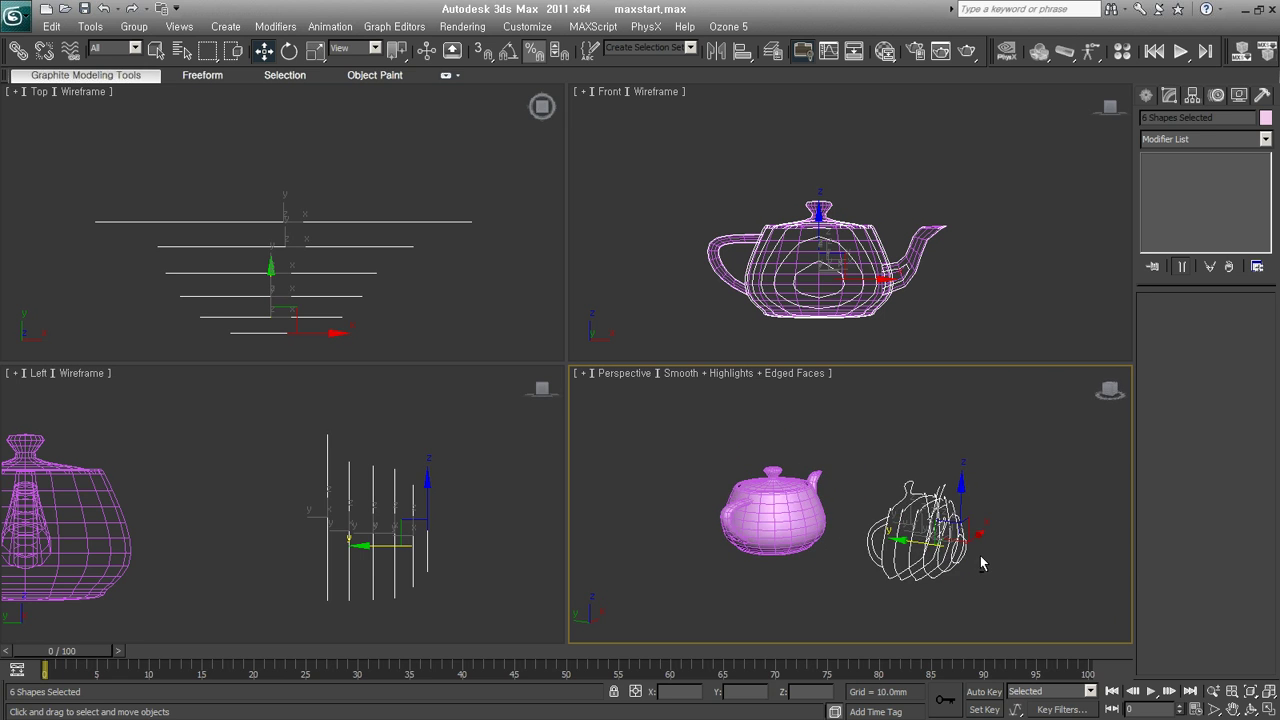
{"action": "left_click", "coordinate": [997, 590]}
{"action": "left_click_drag", "start_coordinate": [1055, 597], "coordinate": [828, 518]}
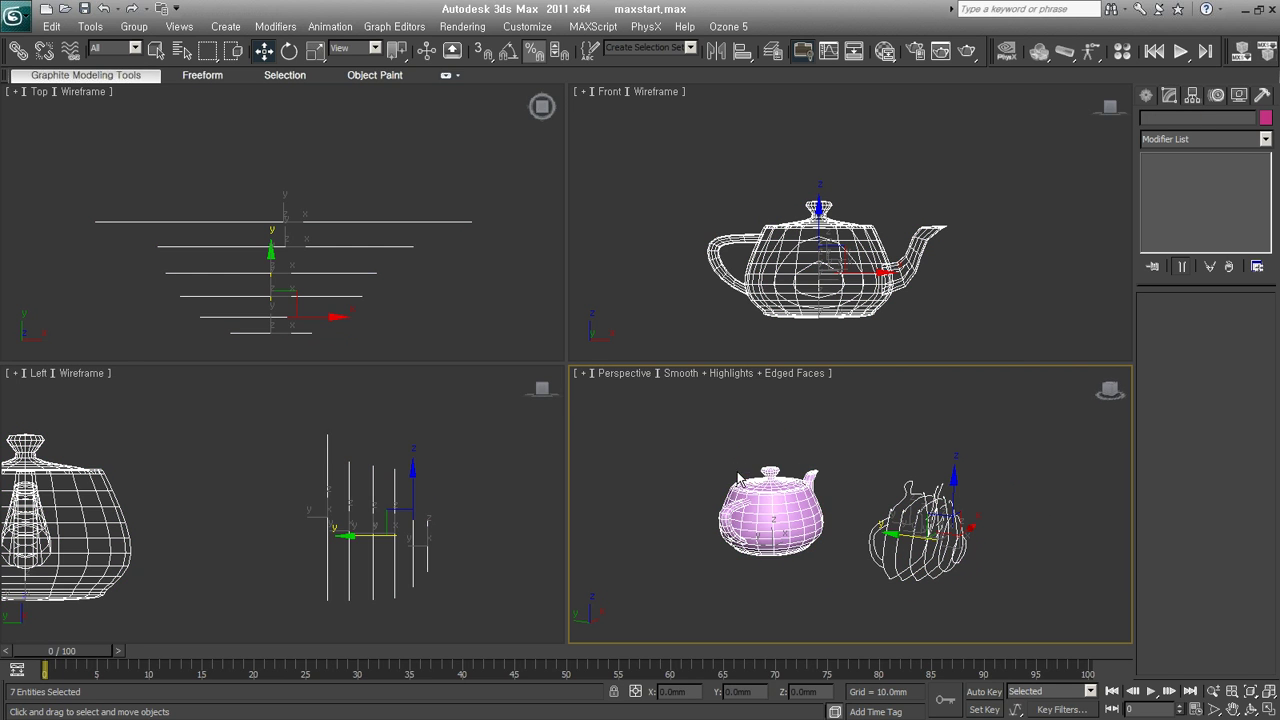
{"action": "mouse_move", "coordinate": [1047, 575]}
{"action": "middle_mouse_down", "text": "alt"}
{"action": "mouse_move", "coordinate": [956, 618]}
{"action": "mouse_move", "coordinate": [1011, 575]}
{"action": "middle_mouse_up", "text": "alt"}
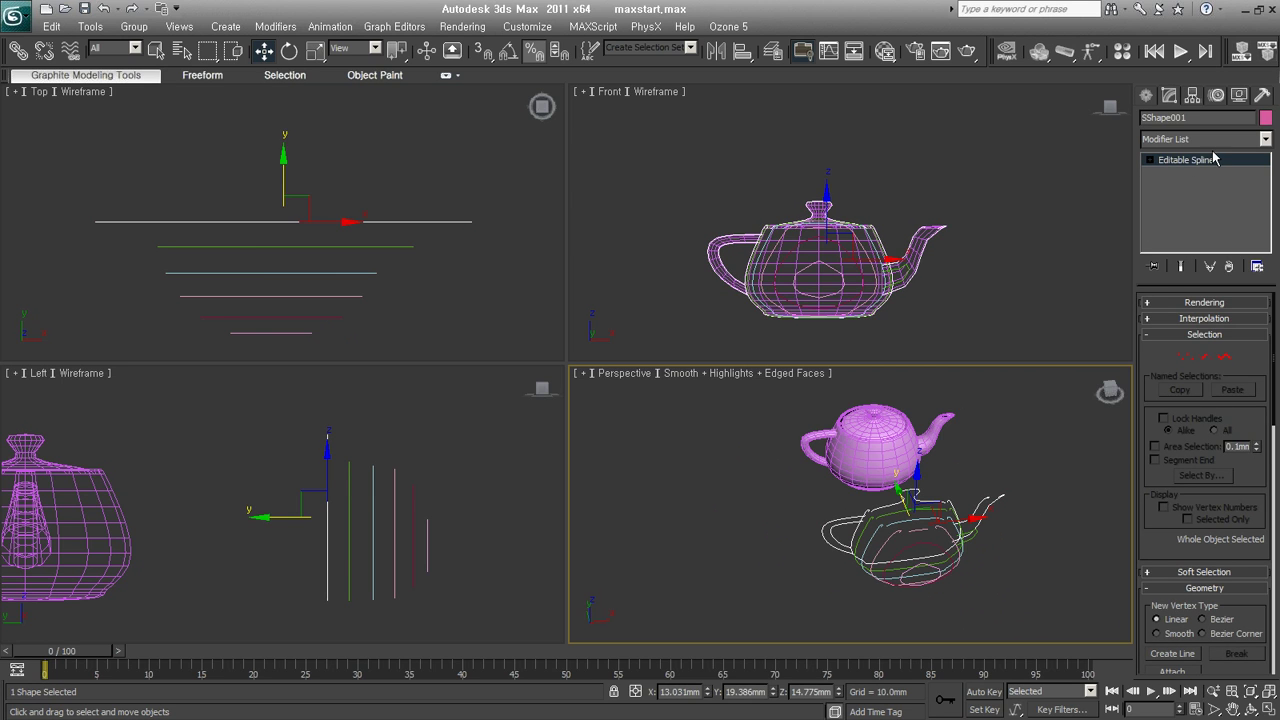
{"action": "mouse_move", "coordinate": [918, 521]}
{"action": "middle_mouse_down", "text": "alt"}
{"action": "mouse_move", "coordinate": [955, 543]}
{"action": "mouse_move", "coordinate": [938, 538]}
{"action": "middle_mouse_up", "text": "alt"}
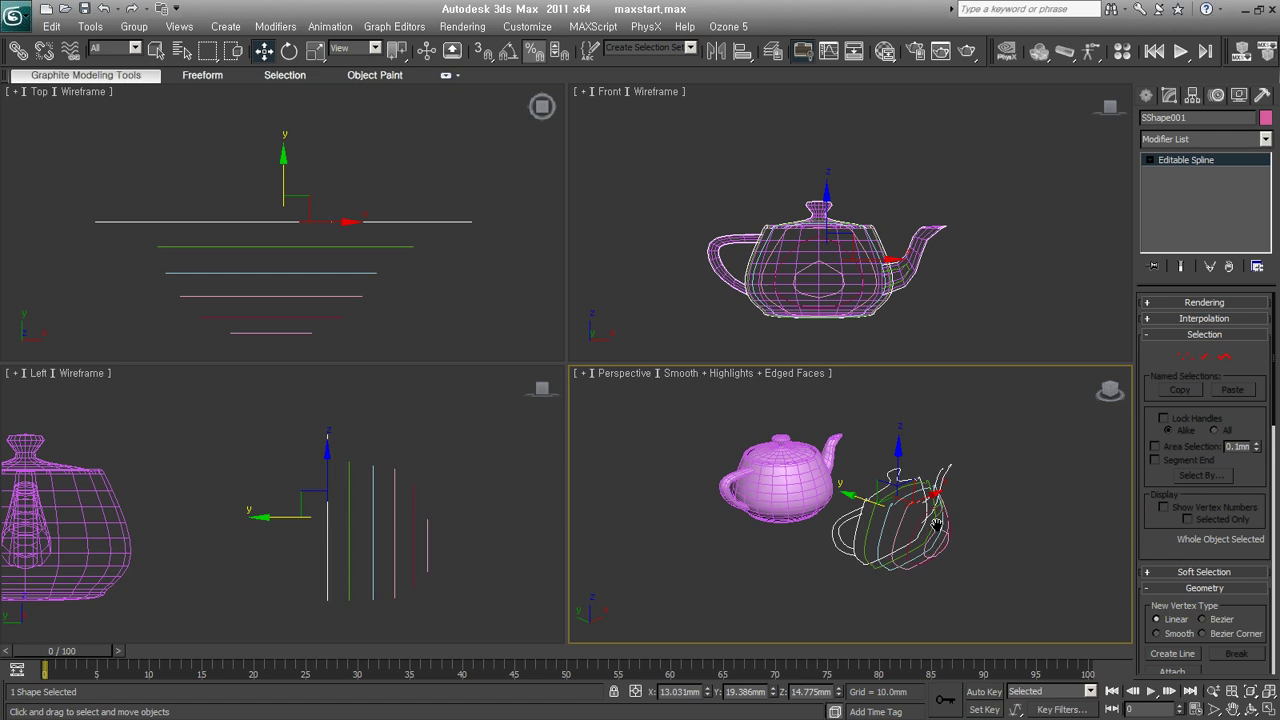
{"action": "scroll", "coordinate": [928, 527], "scroll_direction": "up", "scroll_amount": 2}
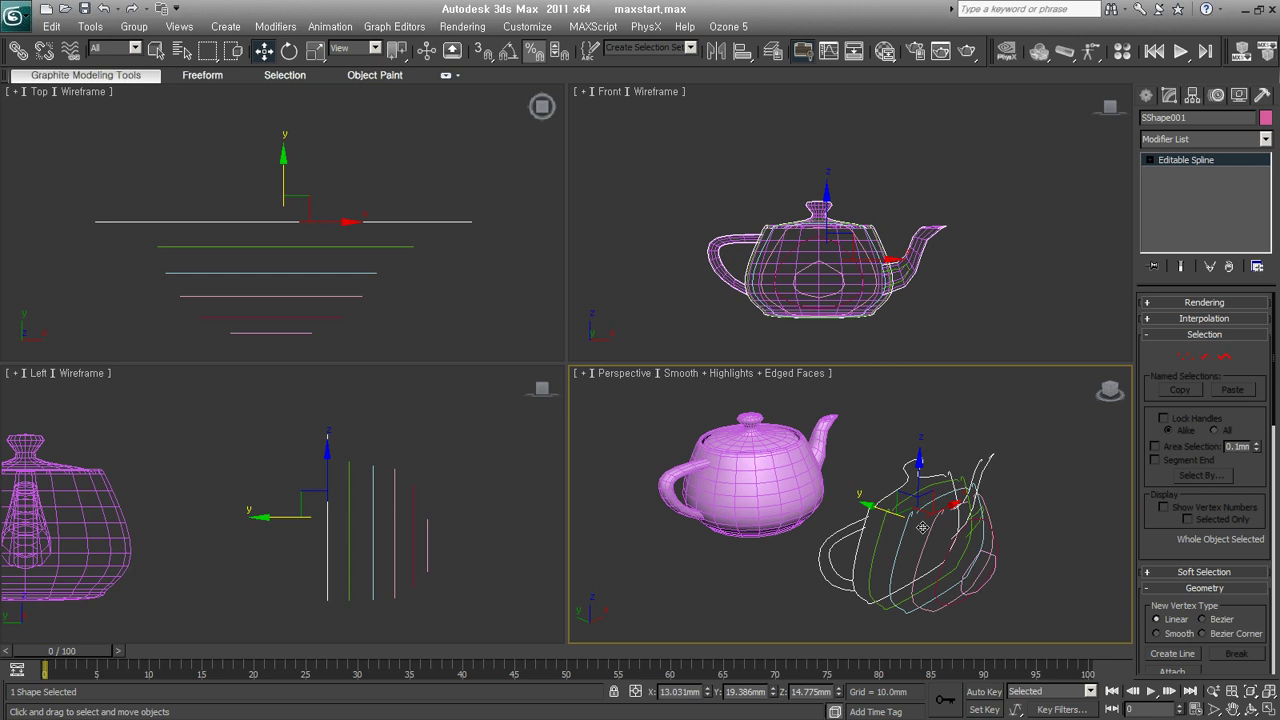
{"action": "left_click", "coordinate": [1146, 96]}
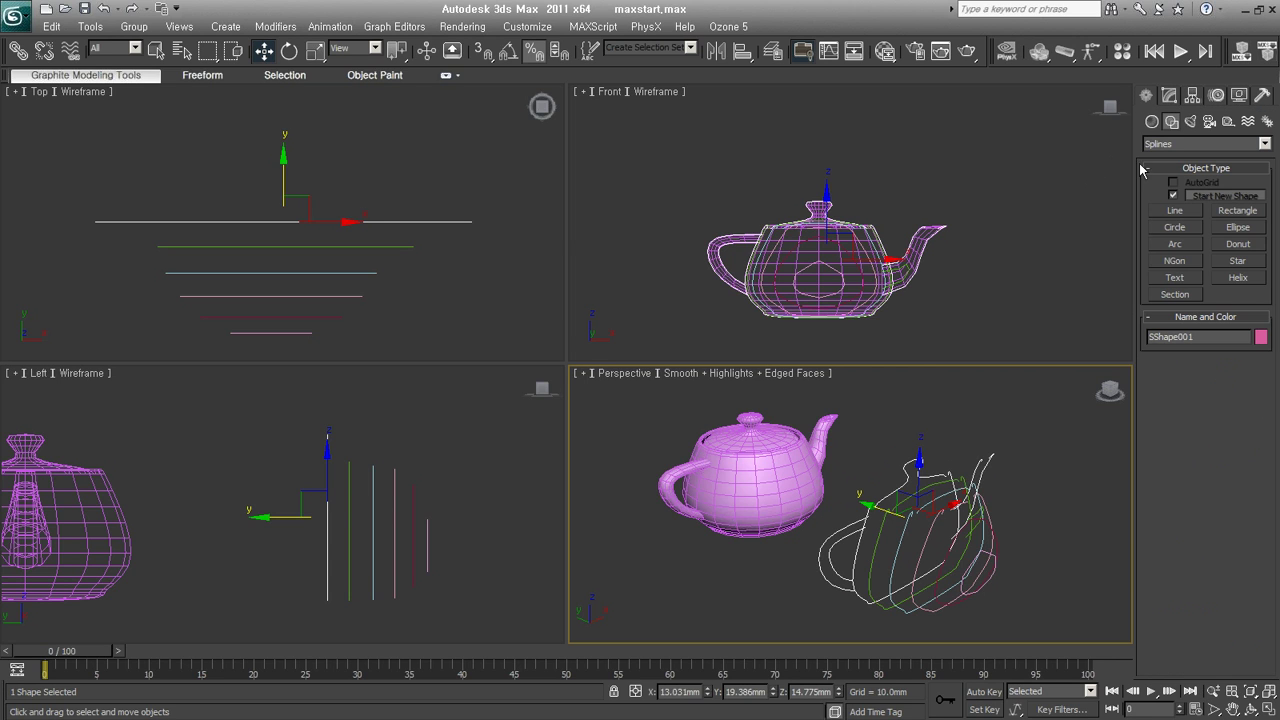
{"action": "left_click_drag", "start_coordinate": [1050, 390], "coordinate": [618, 630]}
{"action": "key", "text": "Delete"}
{"action": "left_click", "coordinate": [1231, 147]}
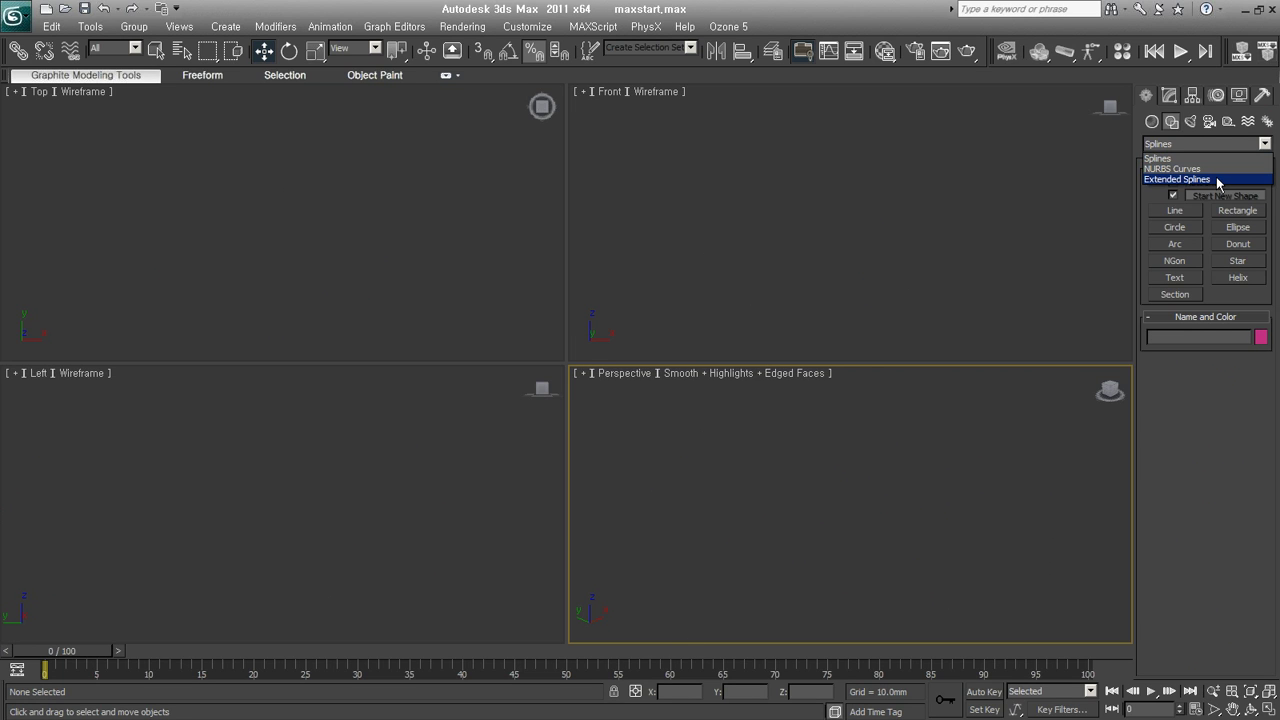
{"action": "left_click", "coordinate": [1218, 181]}
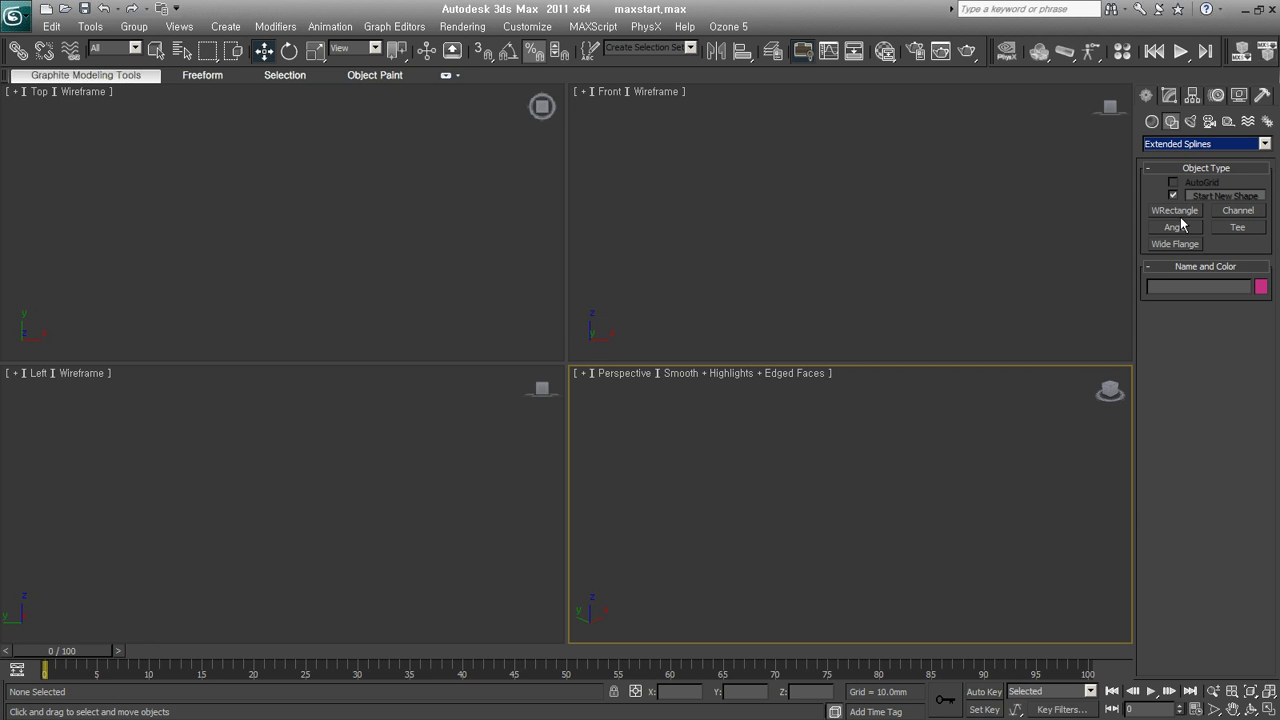
{"action": "left_click", "coordinate": [1174, 210]}
{"action": "mouse_move", "coordinate": [751, 465]}
{"action": "left_mouse_down"}
{"action": "mouse_move", "coordinate": [813, 602]}
{"action": "mouse_move", "coordinate": [817, 591]}
{"action": "left_mouse_up"}
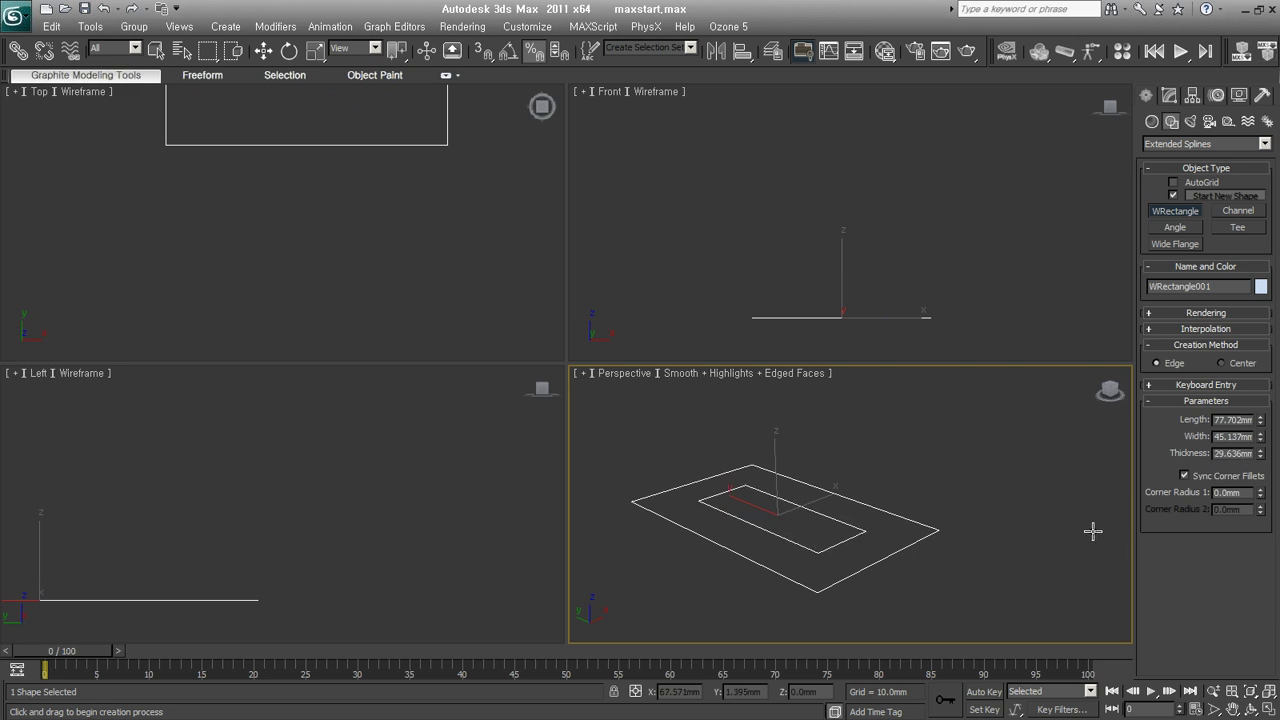
{"action": "left_click", "coordinate": [936, 588]}
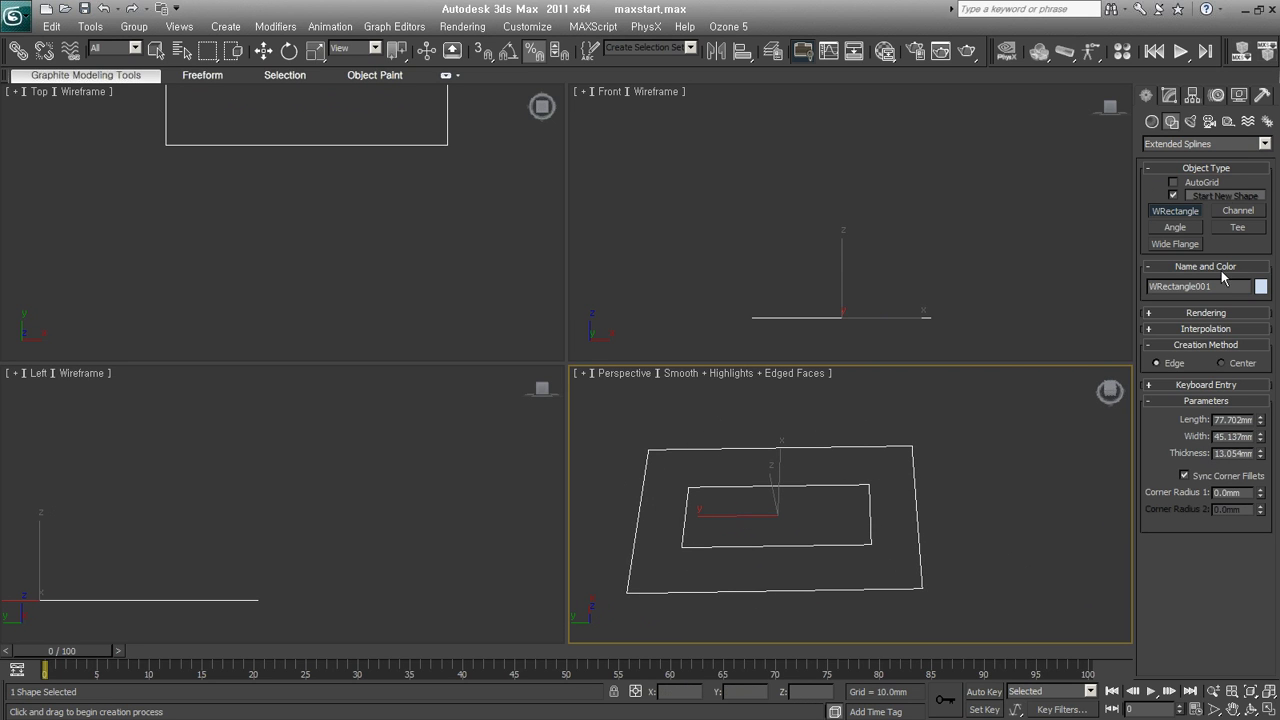
{"action": "left_click", "coordinate": [1238, 211]}
{"action": "left_click", "coordinate": [934, 505]}
{"action": "left_click_drag", "start_coordinate": [934, 505], "coordinate": [1023, 543]}
{"action": "left_click", "coordinate": [1020, 523]}
{"action": "left_click", "coordinate": [1175, 227]}
{"action": "left_click_drag", "start_coordinate": [716, 484], "coordinate": [826, 540]}
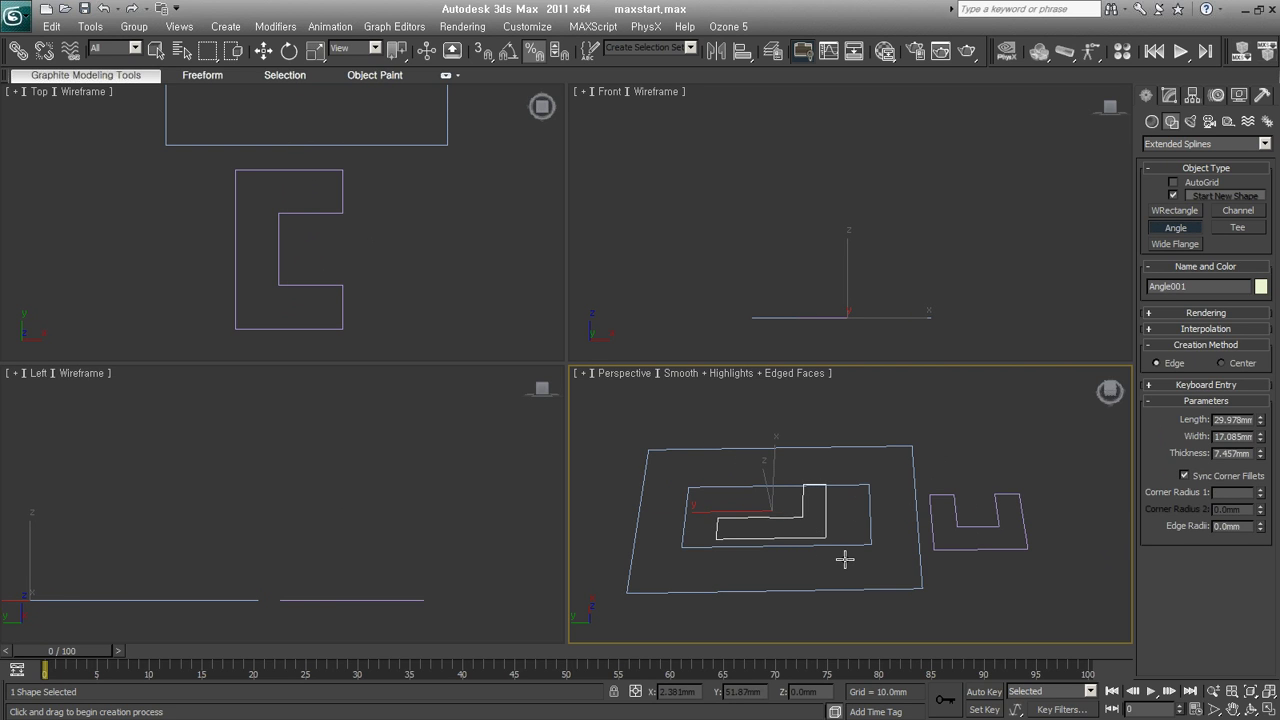
{"action": "left_click", "coordinate": [966, 477]}
{"action": "mouse_move", "coordinate": [871, 519]}
{"action": "left_mouse_down"}
{"action": "mouse_move", "coordinate": [960, 605]}
{"action": "mouse_move", "coordinate": [937, 586]}
{"action": "left_mouse_up"}
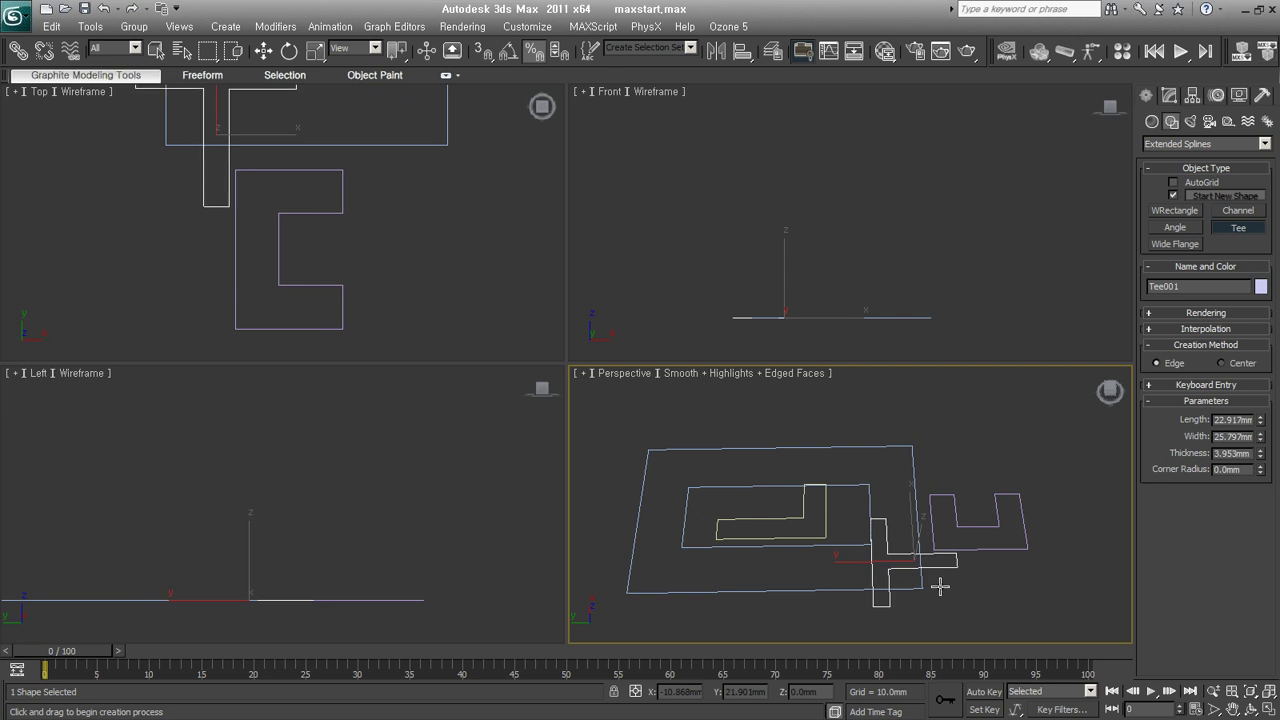
{"action": "left_click", "coordinate": [978, 632]}
{"action": "left_click", "coordinate": [1175, 244]}
{"action": "left_click_drag", "start_coordinate": [758, 479], "coordinate": [844, 563]}
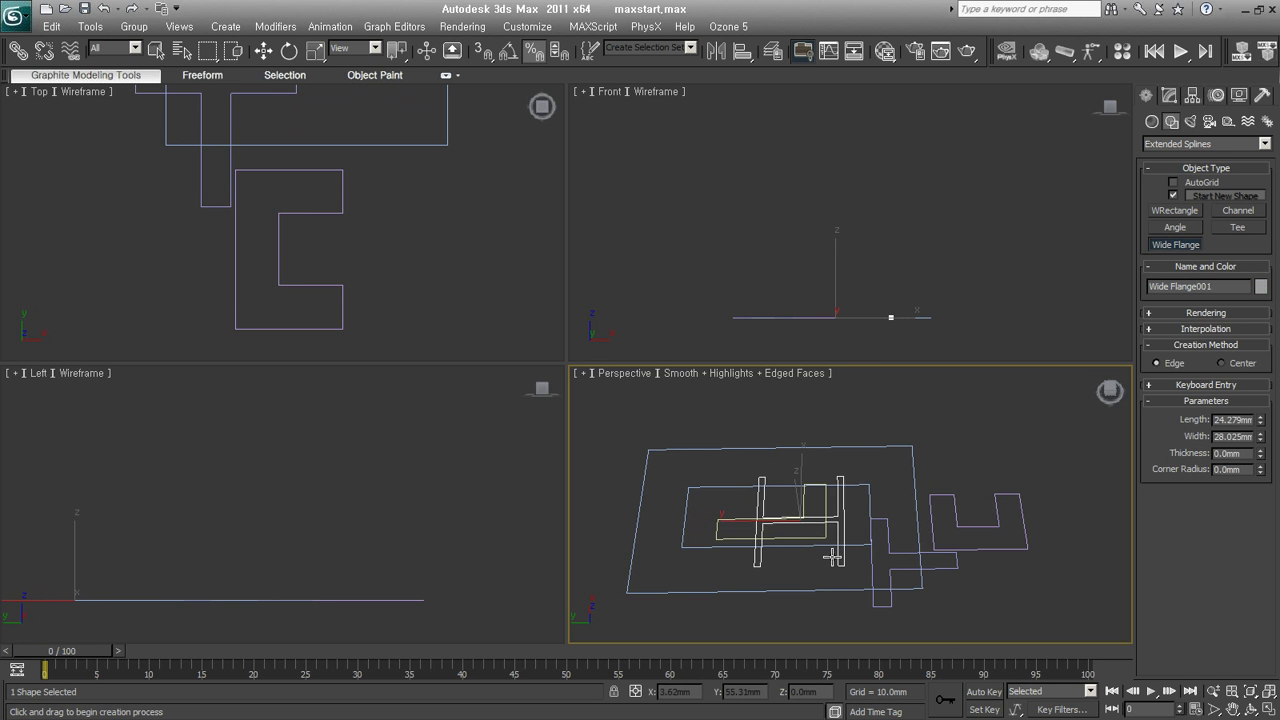
{"action": "left_click", "coordinate": [834, 546]}
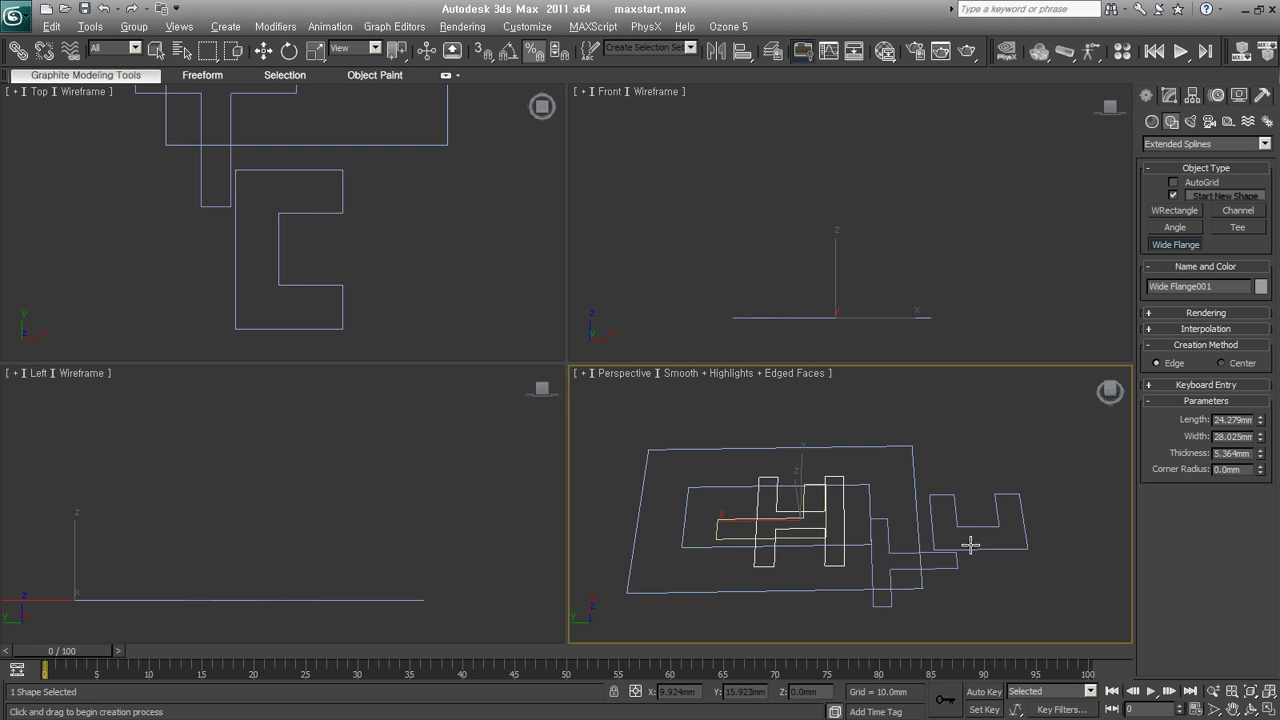
{"action": "middle_click_drag", "start_coordinate": [971, 540], "coordinate": [1003, 494], "text": "alt"}
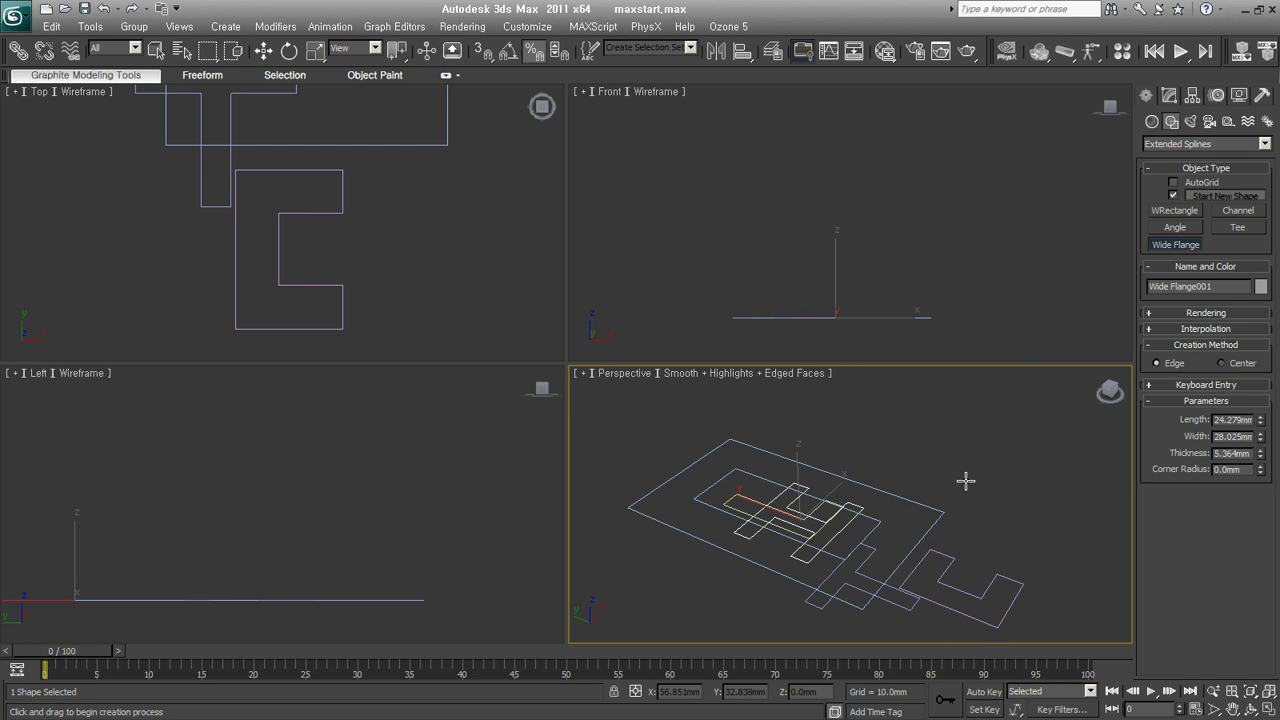
{"action": "key", "text": "w"}
{"action": "key", "text": "ctrl+a"}
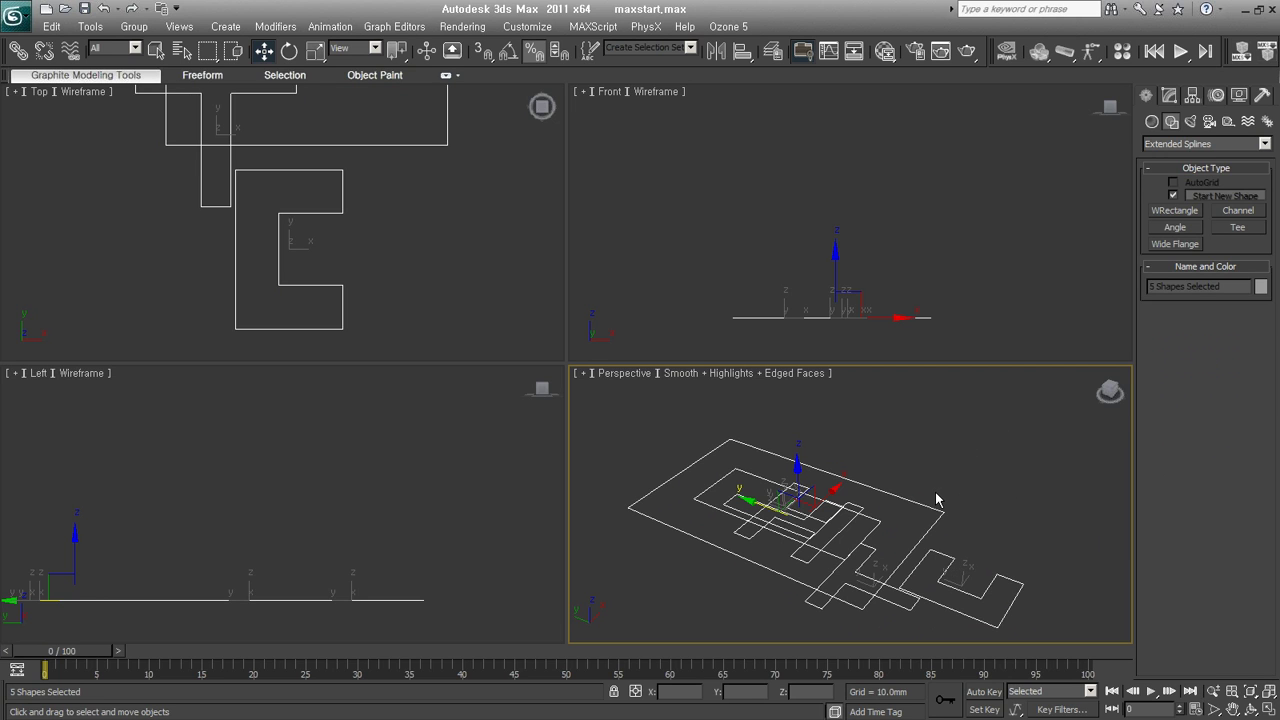
{"action": "middle_click_drag", "start_coordinate": [944, 560], "coordinate": [957, 548]}
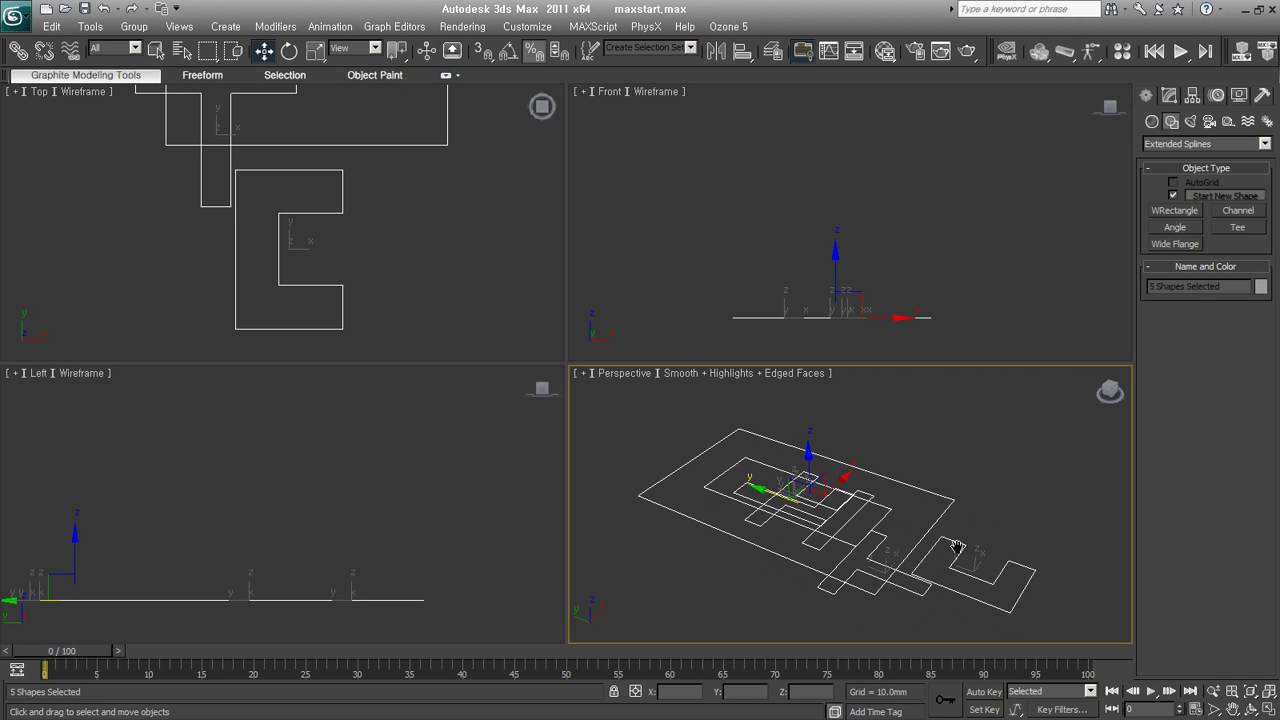
{"action": "key", "text": "Delete"}
{"action": "left_click", "coordinate": [1173, 148]}
{"action": "left_click", "coordinate": [1178, 160]}
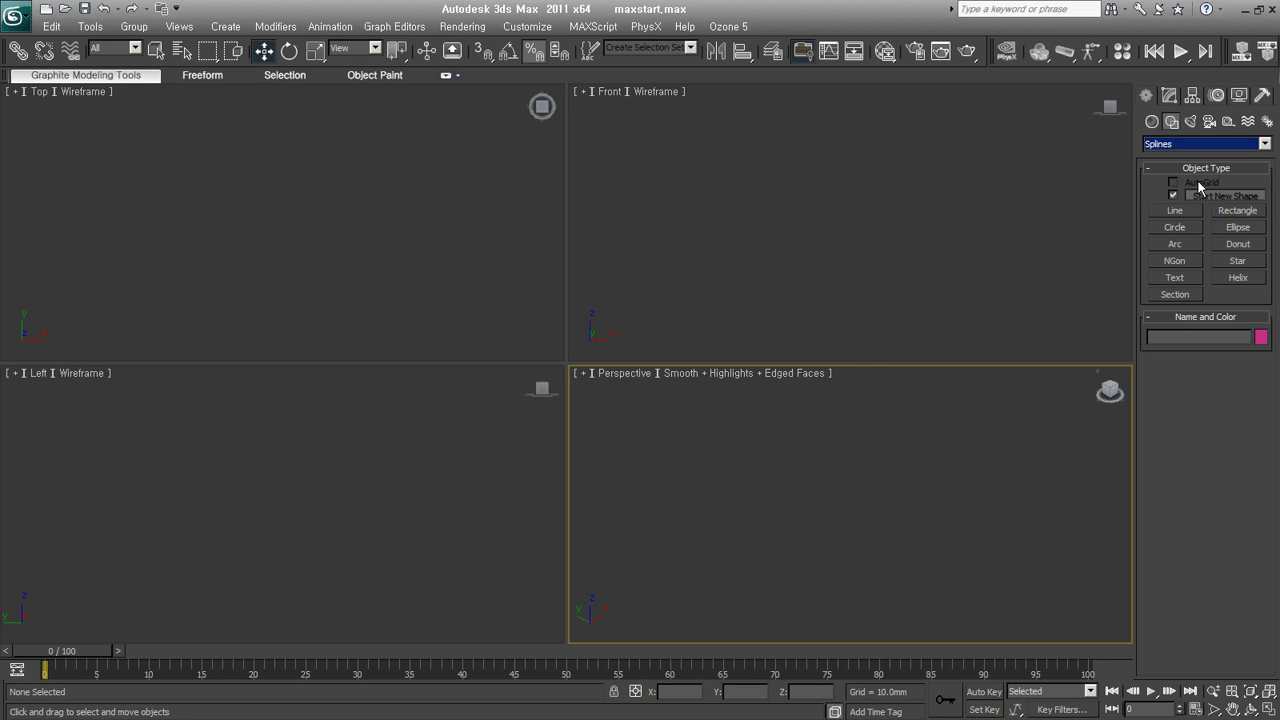
Show the Splines category, activate the Front viewport, and pick the Rectangle tool.
{"action": "left_click", "coordinate": [1174, 124]}
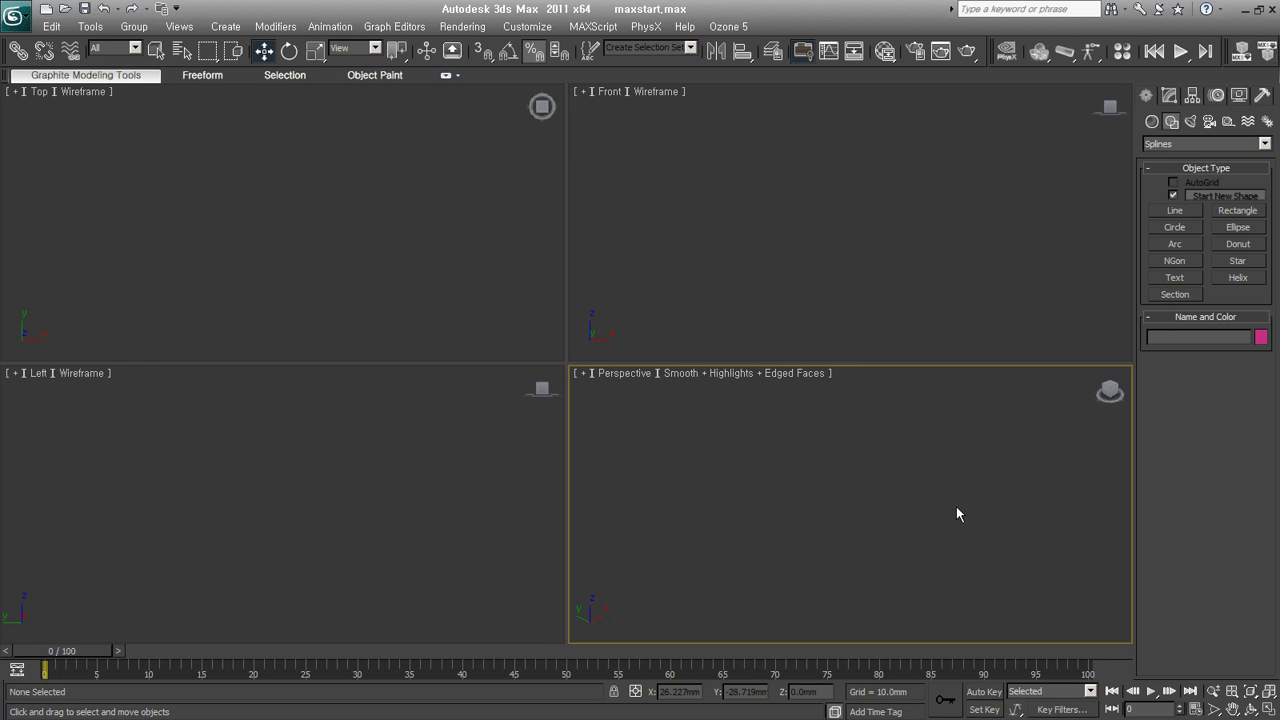
{"action": "left_click", "coordinate": [430, 425]}
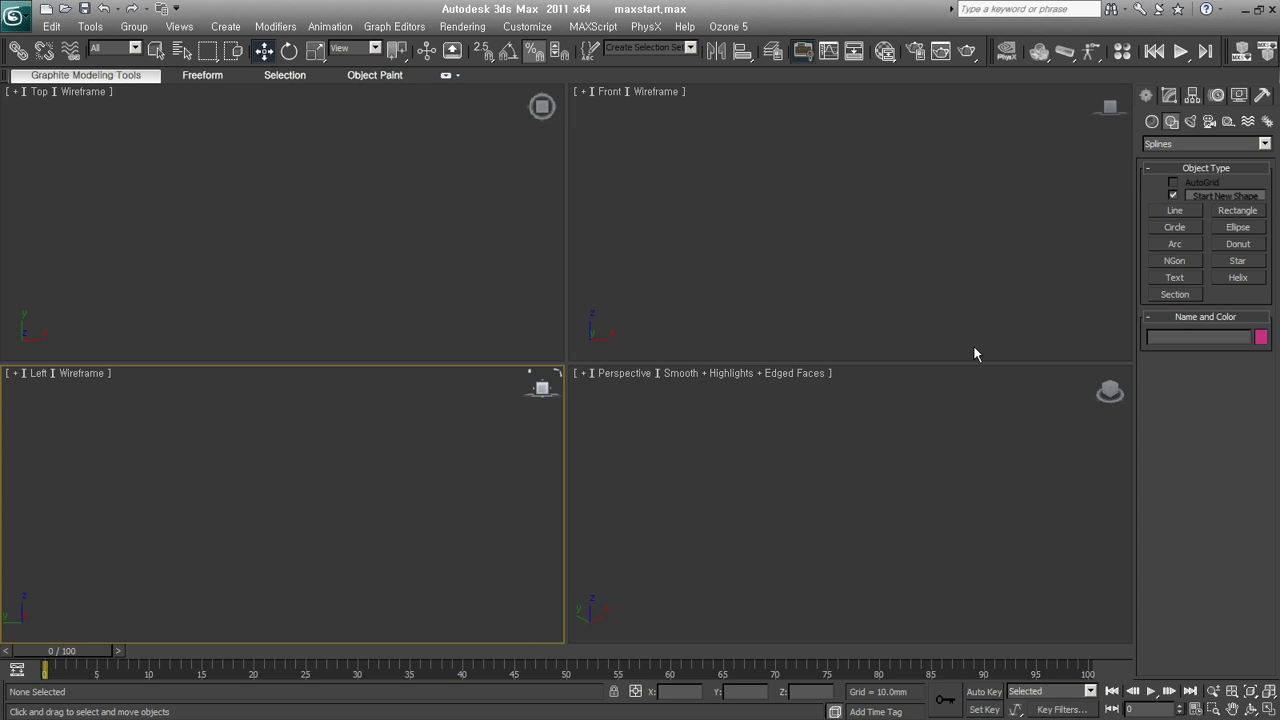
{"action": "left_click", "coordinate": [911, 332]}
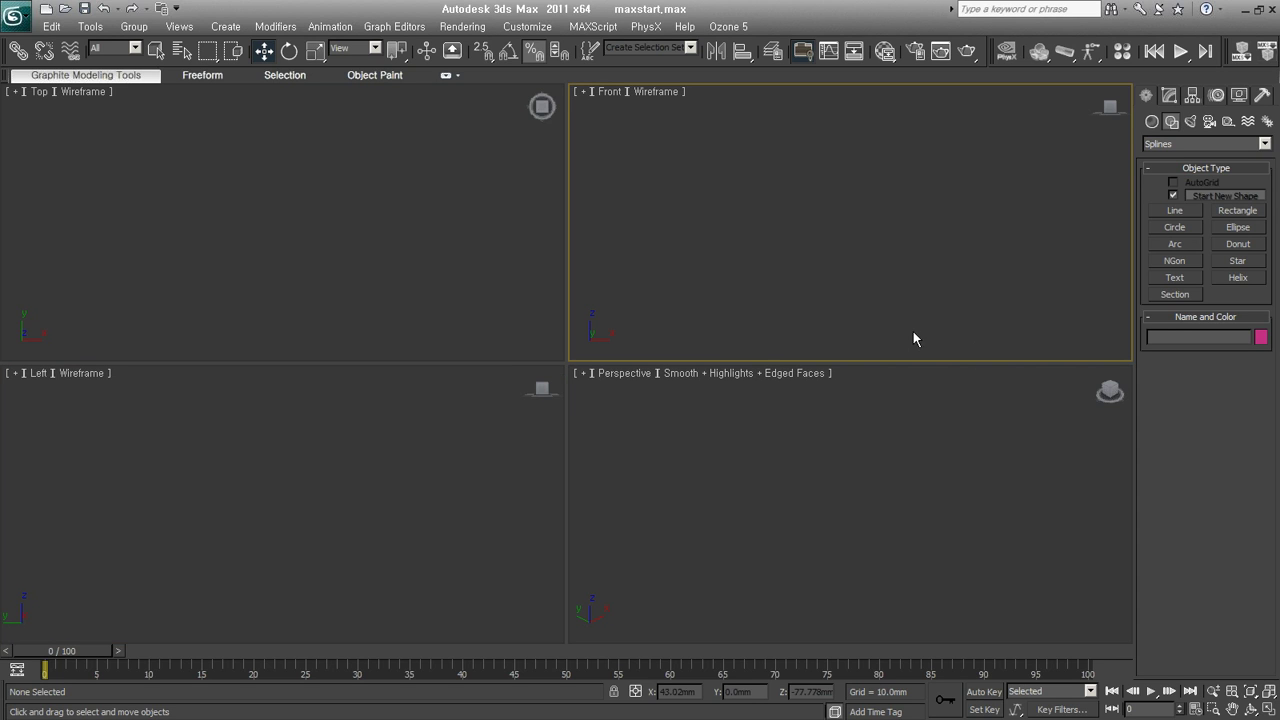
{"action": "left_click", "coordinate": [1175, 227]}
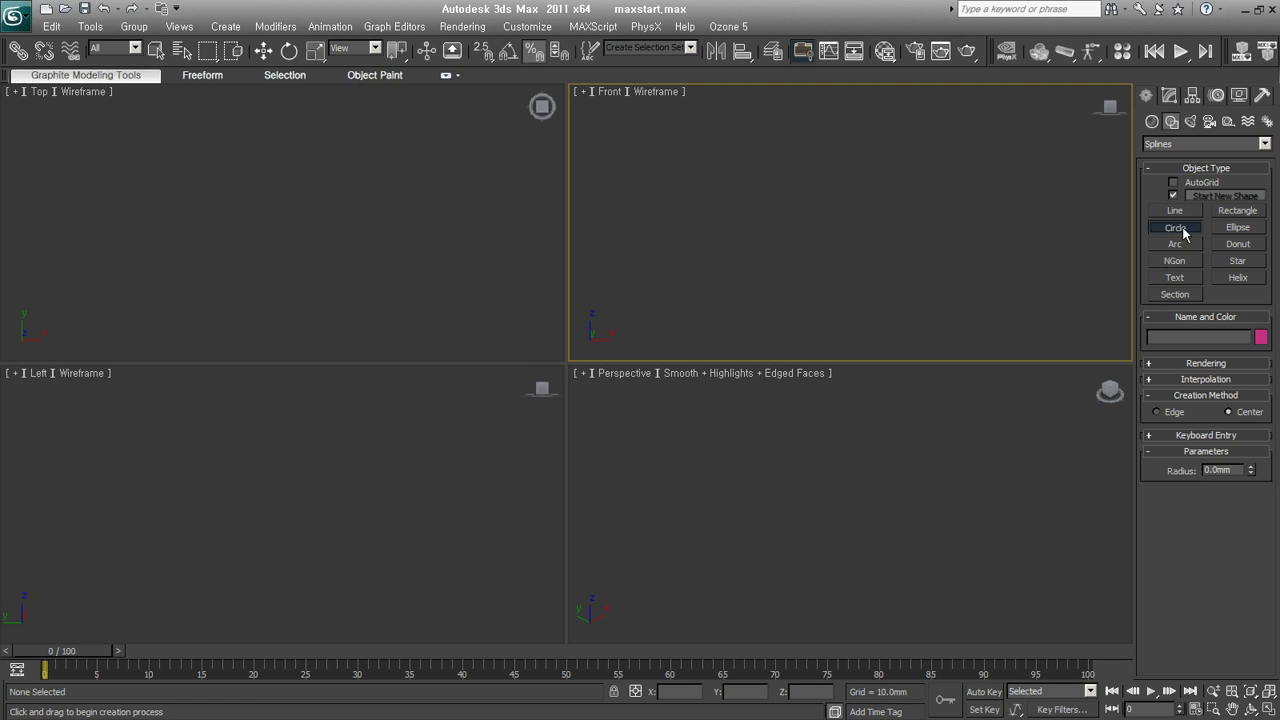
{"action": "left_click", "coordinate": [1236, 212]}
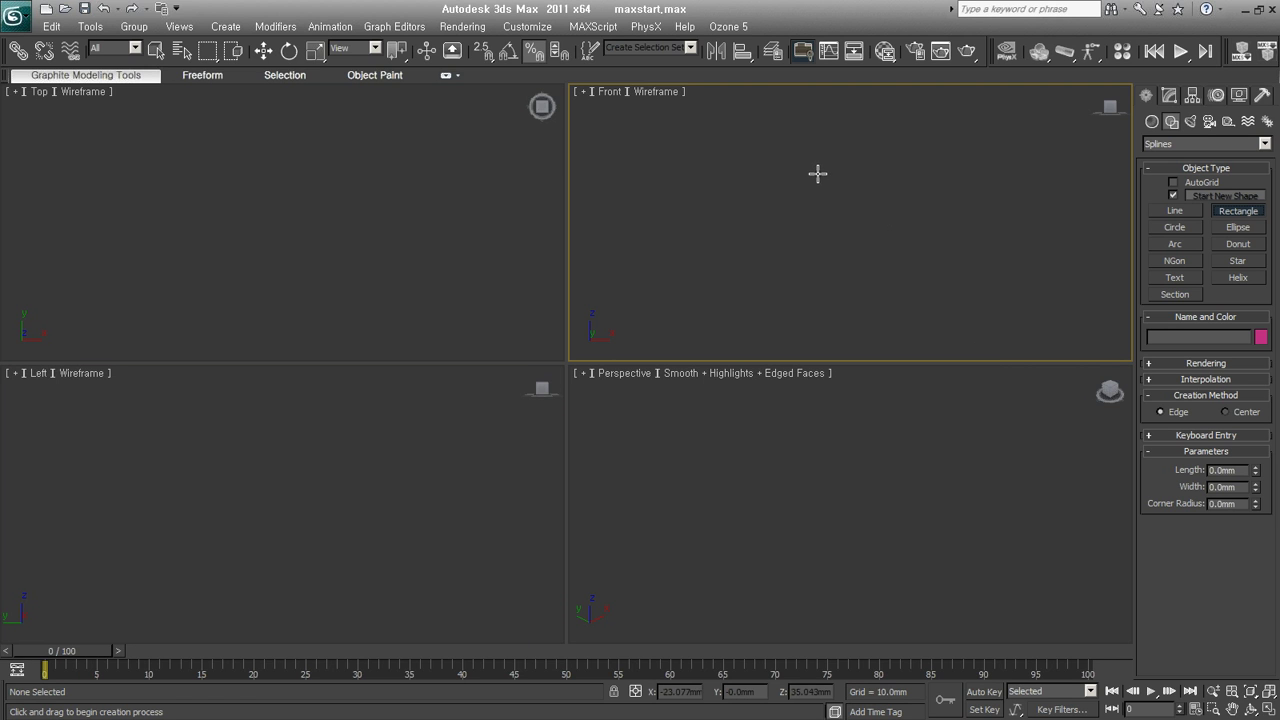
Draw a wide rectangle, about 158 × 76 mm, in the Front viewport and save the scene.
{"action": "left_click_drag", "start_coordinate": [829, 170], "coordinate": [1051, 277]}
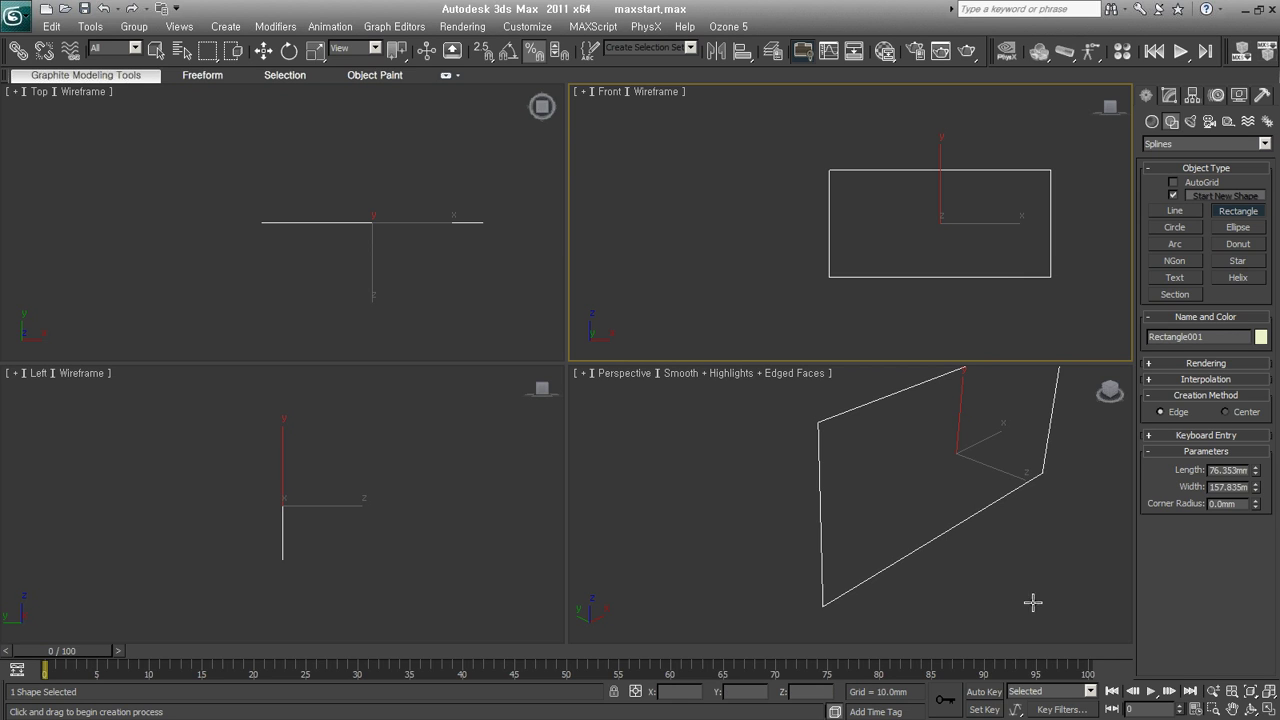
{"action": "key", "text": "ctrl+s"}
{"action": "right_click", "coordinate": [1036, 295]}
Undo the accidental Editable Poly conversion and convert the rectangle to an Editable Spline.
{"action": "key", "text": "w"}
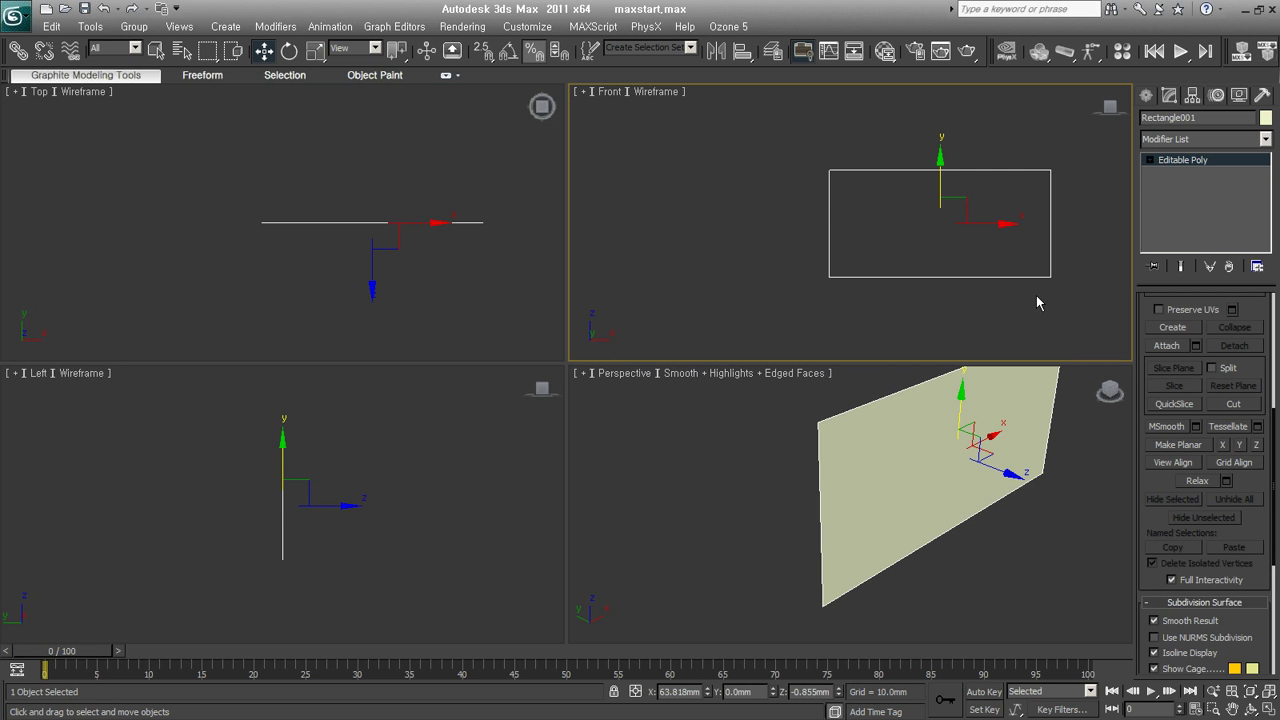
{"action": "key", "text": "ctrl+z"}
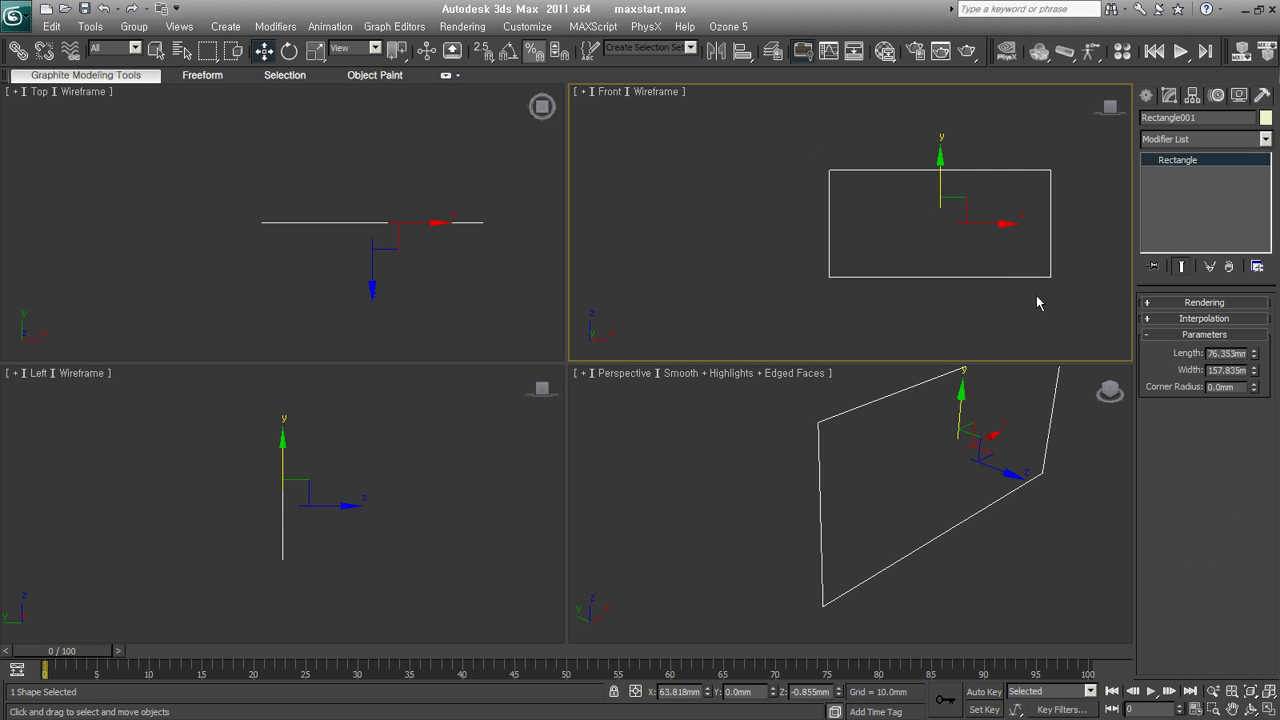
{"action": "key", "text": "ctrl+z"}
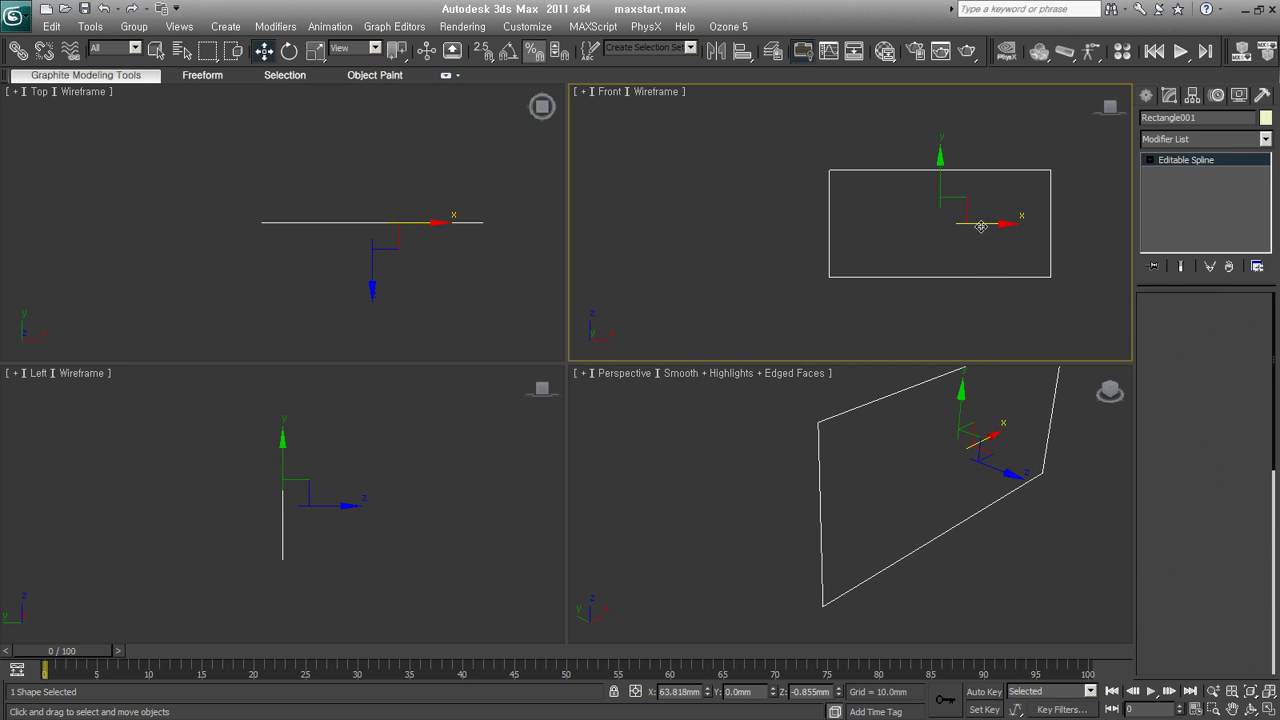
{"action": "right_click", "coordinate": [878, 170]}
{"action": "mouse_move", "coordinate": [960, 447]}
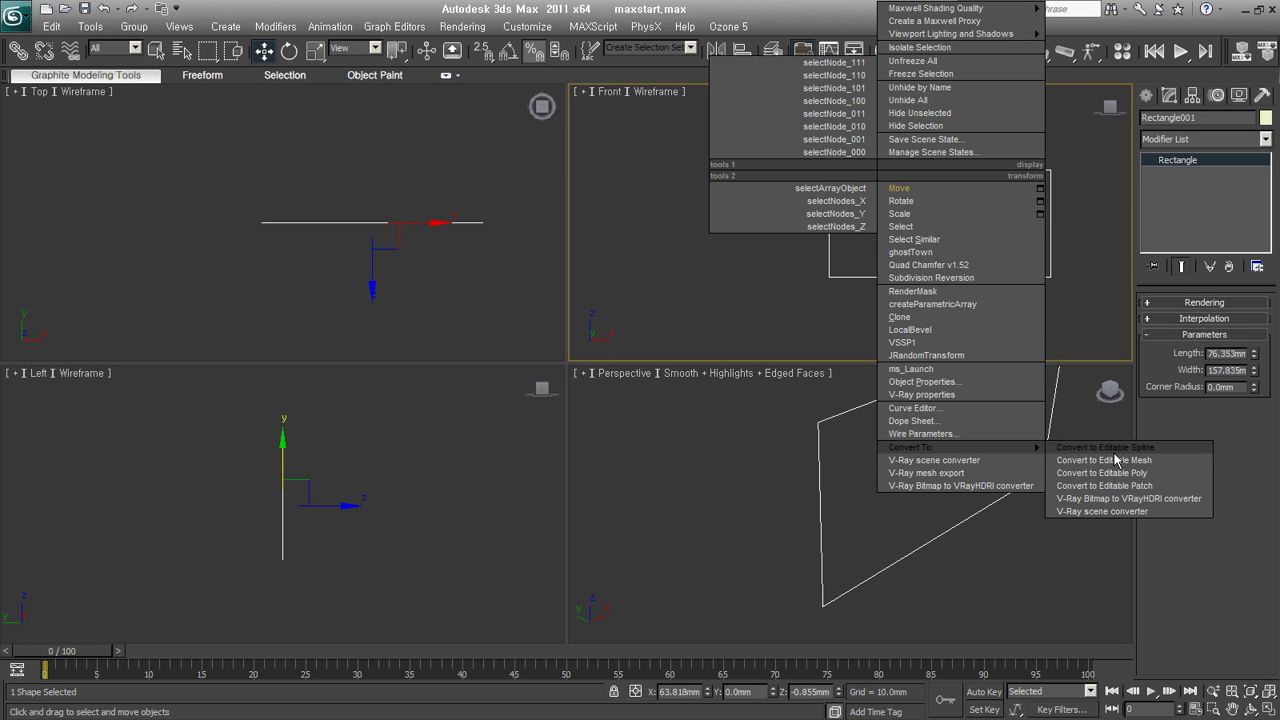
{"action": "left_click", "coordinate": [1105, 447]}
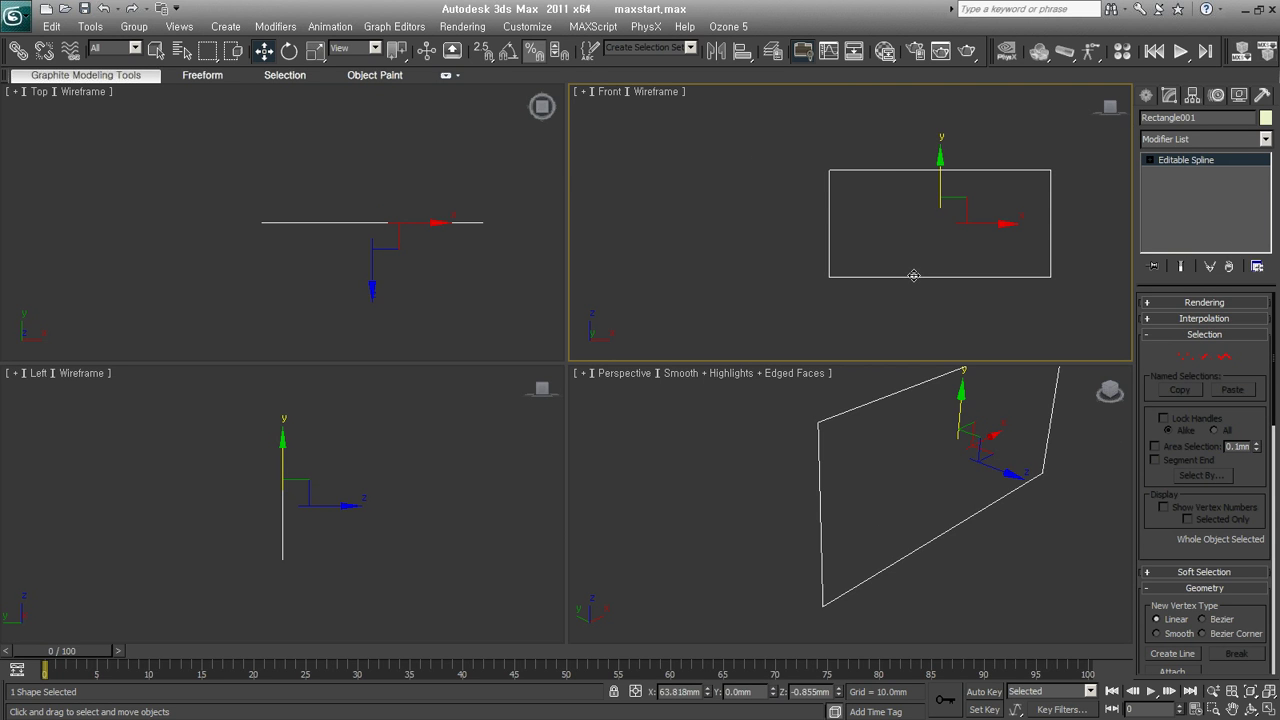
Enlarge the Front viewport and box-select the rectangle's four corner vertices at Vertex level.
{"action": "left_click_drag", "start_coordinate": [567, 362], "coordinate": [456, 476]}
{"action": "scroll", "coordinate": [898, 316], "scroll_direction": "down", "scroll_amount": 3}
{"action": "middle_click_drag", "start_coordinate": [914, 297], "coordinate": [917, 286]}
{"action": "left_click", "coordinate": [1184, 358]}
{"action": "mouse_move", "coordinate": [795, 168]}
{"action": "left_mouse_down"}
{"action": "mouse_move", "coordinate": [826, 250]}
{"action": "mouse_move", "coordinate": [1007, 351]}
{"action": "mouse_move", "coordinate": [1047, 358]}
{"action": "left_mouse_up"}
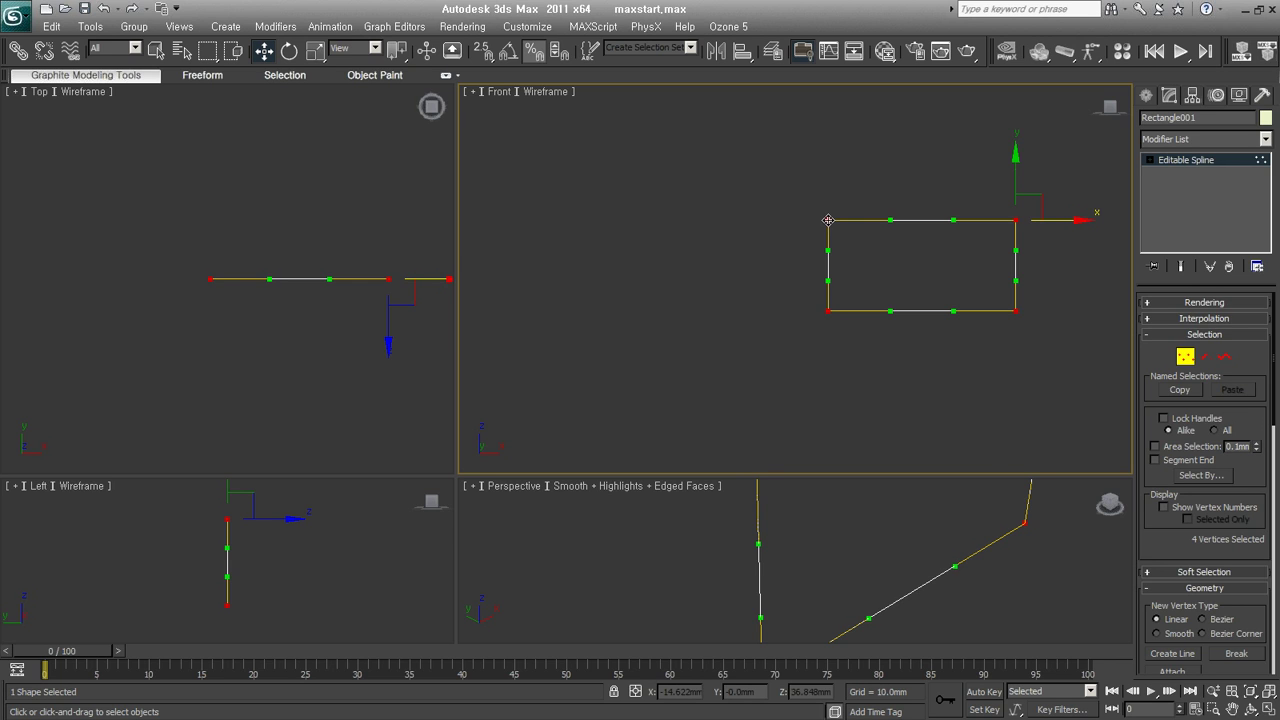
{"action": "right_click", "coordinate": [829, 302]}
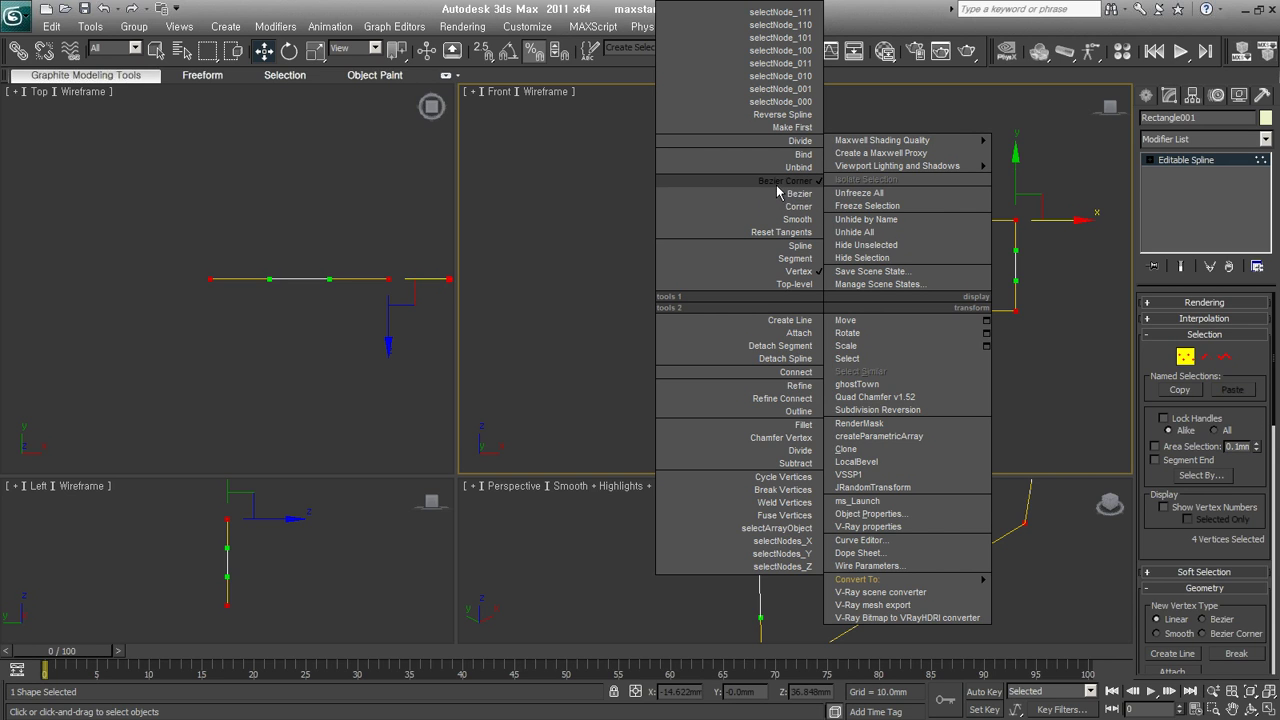
Try Reset Tangents on the corners, revert them to sharp, and reselect the vertices for retyping.
{"action": "left_click", "coordinate": [759, 238]}
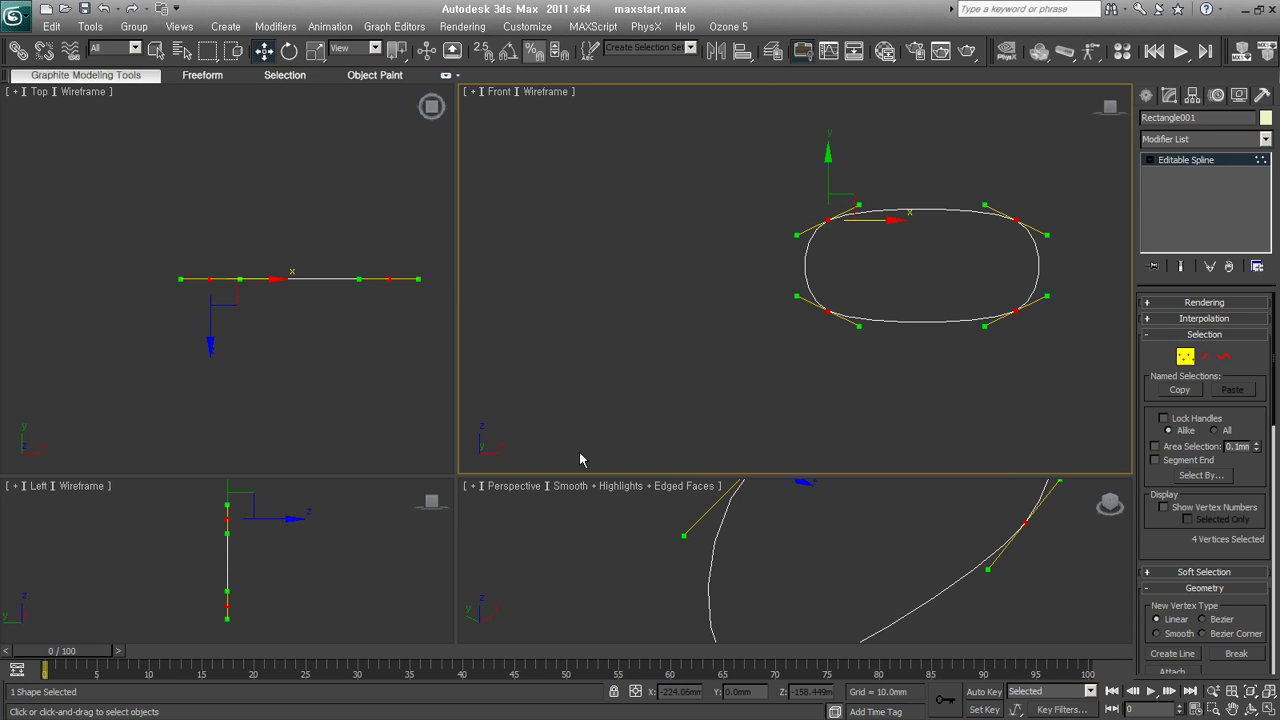
{"action": "right_click", "coordinate": [828, 318]}
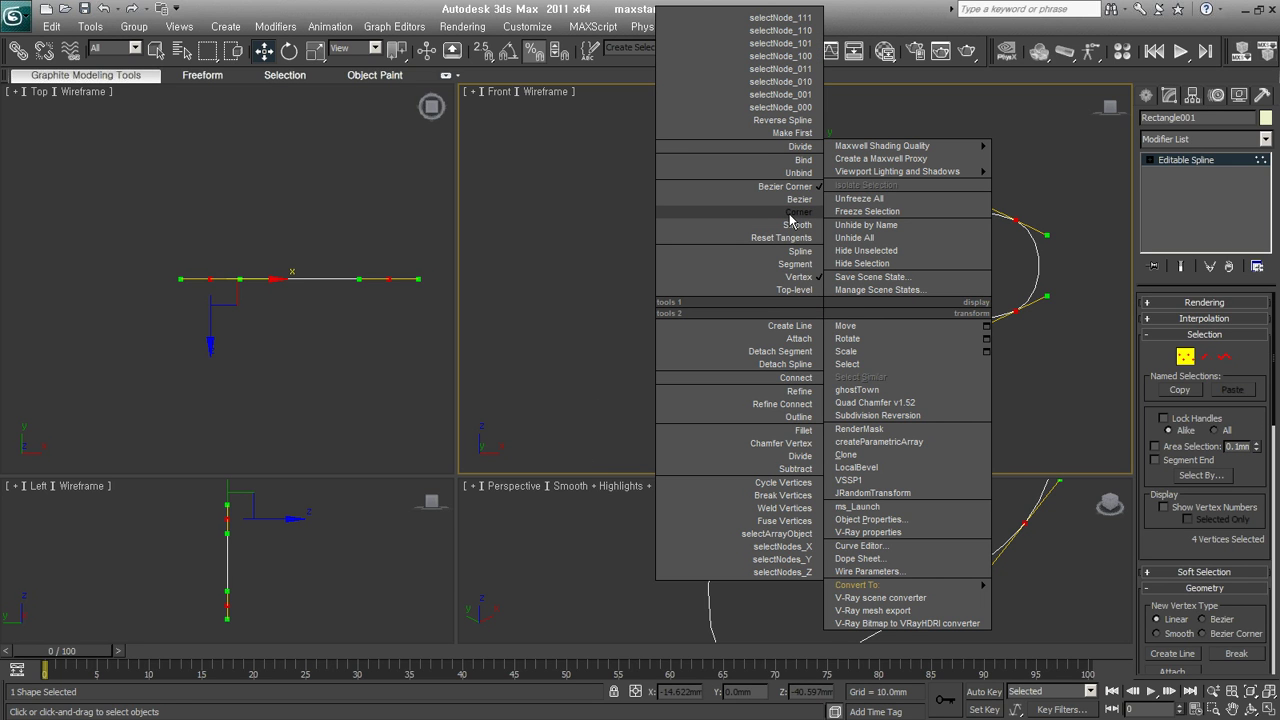
{"action": "left_click", "coordinate": [790, 221]}
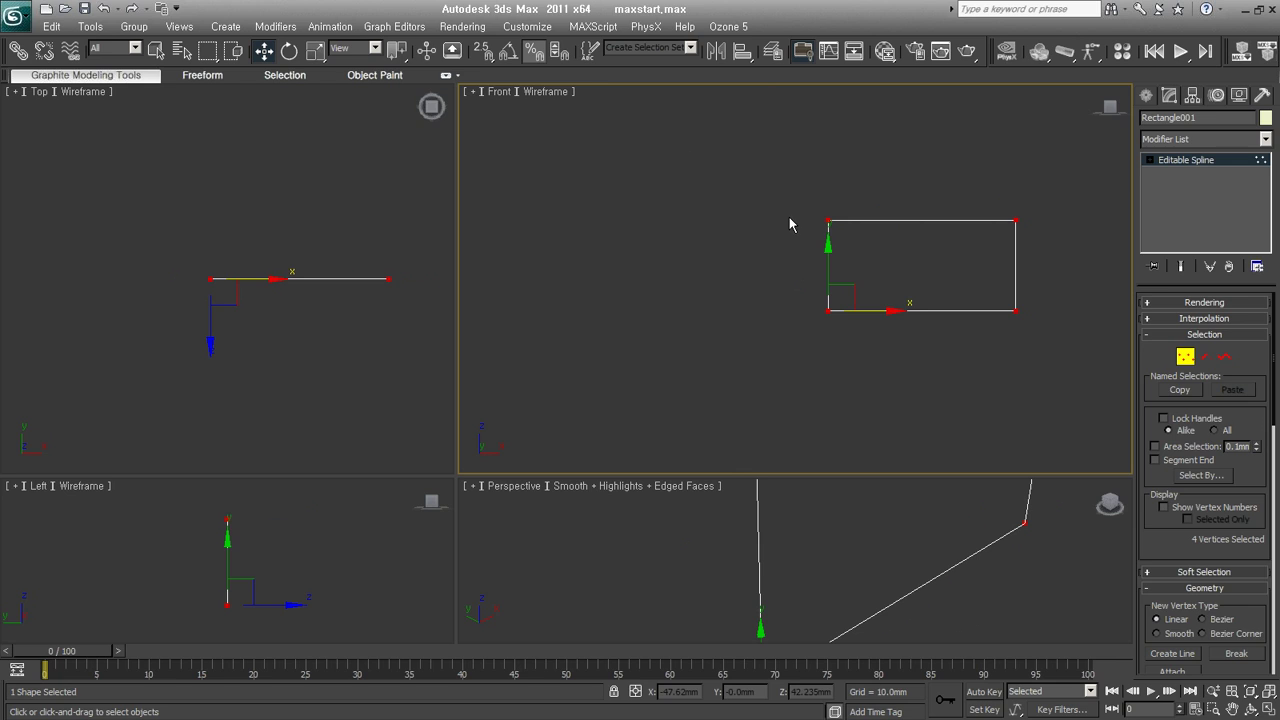
{"action": "left_click", "coordinate": [829, 240]}
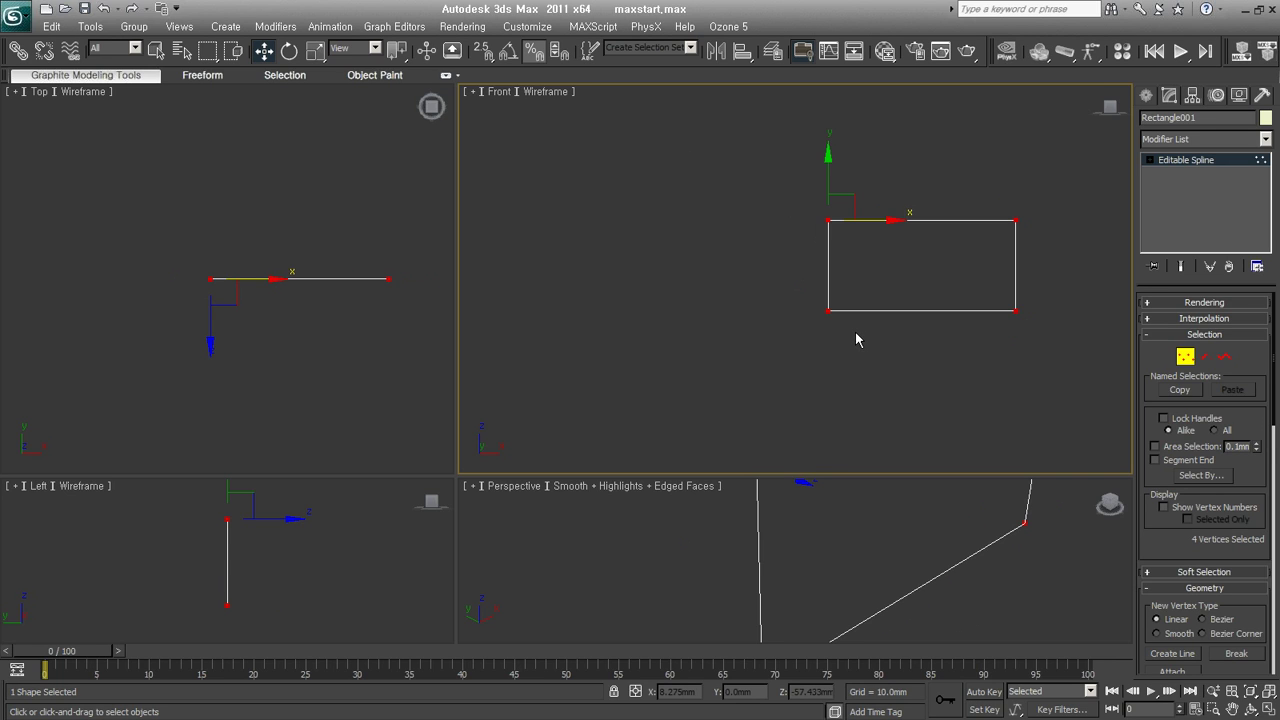
{"action": "left_click_drag", "start_coordinate": [749, 170], "coordinate": [860, 320]}
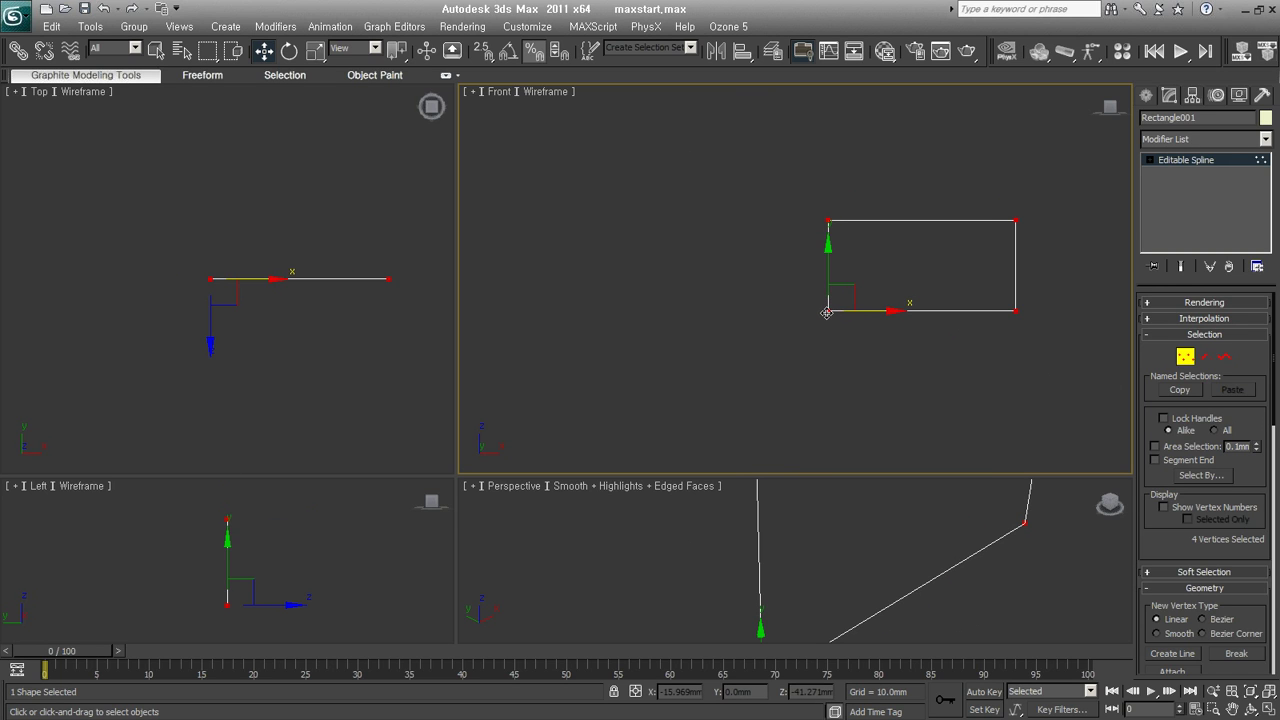
{"action": "right_click", "coordinate": [826, 313]}
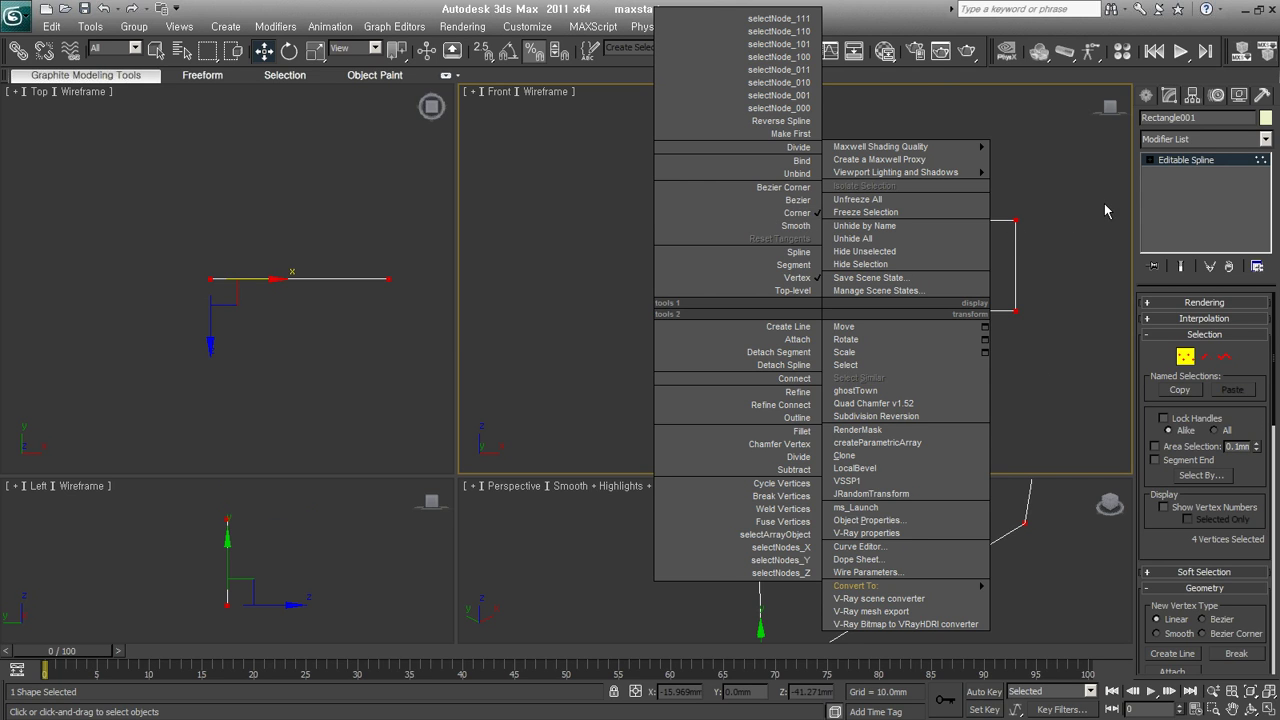
Set the vertices to Corner, pull the top-right corner up-right and the bottom-right corner right.
{"action": "left_click", "coordinate": [799, 217]}
{"action": "mouse_move", "coordinate": [1051, 314]}
{"action": "middle_mouse_down"}
{"action": "mouse_move", "coordinate": [929, 366]}
{"action": "mouse_move", "coordinate": [920, 353]}
{"action": "middle_mouse_up"}
{"action": "left_click", "coordinate": [878, 281]}
{"action": "left_click_drag", "start_coordinate": [901, 261], "coordinate": [988, 138]}
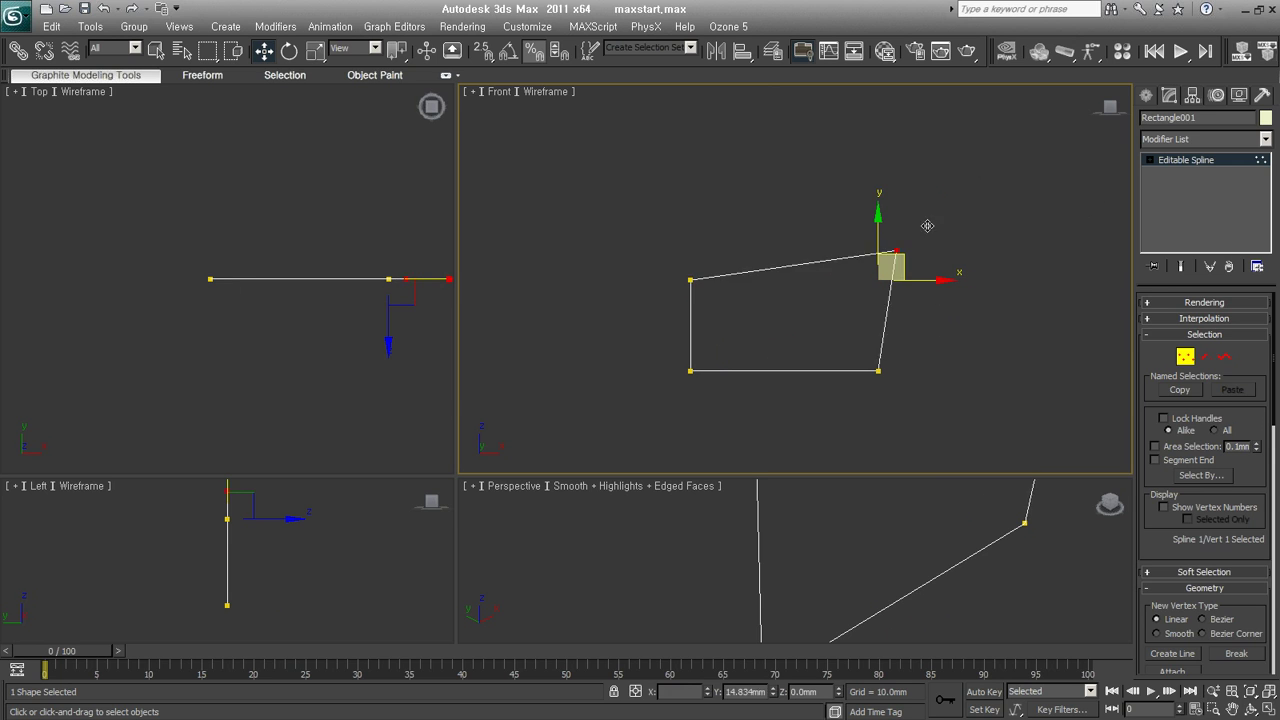
{"action": "left_click", "coordinate": [878, 371]}
{"action": "left_click_drag", "start_coordinate": [878, 371], "coordinate": [972, 372]}
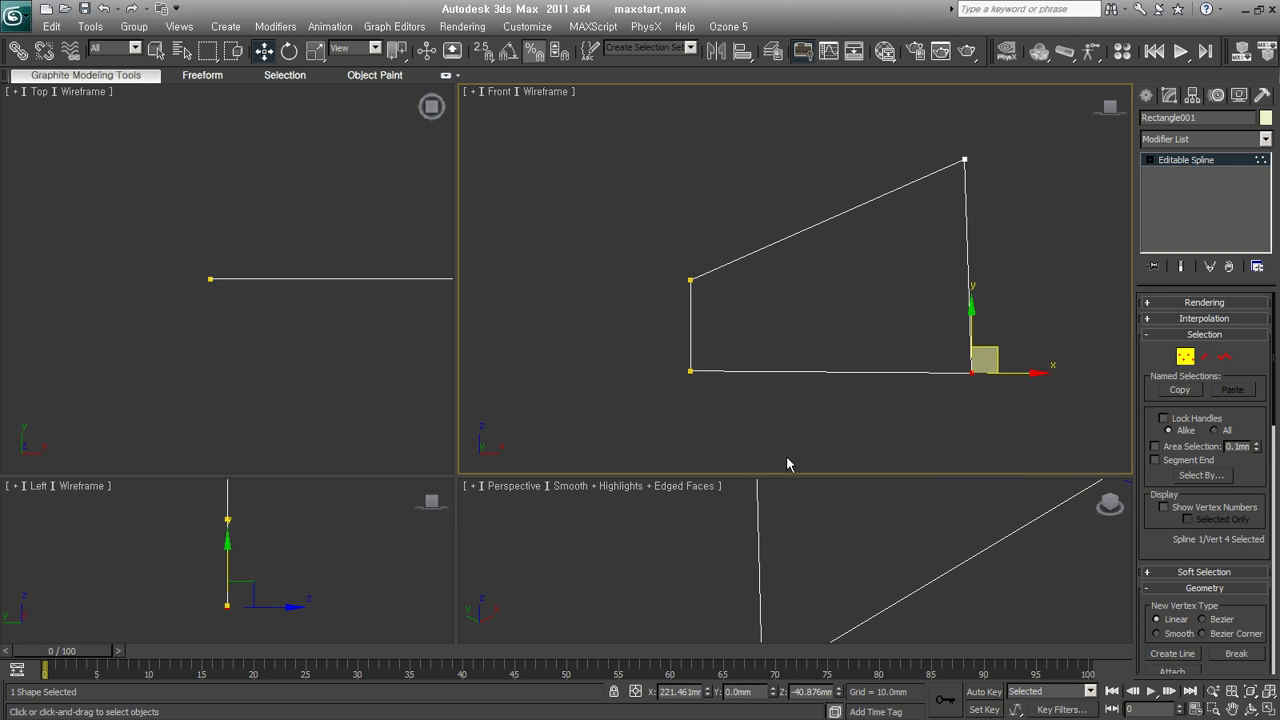
{"action": "left_click", "coordinate": [797, 435]}
{"action": "middle_click_drag", "start_coordinate": [791, 406], "coordinate": [825, 405]}
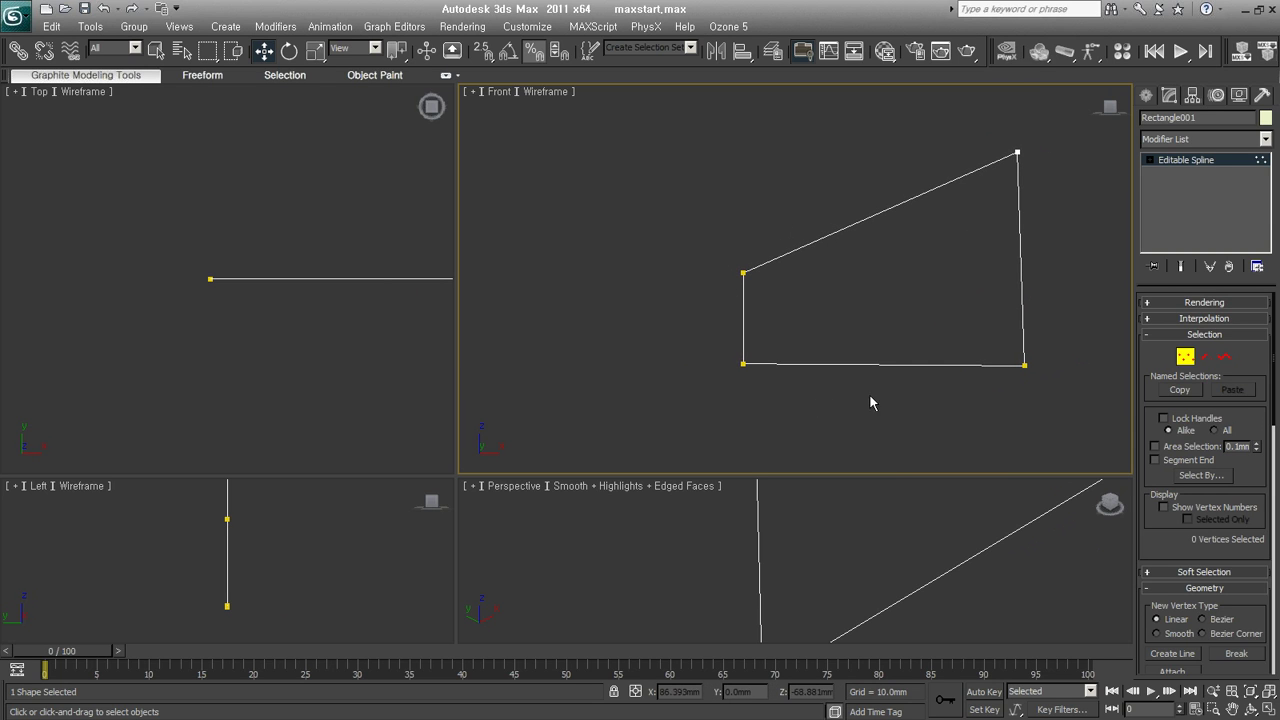
Delete the rectangle's left vertical segment at Segment level.
{"action": "left_click", "coordinate": [1206, 357]}
{"action": "mouse_move", "coordinate": [872, 317]}
{"action": "left_mouse_down"}
{"action": "mouse_move", "coordinate": [617, 326]}
{"action": "mouse_move", "coordinate": [741, 331]}
{"action": "left_mouse_up"}
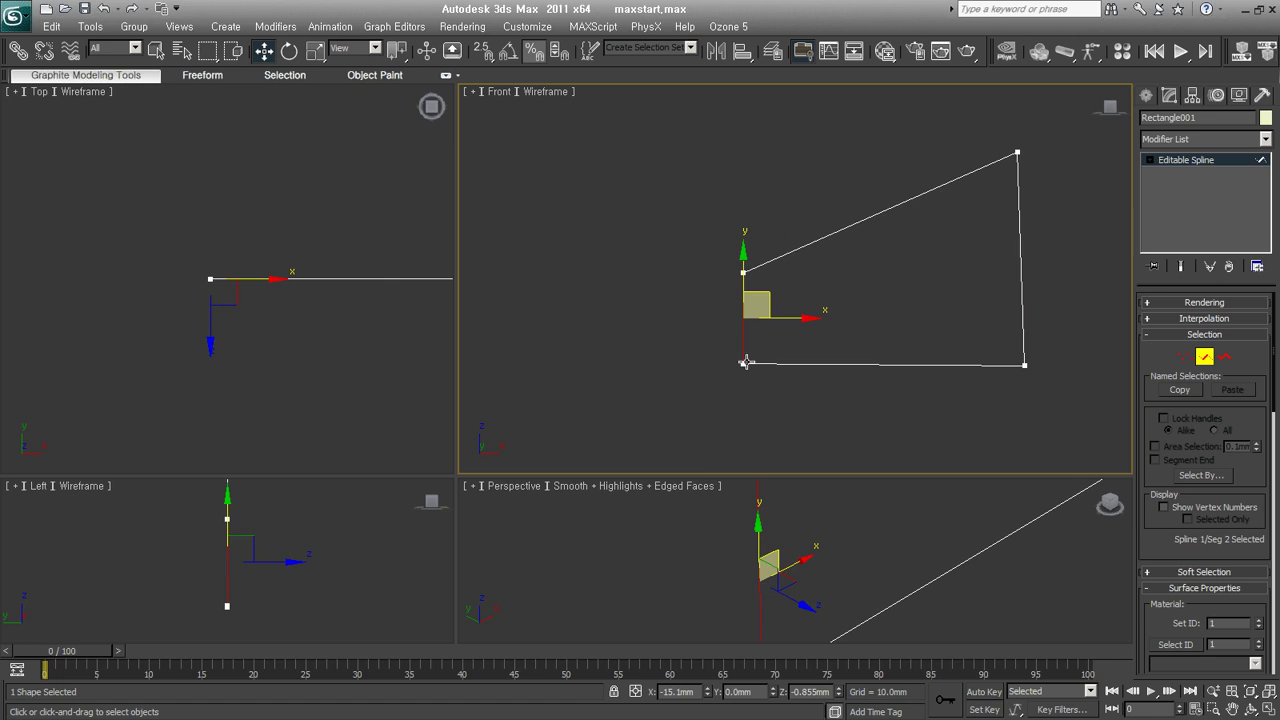
{"action": "key", "text": "Delete"}
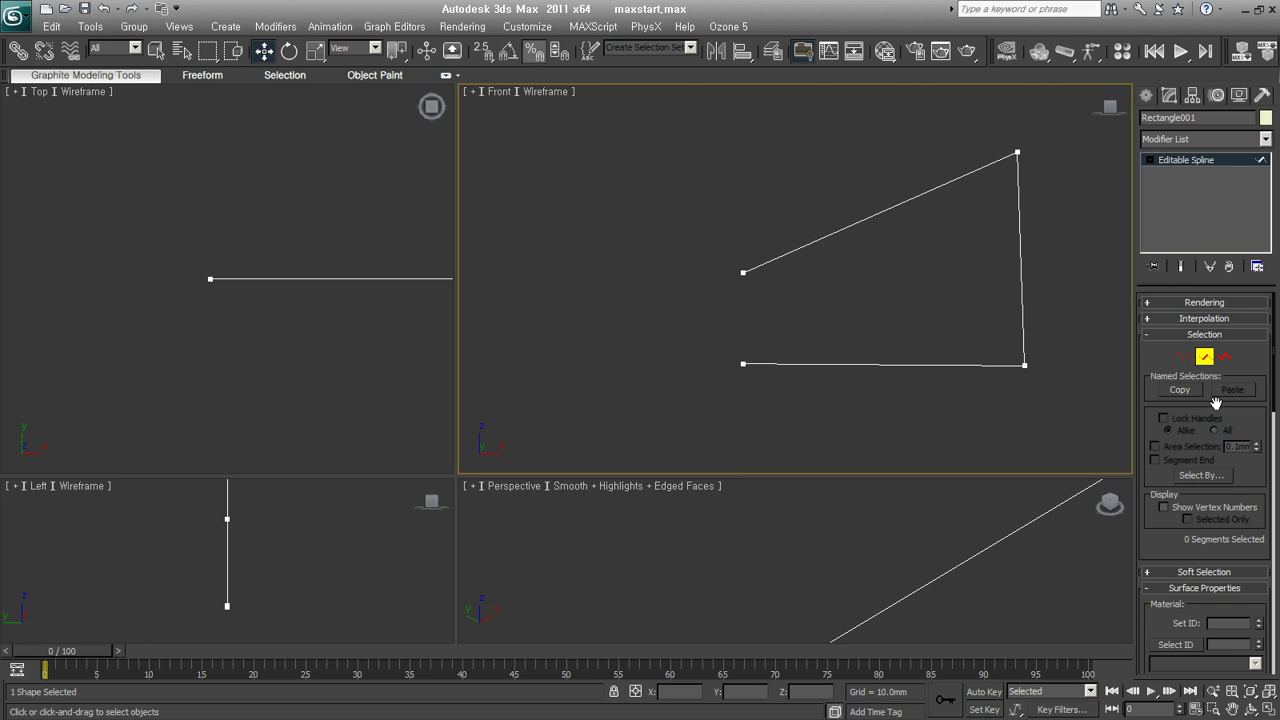
{"action": "left_click_drag", "start_coordinate": [1160, 455], "coordinate": [1176, 314]}
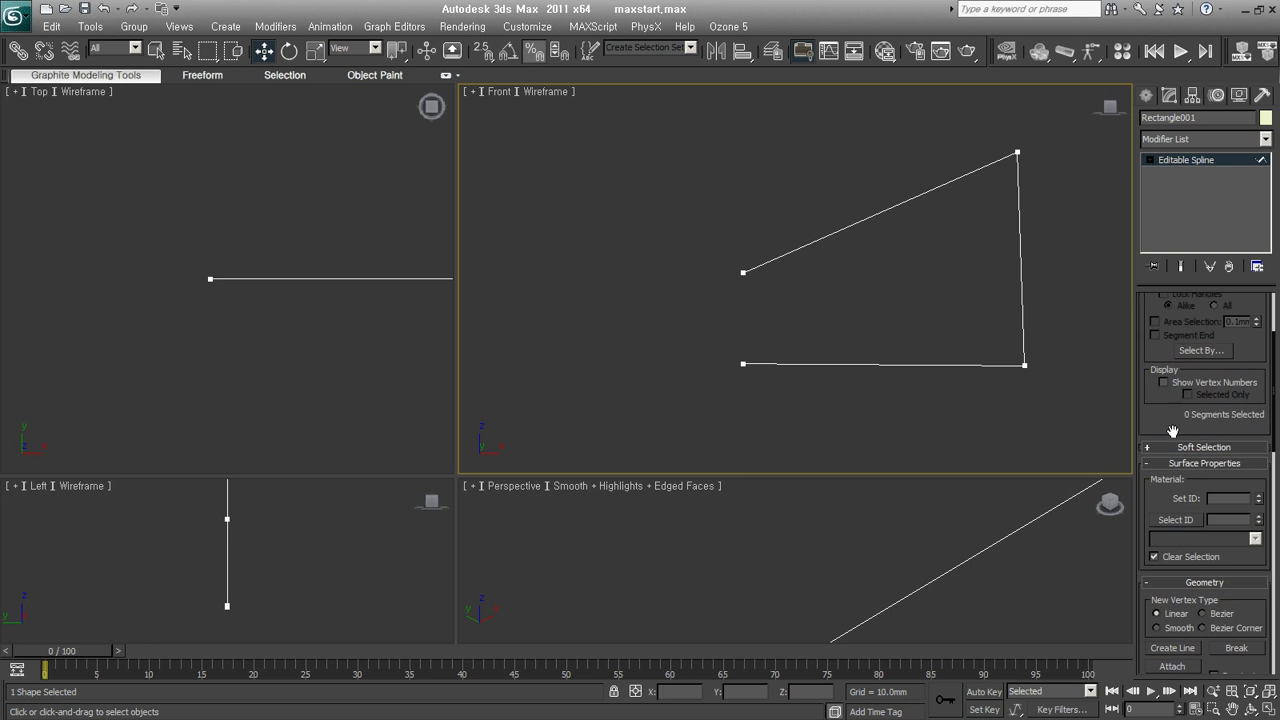
Refine the outline with two trial points on the upper slanted edge and one on the bottom edge.
{"action": "scroll", "coordinate": [1170, 440], "scroll_direction": "up", "scroll_amount": 5}
{"action": "left_click", "coordinate": [1180, 347]}
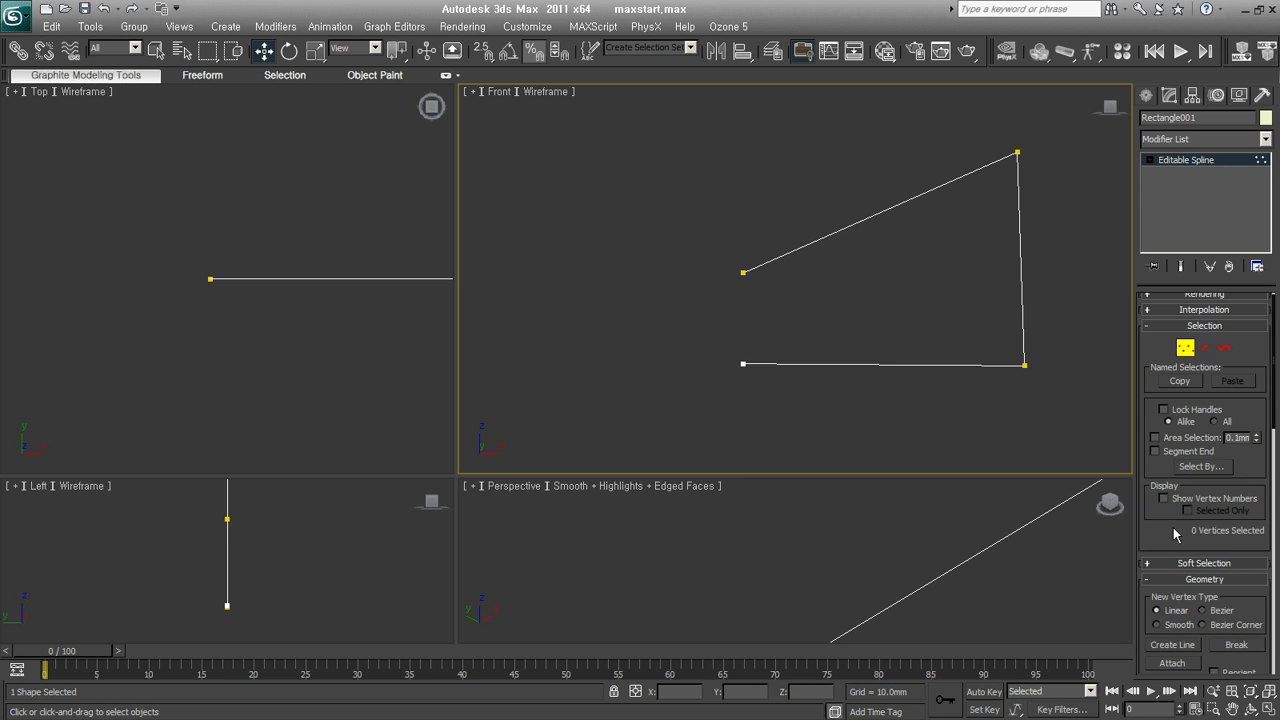
{"action": "scroll", "coordinate": [1180, 366], "scroll_direction": "down", "scroll_amount": 3}
{"action": "scroll", "coordinate": [1180, 366], "scroll_direction": "down", "scroll_amount": 3}
{"action": "scroll", "coordinate": [1180, 380], "scroll_direction": "down", "scroll_amount": 3}
{"action": "scroll", "coordinate": [1200, 500], "scroll_direction": "down", "scroll_amount": 2}
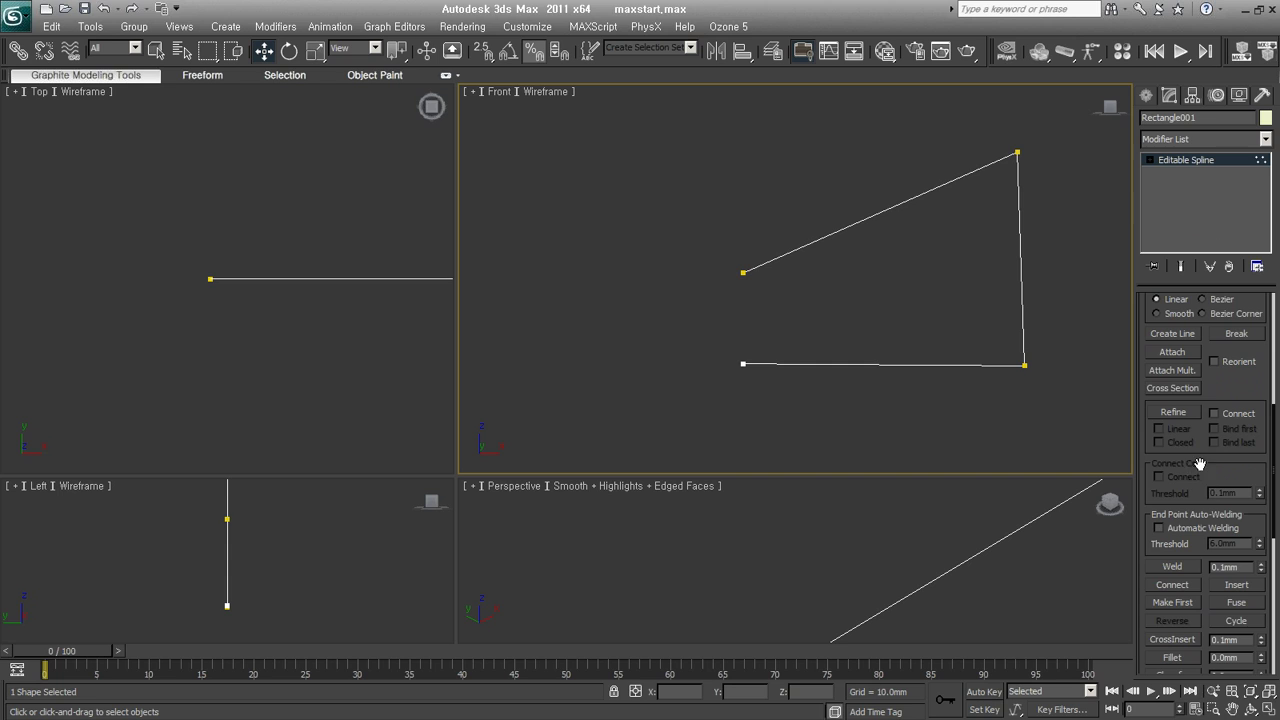
{"action": "left_click", "coordinate": [1176, 412]}
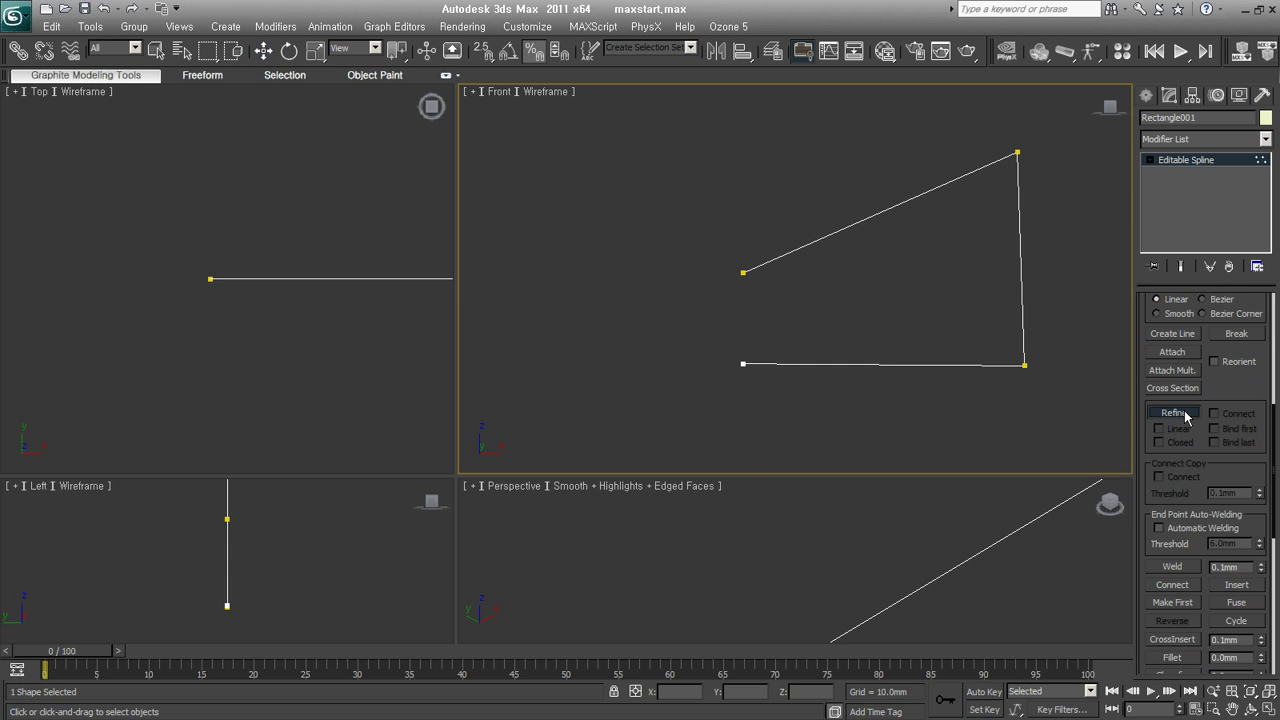
{"action": "left_click", "coordinate": [761, 265]}
{"action": "left_click", "coordinate": [825, 237]}
{"action": "left_click", "coordinate": [874, 365]}
Select the trial refine points and delete them again.
{"action": "key", "text": "w"}
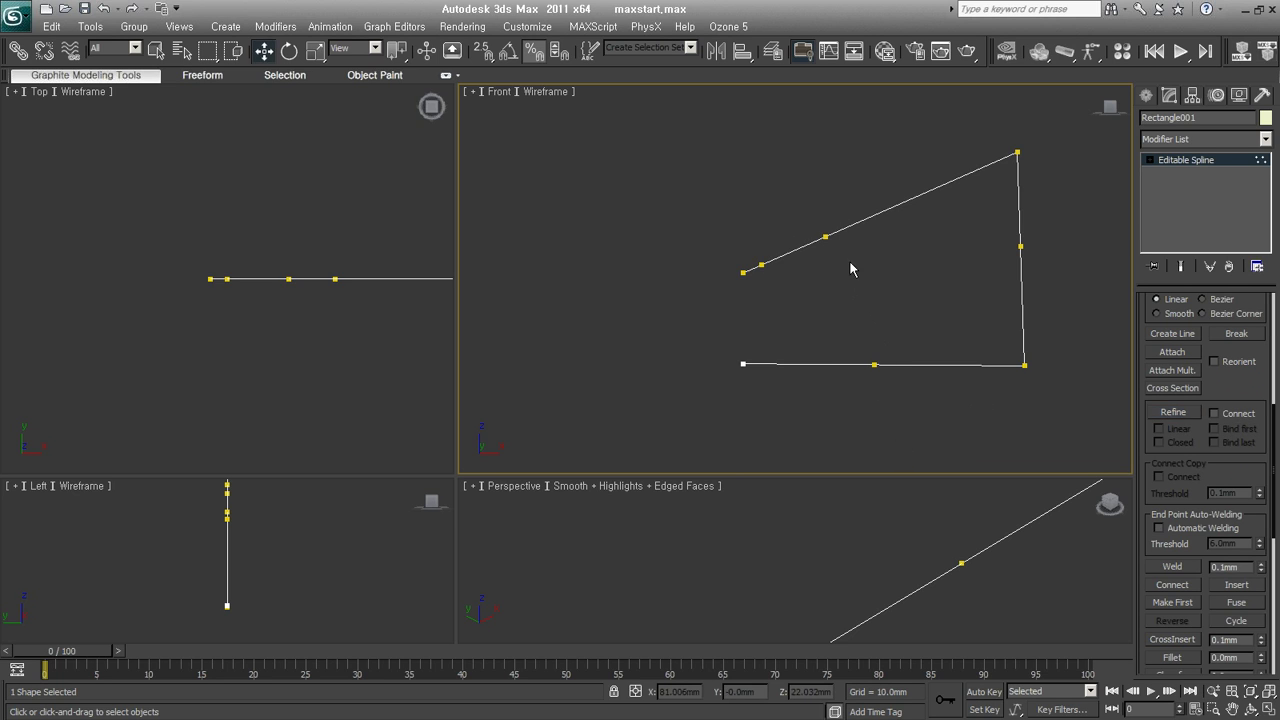
{"action": "mouse_move", "coordinate": [826, 237]}
{"action": "left_mouse_down"}
{"action": "mouse_move", "coordinate": [826, 145]}
{"action": "mouse_move", "coordinate": [826, 237]}
{"action": "left_mouse_up"}
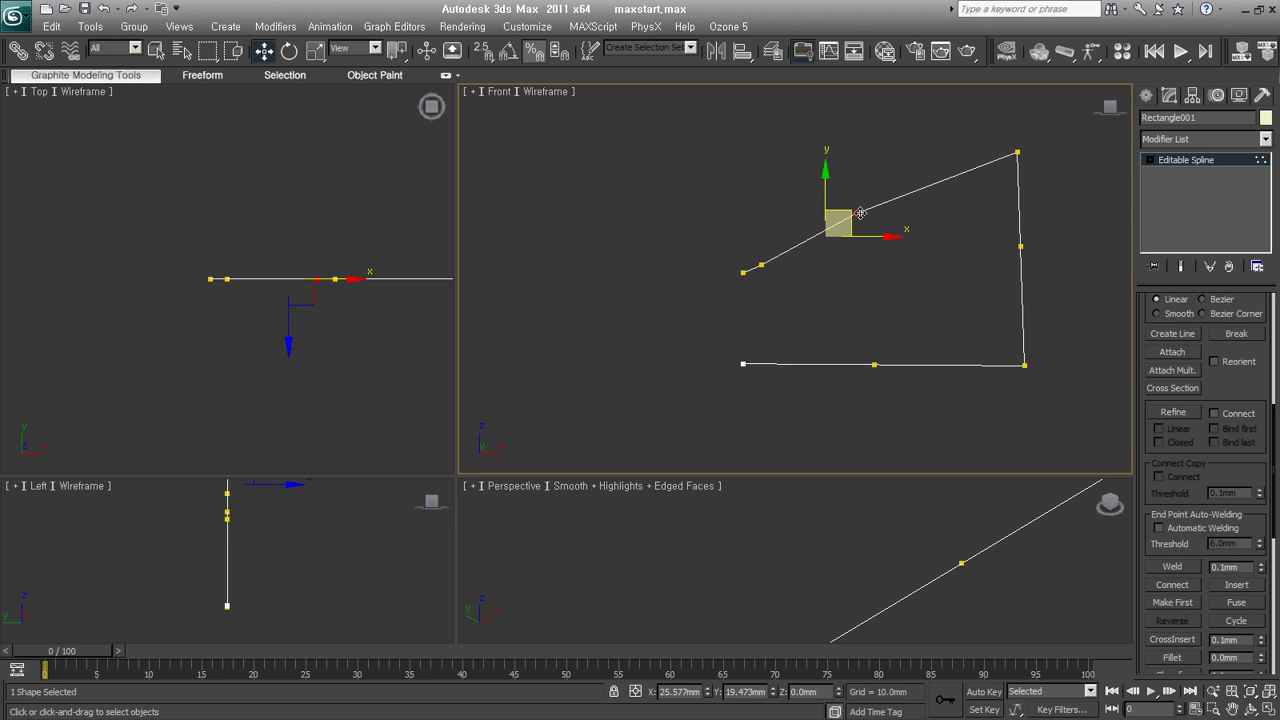
{"action": "left_click_drag", "start_coordinate": [756, 172], "coordinate": [1021, 403]}
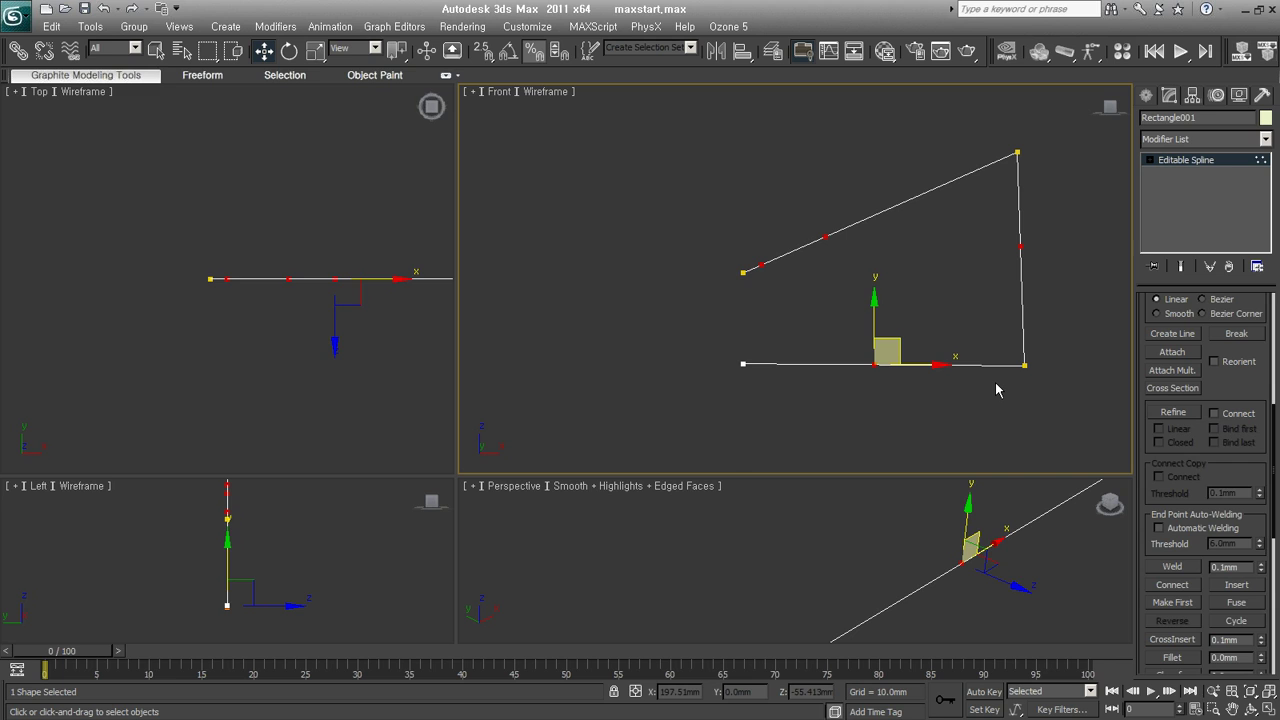
{"action": "key", "text": "Delete"}
Activate Insert in the Geometry rollout for adding new vertices.
{"action": "left_click_drag", "start_coordinate": [1240, 380], "coordinate": [1237, 294]}
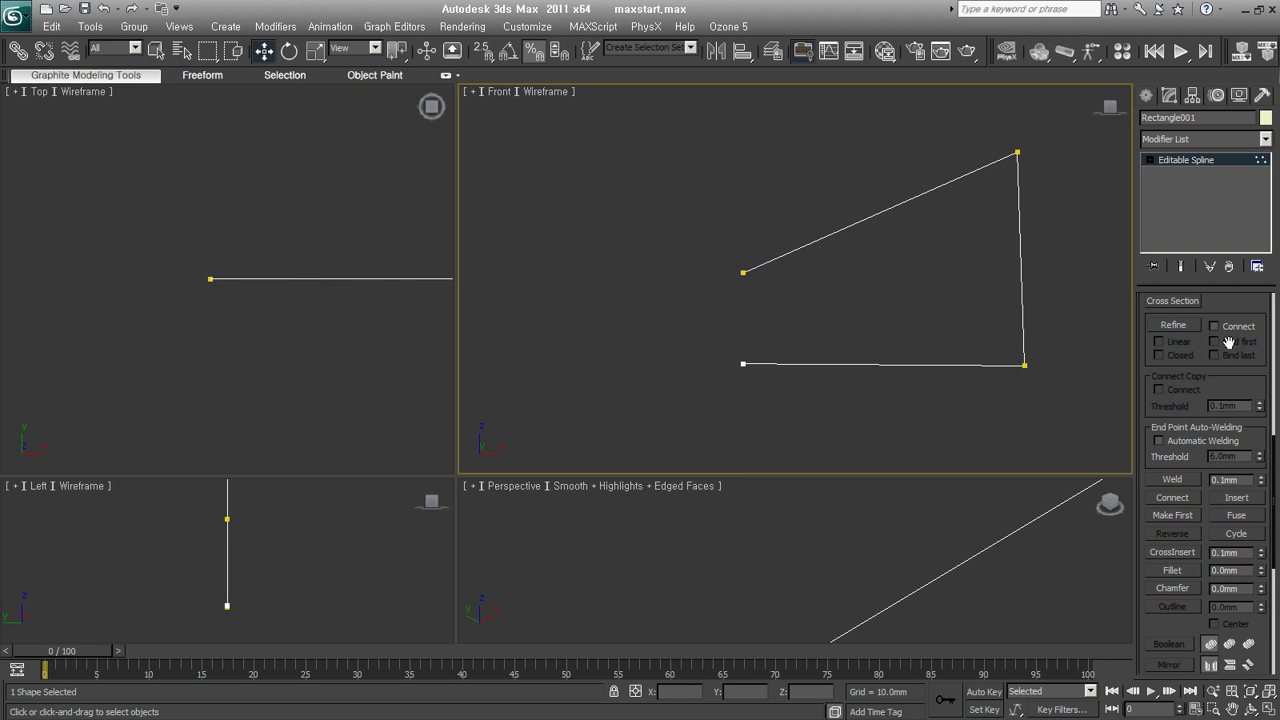
{"action": "mouse_move", "coordinate": [1229, 343]}
{"action": "left_mouse_down"}
{"action": "mouse_move", "coordinate": [1216, 519]}
{"action": "mouse_move", "coordinate": [1220, 392]}
{"action": "left_mouse_up"}
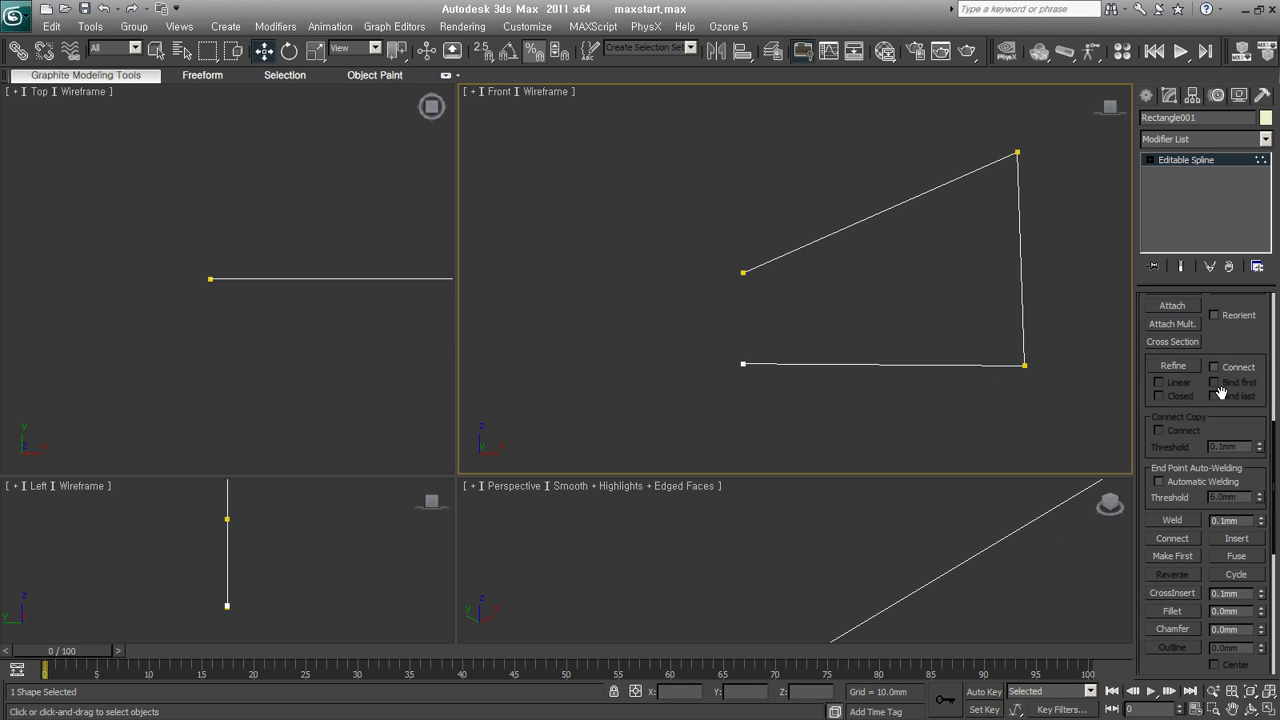
{"action": "left_click", "coordinate": [1236, 538]}
{"action": "left_click_drag", "start_coordinate": [1228, 527], "coordinate": [1232, 449]}
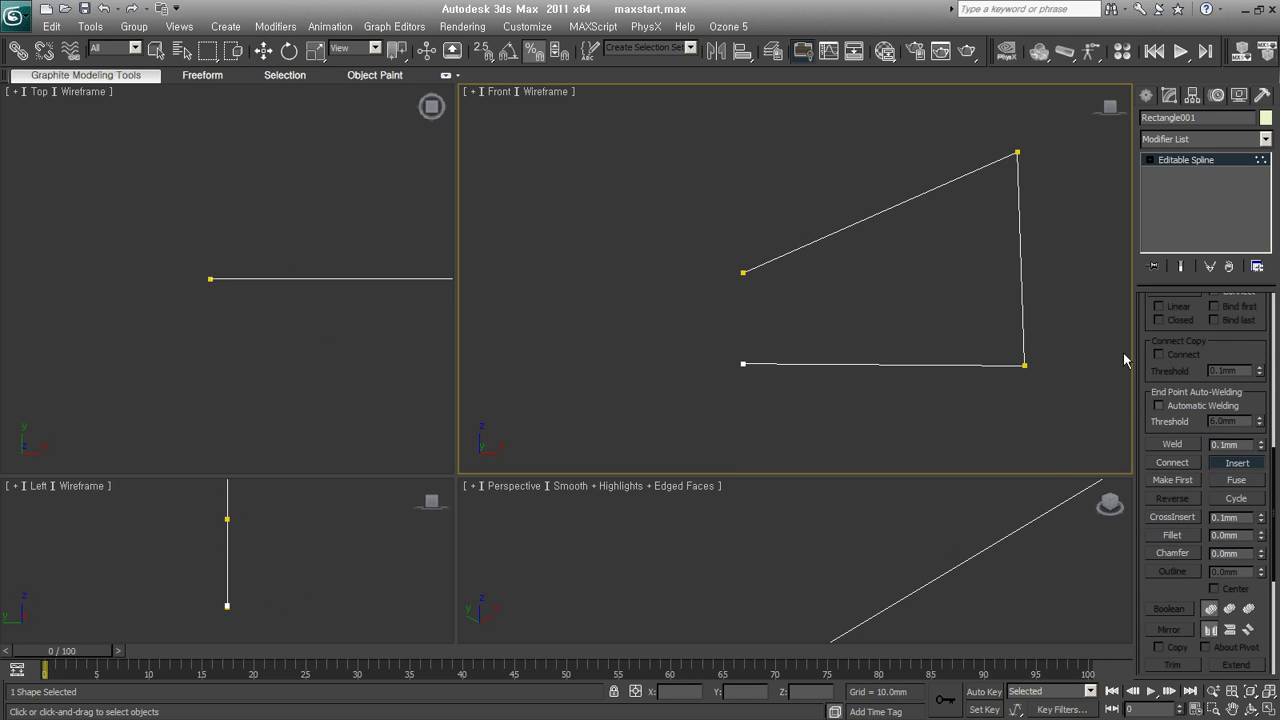
Try inserting points on the upper and bottom edges, then undo the dipped bottom point.
{"action": "left_click", "coordinate": [755, 267]}
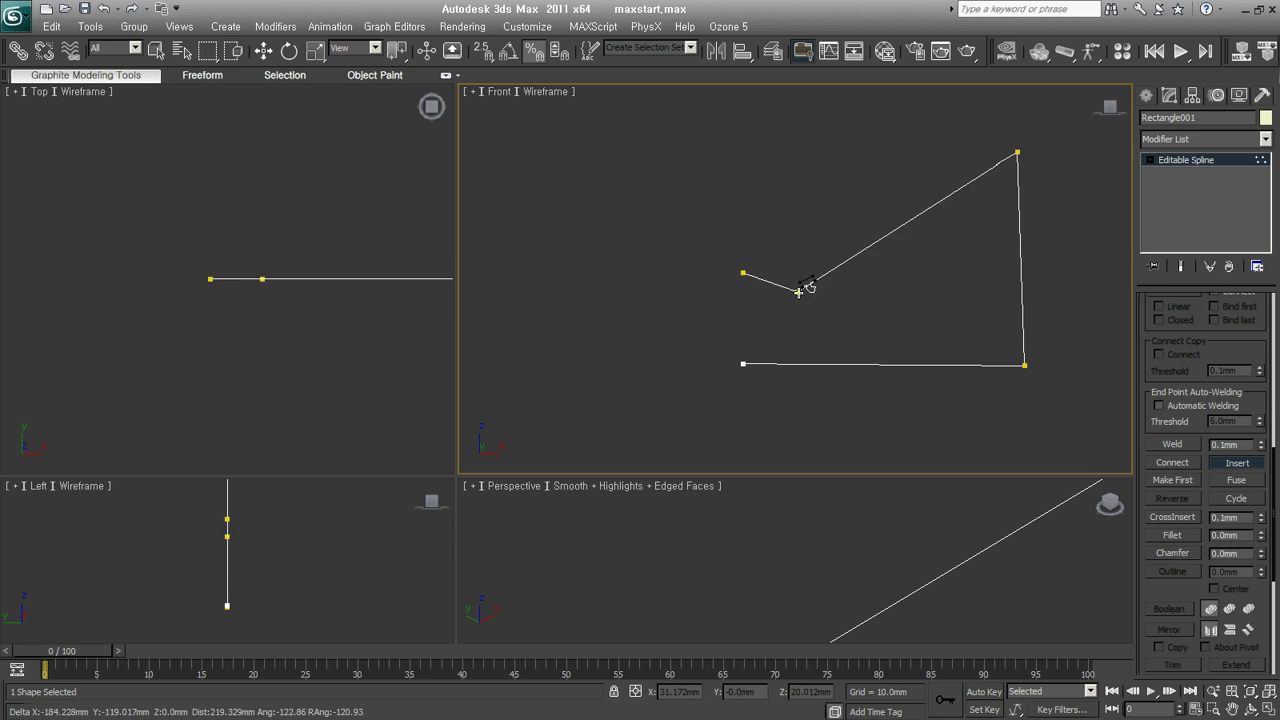
{"action": "right_click", "coordinate": [794, 243]}
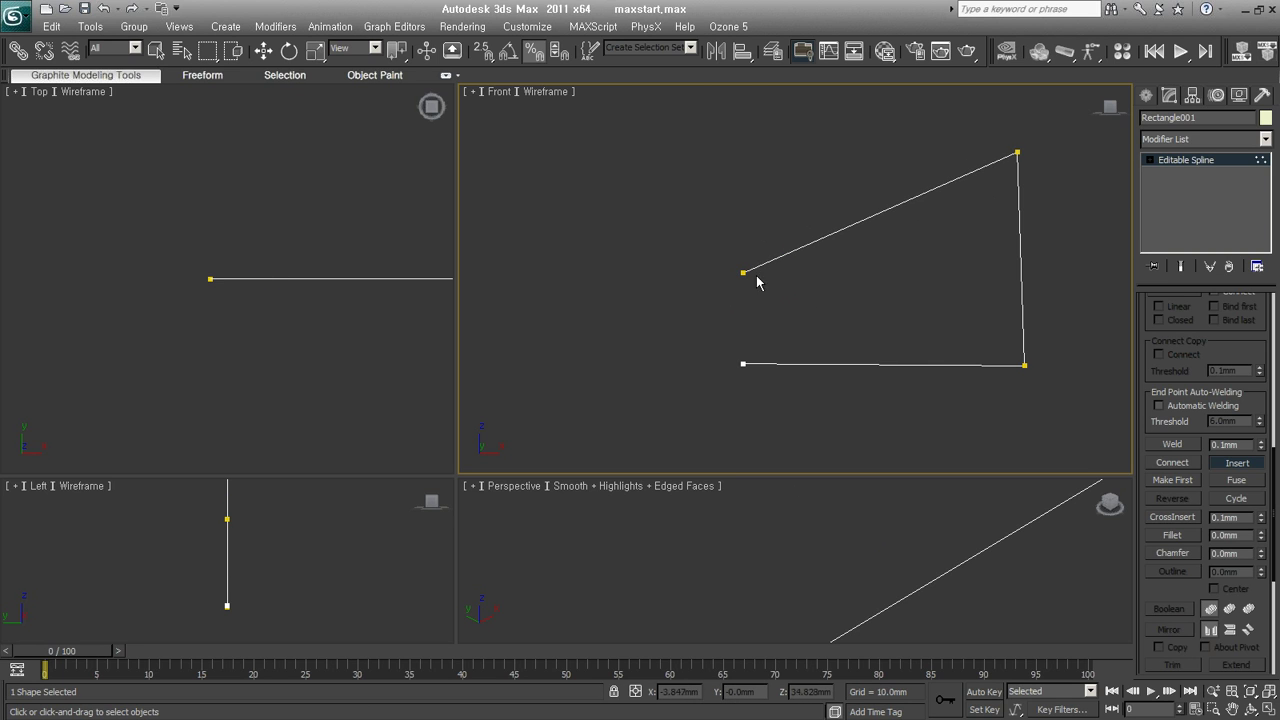
{"action": "left_click", "coordinate": [776, 364]}
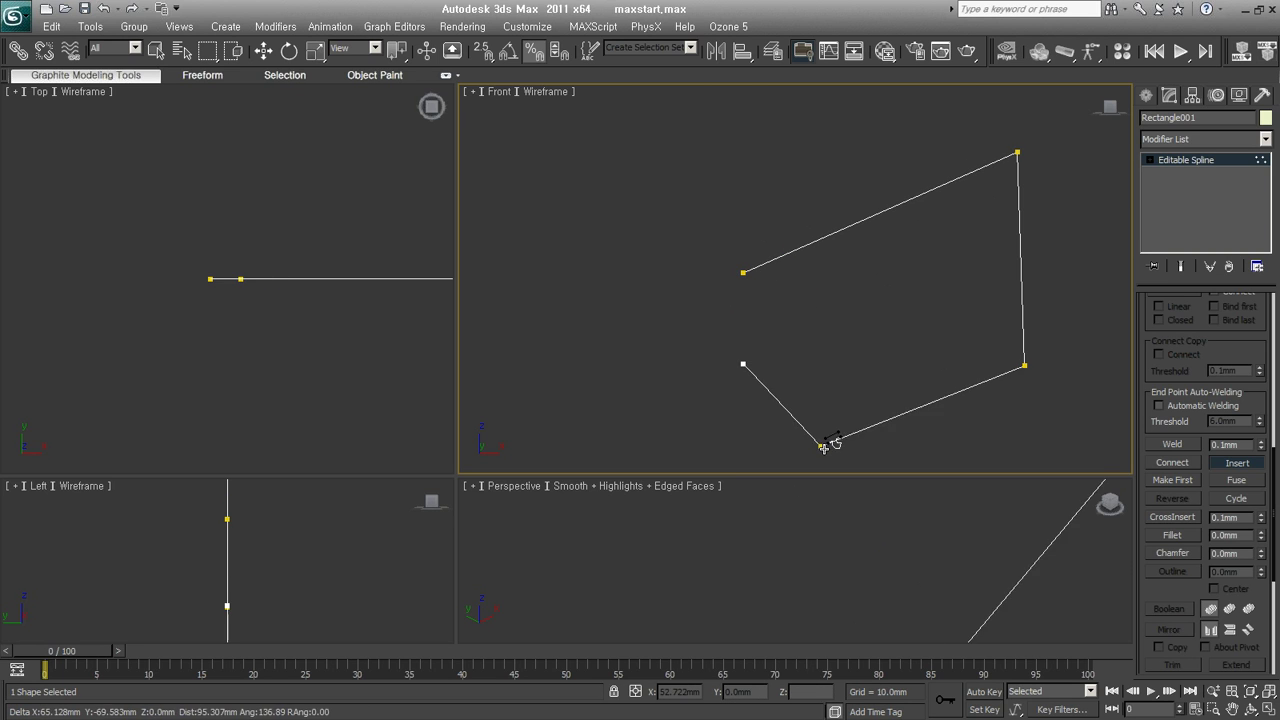
{"action": "left_click", "coordinate": [880, 427]}
{"action": "right_click", "coordinate": [1078, 430]}
{"action": "key", "text": "ctrl+z"}
{"action": "mouse_move", "coordinate": [744, 362]}
{"action": "left_mouse_down"}
{"action": "mouse_move", "coordinate": [786, 331]}
{"action": "mouse_move", "coordinate": [737, 374]}
{"action": "left_mouse_up"}
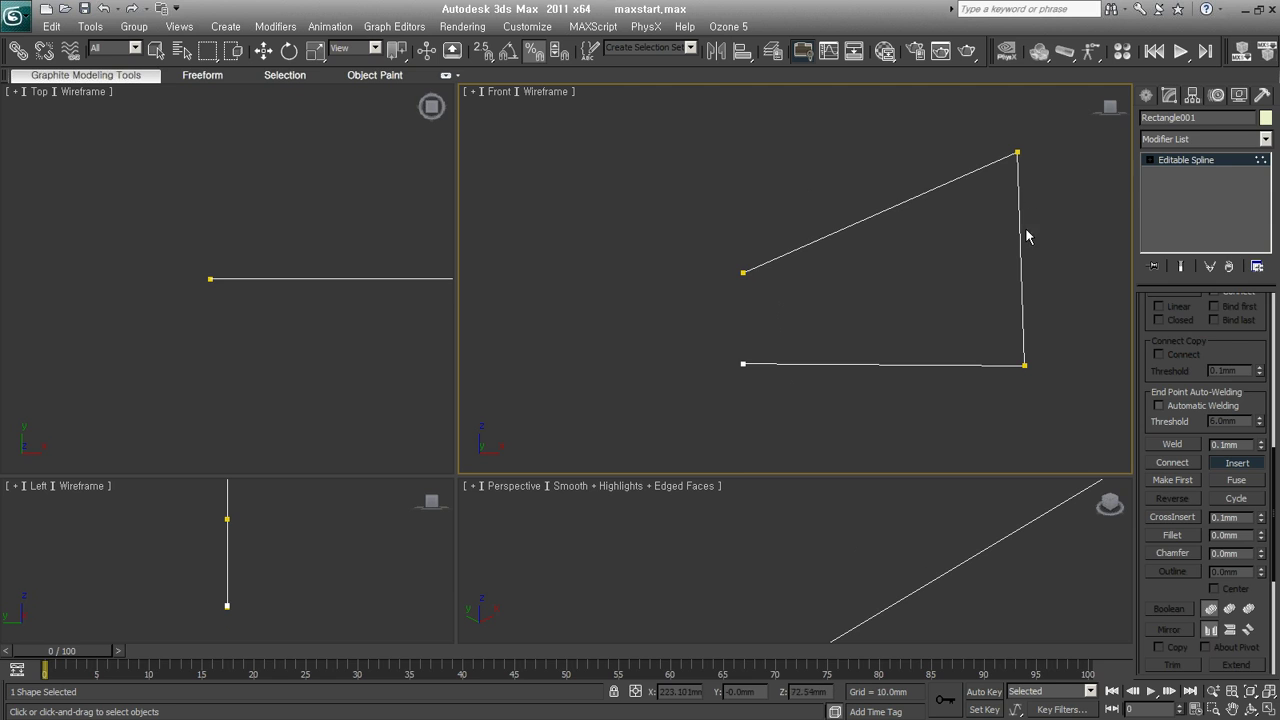
Insert three raised points along the bottom edge, the last near the right end.
{"action": "left_click", "coordinate": [791, 363]}
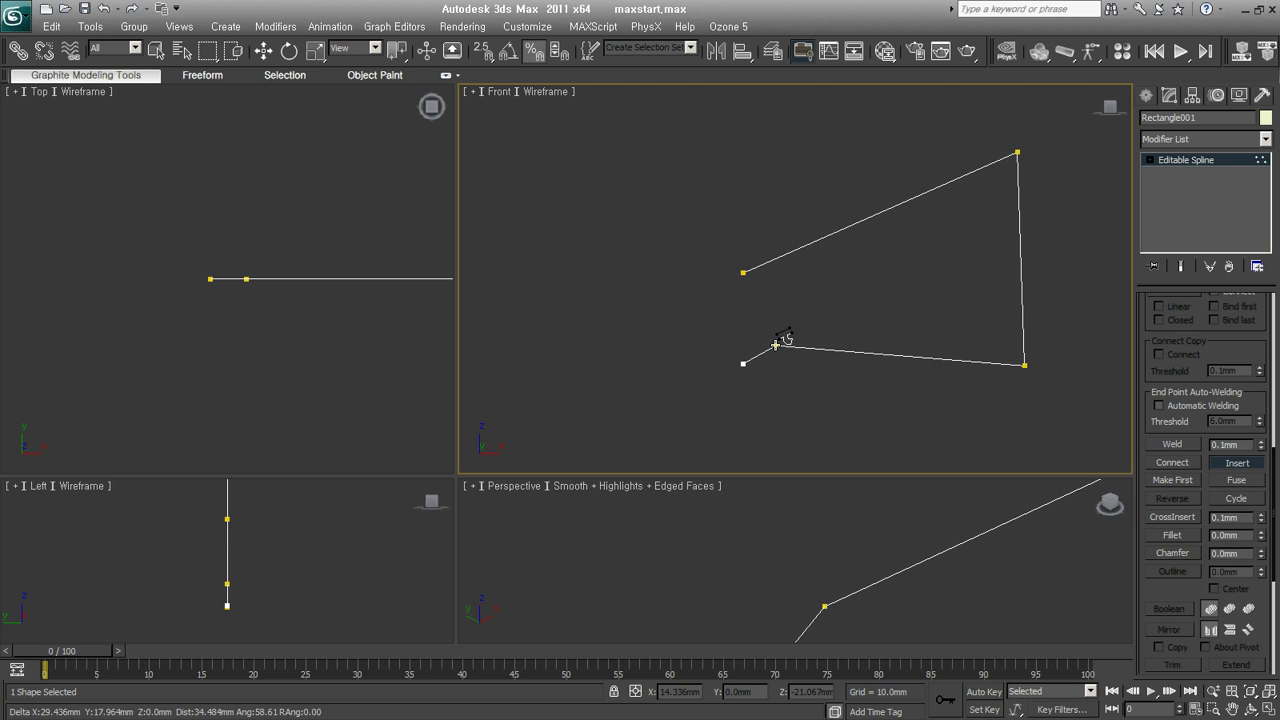
{"action": "left_click", "coordinate": [804, 329]}
{"action": "left_click", "coordinate": [884, 315]}
{"action": "left_click", "coordinate": [971, 320]}
{"action": "right_click", "coordinate": [980, 314]}
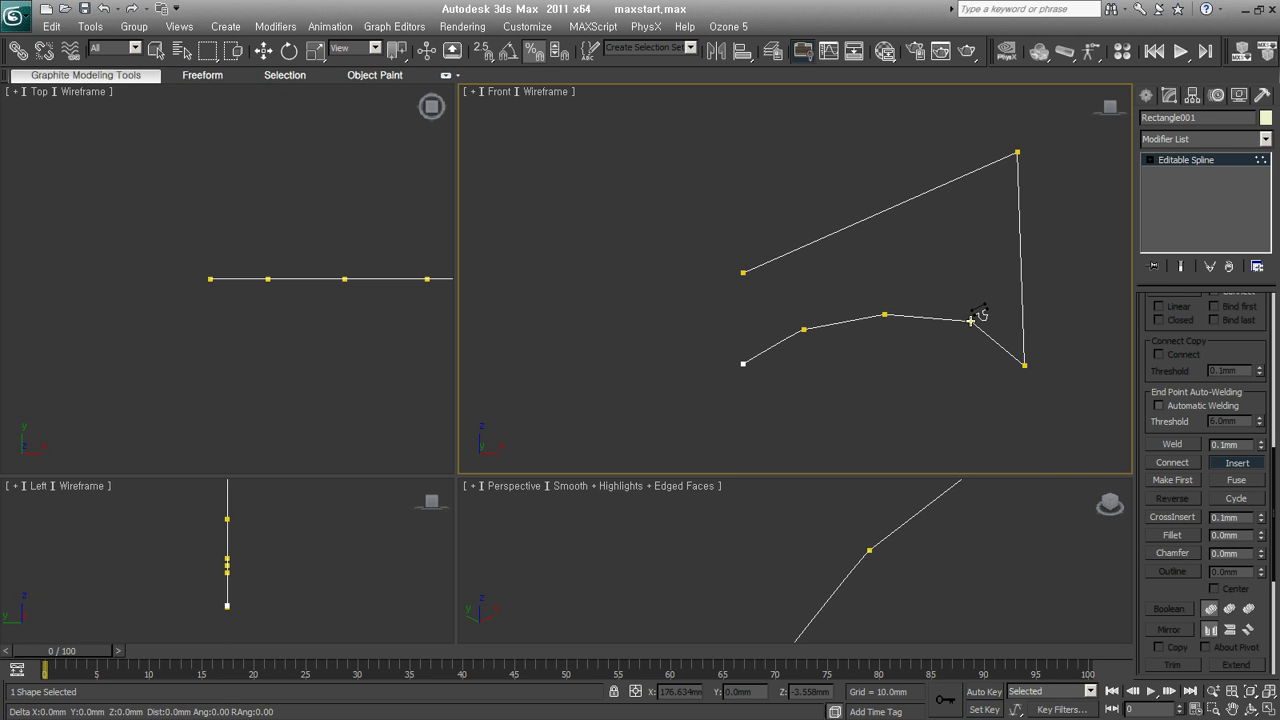
Insert points along the top edge, ending with a small peak near its left end.
{"action": "left_click", "coordinate": [986, 163]}
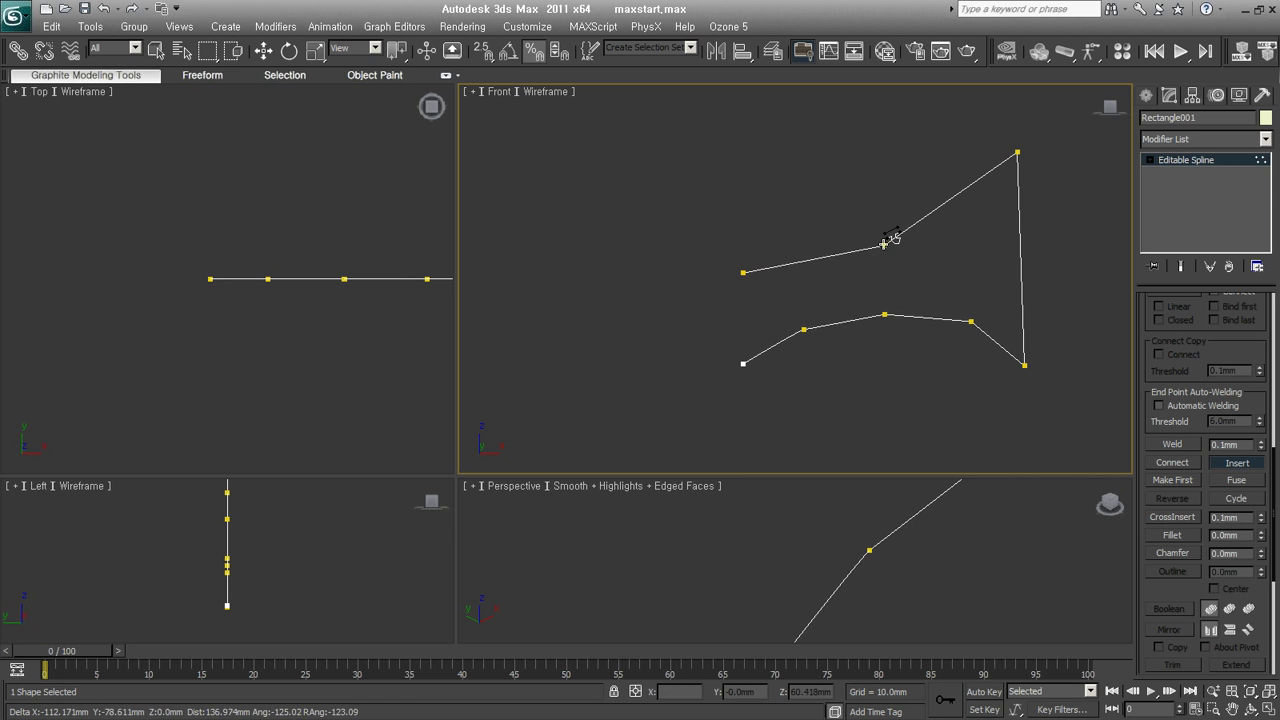
{"action": "left_click", "coordinate": [866, 250]}
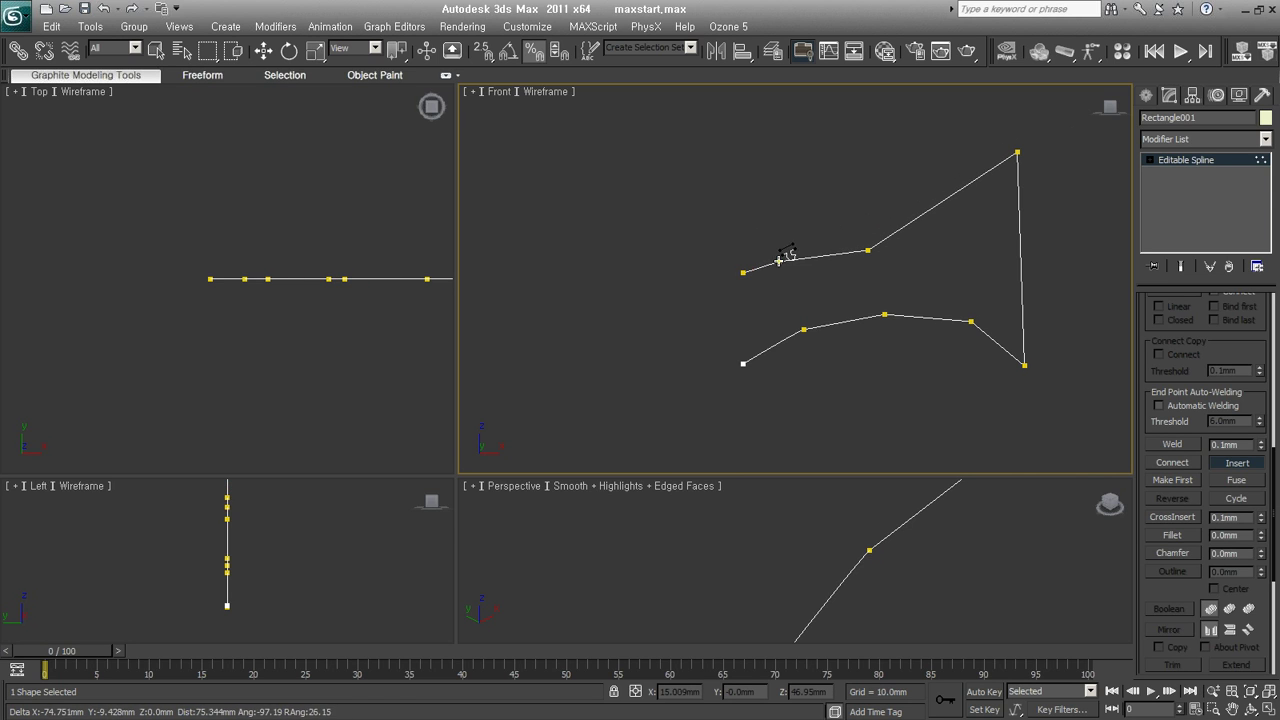
{"action": "left_click", "coordinate": [778, 271]}
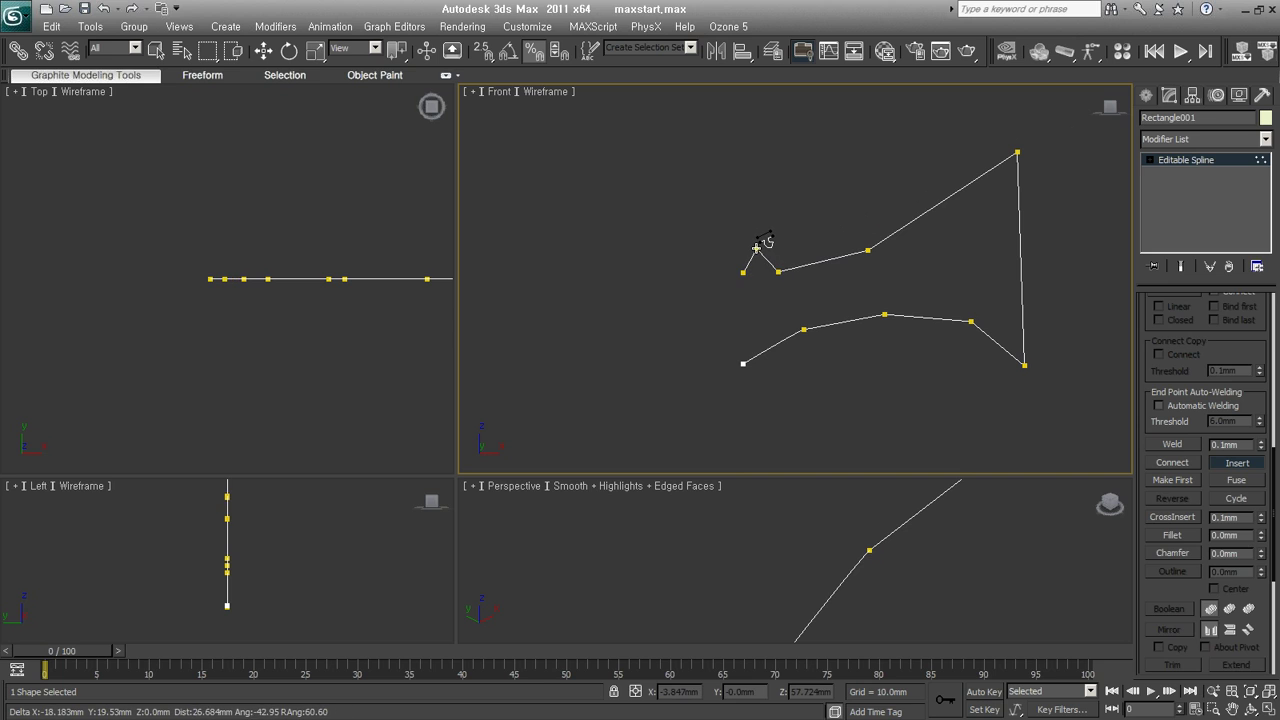
{"action": "left_click", "coordinate": [757, 247]}
{"action": "right_click", "coordinate": [765, 246]}
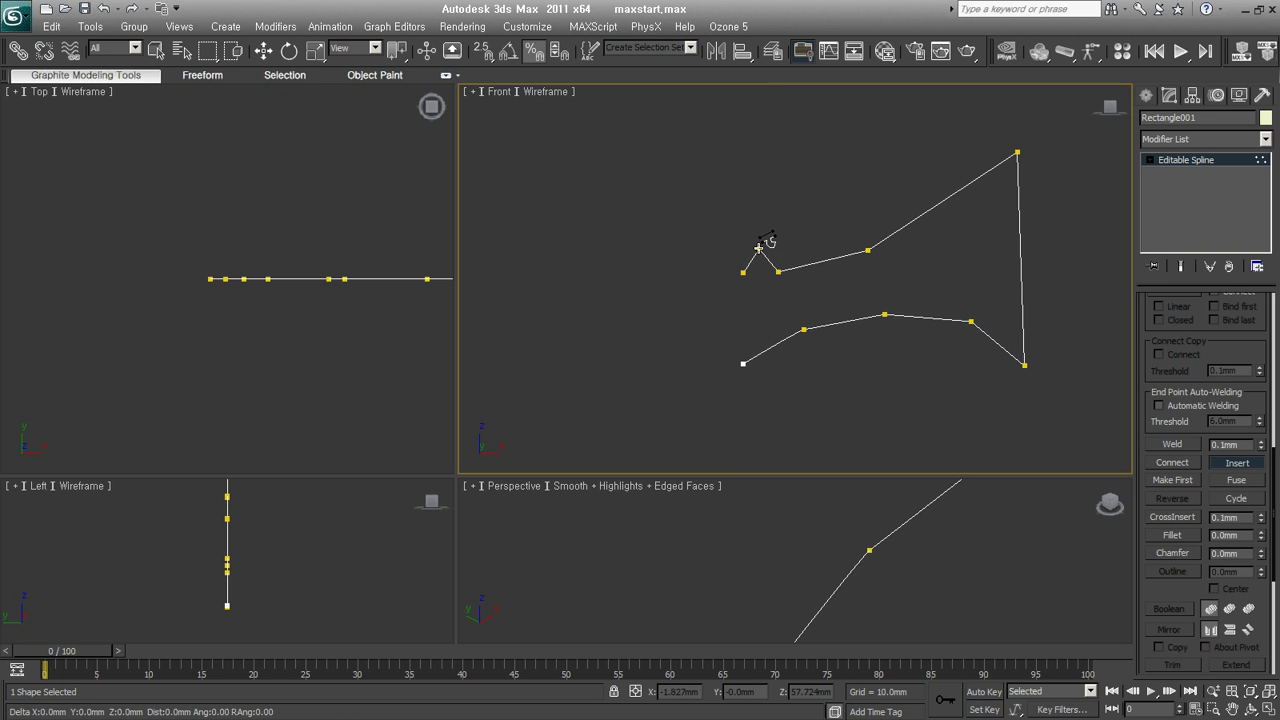
Nudge the left peak point down, shift a lower vertex, and raise the upper-edge vertex.
{"action": "key", "text": "w"}
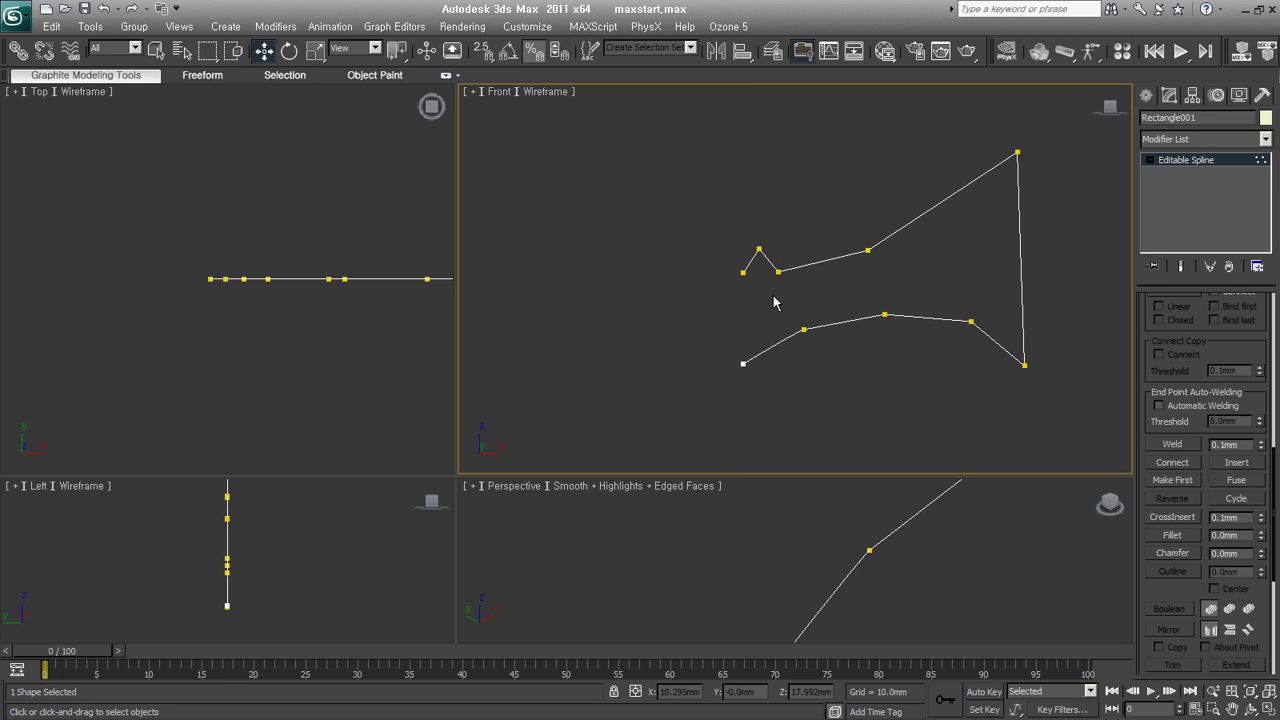
{"action": "left_click", "coordinate": [759, 249]}
{"action": "left_click_drag", "start_coordinate": [786, 233], "coordinate": [782, 243]}
{"action": "left_click", "coordinate": [771, 288]}
{"action": "left_click", "coordinate": [778, 271]}
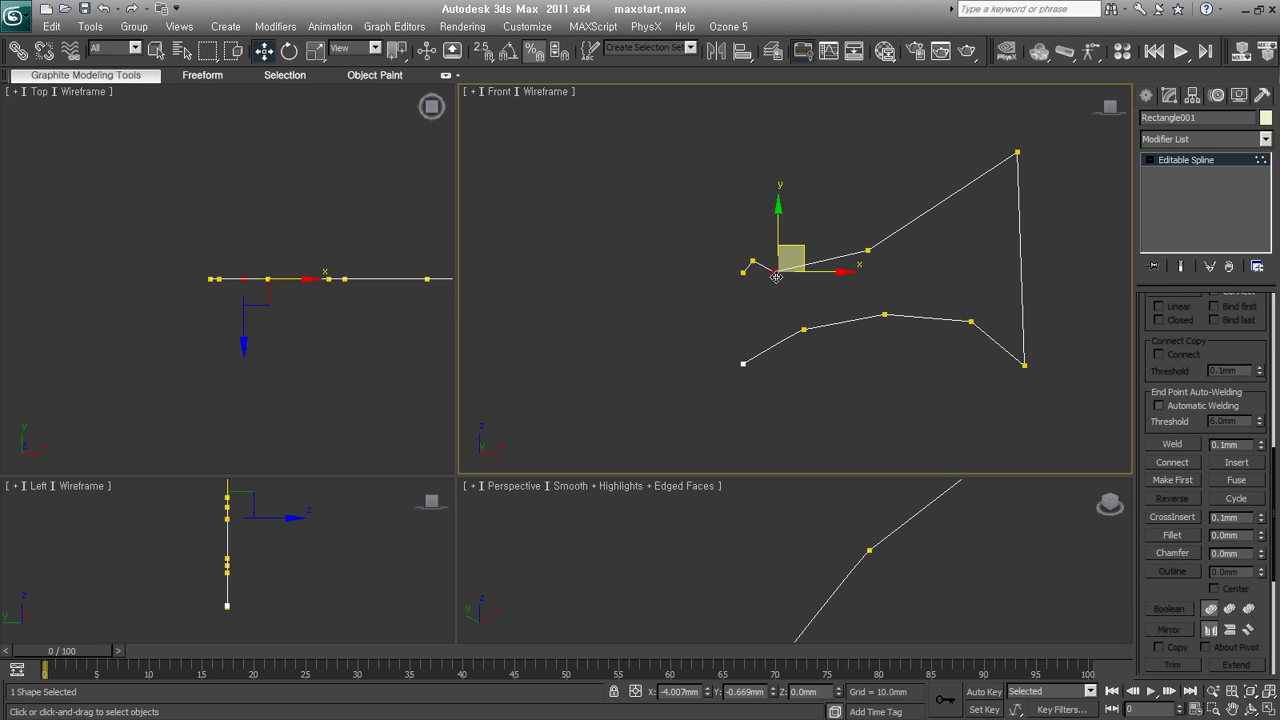
{"action": "left_click_drag", "start_coordinate": [778, 271], "coordinate": [764, 279]}
{"action": "left_click", "coordinate": [847, 271]}
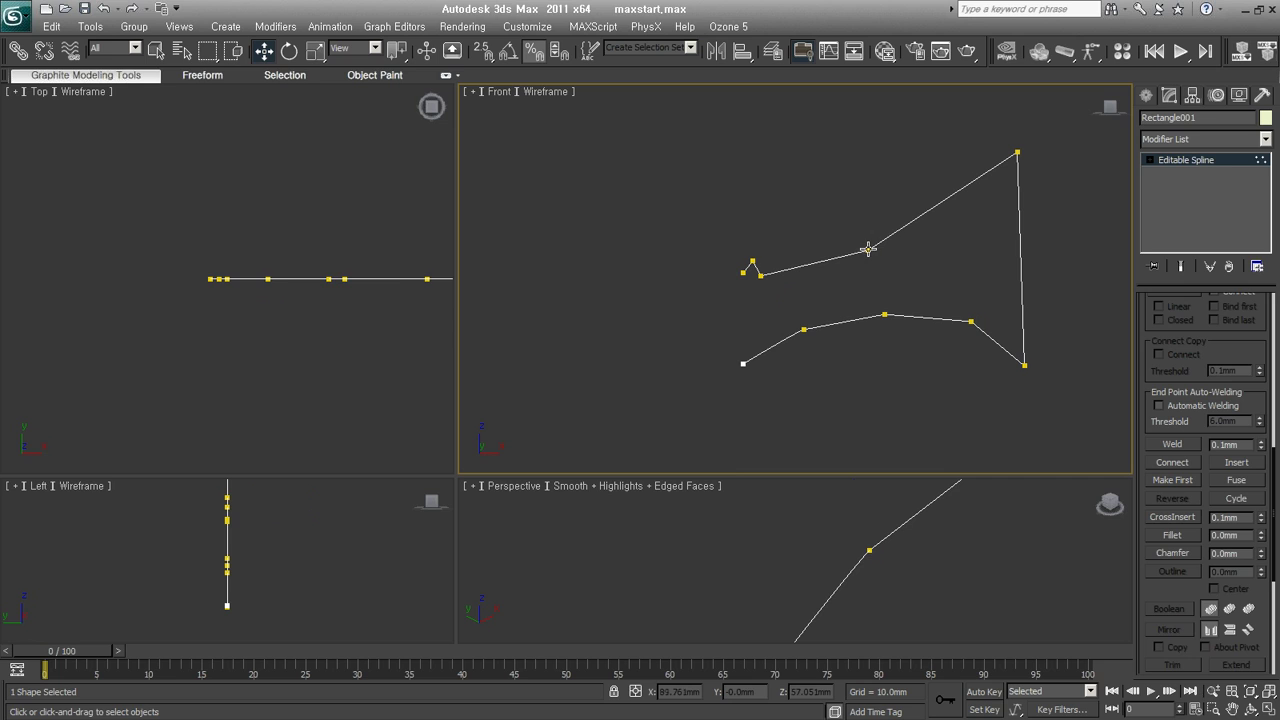
{"action": "left_click", "coordinate": [868, 249]}
{"action": "left_click_drag", "start_coordinate": [868, 249], "coordinate": [860, 211]}
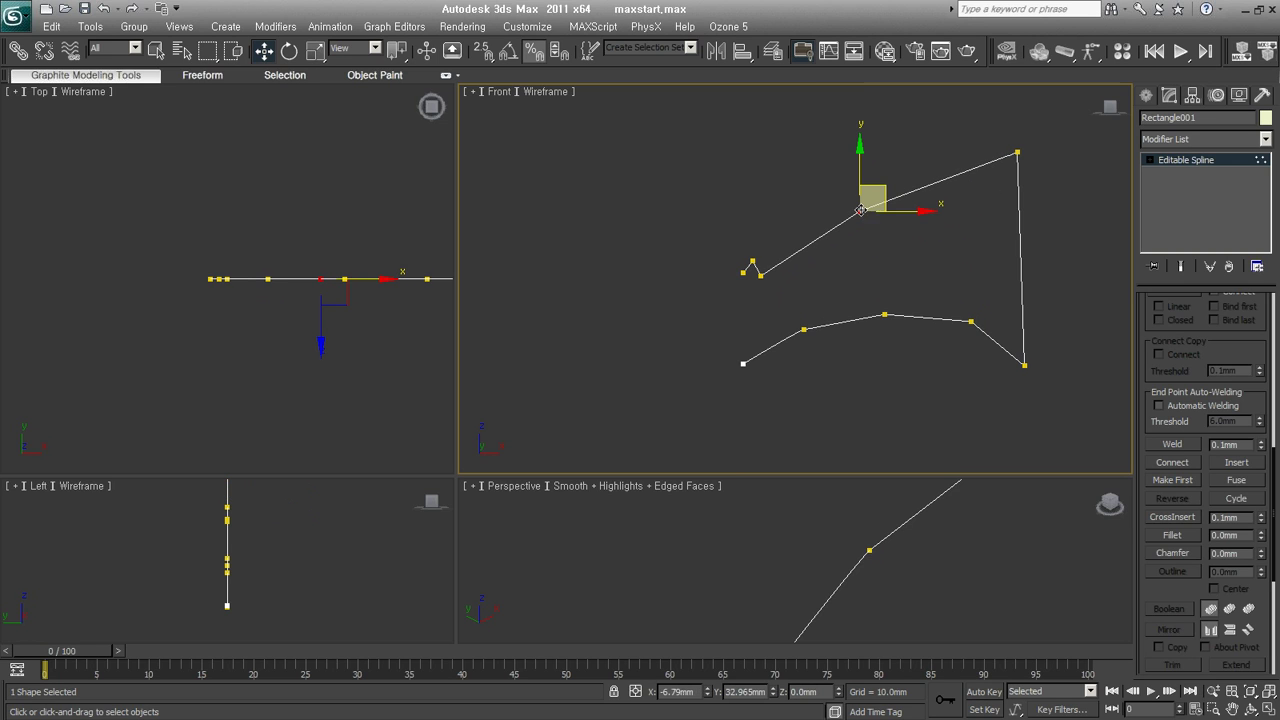
{"action": "left_click", "coordinate": [867, 436]}
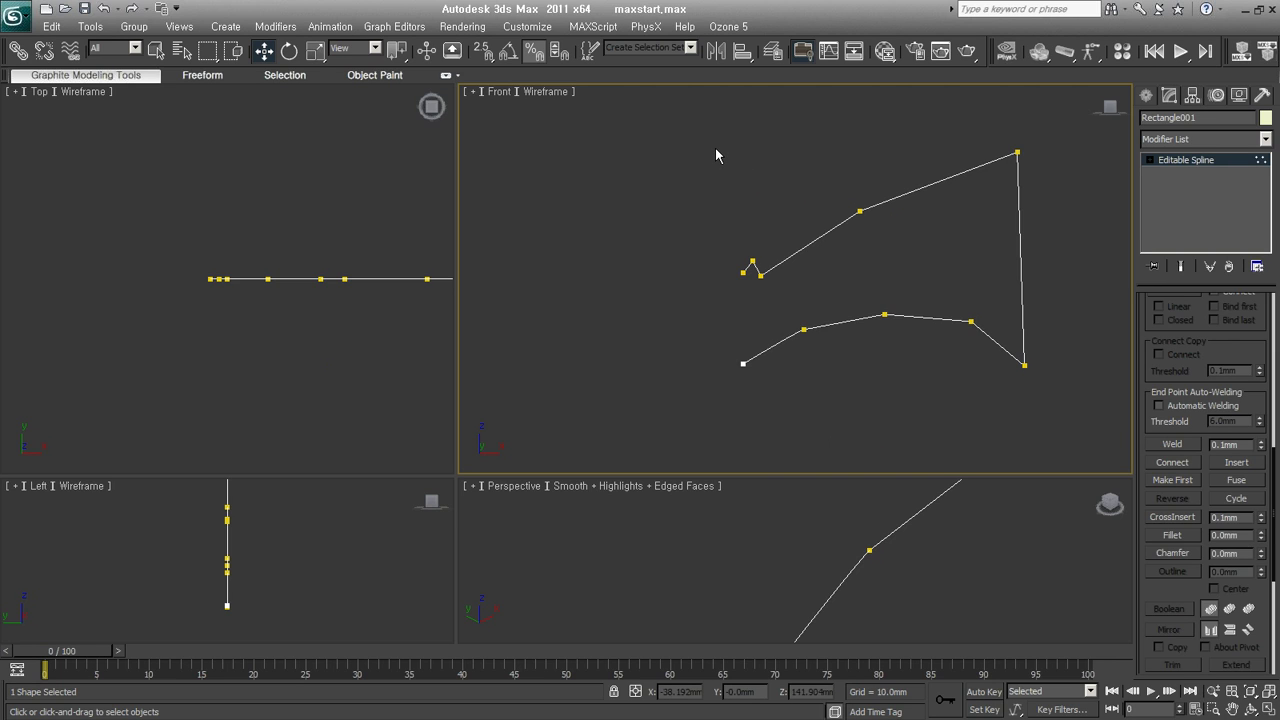
Select every vertex of the outline and set them all to Corner type.
{"action": "left_click_drag", "start_coordinate": [1089, 433], "coordinate": [734, 127]}
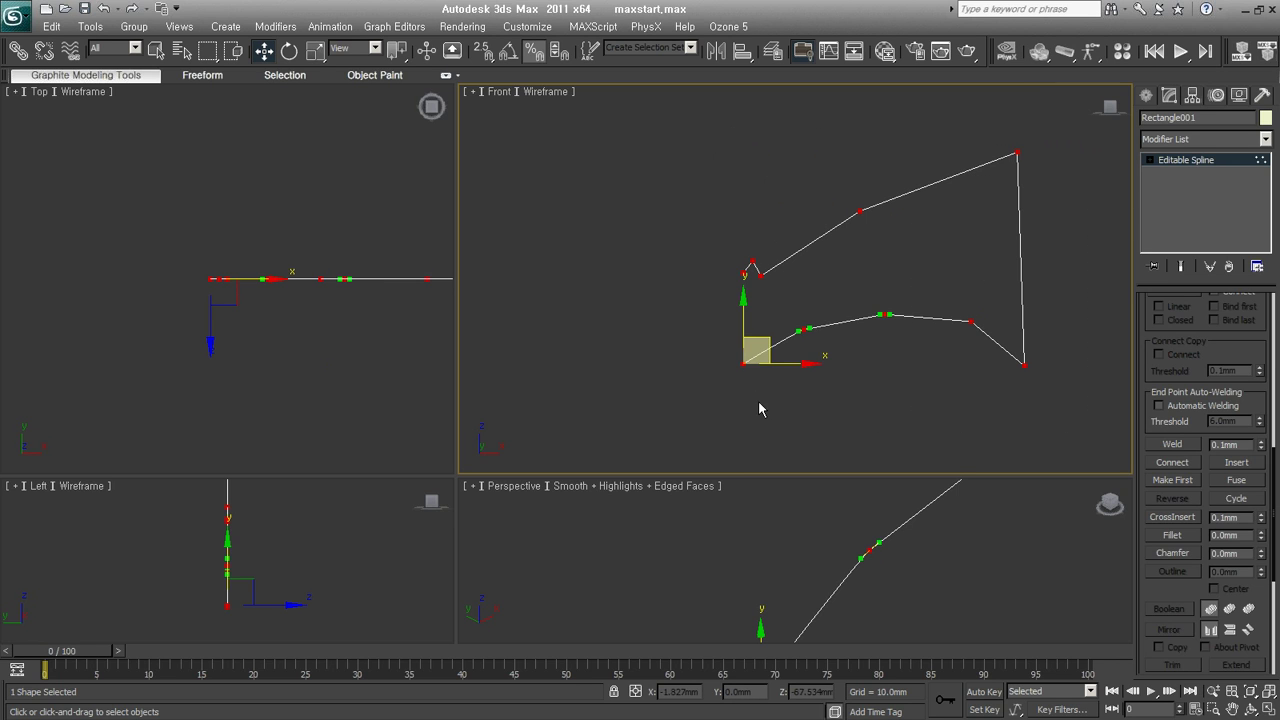
{"action": "right_click", "coordinate": [803, 328]}
{"action": "left_click", "coordinate": [780, 229]}
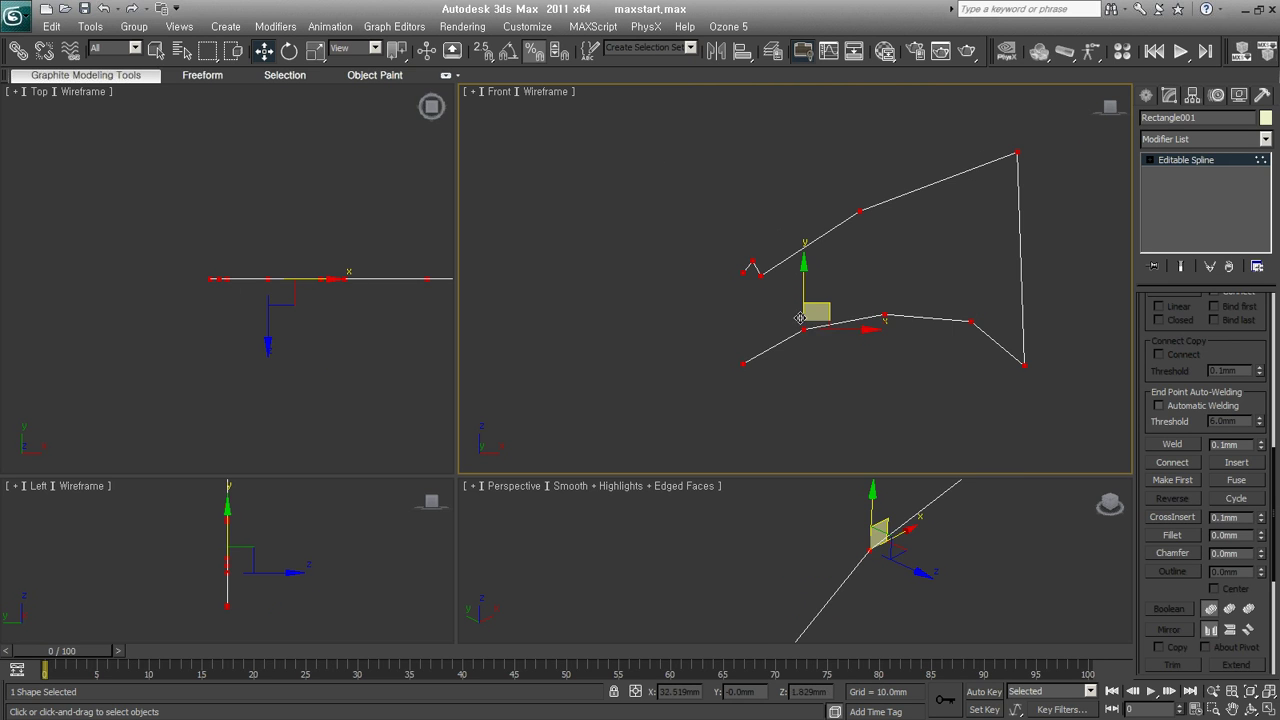
{"action": "right_click", "coordinate": [805, 334]}
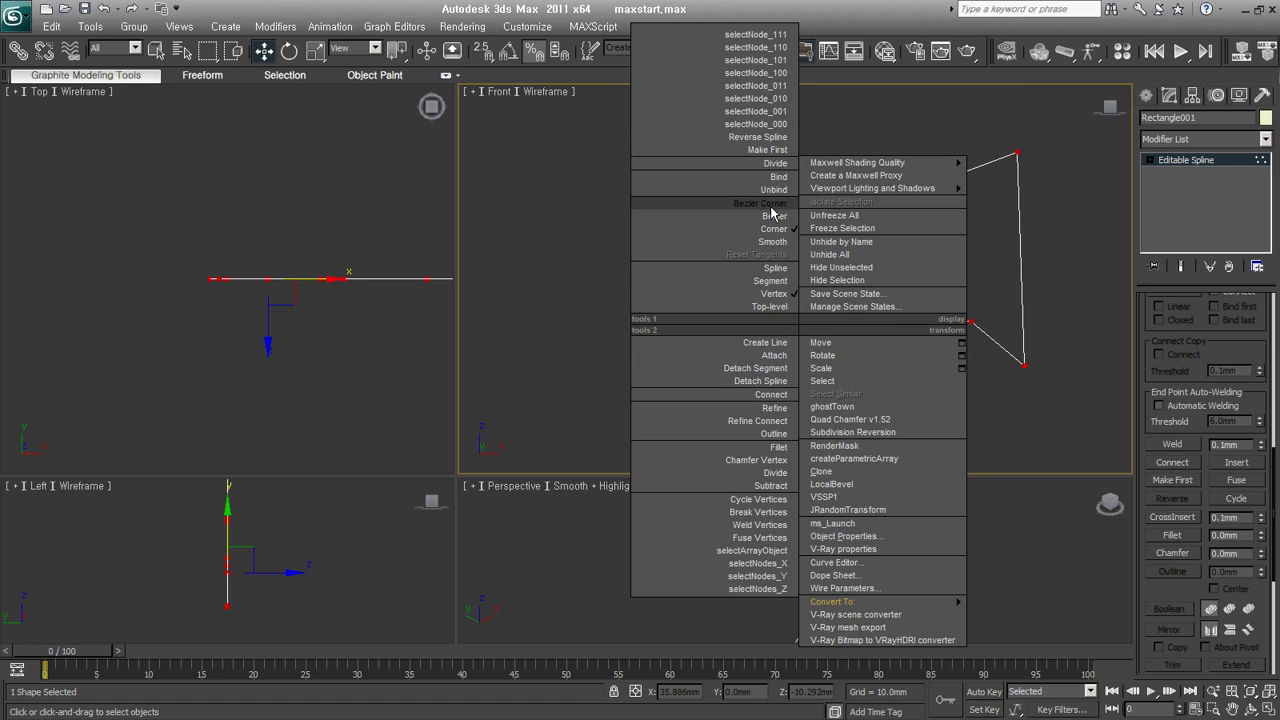
Convert all vertices to Bezier Corner and drag handles to curve the top edge.
{"action": "left_click", "coordinate": [771, 207]}
{"action": "left_click", "coordinate": [1025, 365]}
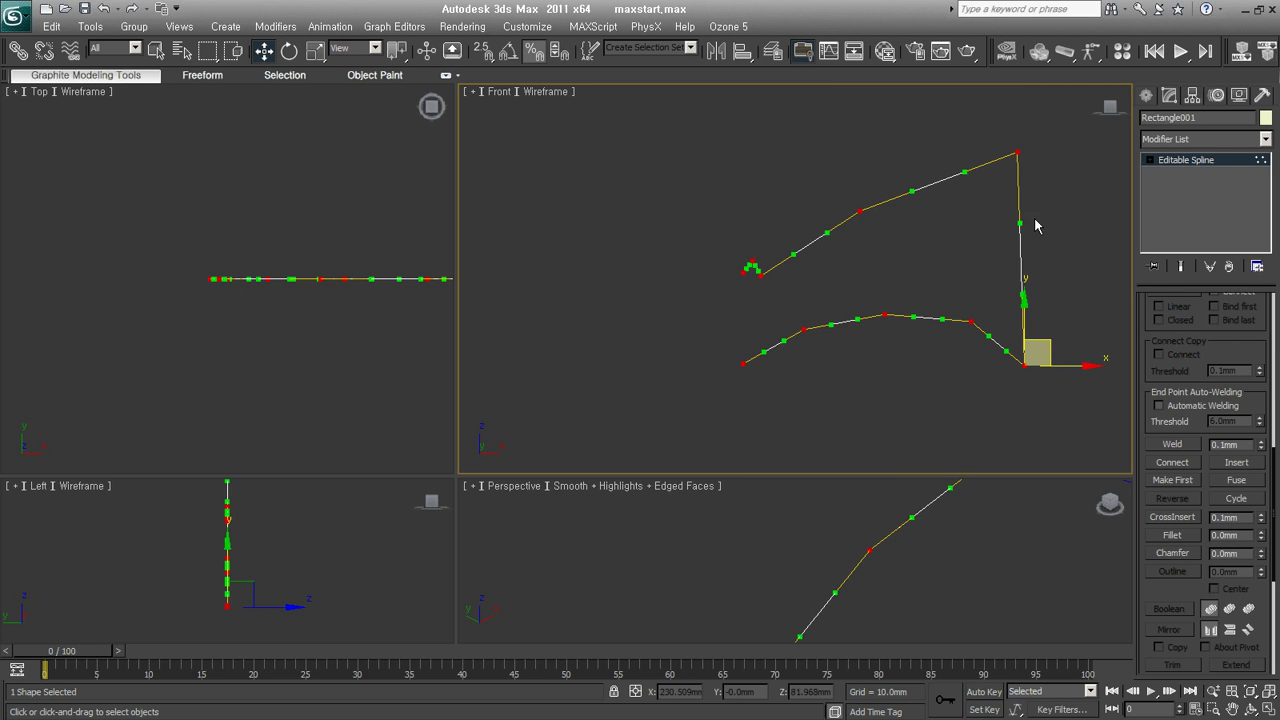
{"action": "left_click_drag", "start_coordinate": [907, 191], "coordinate": [907, 238]}
{"action": "left_click_drag", "start_coordinate": [963, 172], "coordinate": [973, 241]}
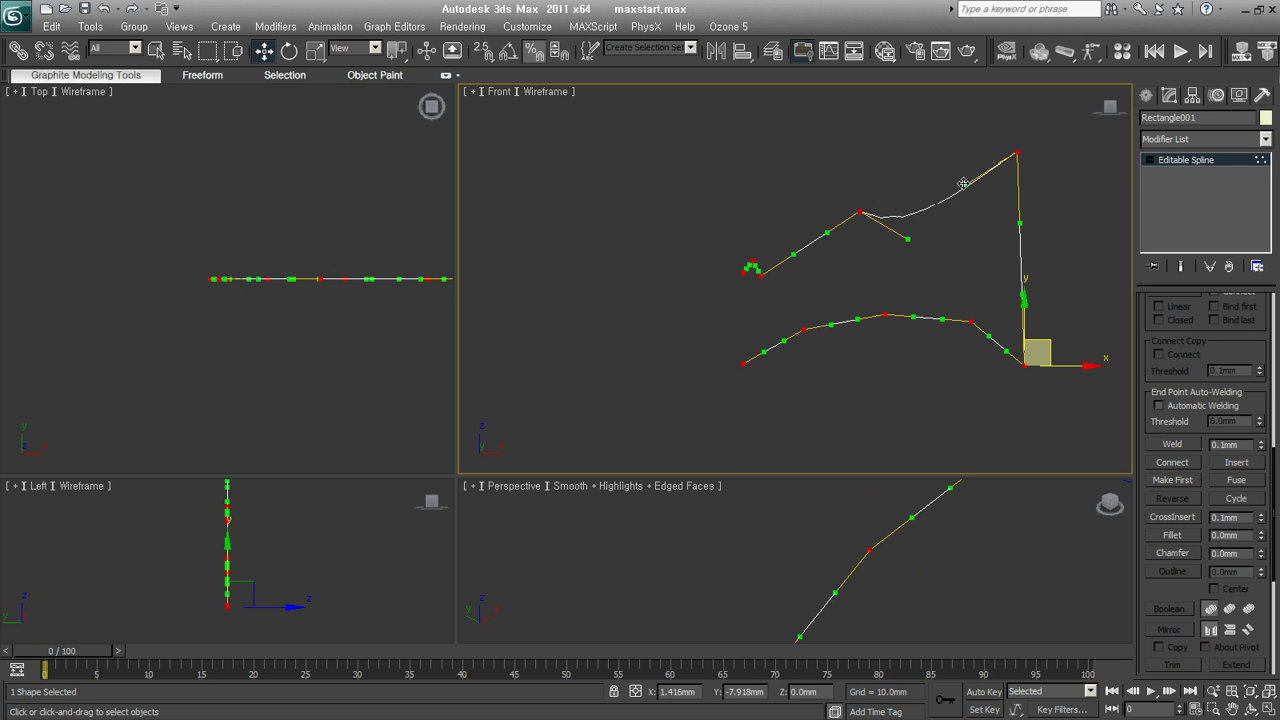
{"action": "mouse_move", "coordinate": [822, 235]}
{"action": "left_mouse_down"}
{"action": "mouse_move", "coordinate": [849, 266]}
{"action": "mouse_move", "coordinate": [784, 289]}
{"action": "left_mouse_up"}
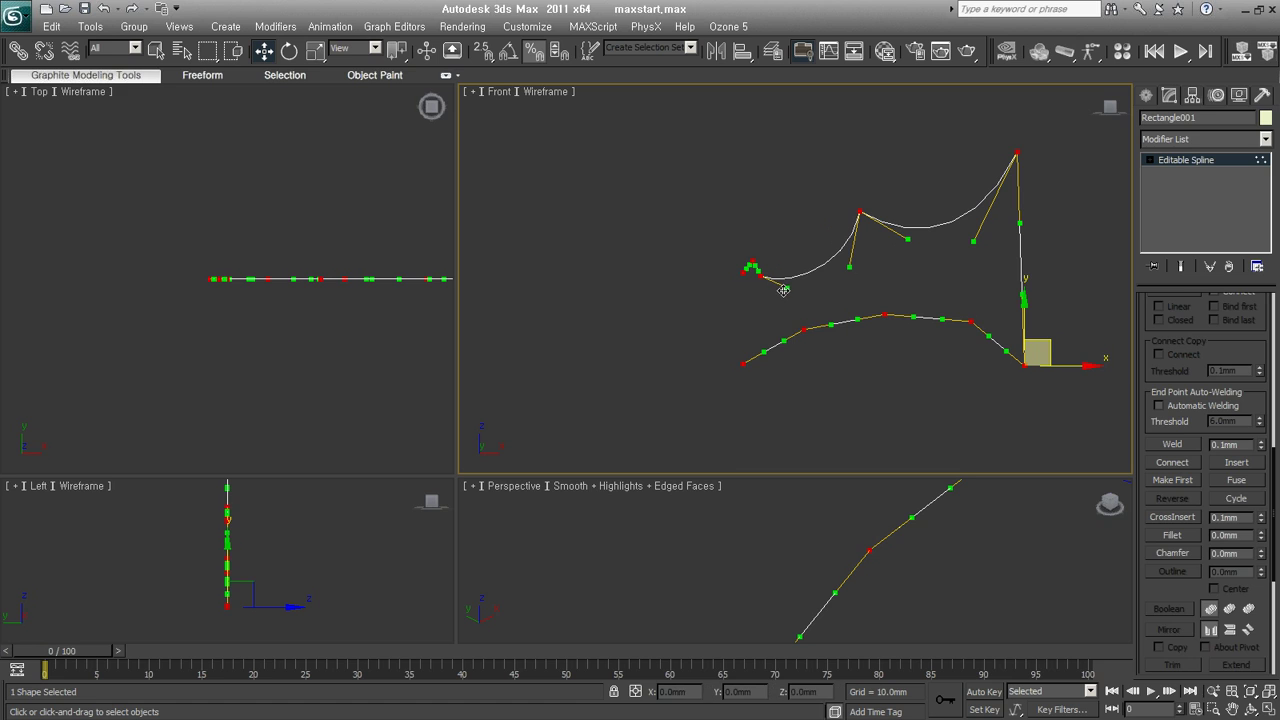
Drag the bottom vertices' handles to round and scallop the lower wing curve.
{"action": "left_click", "coordinate": [804, 329]}
{"action": "left_click_drag", "start_coordinate": [783, 342], "coordinate": [784, 323]}
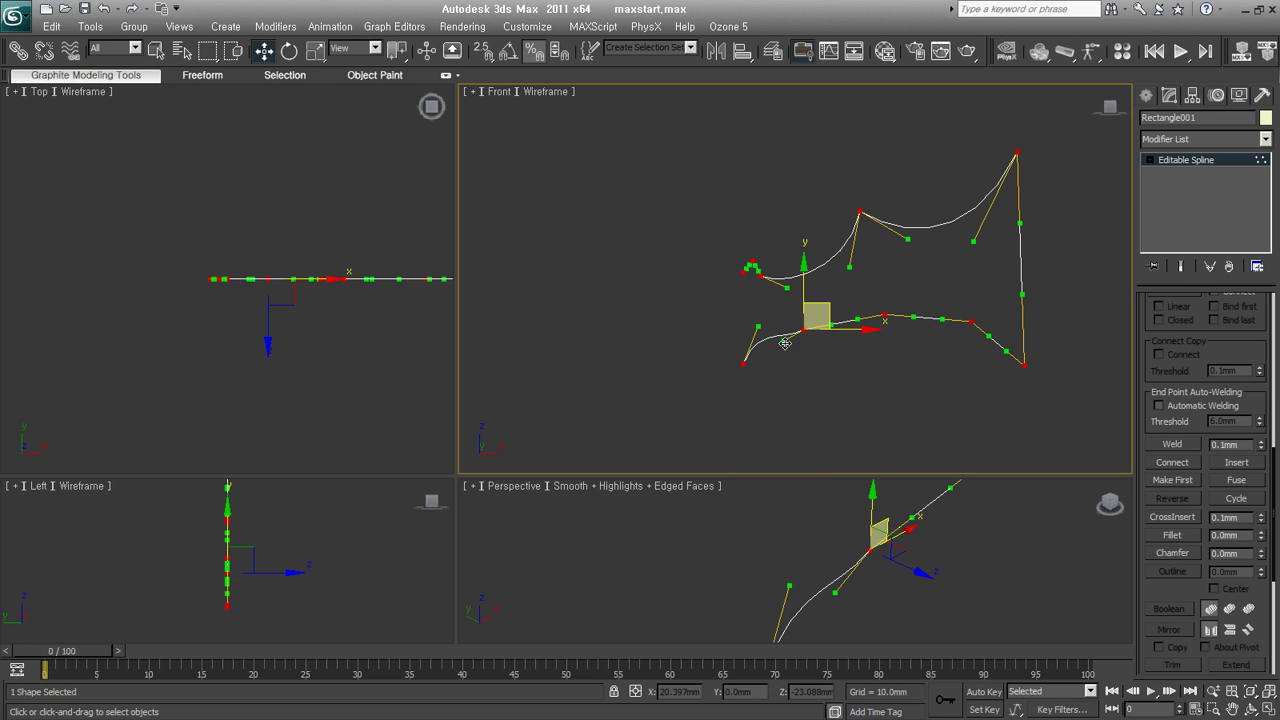
{"action": "left_click", "coordinate": [832, 324]}
{"action": "mouse_move", "coordinate": [832, 324]}
{"action": "left_mouse_down"}
{"action": "mouse_move", "coordinate": [821, 300]}
{"action": "mouse_move", "coordinate": [897, 287]}
{"action": "mouse_move", "coordinate": [940, 298]}
{"action": "left_mouse_up"}
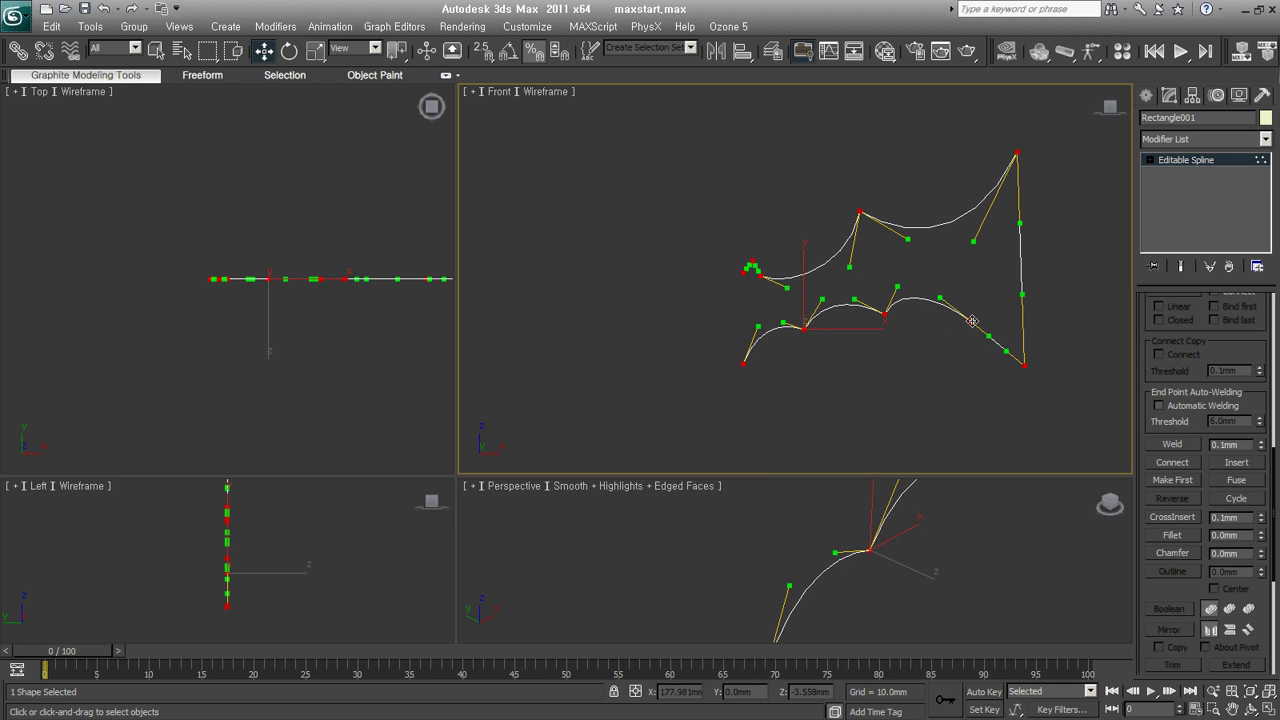
{"action": "left_click", "coordinate": [988, 335]}
{"action": "left_click_drag", "start_coordinate": [988, 335], "coordinate": [983, 307]}
{"action": "mouse_move", "coordinate": [1007, 351]}
{"action": "left_mouse_down"}
{"action": "mouse_move", "coordinate": [1012, 327]}
{"action": "mouse_move", "coordinate": [1087, 274]}
{"action": "left_mouse_up"}
Bulge the wing's right edge outward with its tangent handle and deselect the vertices.
{"action": "left_click", "coordinate": [1020, 222]}
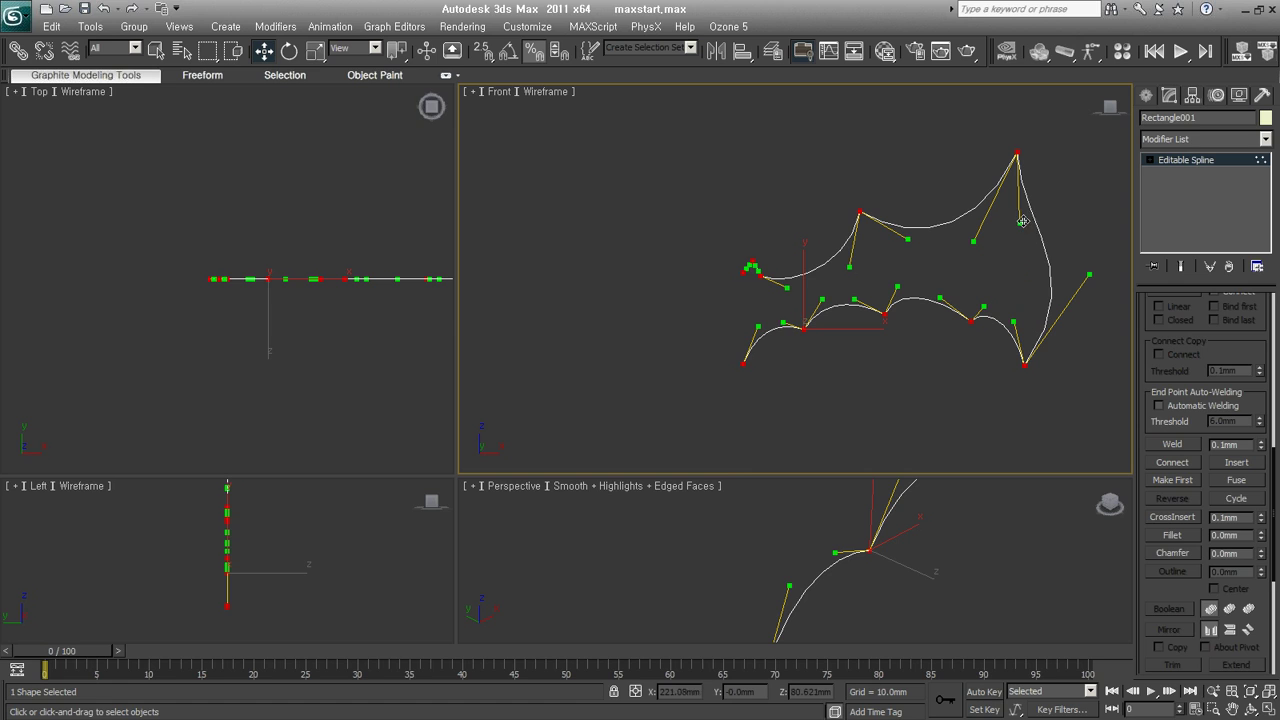
{"action": "left_click_drag", "start_coordinate": [1022, 222], "coordinate": [1040, 240]}
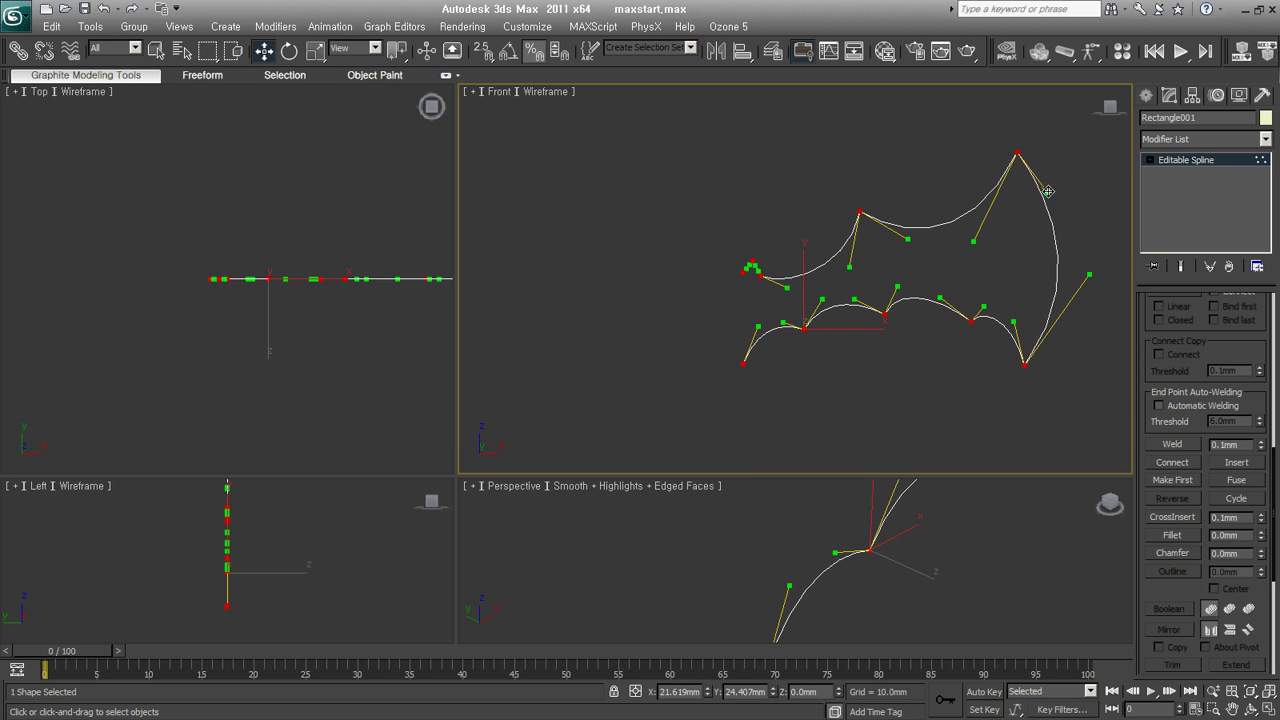
{"action": "left_click", "coordinate": [926, 416]}
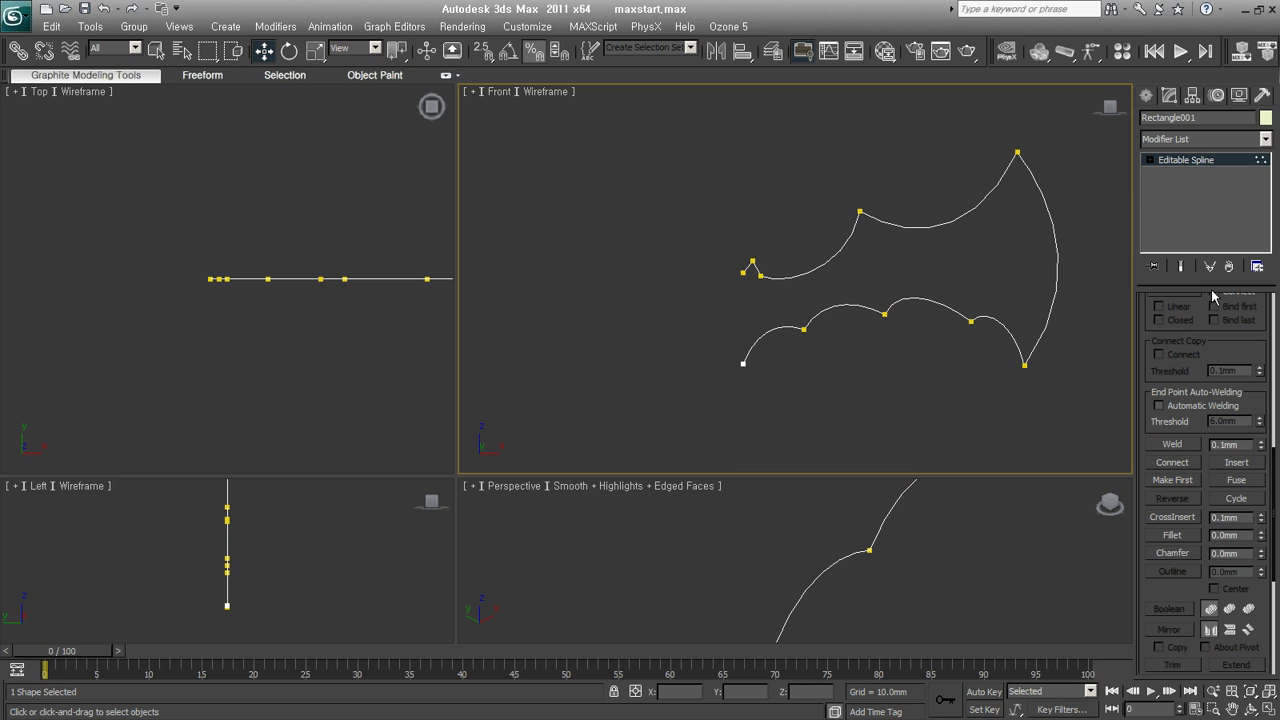
{"action": "left_click", "coordinate": [1151, 160]}
Mirror a copy of the half-wing spline and turn on End Point Automatic Welding.
{"action": "left_click", "coordinate": [1174, 199]}
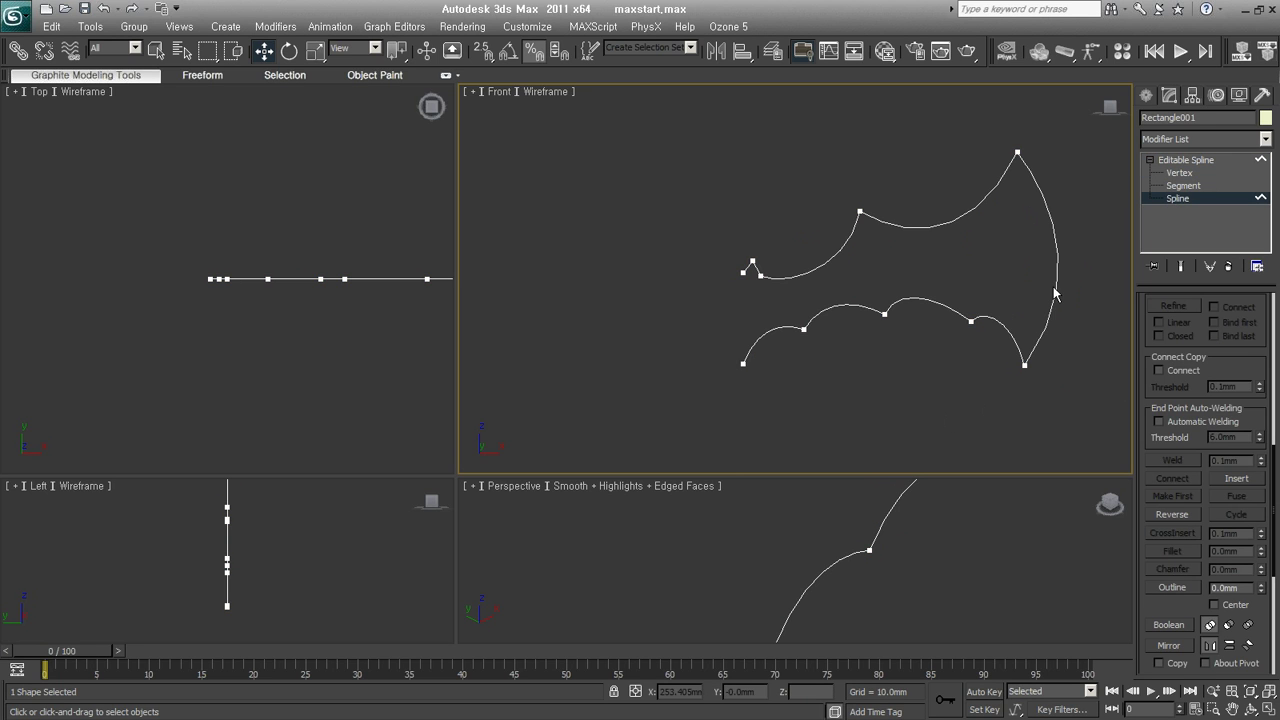
{"action": "left_click_drag", "start_coordinate": [1210, 401], "coordinate": [1217, 133]}
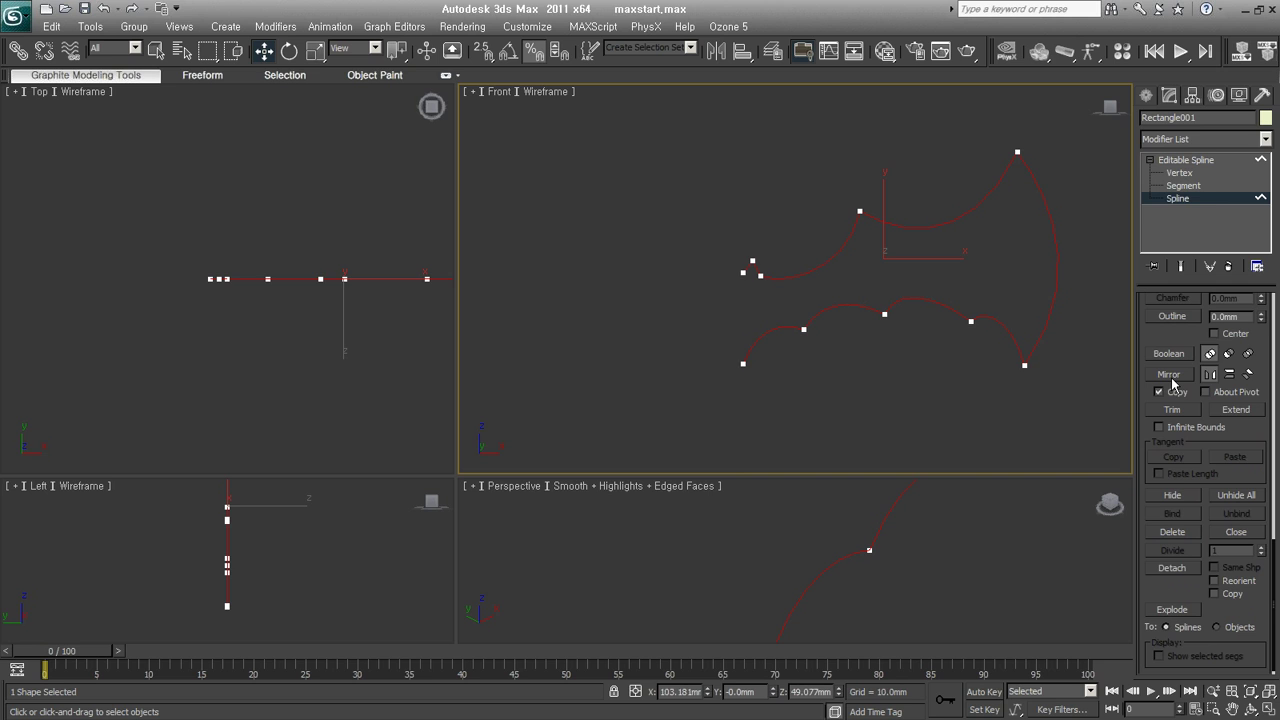
{"action": "left_click", "coordinate": [1170, 376]}
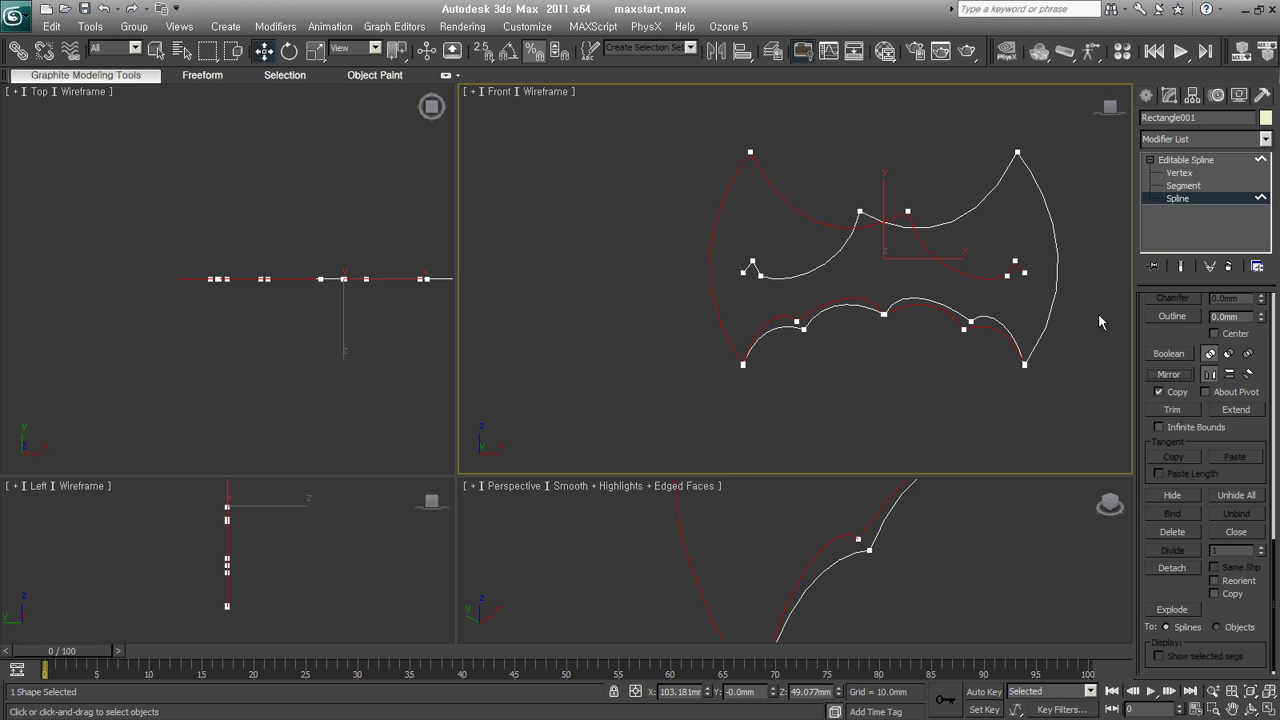
{"action": "left_click_drag", "start_coordinate": [1159, 334], "coordinate": [1157, 694]}
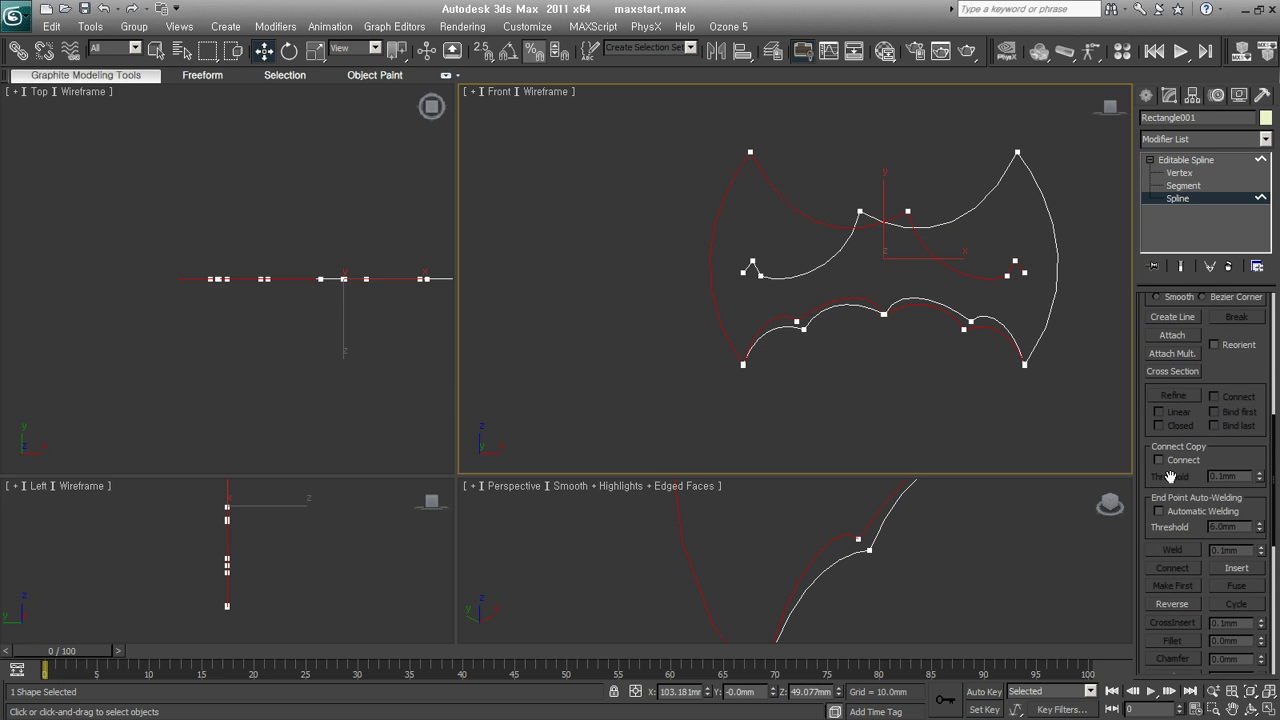
{"action": "left_click_drag", "start_coordinate": [1222, 451], "coordinate": [1236, 421]}
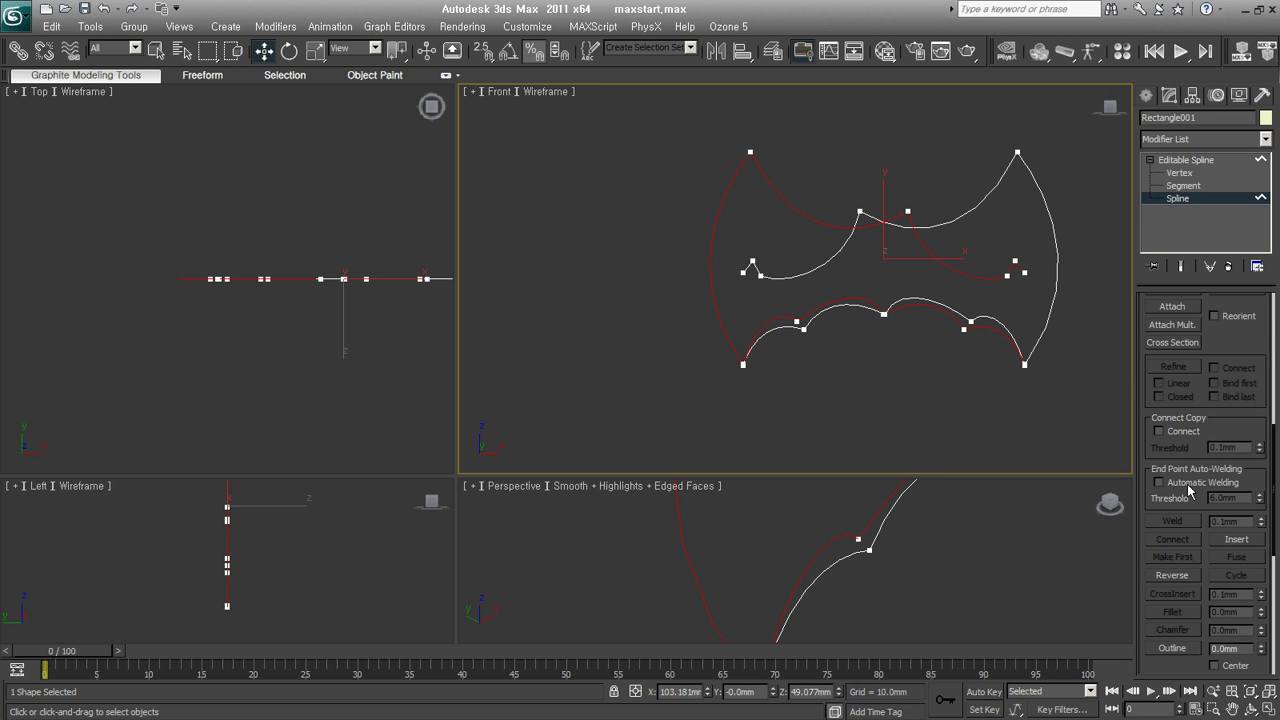
{"action": "right_click", "coordinate": [952, 273]}
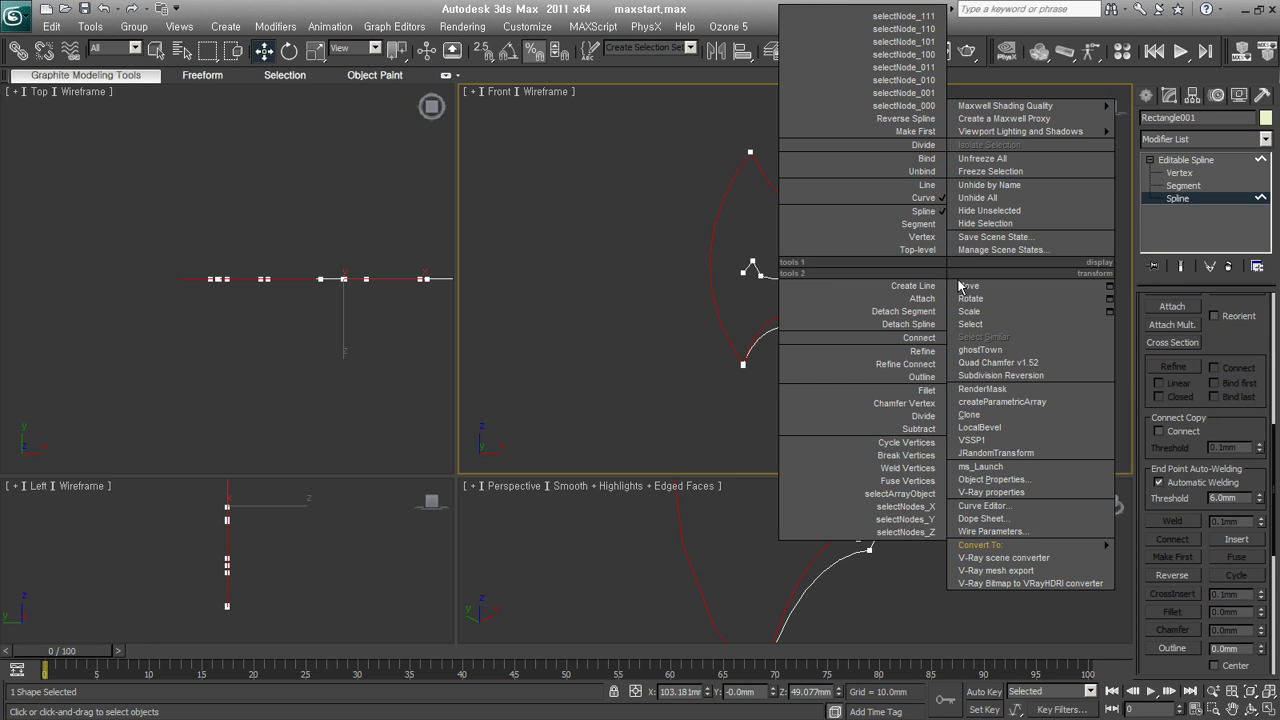
Slide the mirrored half left until it meets the original at the centre.
{"action": "left_click", "coordinate": [962, 297]}
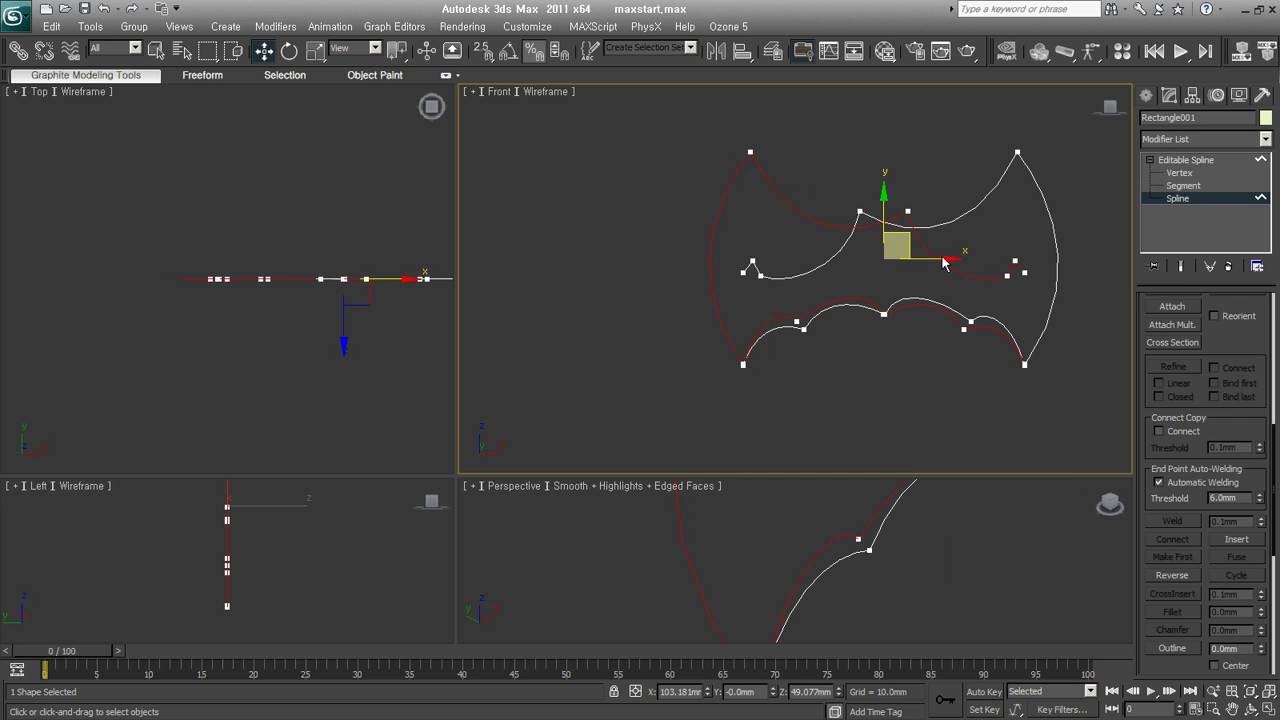
{"action": "left_click_drag", "start_coordinate": [940, 262], "coordinate": [658, 284]}
{"action": "key", "text": "ctrl+a"}
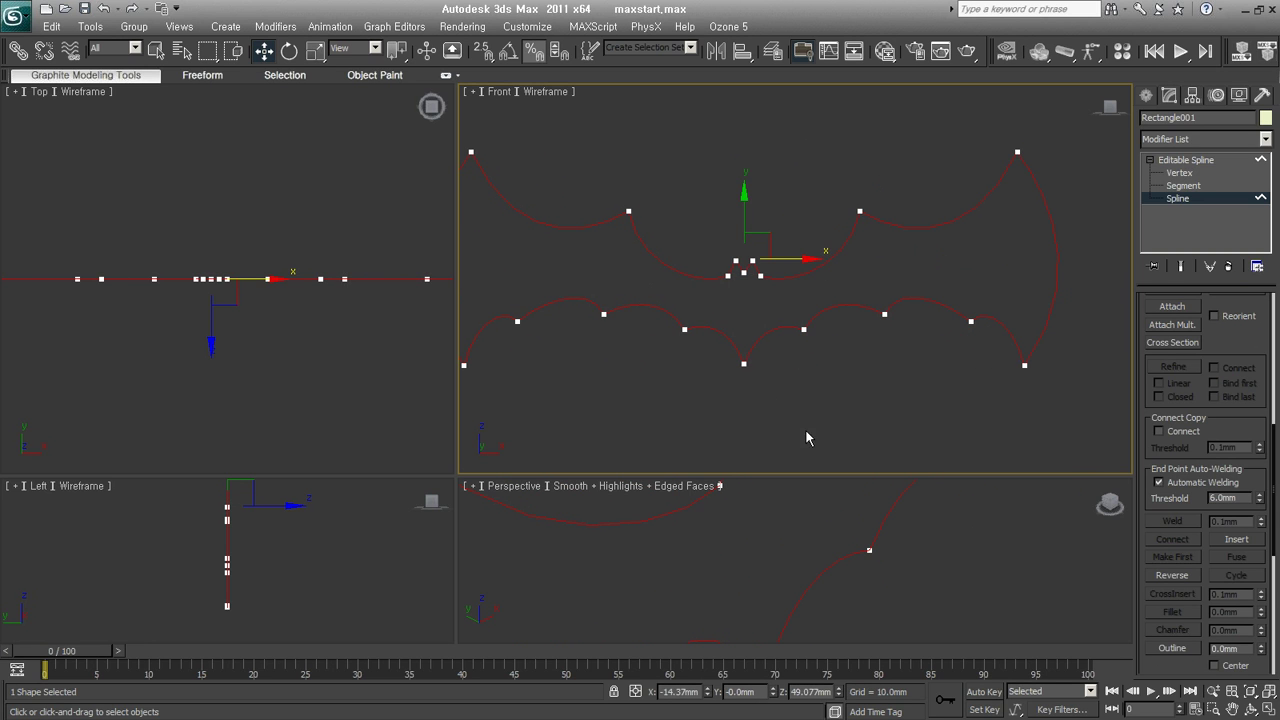
Select the top-centre vertices at Vertex level and frame the joined bat outline.
{"action": "left_click", "coordinate": [1180, 173]}
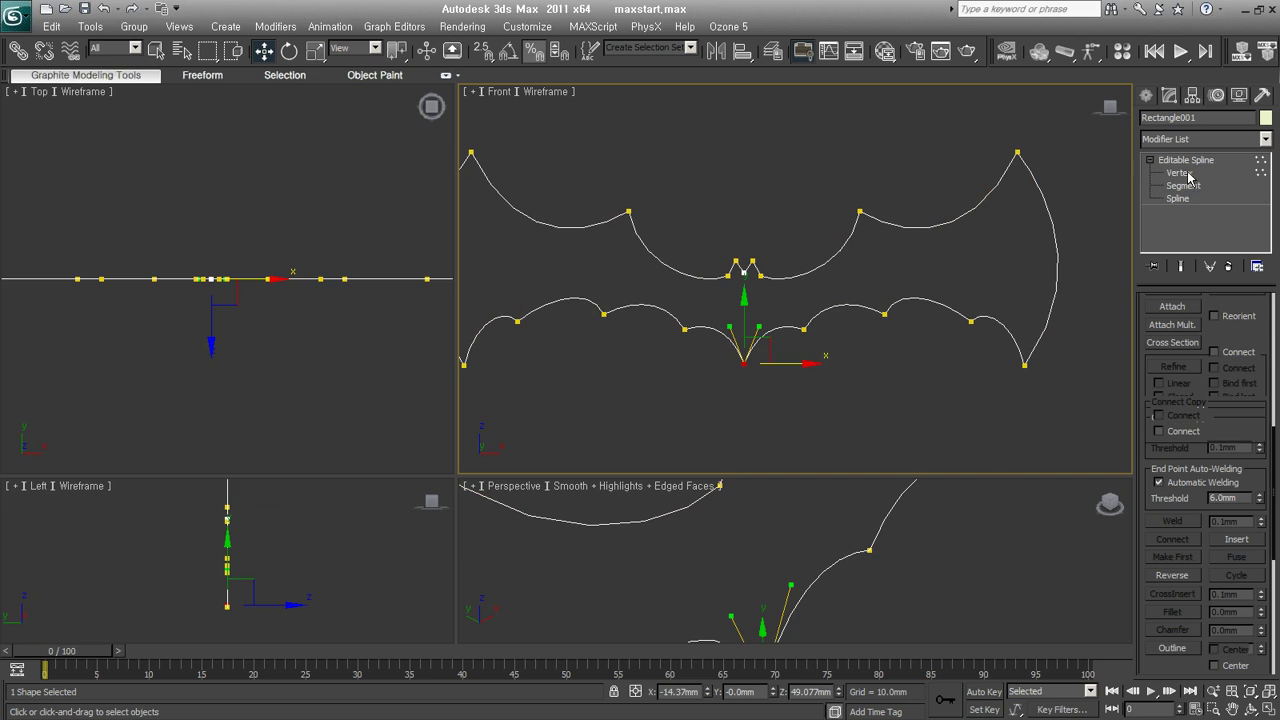
{"action": "left_click_drag", "start_coordinate": [756, 292], "coordinate": [730, 256]}
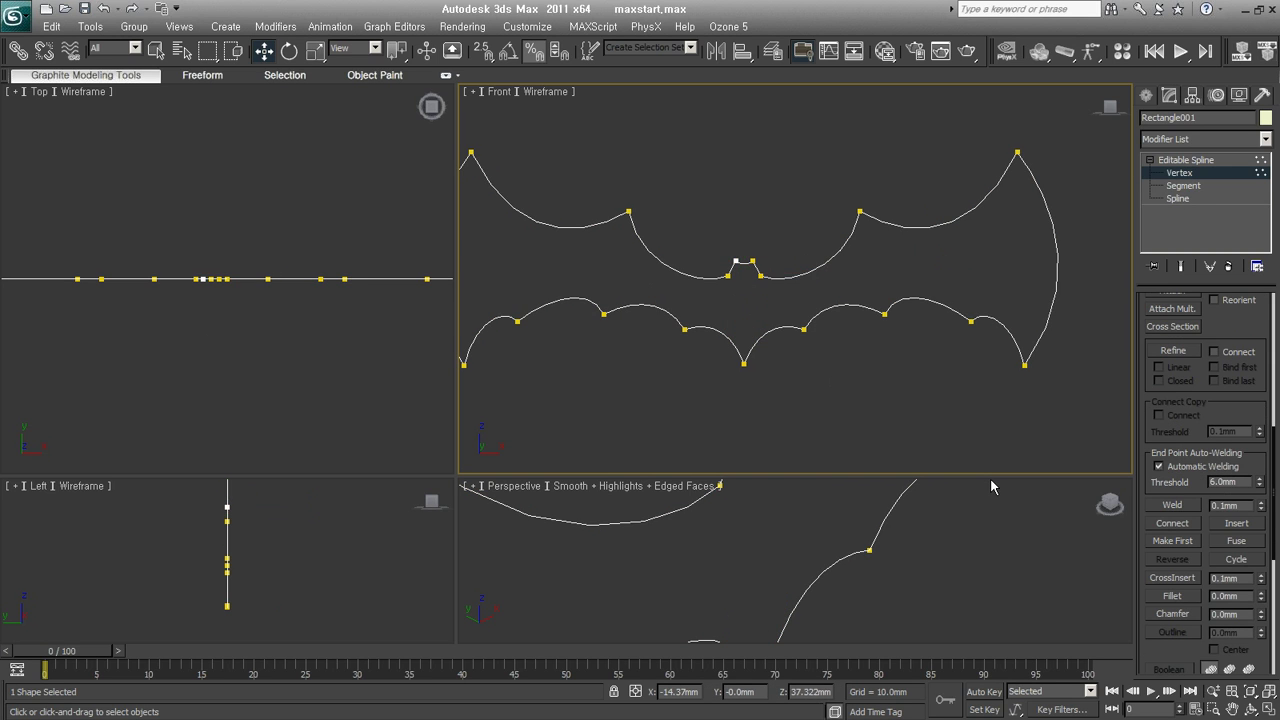
{"action": "middle_click_drag", "start_coordinate": [814, 323], "coordinate": [846, 320]}
{"action": "scroll", "coordinate": [871, 374], "scroll_direction": "down", "scroll_amount": 2}
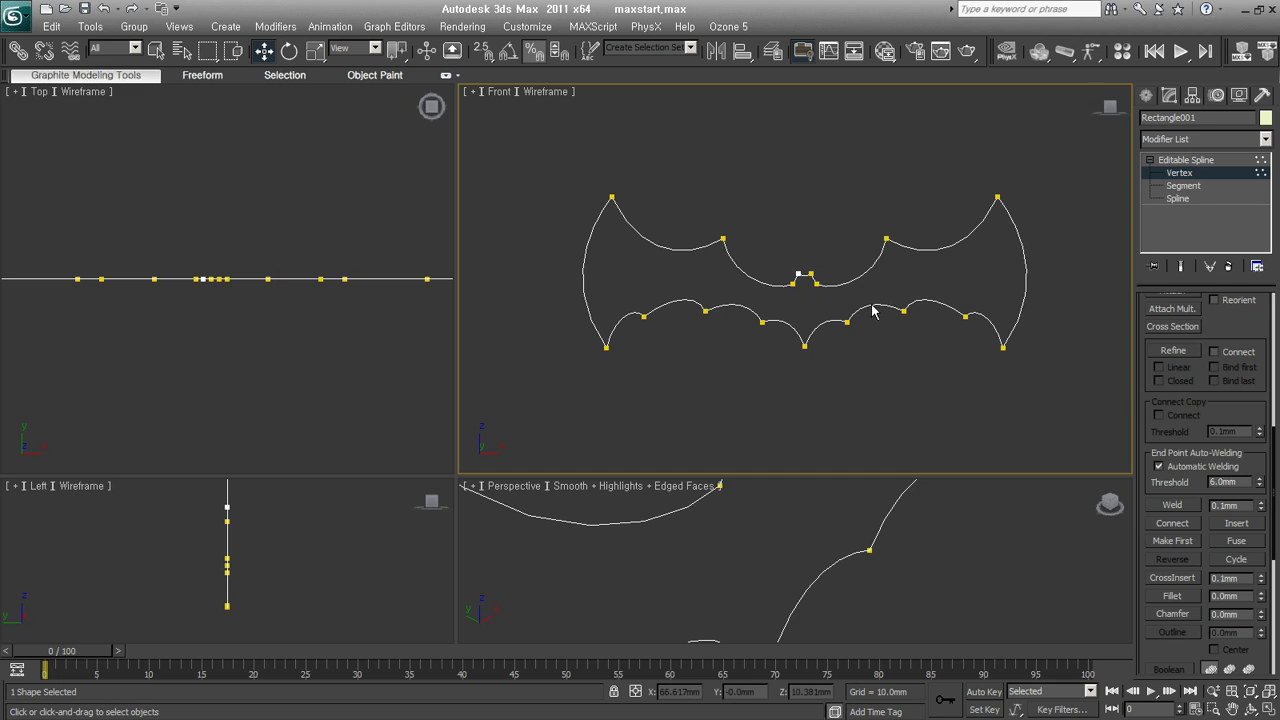
{"action": "middle_click_drag", "start_coordinate": [823, 286], "coordinate": [830, 311]}
{"action": "scroll", "coordinate": [830, 311], "scroll_direction": "up", "scroll_amount": 3}
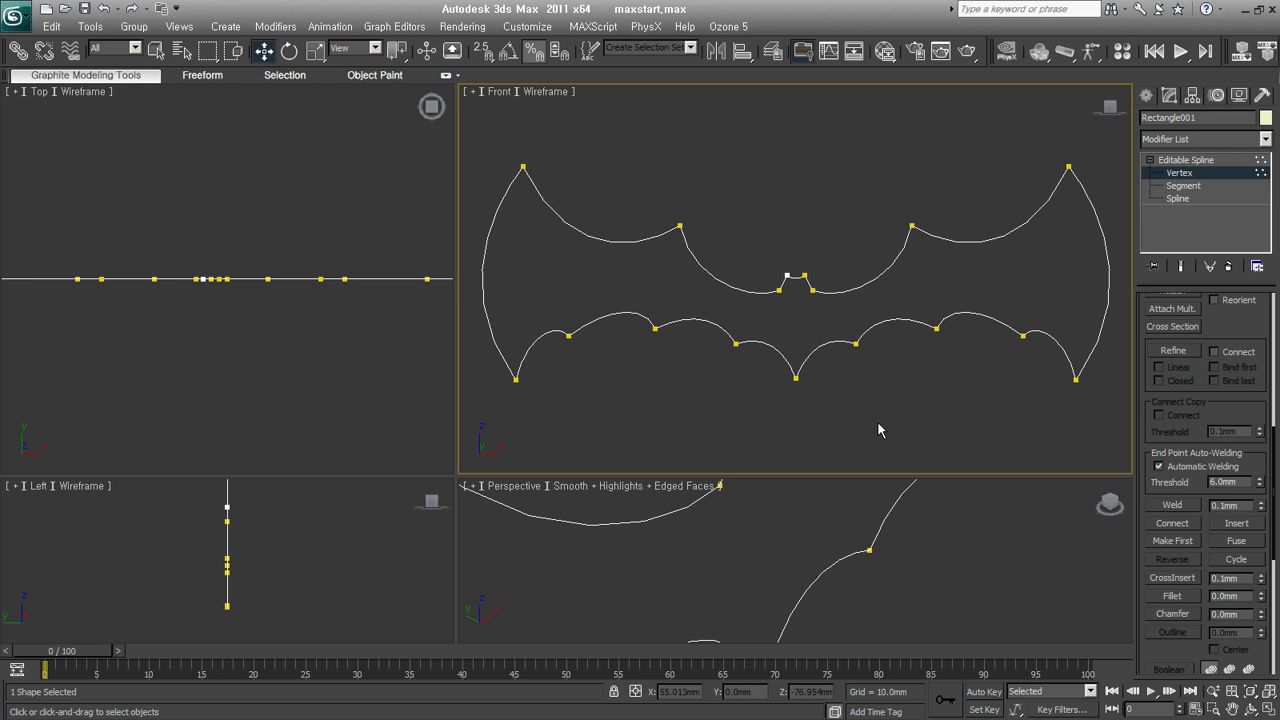
{"action": "middle_click_drag", "start_coordinate": [851, 378], "coordinate": [851, 375]}
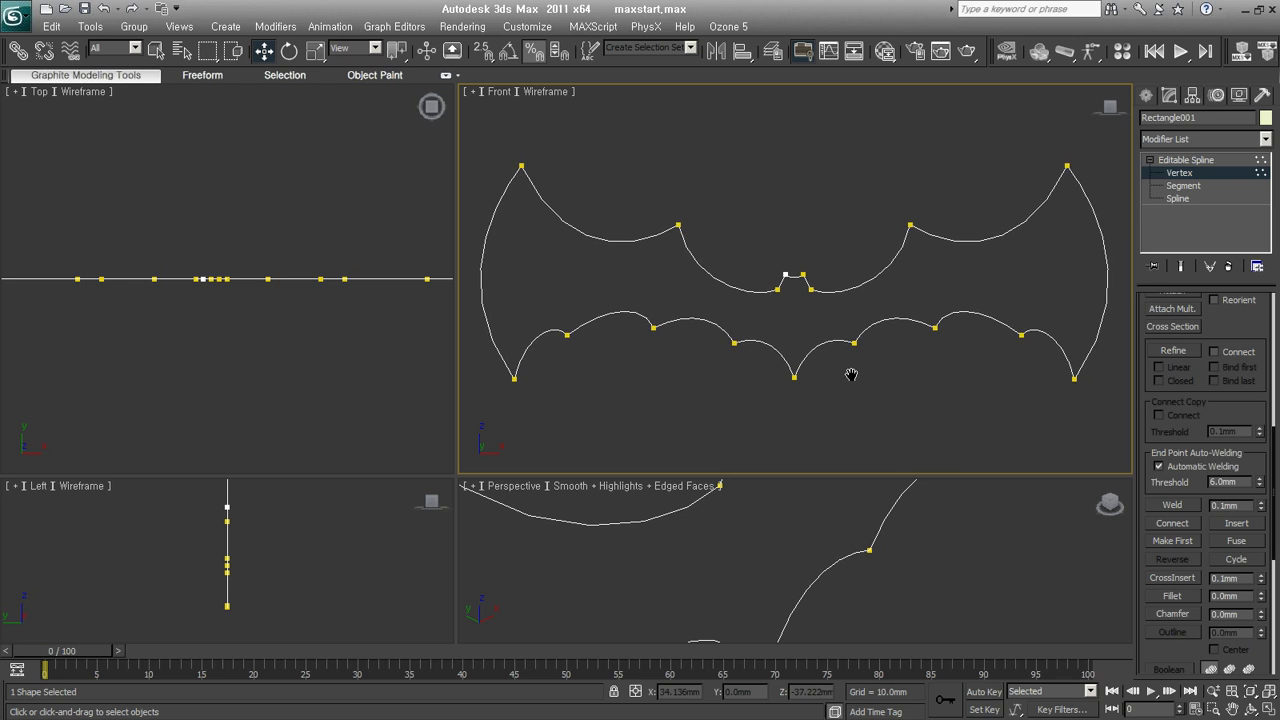